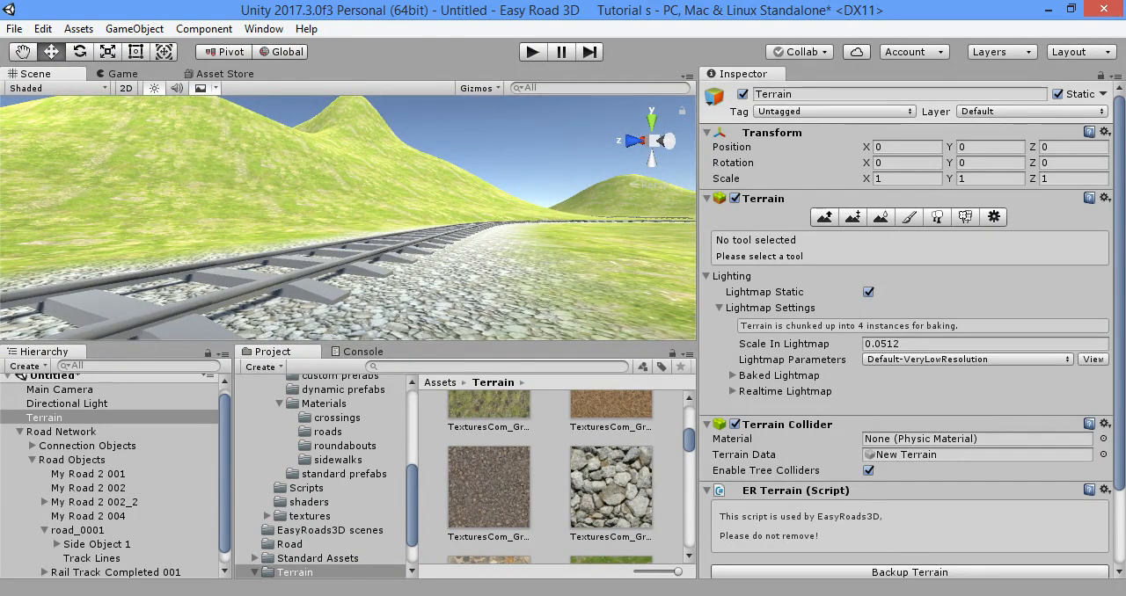
- Select the Road Network object and switch it from the built state back to edit mode
{"action": "left_click", "coordinate": [299, 595]}
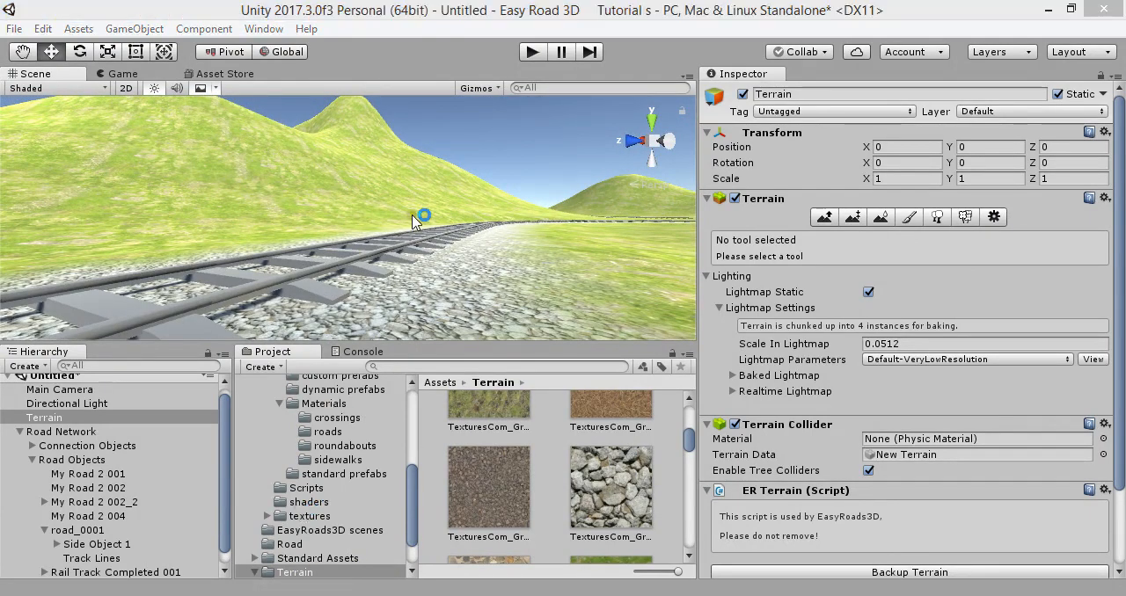
{"action": "right_click_drag", "start_coordinate": [416, 218], "coordinate": [176, 222]}
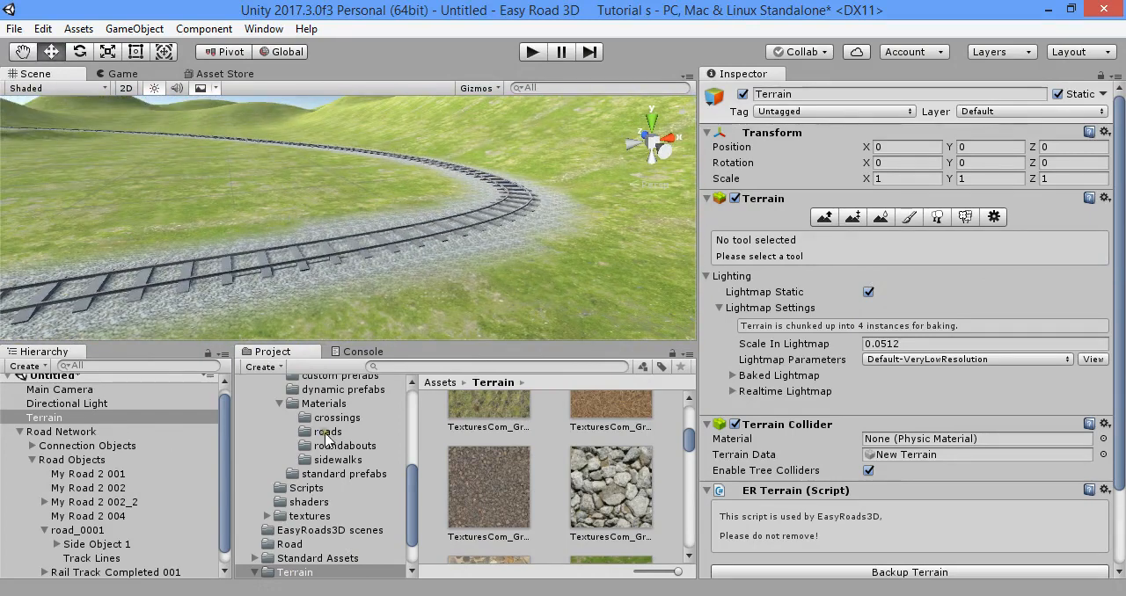
{"action": "scroll", "coordinate": [326, 437], "scroll_direction": "up", "scroll_amount": 5}
{"action": "scroll", "coordinate": [83, 448], "scroll_direction": "up", "scroll_amount": 1}
{"action": "left_click", "coordinate": [53, 438]}
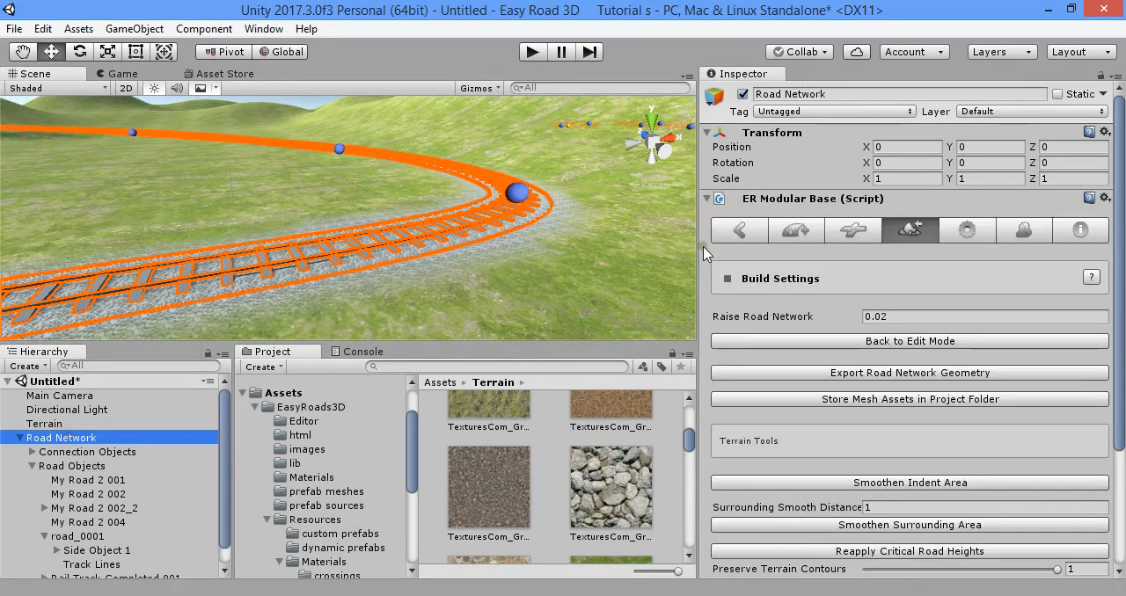
{"action": "left_click", "coordinate": [884, 342]}
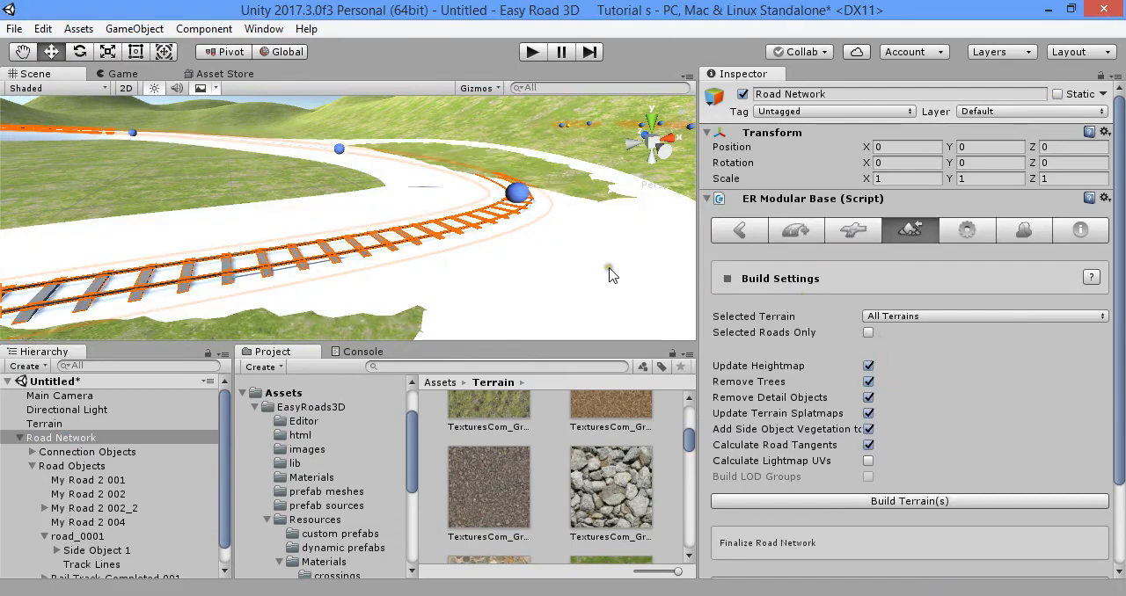
- Raise the rail track's marker at the bend so the track lifts above the terrain
{"action": "right_click_drag", "start_coordinate": [563, 233], "coordinate": [528, 209]}
{"action": "left_click_drag", "start_coordinate": [483, 181], "coordinate": [486, 146]}
{"action": "mouse_move", "coordinate": [487, 146]}
{"action": "right_mouse_down"}
{"action": "mouse_move", "coordinate": [272, 210]}
{"action": "mouse_move", "coordinate": [538, 257]}
{"action": "right_mouse_up"}
{"action": "left_click", "coordinate": [449, 270]}
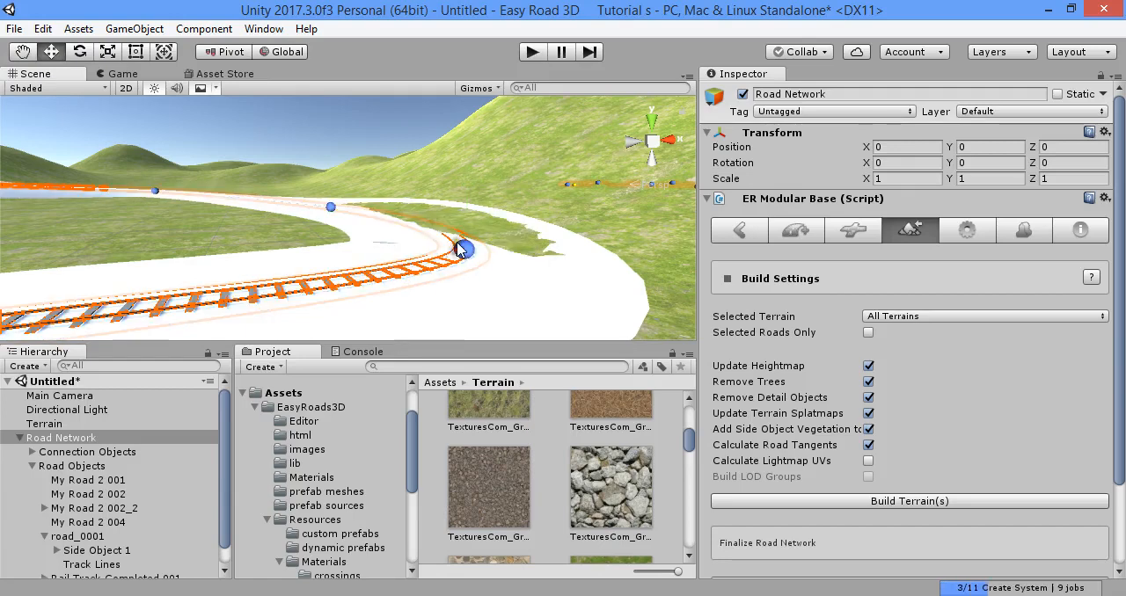
{"action": "left_click", "coordinate": [460, 250]}
{"action": "left_click_drag", "start_coordinate": [472, 186], "coordinate": [473, 156]}
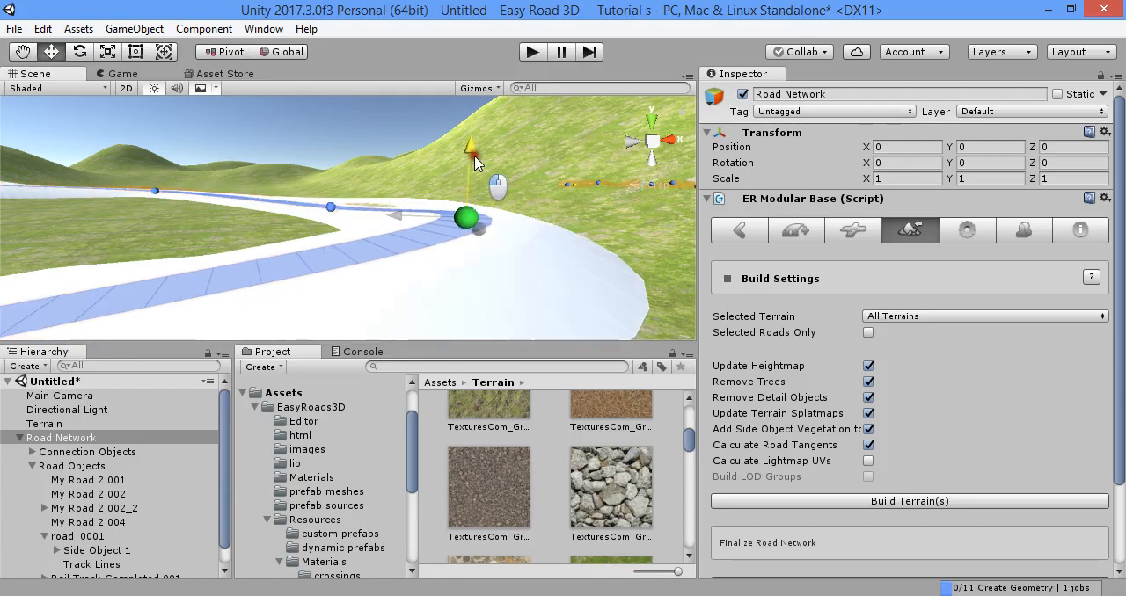
- Extend the rail track from its end marker with four new markers that curve back around in a loop
{"action": "right_click_drag", "start_coordinate": [458, 169], "coordinate": [252, 211]}
{"action": "left_click", "coordinate": [322, 256]}
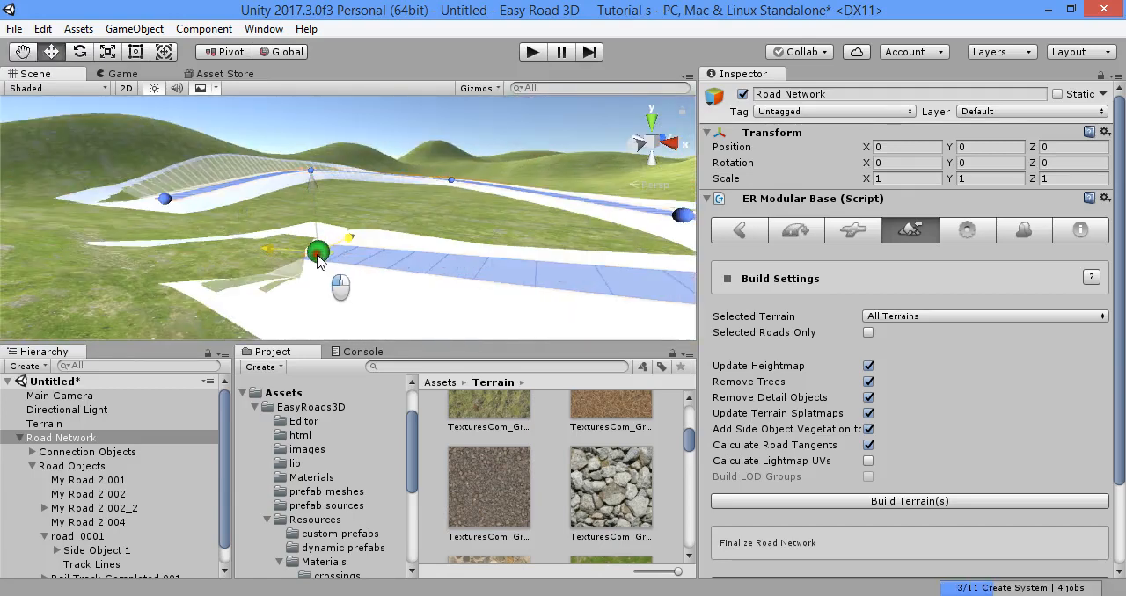
{"action": "left_click", "coordinate": [147, 239], "text": "shift"}
{"action": "right_click_drag", "start_coordinate": [345, 236], "coordinate": [203, 261]}
{"action": "left_click", "coordinate": [142, 249], "text": "shift"}
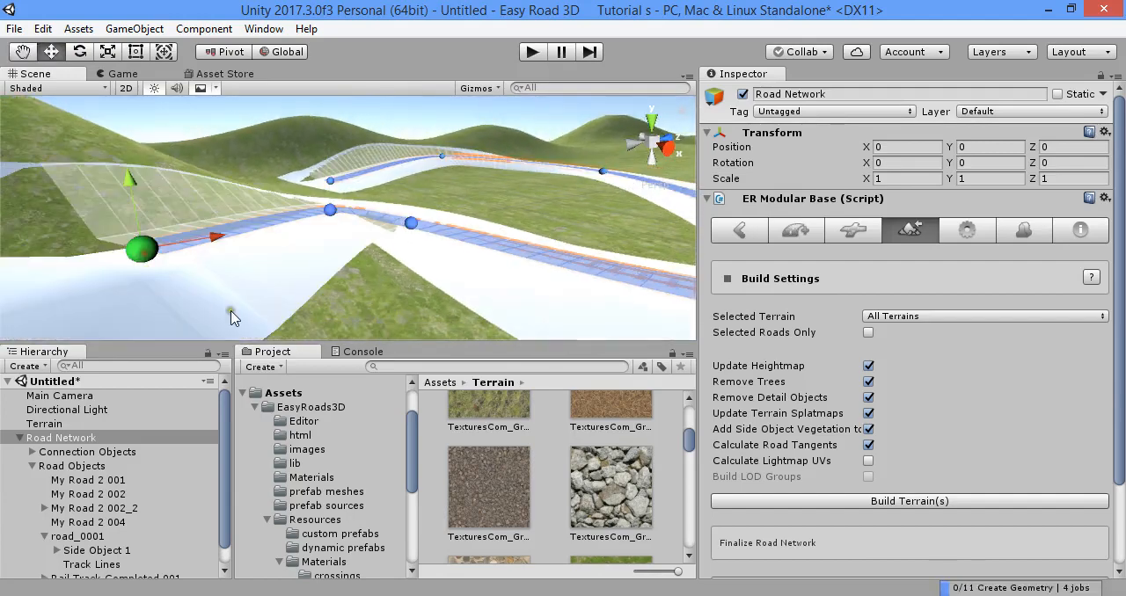
{"action": "left_click", "coordinate": [391, 306], "text": "shift"}
{"action": "left_click", "coordinate": [536, 318], "text": "shift"}
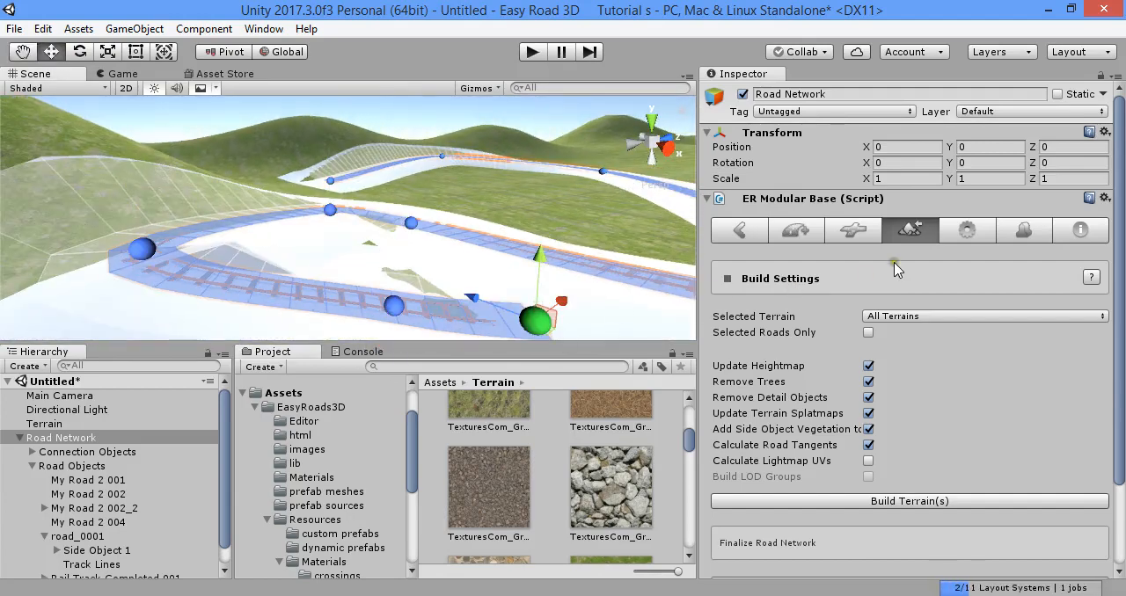
- Build the terrain around the extended rail track
{"action": "left_click", "coordinate": [931, 501]}
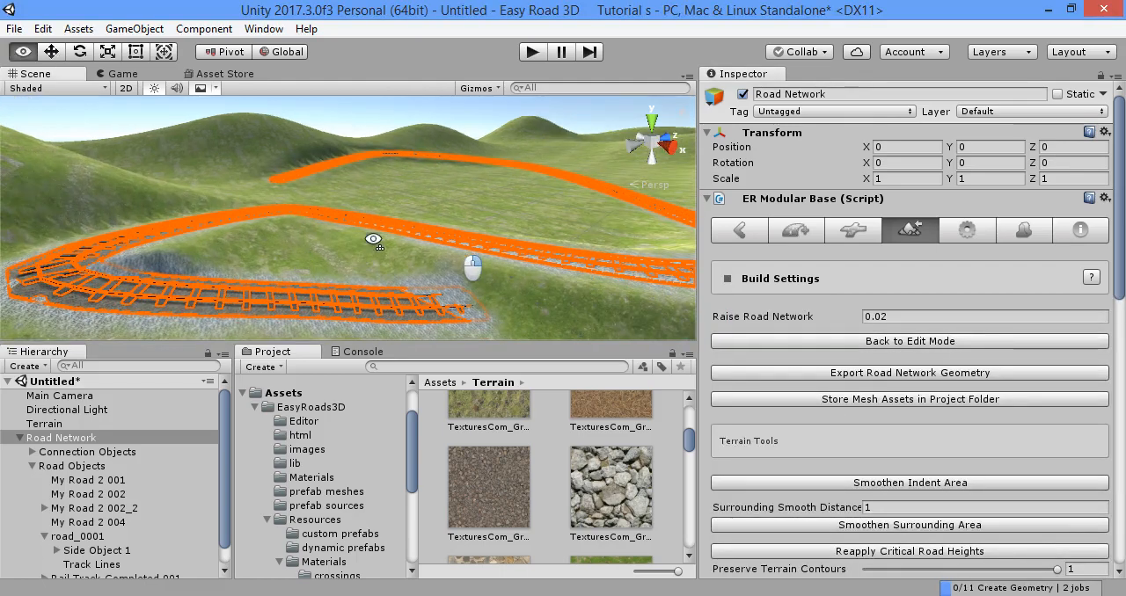
{"action": "key", "text": "w"}
{"action": "right_click_drag", "start_coordinate": [373, 239], "coordinate": [493, 205]}
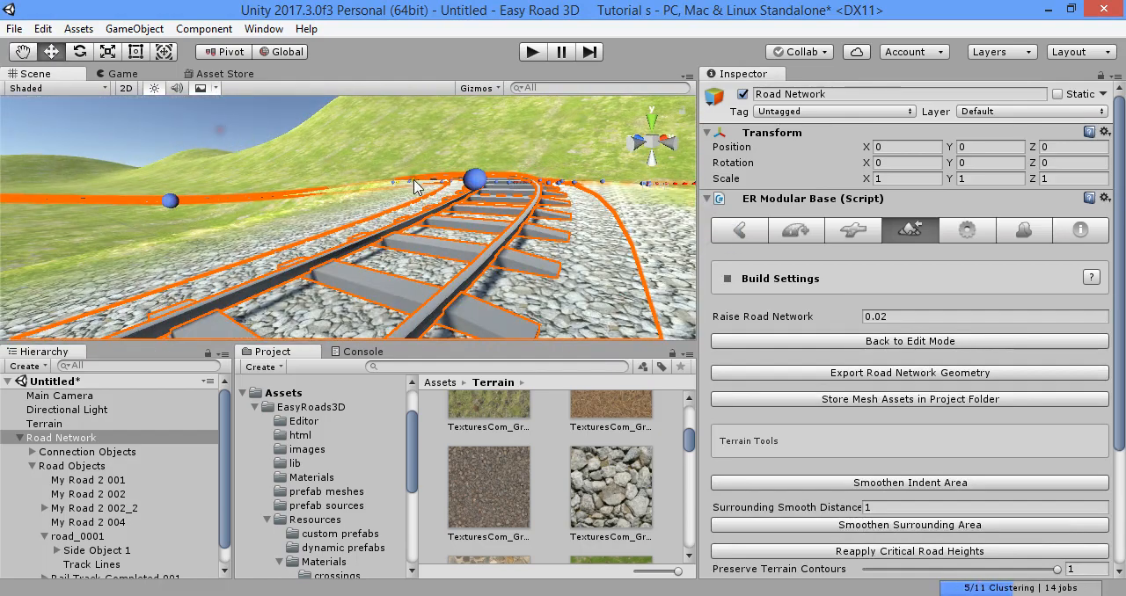
- Examine the gravel texture painted along the rebuilt rail track and the asphalt road
{"action": "left_click", "coordinate": [44, 423]}
{"action": "right_click_drag", "start_coordinate": [475, 186], "coordinate": [678, 248]}
{"action": "right_click_drag", "start_coordinate": [361, 239], "coordinate": [475, 246]}
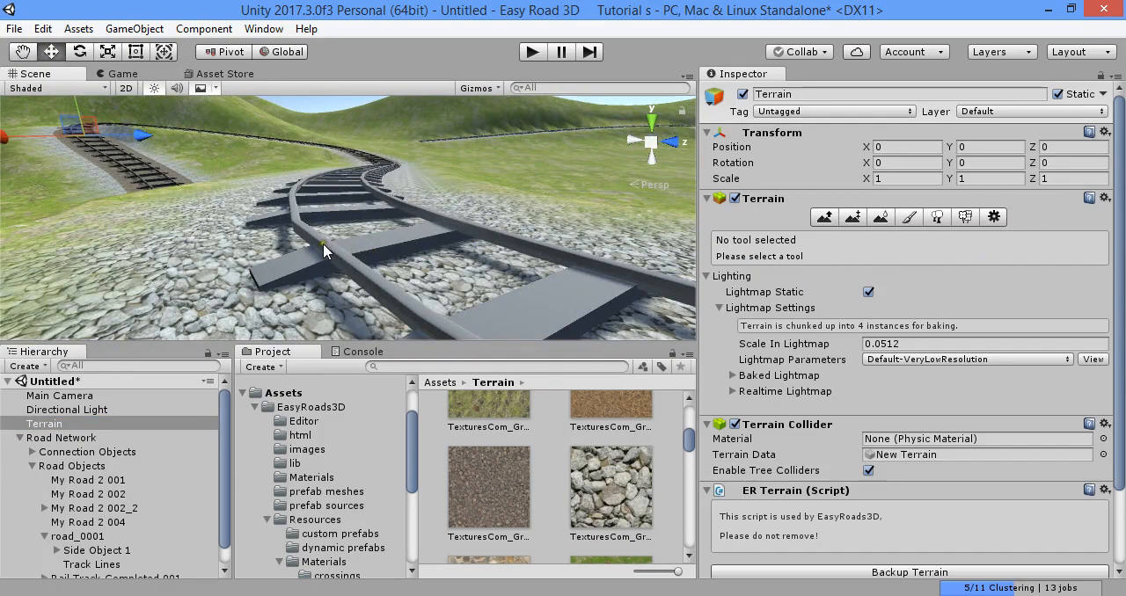
{"action": "scroll", "coordinate": [323, 246], "scroll_direction": "up", "scroll_amount": 4}
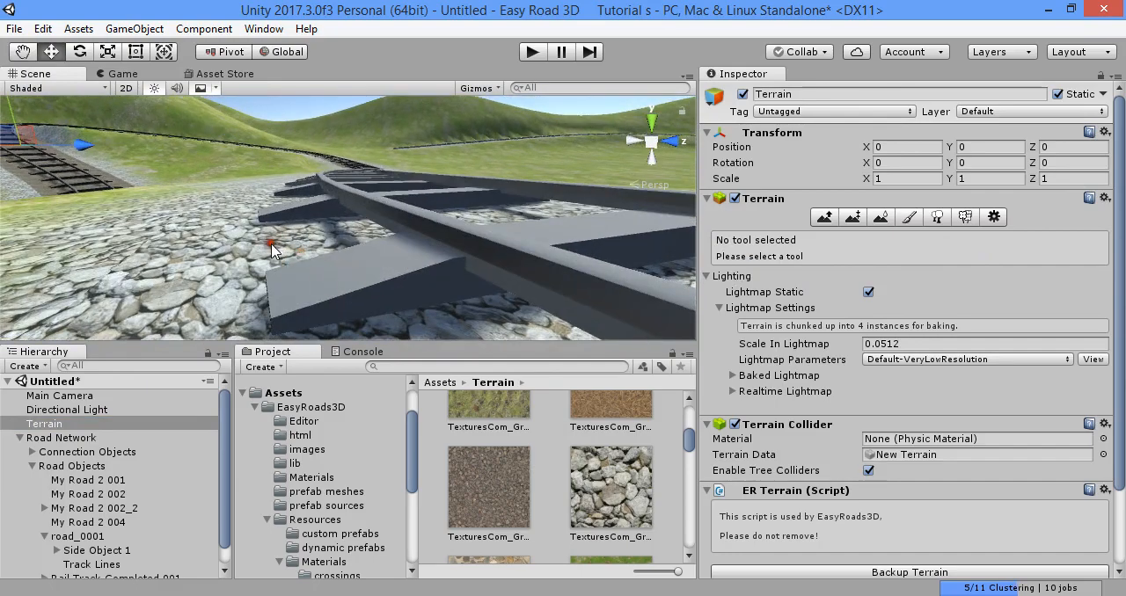
{"action": "left_click", "coordinate": [271, 245]}
{"action": "scroll", "coordinate": [320, 255], "scroll_direction": "down", "scroll_amount": 4}
{"action": "right_click_drag", "start_coordinate": [320, 264], "coordinate": [243, 267]}
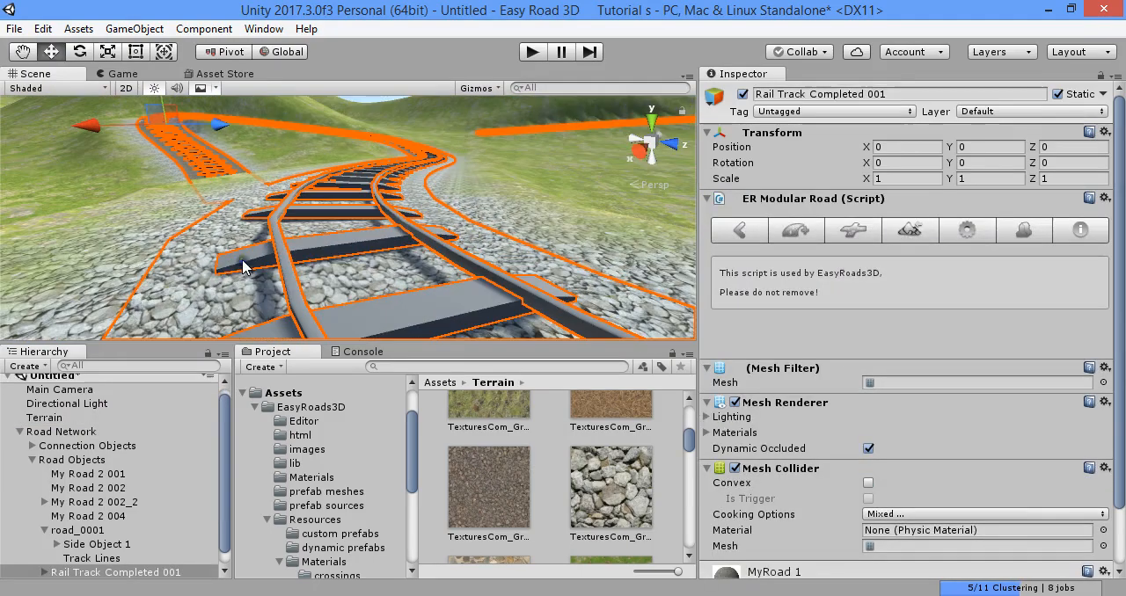
{"action": "right_click_drag", "start_coordinate": [409, 230], "coordinate": [339, 249]}
{"action": "left_click", "coordinate": [110, 418]}
{"action": "right_click_drag", "start_coordinate": [286, 222], "coordinate": [379, 246]}
{"action": "right_click_drag", "start_coordinate": [875, 255], "coordinate": [382, 282]}
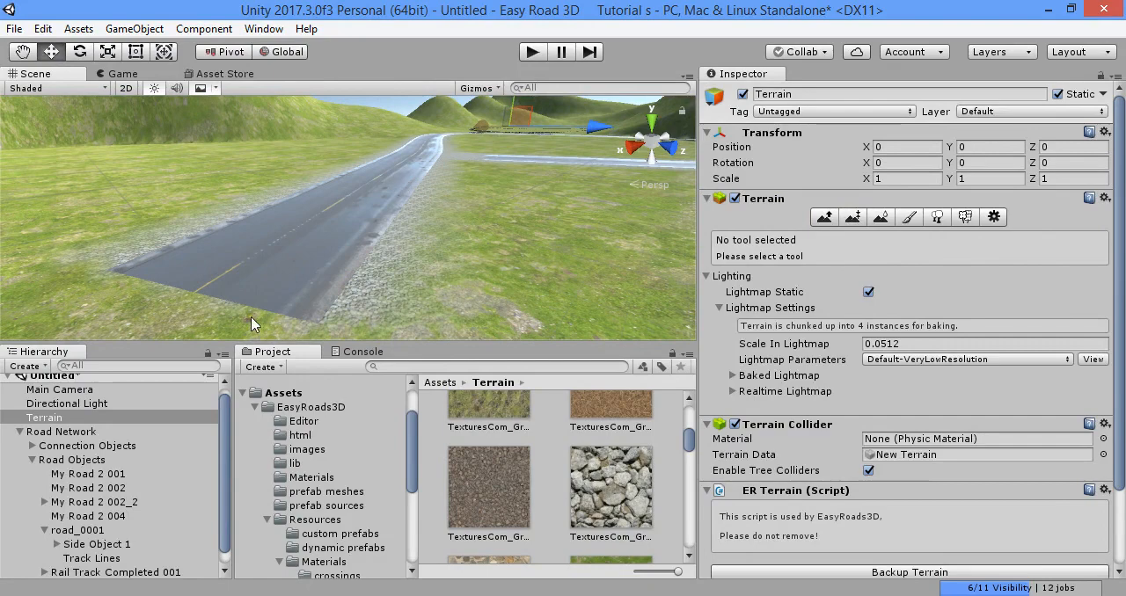
- Select the asphalt road's end marker in the Road Network and return to edit mode
{"action": "left_click", "coordinate": [102, 432]}
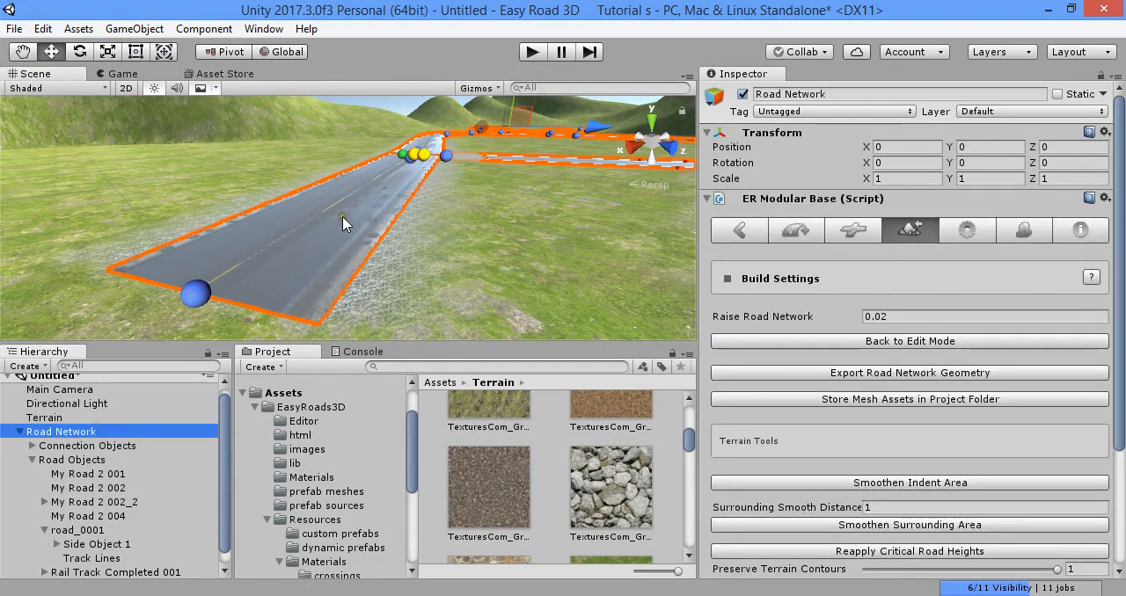
{"action": "left_click", "coordinate": [199, 296]}
{"action": "mouse_move", "coordinate": [374, 247]}
{"action": "right_mouse_down"}
{"action": "mouse_move", "coordinate": [382, 242]}
{"action": "mouse_move", "coordinate": [341, 271]}
{"action": "right_mouse_up"}
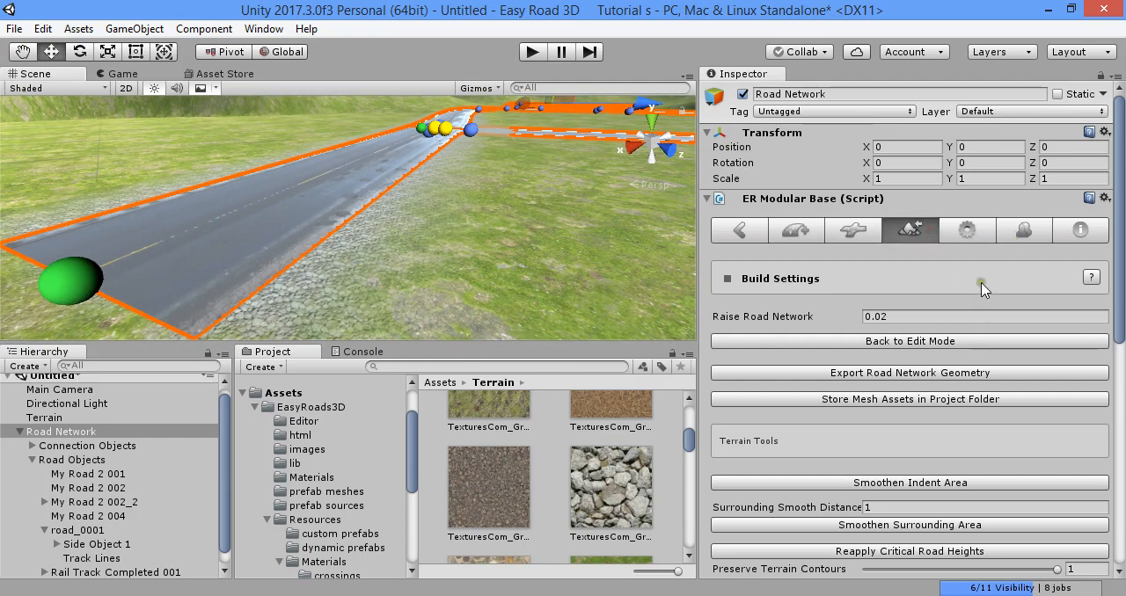
{"action": "left_click", "coordinate": [963, 341]}
- Review the terrain splatmap settings of the My Road 2 road type: texture, expand, smooth level and opacity
{"action": "left_click", "coordinate": [967, 230]}
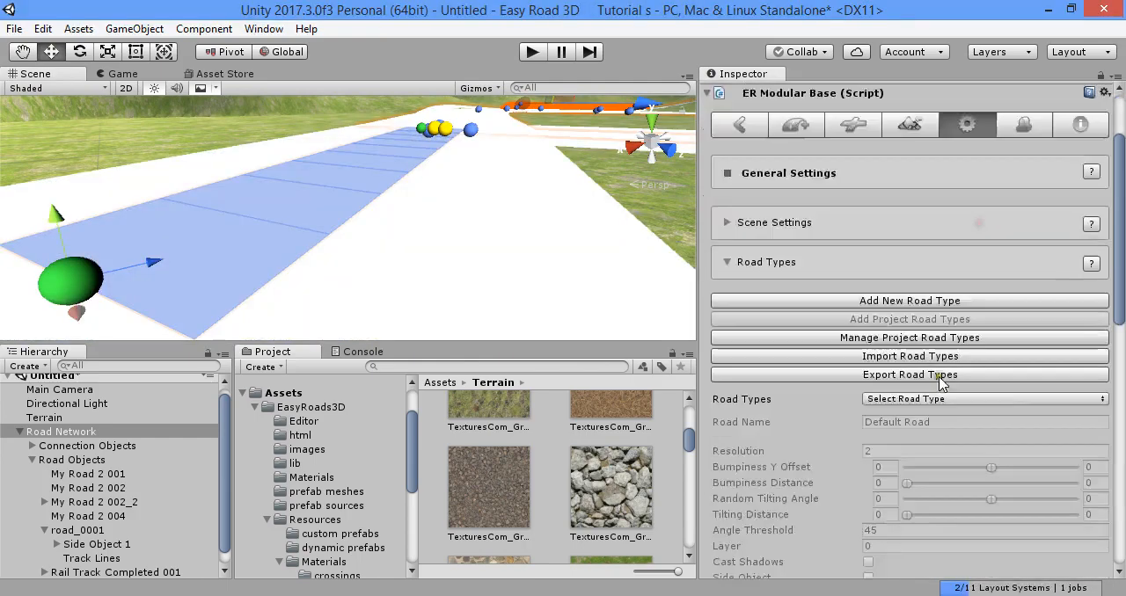
{"action": "scroll", "coordinate": [913, 331], "scroll_direction": "down", "scroll_amount": 3}
{"action": "left_click", "coordinate": [924, 240]}
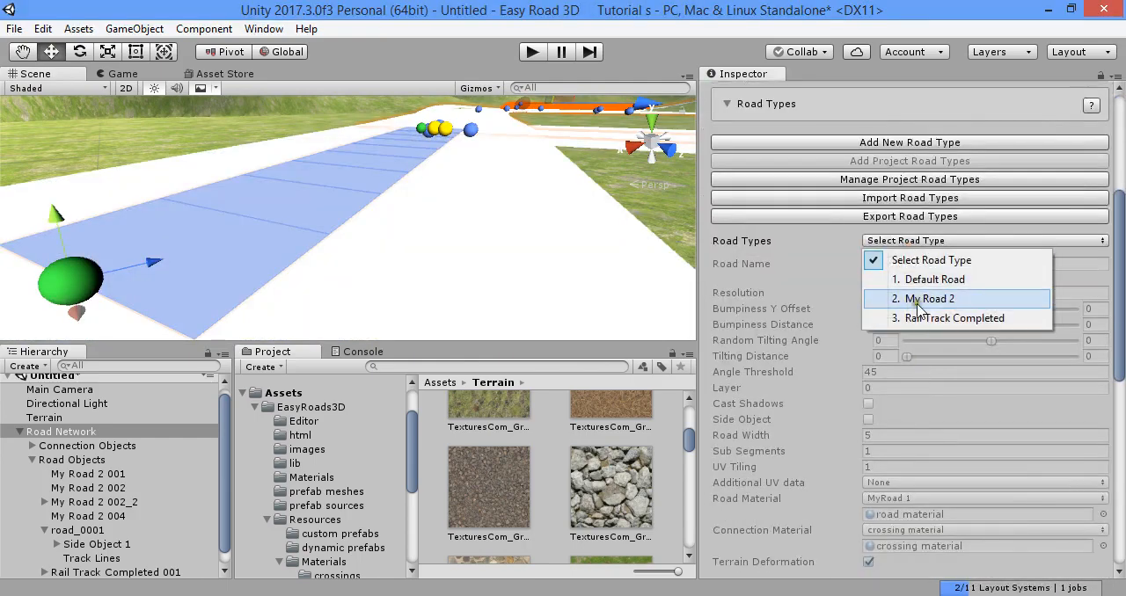
{"action": "left_click", "coordinate": [902, 292]}
{"action": "scroll", "coordinate": [923, 397], "scroll_direction": "down", "scroll_amount": 10}
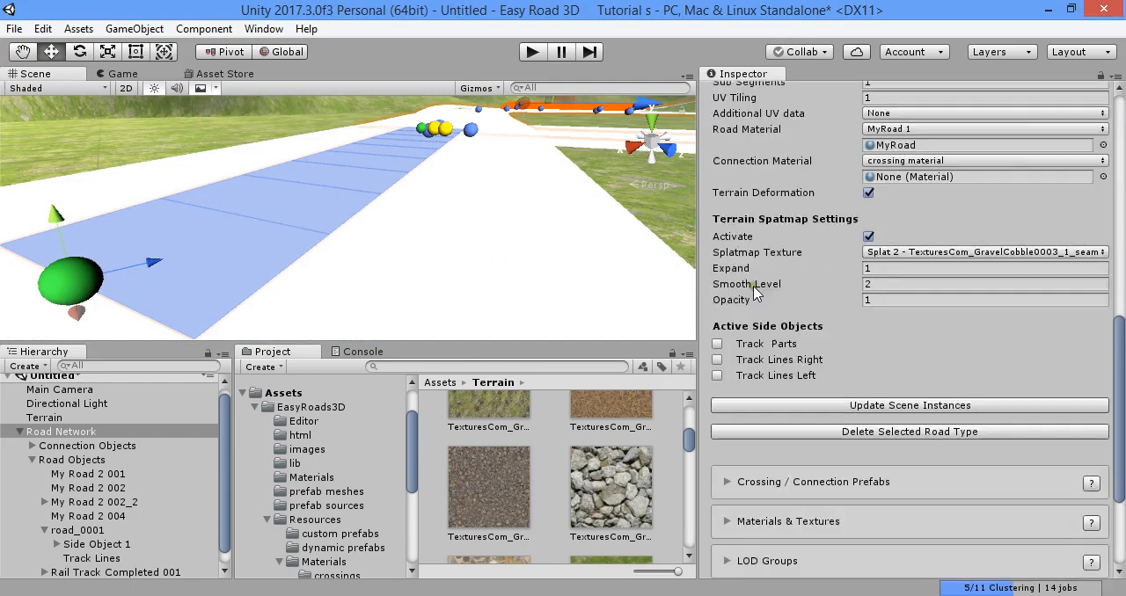
{"action": "scroll", "coordinate": [834, 387], "scroll_direction": "up", "scroll_amount": 4}
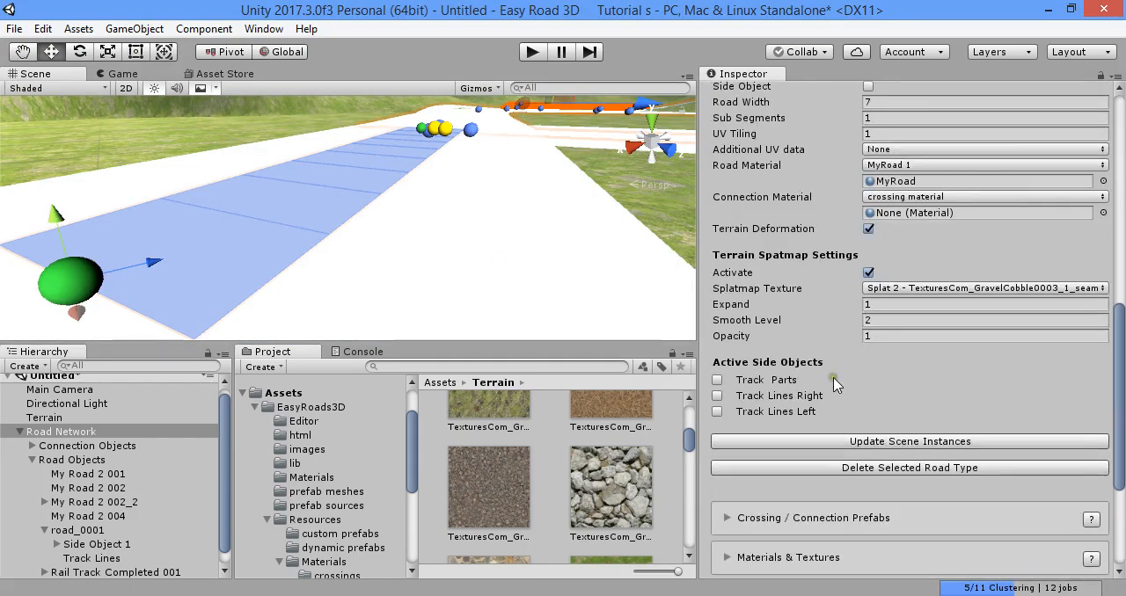
{"action": "left_click", "coordinate": [884, 288]}
{"action": "left_click", "coordinate": [902, 327]}
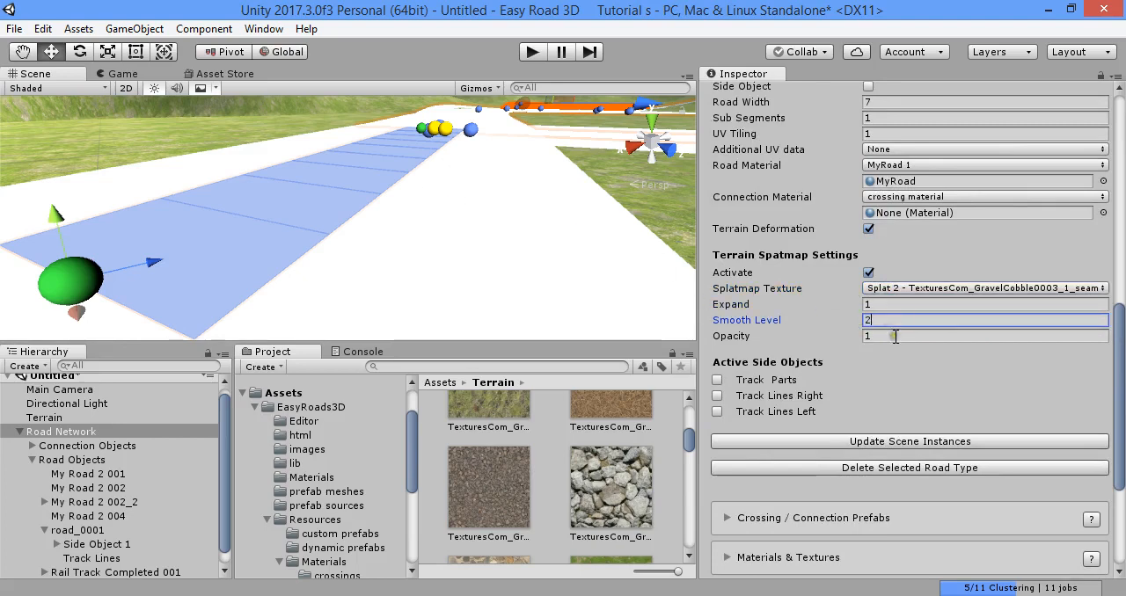
{"action": "scroll", "coordinate": [915, 282], "scroll_direction": "up", "scroll_amount": 10}
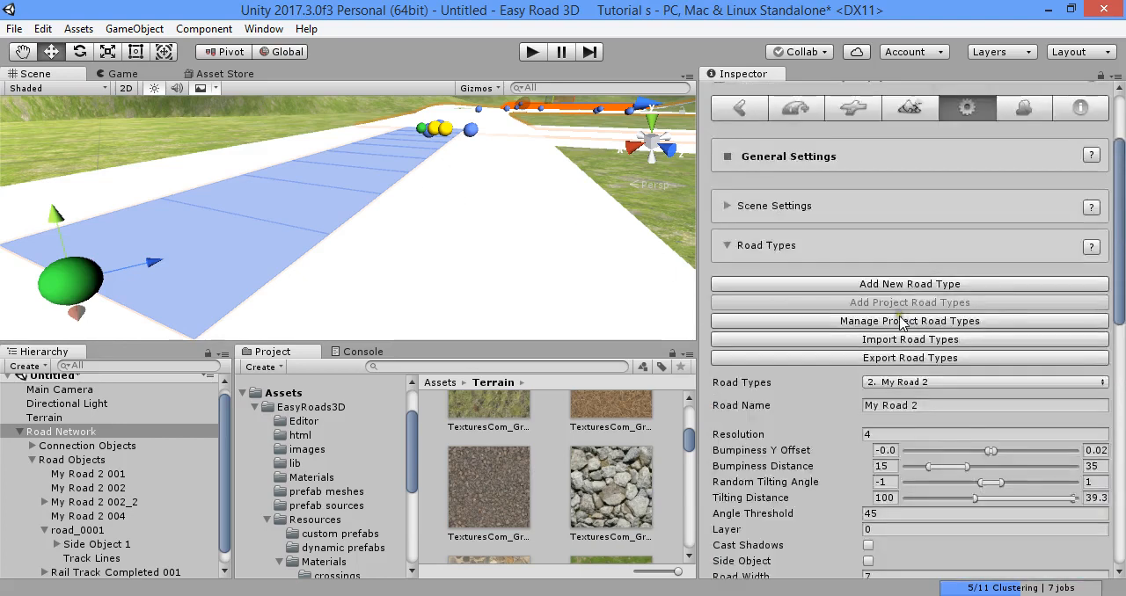
- Build the terrain with Update Terrain Splatmaps disabled, and return to edit mode
{"action": "left_click", "coordinate": [915, 234]}
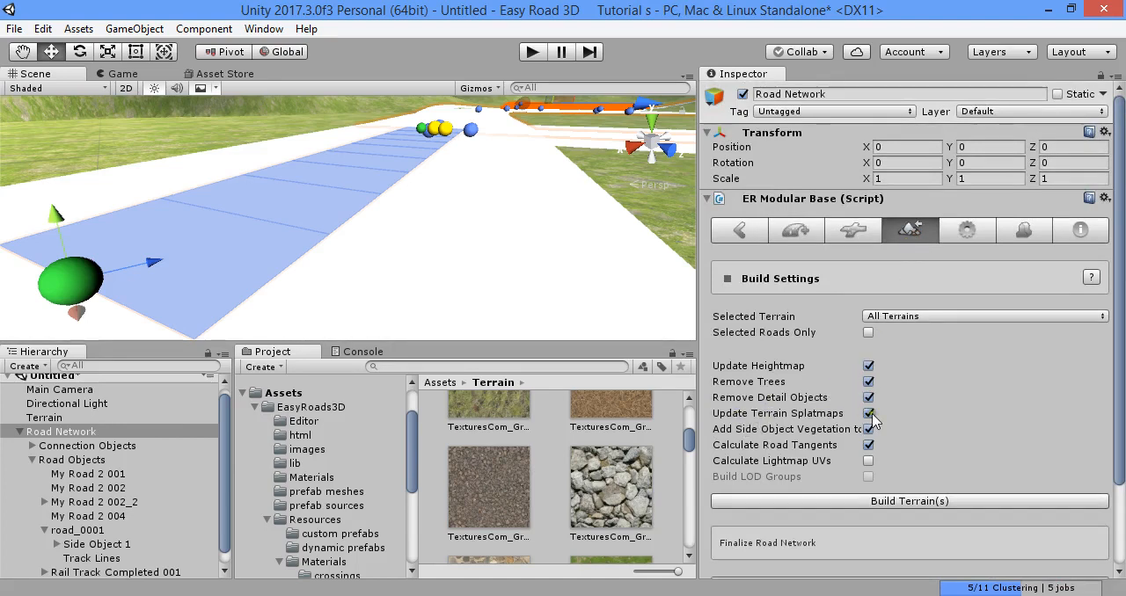
{"action": "left_click", "coordinate": [875, 500]}
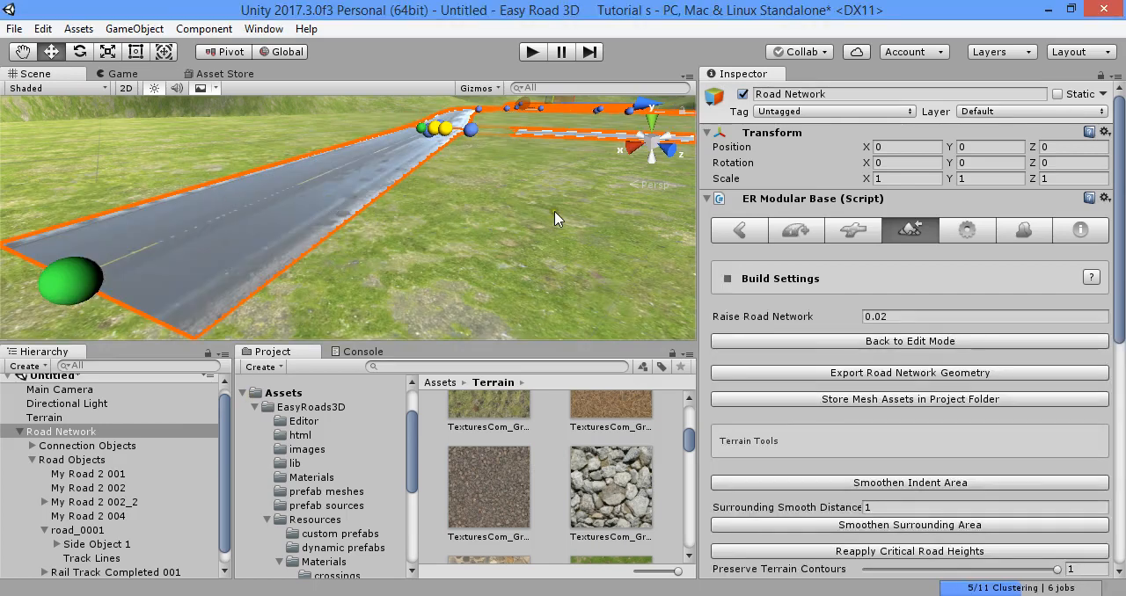
{"action": "left_click", "coordinate": [883, 340]}
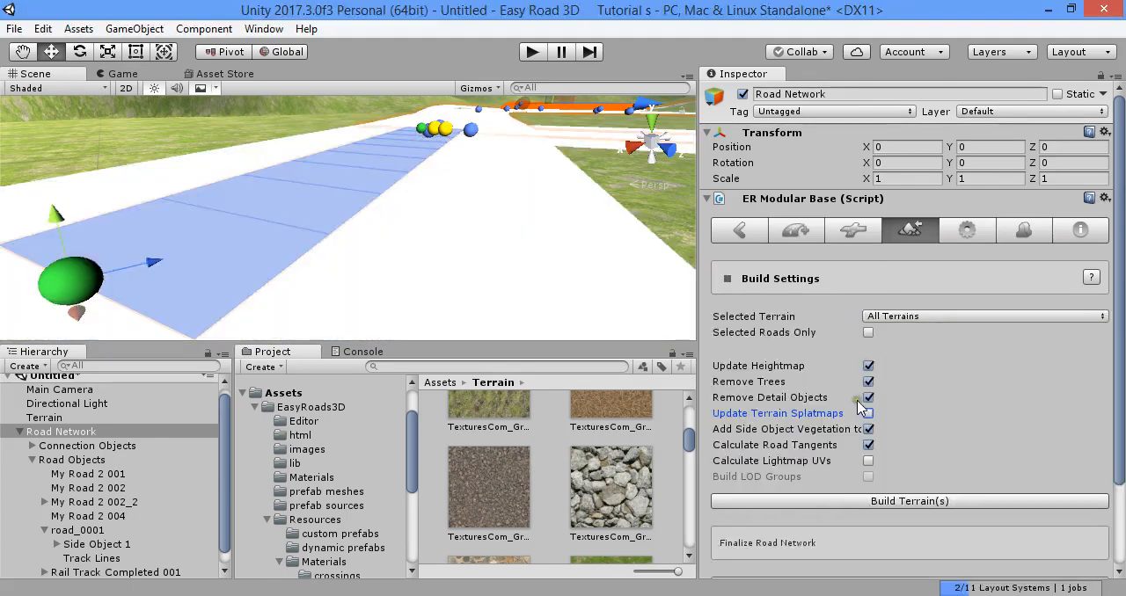
- Build the terrain with Update Terrain Splatmaps enabled
{"action": "left_click", "coordinate": [945, 502]}
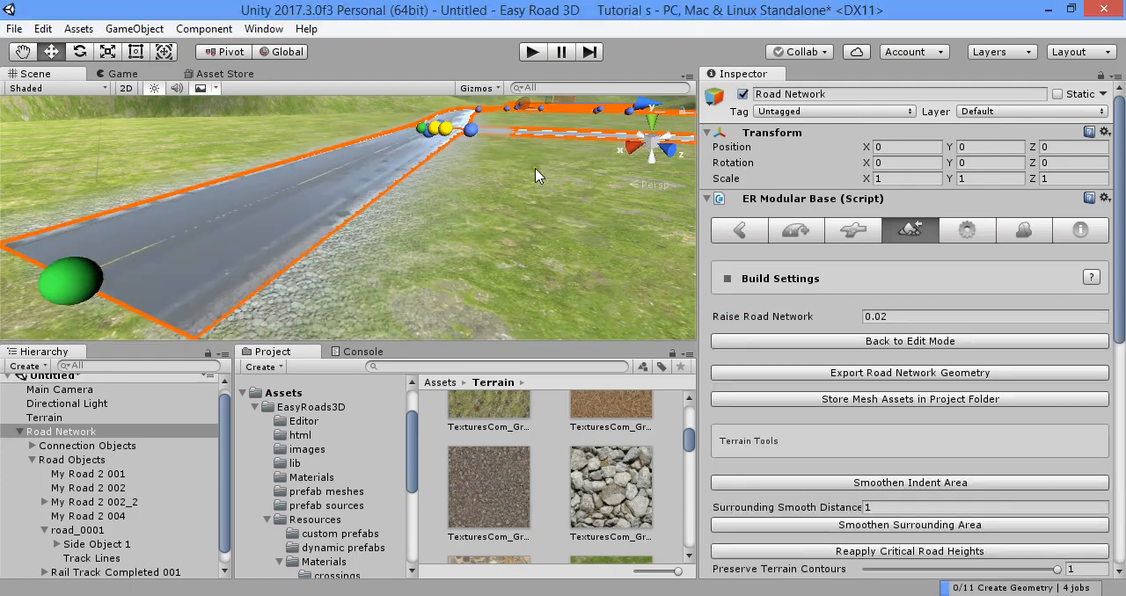
{"action": "right_click_drag", "start_coordinate": [453, 200], "coordinate": [460, 208]}
{"action": "key", "text": "w"}
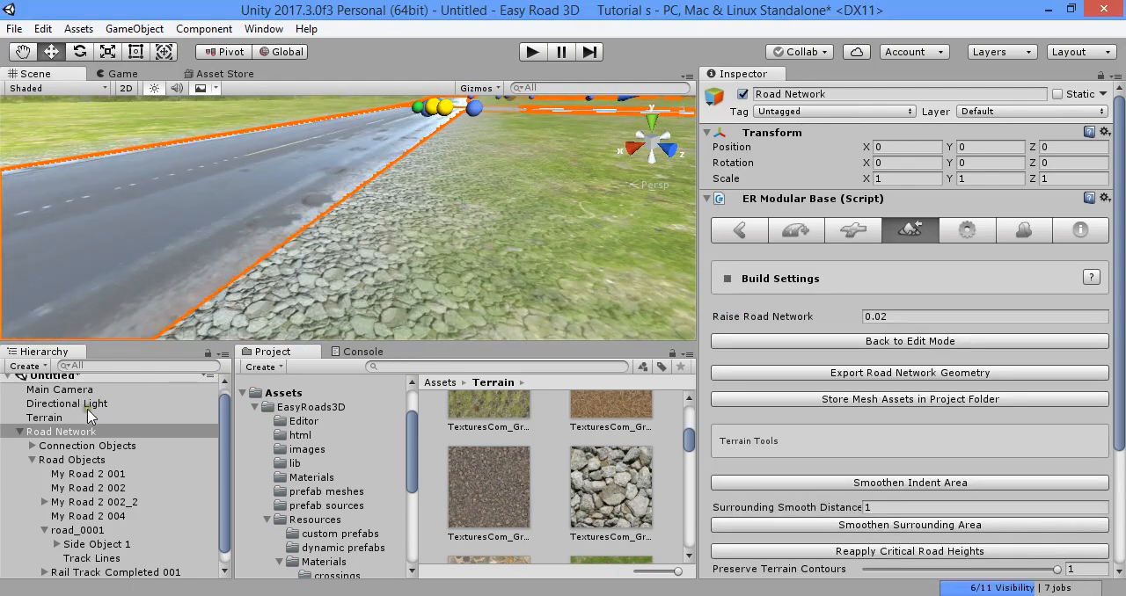
- Replace the terrain's gray cobble gravel texture with the brown ground texture and apply it
{"action": "left_click", "coordinate": [88, 417]}
{"action": "right_click_drag", "start_coordinate": [352, 246], "coordinate": [685, 239]}
{"action": "left_click", "coordinate": [911, 218]}
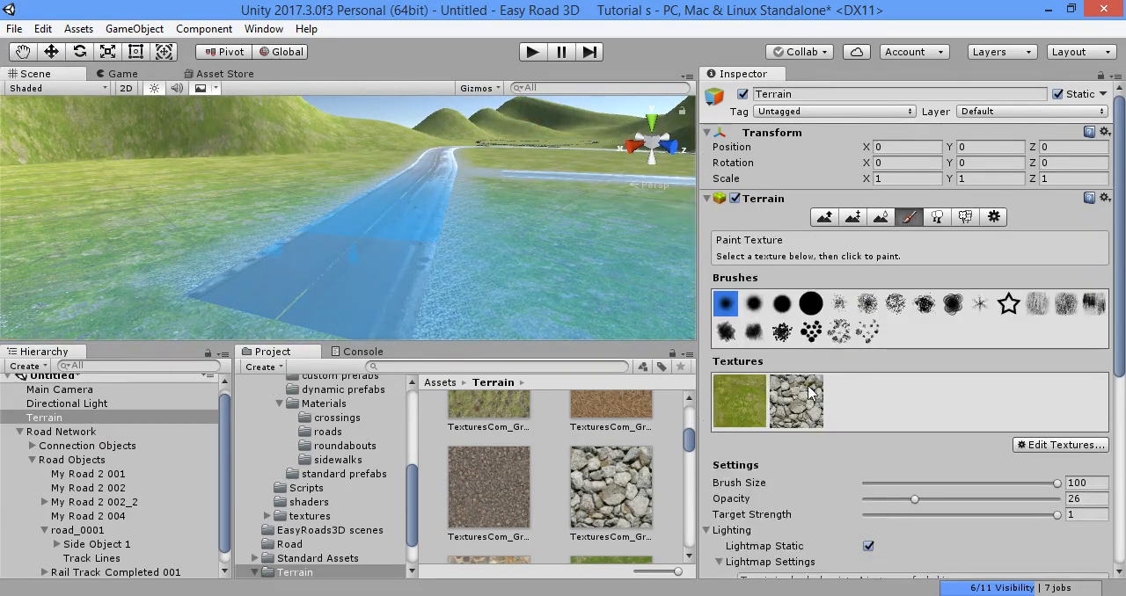
{"action": "left_click", "coordinate": [1034, 446]}
{"action": "left_click", "coordinate": [1039, 467]}
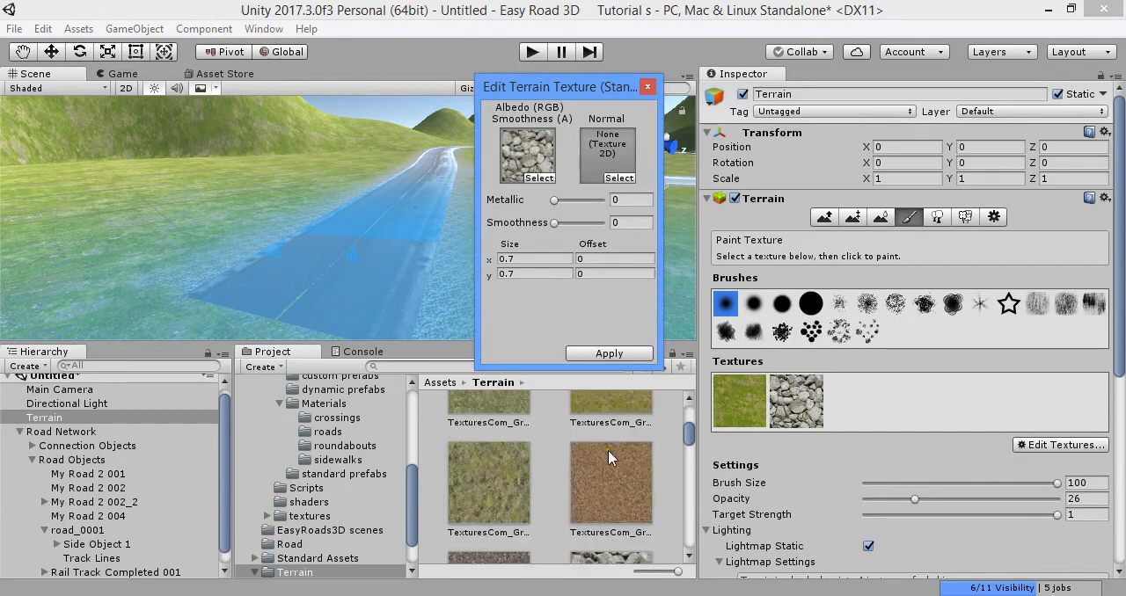
{"action": "left_click_drag", "start_coordinate": [526, 189], "coordinate": [528, 158]}
{"action": "scroll", "coordinate": [541, 512], "scroll_direction": "down", "scroll_amount": 3}
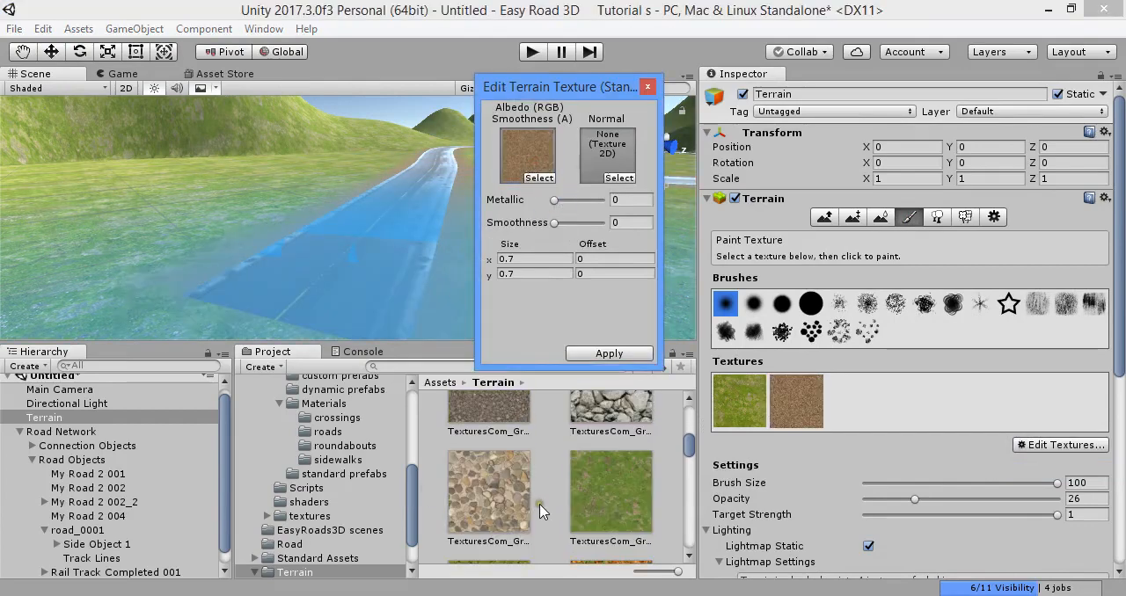
{"action": "left_click", "coordinate": [587, 356]}
- Set the brown terrain texture's tiling size to 10 in both x and y
{"action": "key", "text": "w"}
{"action": "right_click_drag", "start_coordinate": [587, 212], "coordinate": [611, 238]}
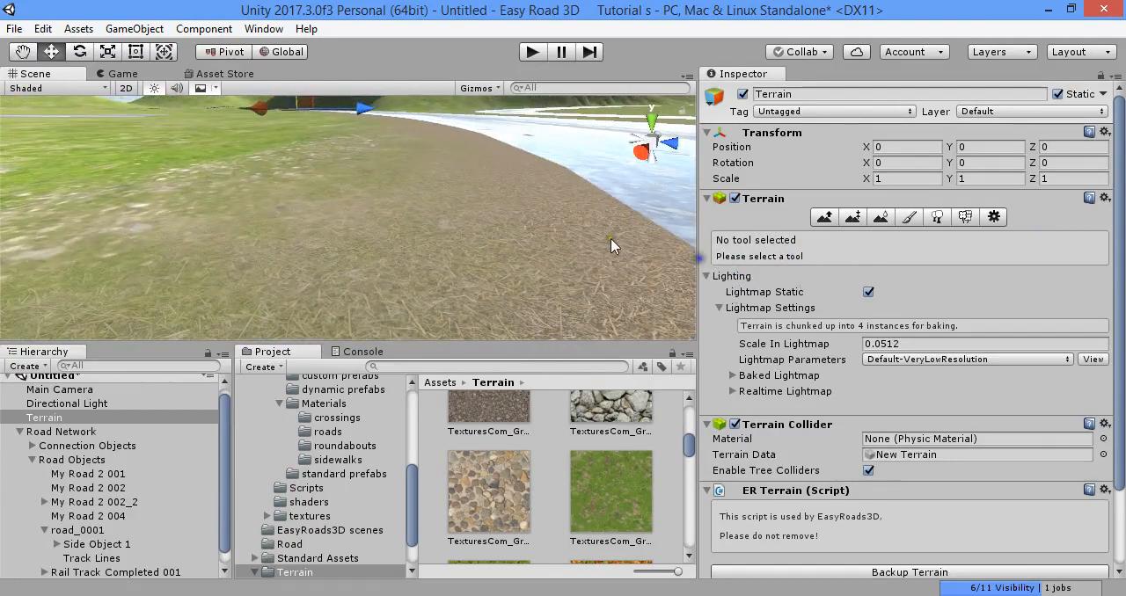
{"action": "left_click", "coordinate": [908, 216]}
{"action": "left_click", "coordinate": [1016, 445]}
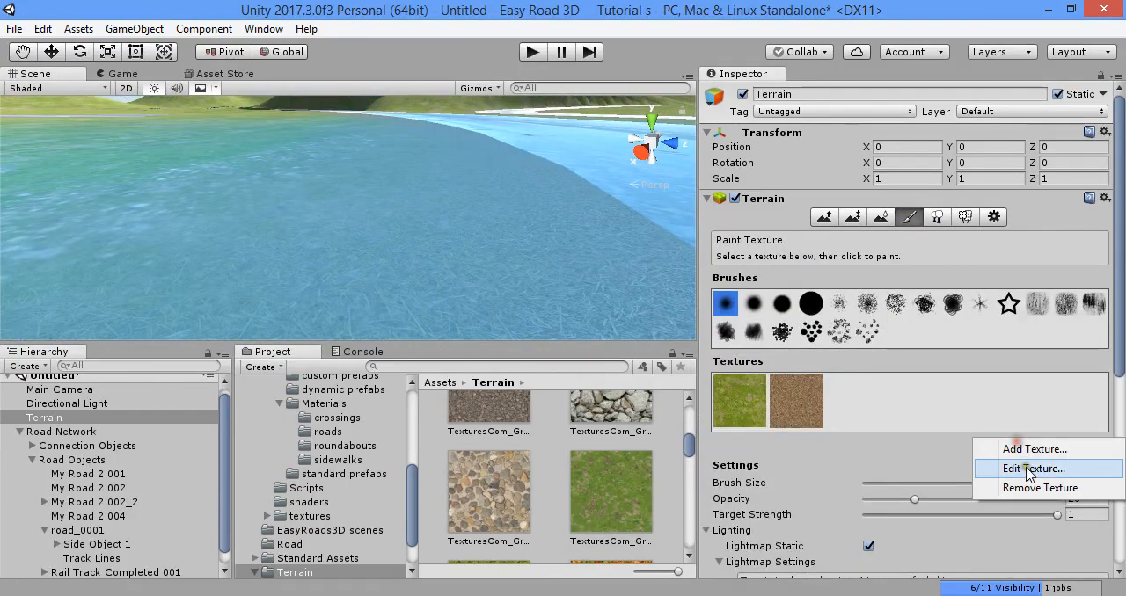
{"action": "left_click", "coordinate": [1026, 467]}
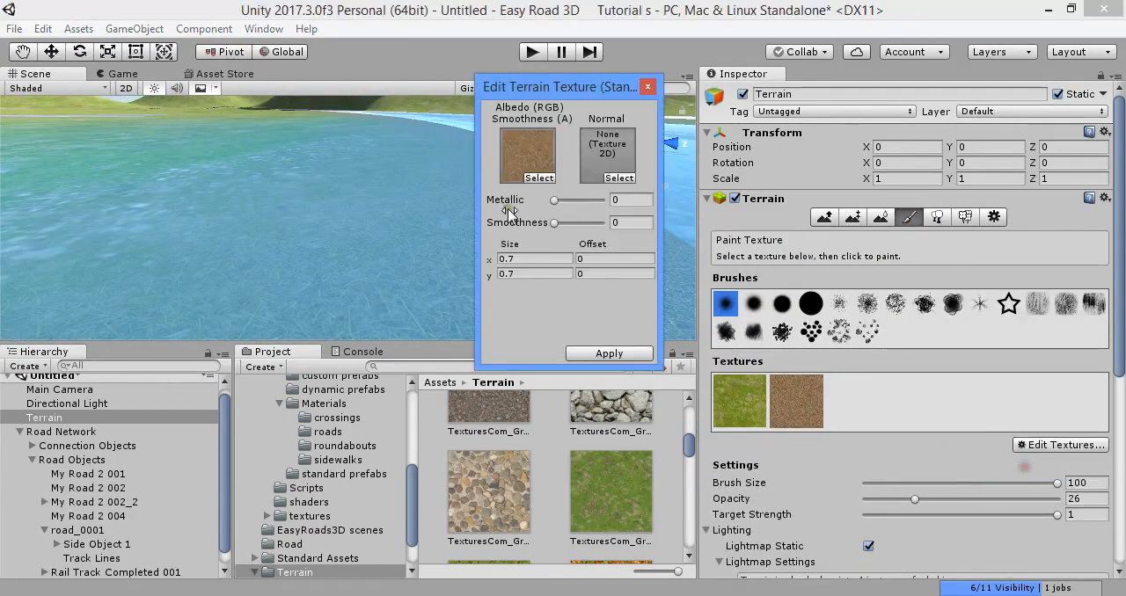
{"action": "type", "text": "10"}
{"action": "left_click", "coordinate": [539, 273]}
{"action": "type", "text": "10"}
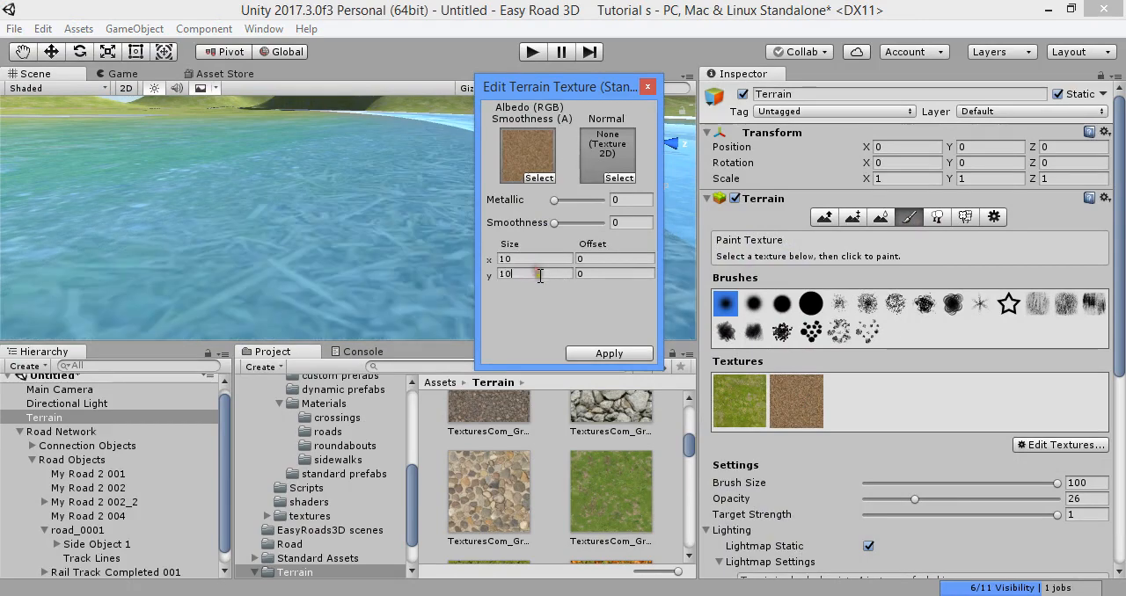
- Apply the edited terrain texture settings and inspect the brown texture on the terrain in the scene
{"action": "left_click", "coordinate": [600, 354]}
{"action": "mouse_move", "coordinate": [457, 224]}
{"action": "right_mouse_down"}
{"action": "mouse_move", "coordinate": [359, 169]}
{"action": "mouse_move", "coordinate": [497, 166]}
{"action": "mouse_move", "coordinate": [496, 181]}
{"action": "mouse_move", "coordinate": [472, 105]}
{"action": "mouse_move", "coordinate": [623, 102]}
{"action": "mouse_move", "coordinate": [432, 232]}
{"action": "mouse_move", "coordinate": [461, 243]}
{"action": "mouse_move", "coordinate": [438, 236]}
{"action": "right_mouse_up"}
{"action": "key", "text": "w"}
{"action": "right_click_drag", "start_coordinate": [384, 199], "coordinate": [514, 274]}
{"action": "right_click_drag", "start_coordinate": [115, 255], "coordinate": [375, 253]}
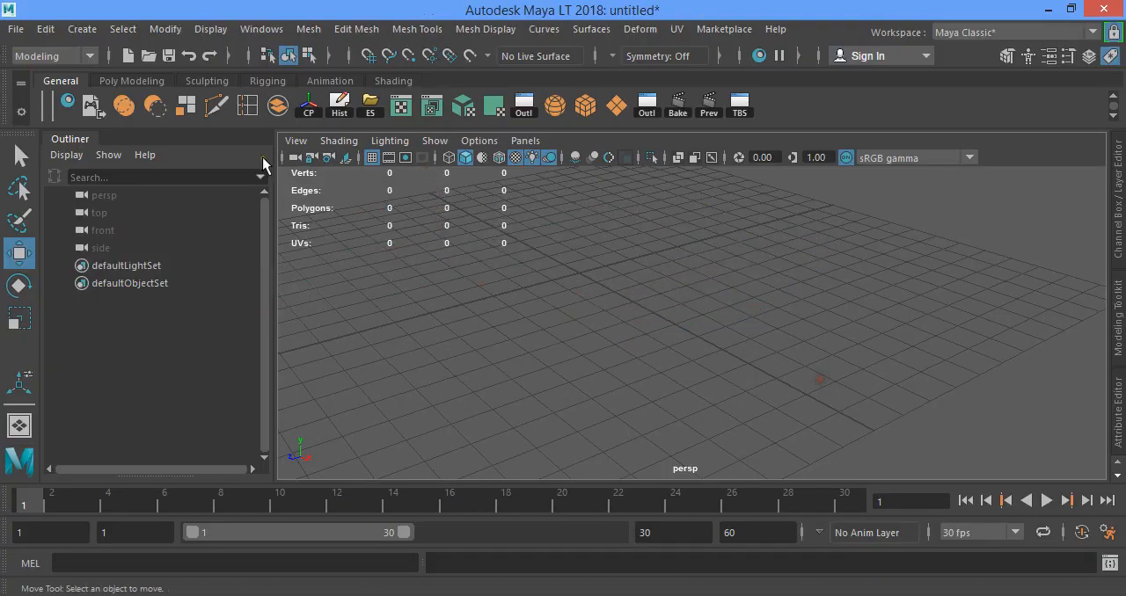
- Switch to Maya LT and start a new scene without saving the current one
{"action": "left_click", "coordinate": [110, 82]}
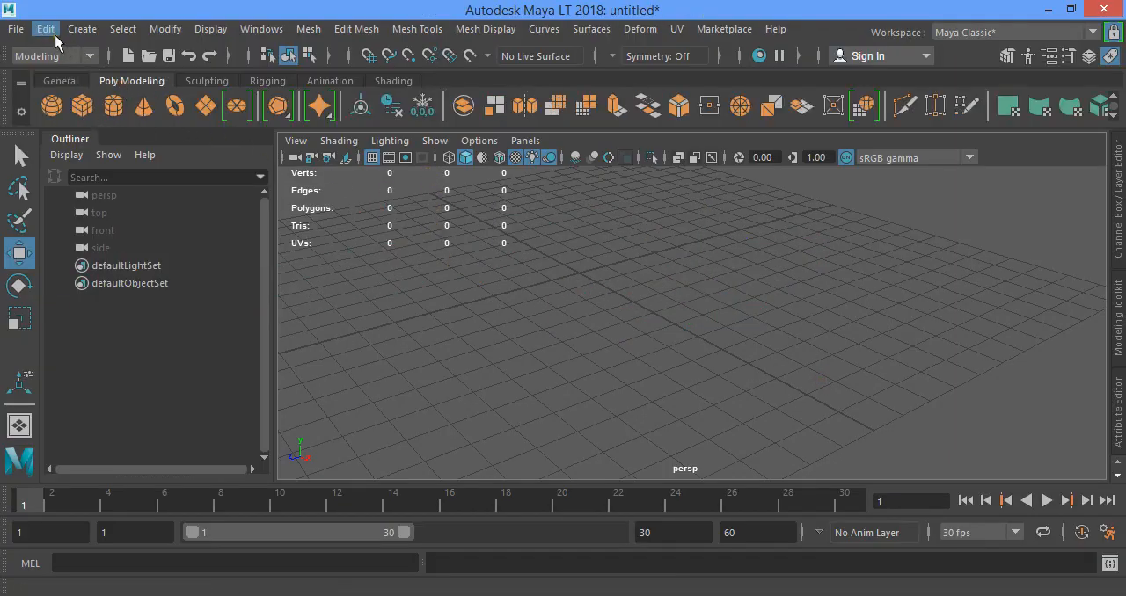
{"action": "left_click", "coordinate": [128, 56]}
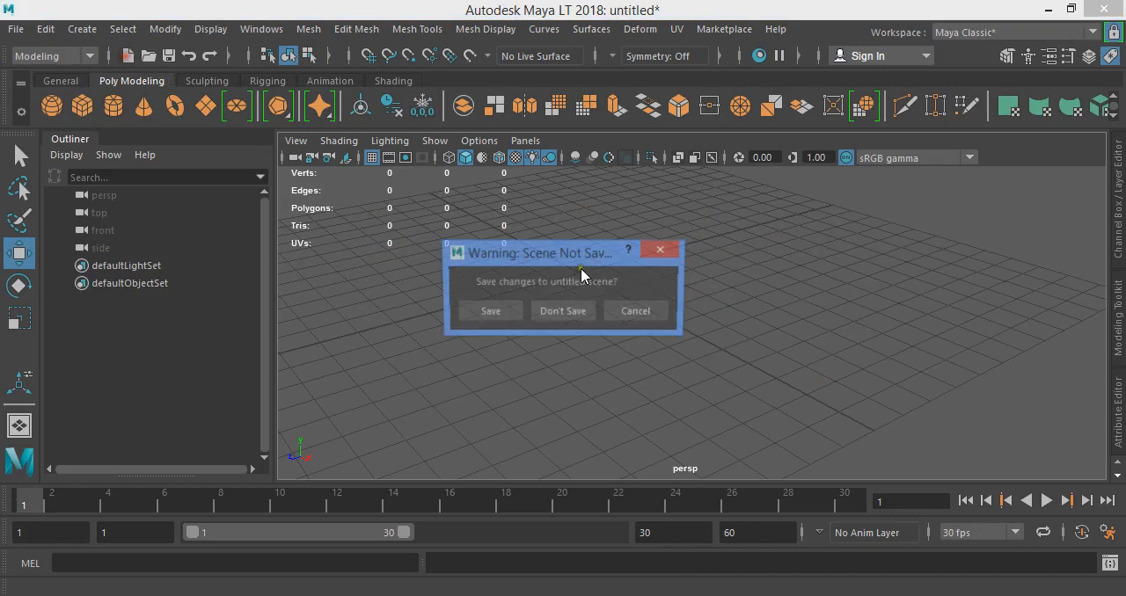
{"action": "left_click", "coordinate": [550, 312]}
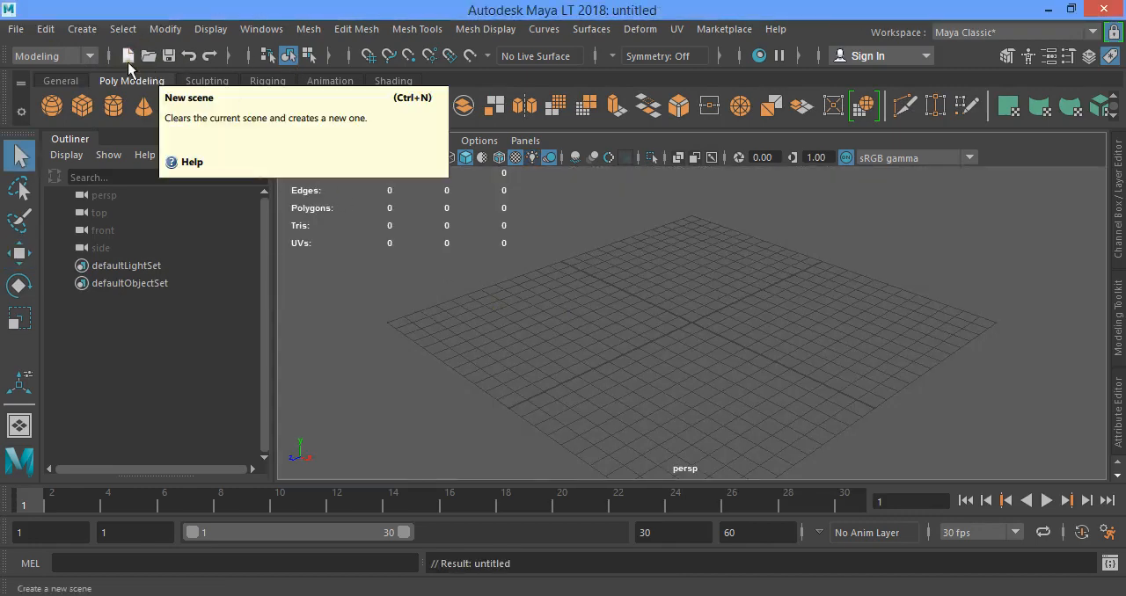
- Create a long, flat polygon cube on the grid and frame it in the perspective view
{"action": "left_click", "coordinate": [82, 106]}
{"action": "left_click_drag", "start_coordinate": [528, 341], "coordinate": [573, 294]}
{"action": "key", "text": "f"}
{"action": "middle_click_drag", "start_coordinate": [665, 331], "coordinate": [605, 293], "text": "alt"}
{"action": "left_click_drag", "start_coordinate": [602, 294], "coordinate": [553, 271], "text": "alt"}
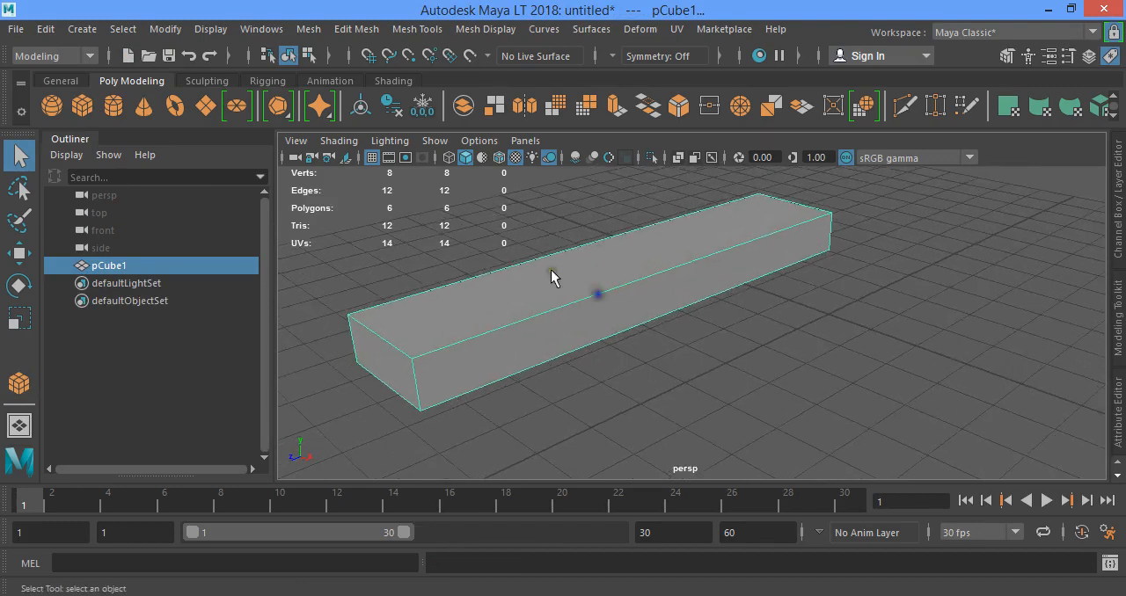
- Insert two edge loops across the long box, one near each end
{"action": "left_click", "coordinate": [85, 81]}
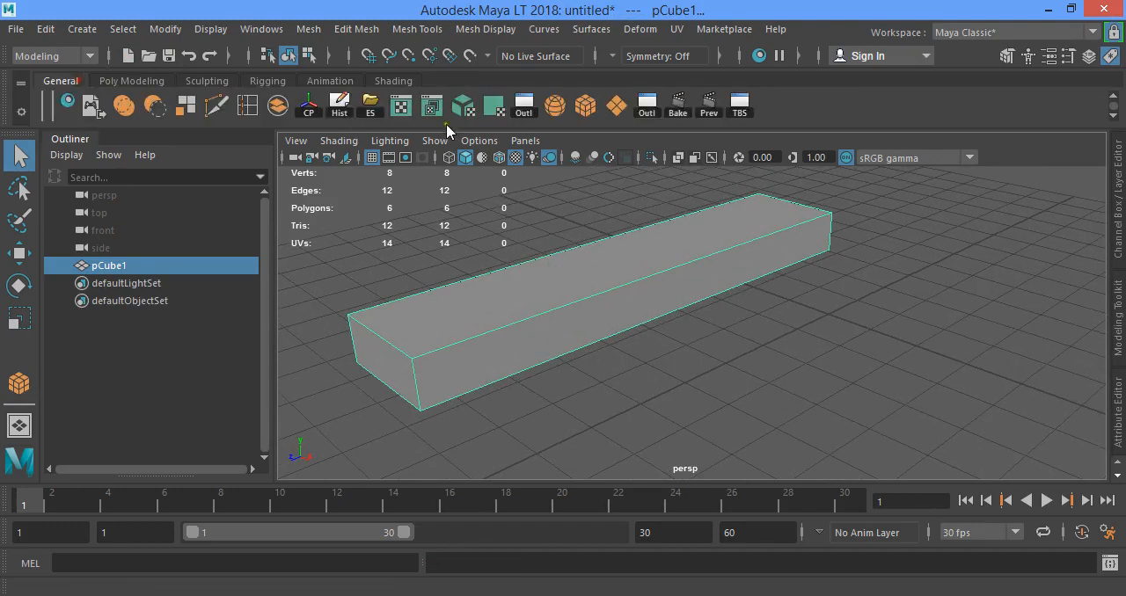
{"action": "left_click", "coordinate": [253, 112]}
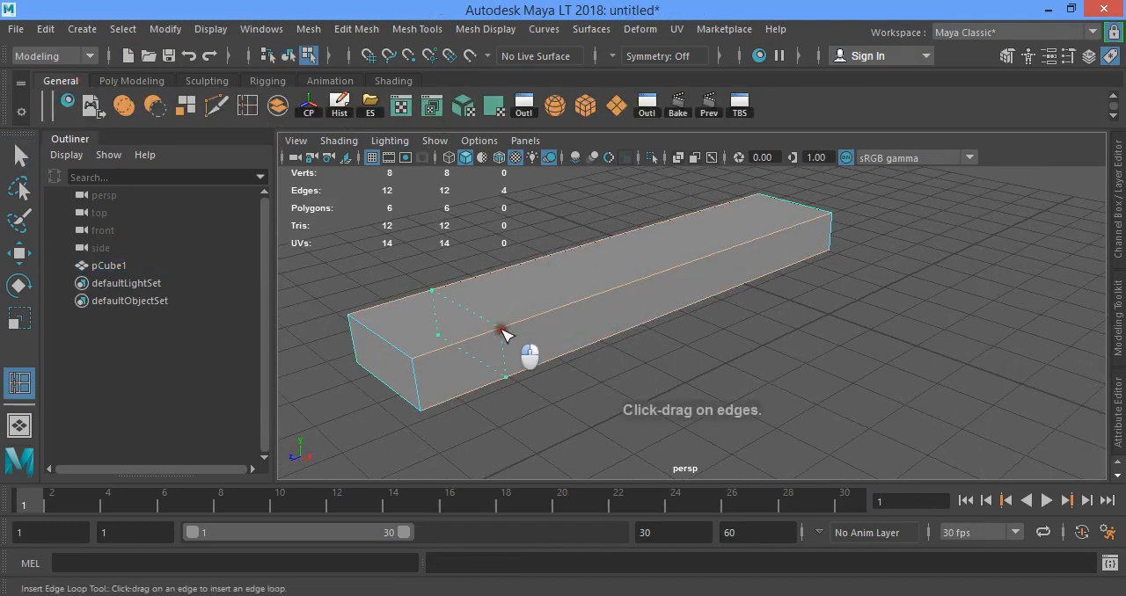
{"action": "left_click", "coordinate": [503, 332]}
{"action": "left_click", "coordinate": [794, 231]}
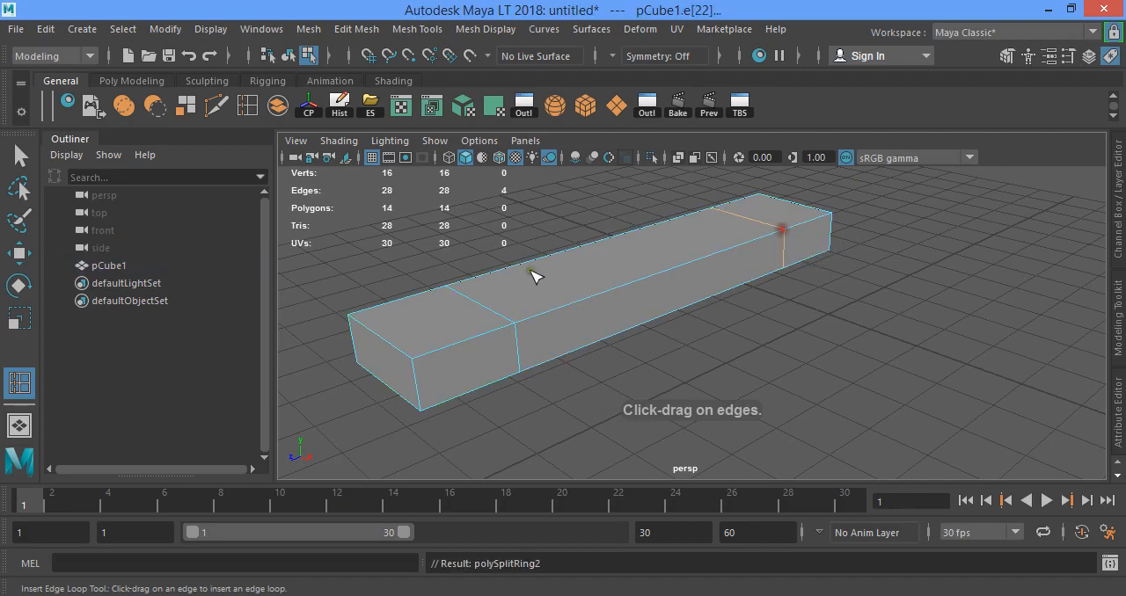
- Lower the outer top edges at both ends of the box to form sloped ends, and return to object mode
{"action": "right_click_drag", "start_coordinate": [478, 140], "coordinate": [343, 139]}
{"action": "left_click_drag", "start_coordinate": [510, 286], "coordinate": [449, 280], "text": "alt"}
{"action": "key", "text": "w"}
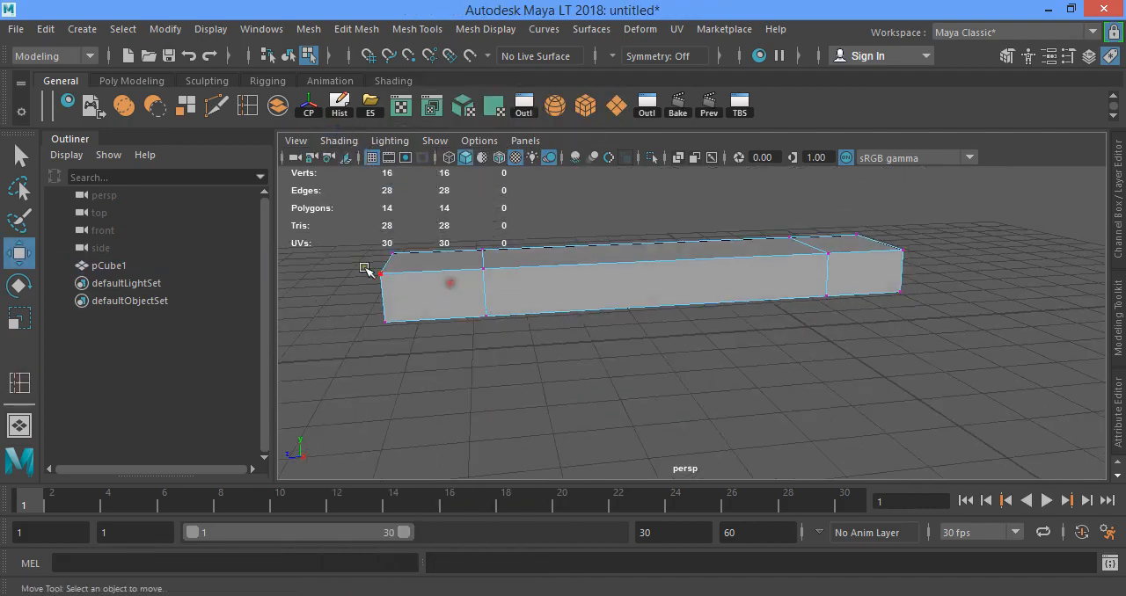
{"action": "left_click_drag", "start_coordinate": [362, 251], "coordinate": [448, 366]}
{"action": "left_click_drag", "start_coordinate": [844, 217], "coordinate": [1021, 302], "text": "shift"}
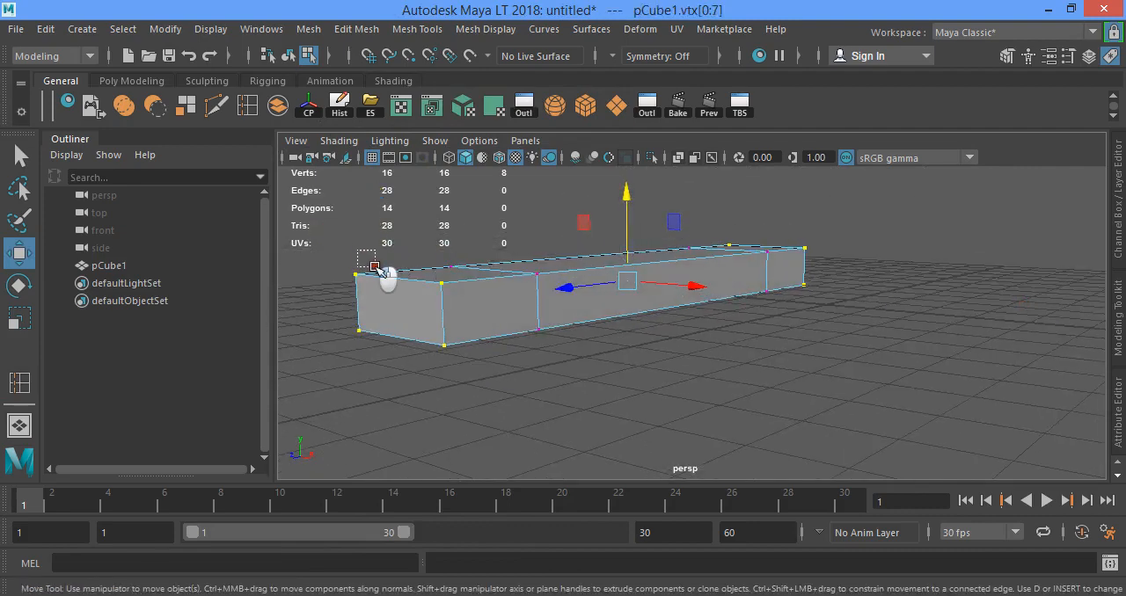
{"action": "left_click_drag", "start_coordinate": [376, 267], "coordinate": [380, 270]}
{"action": "right_click_drag", "start_coordinate": [422, 289], "coordinate": [411, 86]}
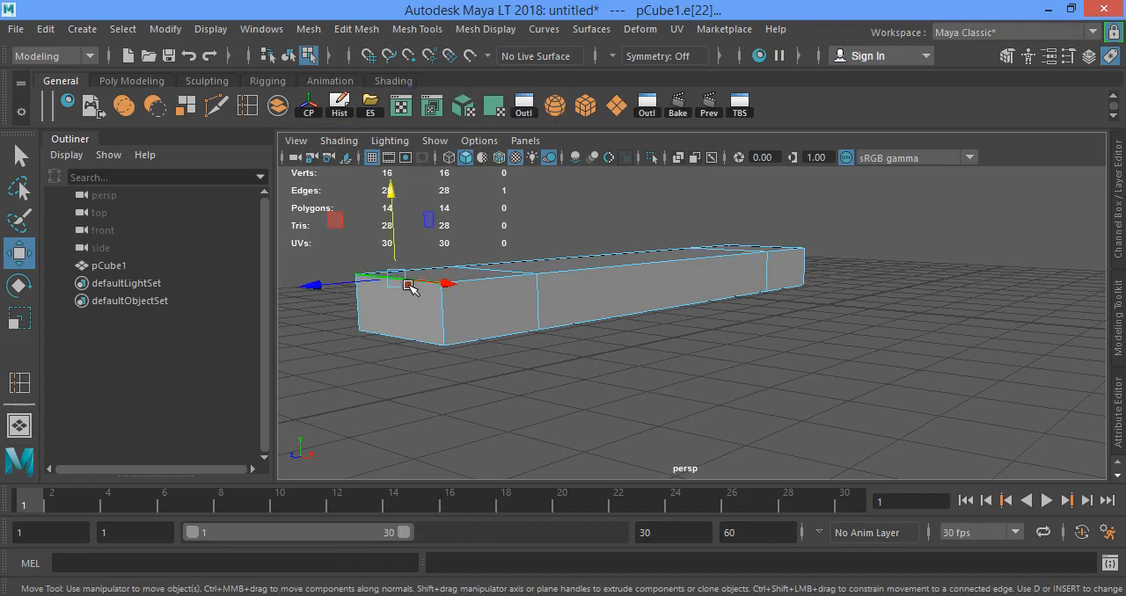
{"action": "left_click", "coordinate": [744, 244], "text": "shift"}
{"action": "left_click_drag", "start_coordinate": [635, 175], "coordinate": [636, 200]}
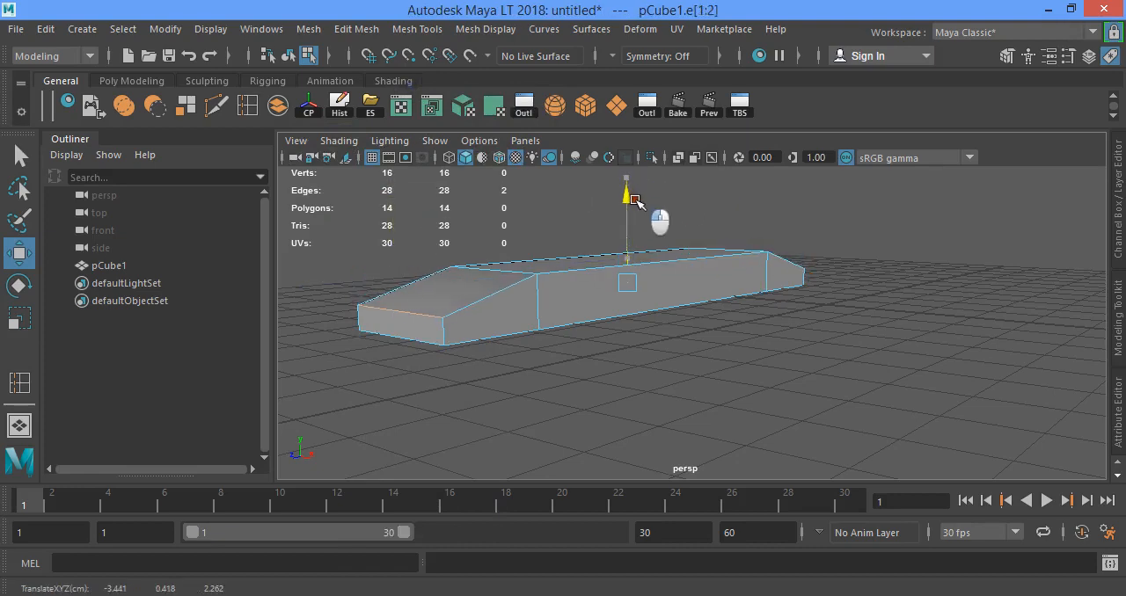
{"action": "right_click_drag", "start_coordinate": [556, 287], "coordinate": [643, 105]}
{"action": "left_click", "coordinate": [774, 220]}
{"action": "left_click_drag", "start_coordinate": [642, 222], "coordinate": [654, 282], "text": "alt"}
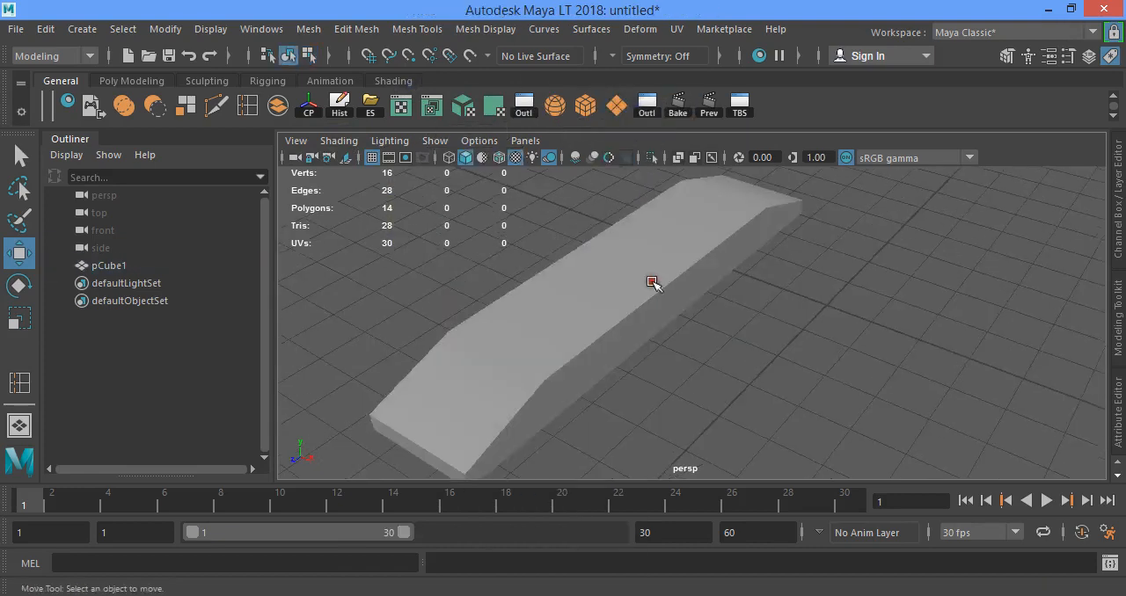
{"action": "right_click_drag", "start_coordinate": [654, 282], "coordinate": [623, 232], "text": "alt"}
{"action": "left_click_drag", "start_coordinate": [660, 271], "coordinate": [700, 299], "text": "alt"}
- Select the three bottom faces of the sleeper mesh and move them down to thicken it
{"action": "left_click", "coordinate": [659, 299]}
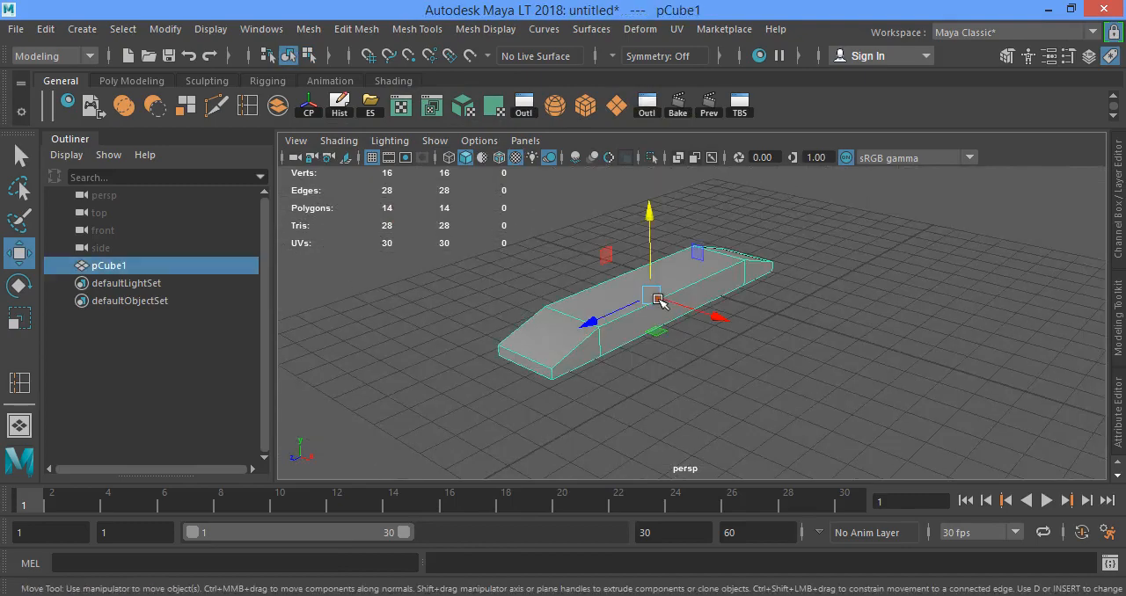
{"action": "key", "text": "f"}
{"action": "scroll", "coordinate": [684, 337], "scroll_direction": "down", "scroll_amount": 3}
{"action": "left_click_drag", "start_coordinate": [635, 302], "coordinate": [628, 229], "text": "alt"}
{"action": "scroll", "coordinate": [517, 248], "scroll_direction": "up", "scroll_amount": 3}
{"action": "right_click_drag", "start_coordinate": [493, 247], "coordinate": [494, 188]}
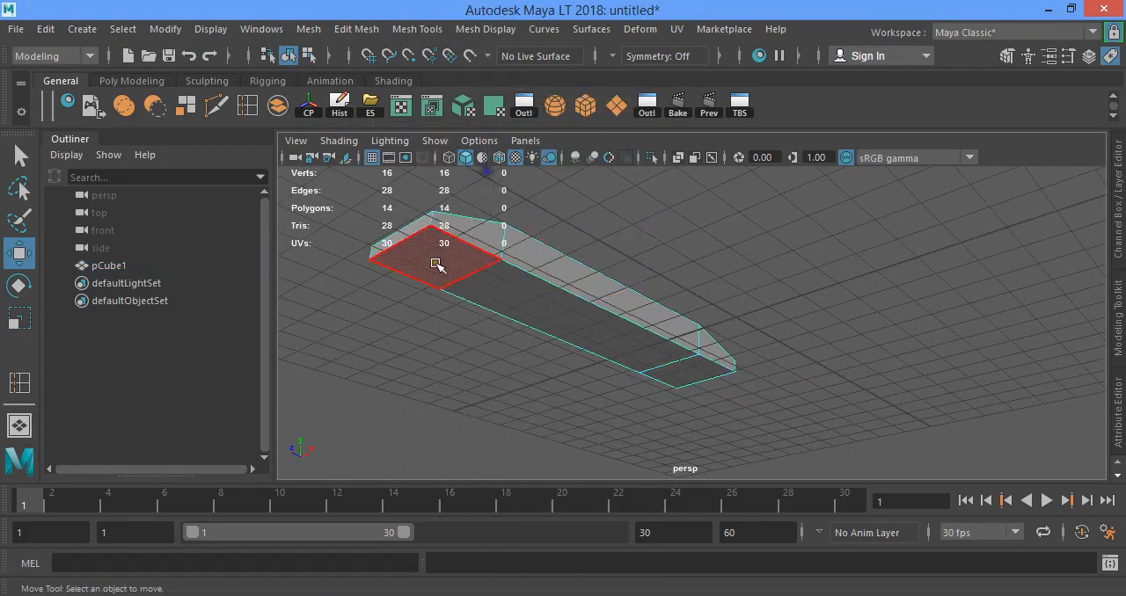
{"action": "left_click", "coordinate": [437, 264]}
{"action": "left_click", "coordinate": [576, 312], "text": "shift"}
{"action": "left_click", "coordinate": [666, 369], "text": "shift"}
{"action": "left_click_drag", "start_coordinate": [587, 249], "coordinate": [588, 269]}
{"action": "left_click_drag", "start_coordinate": [587, 268], "coordinate": [583, 299], "text": "alt"}
- Undo back to the bottom-face selection, lower those faces further, and deselect them
{"action": "right_click_drag", "start_coordinate": [586, 285], "coordinate": [632, 108]}
{"action": "left_click_drag", "start_coordinate": [674, 353], "coordinate": [670, 310], "text": "alt"}
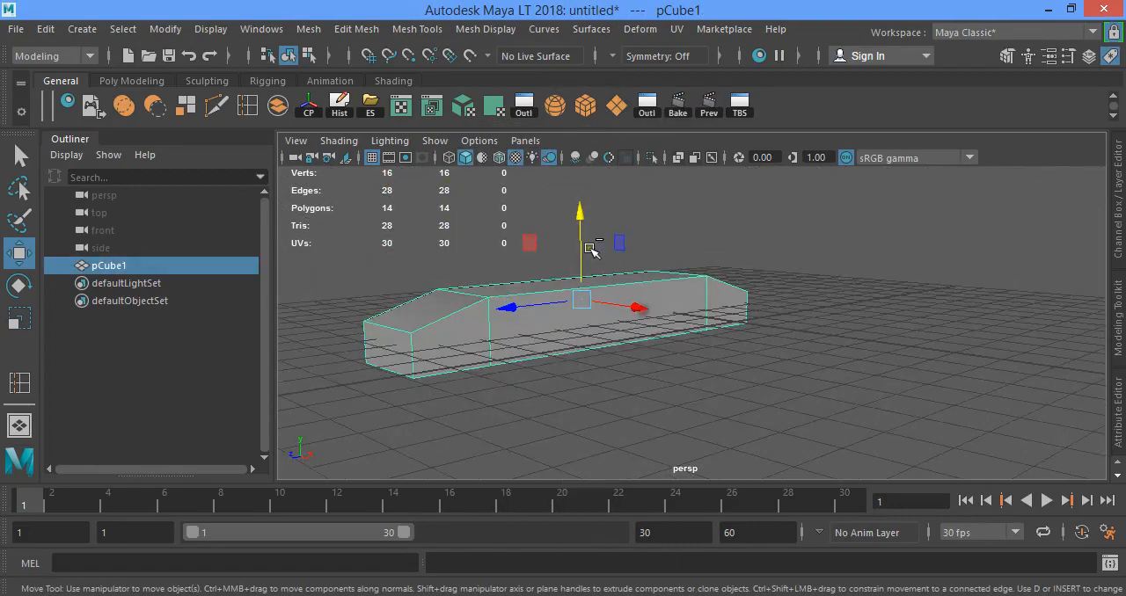
{"action": "key", "text": "ctrl+z"}
{"action": "left_click", "coordinate": [582, 237]}
{"action": "key", "text": "ctrl+z"}
{"action": "left_click_drag", "start_coordinate": [592, 256], "coordinate": [592, 270]}
{"action": "left_click", "coordinate": [625, 229]}
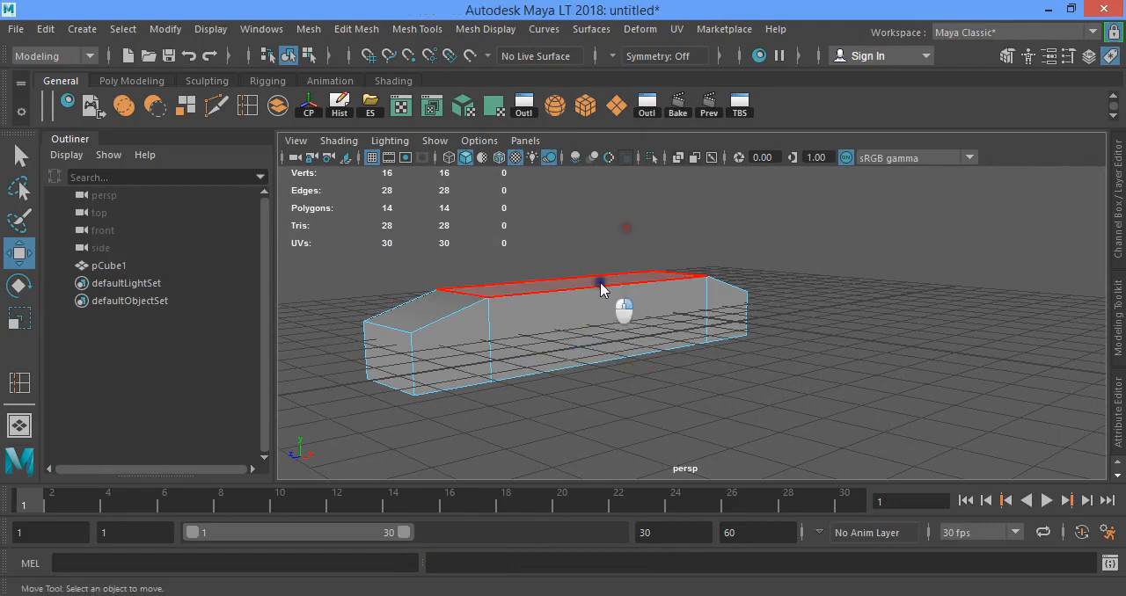
- Apply automatic UV mapping to the whole sleeper mesh and return to object mode
{"action": "right_click_drag", "start_coordinate": [601, 287], "coordinate": [685, 112]}
{"action": "left_click", "coordinate": [686, 245]}
{"action": "left_click_drag", "start_coordinate": [668, 265], "coordinate": [687, 286], "text": "alt"}
{"action": "scroll", "coordinate": [695, 354], "scroll_direction": "down", "scroll_amount": 4}
{"action": "left_click", "coordinate": [625, 286]}
{"action": "left_click", "coordinate": [464, 107]}
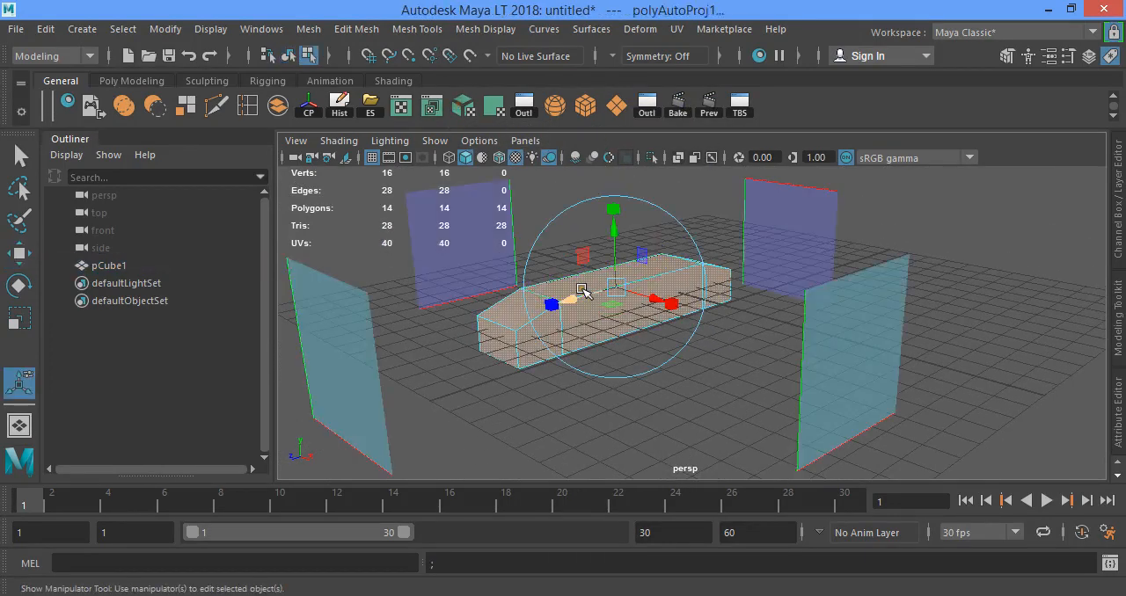
{"action": "right_click_drag", "start_coordinate": [583, 163], "coordinate": [659, 113]}
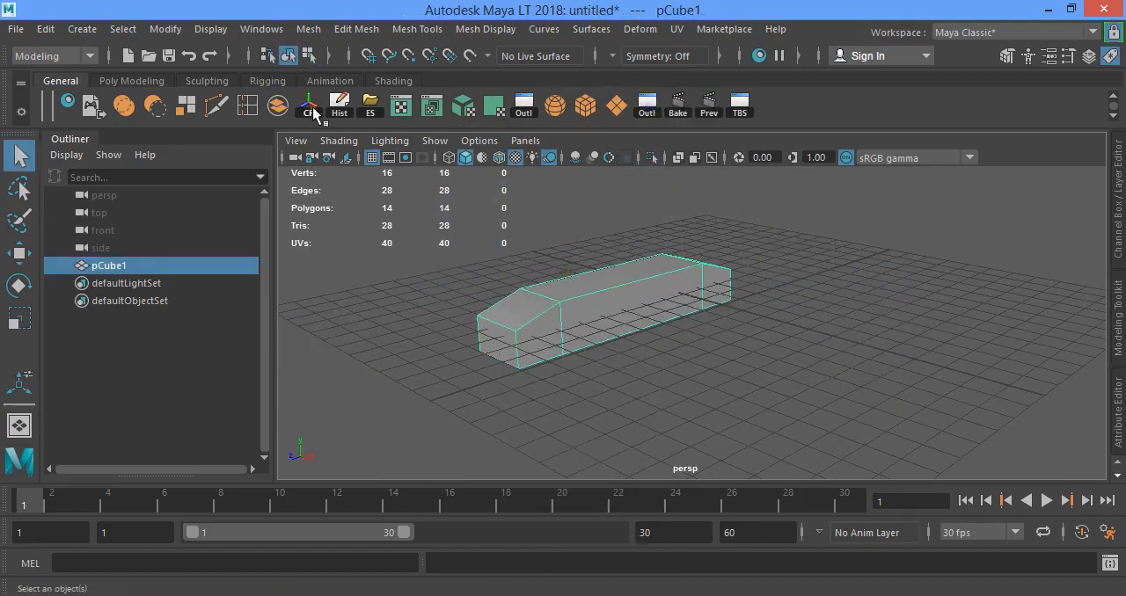
- Export the selected sleeper to the desktop as an FBX file named RailTrack
{"action": "left_click", "coordinate": [371, 105]}
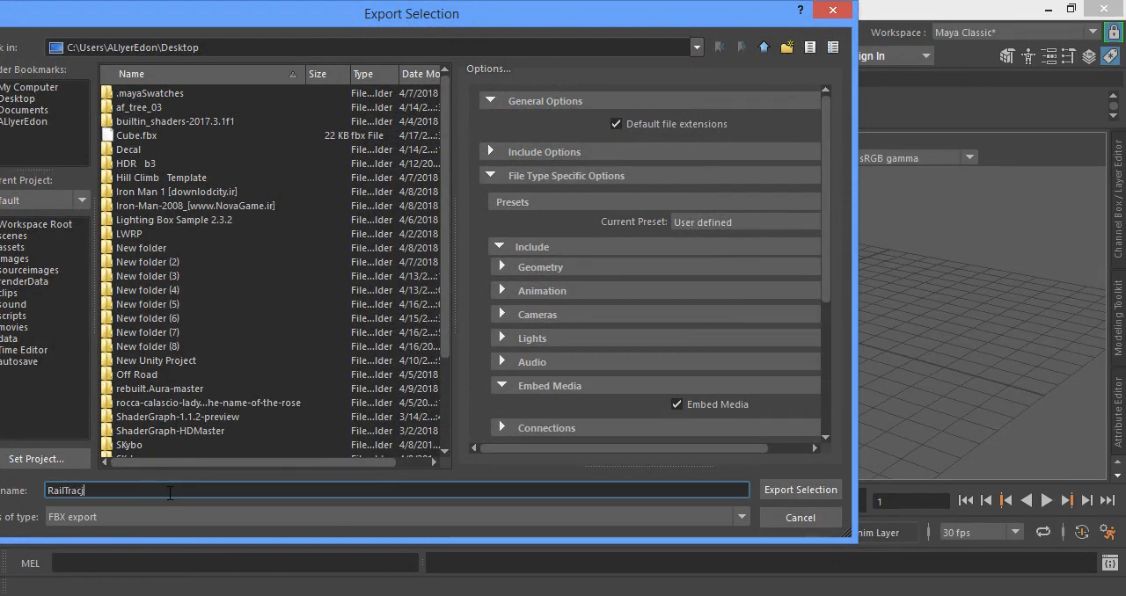
{"action": "type", "text": "RailTrack"}
{"action": "key", "text": "Return"}
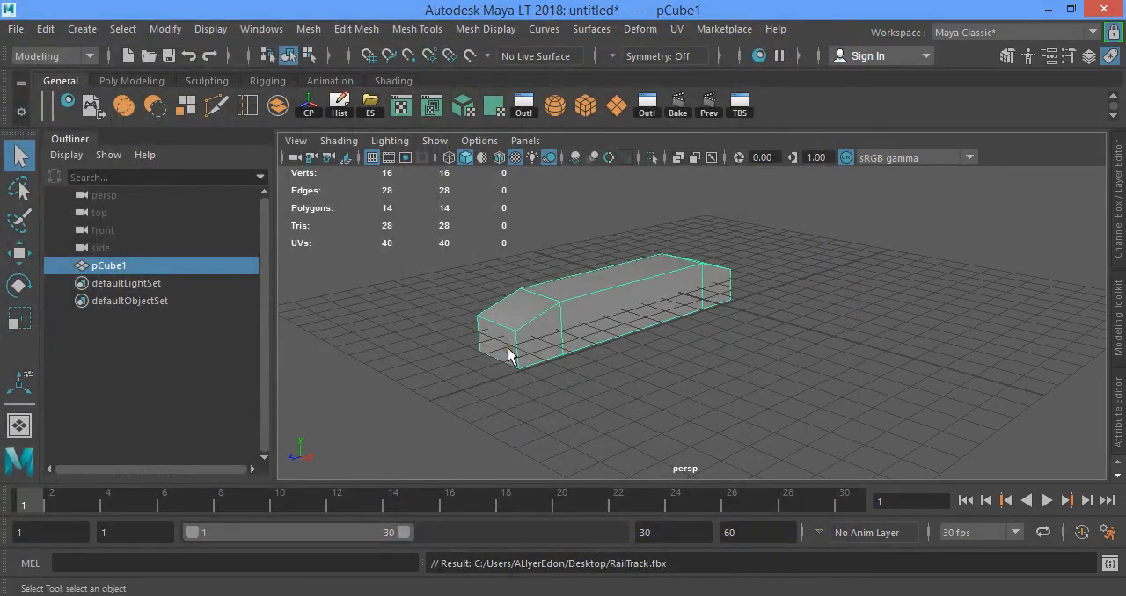
- Create a second long, narrow polygon cube beside the sleeper and scale up its height
{"action": "left_click", "coordinate": [128, 80]}
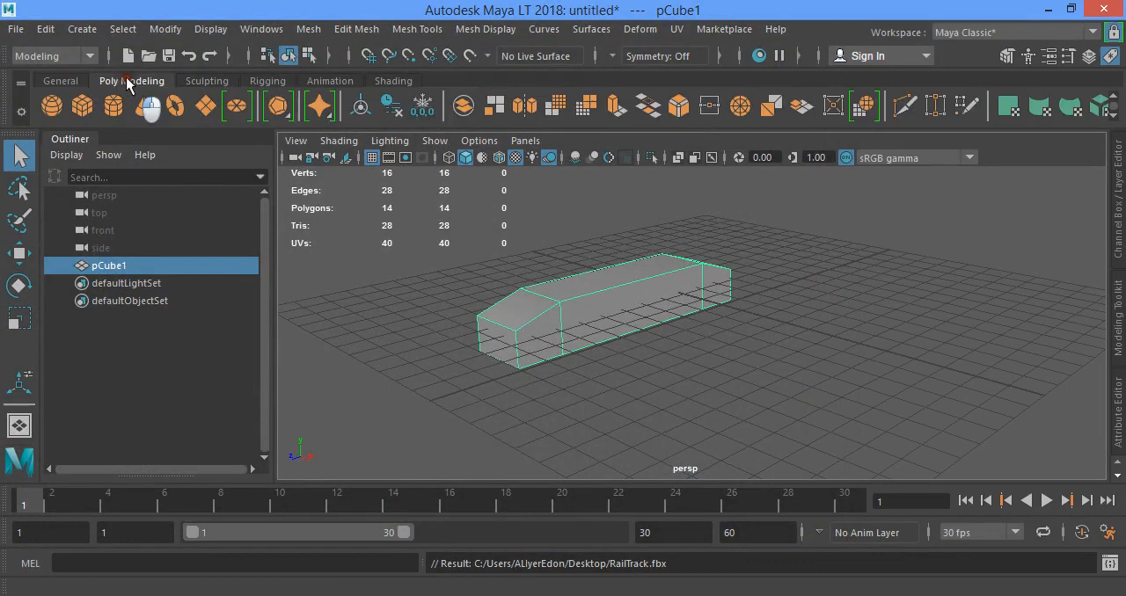
{"action": "left_click", "coordinate": [82, 110]}
{"action": "left_click_drag", "start_coordinate": [770, 318], "coordinate": [1030, 344]}
{"action": "left_click_drag", "start_coordinate": [1030, 344], "coordinate": [698, 297], "text": "alt"}
{"action": "key", "text": "r"}
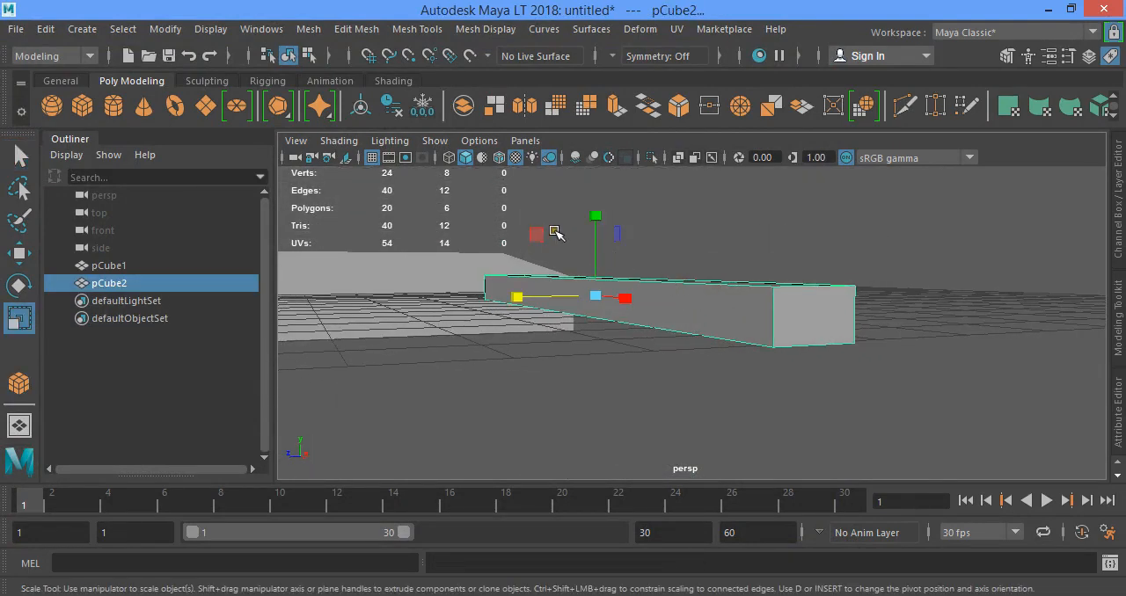
{"action": "left_click_drag", "start_coordinate": [594, 218], "coordinate": [595, 163]}
- Insert a horizontal edge loop around the narrow box at about mid-height
{"action": "left_click", "coordinate": [77, 80]}
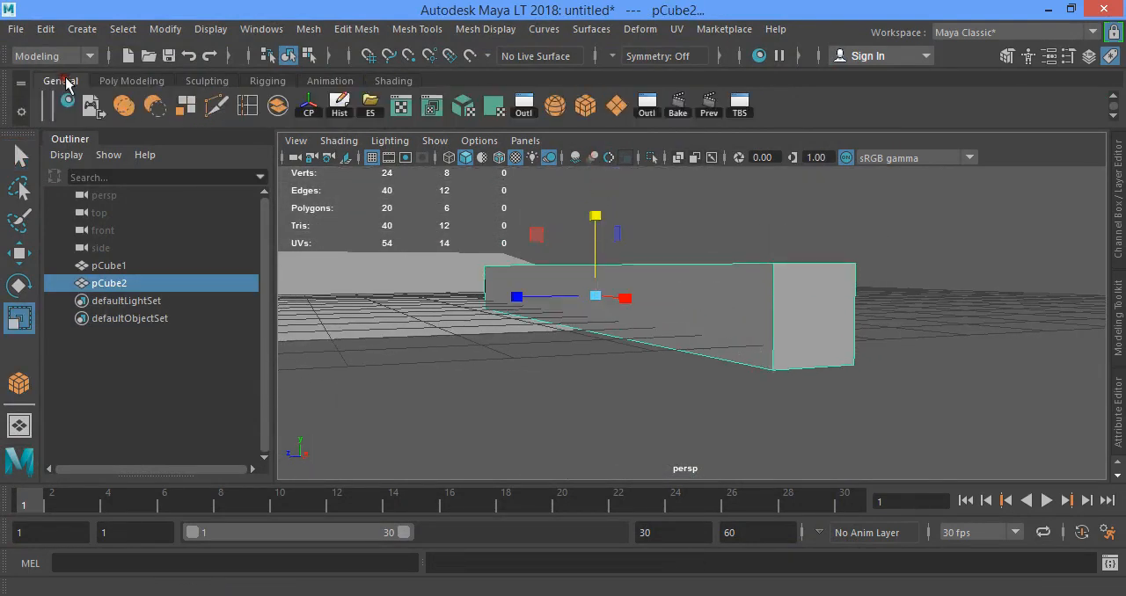
{"action": "left_click", "coordinate": [248, 107]}
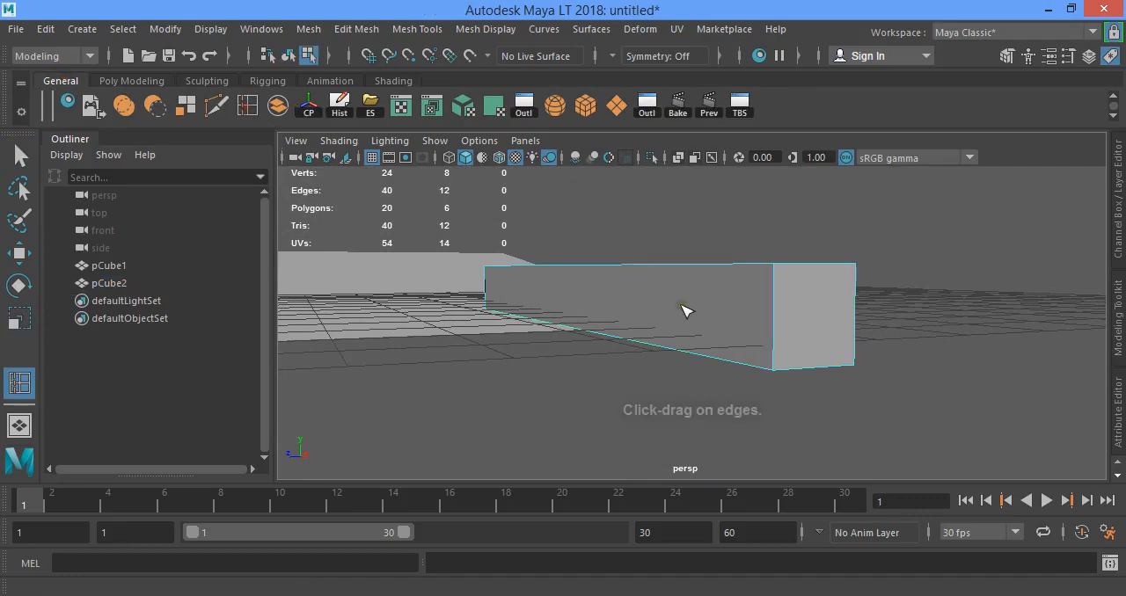
{"action": "left_click_drag", "start_coordinate": [685, 309], "coordinate": [712, 313], "text": "alt"}
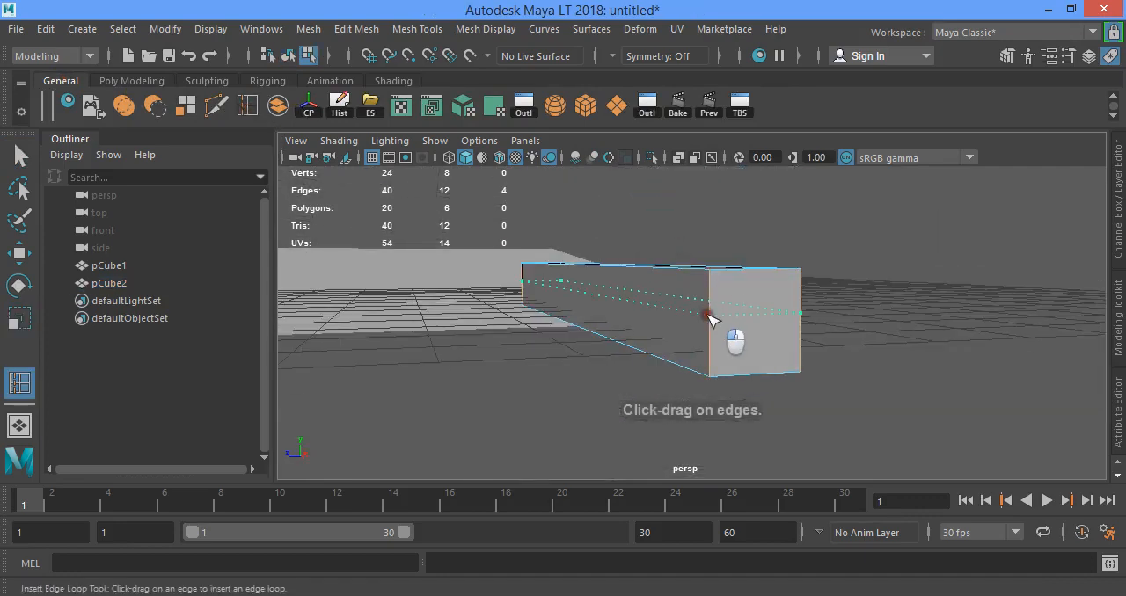
{"action": "left_click", "coordinate": [708, 318]}
- Scale the narrow box's bottom face inward and raise it slightly to taper the lower half
{"action": "right_click_drag", "start_coordinate": [674, 275], "coordinate": [658, 188]}
{"action": "key", "text": "w"}
{"action": "left_click_drag", "start_coordinate": [666, 339], "coordinate": [691, 281], "text": "alt"}
{"action": "left_click", "coordinate": [691, 255]}
{"action": "key", "text": "r"}
{"action": "left_click_drag", "start_coordinate": [516, 322], "coordinate": [580, 323]}
{"action": "key", "text": "w"}
{"action": "left_click", "coordinate": [620, 250]}
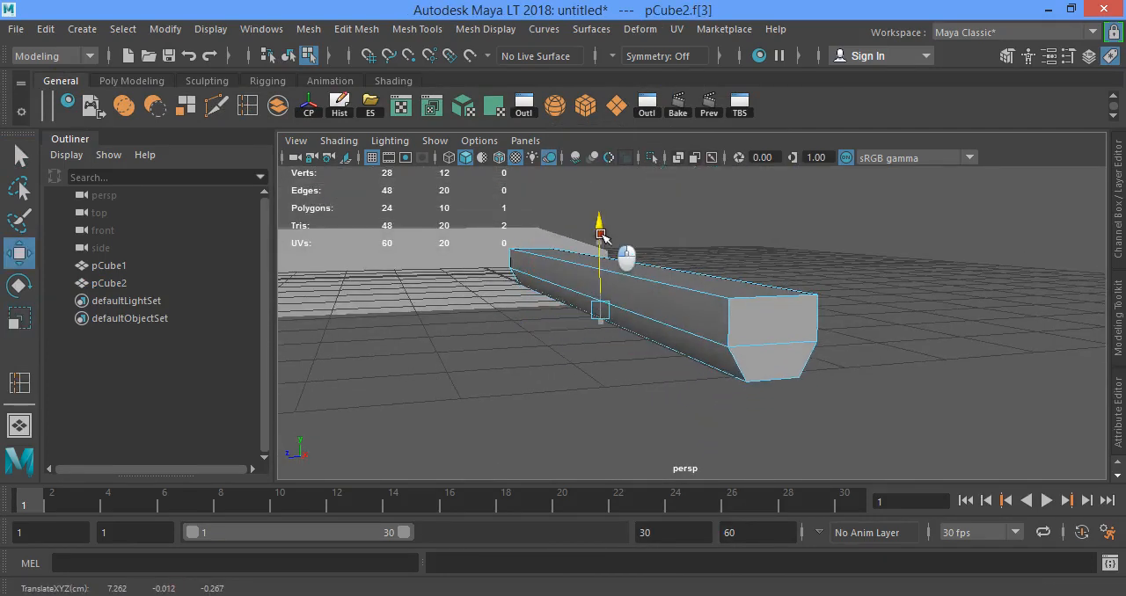
- Extrude the tapered box's bottom face straight down to form the rail's web
{"action": "key", "text": "ctrl+e"}
{"action": "key", "text": "w"}
{"action": "left_click_drag", "start_coordinate": [604, 249], "coordinate": [666, 294]}
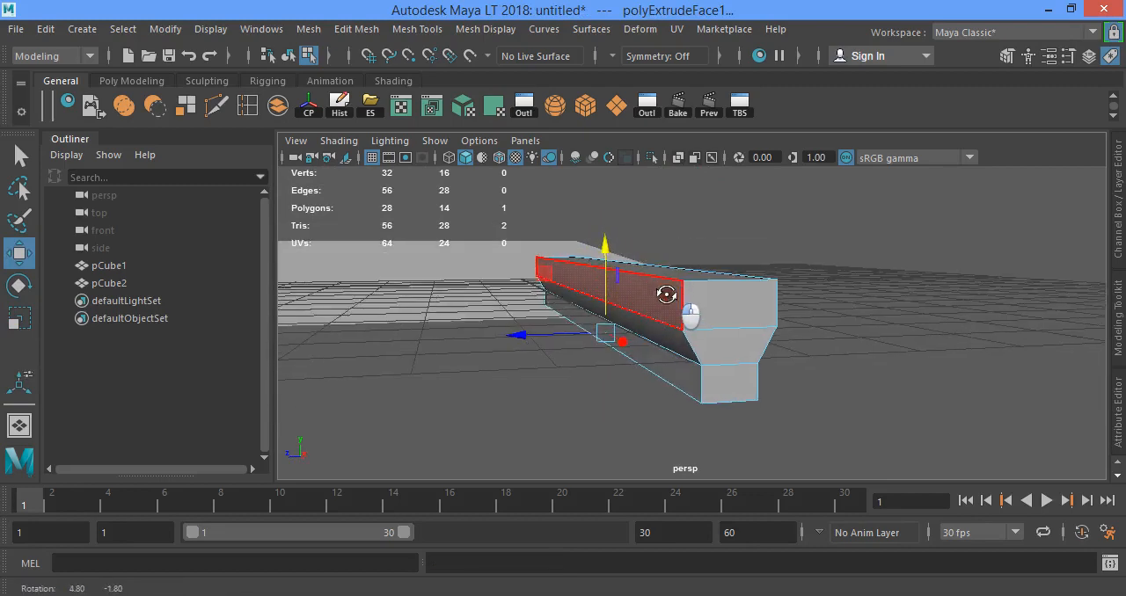
- Select the two long upper edges of the rail and bevel them
{"action": "right_click_drag", "start_coordinate": [675, 272], "coordinate": [762, 105]}
{"action": "left_click", "coordinate": [676, 272]}
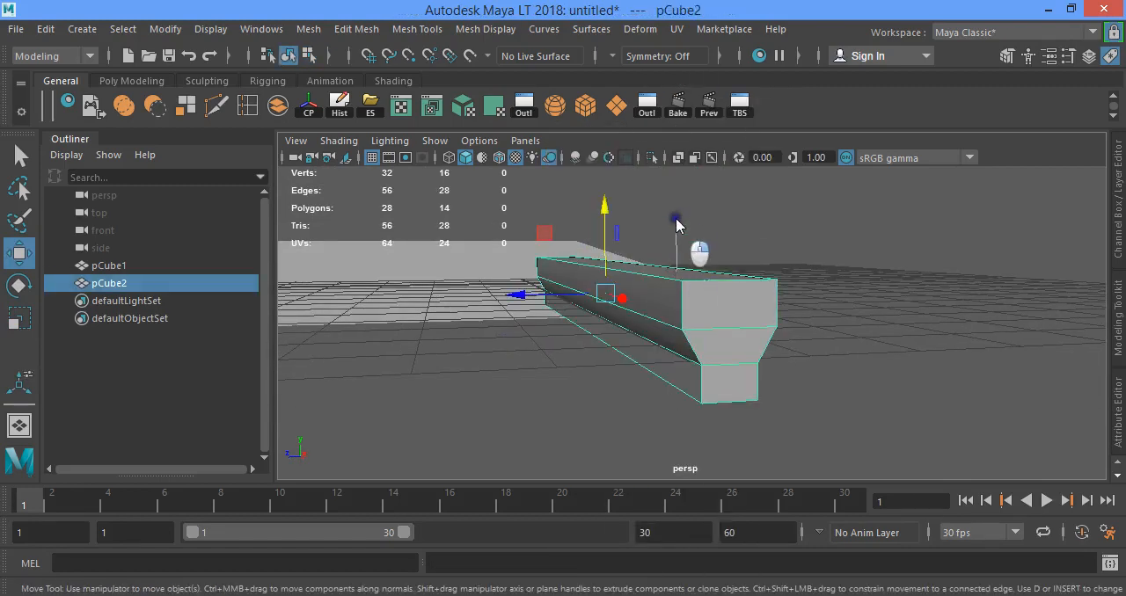
{"action": "right_click_drag", "start_coordinate": [679, 186], "coordinate": [679, 186]}
{"action": "right_click_drag", "start_coordinate": [592, 282], "coordinate": [618, 172]}
{"action": "left_click_drag", "start_coordinate": [605, 196], "coordinate": [605, 200]}
{"action": "left_click_drag", "start_coordinate": [606, 203], "coordinate": [628, 243], "text": "alt"}
{"action": "right_click_drag", "start_coordinate": [591, 269], "coordinate": [591, 83]}
{"action": "left_click", "coordinate": [620, 283]}
{"action": "key", "text": "ctrl+b"}
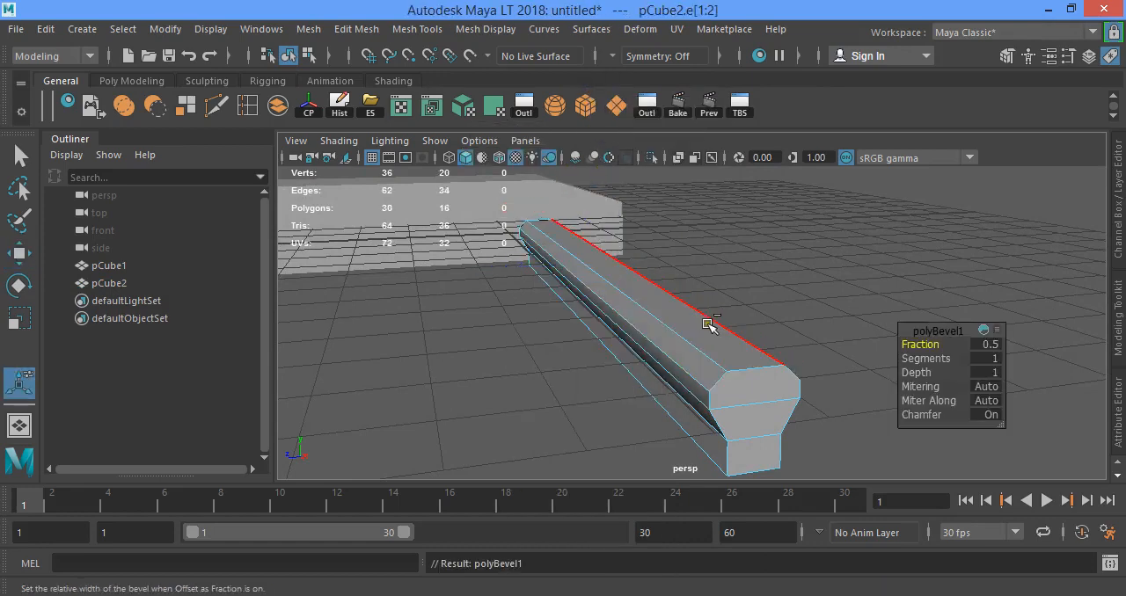
- Apply automatic UV mapping to the whole rail mesh and return to object mode
{"action": "right_click_drag", "start_coordinate": [628, 279], "coordinate": [749, 106]}
{"action": "left_click", "coordinate": [774, 254]}
{"action": "left_click_drag", "start_coordinate": [774, 256], "coordinate": [790, 319], "text": "alt"}
{"action": "left_click", "coordinate": [730, 352]}
{"action": "left_click_drag", "start_coordinate": [729, 351], "coordinate": [605, 233], "text": "alt"}
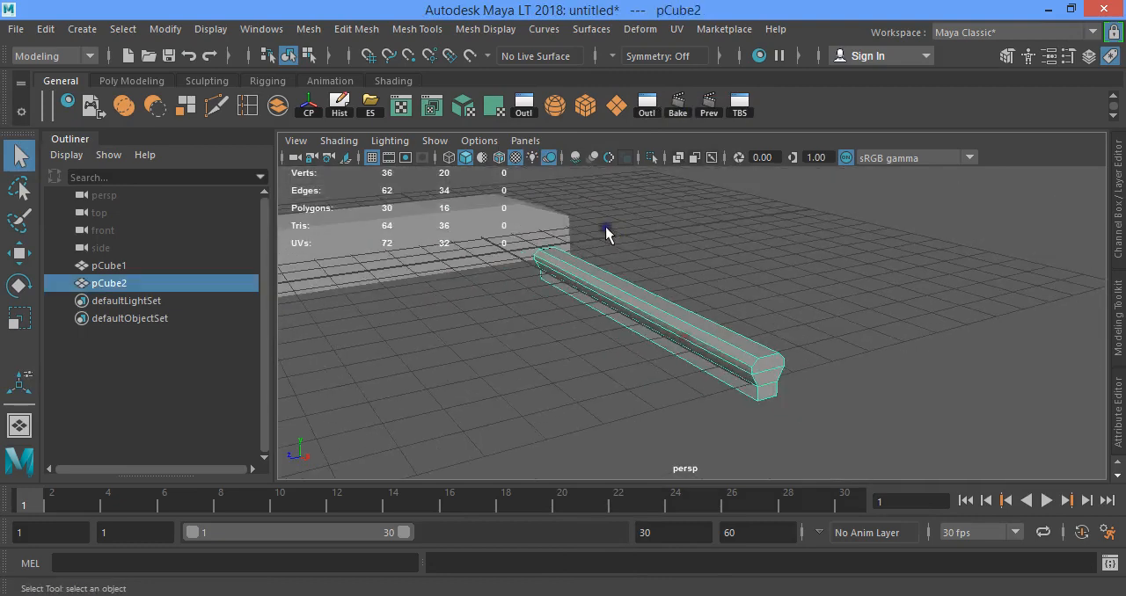
{"action": "left_click_drag", "start_coordinate": [621, 290], "coordinate": [607, 280], "text": "alt"}
{"action": "left_click", "coordinate": [463, 106]}
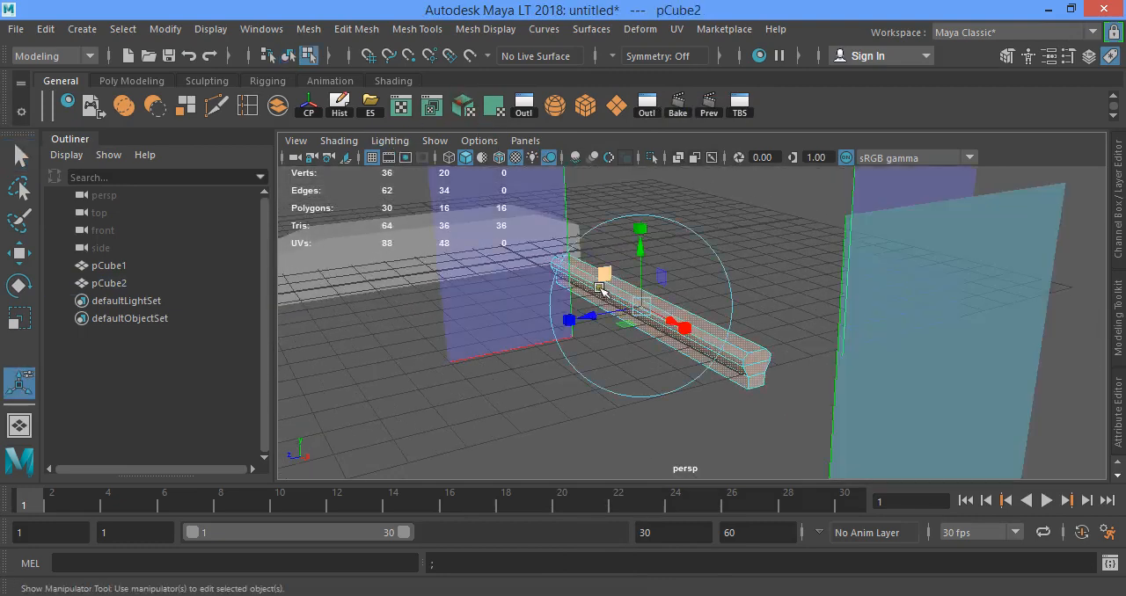
{"action": "key", "text": "q"}
{"action": "right_click_drag", "start_coordinate": [644, 130], "coordinate": [713, 110]}
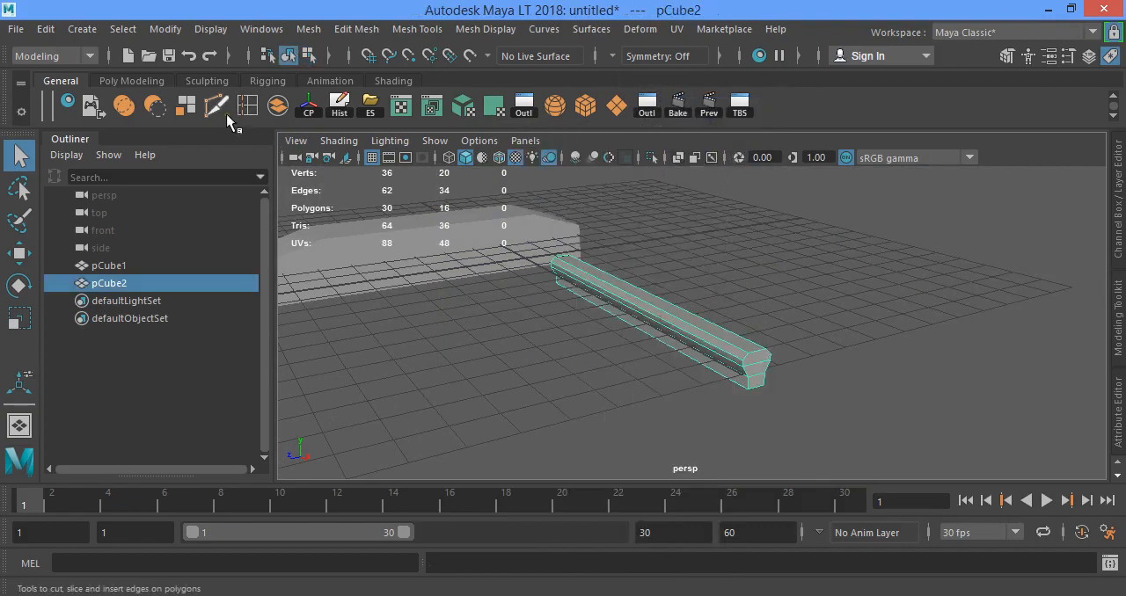
- Export the selected rail as an FBX file named Rail and show the desktop
{"action": "left_click", "coordinate": [366, 113]}
{"action": "type", "text": "Rail"}
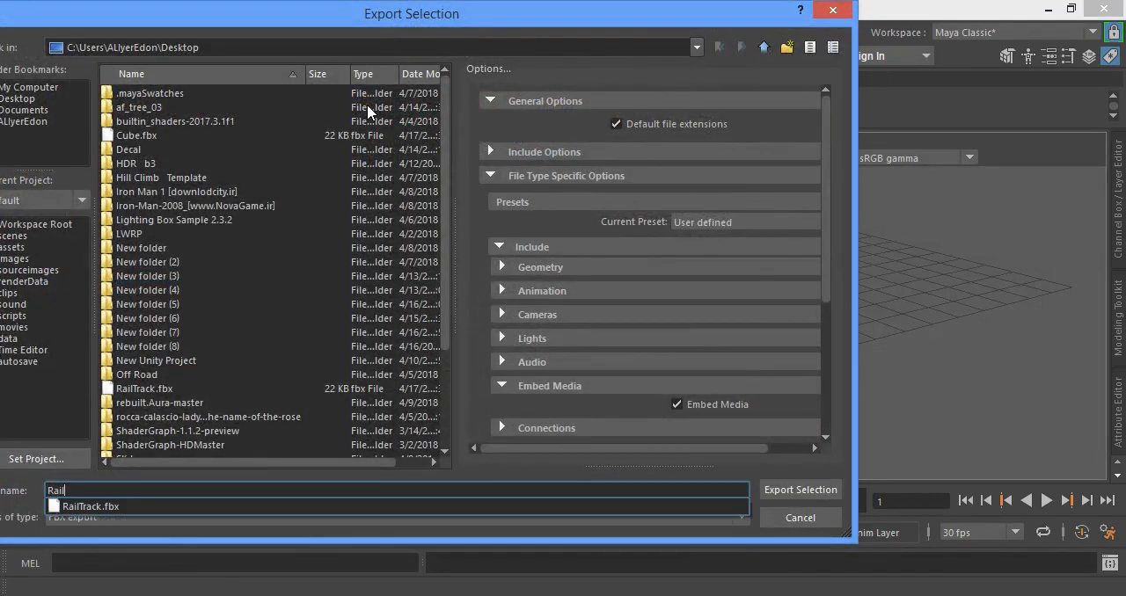
{"action": "key", "text": "Return"}
{"action": "key", "text": "super+d"}
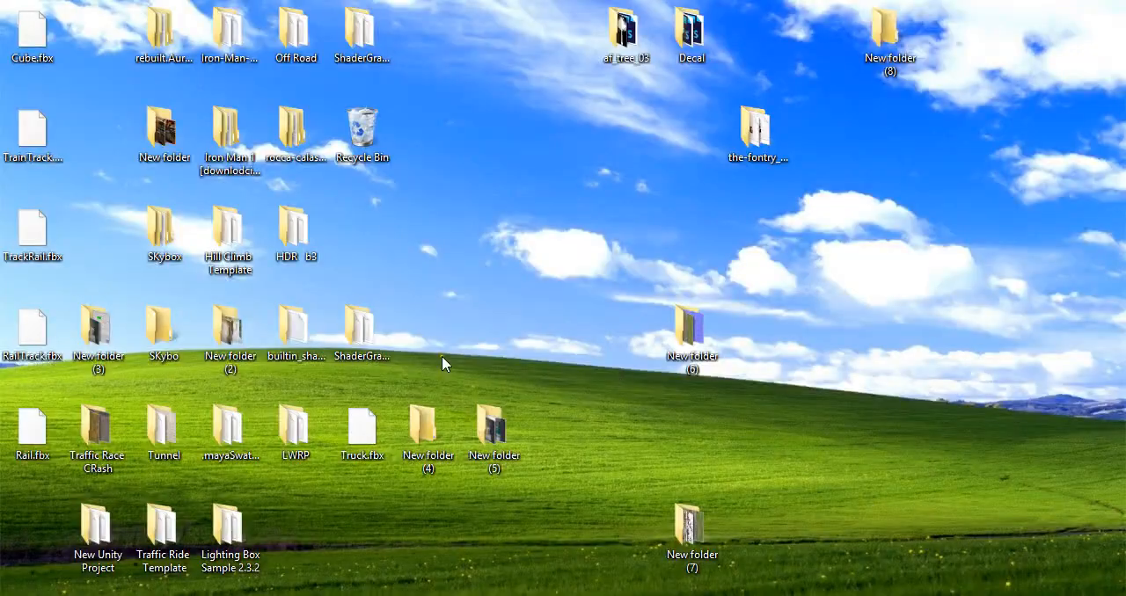
- Bring RailTrack.fbx and Rail.fbx from the desktop into the Terrain folder of the Unity project
{"action": "left_click", "coordinate": [28, 431]}
{"action": "left_click_drag", "start_coordinate": [30, 349], "coordinate": [31, 352]}
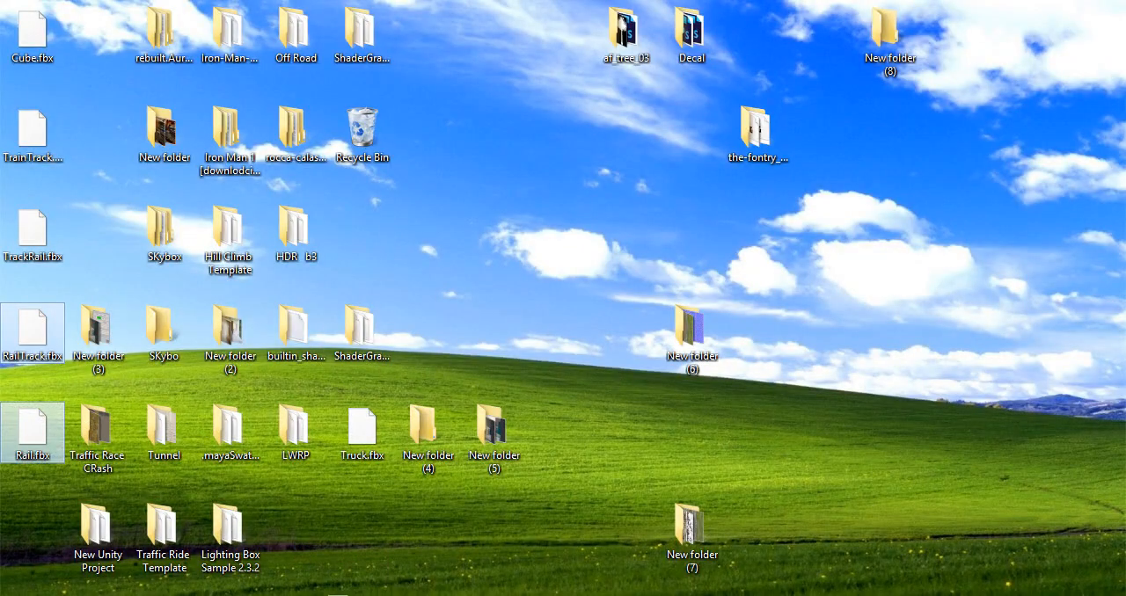
{"action": "left_click_drag", "start_coordinate": [422, 595], "coordinate": [335, 538]}
{"action": "left_click", "coordinate": [326, 527]}
{"action": "scroll", "coordinate": [575, 498], "scroll_direction": "up", "scroll_amount": 5}
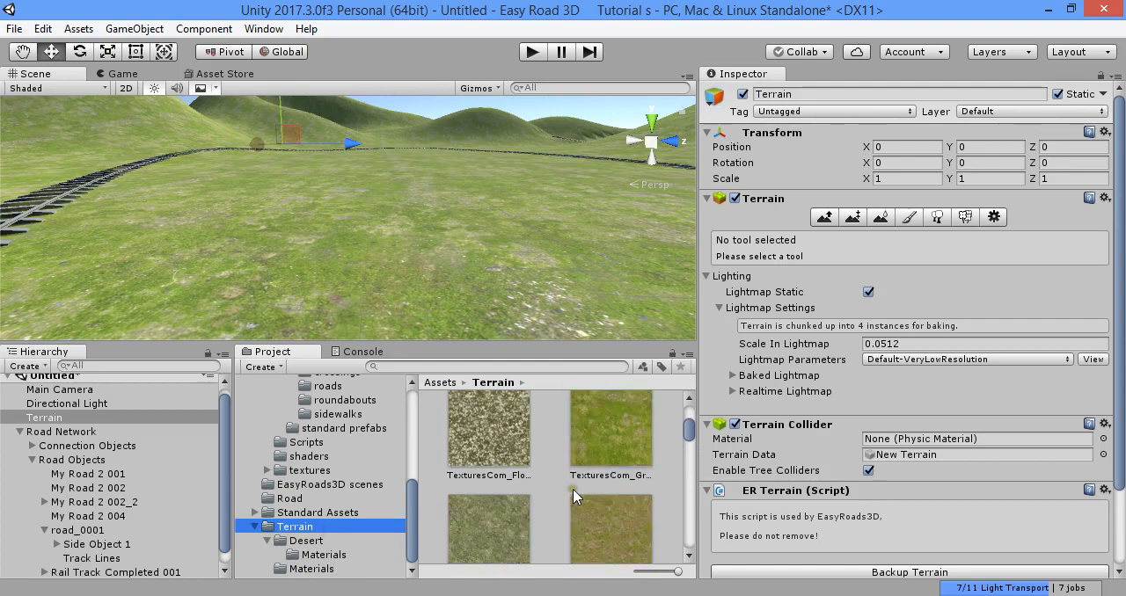
- Place the imported Rail model on the terrain in the scene and frame it
{"action": "scroll", "coordinate": [563, 500], "scroll_direction": "down", "scroll_amount": 1}
{"action": "left_click", "coordinate": [510, 506]}
{"action": "right_click_drag", "start_coordinate": [499, 231], "coordinate": [506, 186]}
{"action": "left_click_drag", "start_coordinate": [516, 494], "coordinate": [479, 310]}
{"action": "key", "text": "f"}
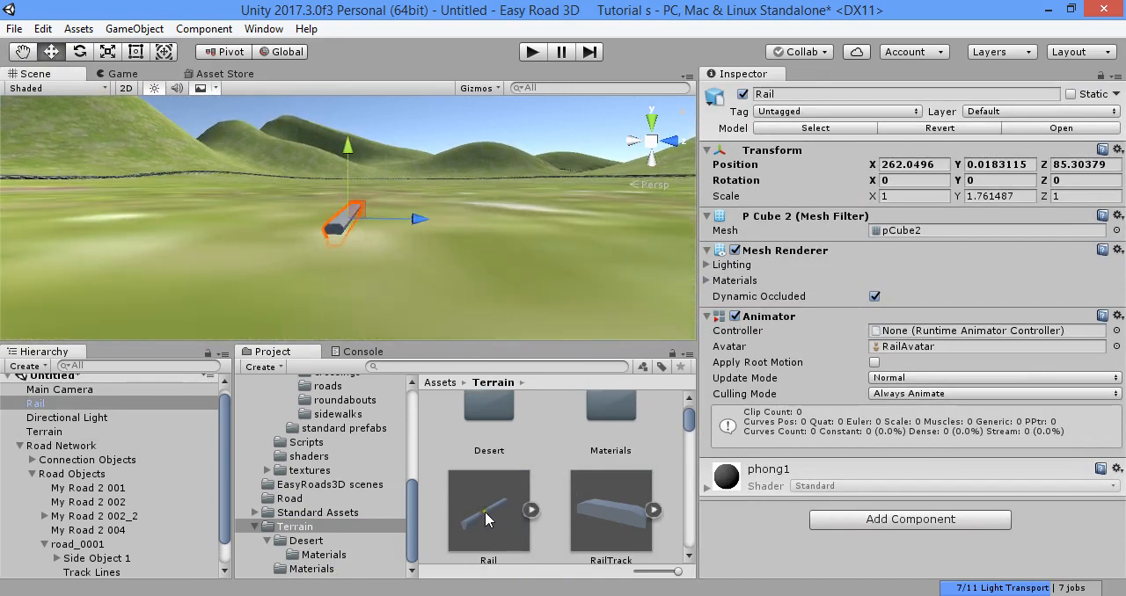
- Disable Use File Scale for both the Rail and RailTrack models and apply the import settings
{"action": "left_click", "coordinate": [508, 513]}
{"action": "left_click", "coordinate": [599, 499], "text": "ctrl"}
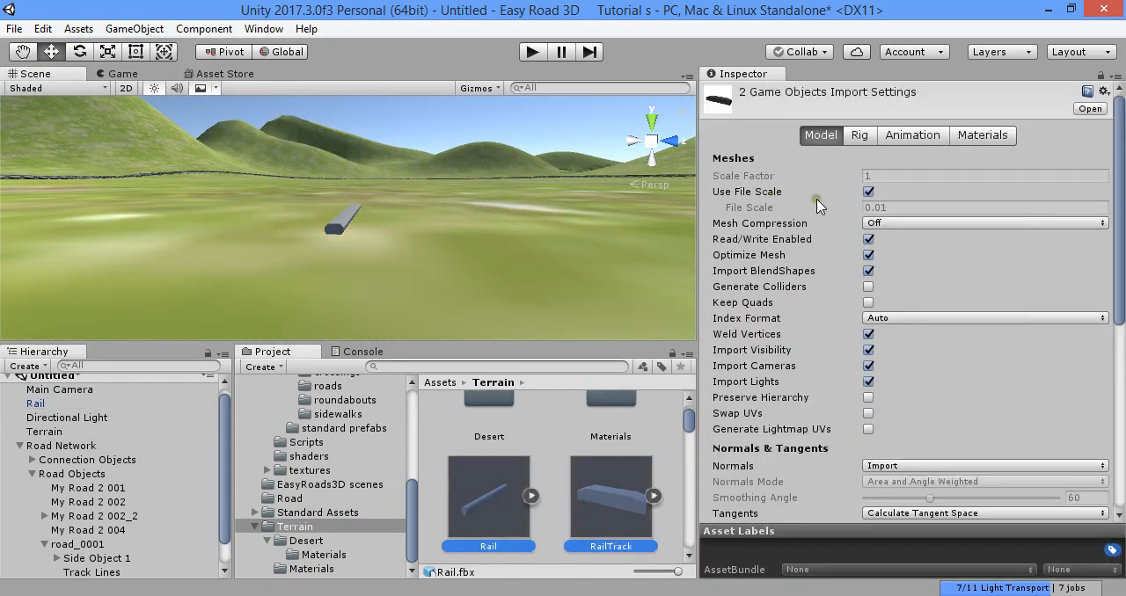
{"action": "left_click", "coordinate": [868, 191]}
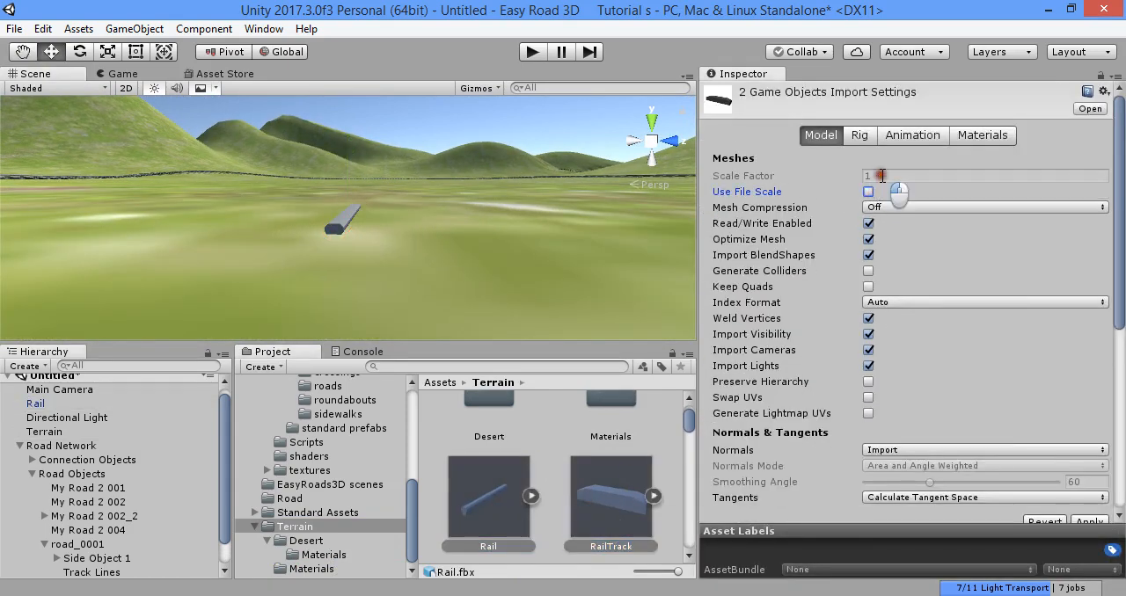
{"action": "left_click", "coordinate": [472, 470]}
{"action": "left_click", "coordinate": [603, 343]}
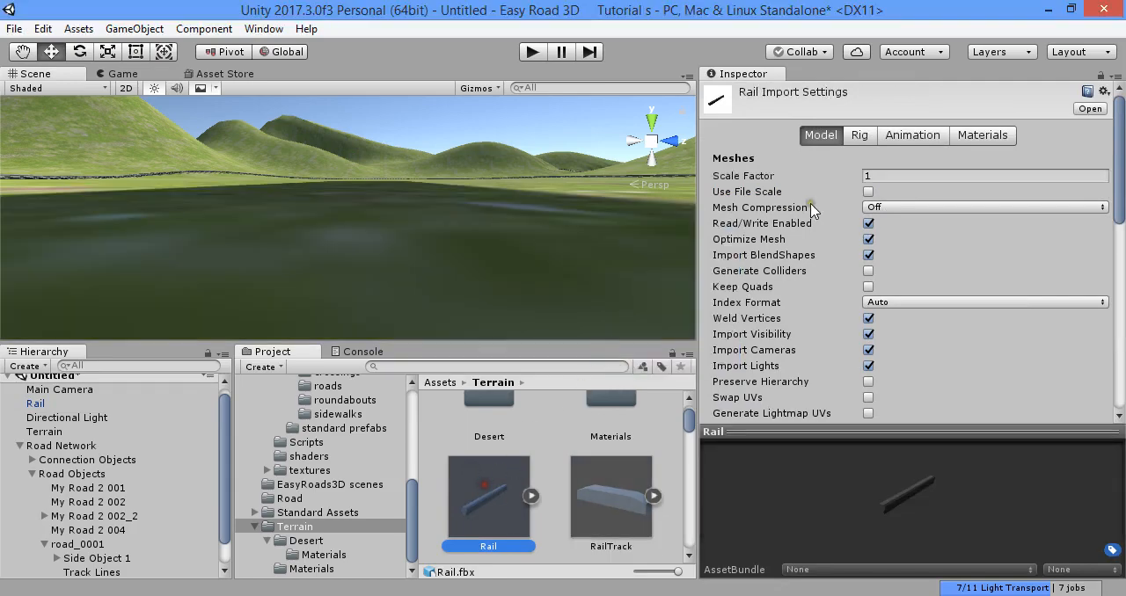
- Set the Rail model's import scale factor to 10, apply it and check the rail's size in the scene
{"action": "type", "text": "0"}
{"action": "left_click_drag", "start_coordinate": [641, 252], "coordinate": [464, 243], "text": "alt"}
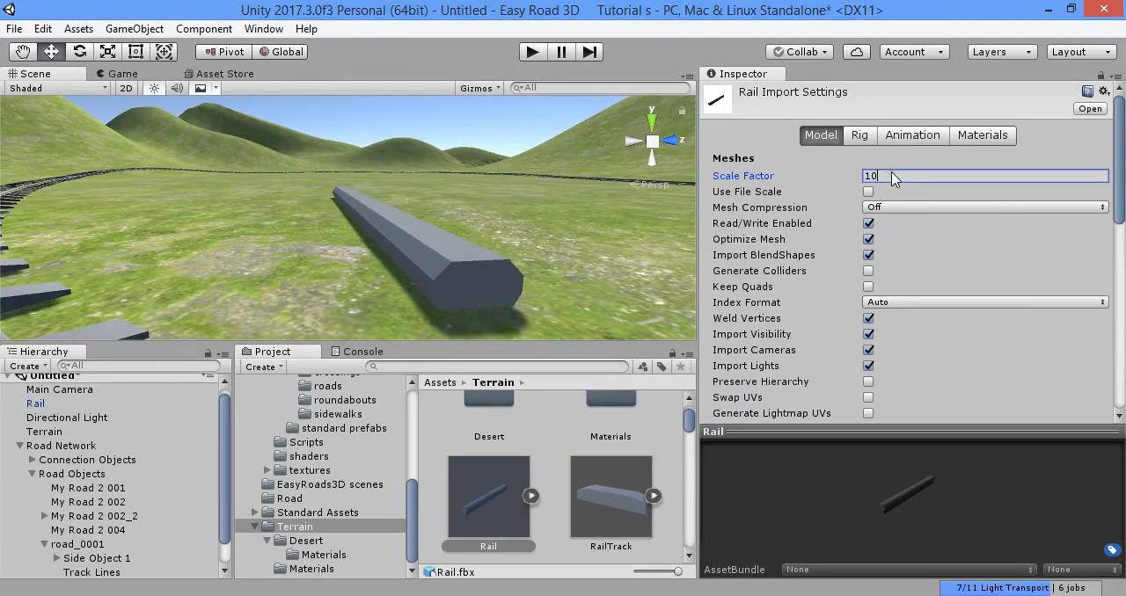
{"action": "left_click", "coordinate": [622, 409]}
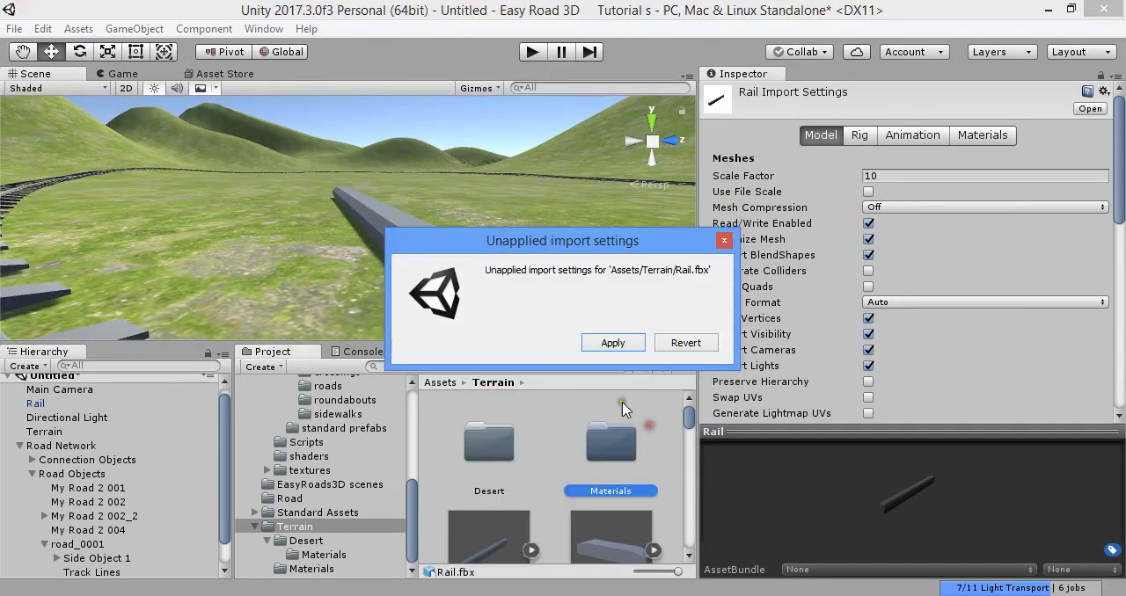
{"action": "left_click", "coordinate": [616, 340]}
{"action": "left_click", "coordinate": [387, 264]}
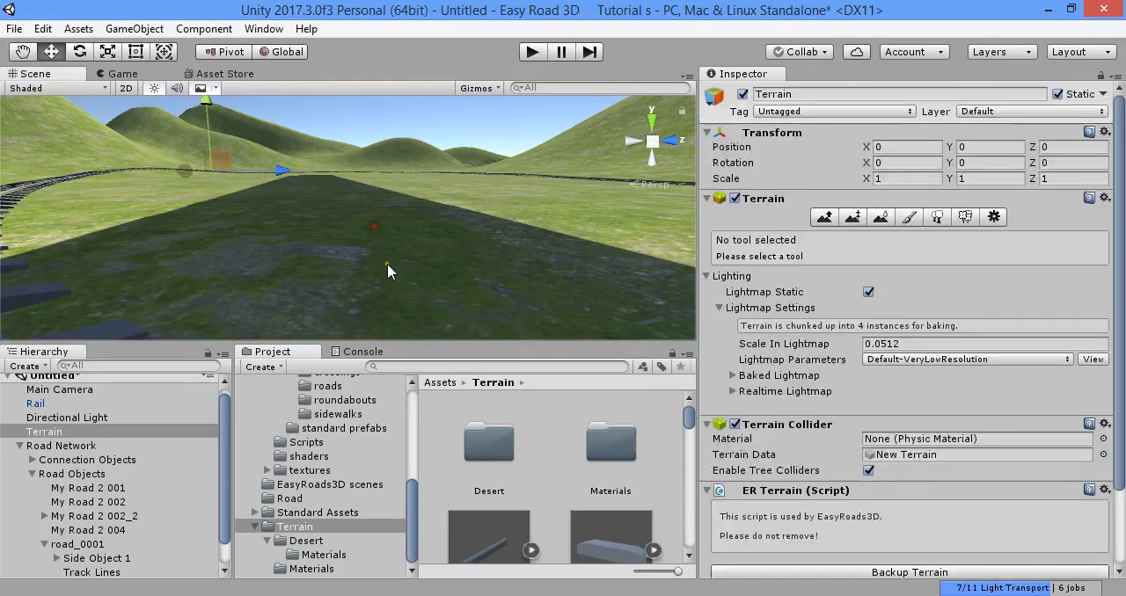
{"action": "scroll", "coordinate": [409, 301], "scroll_direction": "down", "scroll_amount": 6}
{"action": "right_click_drag", "start_coordinate": [416, 269], "coordinate": [408, 262]}
{"action": "left_click", "coordinate": [372, 218]}
{"action": "mouse_move", "coordinate": [490, 519]}
{"action": "left_mouse_down"}
{"action": "mouse_move", "coordinate": [491, 533]}
{"action": "mouse_move", "coordinate": [499, 521]}
{"action": "left_mouse_up"}
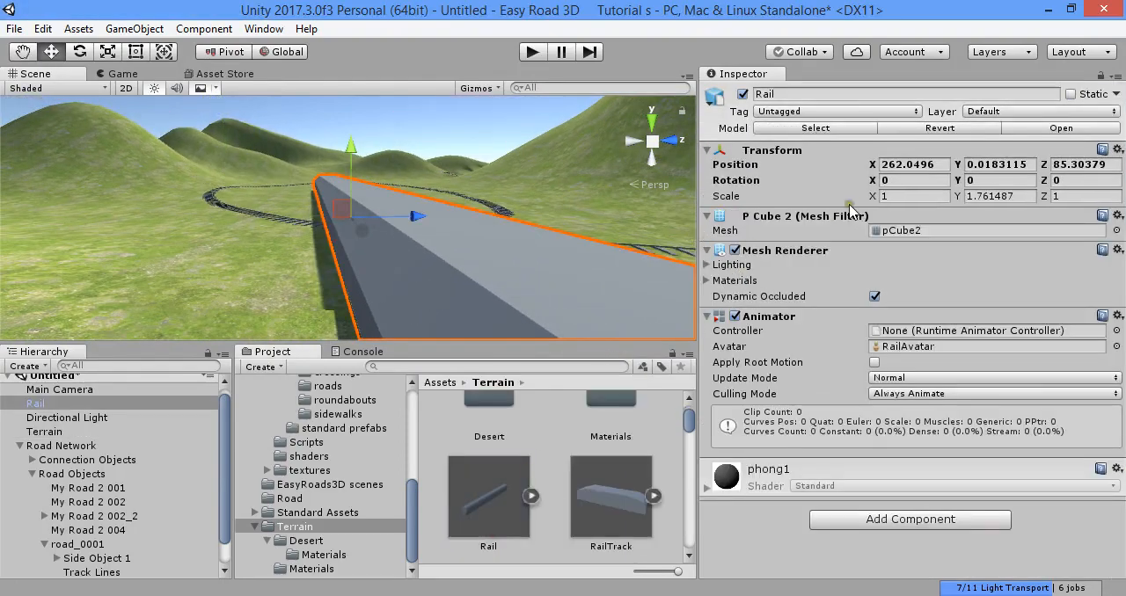
- Enable Use File Scale for the Rail model and apply the import settings
{"action": "left_click", "coordinate": [500, 502]}
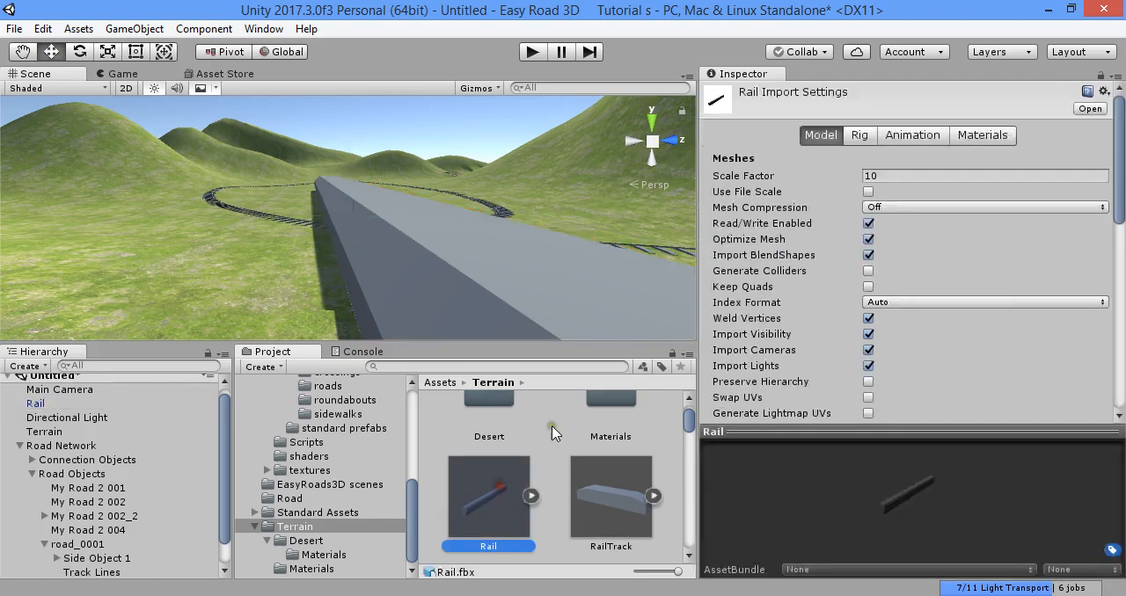
{"action": "left_click", "coordinate": [869, 191]}
{"action": "left_click", "coordinate": [891, 177]}
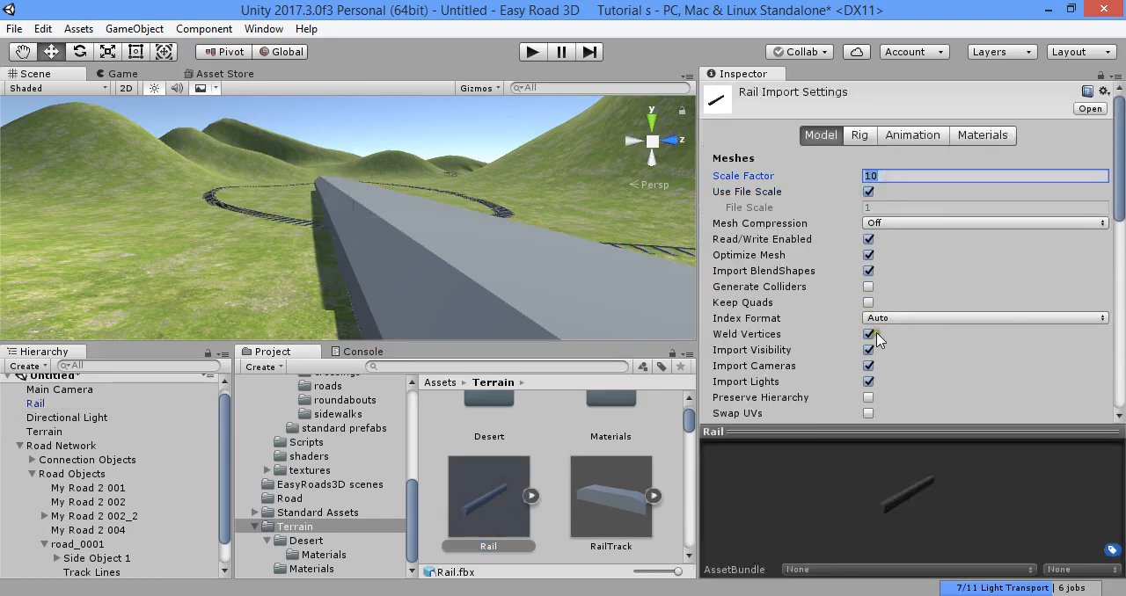
{"action": "scroll", "coordinate": [1011, 350], "scroll_direction": "down", "scroll_amount": 10}
{"action": "left_click", "coordinate": [1087, 168]}
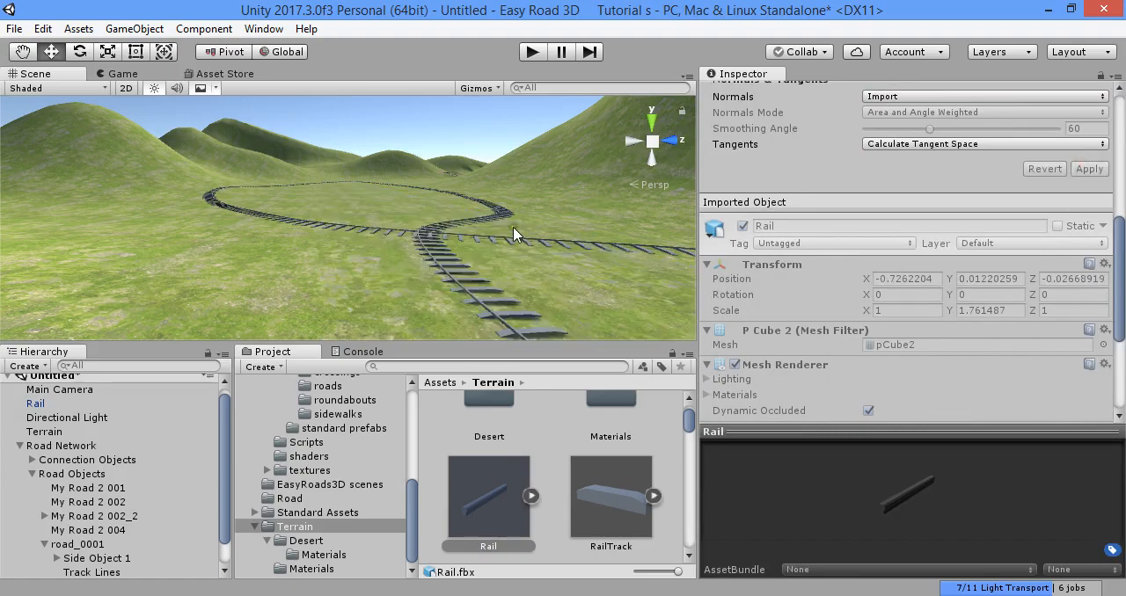
- Frame the Rail object in the scene, increase the Rail model's import scale factor and apply it
{"action": "right_click_drag", "start_coordinate": [517, 234], "coordinate": [491, 300]}
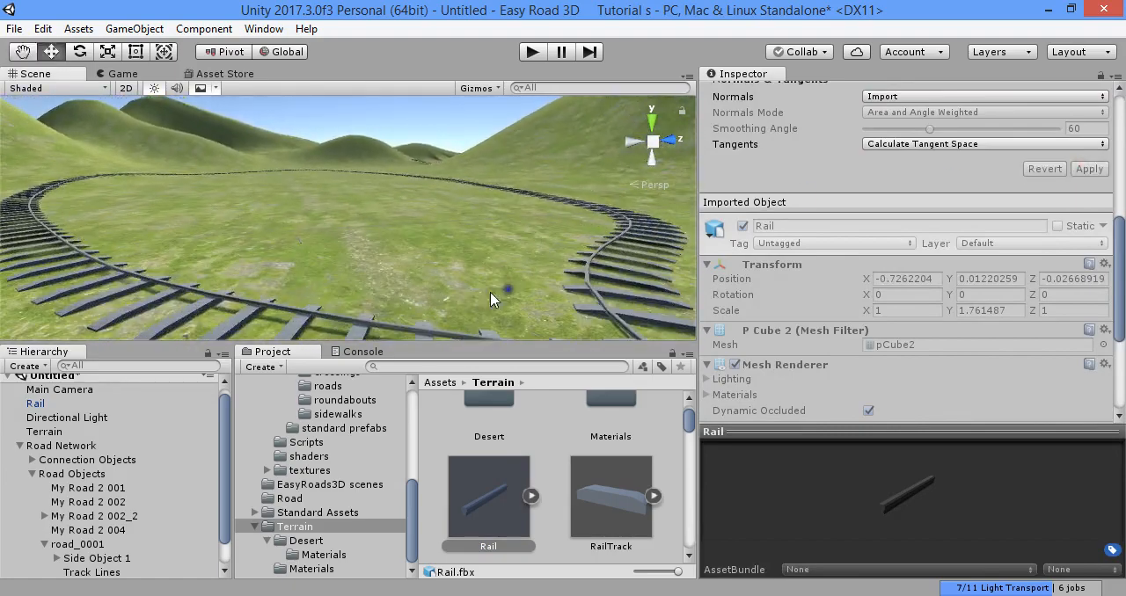
{"action": "left_click", "coordinate": [51, 404]}
{"action": "key", "text": "f"}
{"action": "right_click_drag", "start_coordinate": [323, 291], "coordinate": [352, 297]}
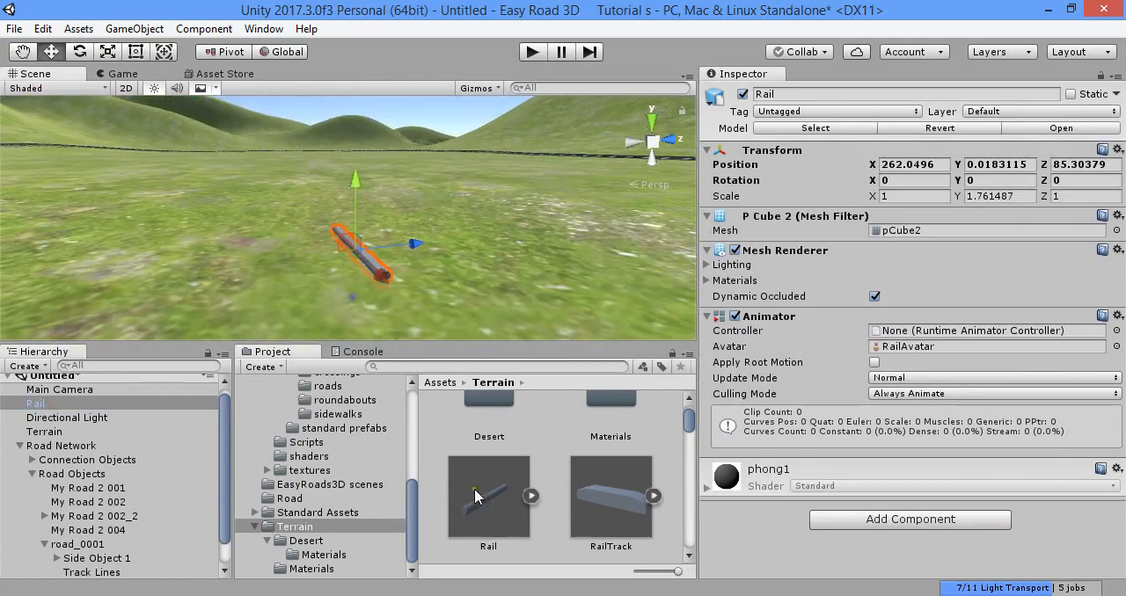
{"action": "left_click", "coordinate": [484, 498]}
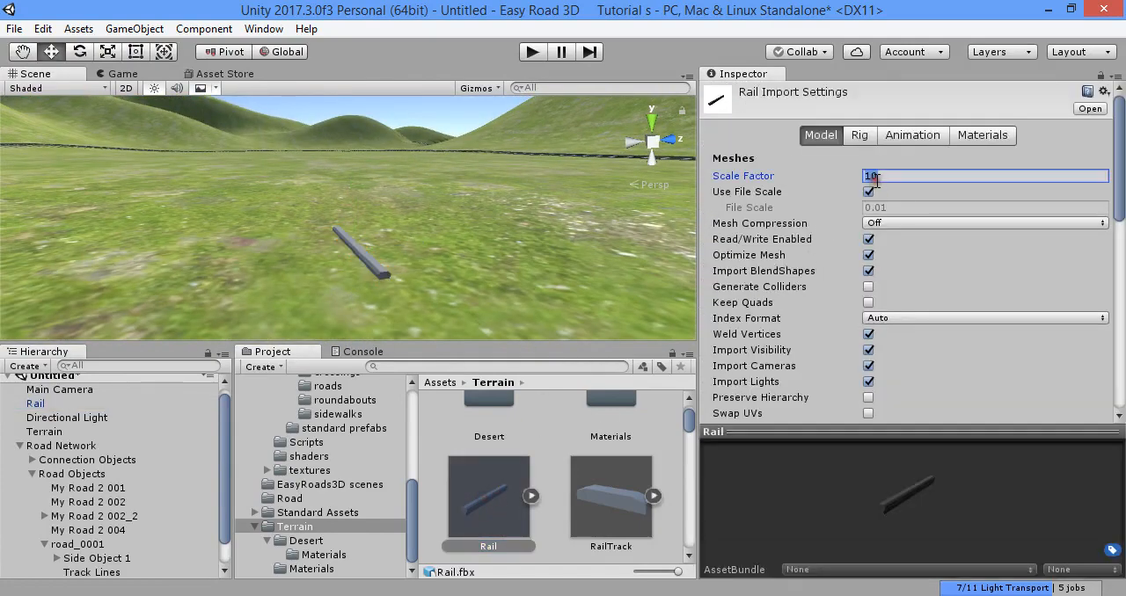
{"action": "left_click", "coordinate": [556, 453]}
{"action": "left_click", "coordinate": [607, 343]}
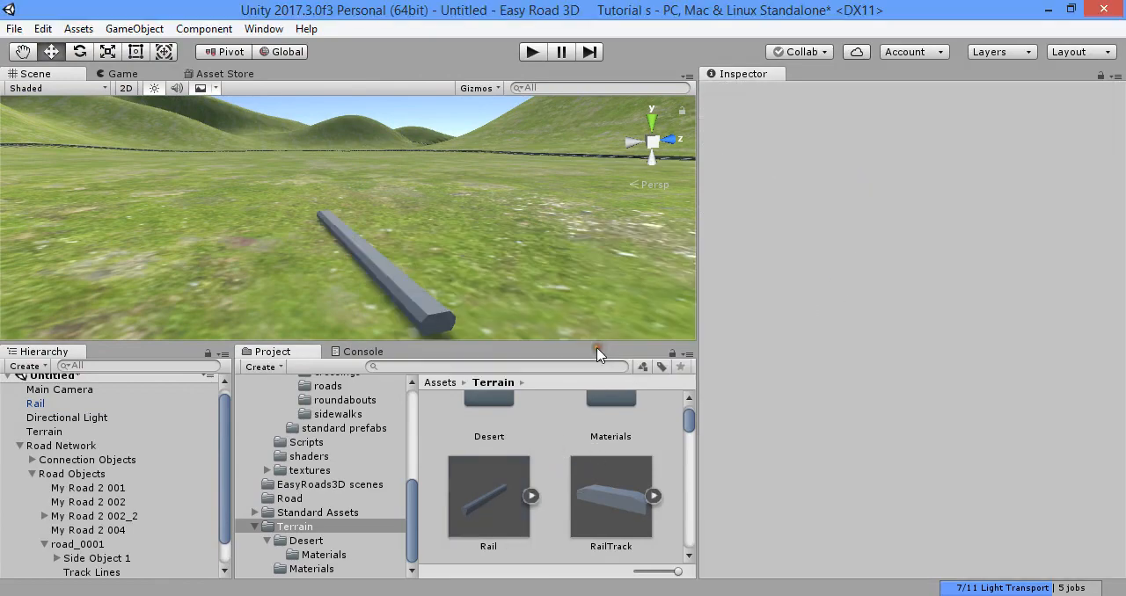
- Delete the Rail object from the scene and place the RailTrack model on the terrain in its stead
{"action": "left_click", "coordinate": [390, 275]}
{"action": "key", "text": "Delete"}
{"action": "left_click_drag", "start_coordinate": [607, 494], "coordinate": [441, 294]}
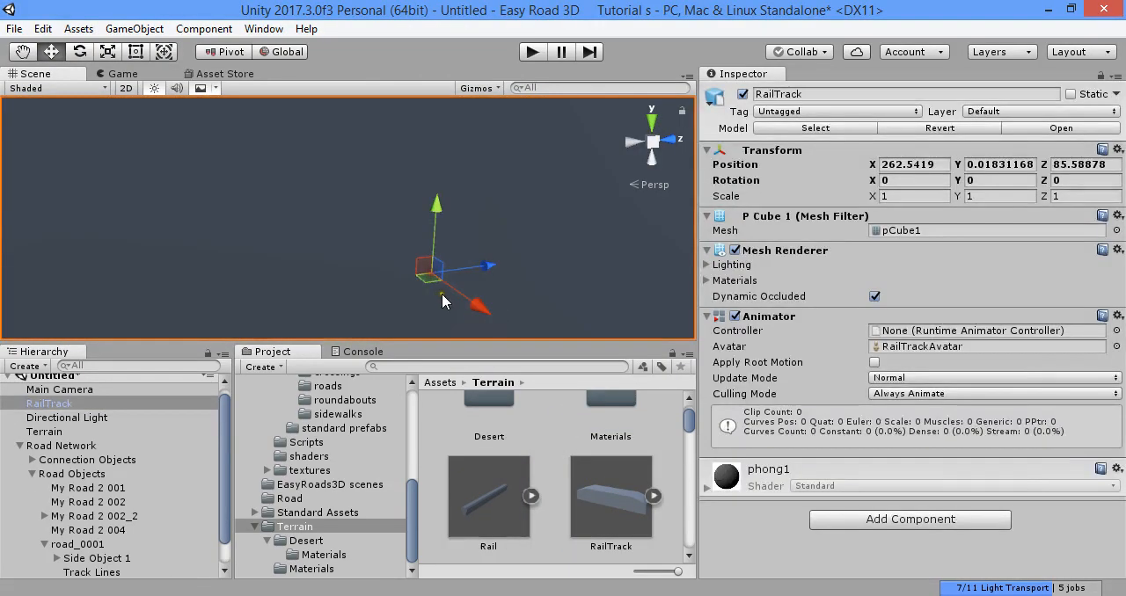
- Enable Use File Scale for the RailTrack model, set its scale factor to 20 and apply the import settings
{"action": "left_click", "coordinate": [570, 484]}
{"action": "left_click", "coordinate": [867, 192]}
{"action": "left_click", "coordinate": [882, 176]}
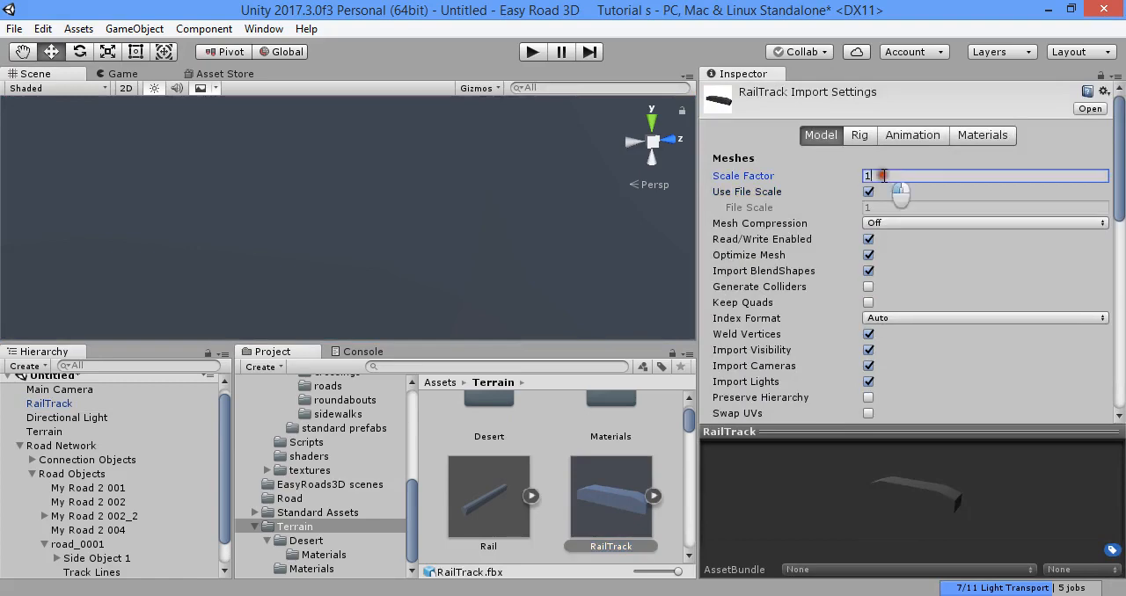
{"action": "left_click", "coordinate": [554, 399]}
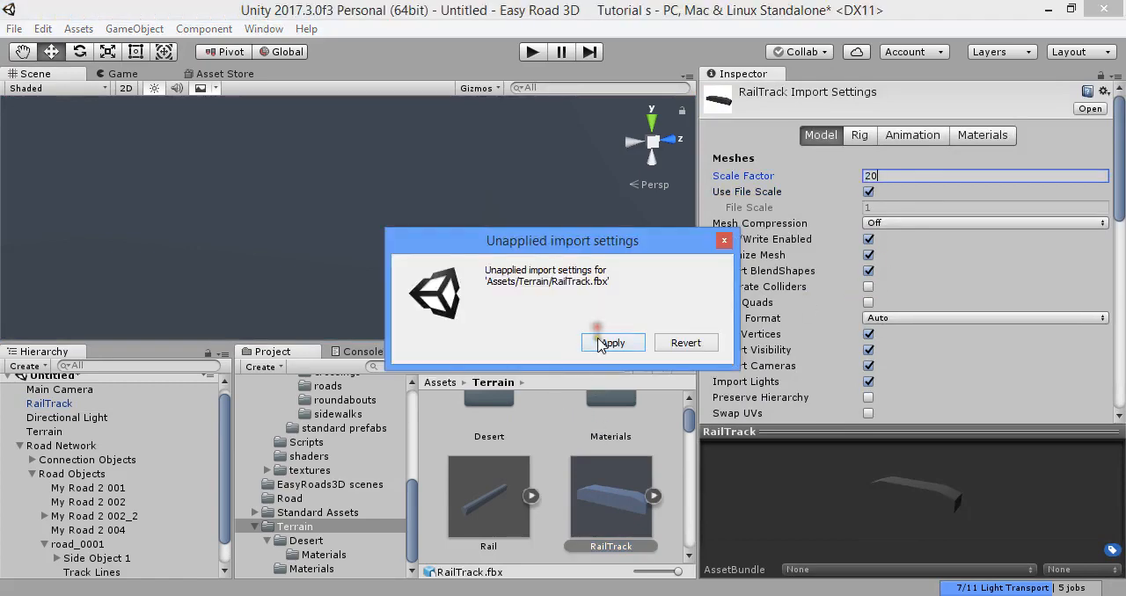
{"action": "left_click", "coordinate": [607, 343]}
- Delete the RailTrack test object from the scene
{"action": "left_click", "coordinate": [382, 233]}
{"action": "key", "text": "Delete"}
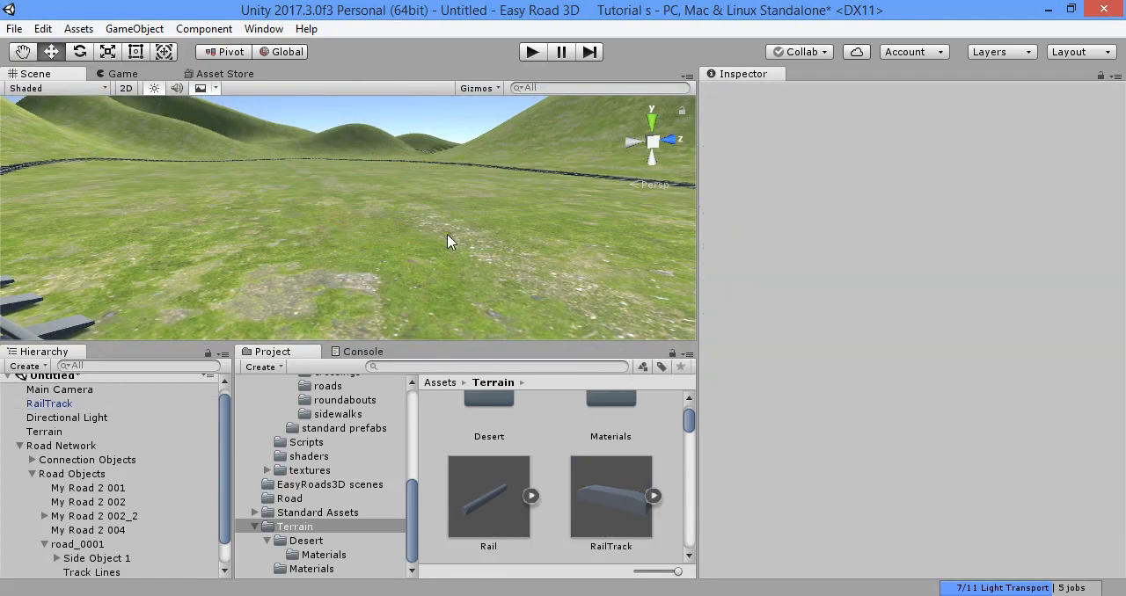
{"action": "right_click_drag", "start_coordinate": [448, 241], "coordinate": [324, 295]}
- Delete the road_0001 rail loop from the Road Network through Scene Control
{"action": "left_click", "coordinate": [334, 275]}
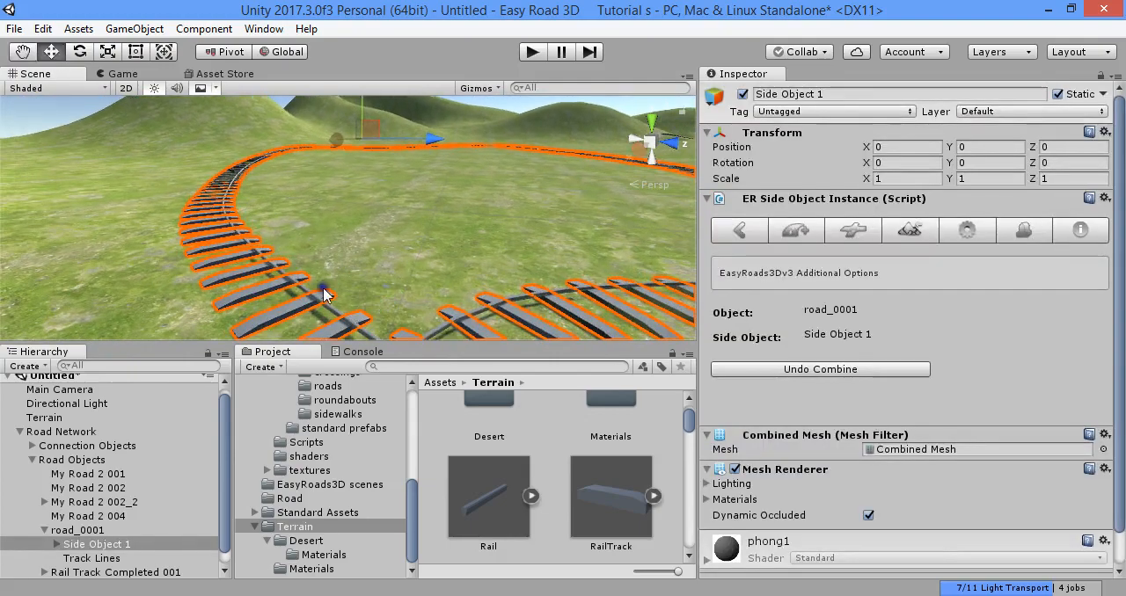
{"action": "left_click", "coordinate": [109, 431]}
{"action": "left_click", "coordinate": [738, 230]}
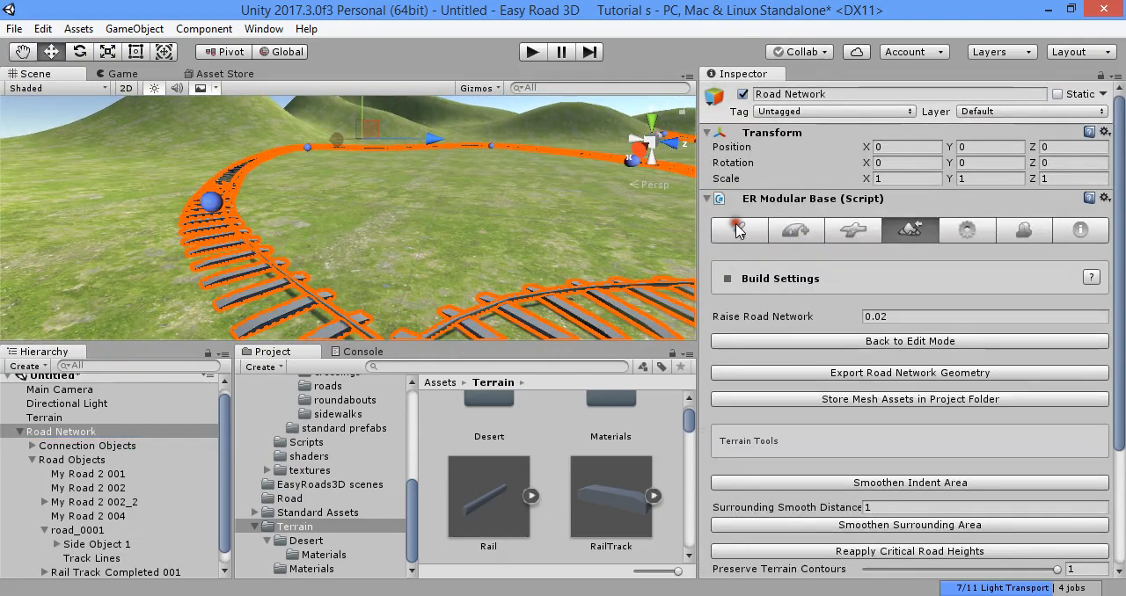
{"action": "left_click", "coordinate": [737, 230]}
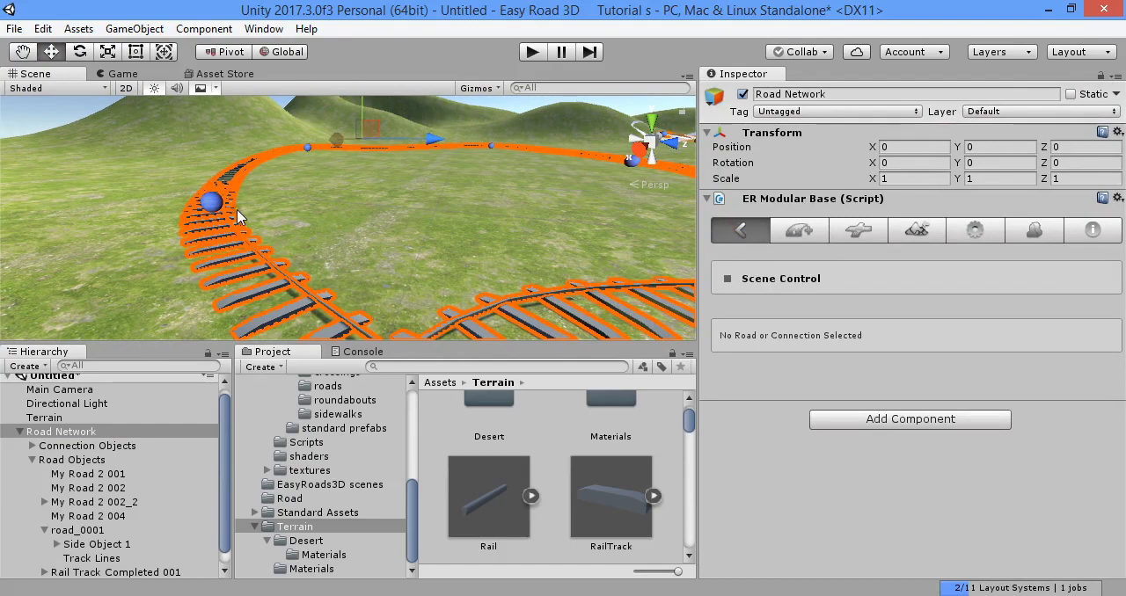
{"action": "left_click", "coordinate": [209, 204]}
{"action": "scroll", "coordinate": [838, 384], "scroll_direction": "down", "scroll_amount": 5}
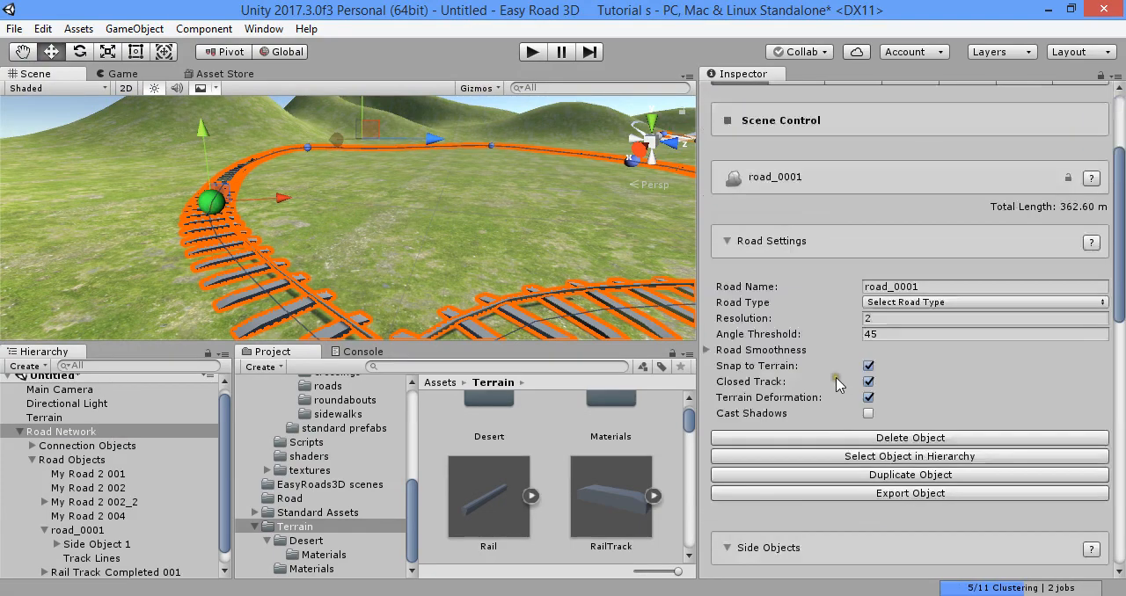
{"action": "left_click", "coordinate": [906, 438]}
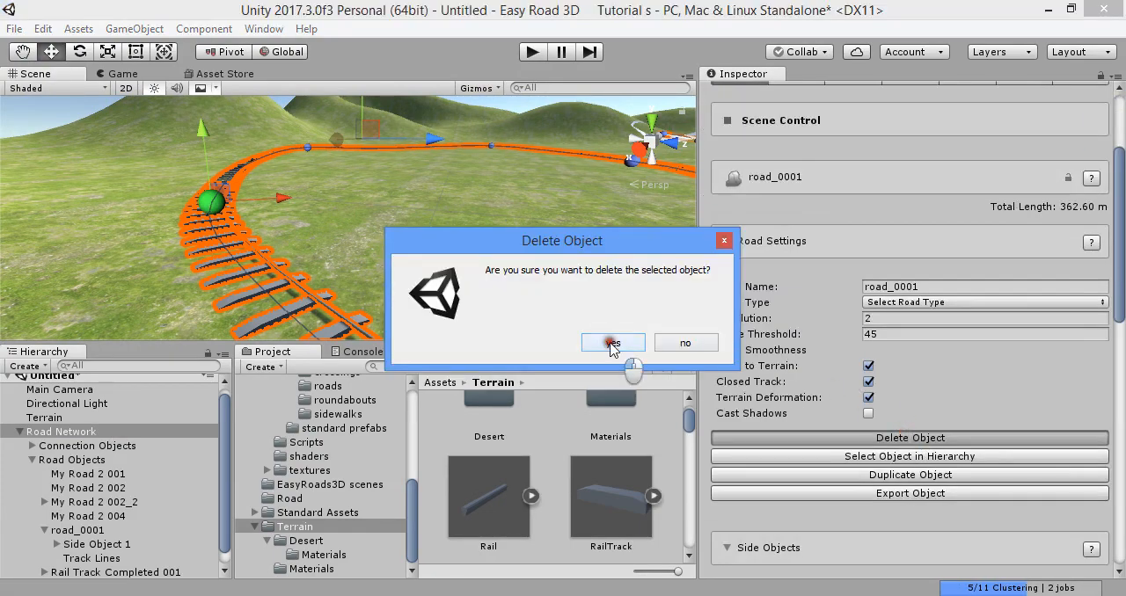
{"action": "left_click", "coordinate": [613, 343]}
- Open the Side Object Manager and look through the categories from Barriers to Misc for existing side objects
{"action": "left_click", "coordinate": [1026, 233]}
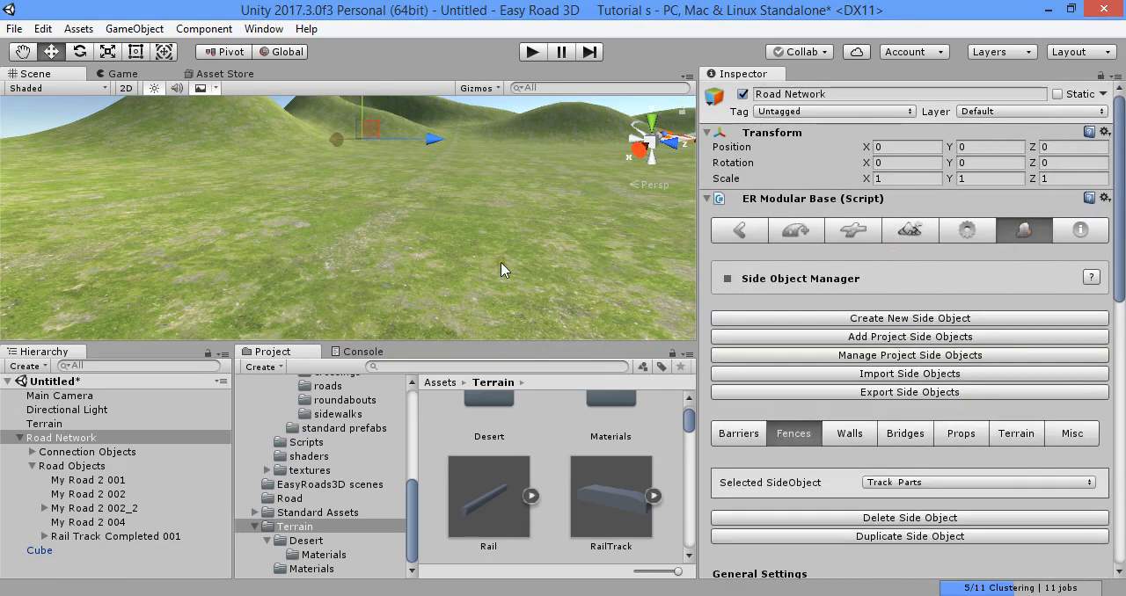
{"action": "scroll", "coordinate": [840, 393], "scroll_direction": "down", "scroll_amount": 5}
{"action": "left_click", "coordinate": [746, 227]}
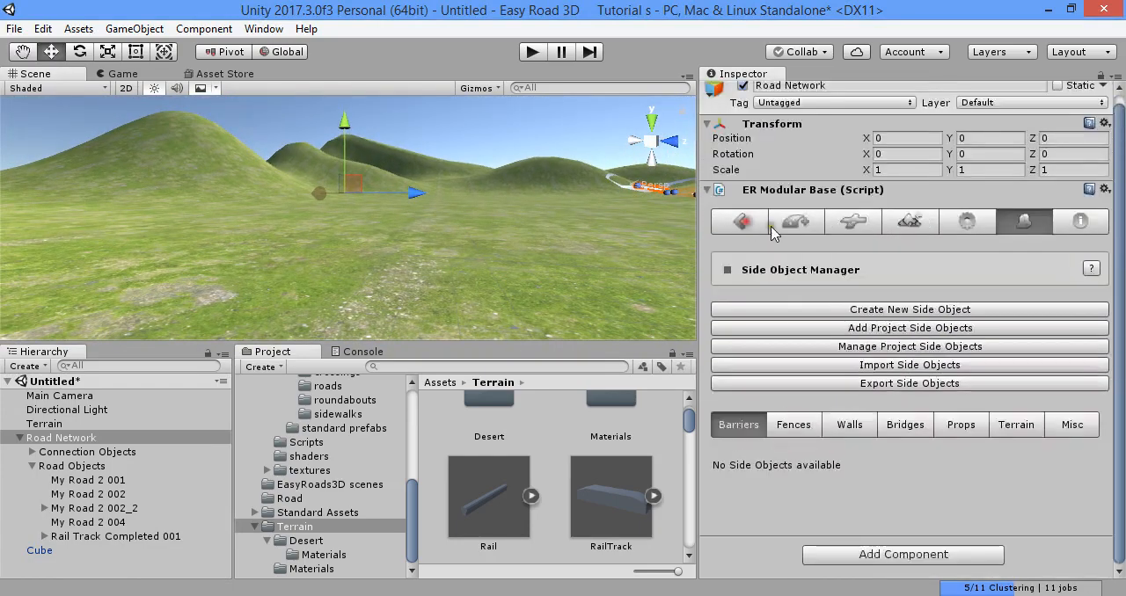
{"action": "left_click", "coordinate": [772, 231]}
{"action": "left_click", "coordinate": [1024, 227]}
{"action": "left_click", "coordinate": [794, 434]}
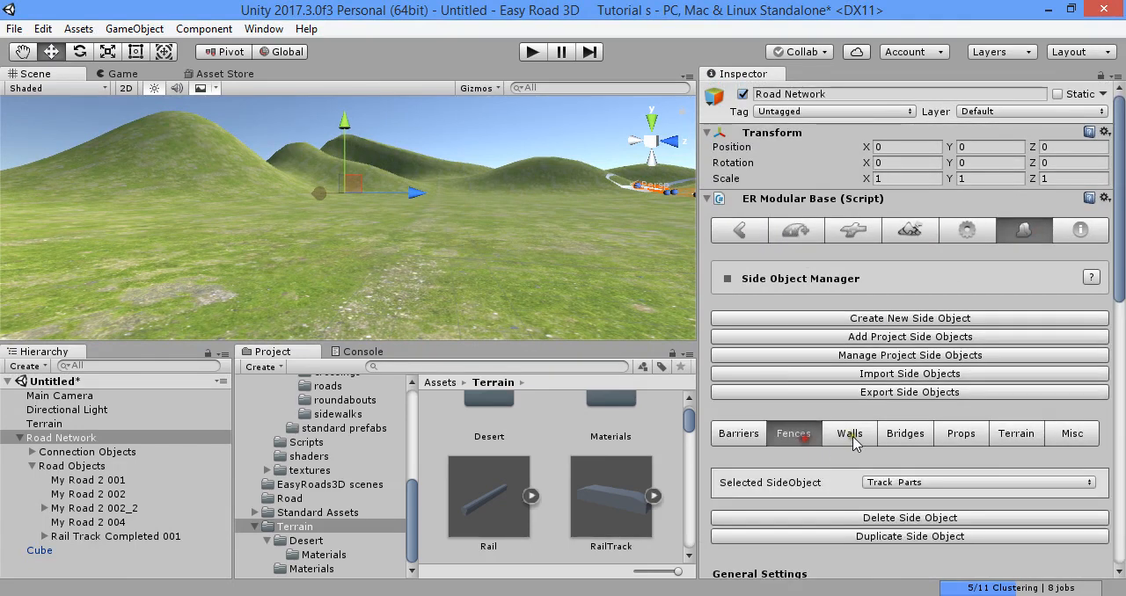
{"action": "left_click", "coordinate": [854, 438]}
{"action": "left_click", "coordinate": [907, 438]}
{"action": "left_click", "coordinate": [959, 440]}
{"action": "left_click", "coordinate": [1020, 440]}
{"action": "left_click", "coordinate": [1067, 441]}
{"action": "left_click", "coordinate": [1017, 443]}
{"action": "left_click", "coordinate": [965, 442]}
{"action": "left_click", "coordinate": [917, 437]}
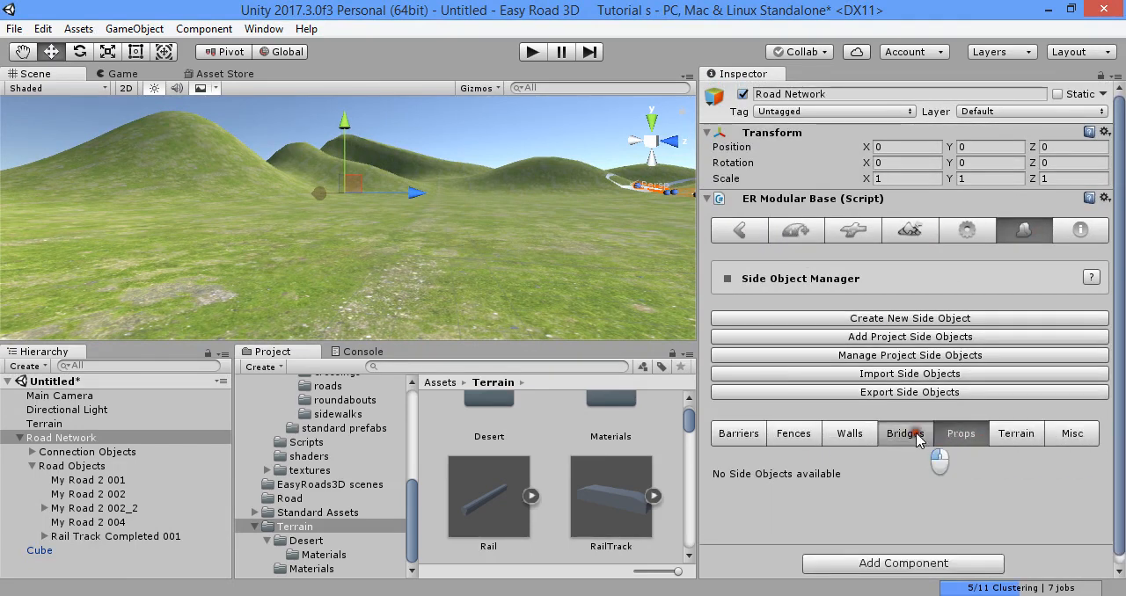
{"action": "left_click", "coordinate": [868, 437]}
{"action": "left_click", "coordinate": [819, 438]}
{"action": "left_click", "coordinate": [755, 433]}
{"action": "scroll", "coordinate": [753, 431], "scroll_direction": "down", "scroll_amount": 1}
{"action": "left_click", "coordinate": [534, 587]}
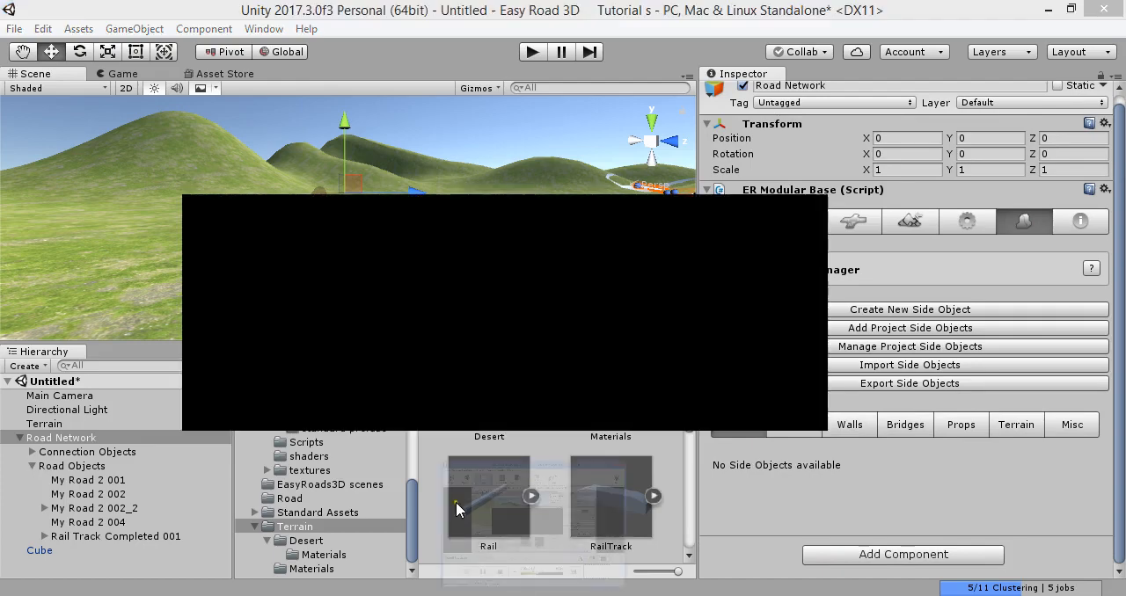
{"action": "left_click", "coordinate": [320, 427]}
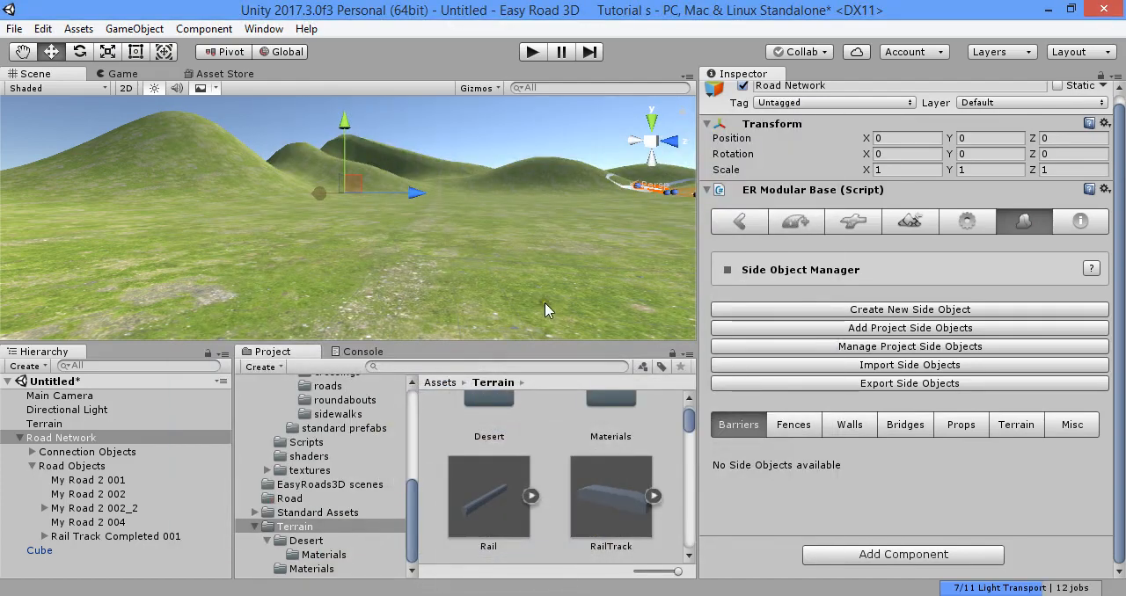
{"action": "right_click_drag", "start_coordinate": [545, 310], "coordinate": [506, 266]}
- Go through every side object category once more to check which ones contain side objects
{"action": "left_click", "coordinate": [794, 425]}
{"action": "left_click", "coordinate": [841, 424]}
{"action": "left_click", "coordinate": [903, 427]}
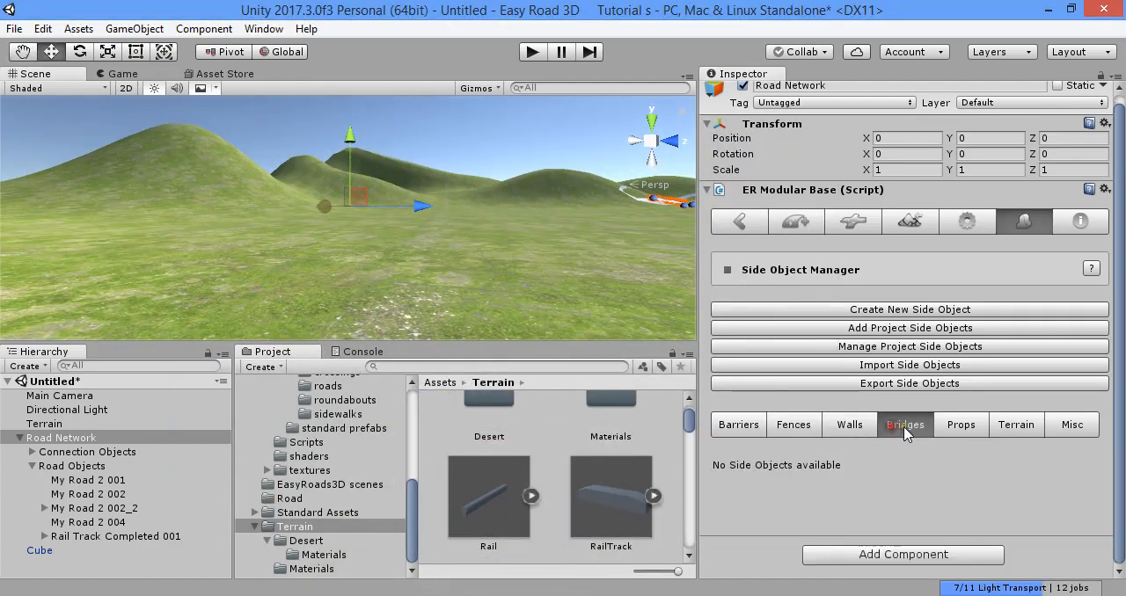
{"action": "left_click", "coordinate": [957, 427]}
{"action": "left_click", "coordinate": [1005, 425]}
{"action": "left_click", "coordinate": [1067, 428]}
{"action": "left_click", "coordinate": [1022, 428]}
{"action": "left_click", "coordinate": [961, 426]}
{"action": "left_click", "coordinate": [896, 424]}
{"action": "left_click", "coordinate": [842, 425]}
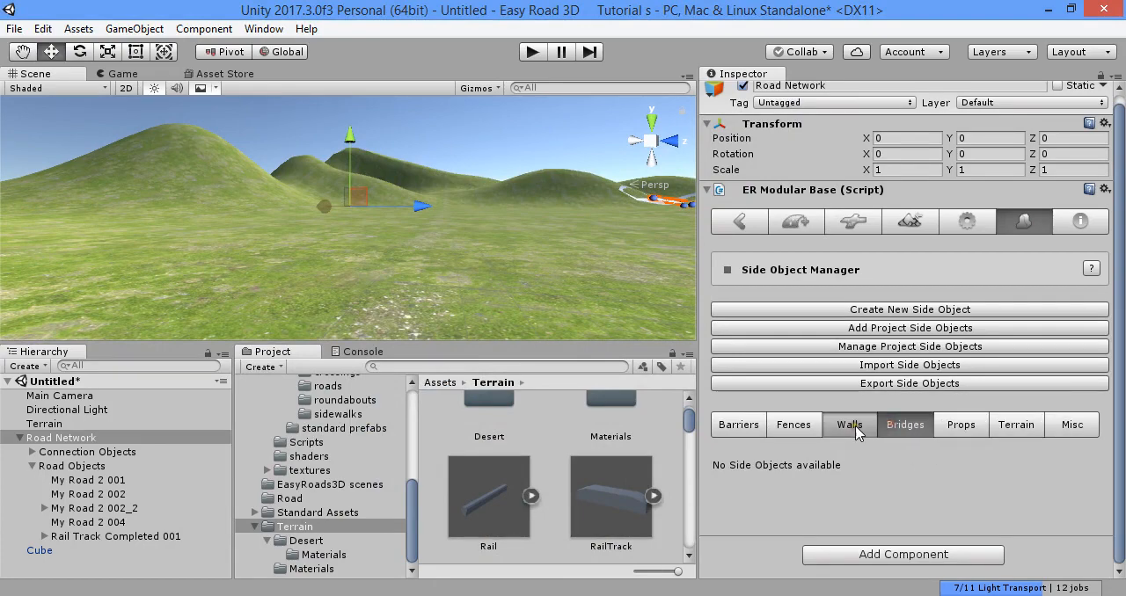
{"action": "left_click", "coordinate": [794, 425]}
{"action": "left_click", "coordinate": [742, 426]}
- Delete the Track Parts side object from the Fences category
{"action": "left_click", "coordinate": [793, 425]}
{"action": "scroll", "coordinate": [815, 428], "scroll_direction": "down", "scroll_amount": 3}
{"action": "scroll", "coordinate": [816, 429], "scroll_direction": "down", "scroll_amount": 4}
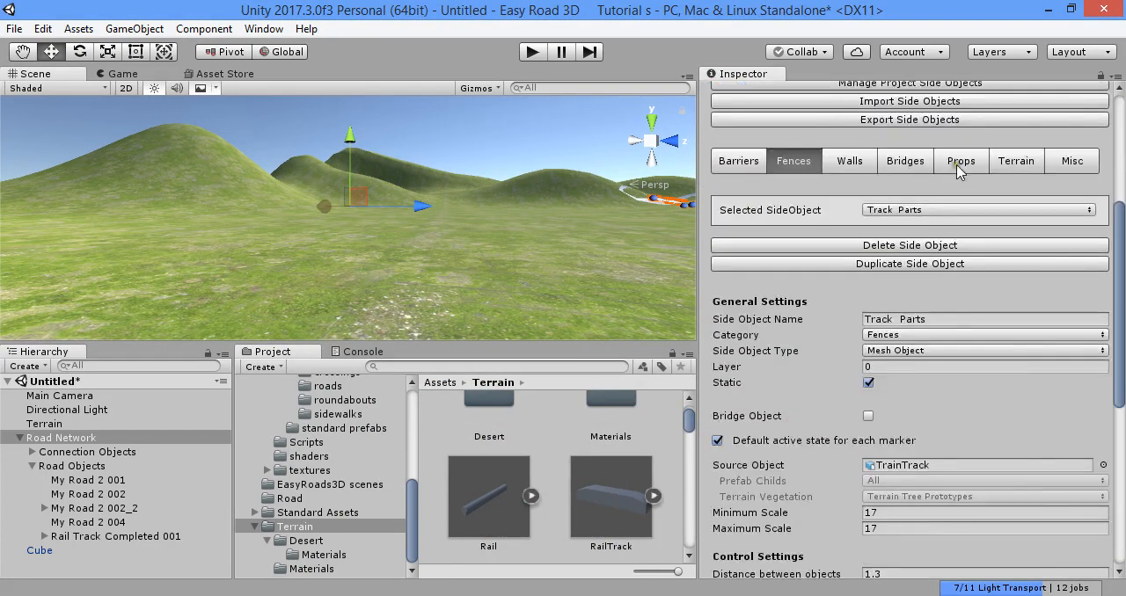
{"action": "left_click", "coordinate": [915, 216]}
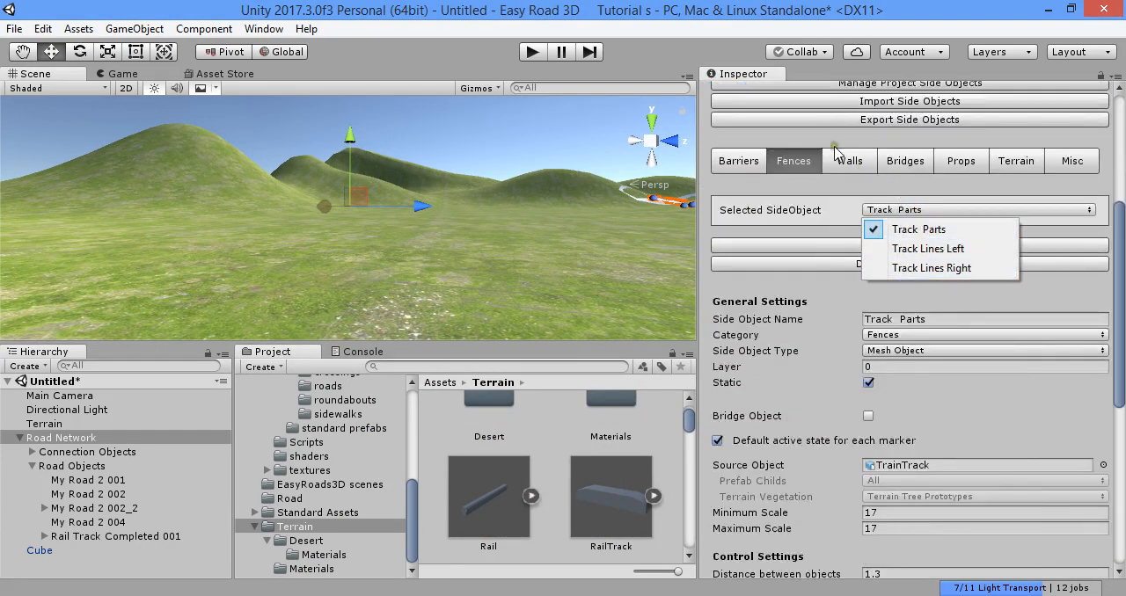
{"action": "left_click", "coordinate": [933, 231]}
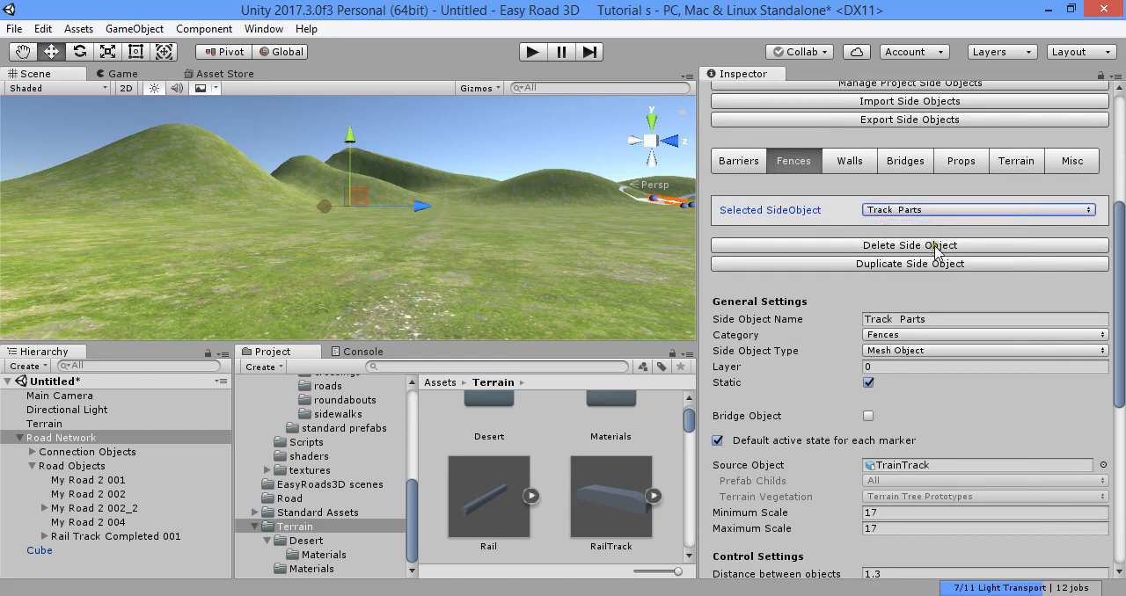
{"action": "left_click", "coordinate": [935, 248]}
{"action": "left_click", "coordinate": [613, 344]}
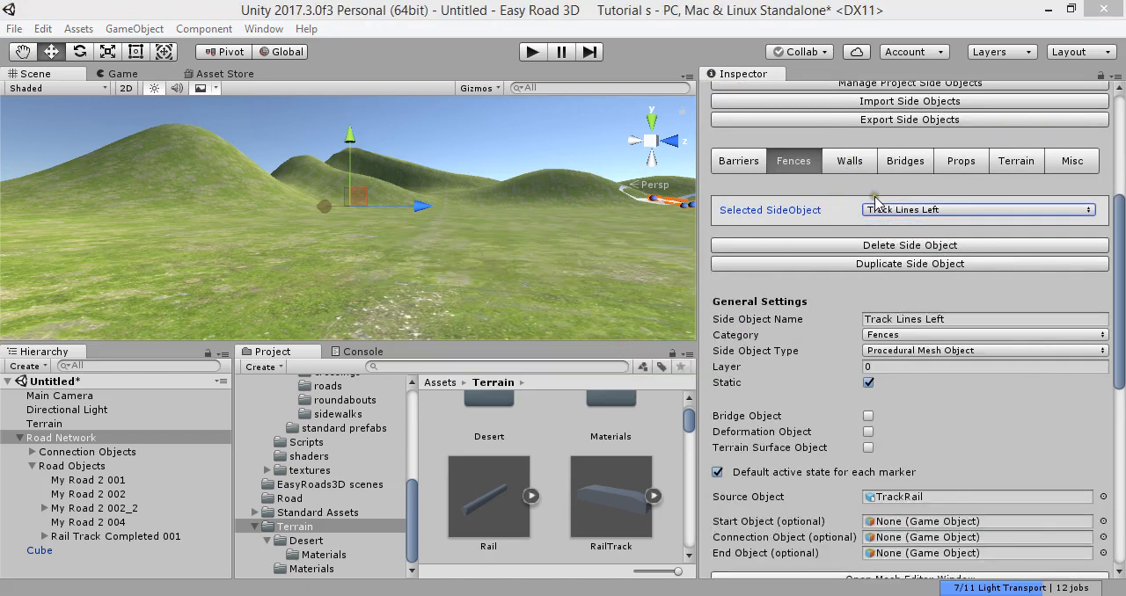
- Delete the Track Lines Left and Track Lines Right side objects from the Fences category
{"action": "left_click", "coordinate": [877, 210]}
{"action": "left_click", "coordinate": [879, 225]}
{"action": "left_click", "coordinate": [792, 245]}
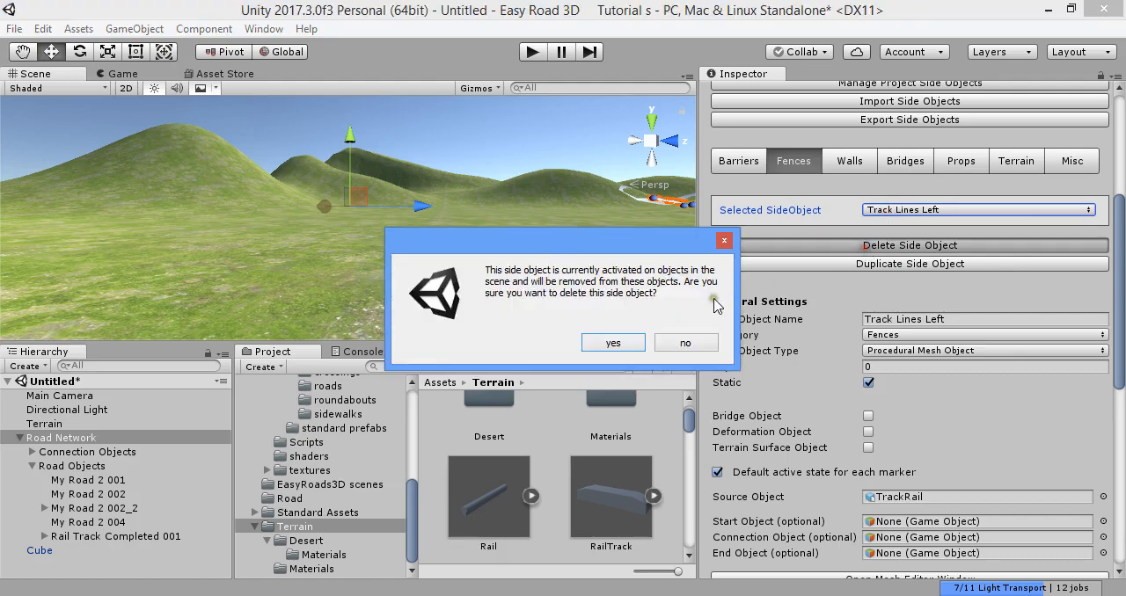
{"action": "left_click", "coordinate": [626, 342]}
{"action": "left_click", "coordinate": [840, 245]}
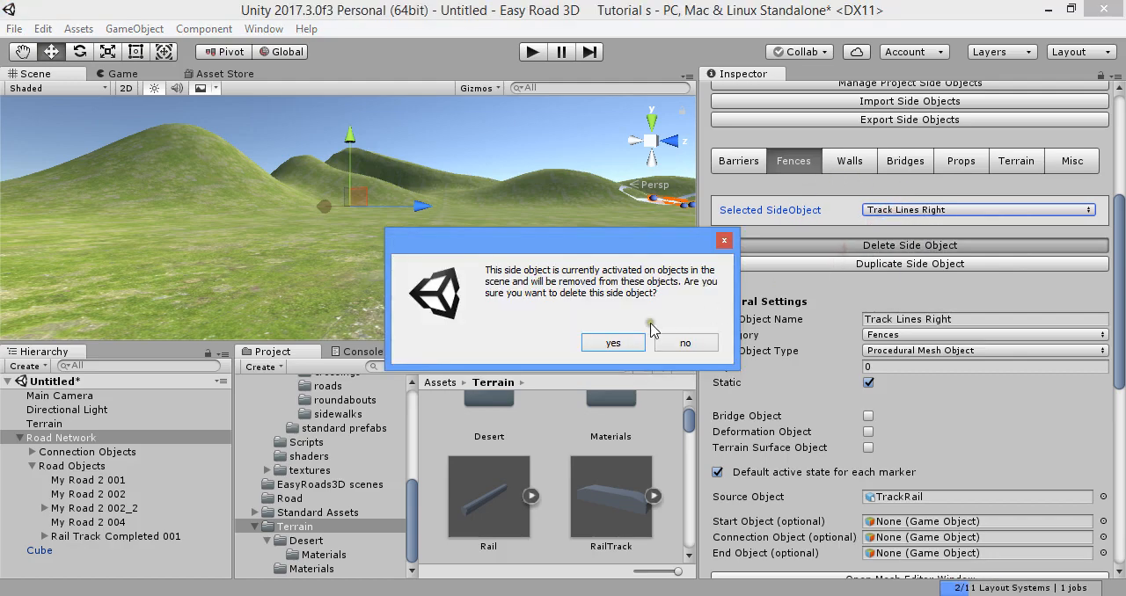
{"action": "left_click", "coordinate": [618, 345]}
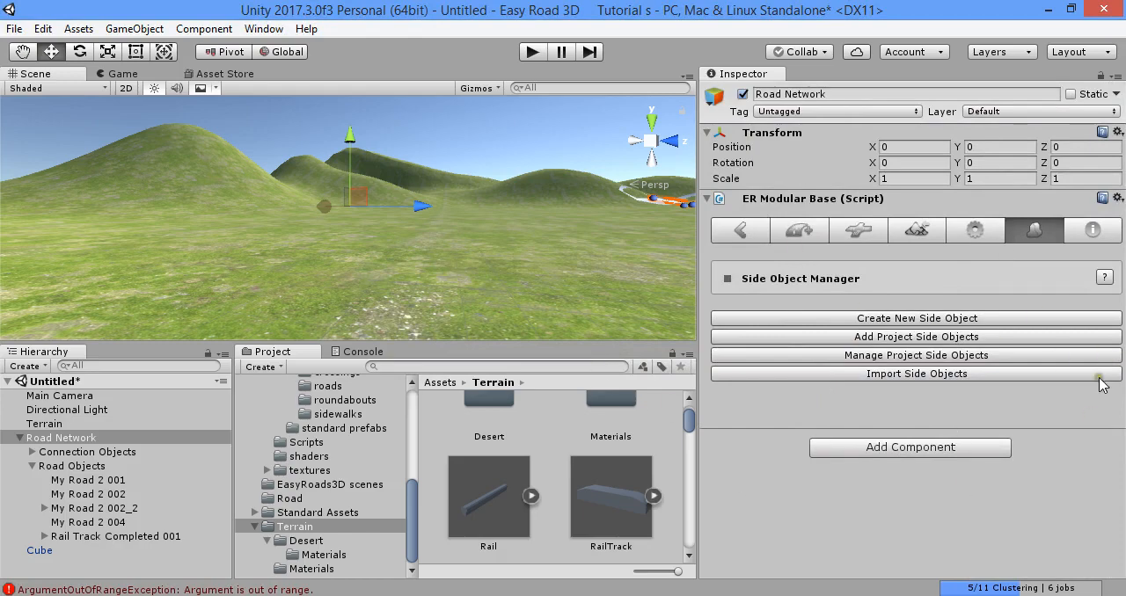
- Create a new side object and name it Rail Track
{"action": "left_click", "coordinate": [1020, 319]}
{"action": "scroll", "coordinate": [936, 319], "scroll_direction": "down", "scroll_amount": 5}
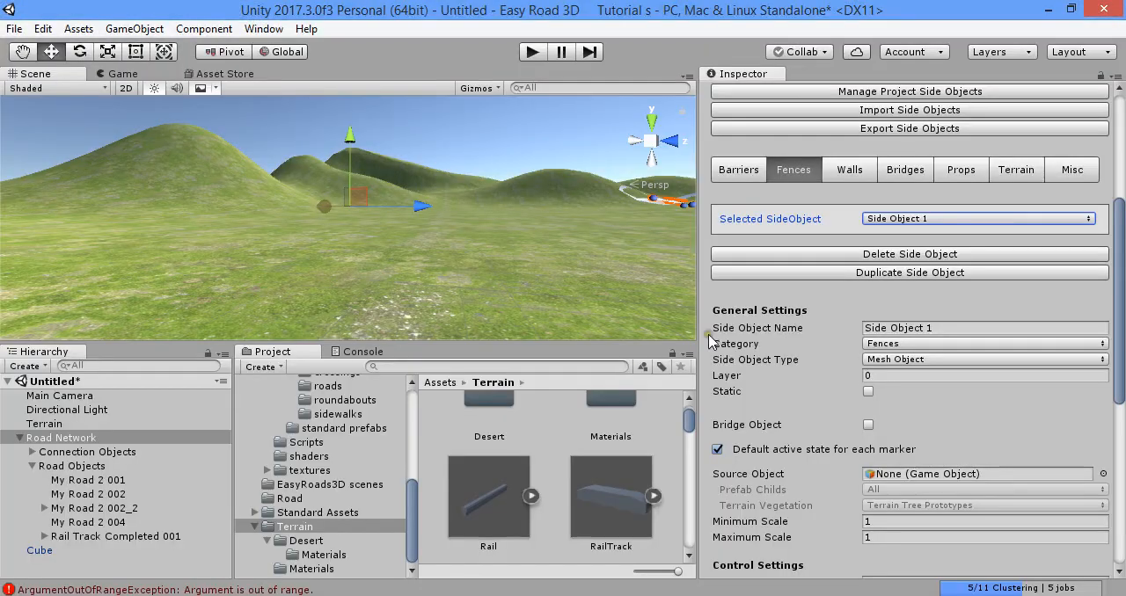
{"action": "left_click", "coordinate": [967, 328]}
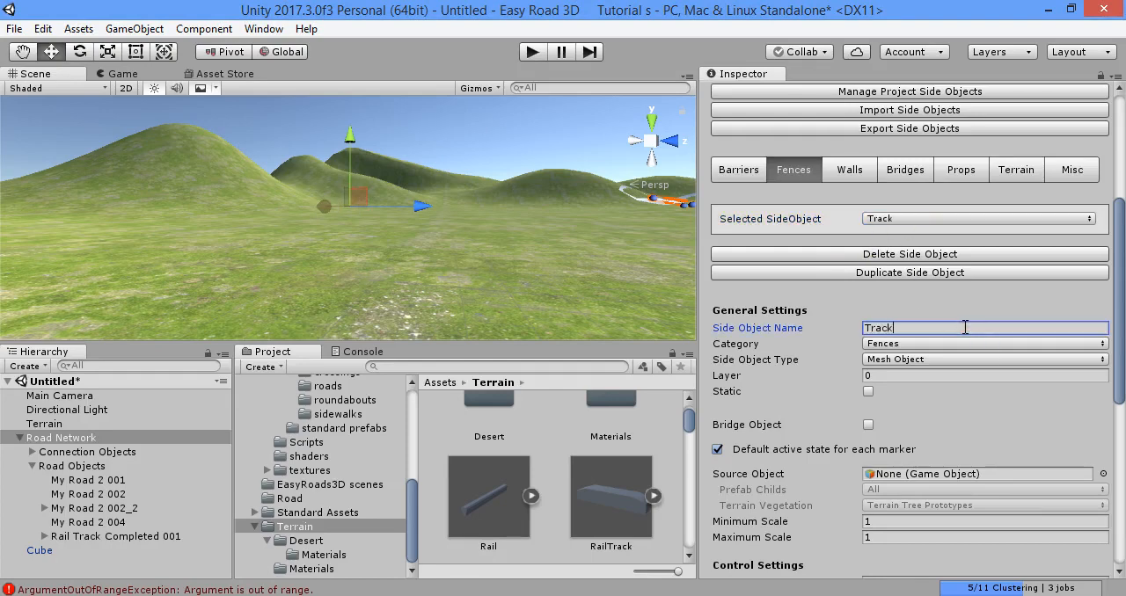
{"action": "type", "text": "Rail"}
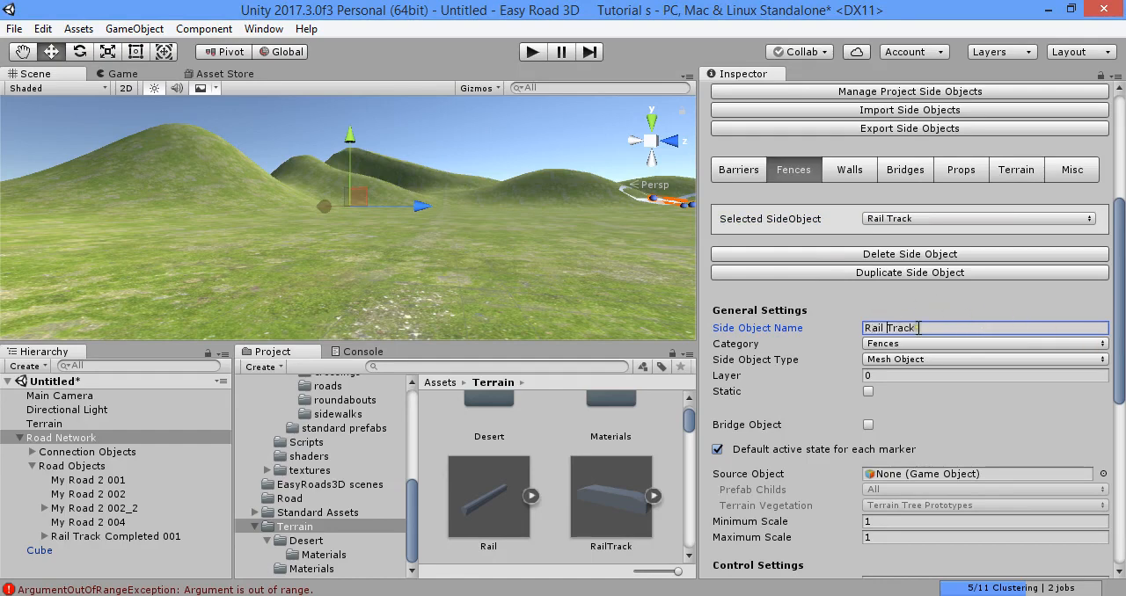
{"action": "left_click", "coordinate": [931, 378]}
- Set the Rail Track side object's category to Walls and open it in that category
{"action": "left_click", "coordinate": [917, 361]}
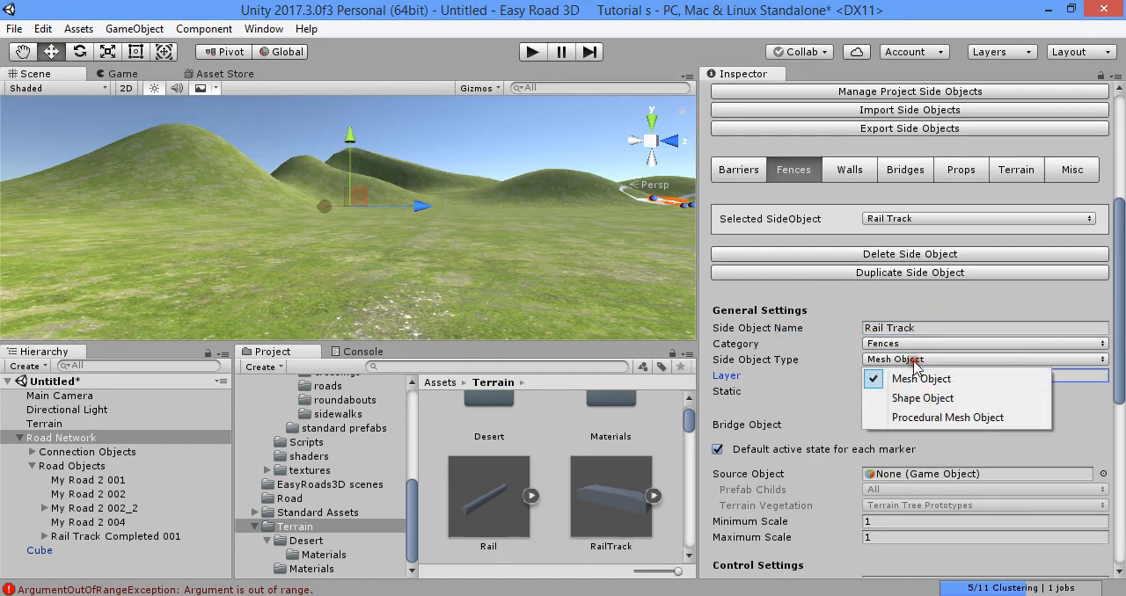
{"action": "left_click", "coordinate": [902, 345]}
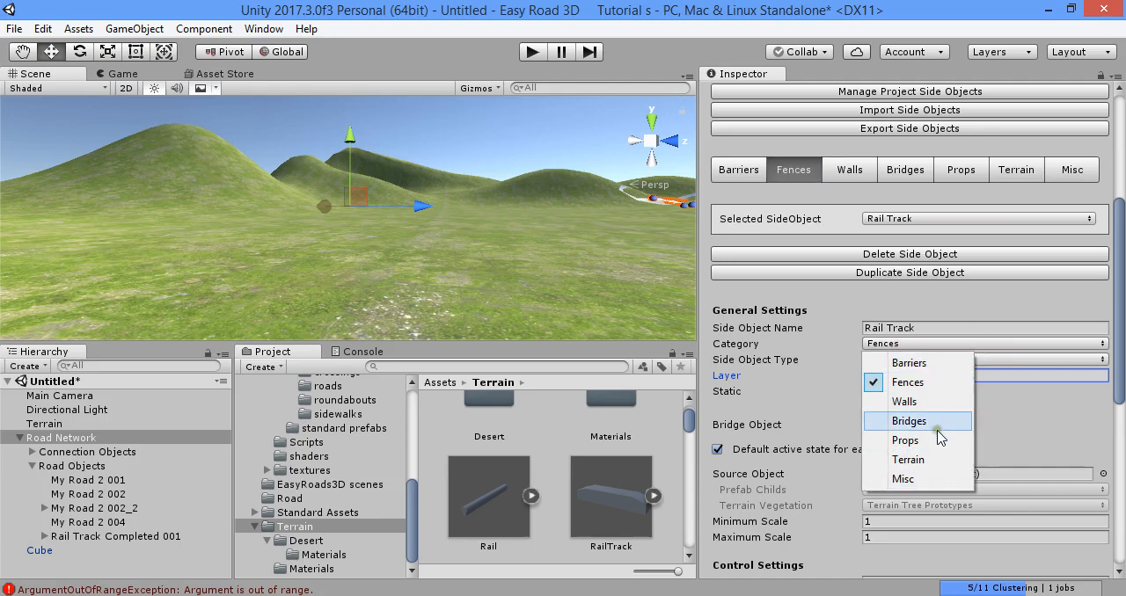
{"action": "left_click", "coordinate": [923, 404]}
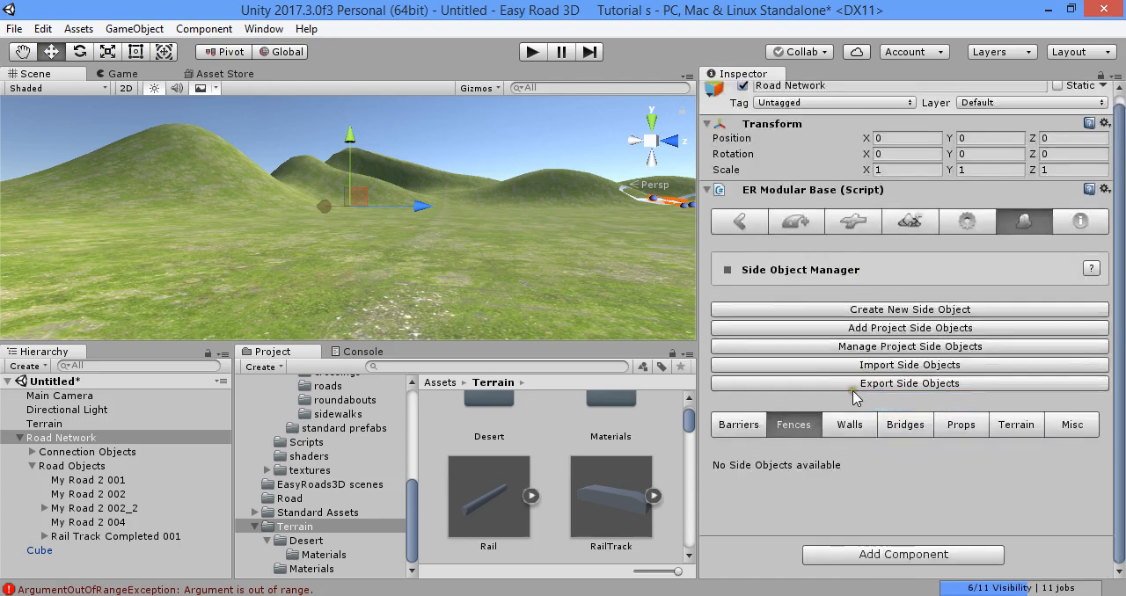
{"action": "left_click", "coordinate": [849, 425]}
{"action": "scroll", "coordinate": [849, 430], "scroll_direction": "down", "scroll_amount": 3}
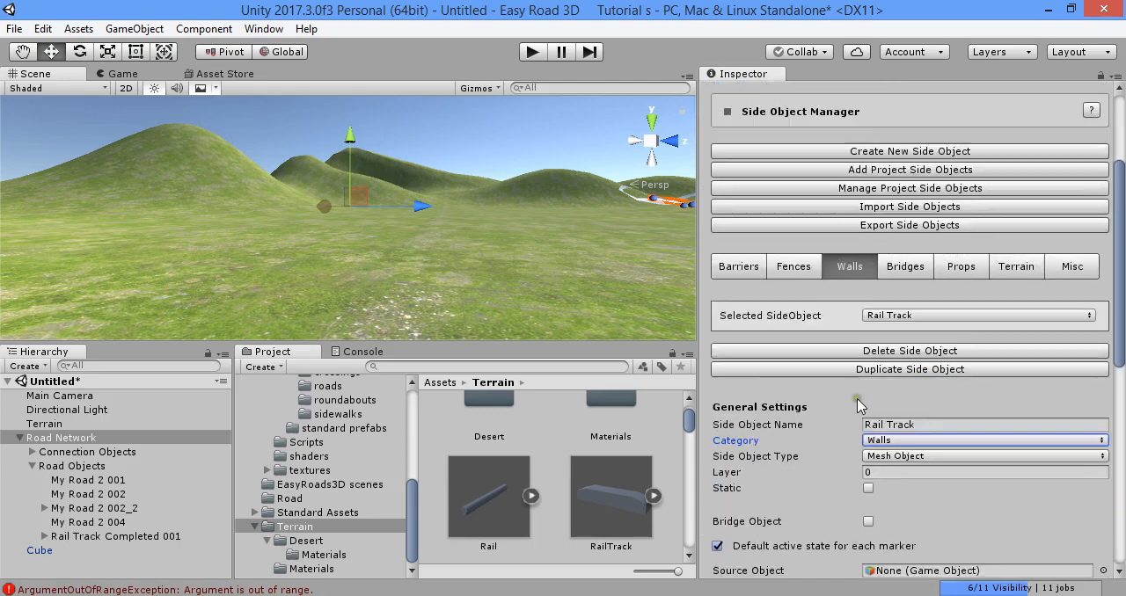
{"action": "left_click", "coordinate": [880, 316]}
- Set the Rail Track side object's category to Terrain and select it in that category
{"action": "left_click", "coordinate": [898, 440]}
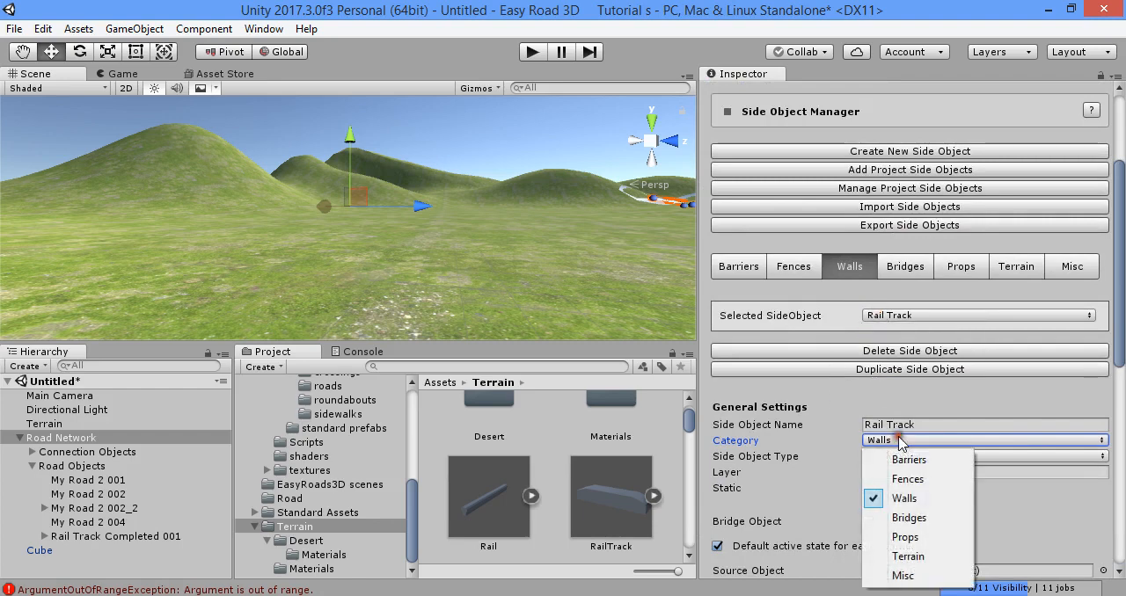
{"action": "left_click", "coordinate": [888, 557]}
{"action": "left_click", "coordinate": [1016, 422]}
{"action": "scroll", "coordinate": [897, 271], "scroll_direction": "down", "scroll_amount": 3}
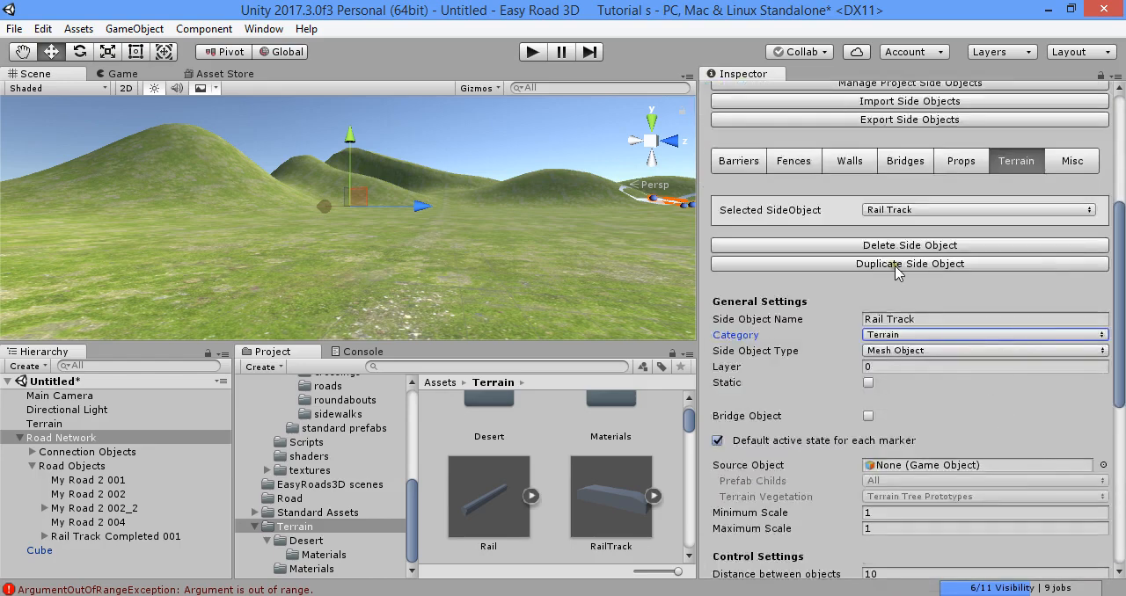
{"action": "left_click", "coordinate": [919, 211]}
{"action": "left_click", "coordinate": [915, 228]}
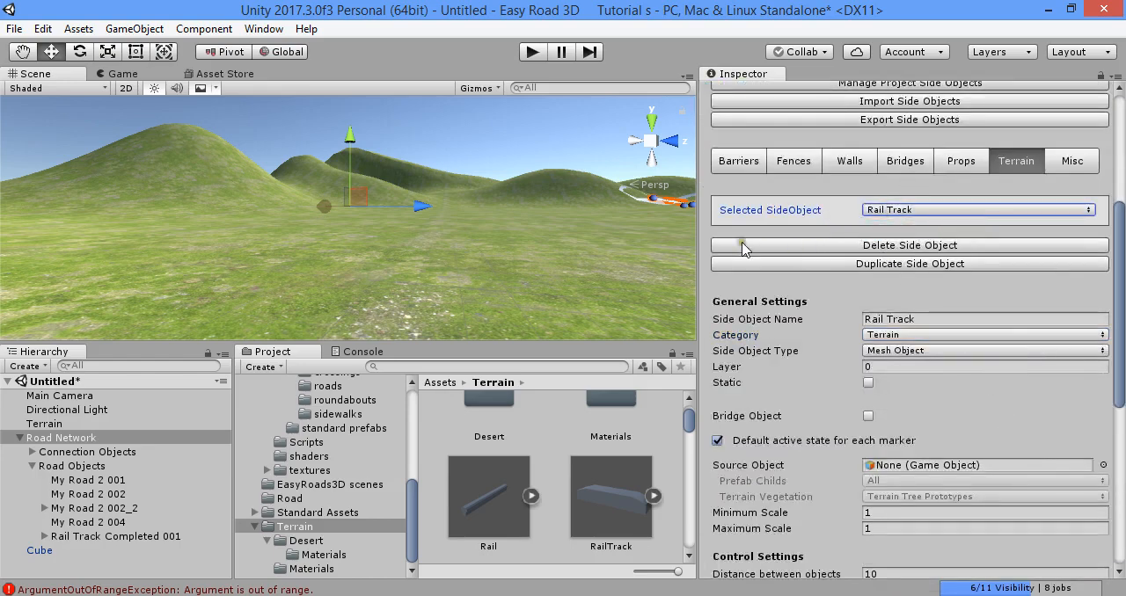
{"action": "scroll", "coordinate": [862, 257], "scroll_direction": "down", "scroll_amount": 3}
{"action": "scroll", "coordinate": [900, 287], "scroll_direction": "up", "scroll_amount": 3}
{"action": "left_click", "coordinate": [933, 319]}
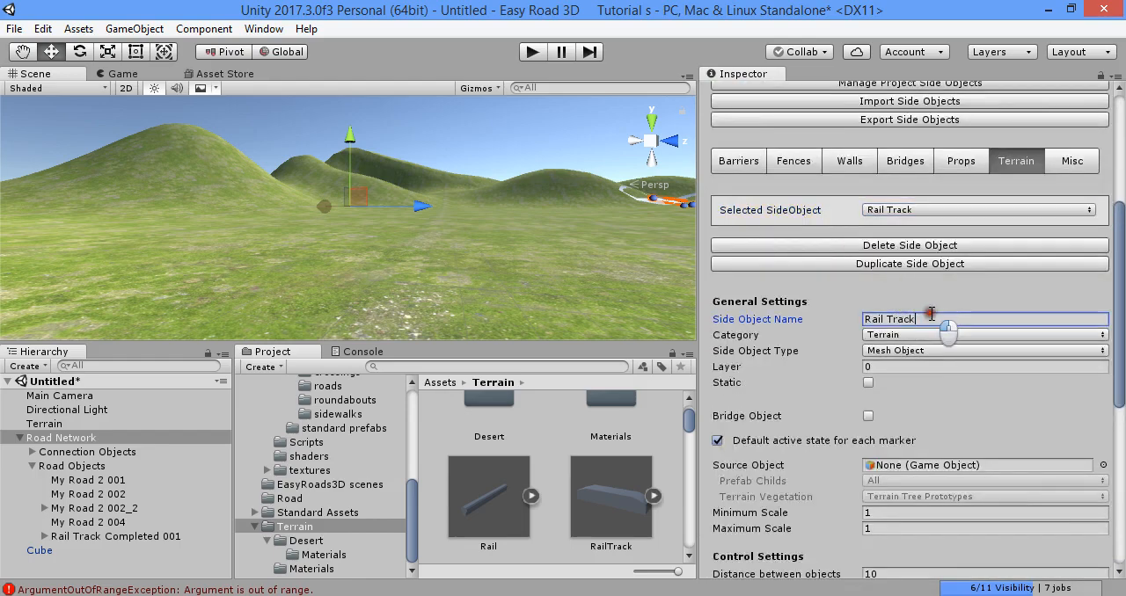
{"action": "scroll", "coordinate": [932, 319], "scroll_direction": "down", "scroll_amount": 1}
{"action": "key", "text": "Tab"}
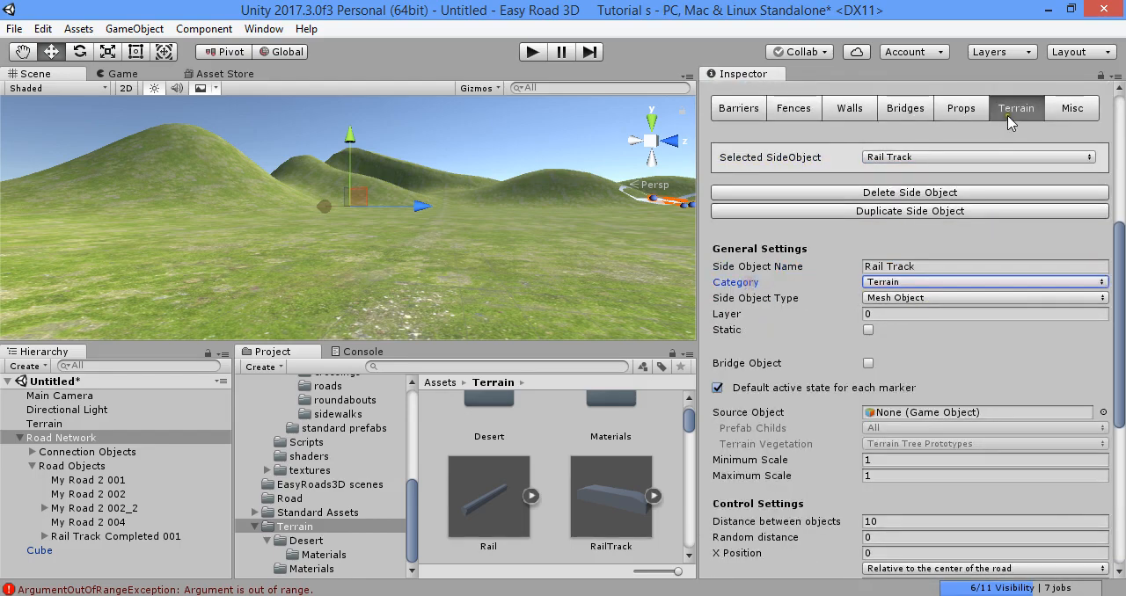
{"action": "left_click", "coordinate": [881, 317]}
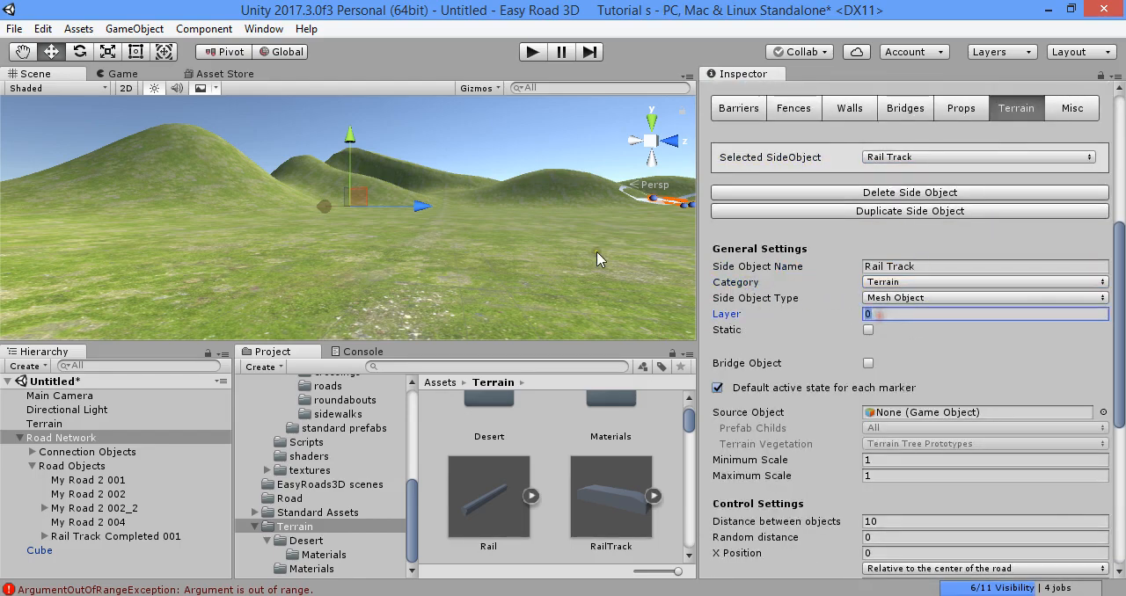
- Choose Mesh Object as the type of the Rail Track side object
{"action": "left_click", "coordinate": [866, 298]}
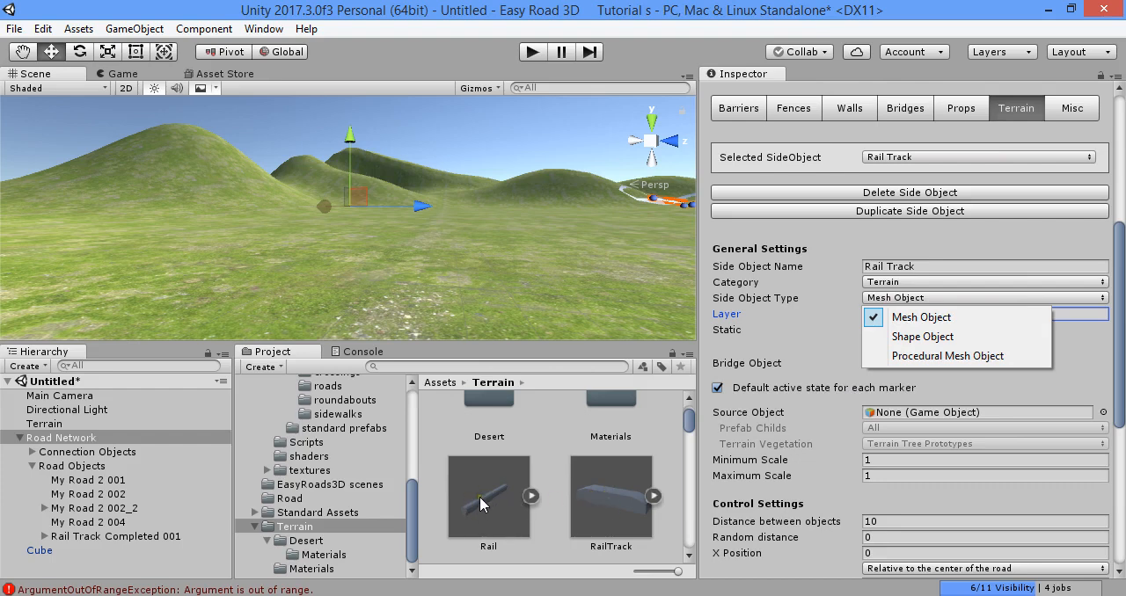
{"action": "left_click", "coordinate": [814, 362]}
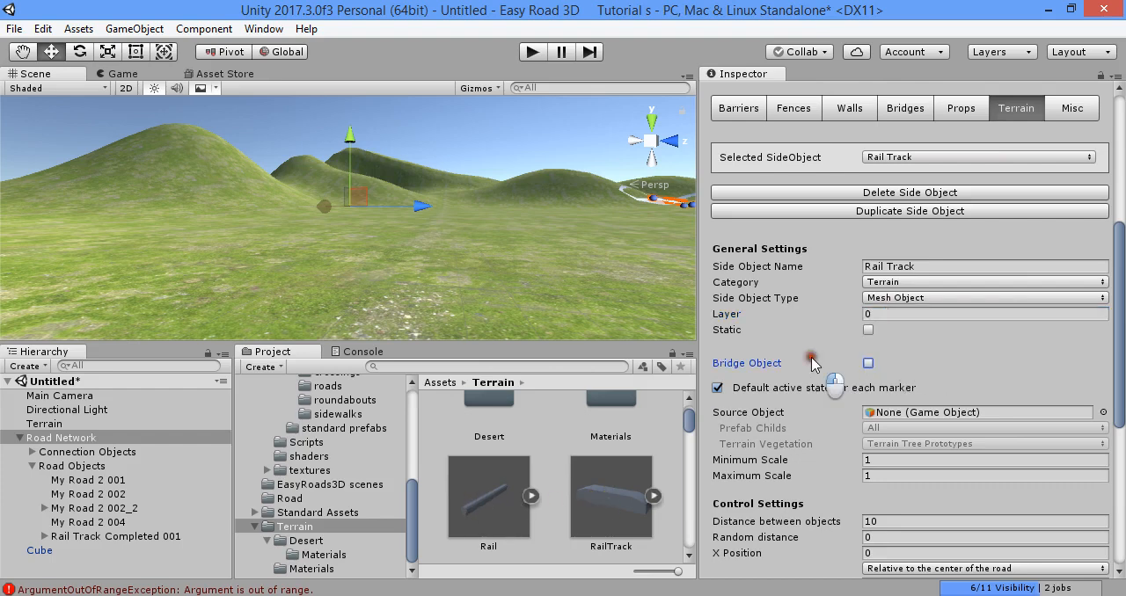
{"action": "left_click", "coordinate": [929, 299]}
{"action": "left_click", "coordinate": [892, 317]}
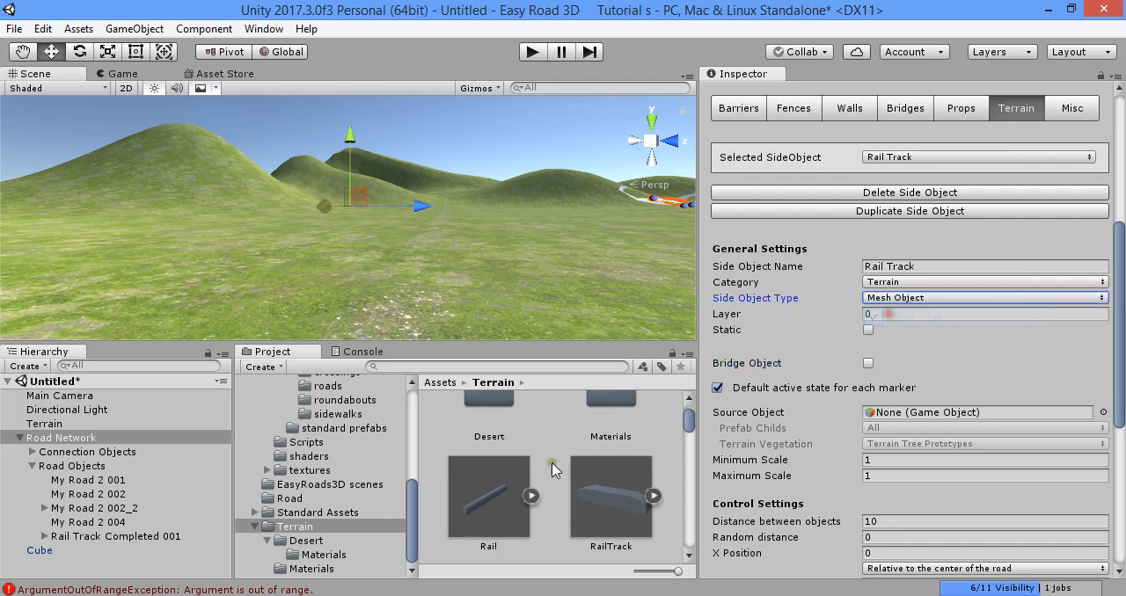
- Place the RailTrack model on the terrain and duplicate it five times, spacing the copies out as a row of sleepers
{"action": "left_click_drag", "start_coordinate": [512, 479], "coordinate": [508, 382]}
{"action": "left_click_drag", "start_coordinate": [599, 533], "coordinate": [450, 315]}
{"action": "right_click_drag", "start_coordinate": [449, 315], "coordinate": [410, 317]}
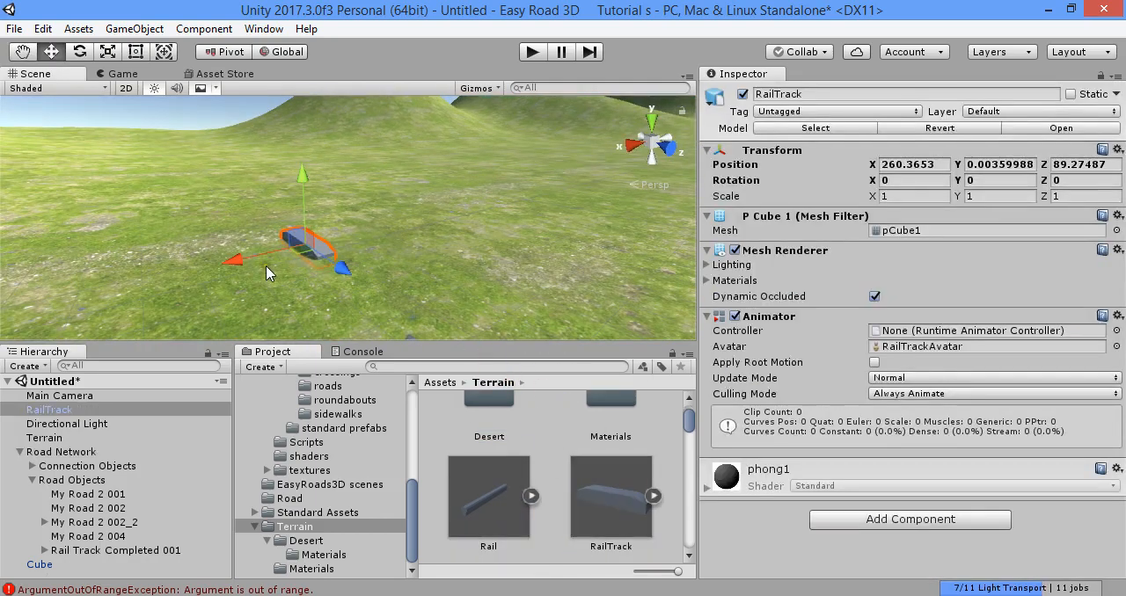
{"action": "key", "text": "ctrl+d"}
{"action": "left_click_drag", "start_coordinate": [243, 264], "coordinate": [445, 216]}
{"action": "key", "text": "ctrl+d"}
{"action": "key", "text": "ctrl+d"}
{"action": "key", "text": "ctrl+d"}
{"action": "key", "text": "ctrl+d"}
{"action": "right_click_drag", "start_coordinate": [365, 258], "coordinate": [480, 243]}
{"action": "key", "text": "a"}
{"action": "key", "text": "d"}
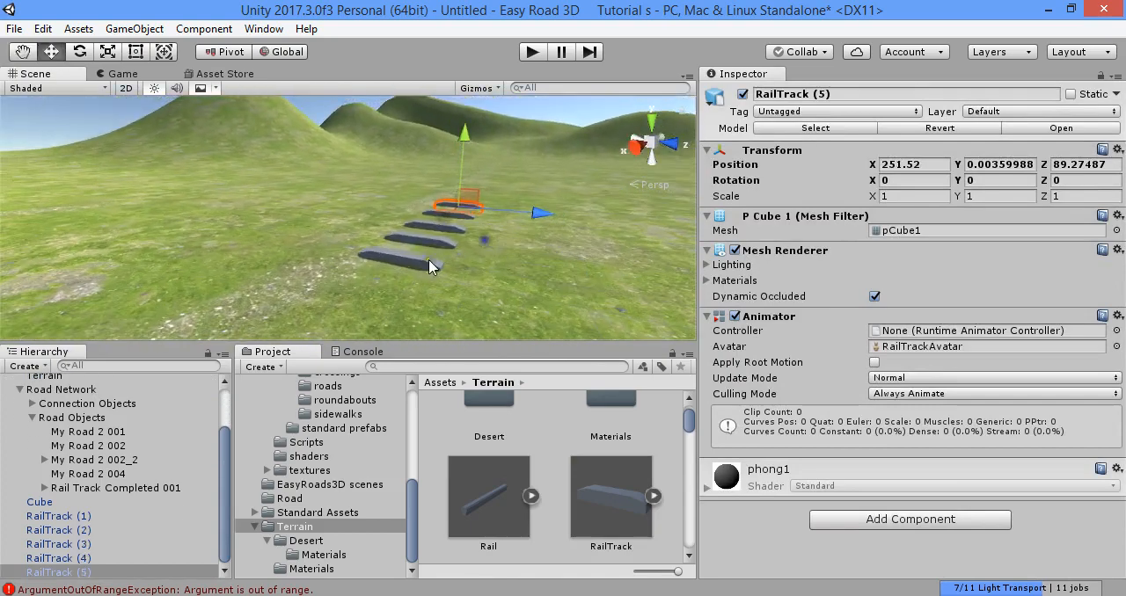
- Delete the test RailTrack sleepers from the scene, leaving only RailTrack (4)
{"action": "left_click", "coordinate": [415, 254], "text": "ctrl"}
{"action": "left_click", "coordinate": [426, 240], "text": "ctrl"}
{"action": "left_click", "coordinate": [448, 226], "text": "ctrl"}
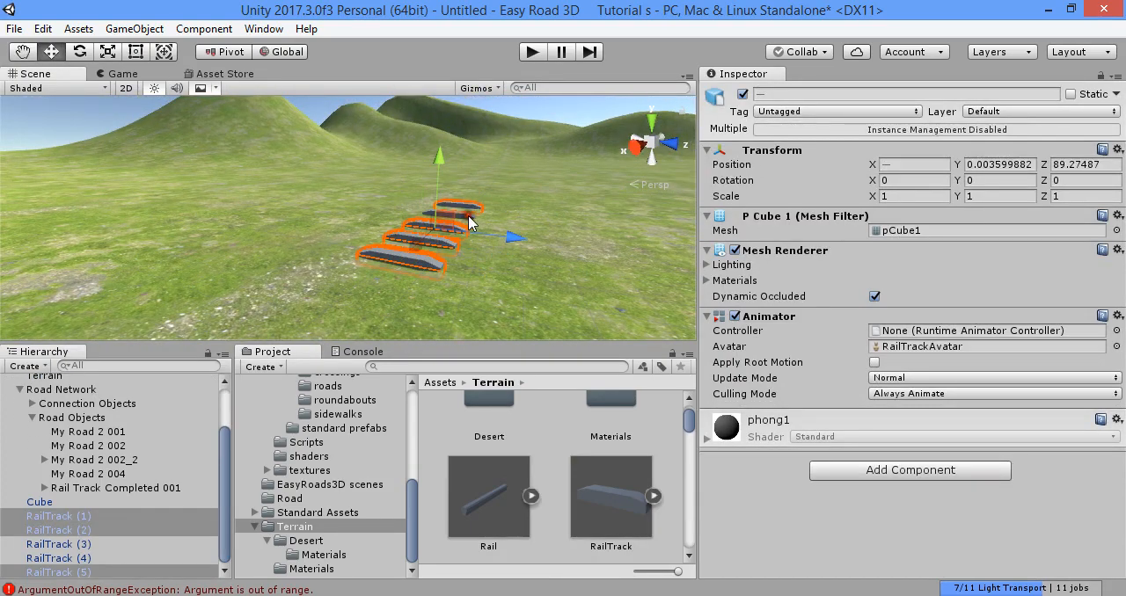
{"action": "left_click", "coordinate": [466, 239], "text": "ctrl"}
{"action": "key", "text": "Delete"}
- On the Road Network's Rail Track side object, choose the Mesh Object type and assign the RailTrack model as source object
{"action": "left_click", "coordinate": [106, 438]}
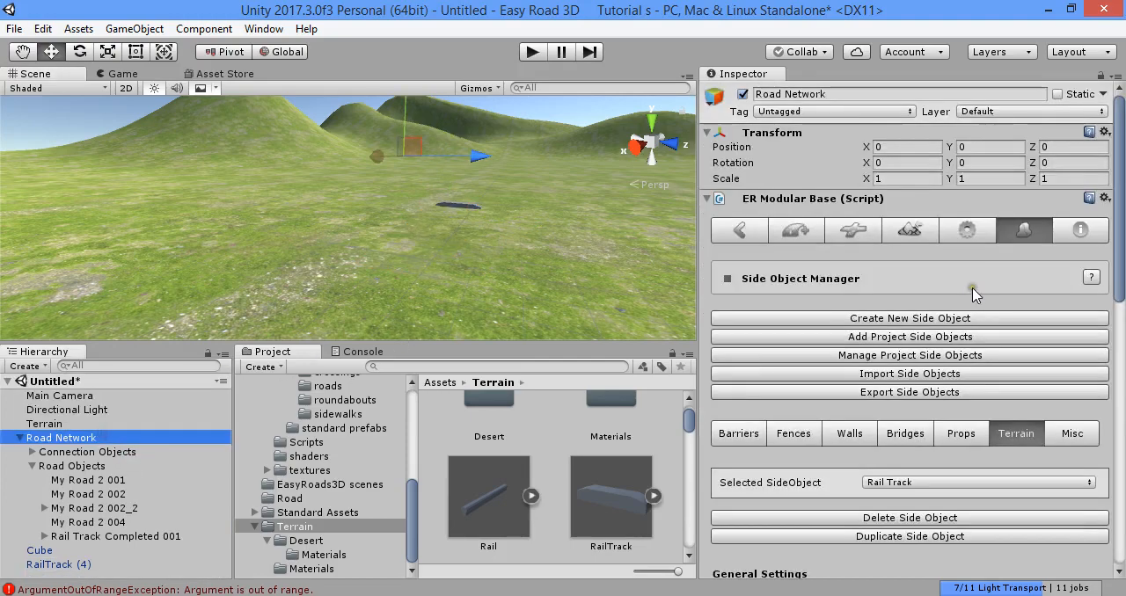
{"action": "scroll", "coordinate": [915, 321], "scroll_direction": "down", "scroll_amount": 4}
{"action": "left_click", "coordinate": [904, 411]}
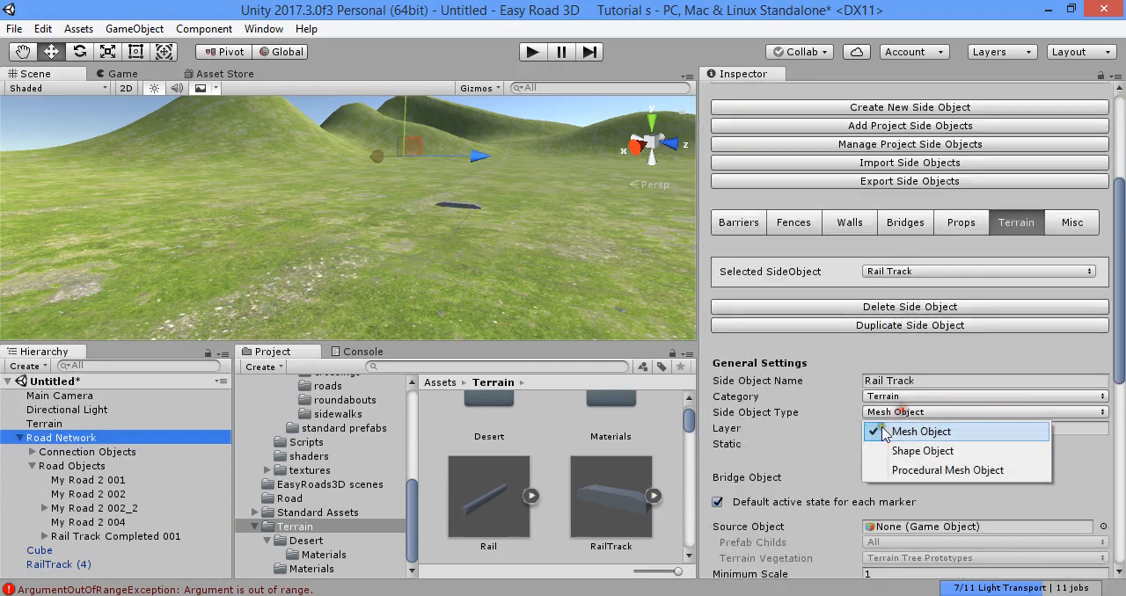
{"action": "left_click", "coordinate": [906, 432]}
{"action": "scroll", "coordinate": [906, 432], "scroll_direction": "down", "scroll_amount": 4}
{"action": "left_click_drag", "start_coordinate": [608, 509], "coordinate": [898, 316]}
{"action": "scroll", "coordinate": [824, 327], "scroll_direction": "down", "scroll_amount": 1}
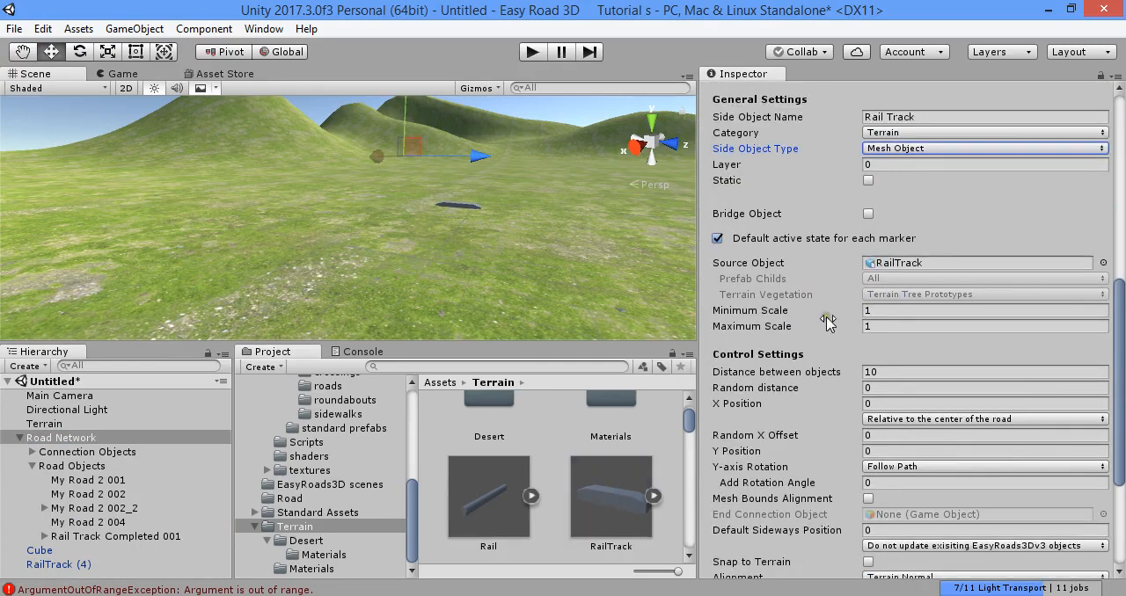
- Examine the Rail Track side object's minimum and maximum scale, distance between objects and other control settings
{"action": "left_click", "coordinate": [465, 209]}
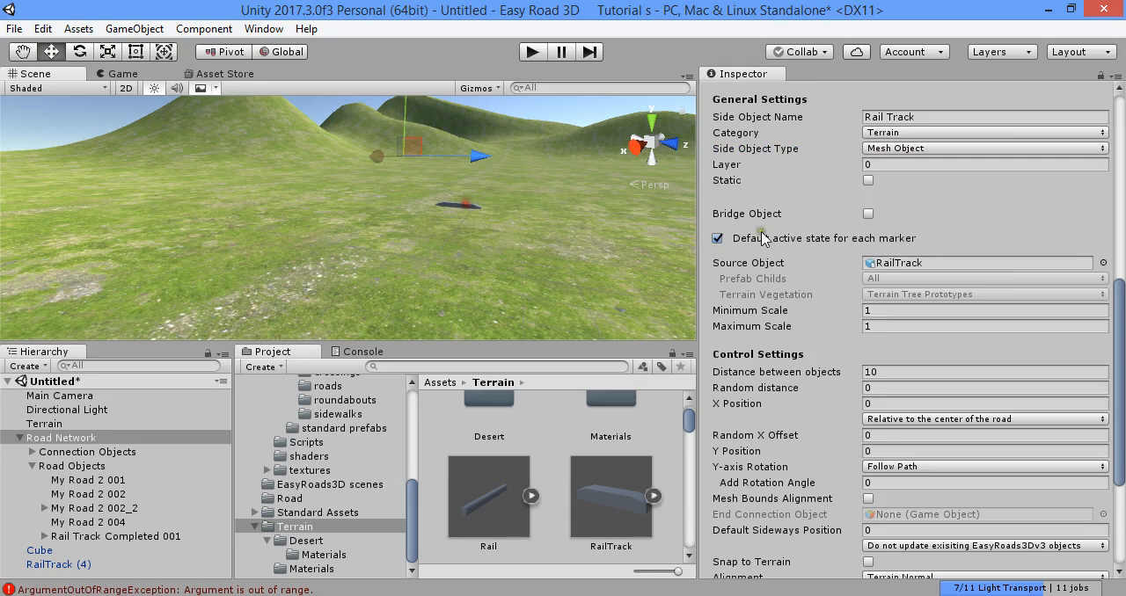
{"action": "scroll", "coordinate": [766, 238], "scroll_direction": "down", "scroll_amount": 3}
{"action": "scroll", "coordinate": [898, 264], "scroll_direction": "up", "scroll_amount": 2}
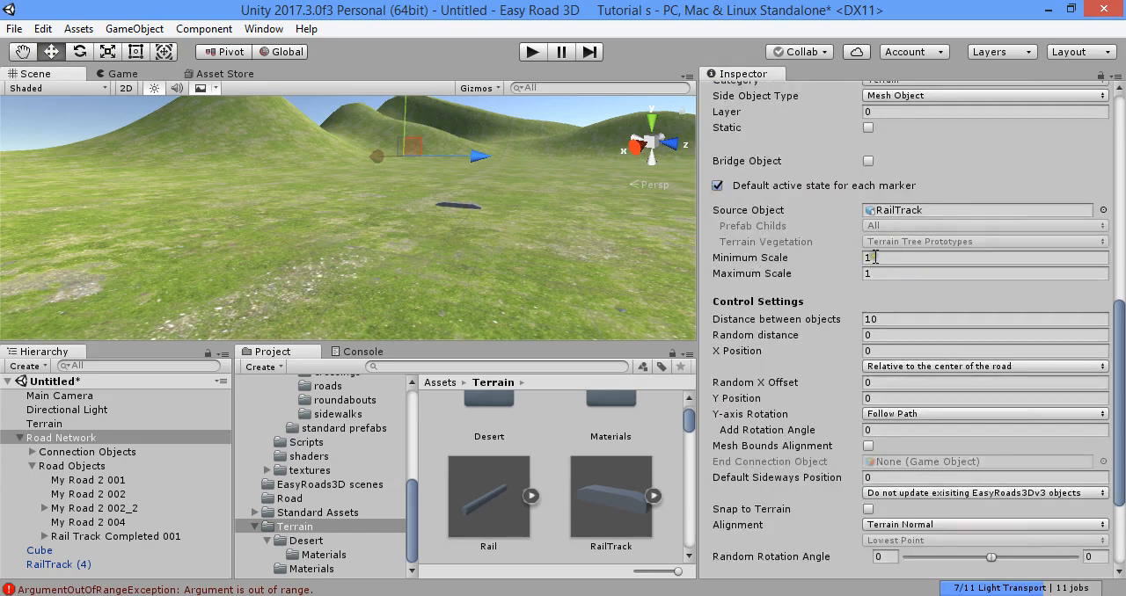
{"action": "left_click", "coordinate": [880, 273]}
{"action": "scroll", "coordinate": [883, 302], "scroll_direction": "down", "scroll_amount": 2}
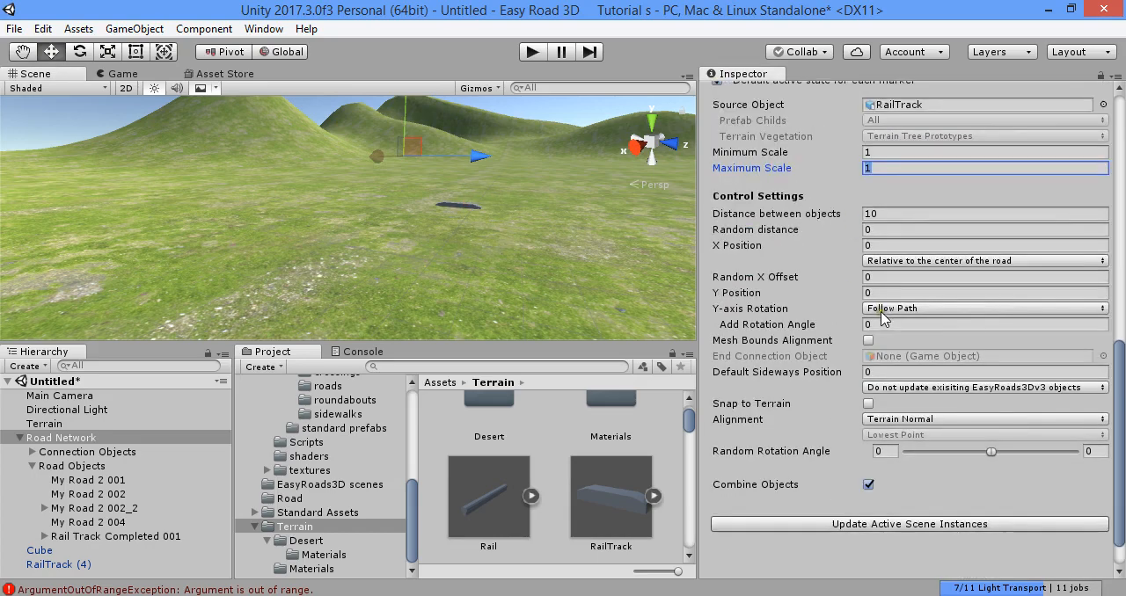
{"action": "left_click", "coordinate": [901, 214]}
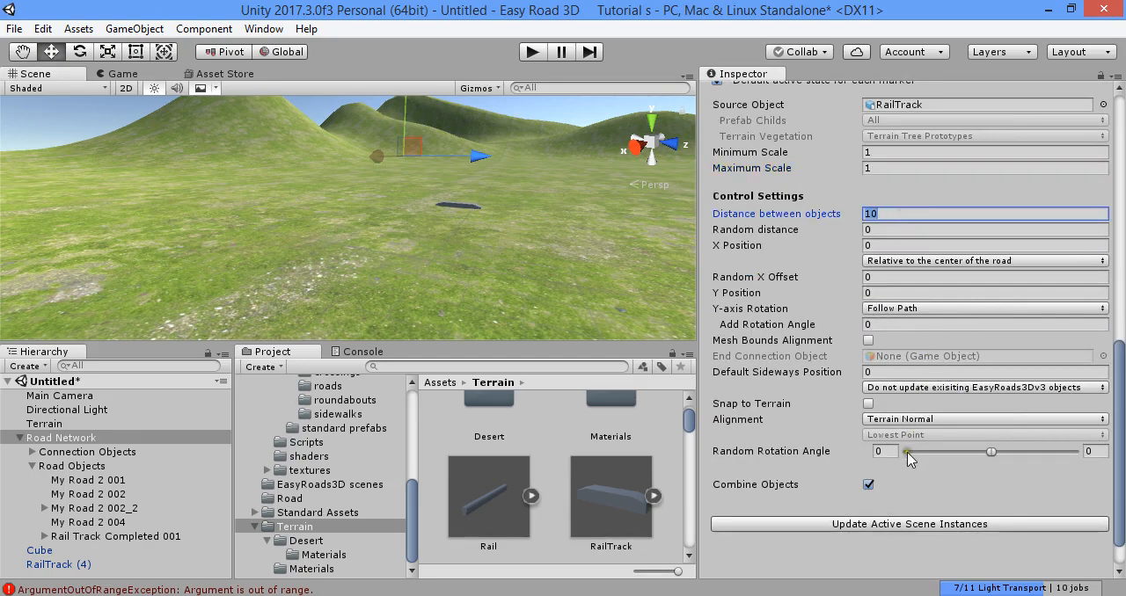
{"action": "scroll", "coordinate": [910, 457], "scroll_direction": "up", "scroll_amount": 10}
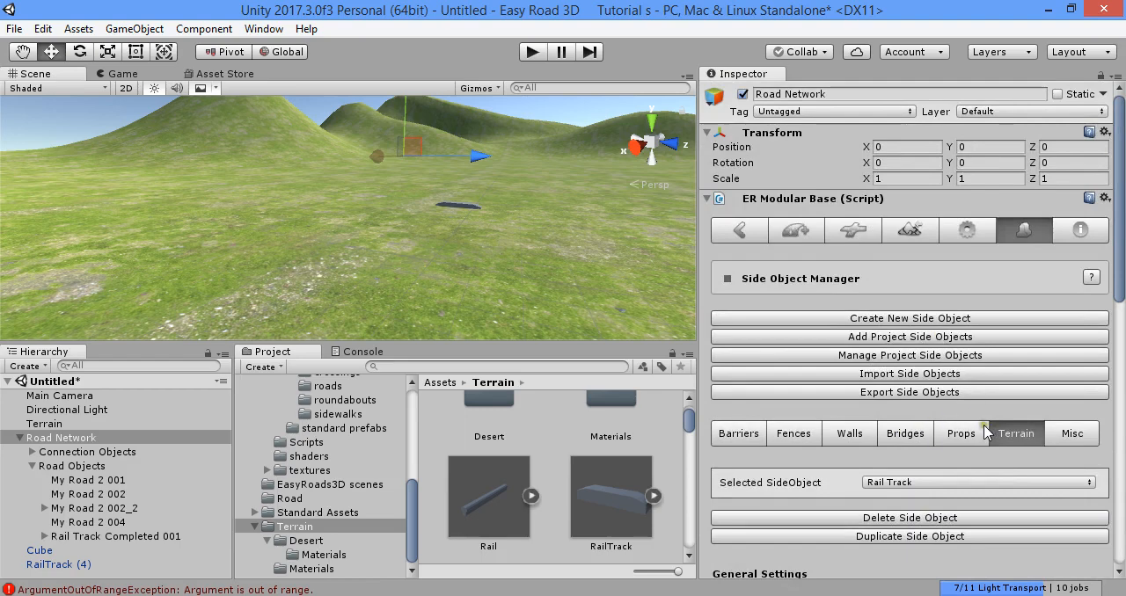
{"action": "scroll", "coordinate": [985, 431], "scroll_direction": "down", "scroll_amount": 9}
{"action": "scroll", "coordinate": [783, 350], "scroll_direction": "up", "scroll_amount": 9}
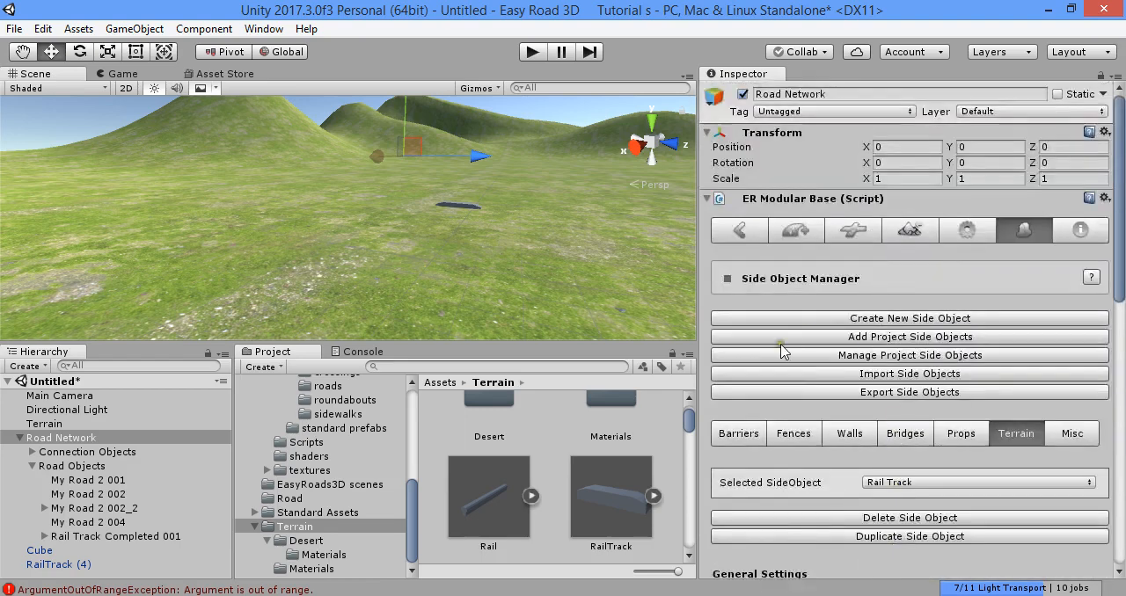
{"action": "scroll", "coordinate": [783, 350], "scroll_direction": "down", "scroll_amount": 9}
{"action": "scroll", "coordinate": [796, 350], "scroll_direction": "up", "scroll_amount": 9}
- Add a new road object with the Side Object option enabled, leaving its road type unselected
{"action": "left_click", "coordinate": [789, 233]}
{"action": "left_click", "coordinate": [905, 316]}
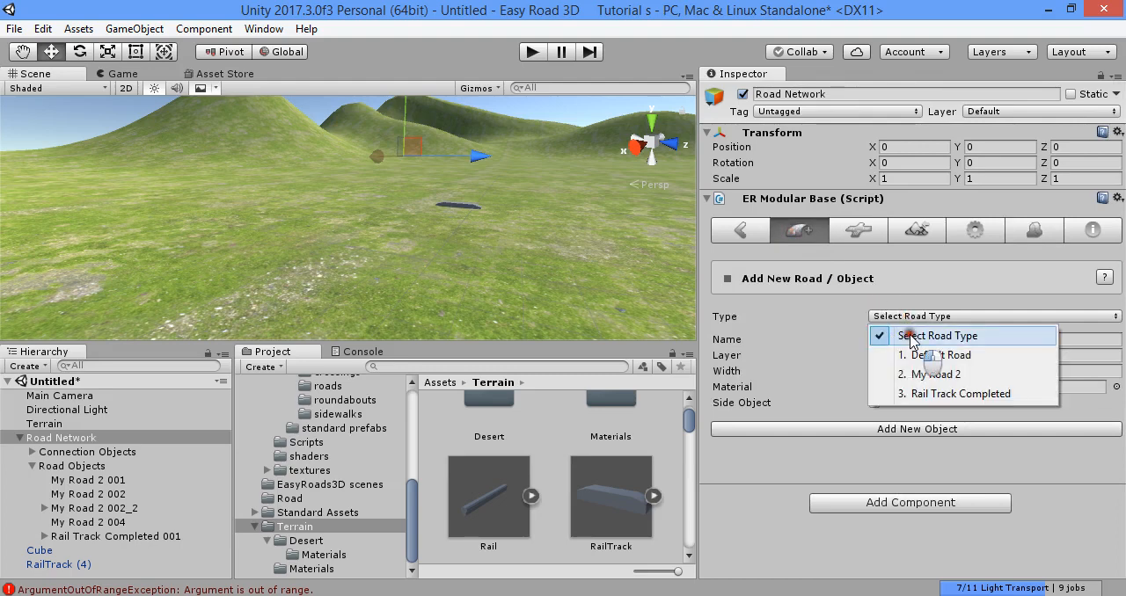
{"action": "left_click", "coordinate": [911, 338]}
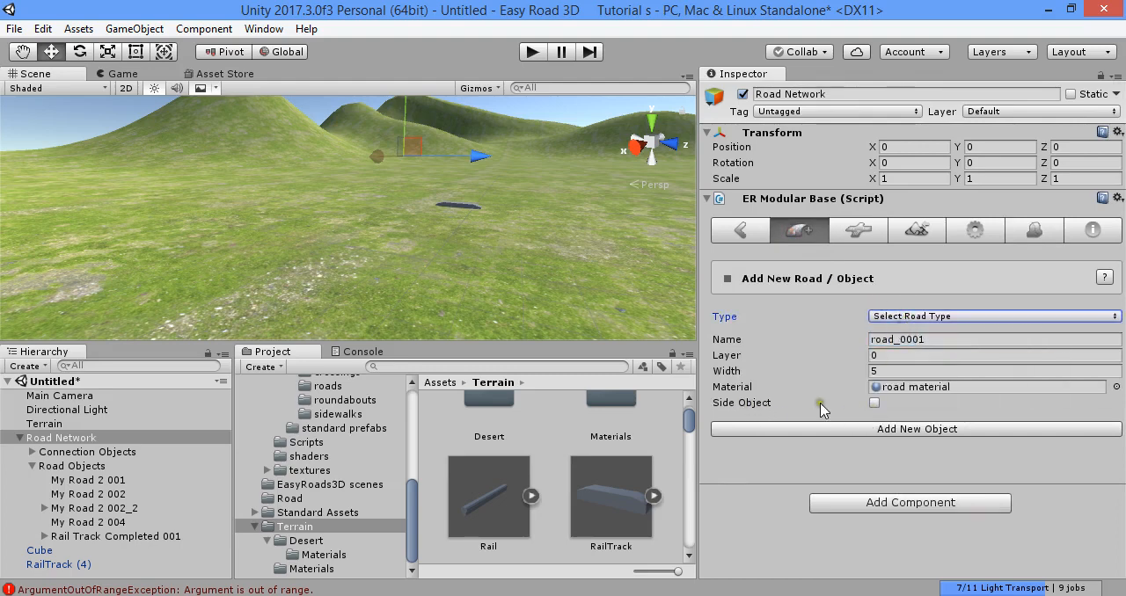
{"action": "left_click", "coordinate": [875, 405]}
{"action": "left_click", "coordinate": [856, 430]}
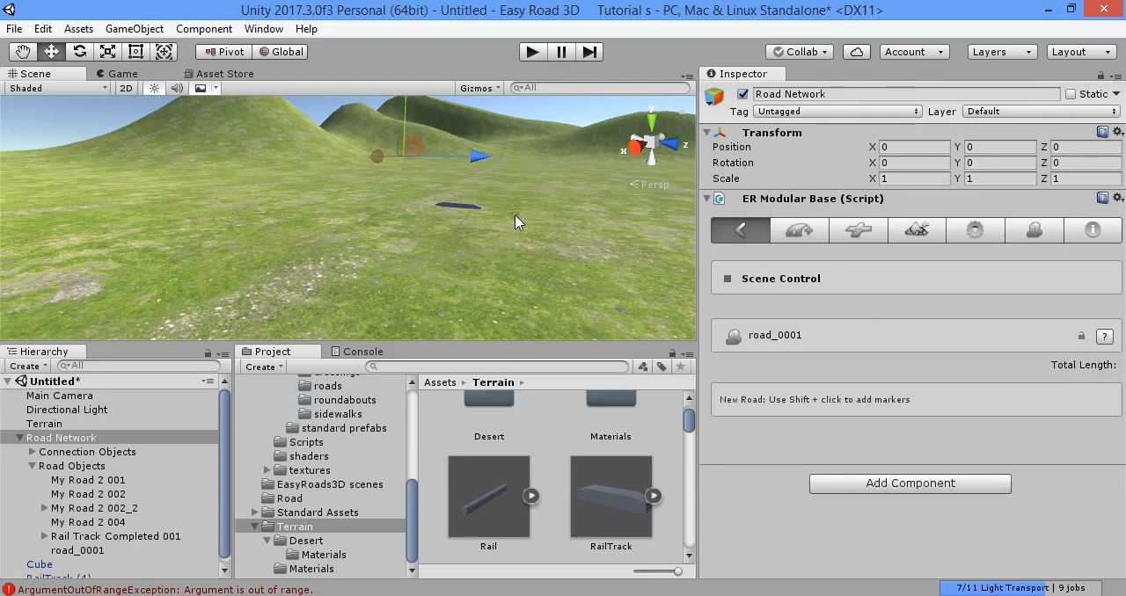
- Place five markers on the terrain to lay out a curved path about 119 m long for the new road
{"action": "right_click_drag", "start_coordinate": [515, 215], "coordinate": [514, 269]}
{"action": "right_click_drag", "start_coordinate": [361, 223], "coordinate": [422, 167]}
{"action": "left_click", "coordinate": [213, 287], "text": "shift"}
{"action": "left_click", "coordinate": [268, 205], "text": "shift"}
{"action": "left_click", "coordinate": [452, 204], "text": "shift"}
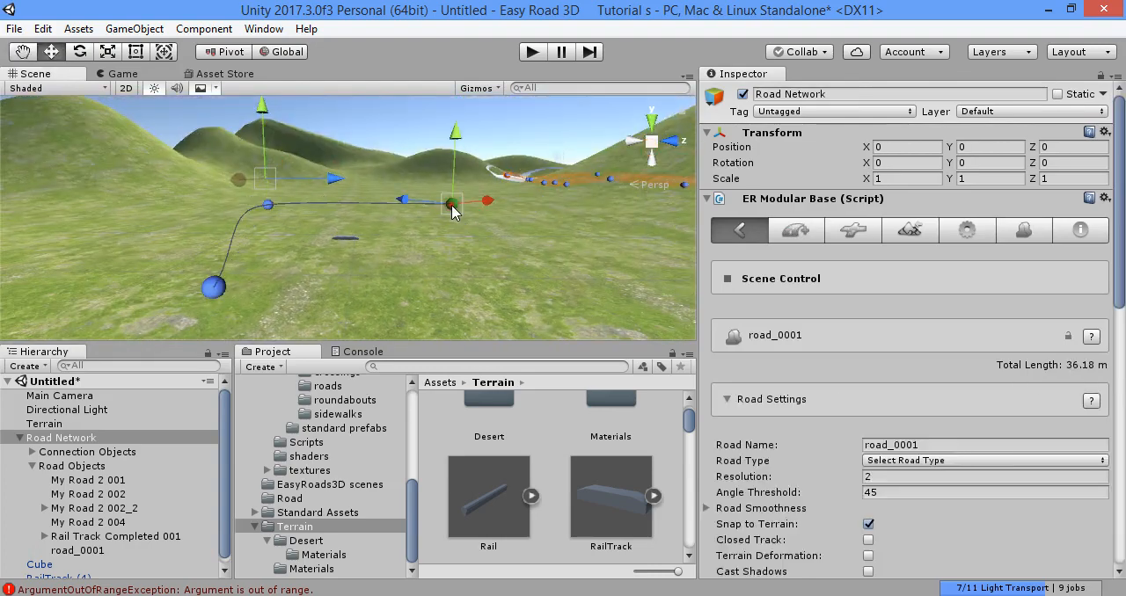
{"action": "left_click", "coordinate": [634, 246], "text": "shift"}
{"action": "left_click", "coordinate": [443, 293], "text": "shift"}
- Enable the Rail Track side object from the Terrain category on the new road
{"action": "scroll", "coordinate": [787, 330], "scroll_direction": "down", "scroll_amount": 8}
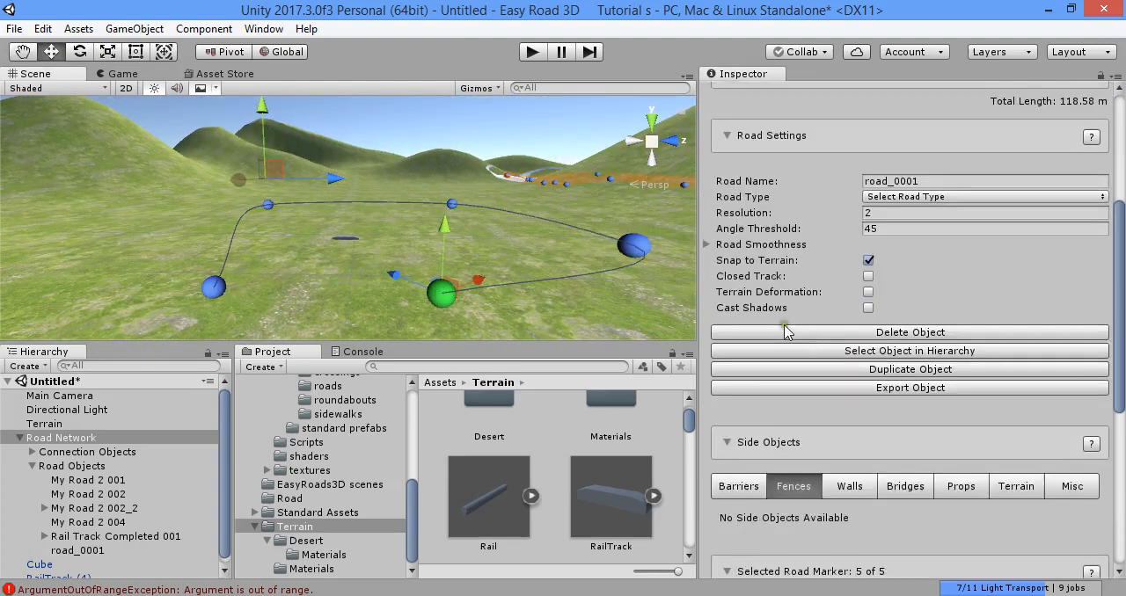
{"action": "left_click", "coordinate": [1004, 335]}
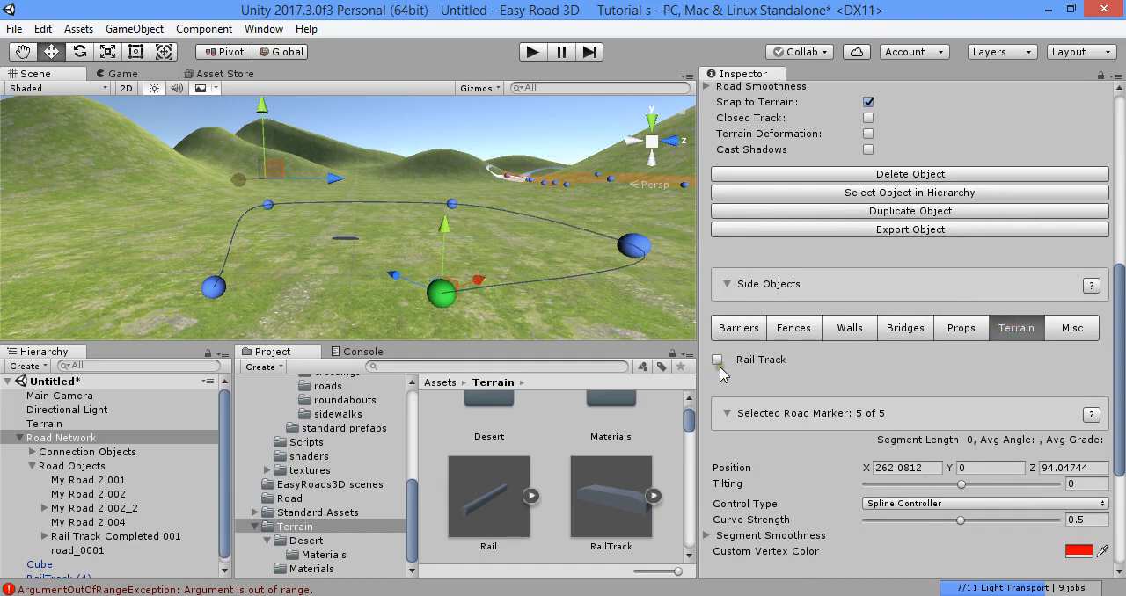
{"action": "left_click", "coordinate": [717, 361]}
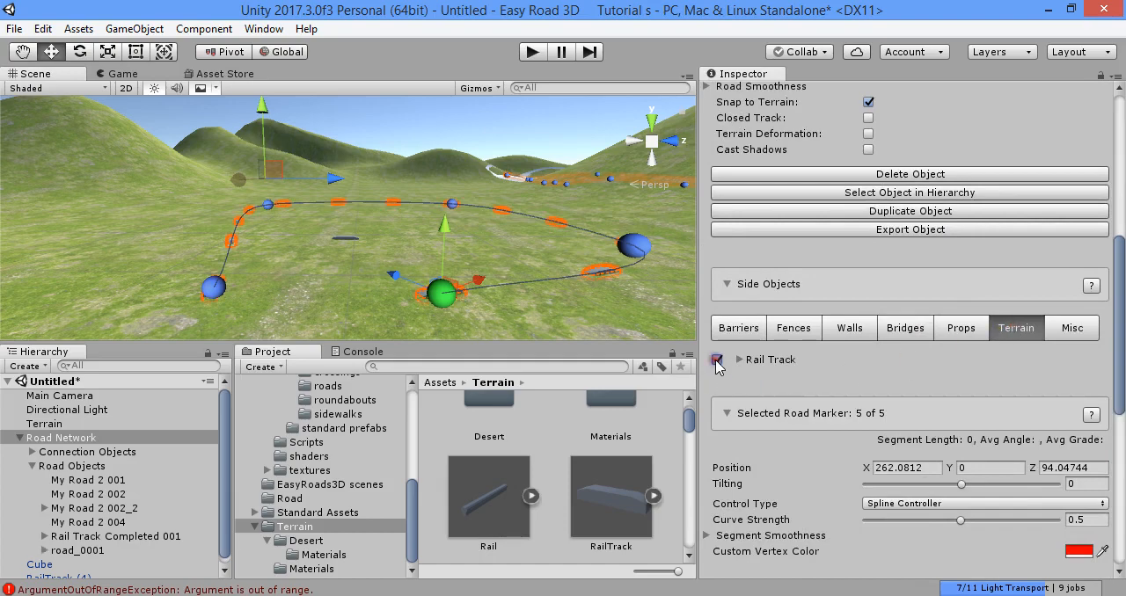
- Set the Rail Track side object's added rotation angle to 90 and update the active scene instances
{"action": "right_click_drag", "start_coordinate": [536, 278], "coordinate": [545, 299]}
{"action": "scroll", "coordinate": [940, 322], "scroll_direction": "up", "scroll_amount": 5}
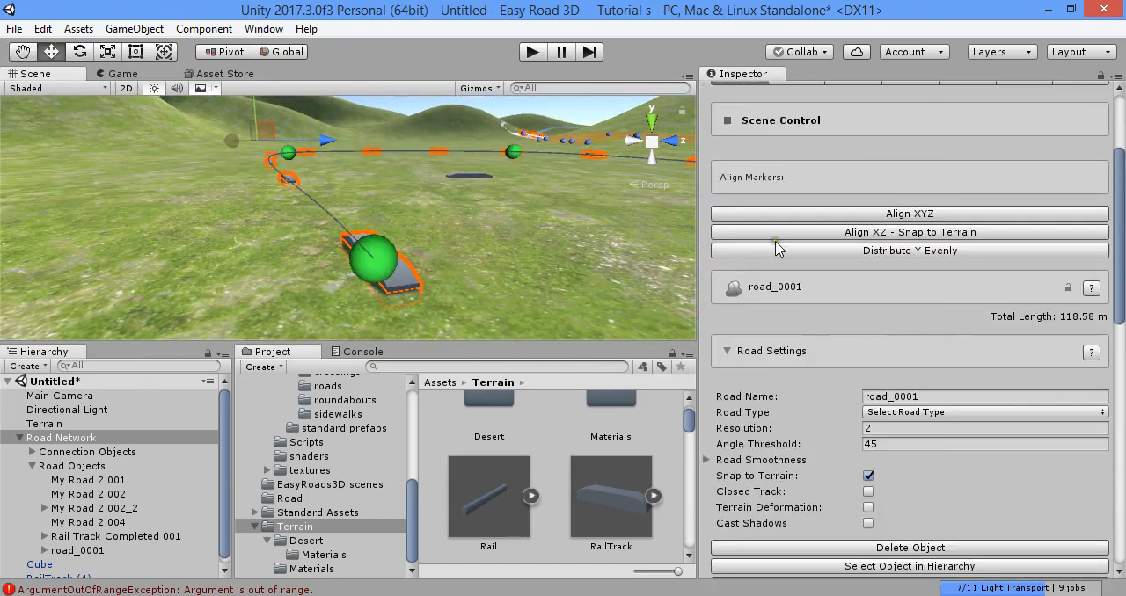
{"action": "scroll", "coordinate": [931, 296], "scroll_direction": "up", "scroll_amount": 3}
{"action": "left_click", "coordinate": [1020, 232]}
{"action": "scroll", "coordinate": [985, 282], "scroll_direction": "down", "scroll_amount": 5}
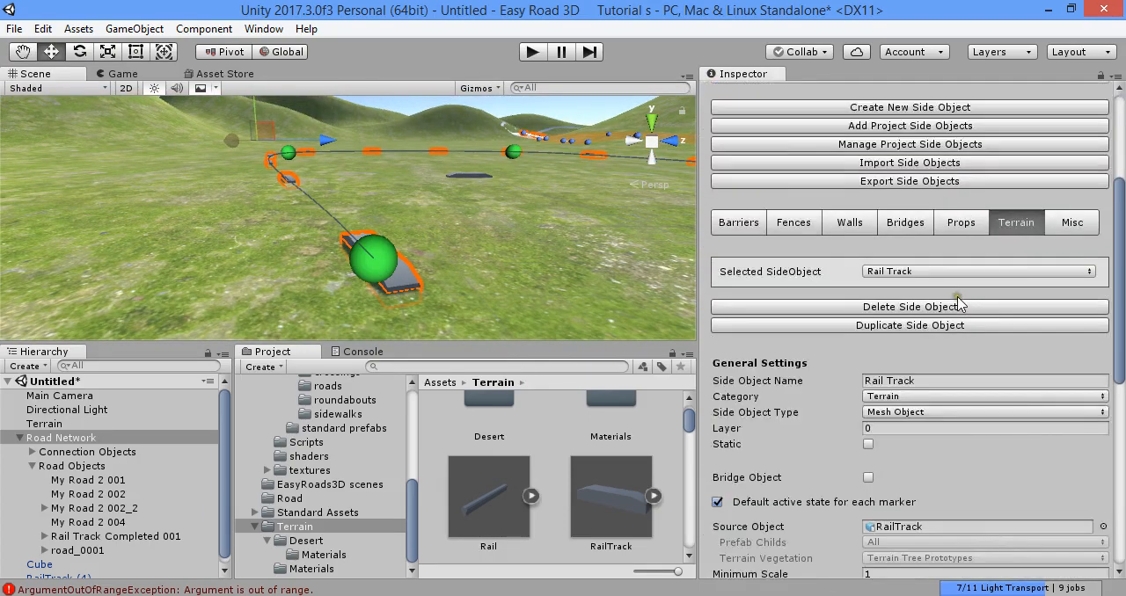
{"action": "scroll", "coordinate": [880, 339], "scroll_direction": "down", "scroll_amount": 8}
{"action": "scroll", "coordinate": [862, 361], "scroll_direction": "up", "scroll_amount": 6}
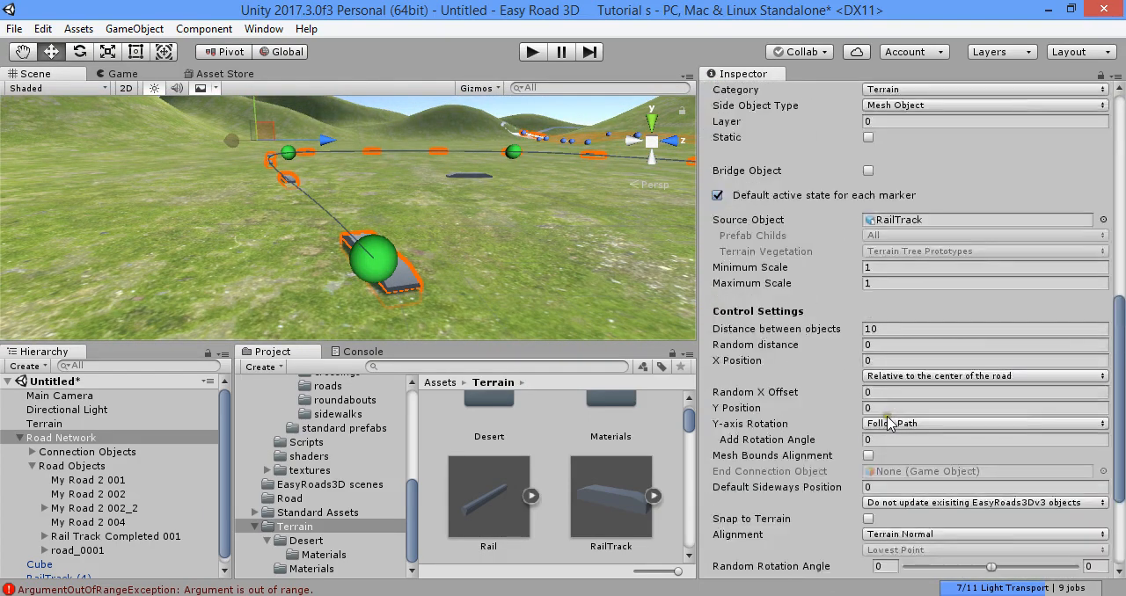
{"action": "scroll", "coordinate": [855, 363], "scroll_direction": "down", "scroll_amount": 6}
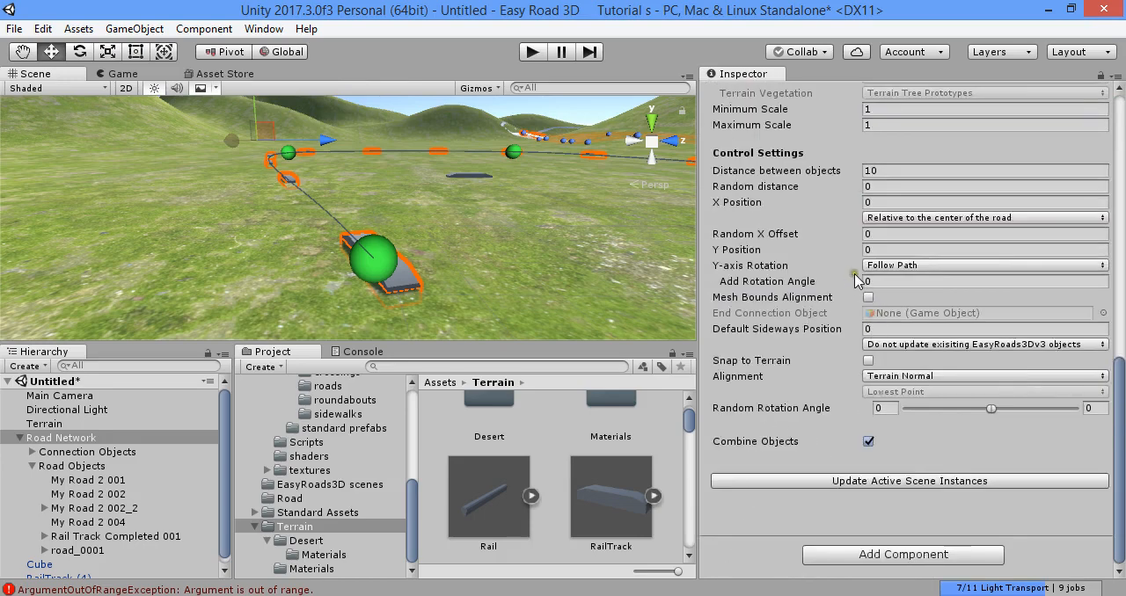
{"action": "left_click", "coordinate": [892, 282]}
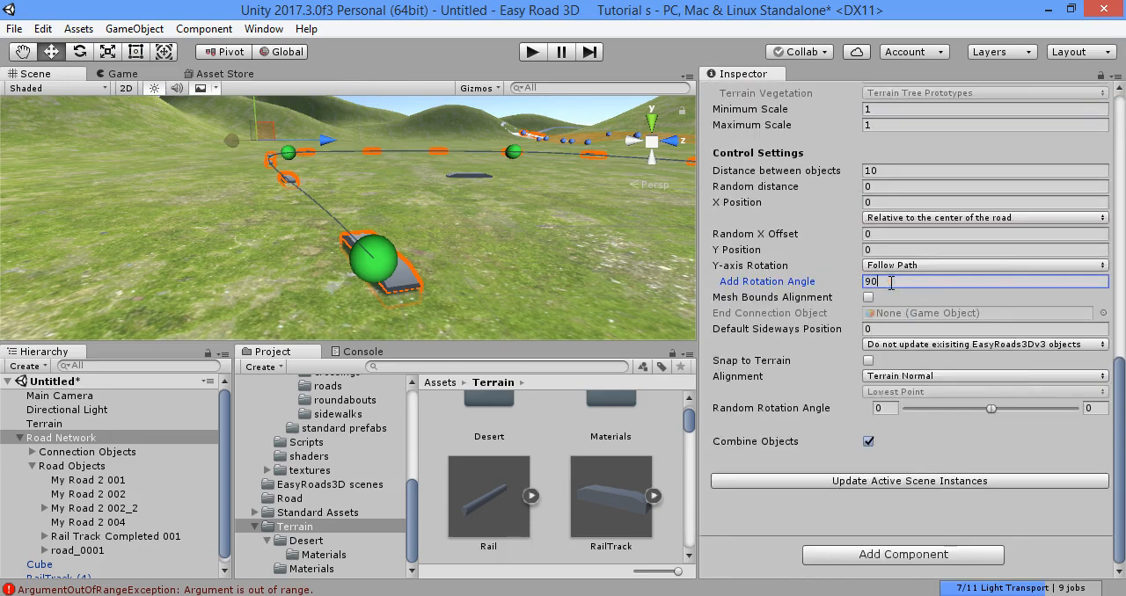
{"action": "left_click", "coordinate": [1009, 482]}
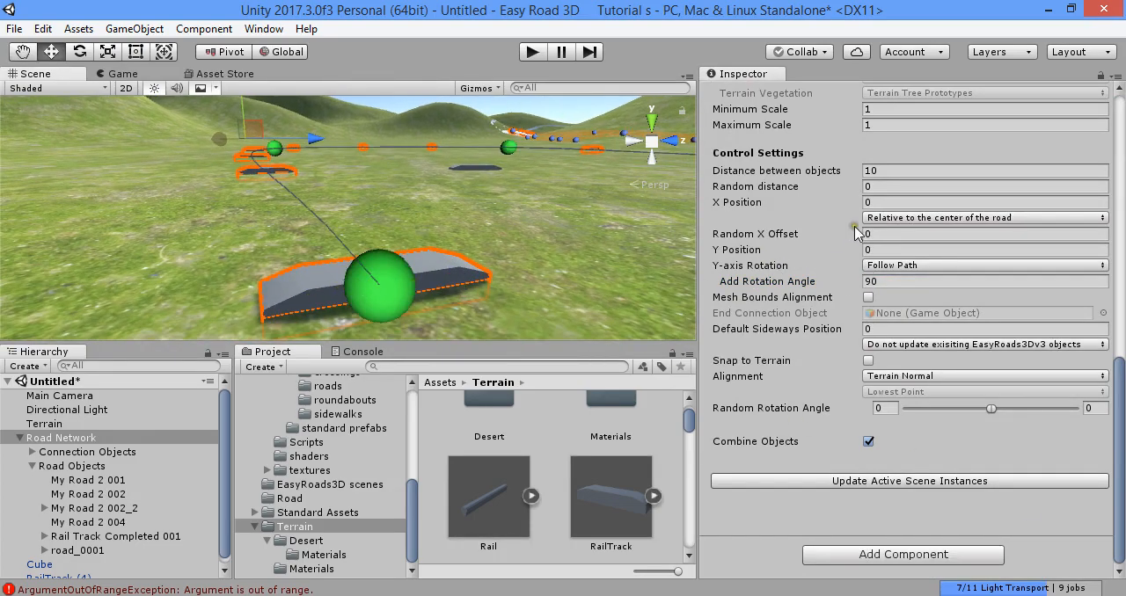
- Set Rail Track's distance between objects to 3 and update the active scene instances
{"action": "left_click", "coordinate": [888, 171]}
{"action": "type", "text": "2"}
{"action": "type", "text": "3"}
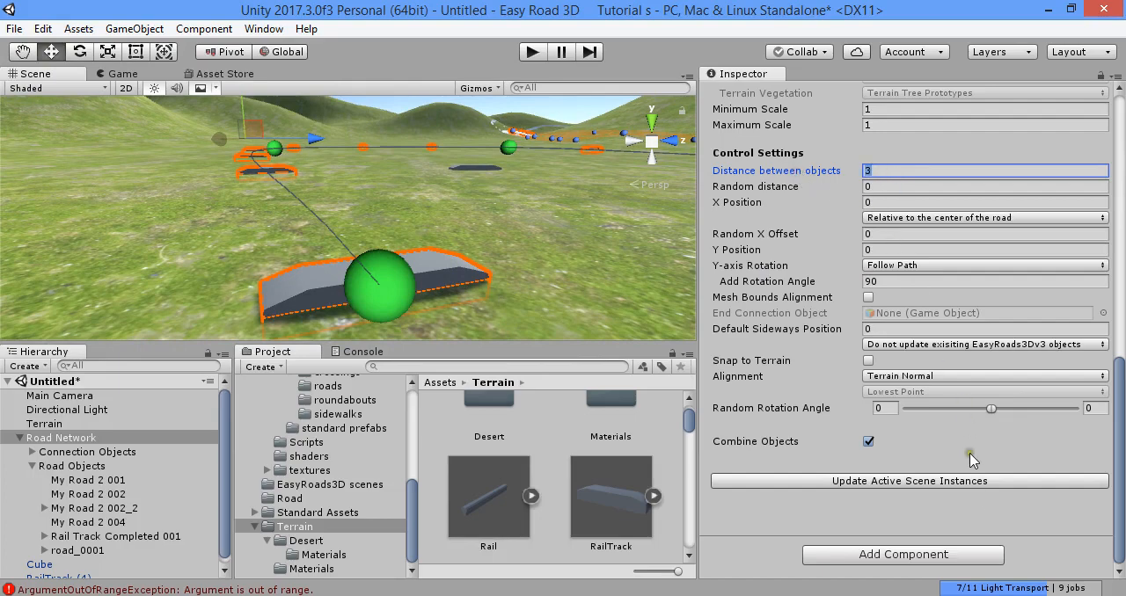
{"action": "left_click", "coordinate": [975, 482]}
{"action": "left_click_drag", "start_coordinate": [387, 220], "coordinate": [431, 196], "text": "alt"}
{"action": "right_click_drag", "start_coordinate": [432, 196], "coordinate": [393, 212]}
- Set Rail Track's distance between objects to 2 and update the active scene instances
{"action": "left_click", "coordinate": [896, 171]}
{"action": "type", "text": "2"}
{"action": "left_click", "coordinate": [1010, 481]}
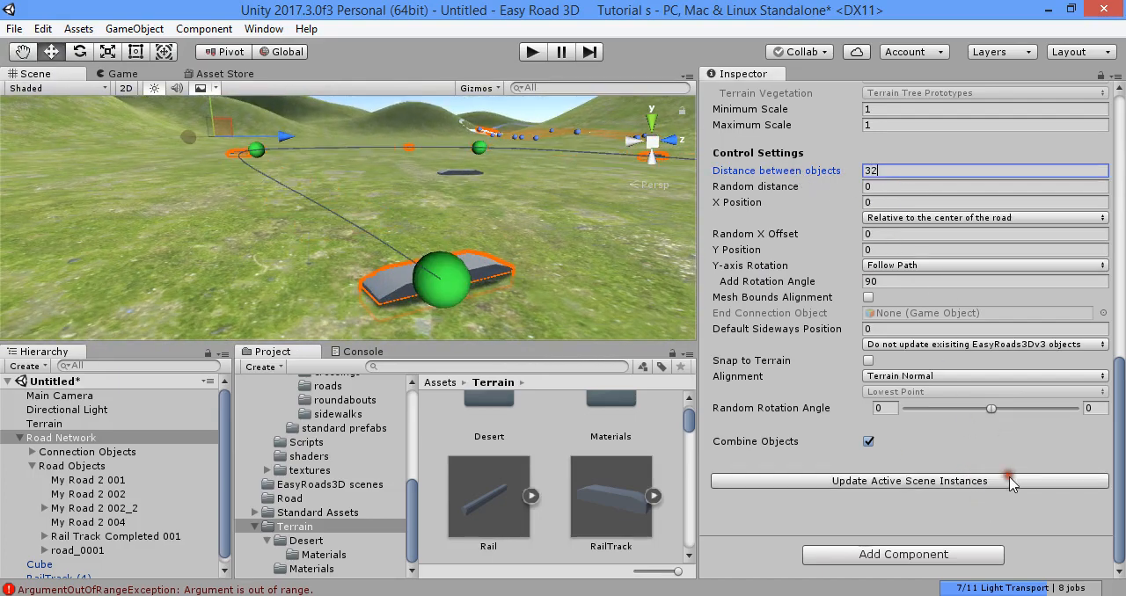
{"action": "left_click_drag", "start_coordinate": [886, 172], "coordinate": [805, 170]}
{"action": "type", "text": "2"}
{"action": "left_click", "coordinate": [1003, 480]}
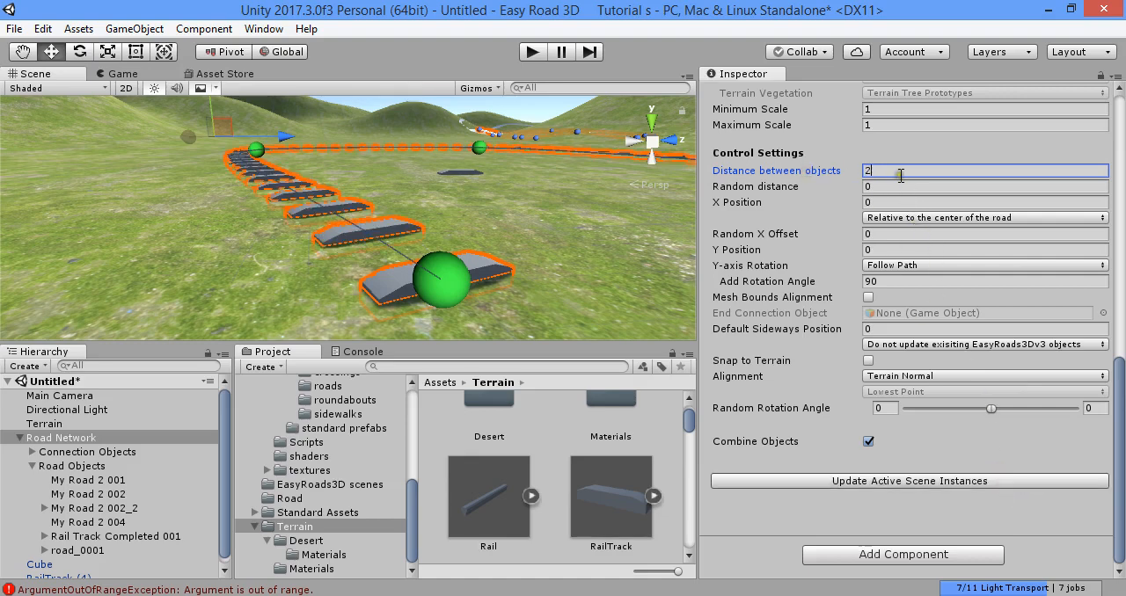
- Set Rail Track's distance between objects to 1 and update the active scene instances
{"action": "key", "text": "BackSpace"}
{"action": "type", "text": "1"}
{"action": "left_click", "coordinate": [994, 484]}
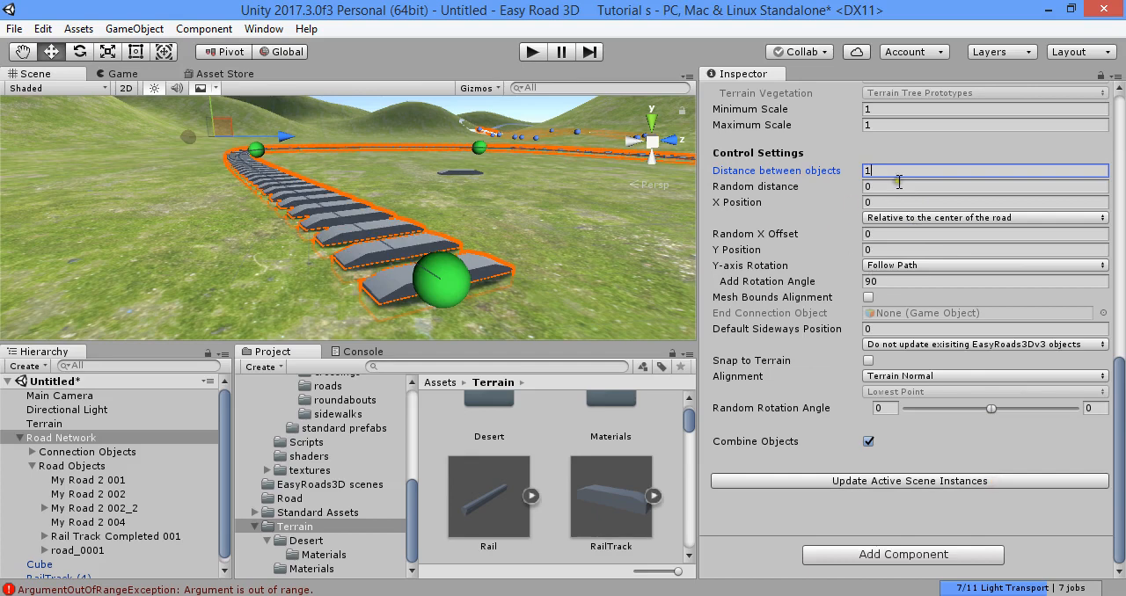
- Try a distance of .3 between the Rail Track objects and return it to 1, updating the scene instances each time
{"action": "left_click_drag", "start_coordinate": [874, 171], "coordinate": [823, 174]}
{"action": "type", "text": ".3"}
{"action": "left_click", "coordinate": [1007, 484]}
{"action": "left_click_drag", "start_coordinate": [899, 173], "coordinate": [808, 172]}
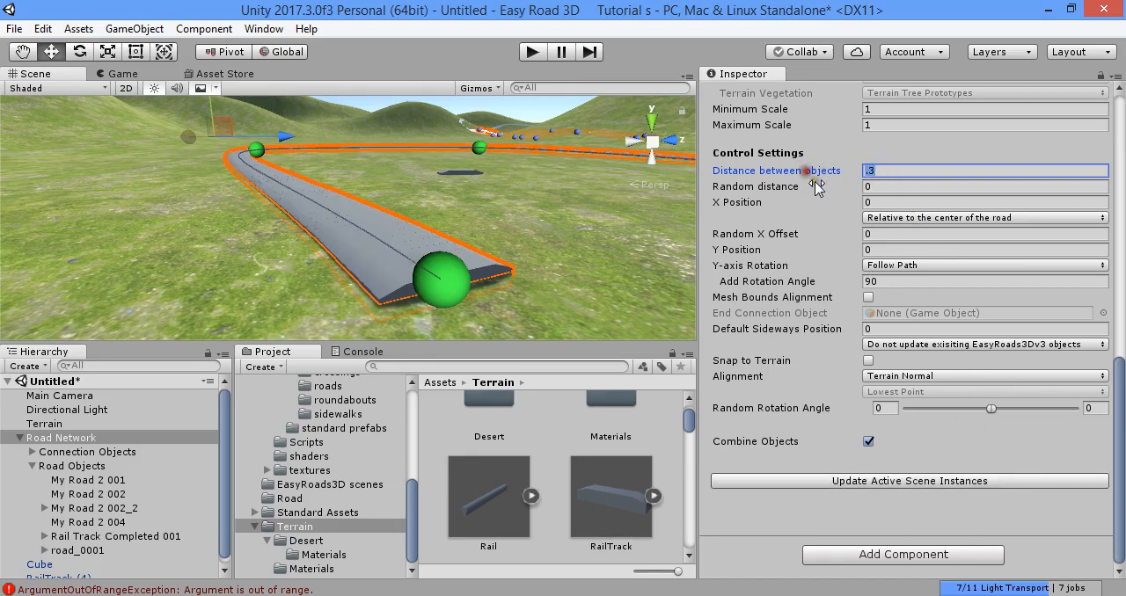
{"action": "type", "text": "1"}
{"action": "left_click", "coordinate": [1006, 479]}
- Examine the sleepers along the track up close and from above, and the road settings at its last marker
{"action": "mouse_move", "coordinate": [531, 247]}
{"action": "right_mouse_down"}
{"action": "mouse_move", "coordinate": [818, 308]}
{"action": "mouse_move", "coordinate": [809, 319]}
{"action": "mouse_move", "coordinate": [704, 289]}
{"action": "mouse_move", "coordinate": [435, 246]}
{"action": "mouse_move", "coordinate": [421, 230]}
{"action": "mouse_move", "coordinate": [450, 206]}
{"action": "mouse_move", "coordinate": [500, 207]}
{"action": "mouse_move", "coordinate": [459, 238]}
{"action": "mouse_move", "coordinate": [513, 251]}
{"action": "mouse_move", "coordinate": [436, 238]}
{"action": "mouse_move", "coordinate": [434, 215]}
{"action": "mouse_move", "coordinate": [405, 223]}
{"action": "right_mouse_up"}
{"action": "key", "text": "a"}
{"action": "key", "text": "d"}
{"action": "key", "text": "w"}
{"action": "key", "text": "s"}
{"action": "key", "text": "w"}
{"action": "key", "text": "s"}
{"action": "key", "text": "w"}
{"action": "left_click", "coordinate": [364, 244]}
{"action": "key", "text": "s"}
{"action": "left_click", "coordinate": [384, 233]}
{"action": "scroll", "coordinate": [745, 243], "scroll_direction": "up", "scroll_amount": 5}
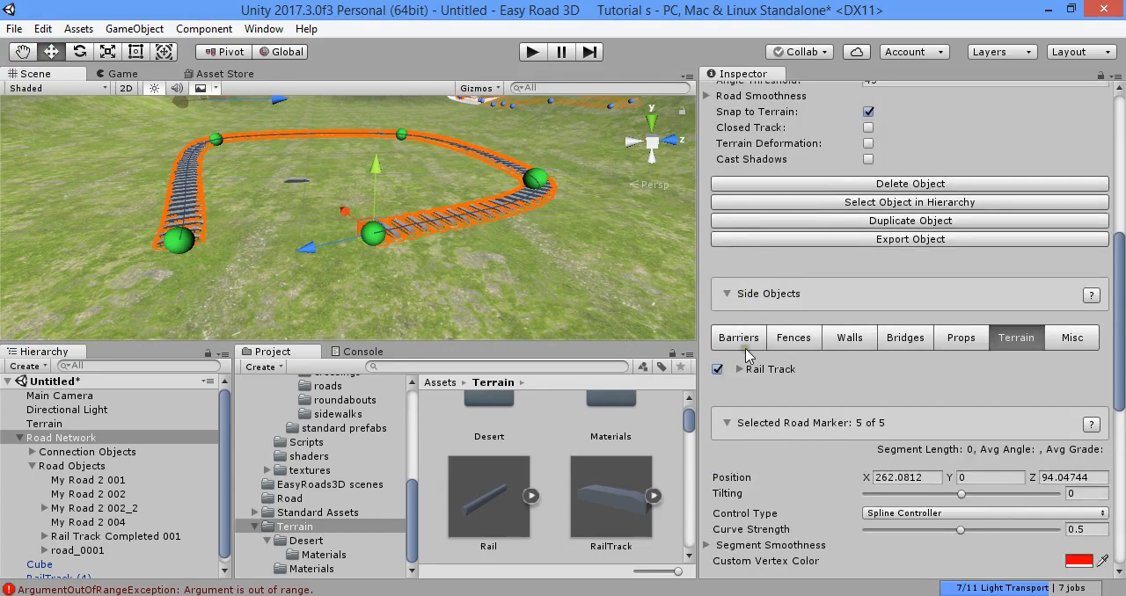
{"action": "scroll", "coordinate": [744, 317], "scroll_direction": "up", "scroll_amount": 5}
{"action": "scroll", "coordinate": [749, 169], "scroll_direction": "up", "scroll_amount": 3}
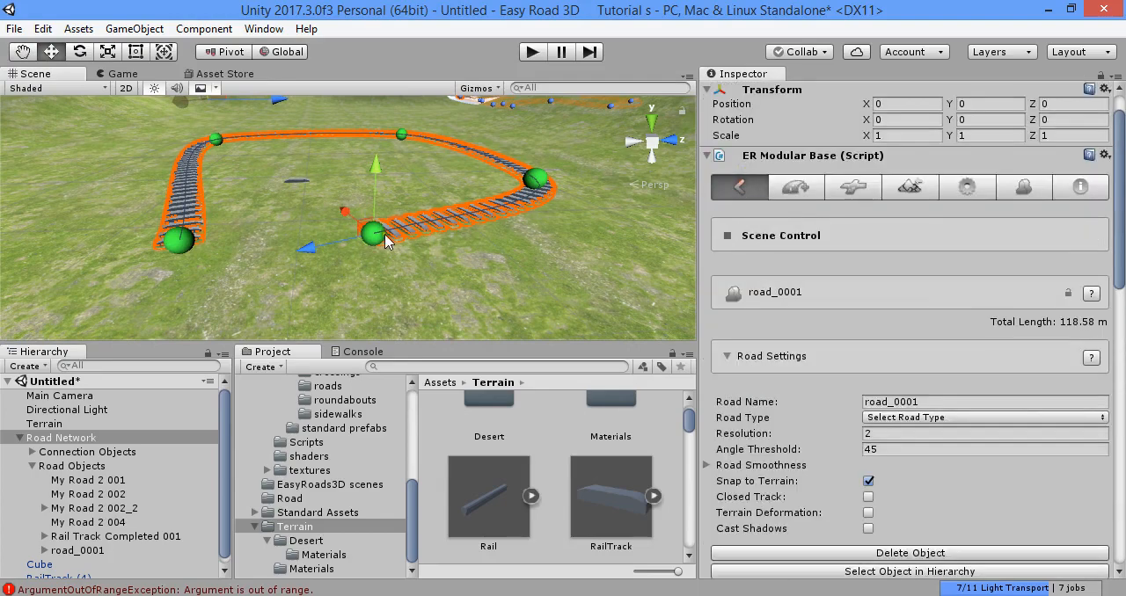
- Reposition the markers near the far end of the track to reshape its path
{"action": "left_click", "coordinate": [515, 240]}
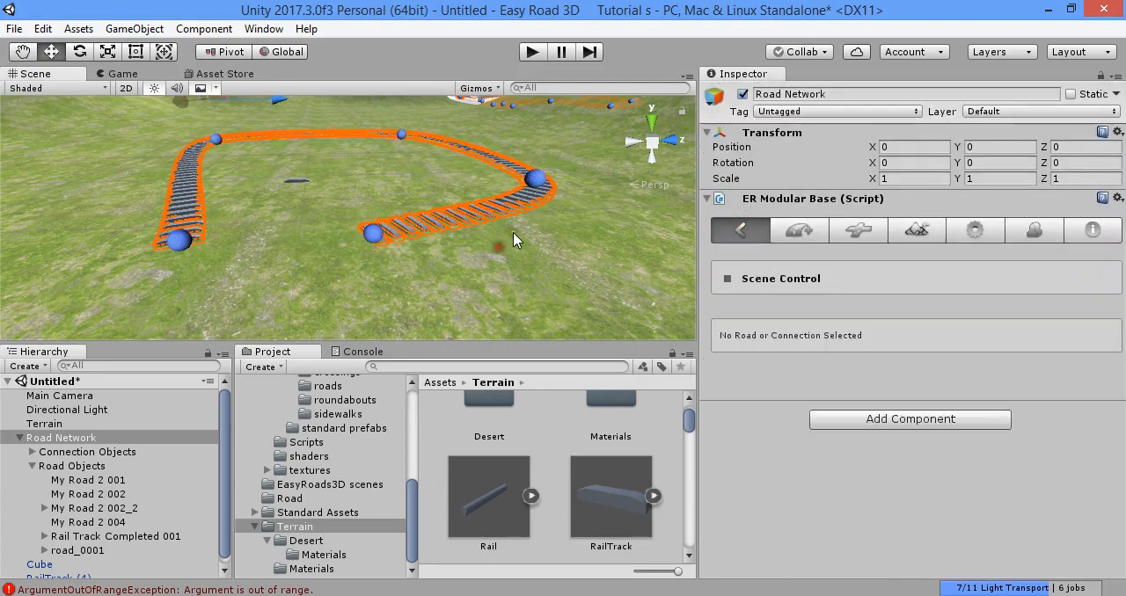
{"action": "left_click", "coordinate": [534, 180]}
{"action": "mouse_move", "coordinate": [531, 191]}
{"action": "left_mouse_down"}
{"action": "mouse_move", "coordinate": [422, 184]}
{"action": "mouse_move", "coordinate": [493, 167]}
{"action": "mouse_move", "coordinate": [616, 255]}
{"action": "mouse_move", "coordinate": [547, 255]}
{"action": "mouse_move", "coordinate": [570, 190]}
{"action": "mouse_move", "coordinate": [424, 236]}
{"action": "mouse_move", "coordinate": [420, 261]}
{"action": "mouse_move", "coordinate": [509, 301]}
{"action": "mouse_move", "coordinate": [371, 244]}
{"action": "mouse_move", "coordinate": [736, 294]}
{"action": "mouse_move", "coordinate": [764, 262]}
{"action": "left_mouse_up"}
{"action": "left_click", "coordinate": [359, 227]}
{"action": "left_click", "coordinate": [376, 230]}
{"action": "left_click", "coordinate": [371, 244]}
{"action": "left_click", "coordinate": [382, 221]}
{"action": "left_click_drag", "start_coordinate": [388, 230], "coordinate": [519, 212], "text": "alt"}
- Extend the track with four more markers curving across the terrain, to a total length of about 180 m
{"action": "left_click", "coordinate": [527, 181], "text": "shift"}
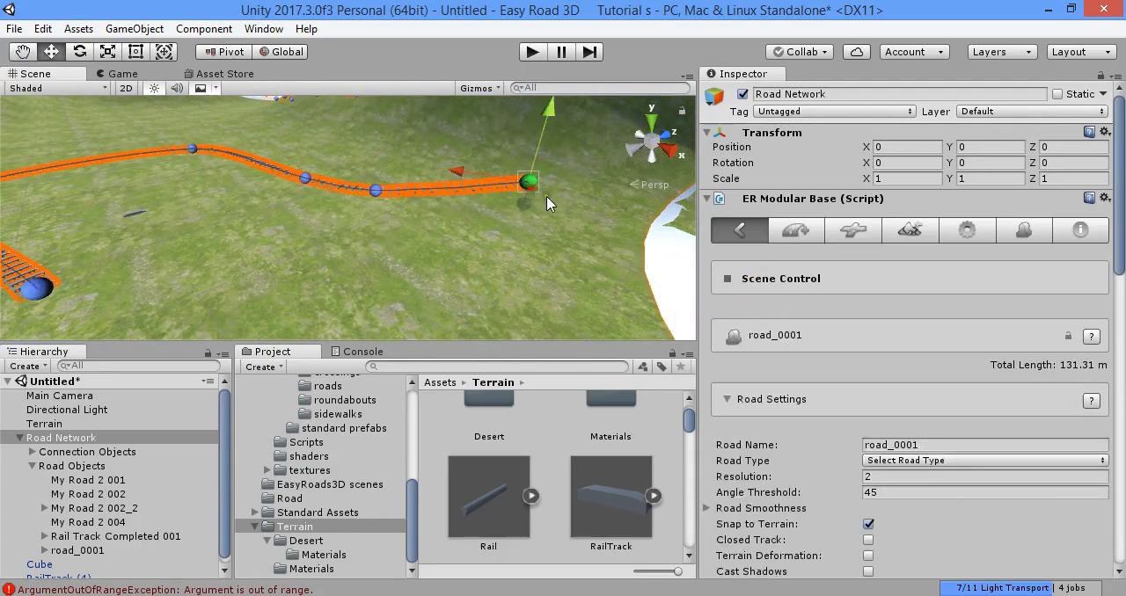
{"action": "left_click", "coordinate": [571, 227], "text": "shift"}
{"action": "left_click", "coordinate": [399, 288], "text": "shift"}
{"action": "left_click", "coordinate": [241, 230], "text": "shift"}
{"action": "key", "text": "w"}
{"action": "mouse_move", "coordinate": [393, 266]}
{"action": "right_mouse_down"}
{"action": "mouse_move", "coordinate": [587, 244]}
{"action": "mouse_move", "coordinate": [396, 238]}
{"action": "mouse_move", "coordinate": [424, 221]}
{"action": "mouse_move", "coordinate": [320, 185]}
{"action": "mouse_move", "coordinate": [314, 165]}
{"action": "mouse_move", "coordinate": [305, 171]}
{"action": "mouse_move", "coordinate": [316, 216]}
{"action": "mouse_move", "coordinate": [239, 232]}
{"action": "mouse_move", "coordinate": [360, 255]}
{"action": "mouse_move", "coordinate": [440, 230]}
{"action": "mouse_move", "coordinate": [413, 239]}
{"action": "mouse_move", "coordinate": [308, 160]}
{"action": "mouse_move", "coordinate": [304, 218]}
{"action": "mouse_move", "coordinate": [321, 211]}
{"action": "right_mouse_up"}
{"action": "key", "text": "s"}
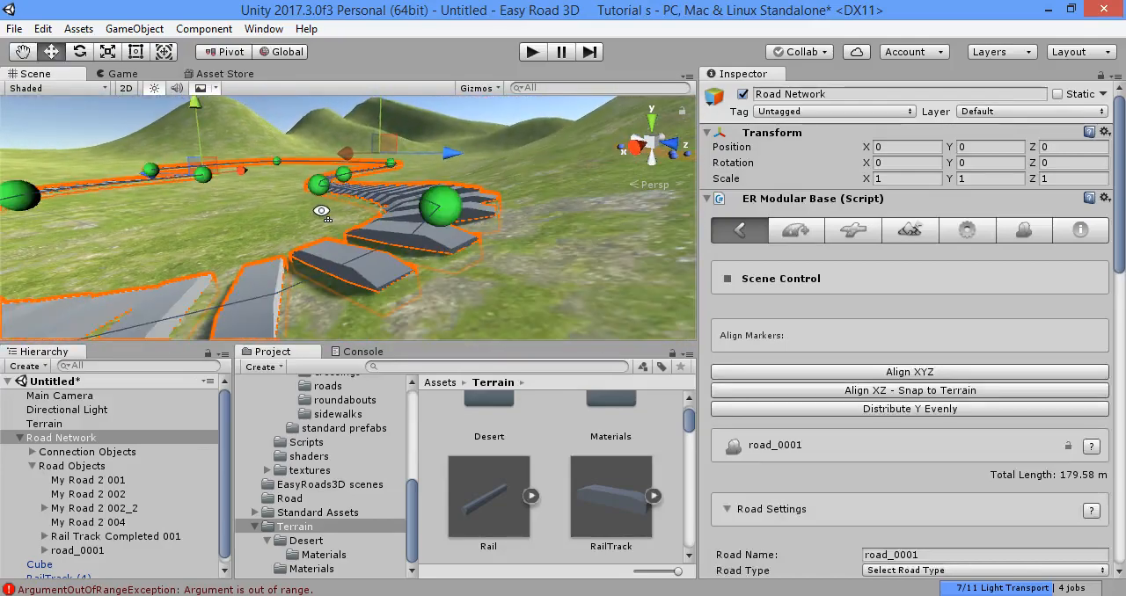
- Create a new side object in the Side Object Manager with the category Terrain
{"action": "left_click", "coordinate": [1025, 233]}
{"action": "right_click_drag", "start_coordinate": [528, 210], "coordinate": [528, 247]}
{"action": "right_click_drag", "start_coordinate": [398, 204], "coordinate": [426, 251]}
{"action": "scroll", "coordinate": [947, 293], "scroll_direction": "down", "scroll_amount": 3}
{"action": "scroll", "coordinate": [947, 293], "scroll_direction": "down", "scroll_amount": 2}
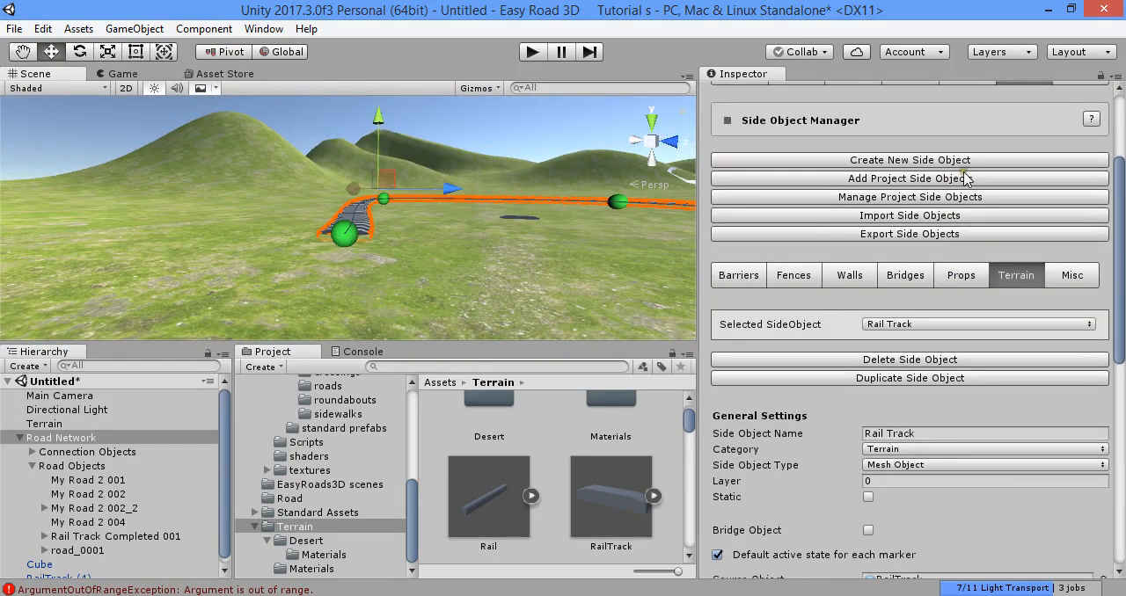
{"action": "left_click", "coordinate": [965, 161]}
{"action": "scroll", "coordinate": [938, 322], "scroll_direction": "down", "scroll_amount": 5}
{"action": "left_click", "coordinate": [933, 291]}
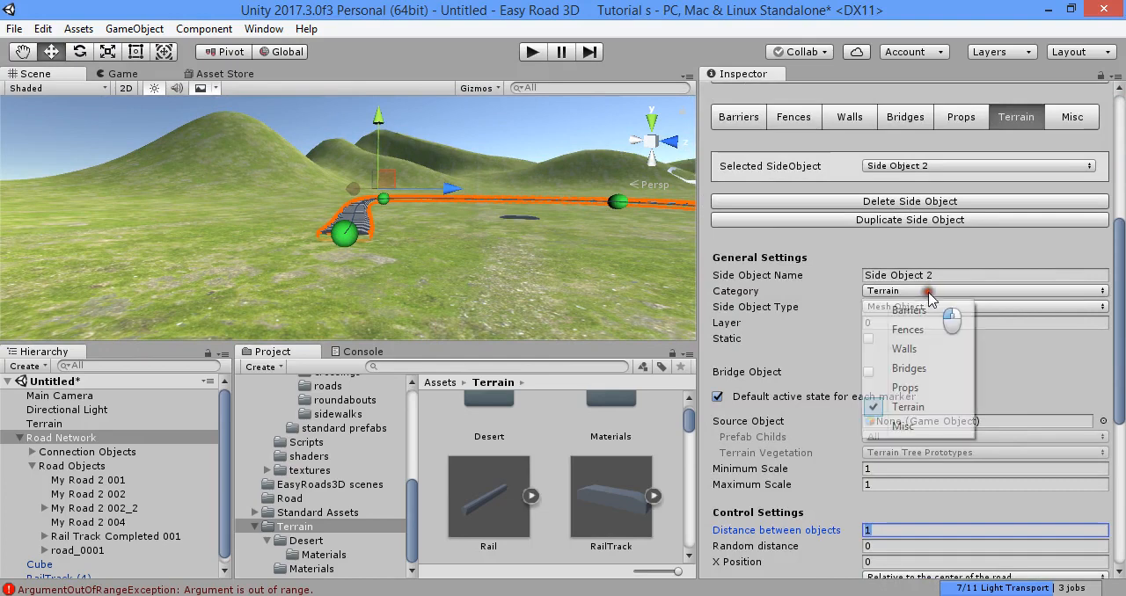
{"action": "left_click", "coordinate": [906, 408]}
- Name the new side object "Rail Right"
{"action": "left_click", "coordinate": [956, 277]}
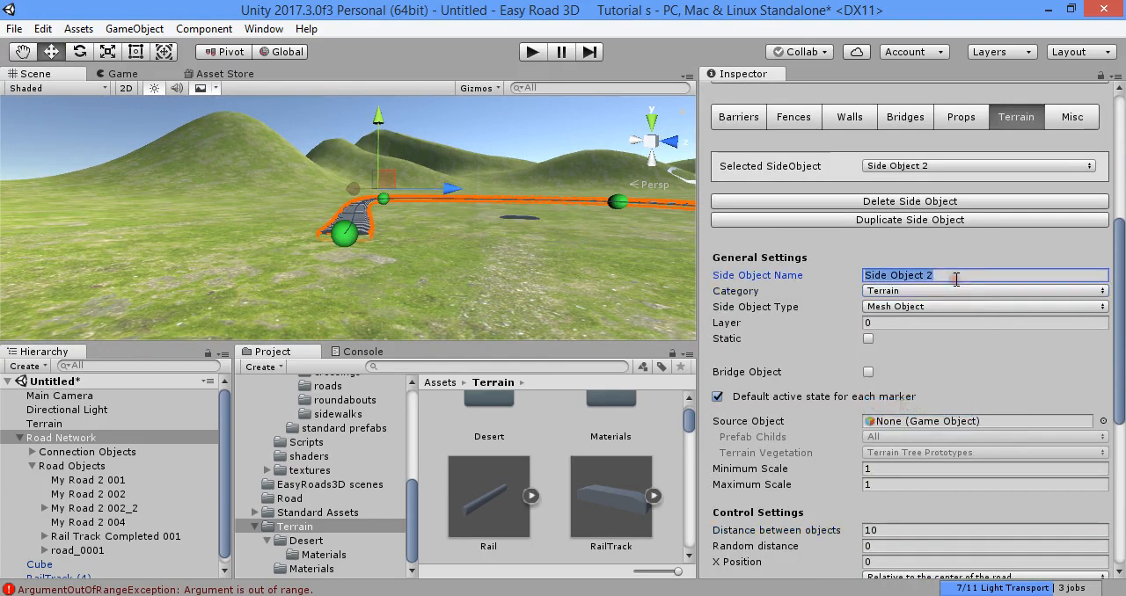
{"action": "type", "text": "Rail "}
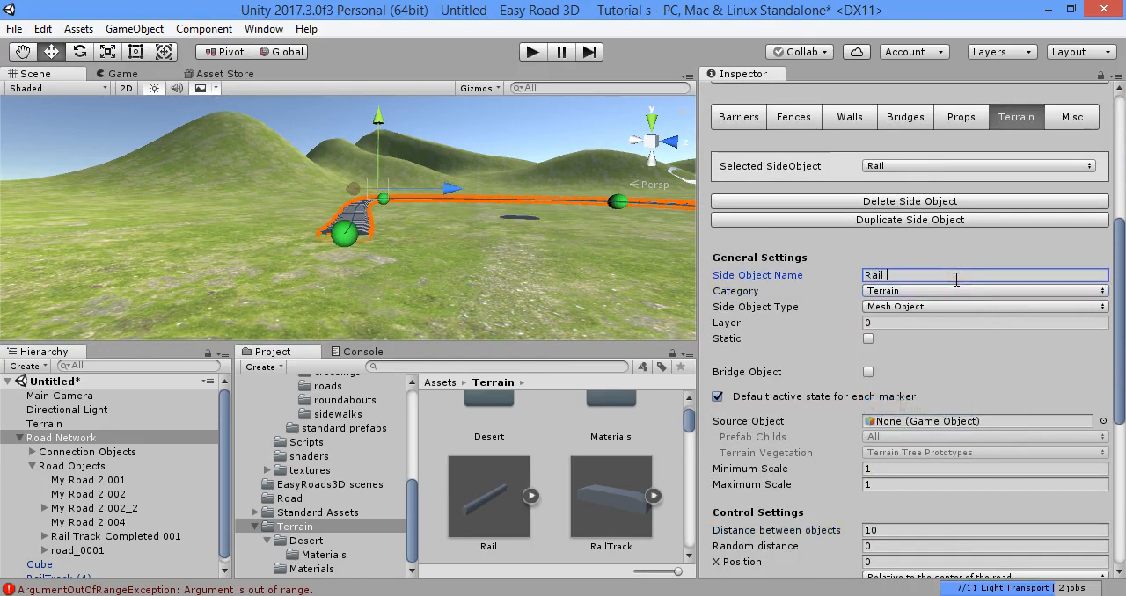
{"action": "type", "text": "Right"}
{"action": "key", "text": "w"}
{"action": "right_click_drag", "start_coordinate": [405, 232], "coordinate": [407, 290]}
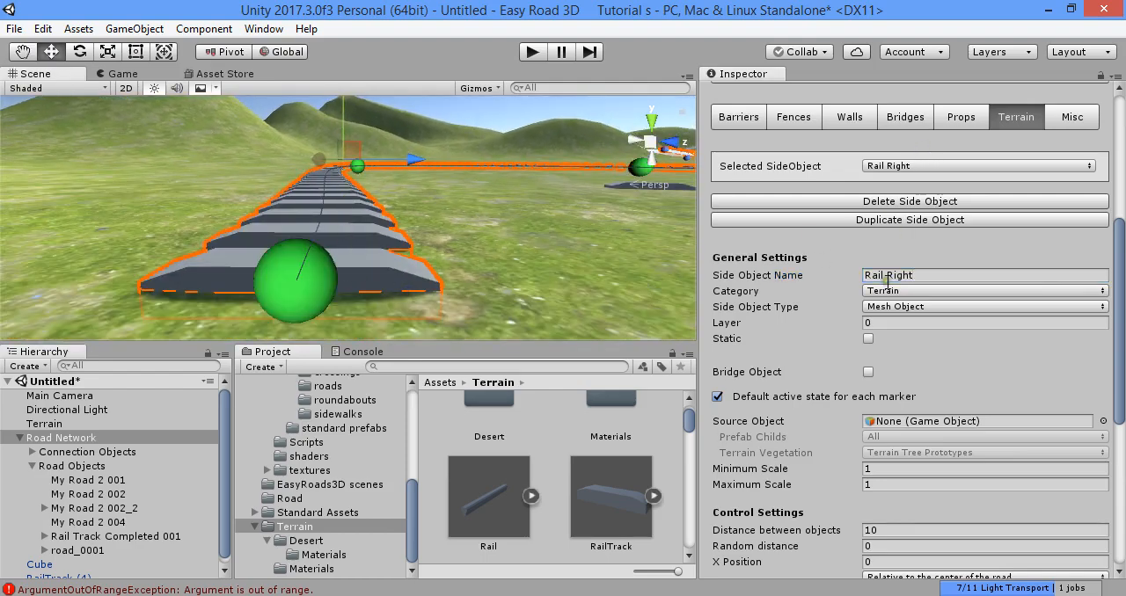
- Reselect the Road Network and try to assign the Rail model as the side object's source object
{"action": "scroll", "coordinate": [889, 279], "scroll_direction": "down", "scroll_amount": 3}
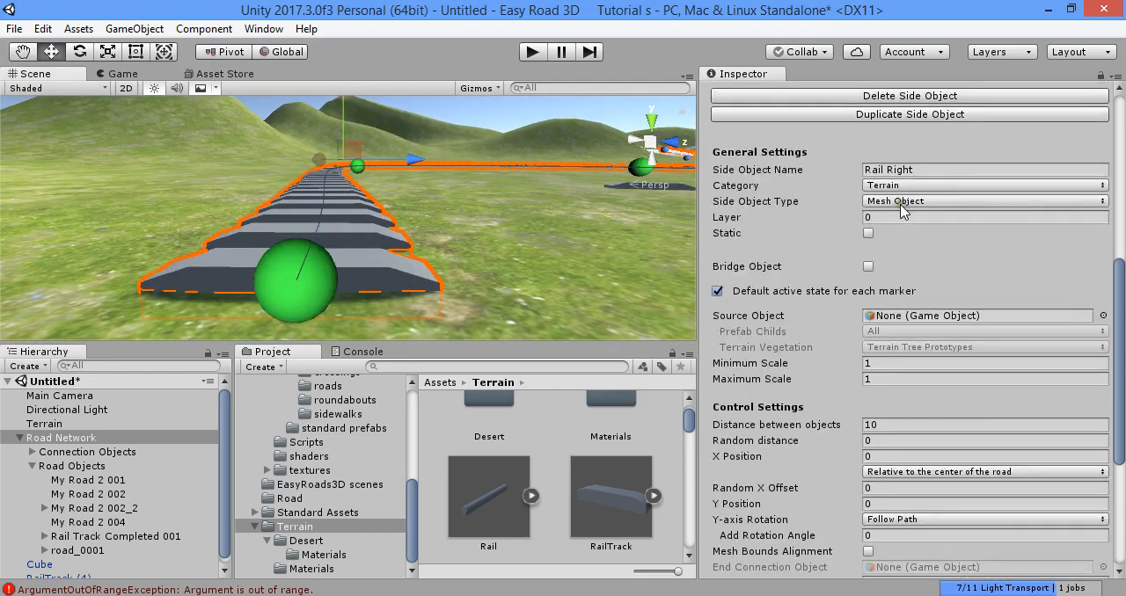
{"action": "left_click", "coordinate": [881, 315]}
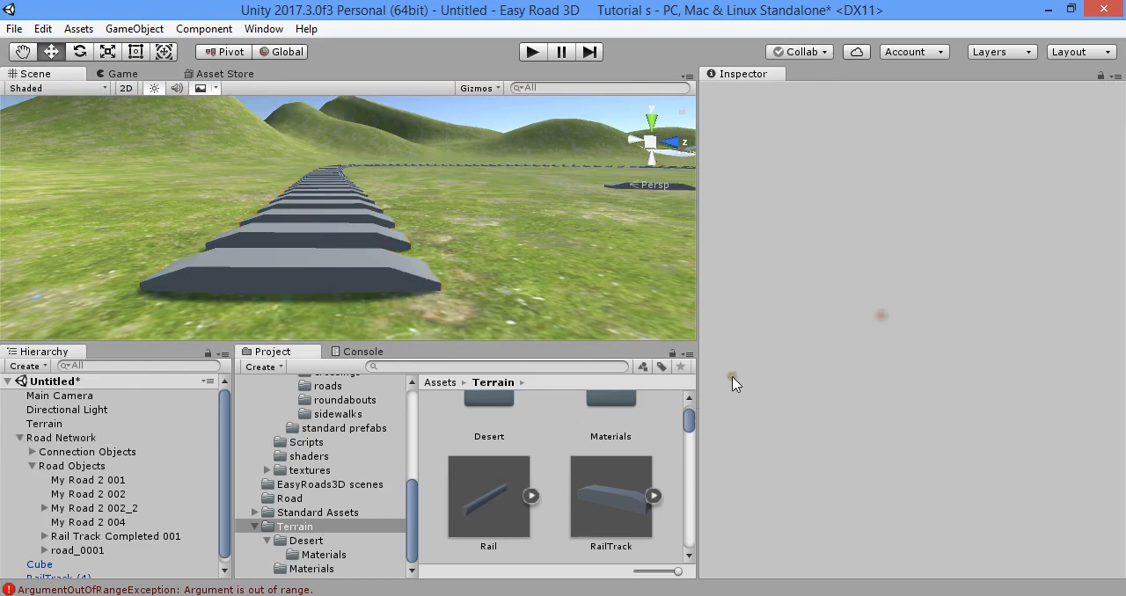
{"action": "left_click", "coordinate": [137, 437]}
{"action": "scroll", "coordinate": [844, 329], "scroll_direction": "down", "scroll_amount": 10}
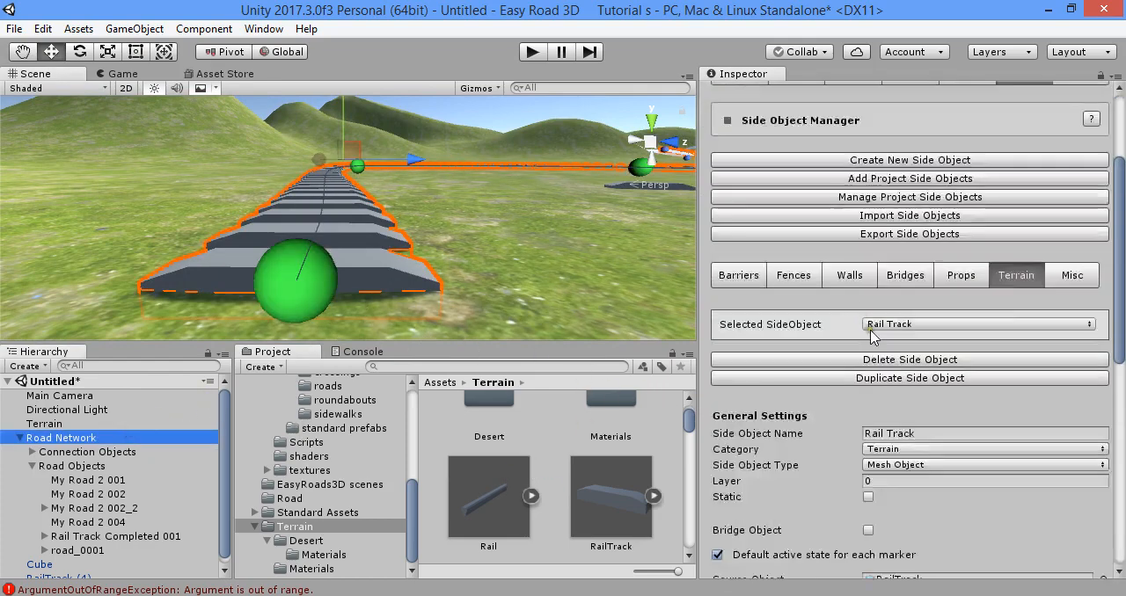
{"action": "left_click_drag", "start_coordinate": [500, 495], "coordinate": [805, 398]}
- Choose Rail Right as the selected side object in the Side Object Manager
{"action": "scroll", "coordinate": [893, 370], "scroll_direction": "up", "scroll_amount": 3}
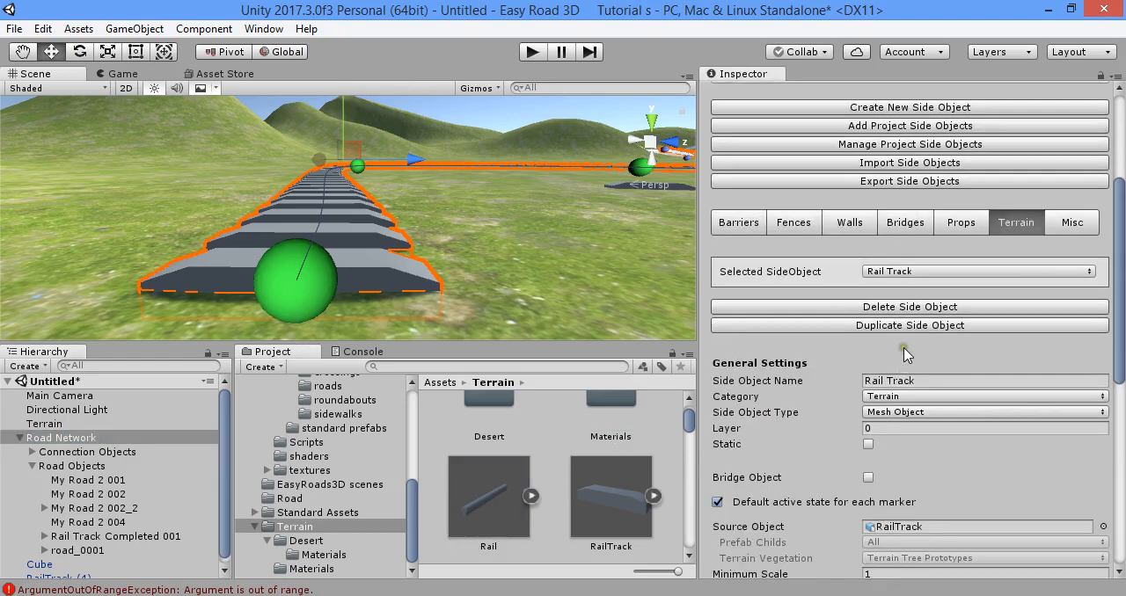
{"action": "scroll", "coordinate": [940, 297], "scroll_direction": "down", "scroll_amount": 3}
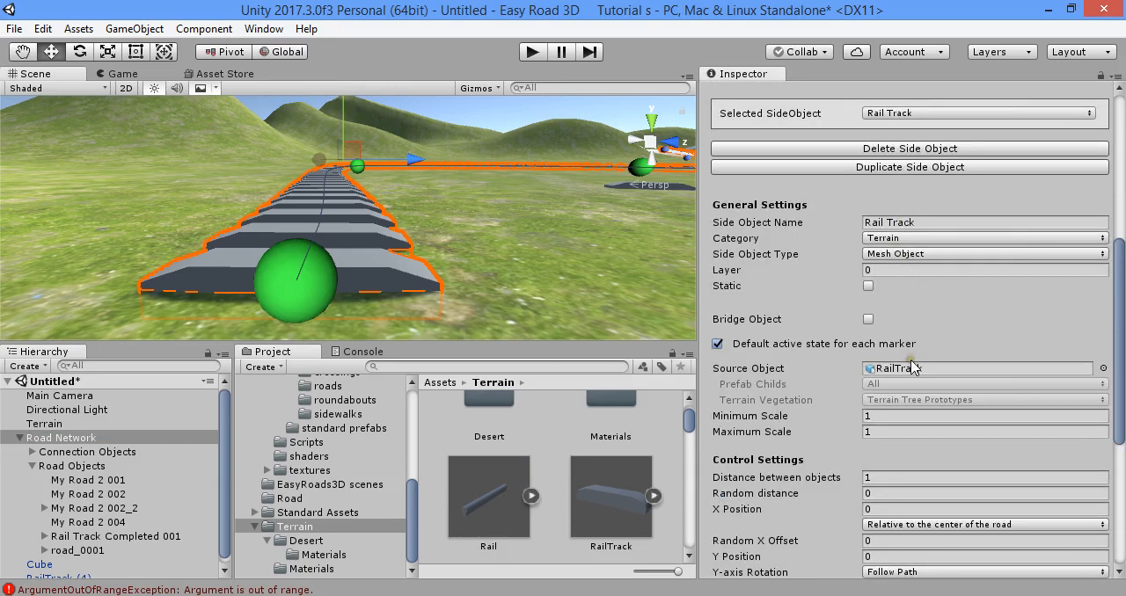
{"action": "scroll", "coordinate": [913, 368], "scroll_direction": "up", "scroll_amount": 1}
{"action": "left_click", "coordinate": [912, 166]}
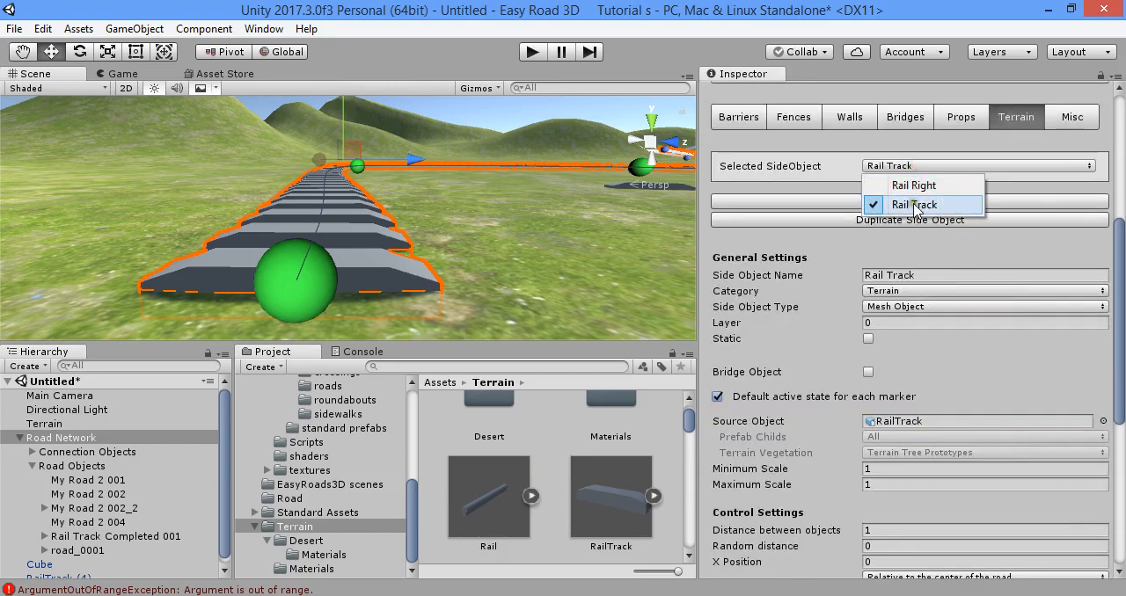
{"action": "left_click", "coordinate": [911, 186]}
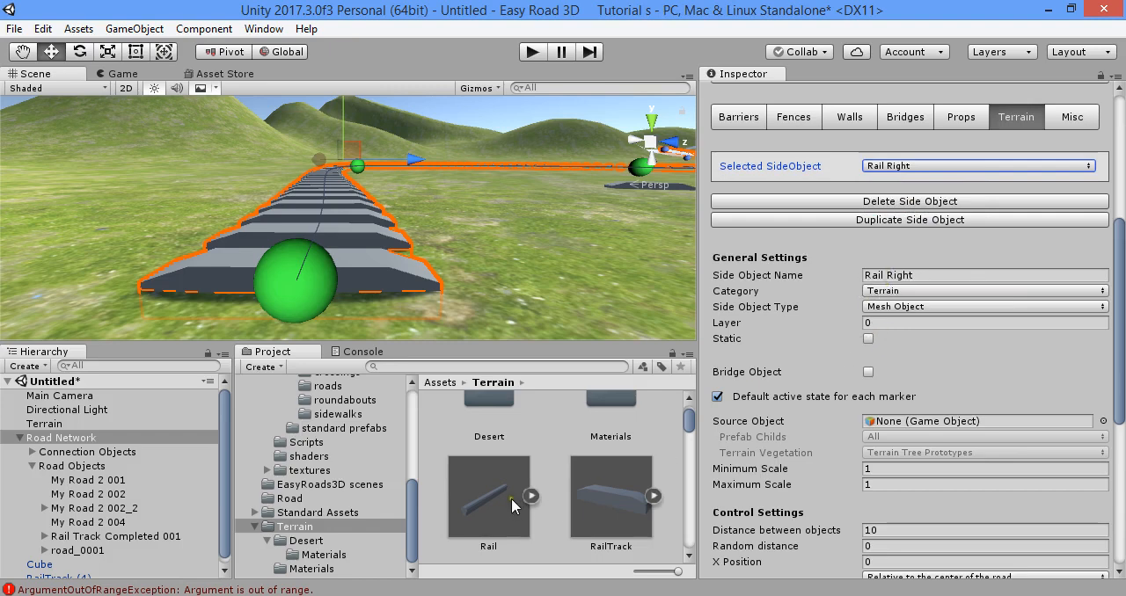
- Assign the Rail model from the Terrain folder as the source object of the Rail Right side object
{"action": "left_click_drag", "start_coordinate": [511, 499], "coordinate": [906, 424]}
{"action": "scroll", "coordinate": [826, 426], "scroll_direction": "down", "scroll_amount": 1}
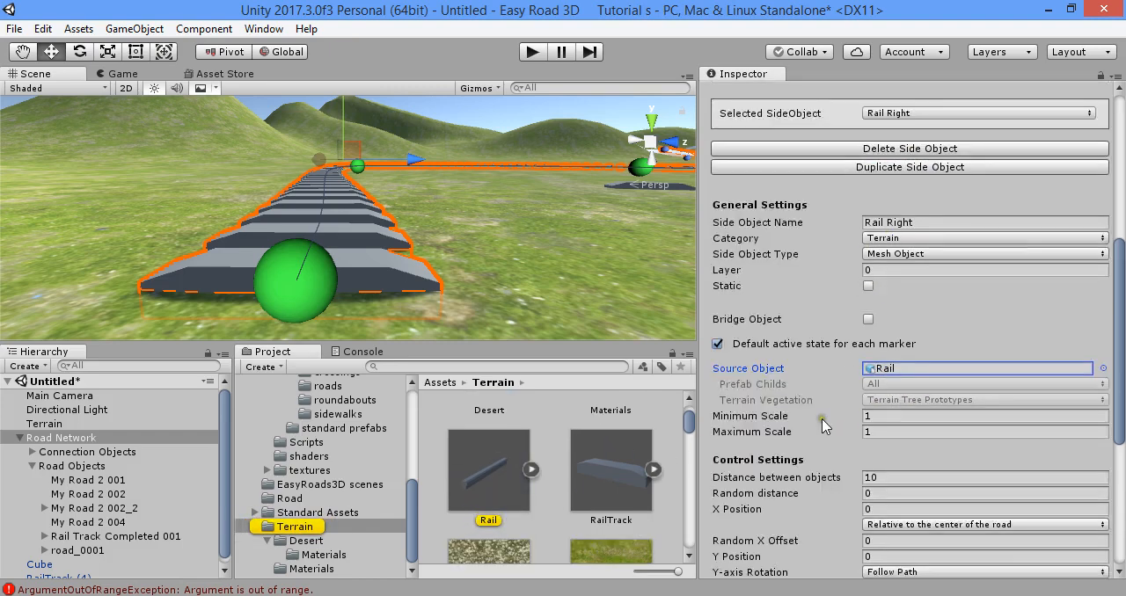
{"action": "scroll", "coordinate": [825, 426], "scroll_direction": "down", "scroll_amount": 6}
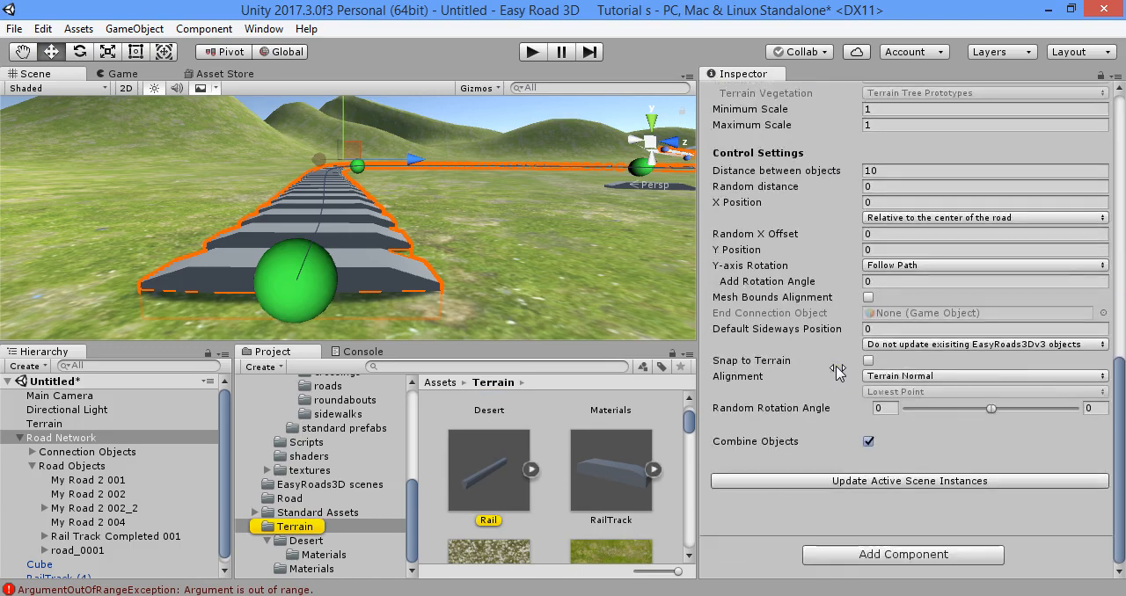
{"action": "scroll", "coordinate": [837, 374], "scroll_direction": "up", "scroll_amount": 8}
- Select the first marker of road_0001 in the scene and activate the Rail Right side object for that road
{"action": "left_click", "coordinate": [744, 230]}
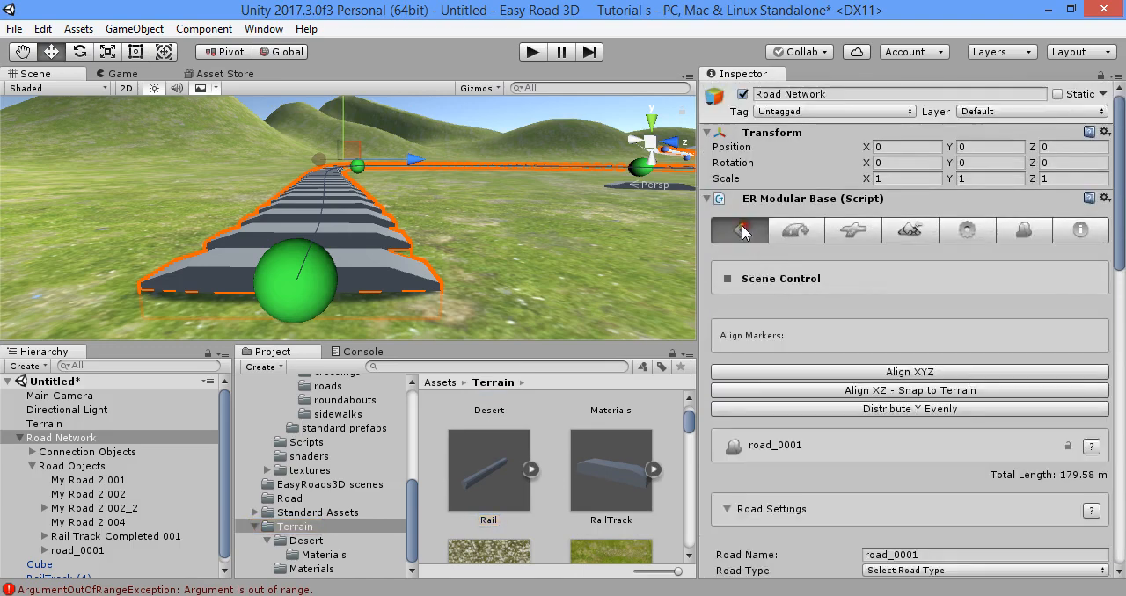
{"action": "left_click", "coordinate": [1019, 230]}
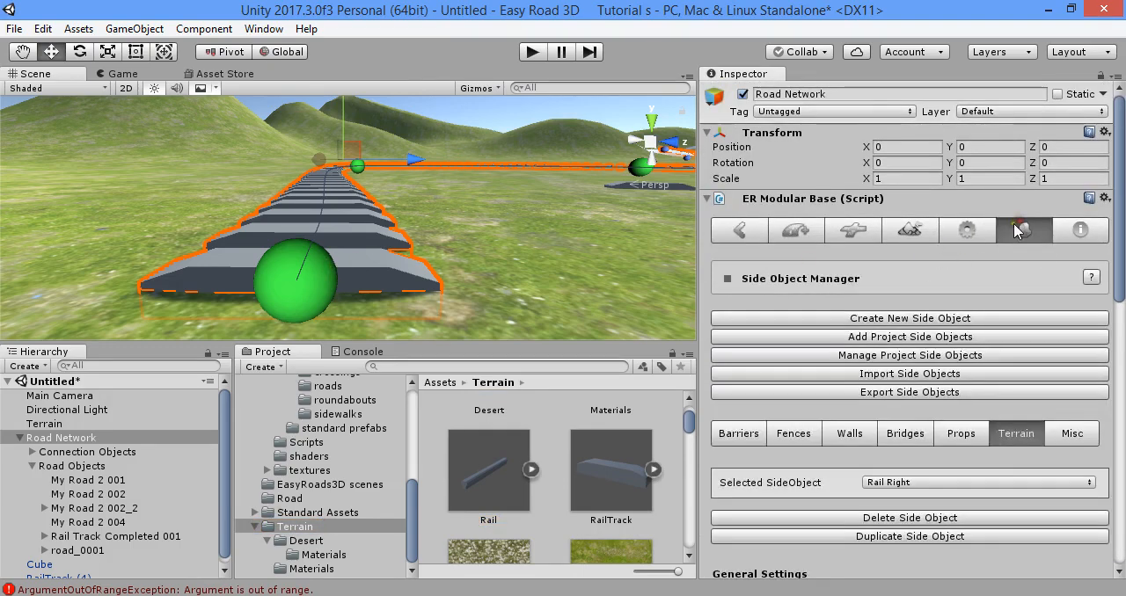
{"action": "left_click", "coordinate": [744, 231]}
{"action": "scroll", "coordinate": [762, 343], "scroll_direction": "down", "scroll_amount": 3}
{"action": "scroll", "coordinate": [762, 343], "scroll_direction": "down", "scroll_amount": 3}
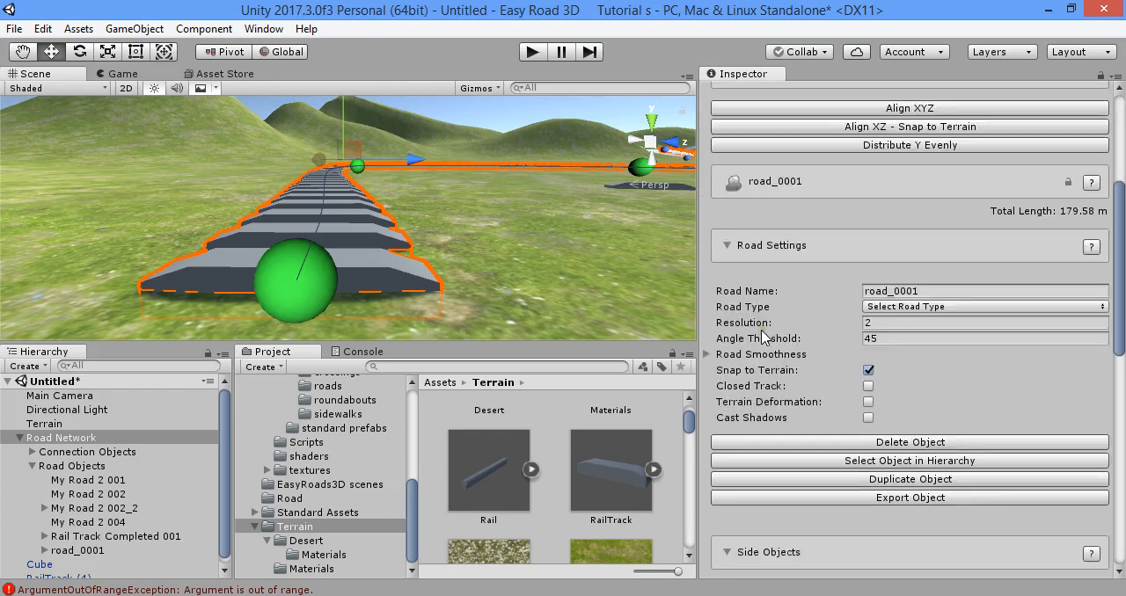
{"action": "scroll", "coordinate": [762, 343], "scroll_direction": "up", "scroll_amount": 5}
{"action": "left_click", "coordinate": [309, 262]}
{"action": "scroll", "coordinate": [745, 329], "scroll_direction": "down", "scroll_amount": 8}
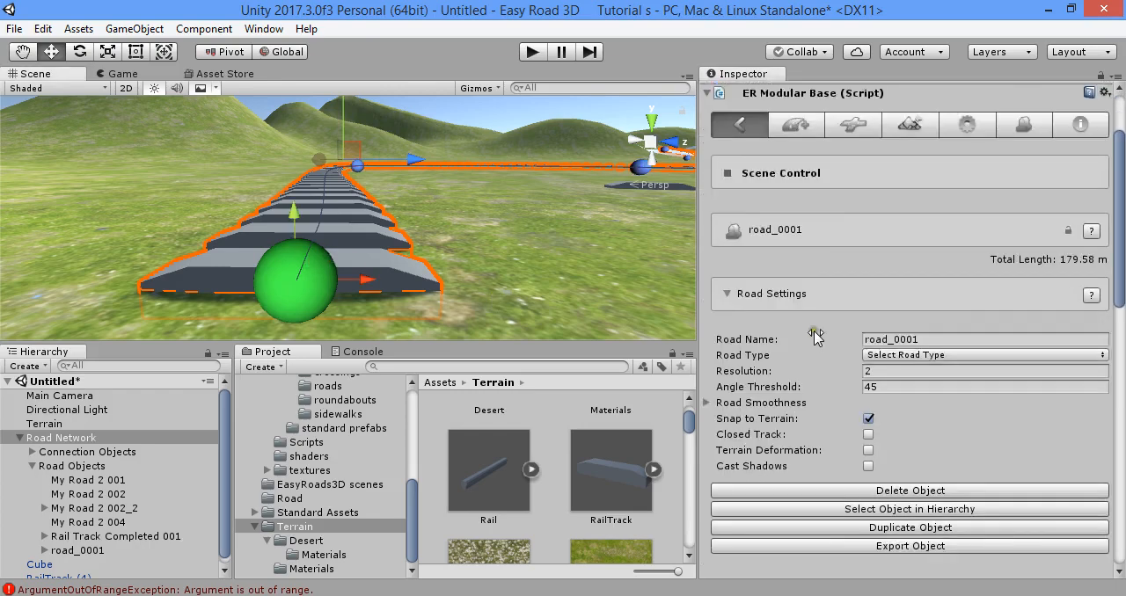
{"action": "left_click", "coordinate": [717, 323]}
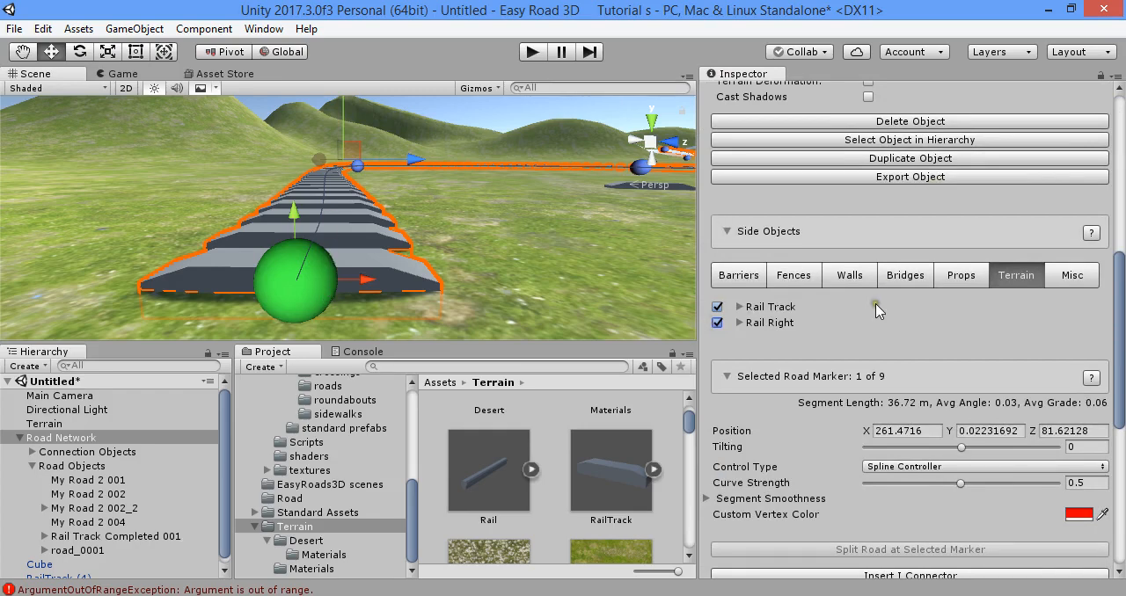
- Return to the Side Object Manager and keep Rail Right as the selected side object
{"action": "scroll", "coordinate": [880, 325], "scroll_direction": "up", "scroll_amount": 10}
{"action": "left_click", "coordinate": [1021, 229]}
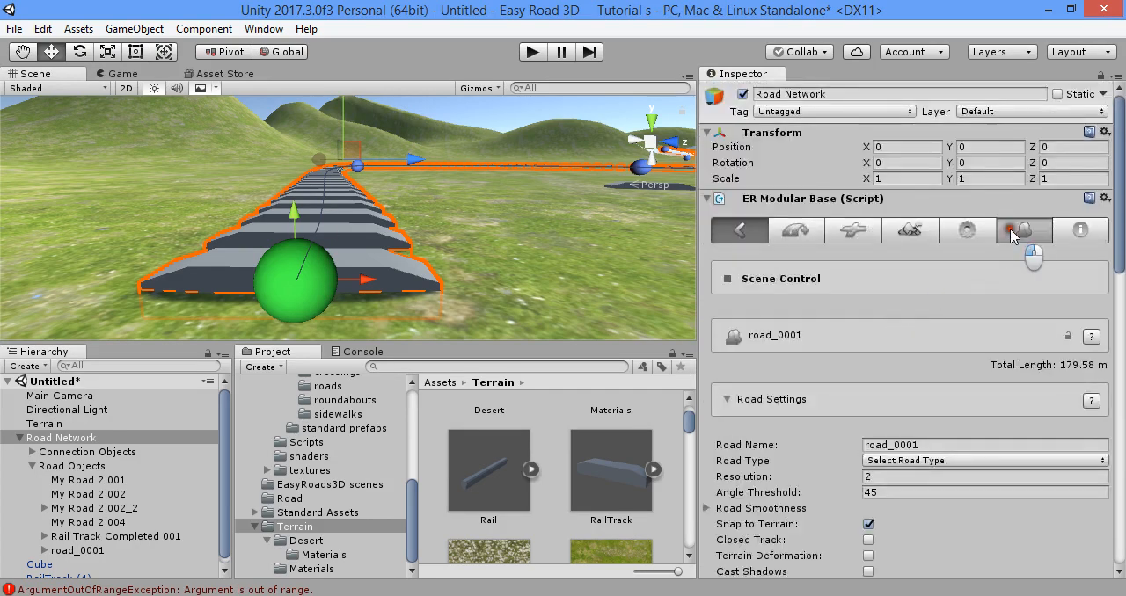
{"action": "scroll", "coordinate": [955, 295], "scroll_direction": "down", "scroll_amount": 3}
{"action": "scroll", "coordinate": [954, 295], "scroll_direction": "down", "scroll_amount": 2}
{"action": "left_click", "coordinate": [898, 167]}
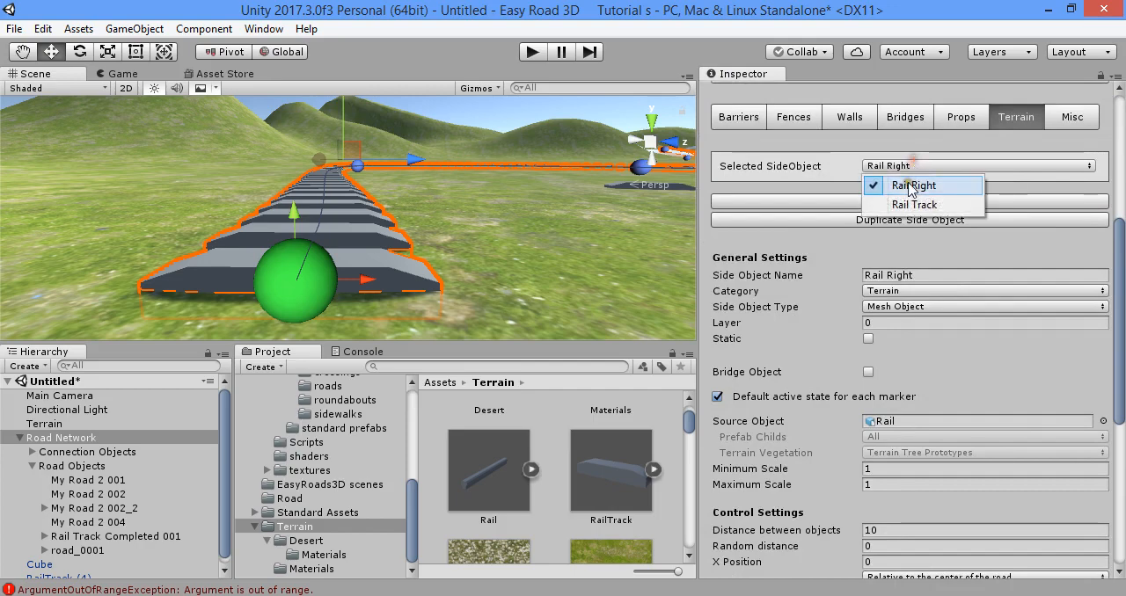
{"action": "left_click", "coordinate": [908, 183]}
- Set Rail Right's Y Position to 2 and update the active scene instances
{"action": "scroll", "coordinate": [849, 352], "scroll_direction": "down", "scroll_amount": 3}
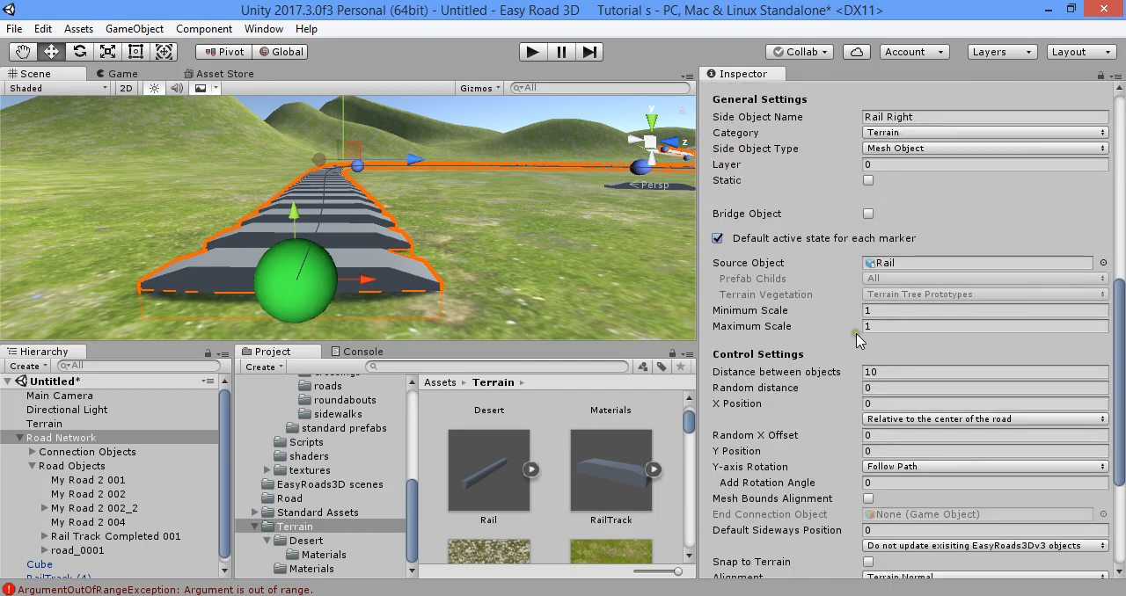
{"action": "left_click_drag", "start_coordinate": [426, 300], "coordinate": [503, 291], "text": "alt"}
{"action": "right_click_drag", "start_coordinate": [503, 290], "coordinate": [460, 291]}
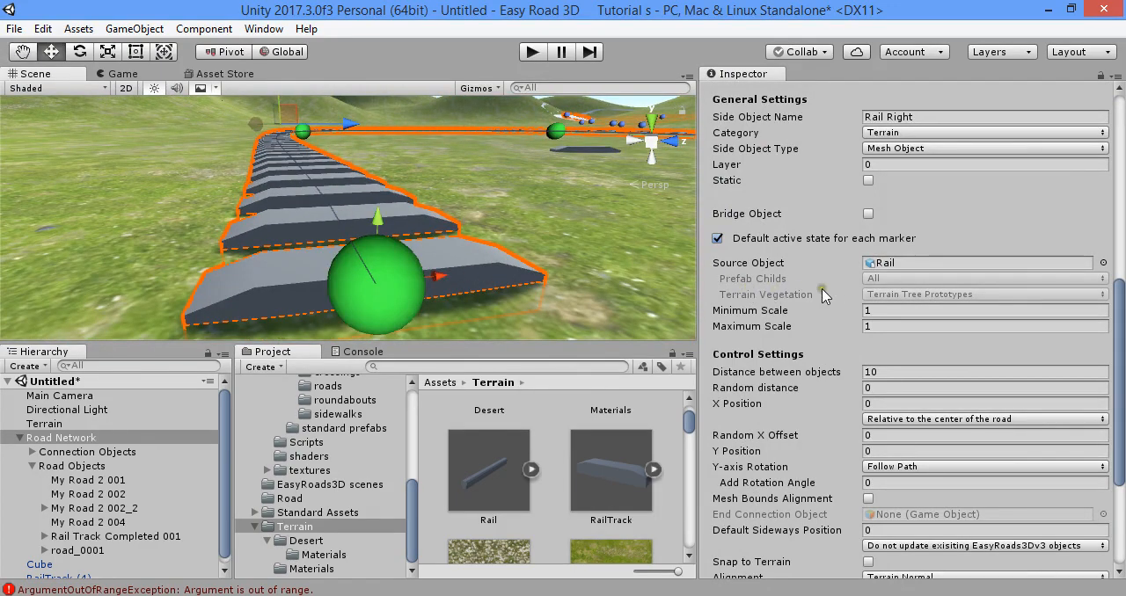
{"action": "scroll", "coordinate": [822, 295], "scroll_direction": "down", "scroll_amount": 3}
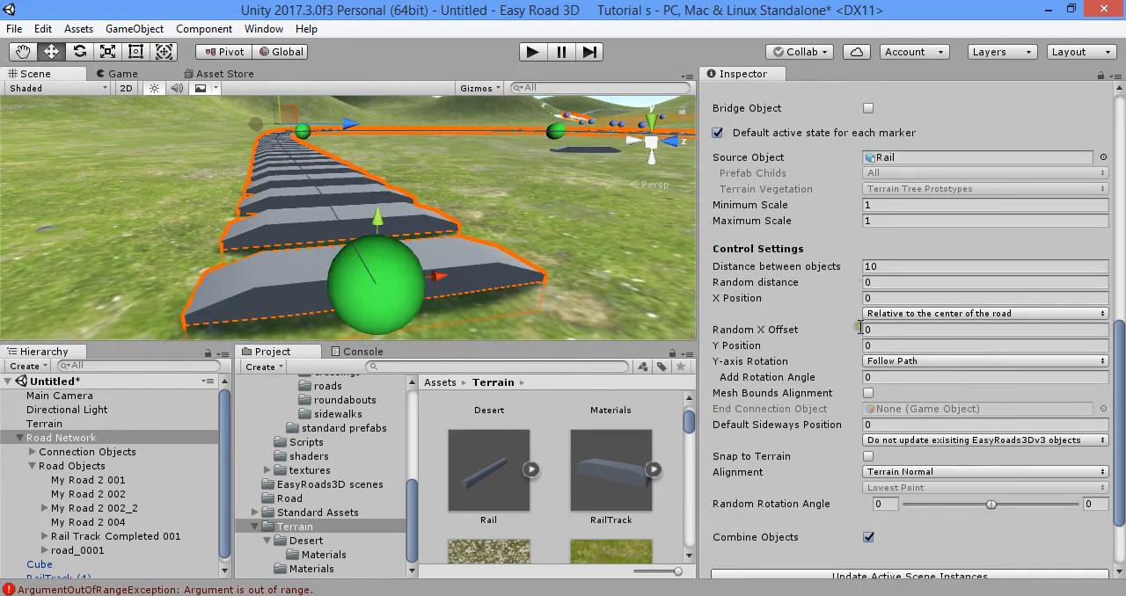
{"action": "left_click", "coordinate": [881, 342]}
{"action": "type", "text": "2"}
{"action": "scroll", "coordinate": [958, 512], "scroll_direction": "down", "scroll_amount": 3}
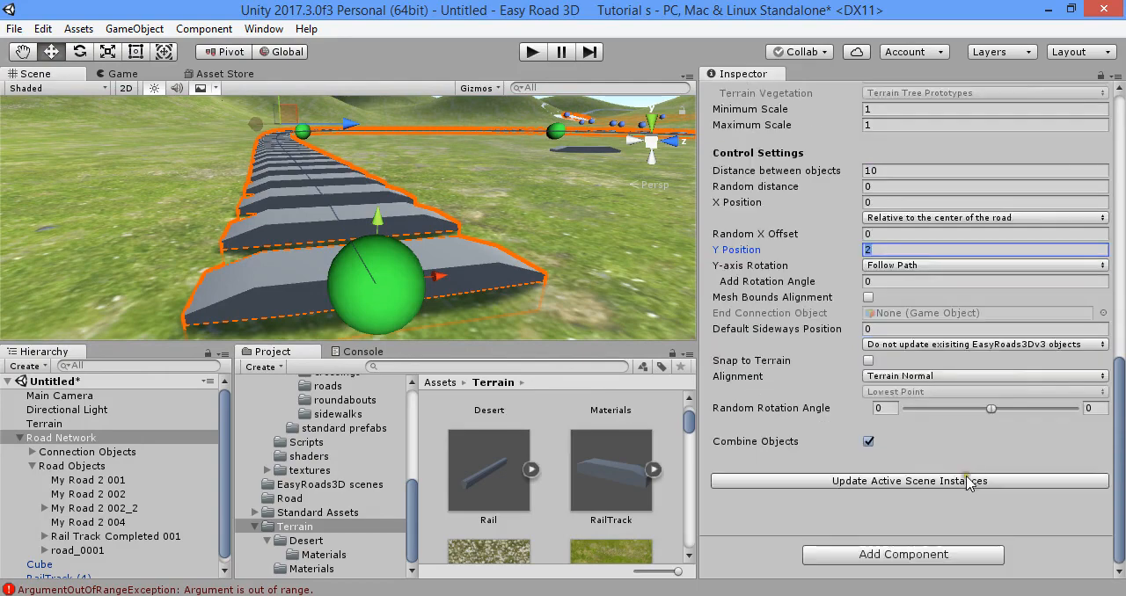
{"action": "left_click", "coordinate": [975, 475]}
{"action": "right_click_drag", "start_coordinate": [521, 257], "coordinate": [491, 222]}
{"action": "key", "text": "s"}
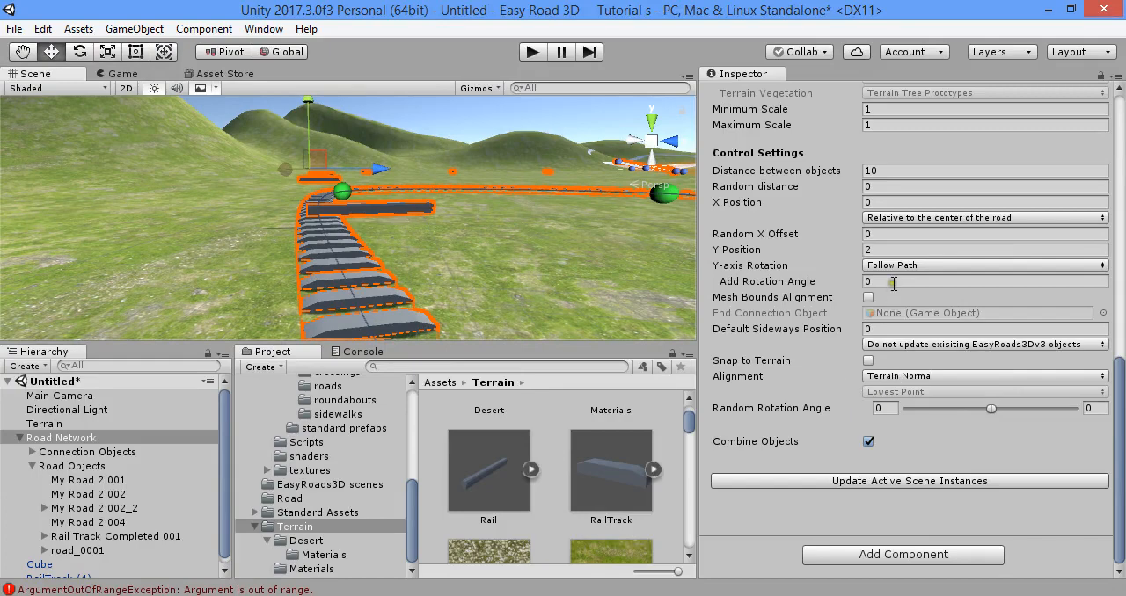
- Lower Rail Right's Y Position to 0.1 and update the active scene instances
{"action": "left_click", "coordinate": [887, 251]}
{"action": "type", "text": "0.1"}
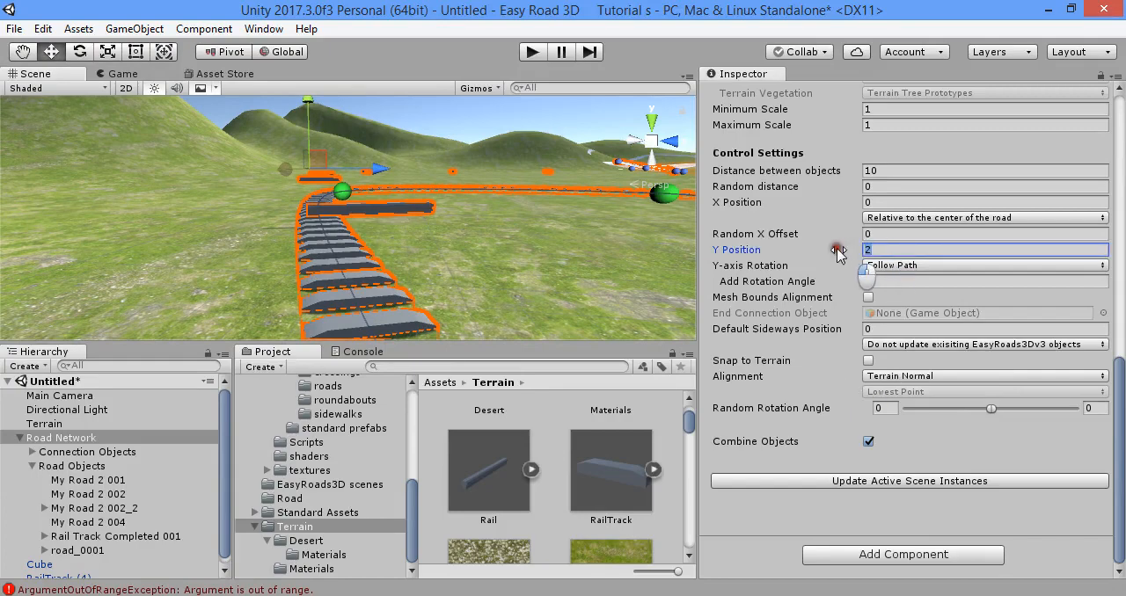
{"action": "key", "text": "Return"}
{"action": "left_click", "coordinate": [1012, 481]}
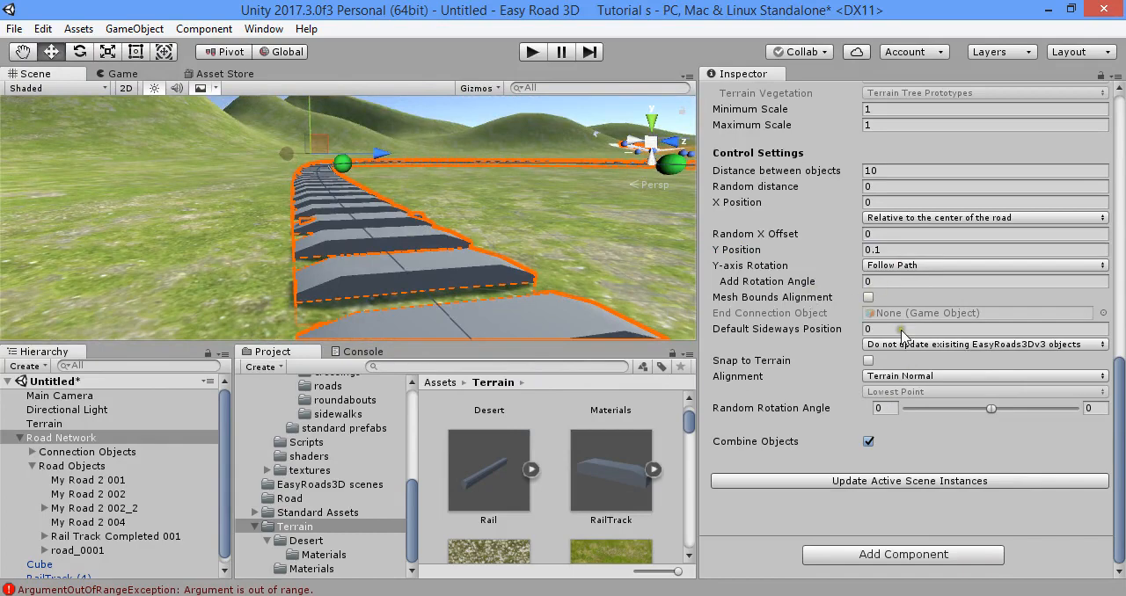
- Raise Rail Right's Y Position to 0.2 and update the active scene instances
{"action": "left_click", "coordinate": [896, 253]}
{"action": "type", "text": ".2"}
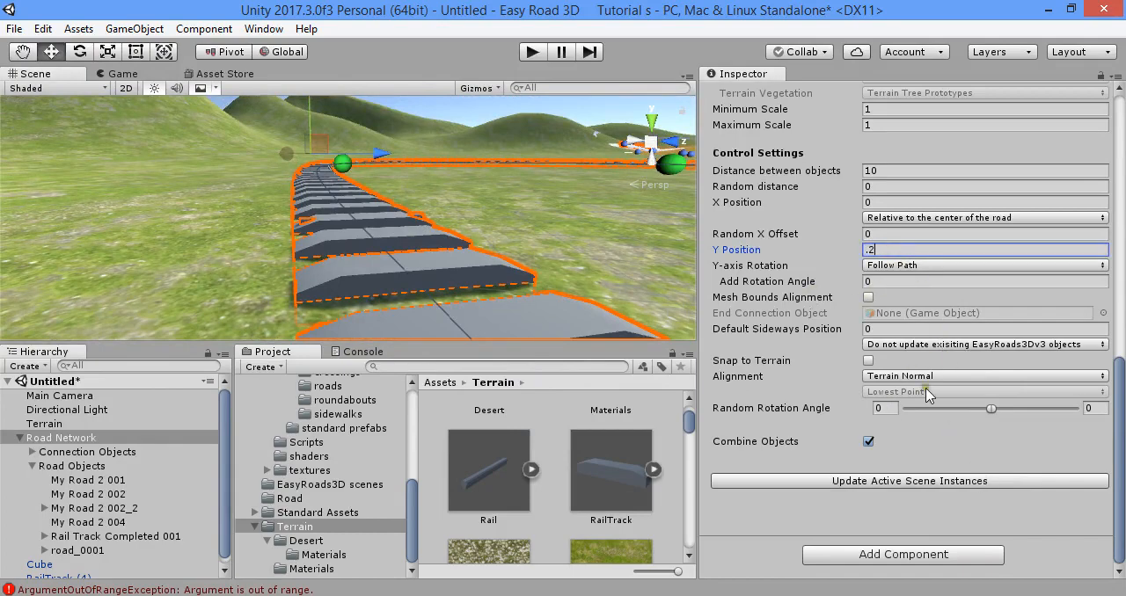
{"action": "key", "text": "Return"}
{"action": "left_click", "coordinate": [974, 481]}
{"action": "right_click_drag", "start_coordinate": [519, 232], "coordinate": [625, 283]}
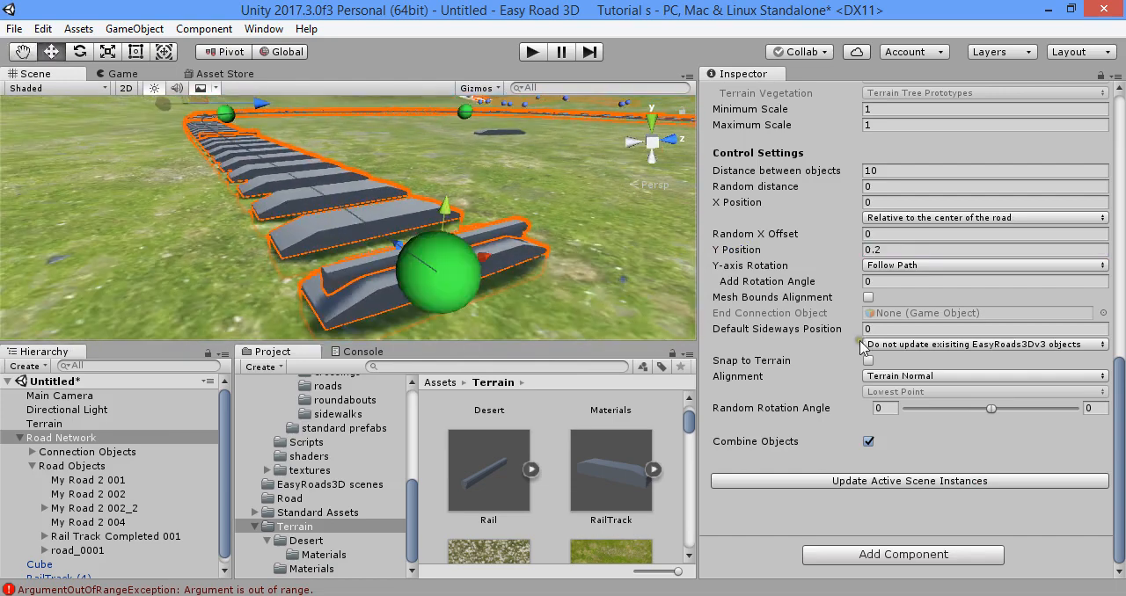
- Set Rail Right's added rotation angle to 90 and update the active scene instances
{"action": "left_click", "coordinate": [904, 279]}
{"action": "type", "text": "90"}
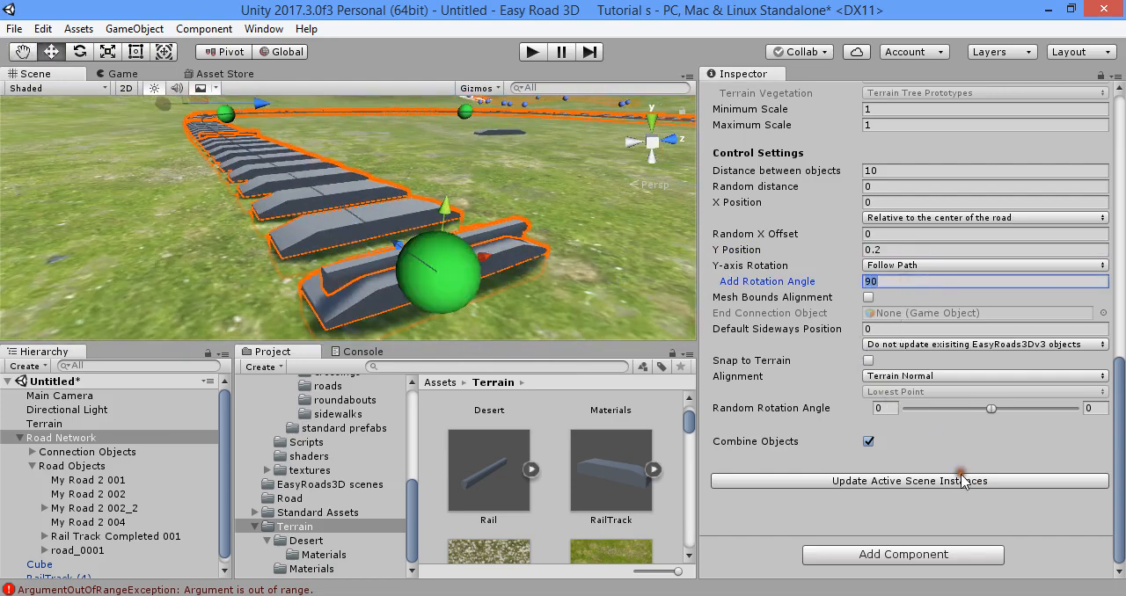
{"action": "left_click", "coordinate": [962, 482]}
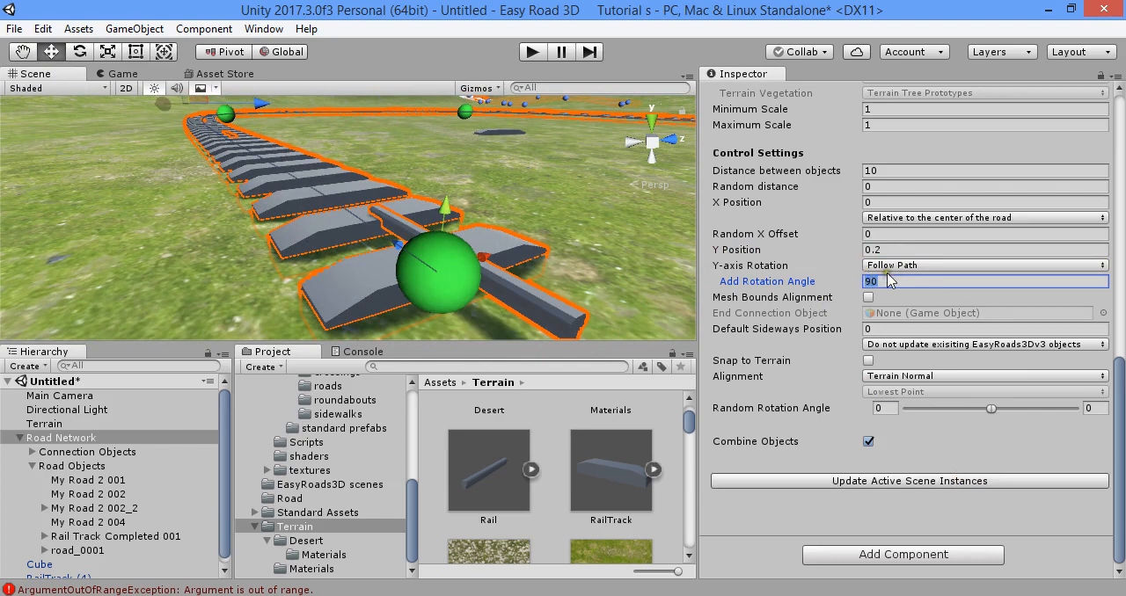
- Try distances between objects of 3 and 2 for Rail Right, updating the scene instances each time
{"action": "left_click", "coordinate": [899, 169]}
{"action": "type", "text": "3"}
{"action": "left_click", "coordinate": [983, 482]}
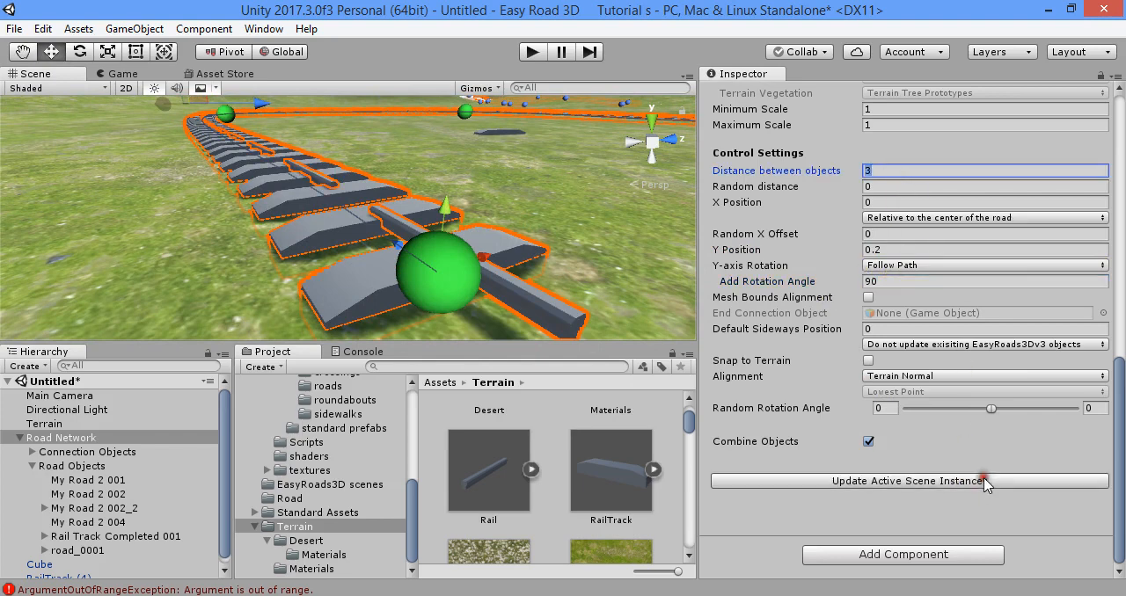
{"action": "type", "text": "2"}
{"action": "left_click", "coordinate": [1003, 483]}
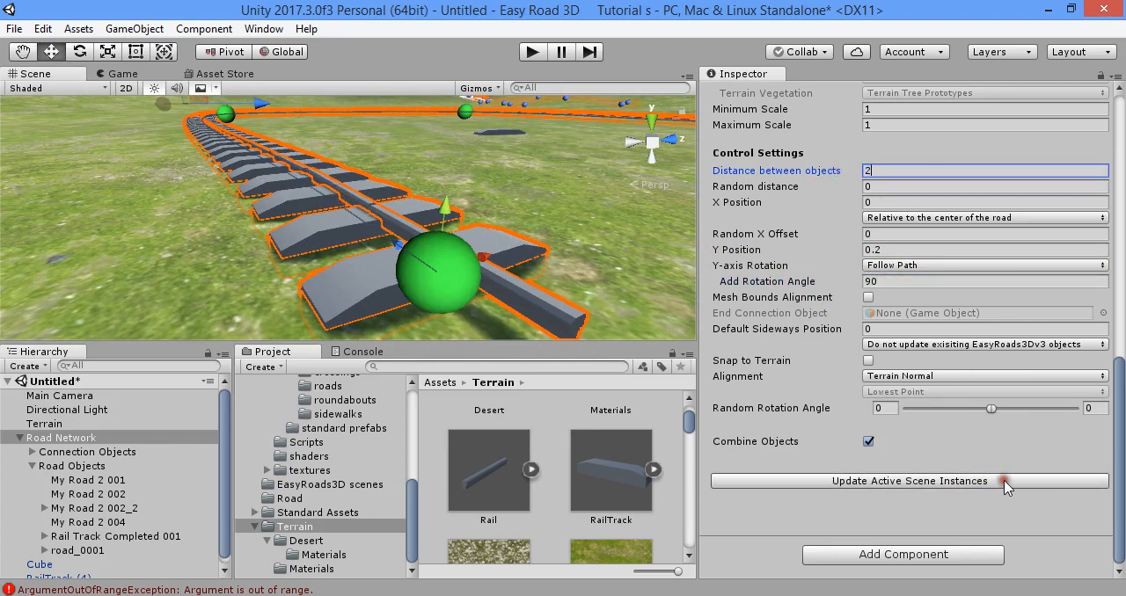
- Set Rail Right's distance between objects to 1.7 and update the active scene instances
{"action": "left_click_drag", "start_coordinate": [902, 169], "coordinate": [814, 164]}
{"action": "type", "text": "1.7"}
{"action": "key", "text": "Return"}
{"action": "left_click", "coordinate": [991, 484]}
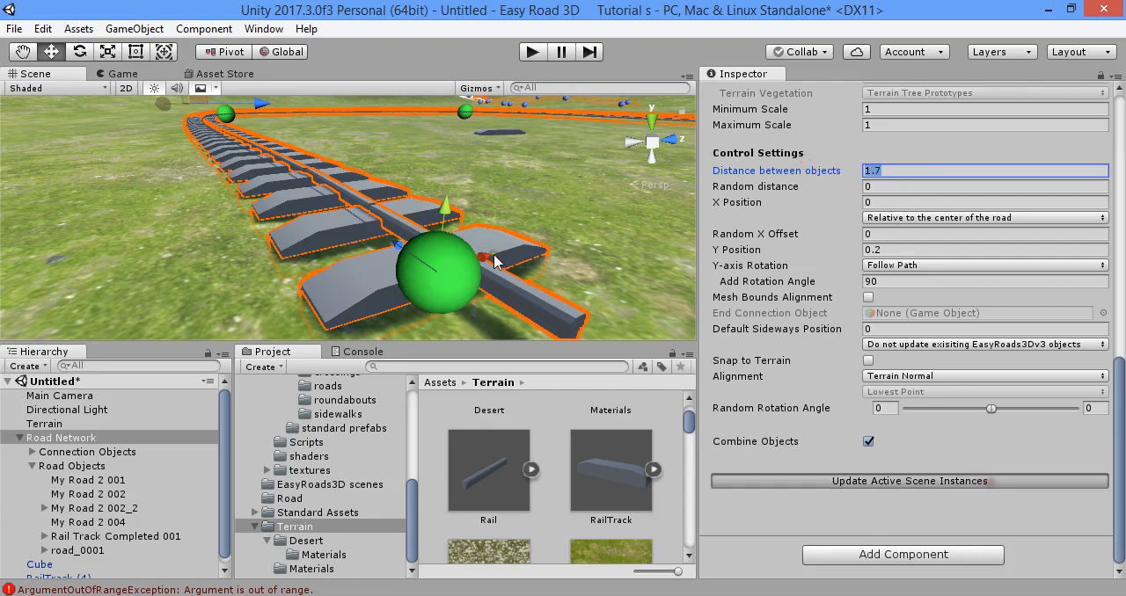
- Check the rail along the track, set its X Position to 1 and update the active scene instances
{"action": "key", "text": "w"}
{"action": "right_click_drag", "start_coordinate": [419, 224], "coordinate": [413, 217]}
{"action": "key", "text": "s"}
{"action": "right_click_drag", "start_coordinate": [532, 220], "coordinate": [807, 246]}
{"action": "key", "text": "w"}
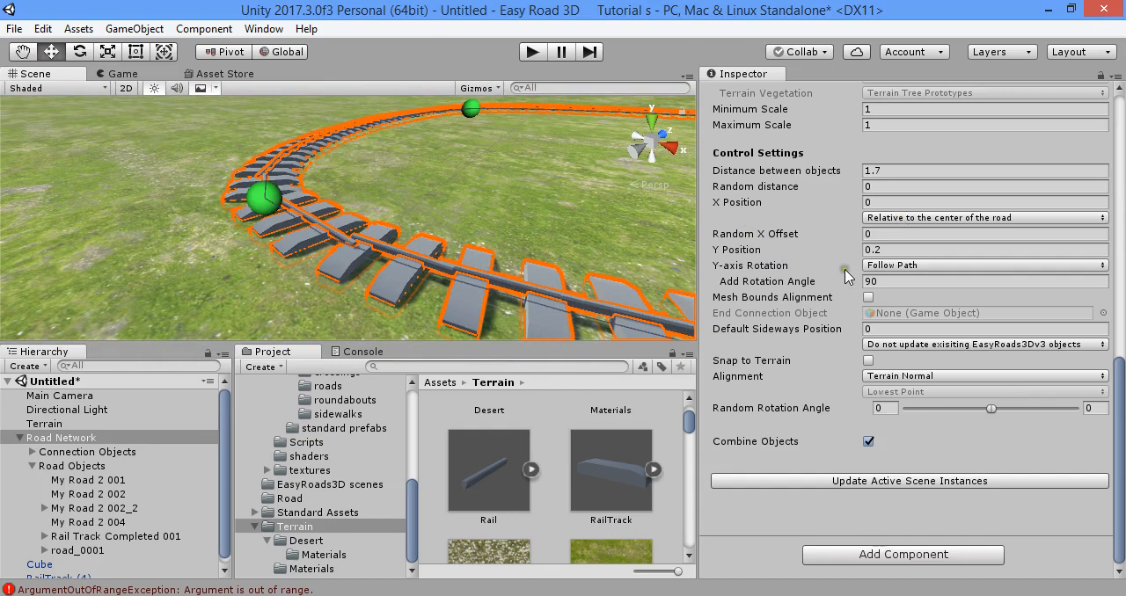
{"action": "left_click", "coordinate": [866, 202]}
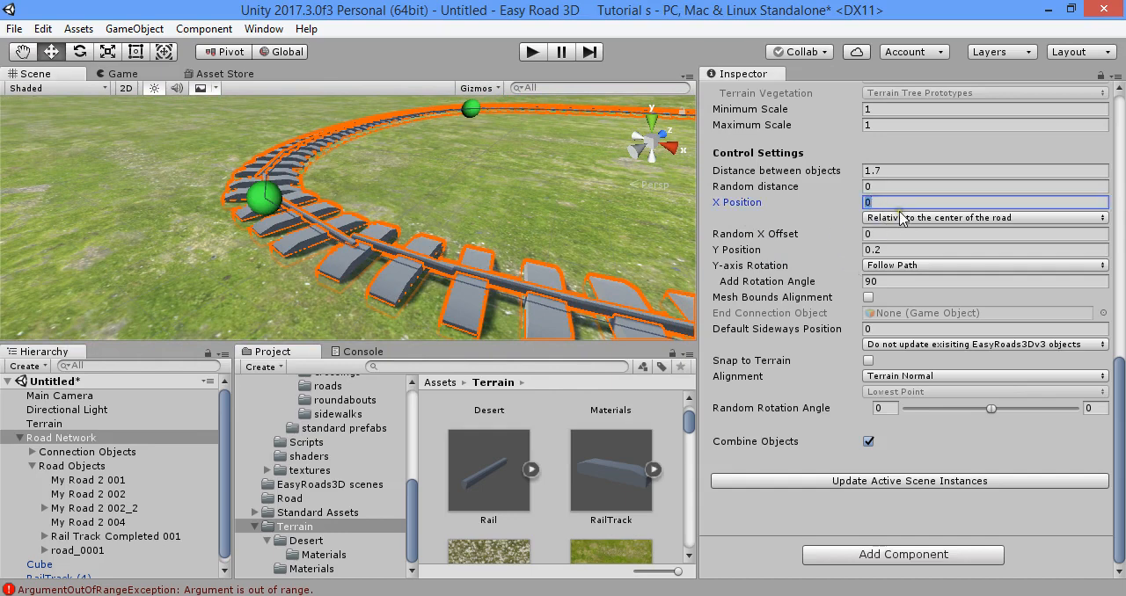
{"action": "type", "text": "1"}
{"action": "left_click", "coordinate": [981, 482]}
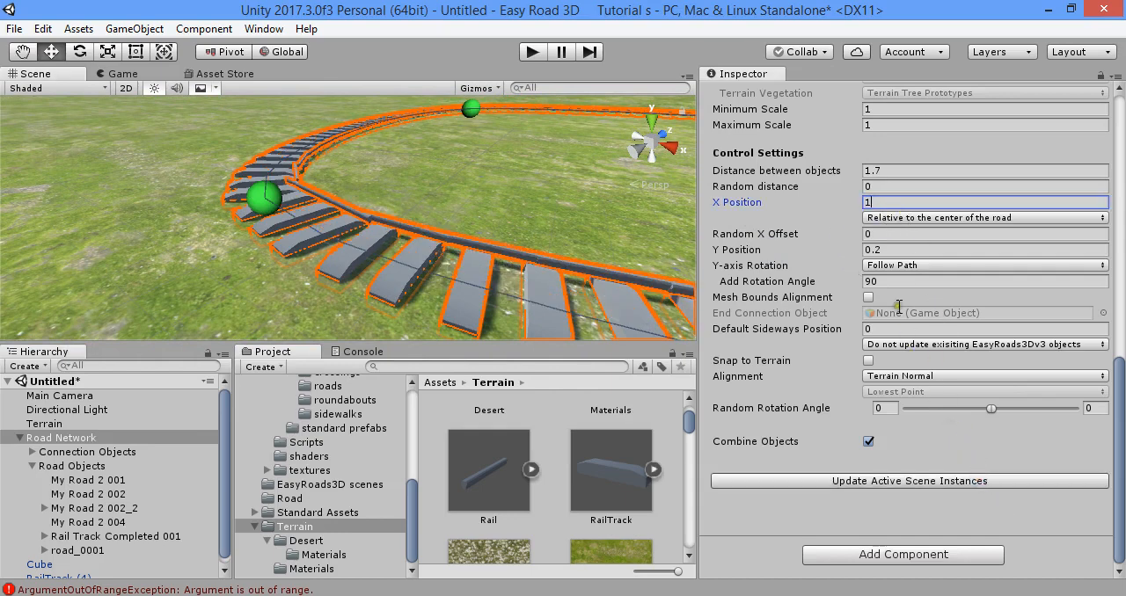
- Reduce Rail Right's X Position to 0.7 and update the active scene instances
{"action": "left_click_drag", "start_coordinate": [895, 205], "coordinate": [836, 204]}
{"action": "type", "text": ".7"}
{"action": "key", "text": "Return"}
{"action": "left_click", "coordinate": [1001, 480]}
{"action": "right_click_drag", "start_coordinate": [616, 284], "coordinate": [408, 230]}
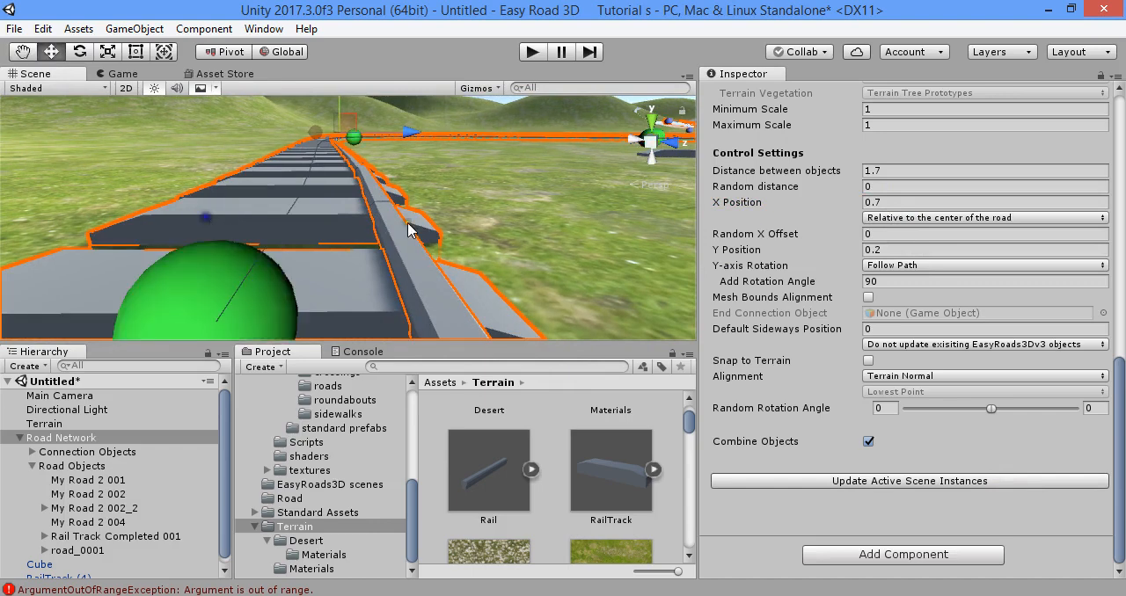
- Fine-tune Rail Right's X Position to 0.63 and update the active scene instances
{"action": "left_click", "coordinate": [900, 201]}
{"action": "type", "text": "."}
{"action": "left_click_drag", "start_coordinate": [903, 203], "coordinate": [782, 201]}
{"action": "type", "text": ".6"}
{"action": "key", "text": "Return"}
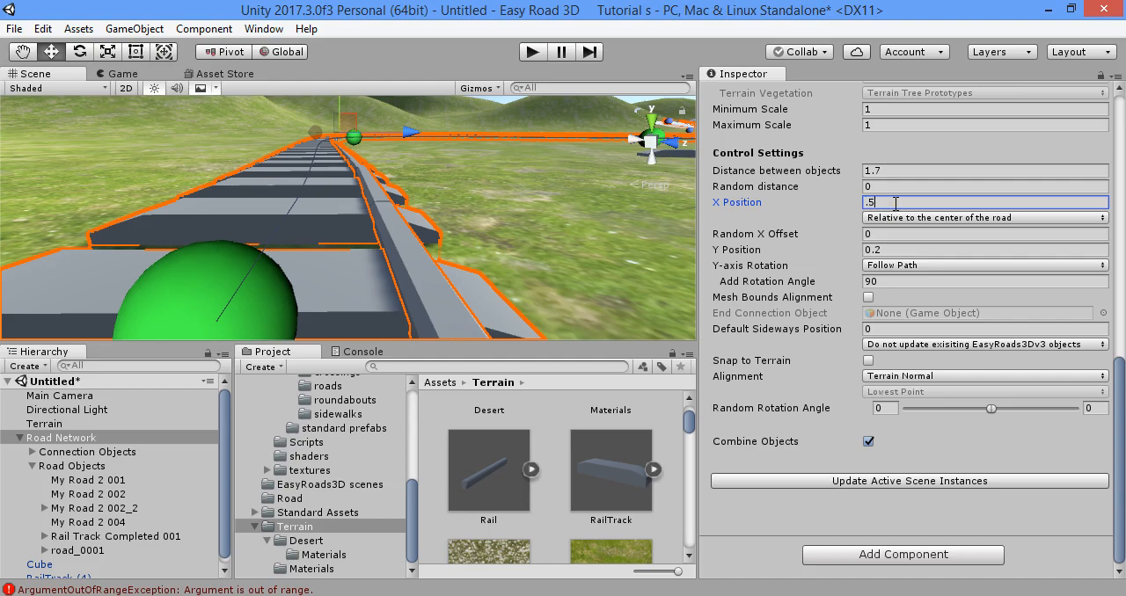
{"action": "left_click_drag", "start_coordinate": [895, 203], "coordinate": [726, 185]}
{"action": "type", "text": ".63"}
{"action": "key", "text": "Return"}
{"action": "left_click", "coordinate": [977, 478]}
- Inspect the rail along the whole track, set its Y Position to 0.3 and update the scene instances
{"action": "right_click_drag", "start_coordinate": [237, 141], "coordinate": [374, 197]}
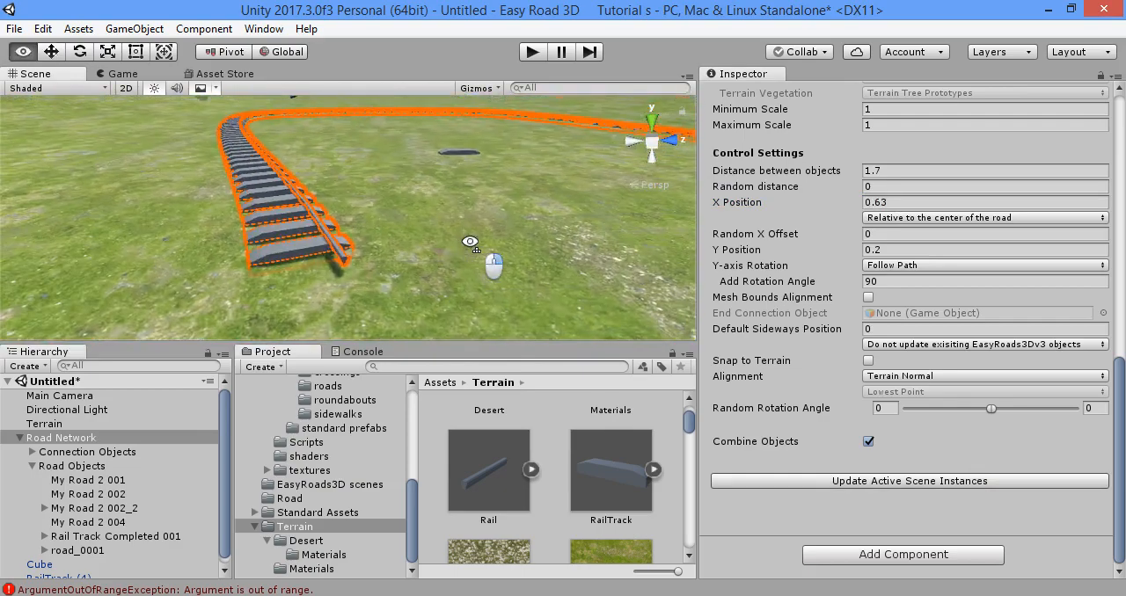
{"action": "right_click_drag", "start_coordinate": [530, 179], "coordinate": [601, 146]}
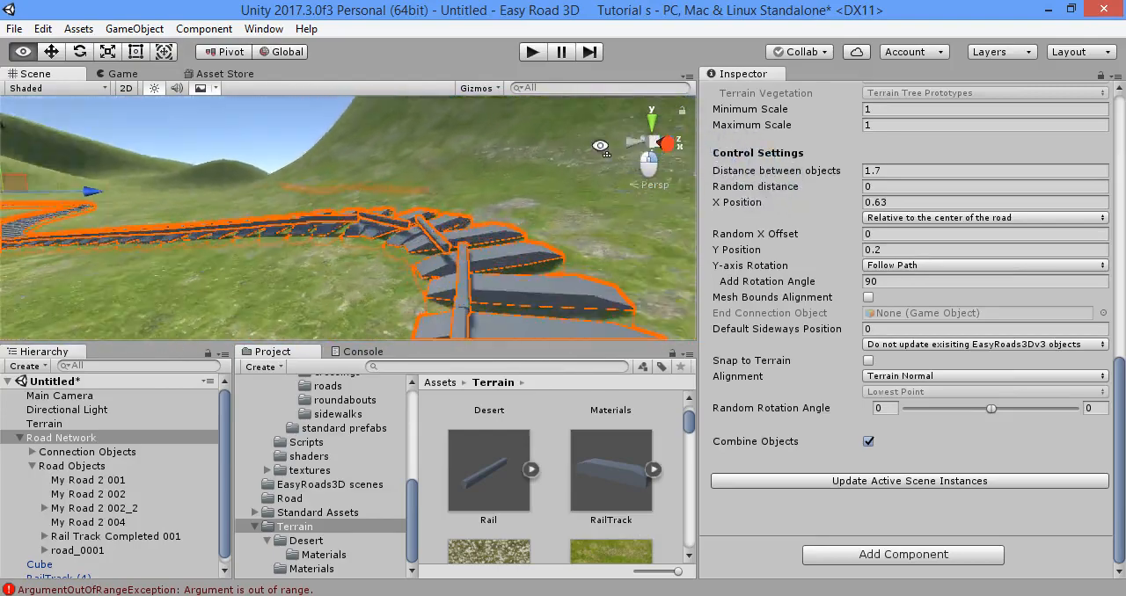
{"action": "right_click_drag", "start_coordinate": [356, 206], "coordinate": [619, 220]}
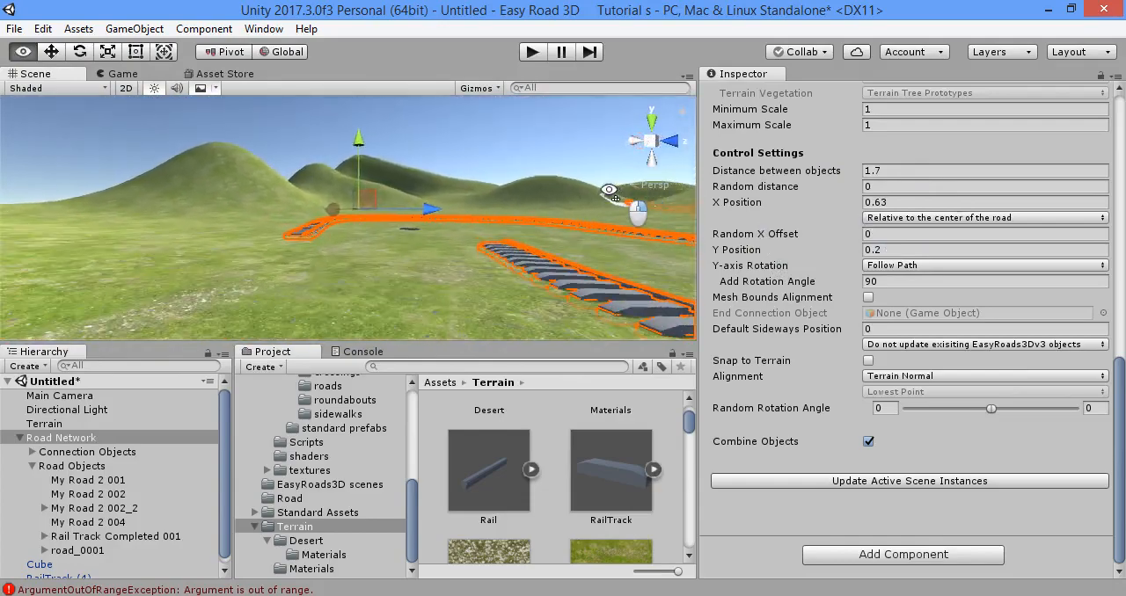
{"action": "mouse_move", "coordinate": [492, 211]}
{"action": "right_mouse_down"}
{"action": "mouse_move", "coordinate": [516, 255]}
{"action": "mouse_move", "coordinate": [502, 231]}
{"action": "right_mouse_up"}
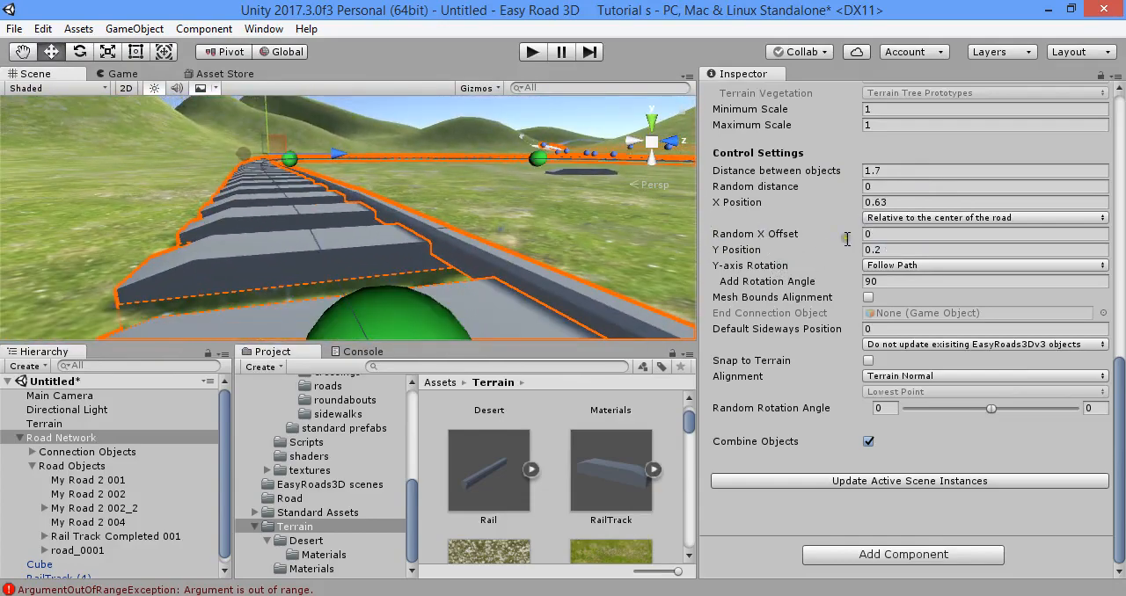
{"action": "left_click", "coordinate": [891, 252]}
{"action": "key", "text": "Return"}
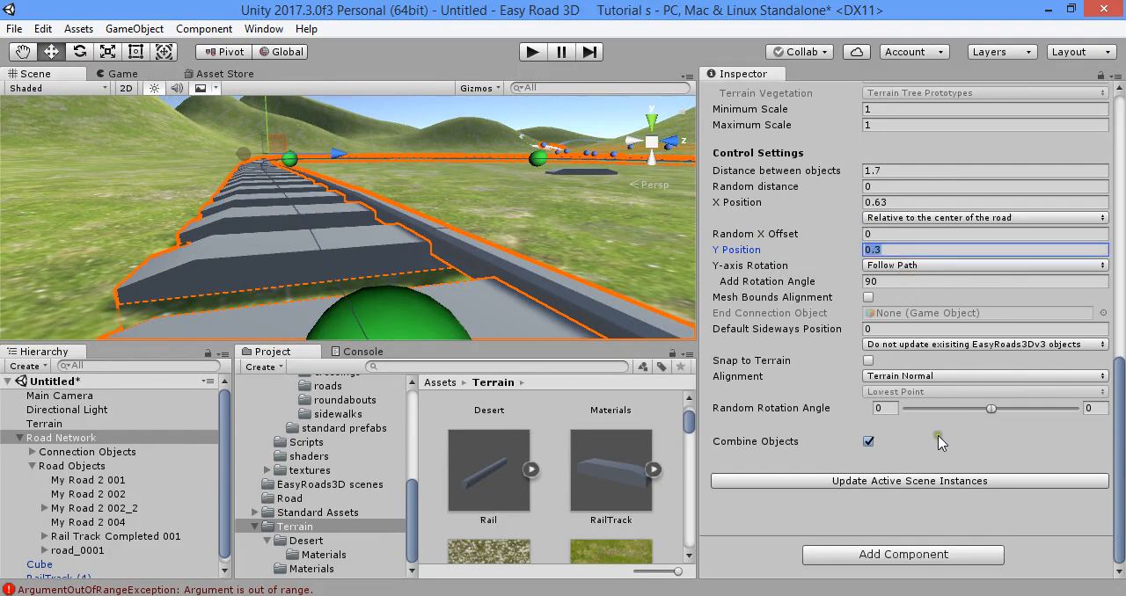
{"action": "left_click", "coordinate": [924, 484]}
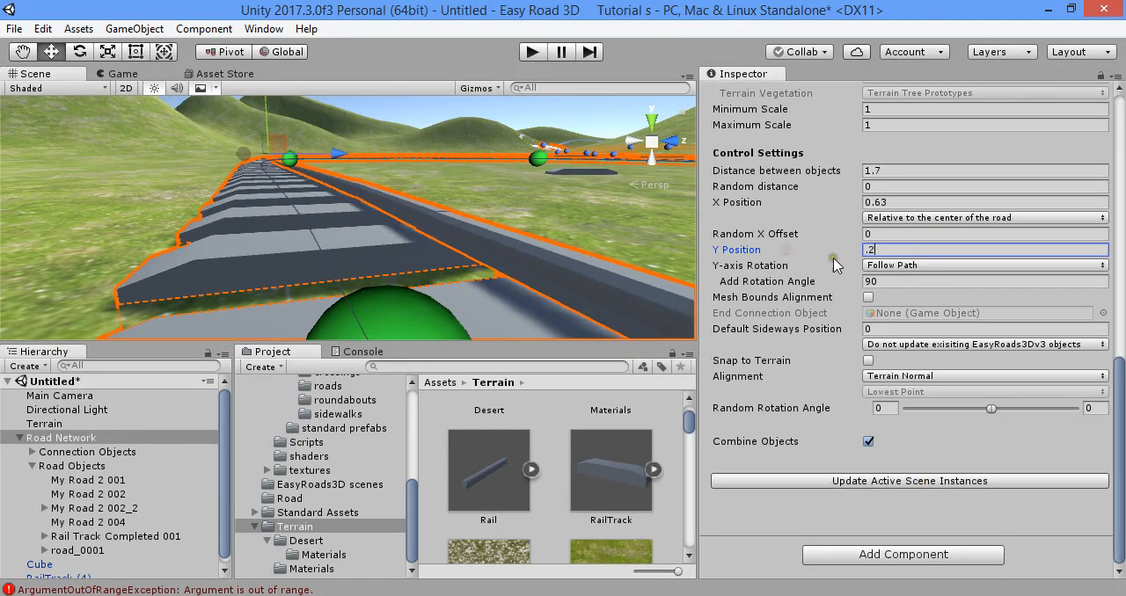
- Set Rail Right's Y Position to 0.27, update the active scene instances and check how the rail sits on the sleepers
{"action": "type", "text": "0.27"}
{"action": "key", "text": "Return"}
{"action": "left_click", "coordinate": [993, 483]}
{"action": "left_click_drag", "start_coordinate": [671, 299], "coordinate": [646, 224], "text": "alt"}
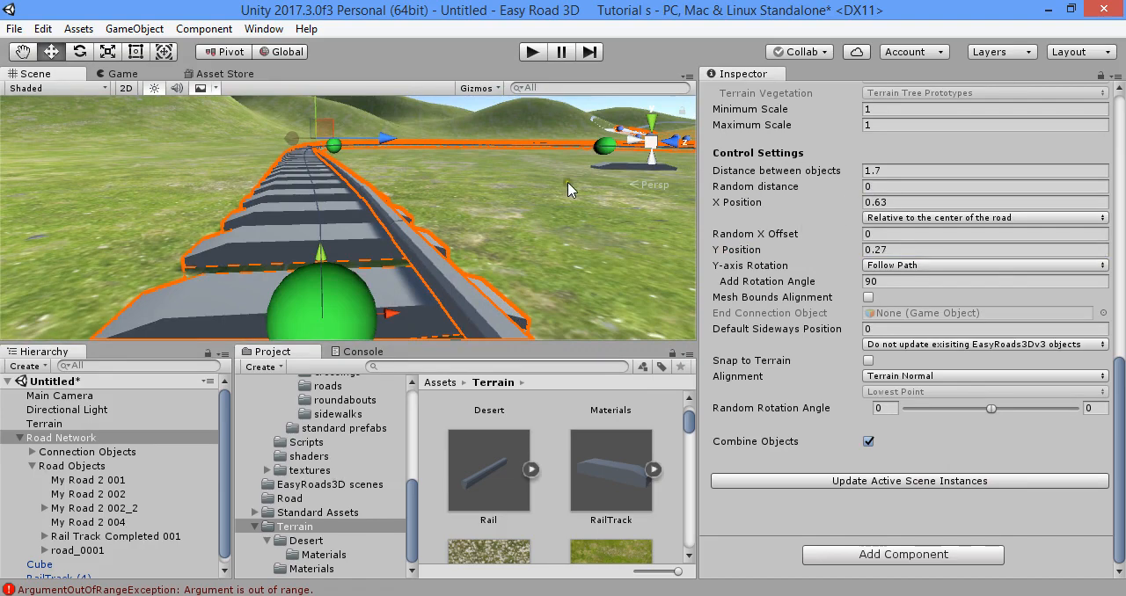
- Change the Side Object Type of Rail Right to Procedural Mesh Object
{"action": "left_click_drag", "start_coordinate": [457, 240], "coordinate": [507, 244], "text": "alt"}
{"action": "scroll", "coordinate": [981, 274], "scroll_direction": "up", "scroll_amount": 5}
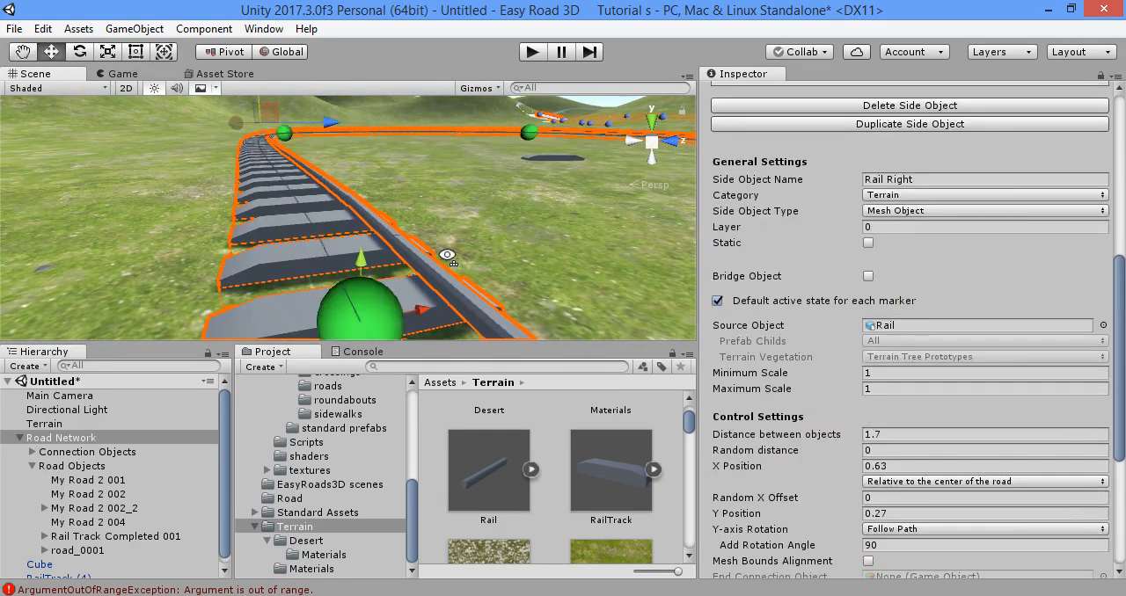
{"action": "left_click", "coordinate": [915, 211]}
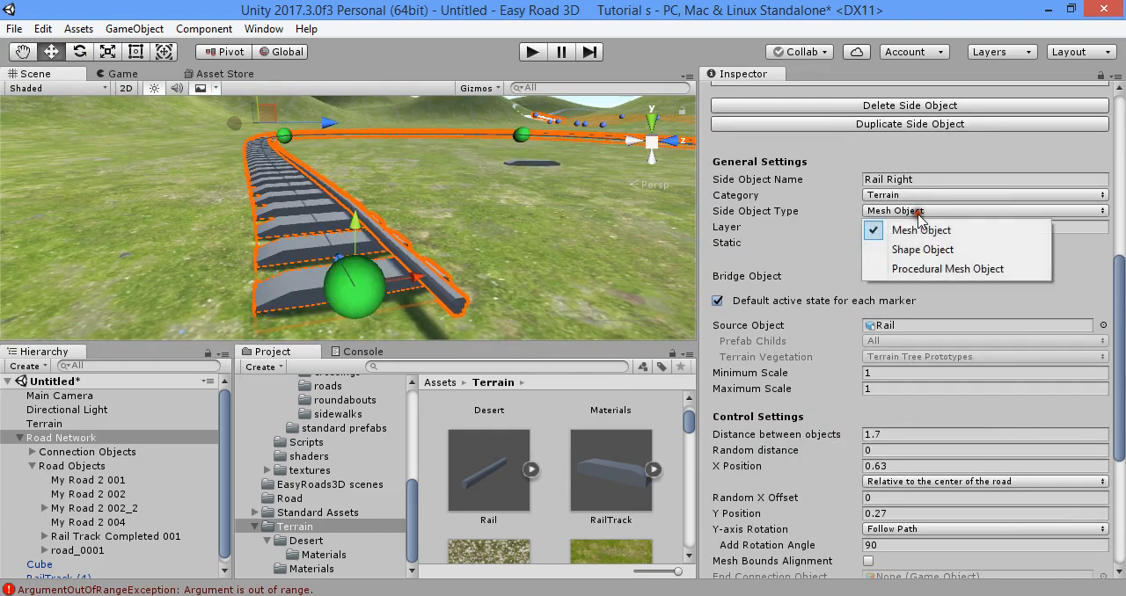
{"action": "left_click", "coordinate": [895, 274]}
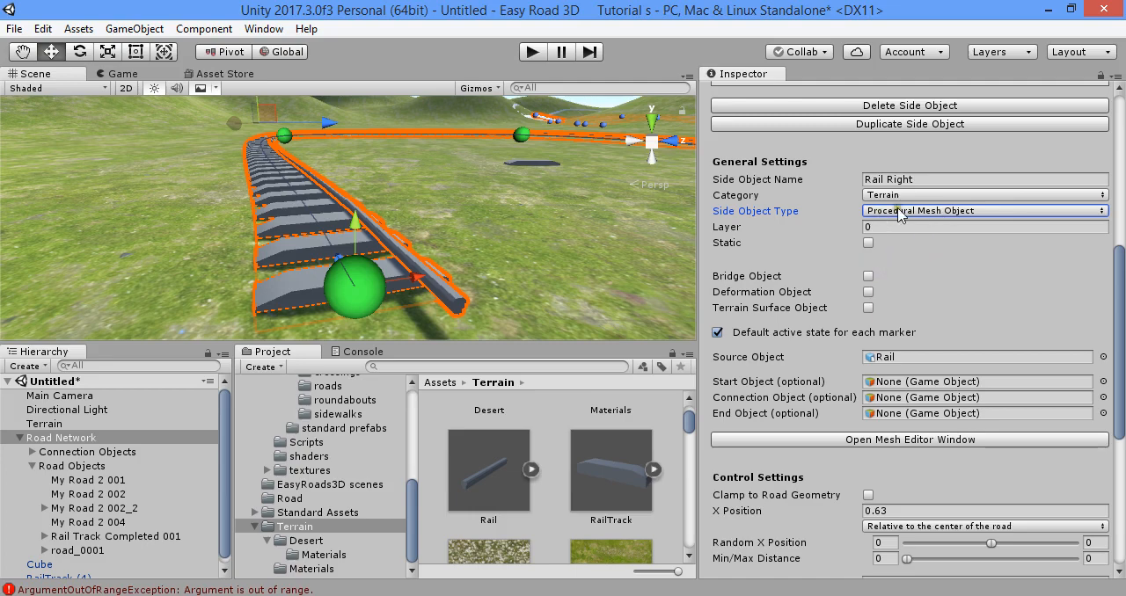
- Locate Rail Right's source model, update the active scene instances and check the rail's orientation along the track
{"action": "scroll", "coordinate": [923, 295], "scroll_direction": "down", "scroll_amount": 3}
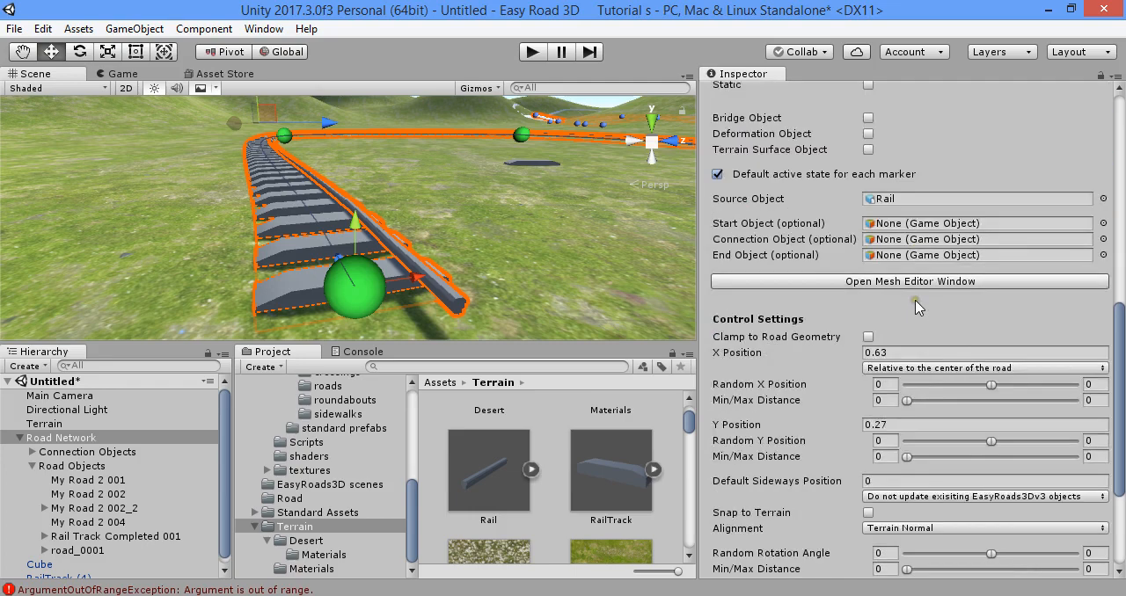
{"action": "left_click", "coordinate": [902, 204]}
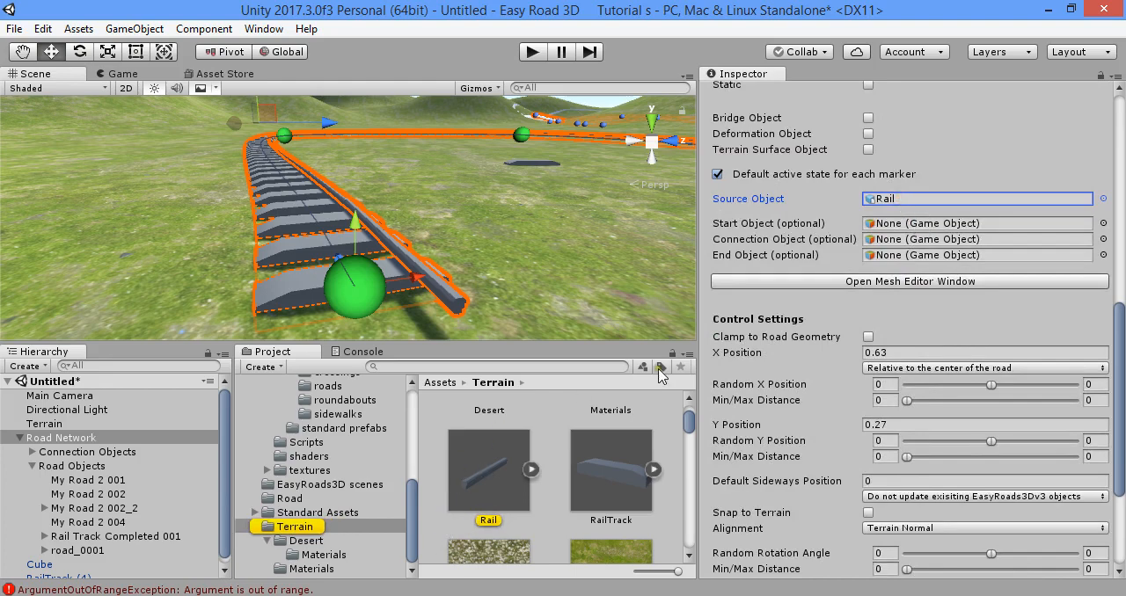
{"action": "scroll", "coordinate": [967, 423], "scroll_direction": "down", "scroll_amount": 4}
{"action": "left_click", "coordinate": [984, 484]}
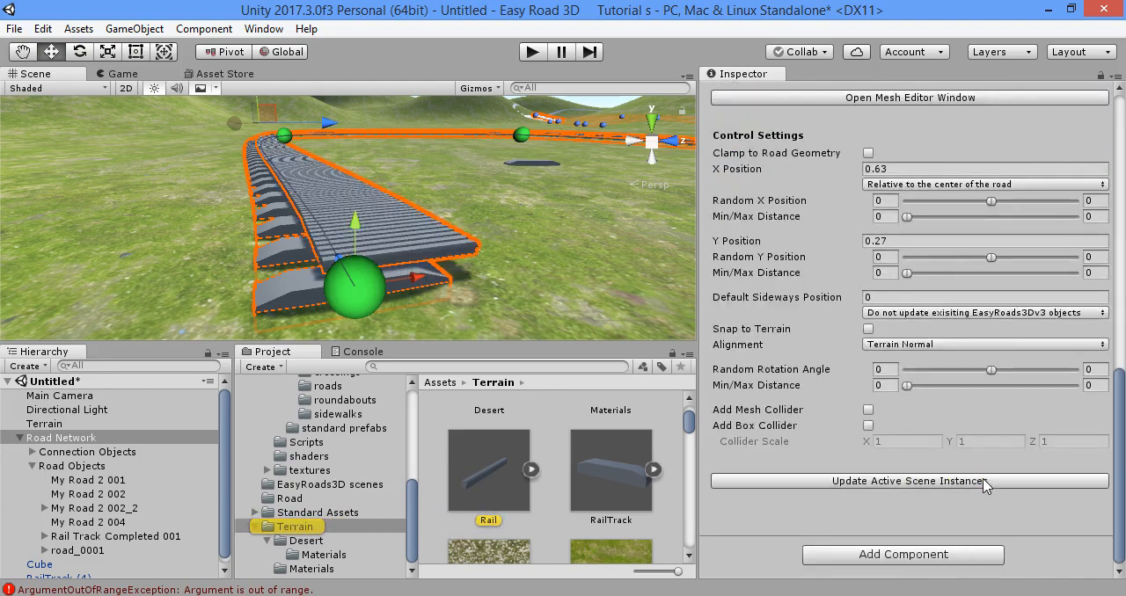
{"action": "mouse_move", "coordinate": [499, 269]}
{"action": "left_mouse_down", "text": "alt"}
{"action": "mouse_move", "coordinate": [390, 273]}
{"action": "mouse_move", "coordinate": [451, 217]}
{"action": "mouse_move", "coordinate": [493, 252]}
{"action": "mouse_move", "coordinate": [478, 242]}
{"action": "mouse_move", "coordinate": [510, 248]}
{"action": "left_mouse_up", "text": "alt"}
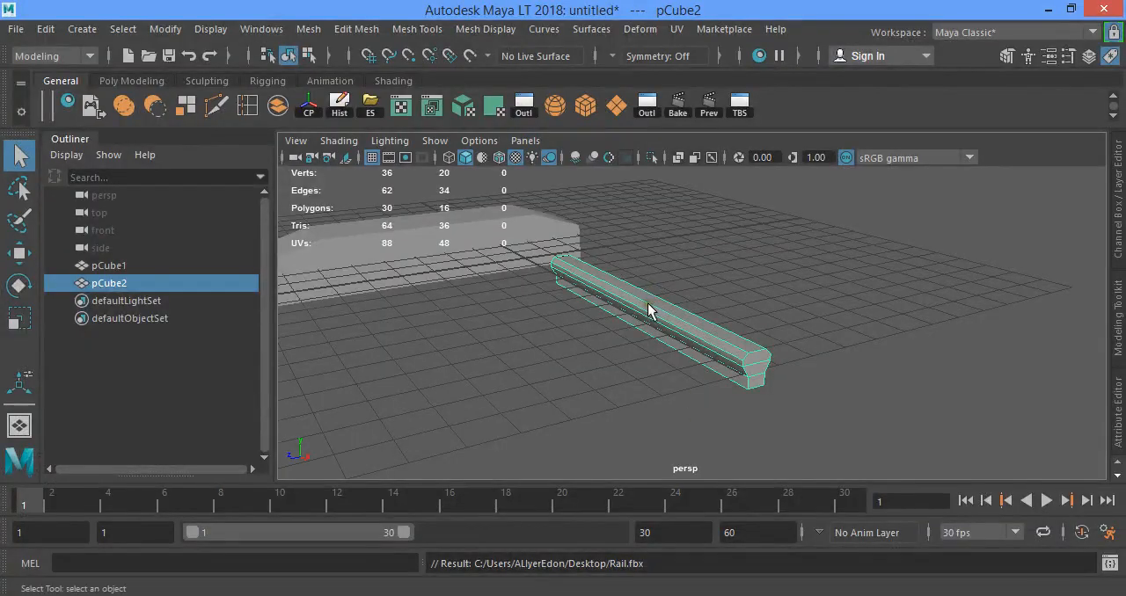
- In Maya LT, rotate the rail mesh pCube2 freehand about its Y axis to about -28.8 degrees and display its transform channels
{"action": "key", "text": "e"}
{"action": "left_click_drag", "start_coordinate": [659, 340], "coordinate": [838, 286]}
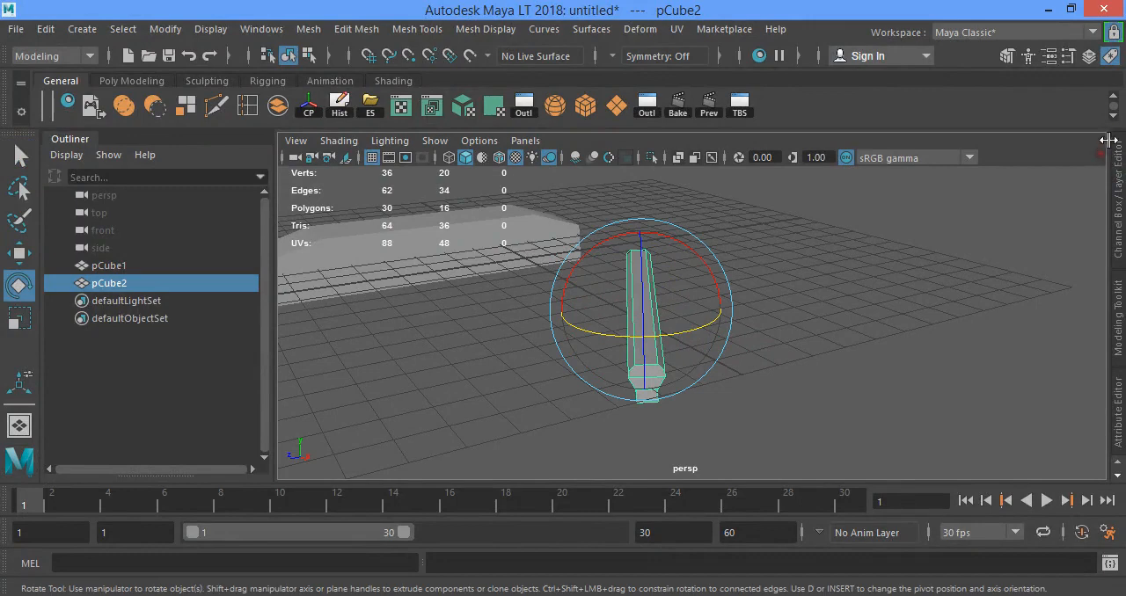
{"action": "left_click", "coordinate": [1111, 55]}
{"action": "left_click", "coordinate": [1089, 56]}
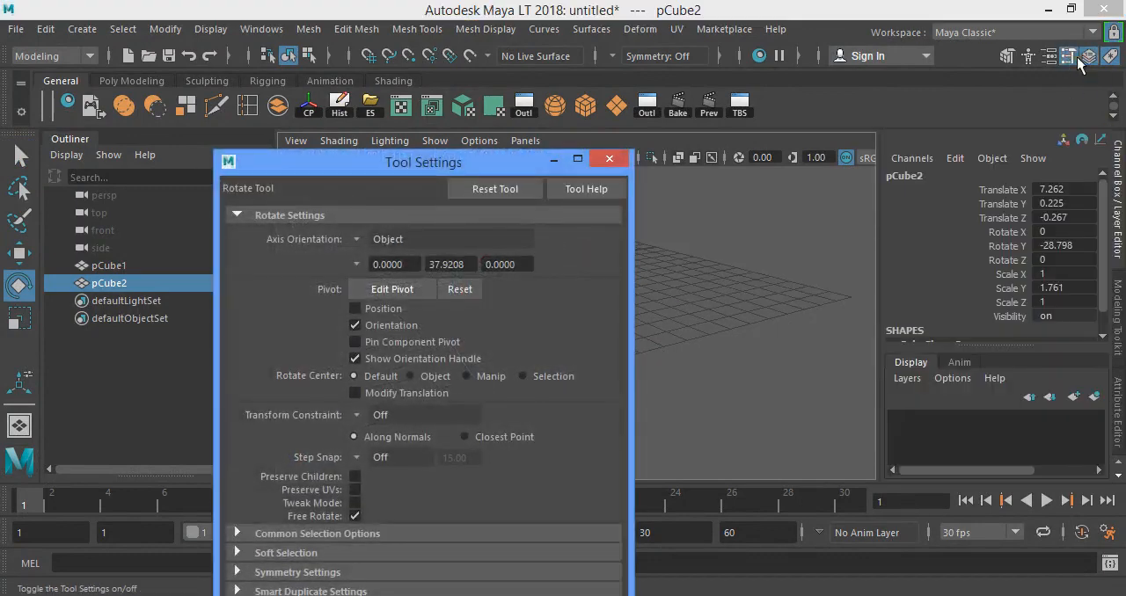
{"action": "left_click", "coordinate": [609, 158]}
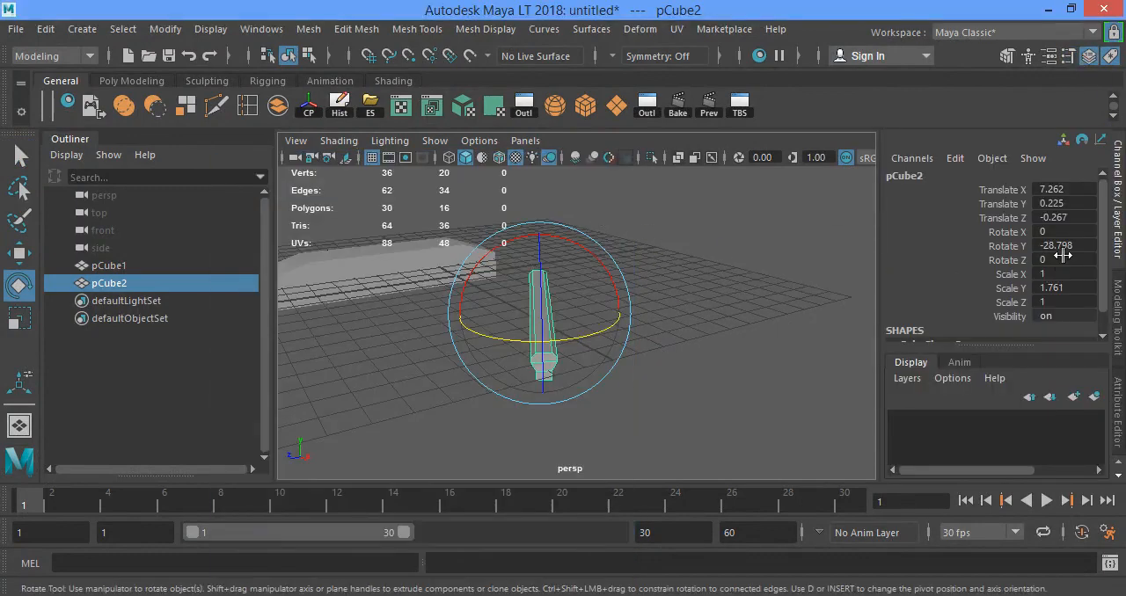
- Set the rail mesh's Rotate Y to 90, check its orientation and activate the Move tool
{"action": "double_click", "coordinate": [1063, 247]}
{"action": "type", "text": "90"}
{"action": "key", "text": "Return"}
{"action": "left_click_drag", "start_coordinate": [466, 325], "coordinate": [302, 460], "text": "alt"}
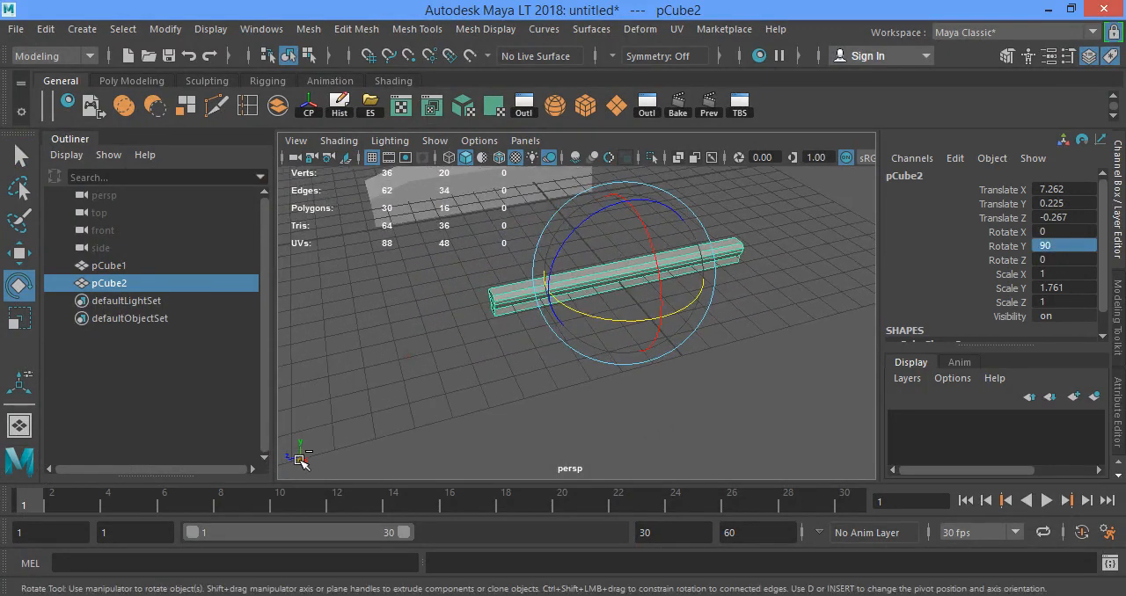
{"action": "key", "text": "w"}
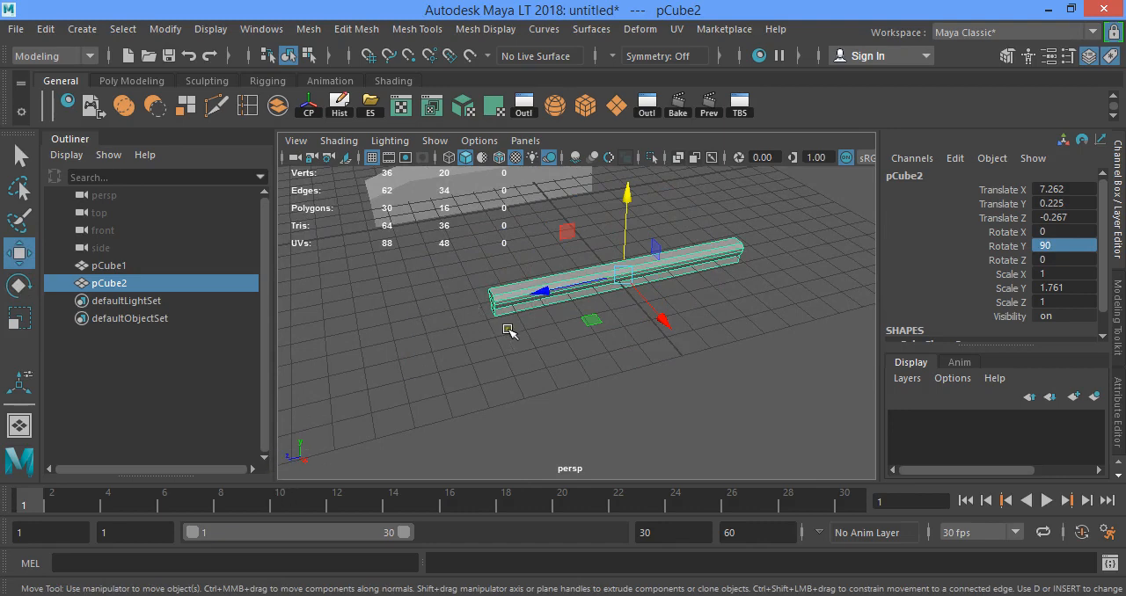
{"action": "left_click_drag", "start_coordinate": [508, 330], "coordinate": [606, 350], "text": "alt"}
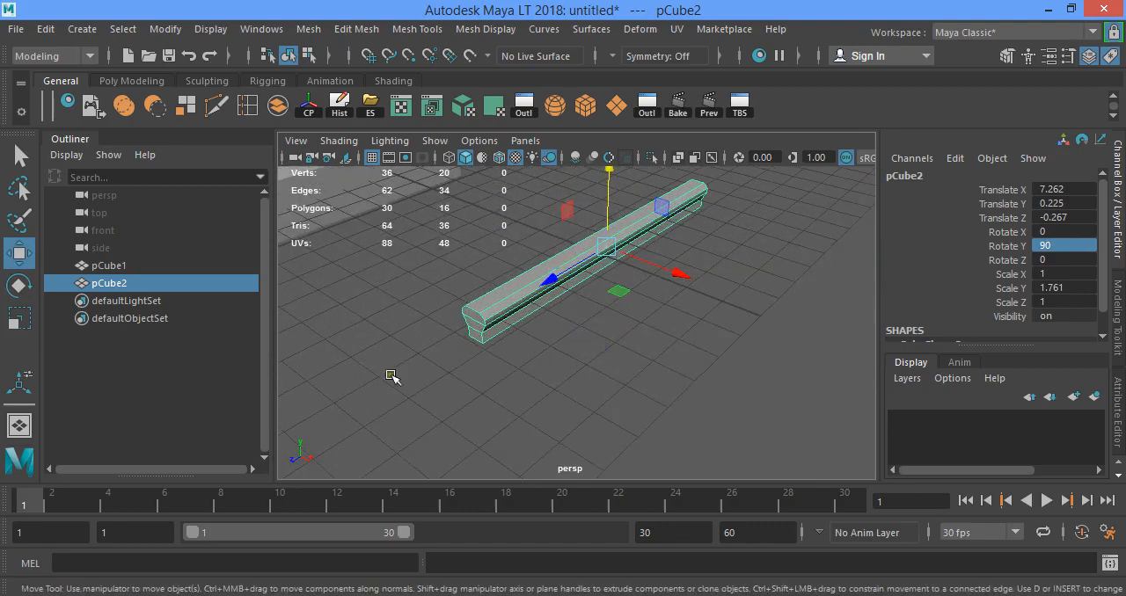
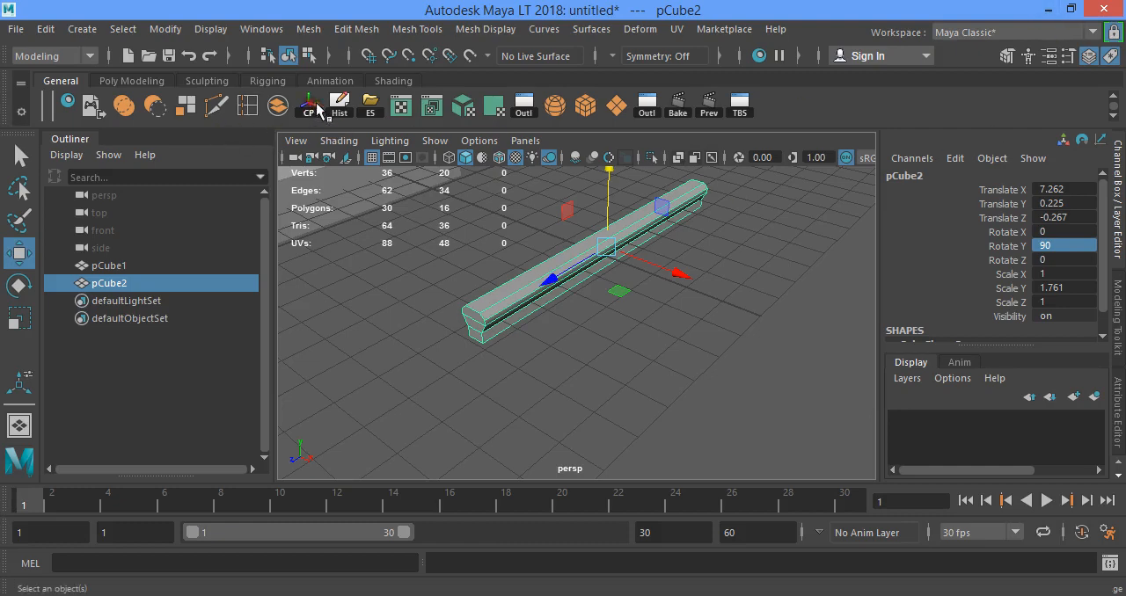
- Export the selected rail mesh to the desktop as an FBX file named rail
{"action": "left_click", "coordinate": [363, 102]}
{"action": "type", "text": "rail"}
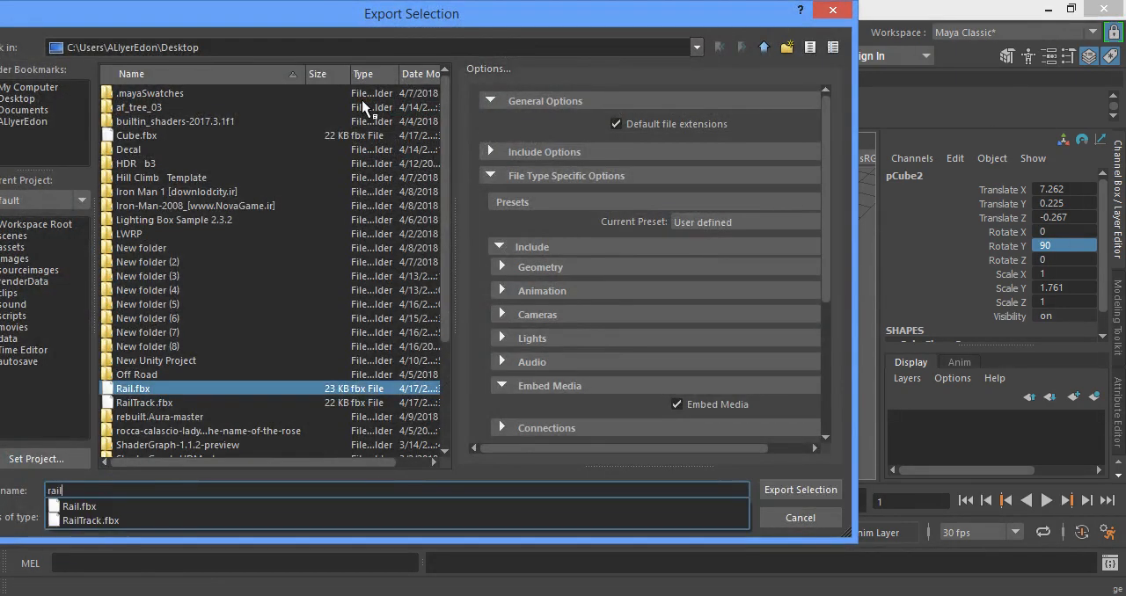
{"action": "key", "text": "Return"}
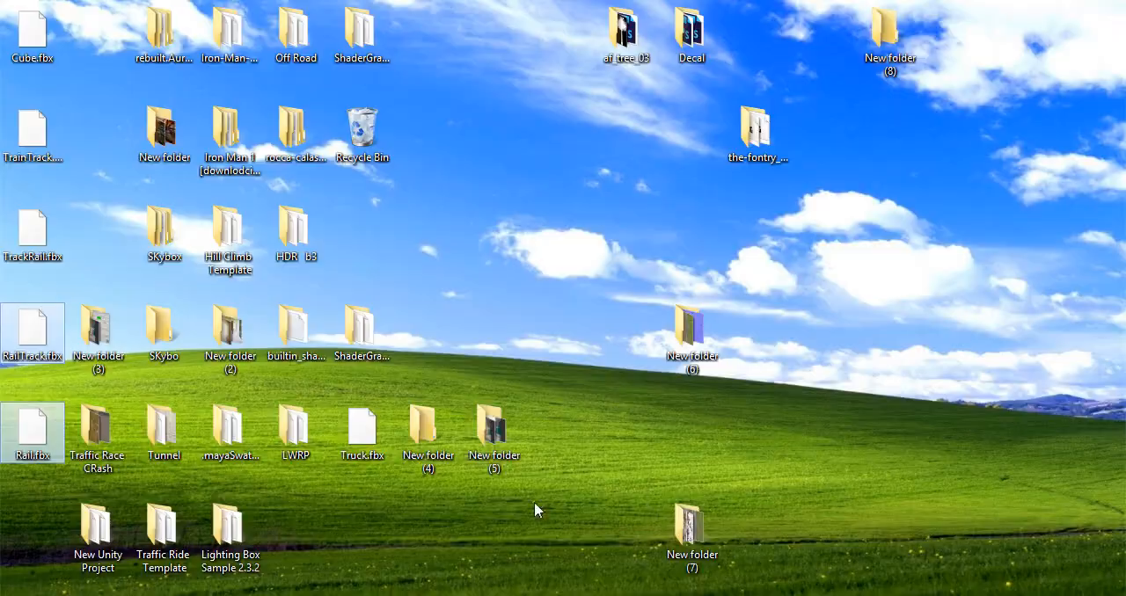
- Import the exported Rail.fbx from the desktop into the Terrain assets folder of the Unity project
{"action": "left_click", "coordinate": [534, 502]}
{"action": "left_click", "coordinate": [457, 595]}
{"action": "left_click", "coordinate": [457, 595]}
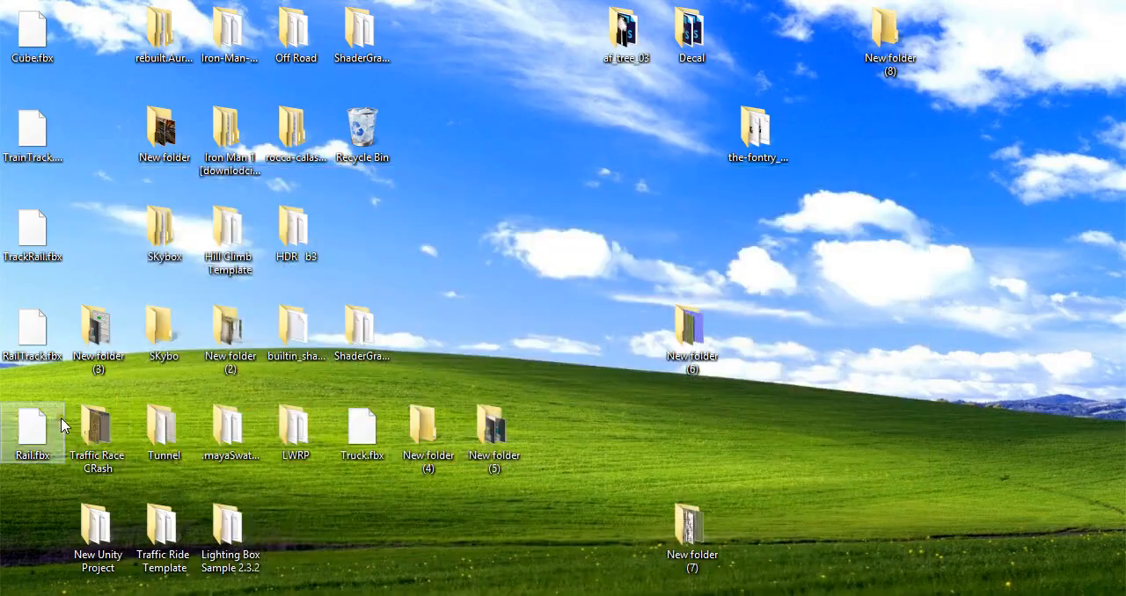
{"action": "left_click_drag", "start_coordinate": [31, 327], "coordinate": [429, 528]}
{"action": "left_click_drag", "start_coordinate": [410, 583], "coordinate": [226, 528]}
{"action": "key", "text": "super+d"}
{"action": "left_click_drag", "start_coordinate": [33, 422], "coordinate": [455, 510]}
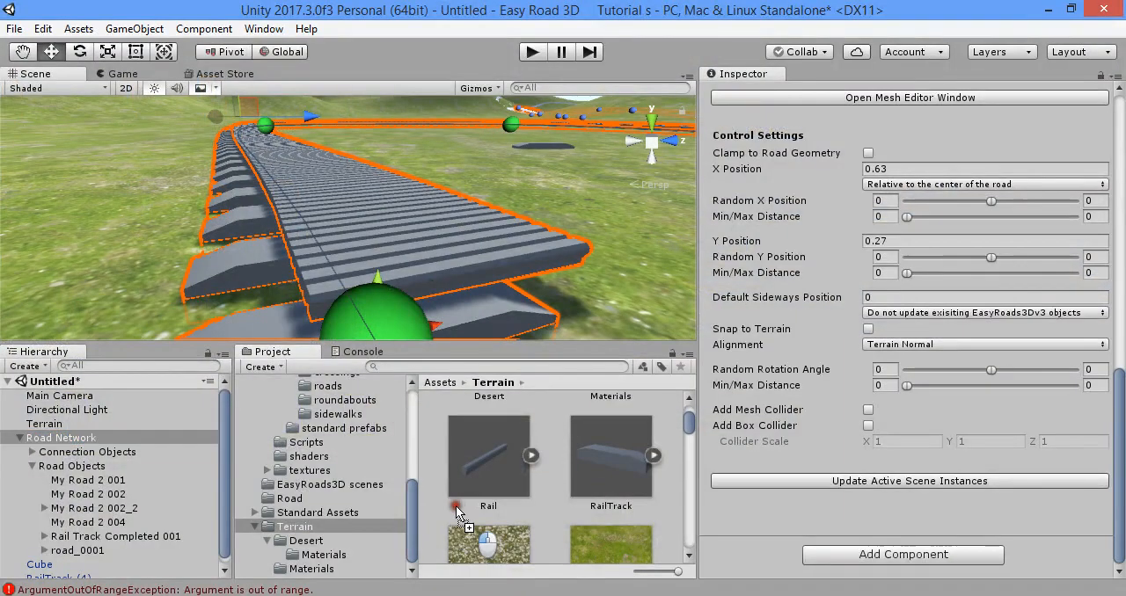
- Set the Scale Factor of the newly imported Rail 1 model to 20 and apply the import settings
{"action": "left_click", "coordinate": [597, 464]}
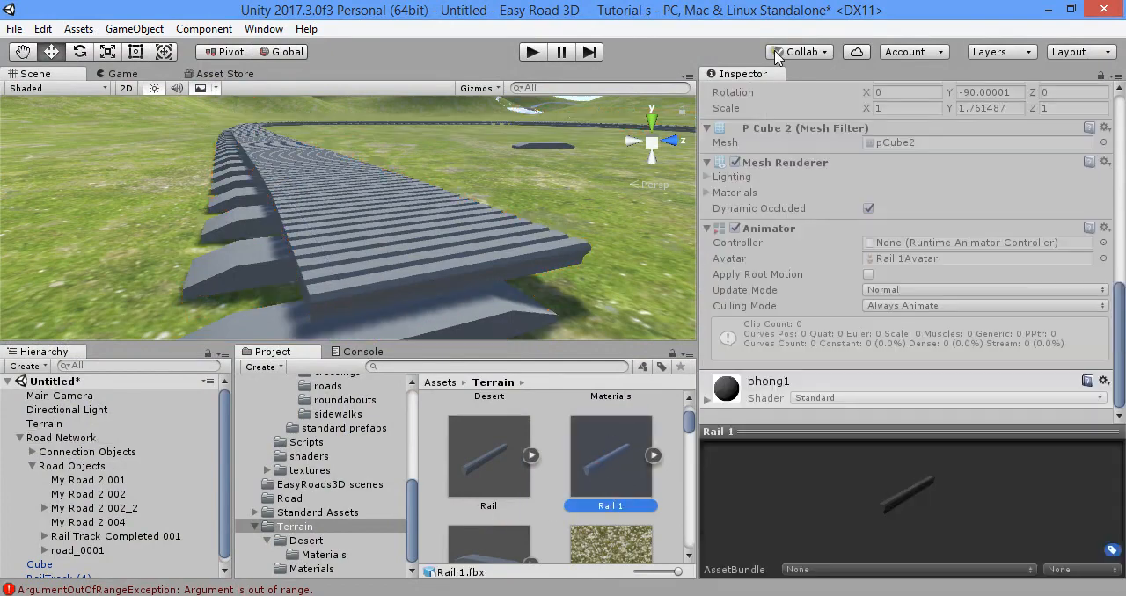
{"action": "scroll", "coordinate": [898, 153], "scroll_direction": "up", "scroll_amount": 10}
{"action": "left_click", "coordinate": [895, 177]}
{"action": "type", "text": "20"}
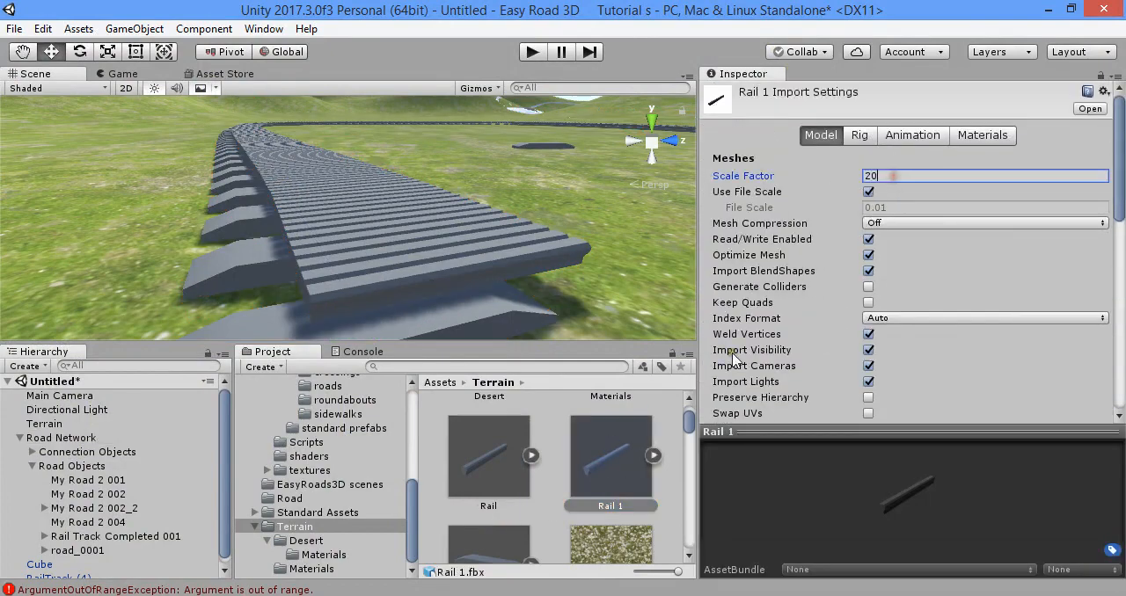
{"action": "left_click", "coordinate": [666, 484]}
{"action": "left_click", "coordinate": [611, 344]}
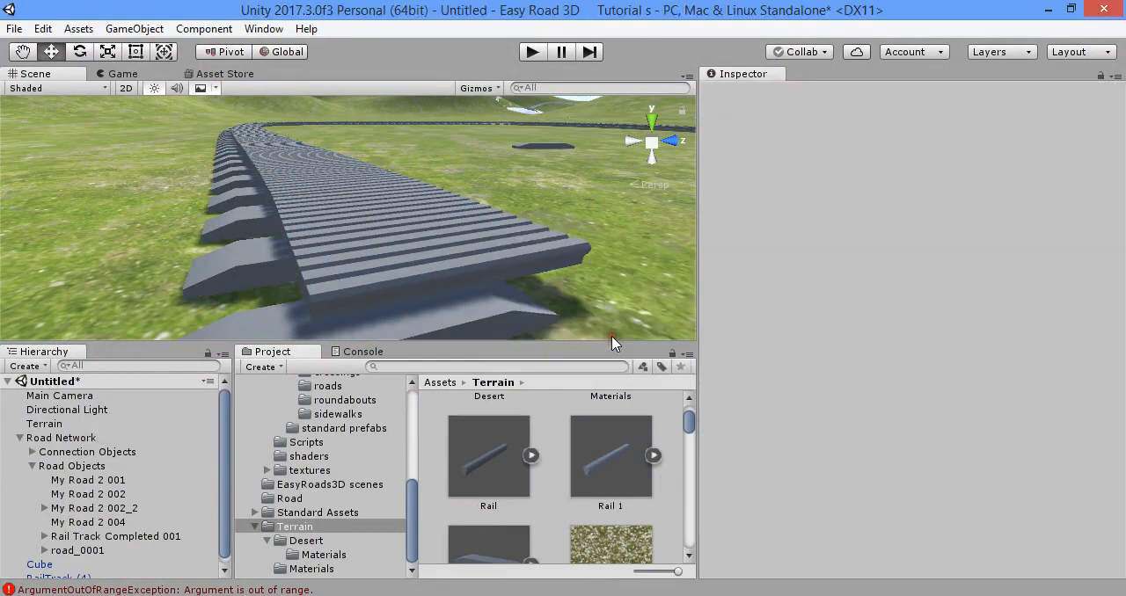
- Assign Rail 1 as Rail Right's Source Object in Road Network, update the active scene instances and check the rail along the track
{"action": "left_click", "coordinate": [444, 266]}
{"action": "left_click", "coordinate": [111, 420]}
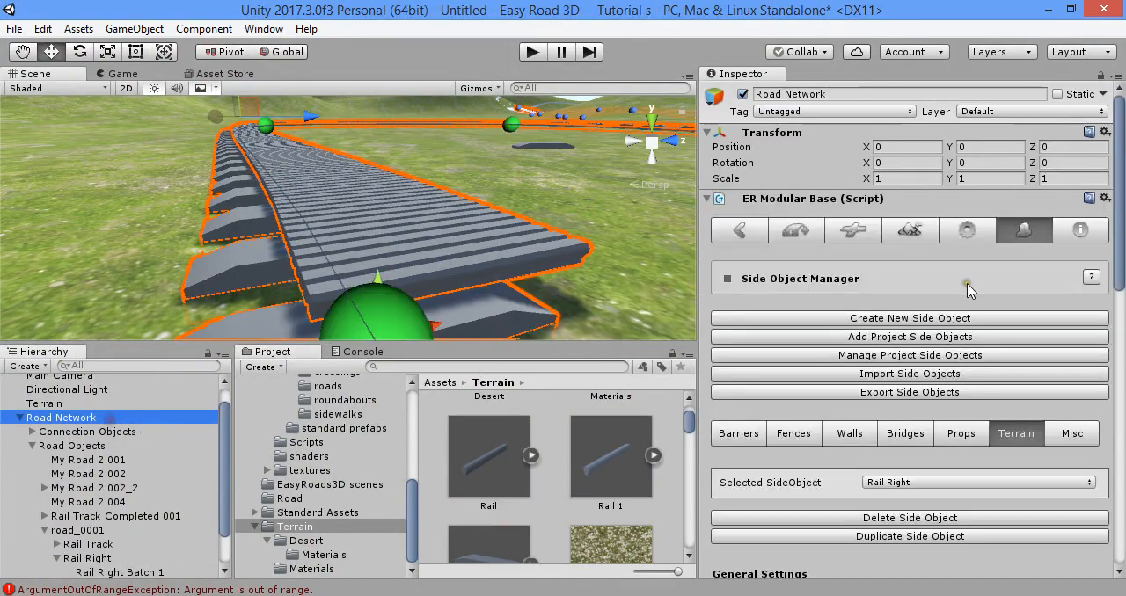
{"action": "scroll", "coordinate": [983, 290], "scroll_direction": "down", "scroll_amount": 7}
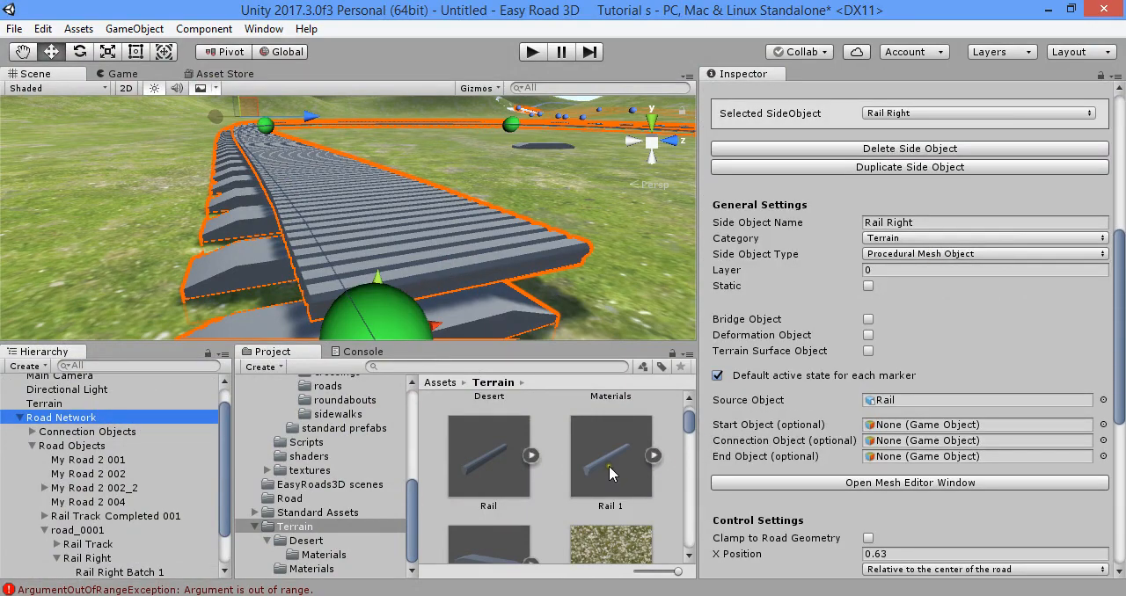
{"action": "left_click_drag", "start_coordinate": [609, 474], "coordinate": [879, 401]}
{"action": "scroll", "coordinate": [968, 483], "scroll_direction": "down", "scroll_amount": 8}
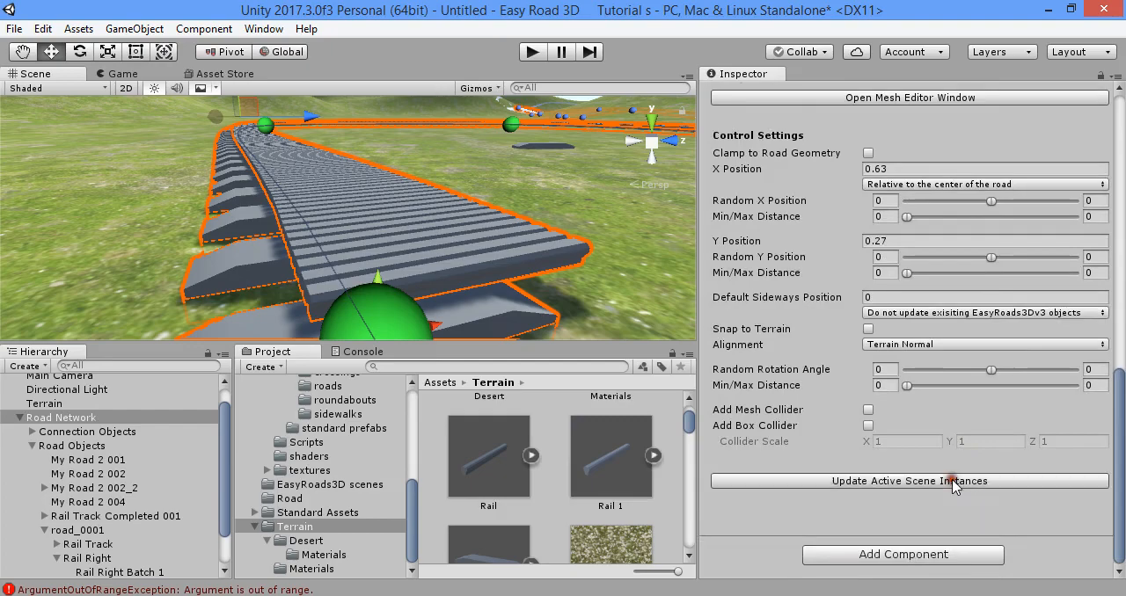
{"action": "left_click", "coordinate": [954, 483]}
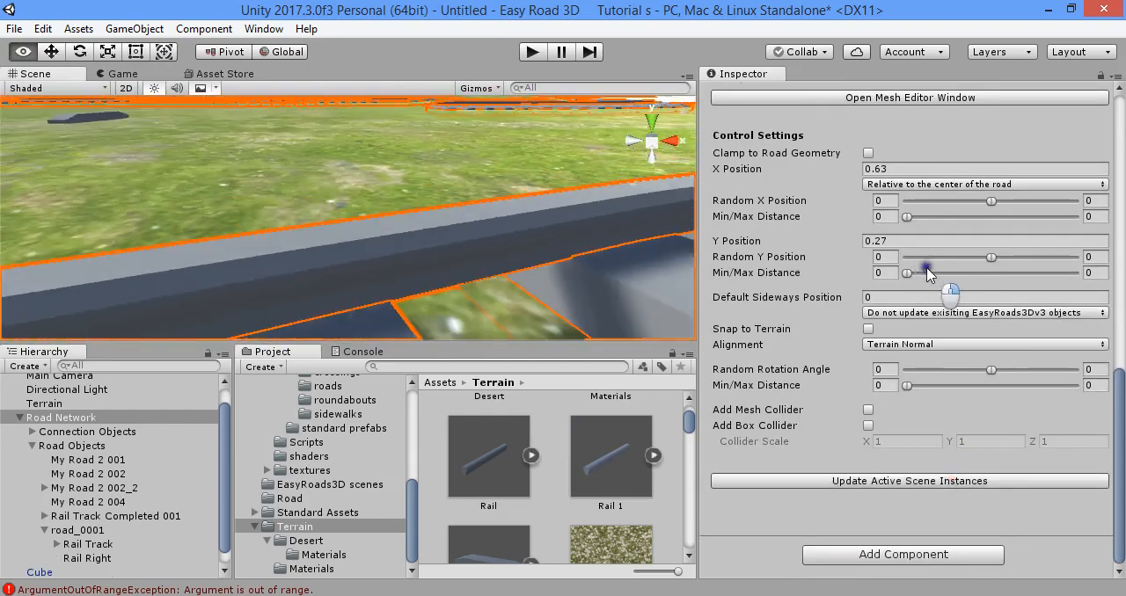
{"action": "right_click_drag", "start_coordinate": [931, 275], "coordinate": [992, 161]}
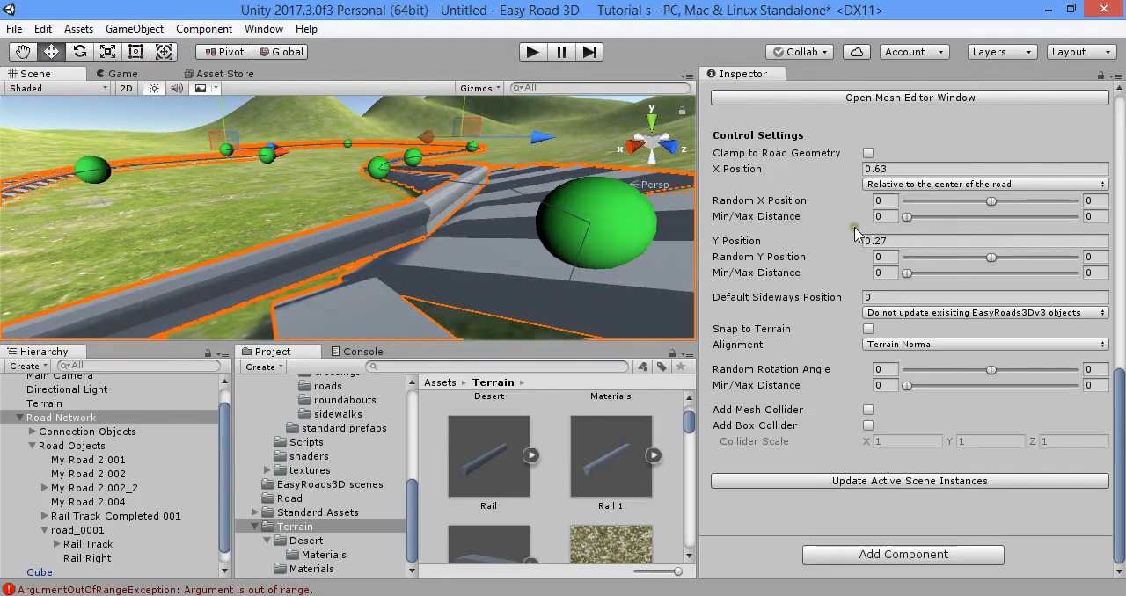
- Open Rail Right's mesh editor, include the start and end segments, apply the change and inspect the rail's end in the scene
{"action": "scroll", "coordinate": [856, 230], "scroll_direction": "up", "scroll_amount": 3}
{"action": "left_click", "coordinate": [1003, 255]}
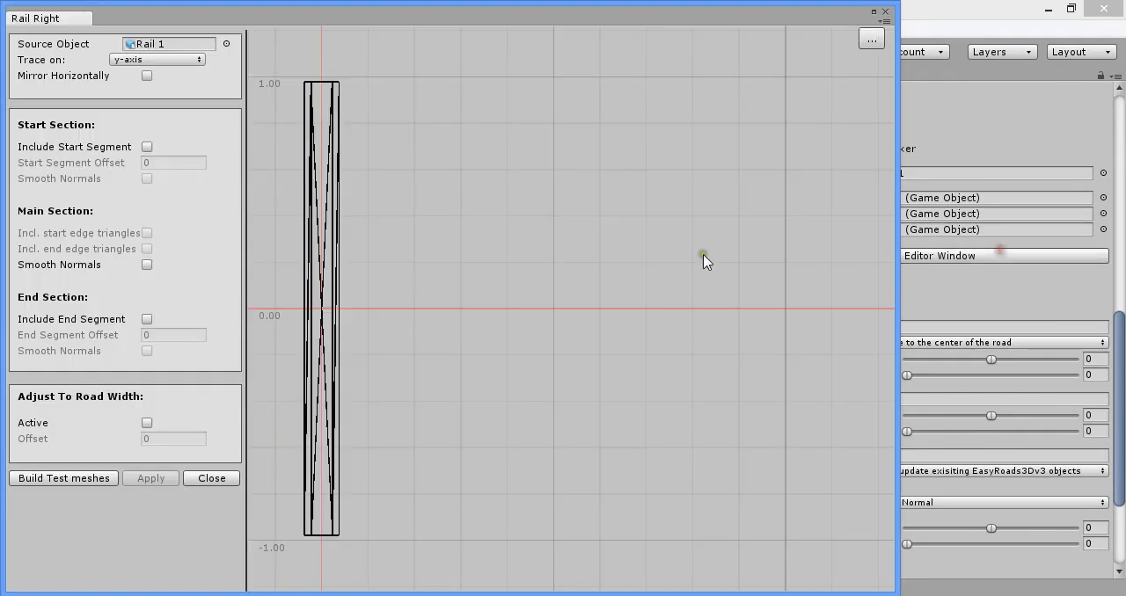
{"action": "scroll", "coordinate": [702, 253], "scroll_direction": "down", "scroll_amount": 2}
{"action": "middle_click_drag", "start_coordinate": [432, 289], "coordinate": [557, 248]}
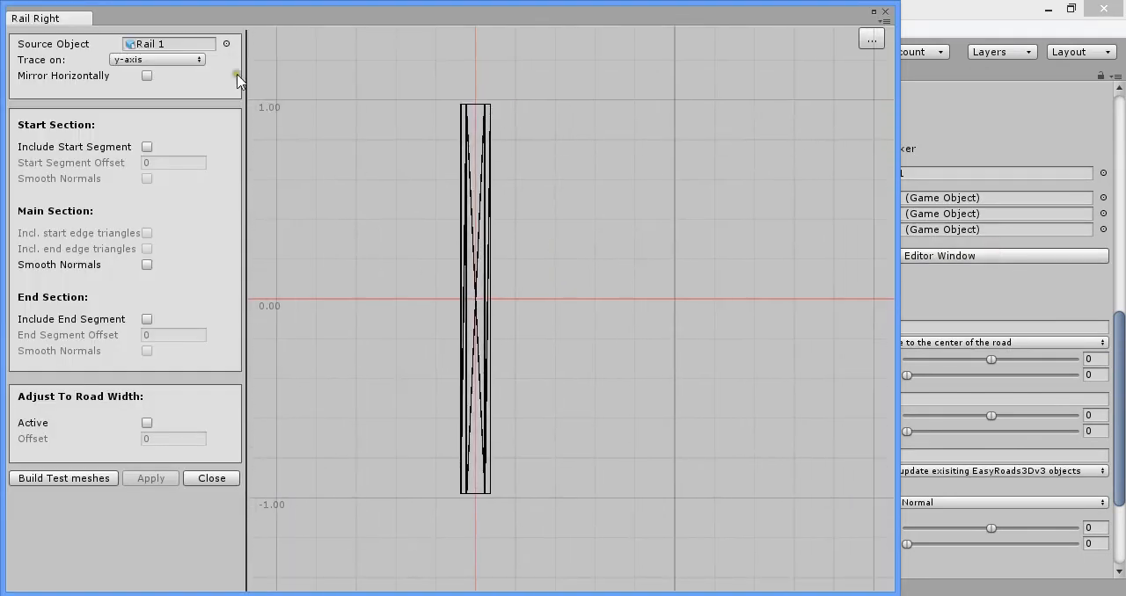
{"action": "left_click", "coordinate": [146, 146]}
{"action": "left_click", "coordinate": [147, 320]}
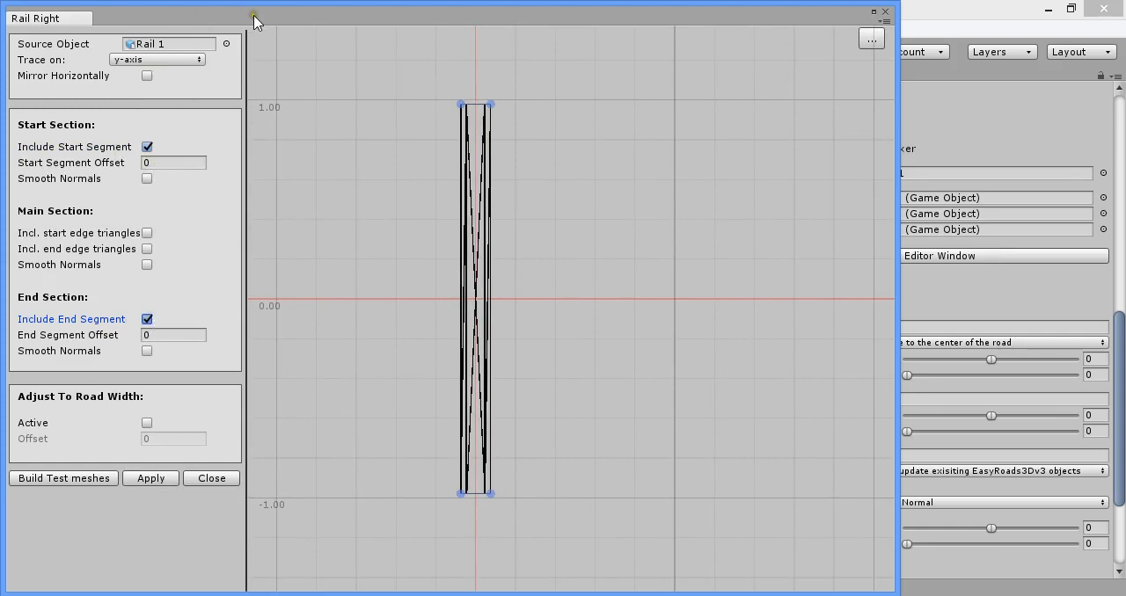
{"action": "left_click_drag", "start_coordinate": [253, 17], "coordinate": [669, 116]}
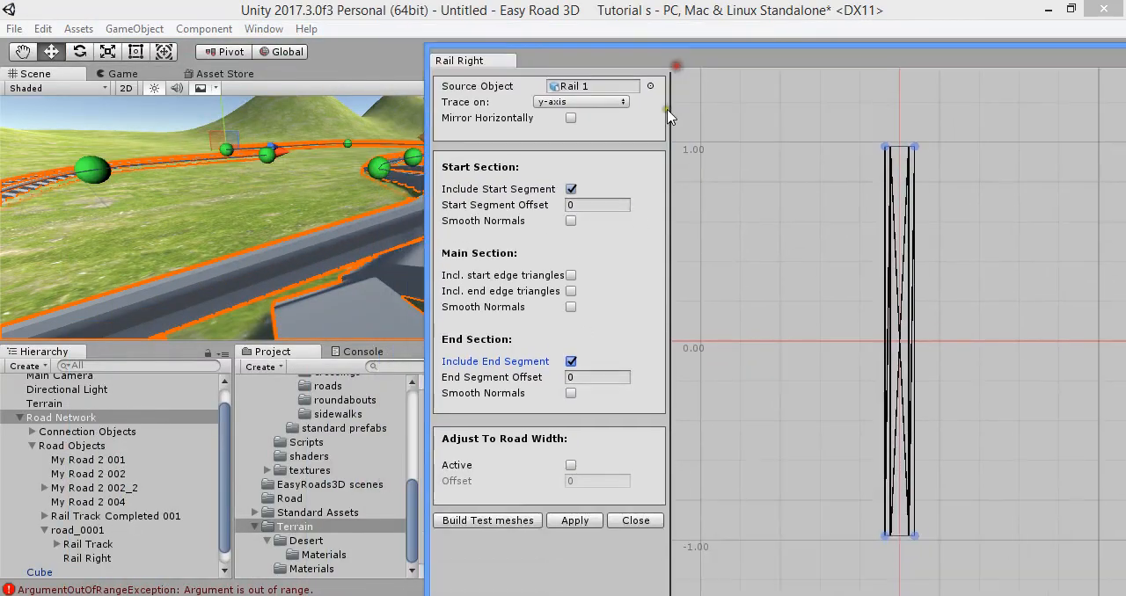
{"action": "left_click", "coordinate": [572, 521]}
{"action": "right_click_drag", "start_coordinate": [342, 293], "coordinate": [810, 258]}
- Exclude both the start and end segments from the Rail Right mesh, apply and check the rail's end
{"action": "left_click", "coordinate": [570, 188]}
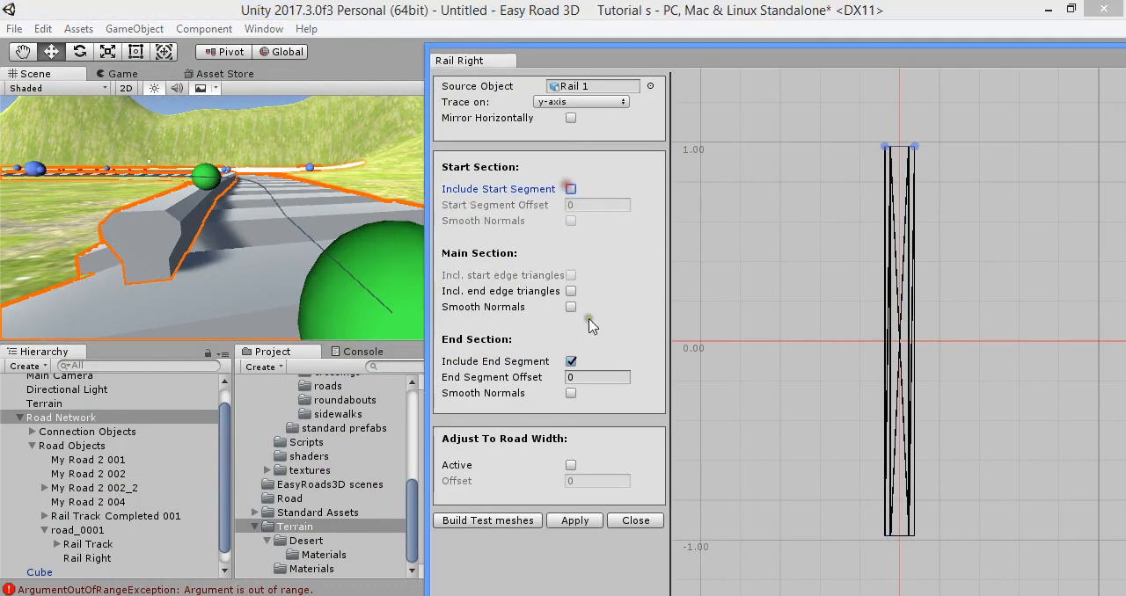
{"action": "left_click", "coordinate": [571, 362]}
{"action": "left_click", "coordinate": [575, 521]}
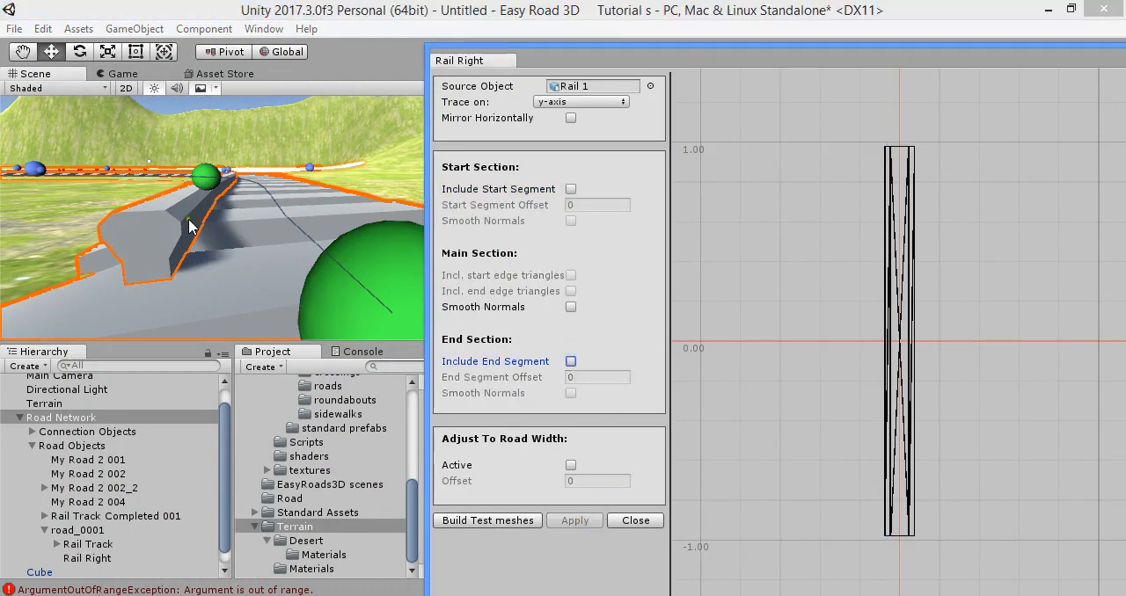
{"action": "right_click_drag", "start_coordinate": [190, 226], "coordinate": [589, 209]}
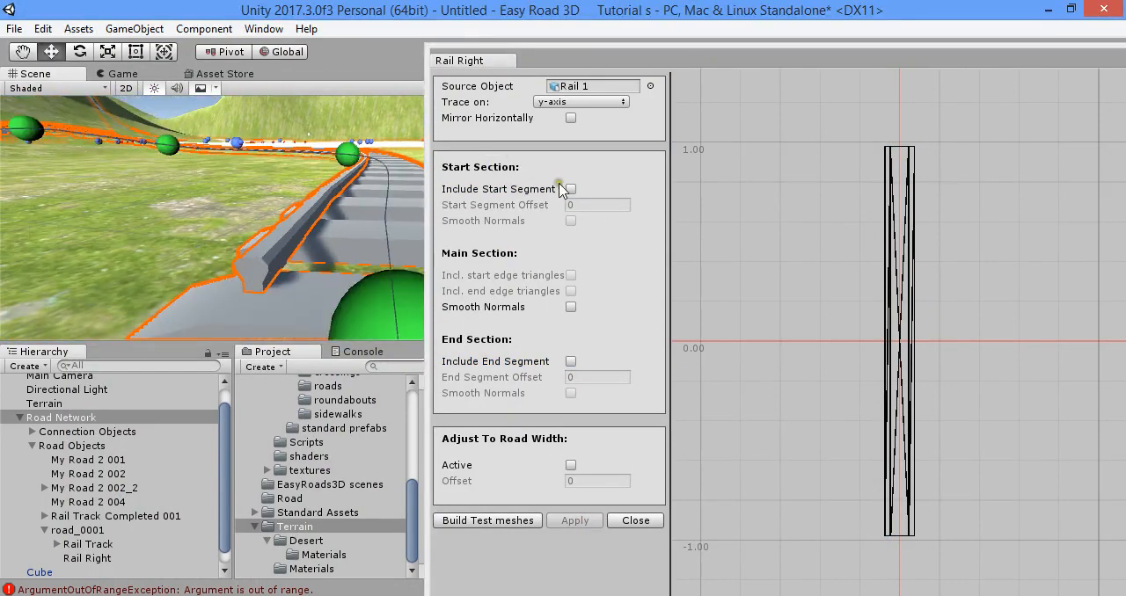
- Try including Rail Right's start segment with a Start Segment Offset of about 0.965 and apply it
{"action": "left_click", "coordinate": [569, 190]}
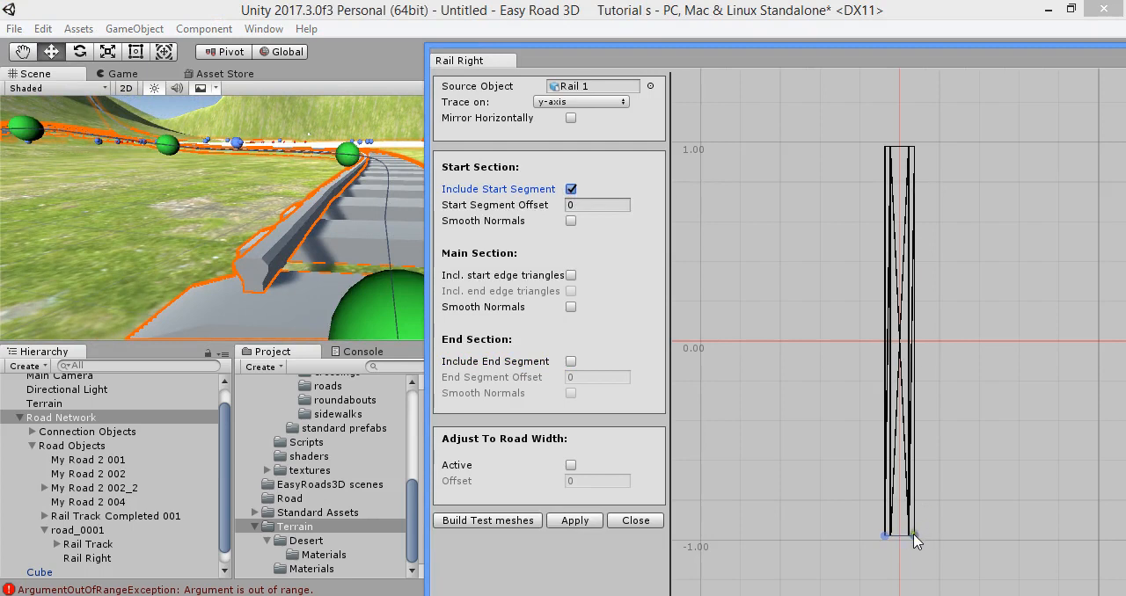
{"action": "left_click_drag", "start_coordinate": [914, 537], "coordinate": [918, 350]}
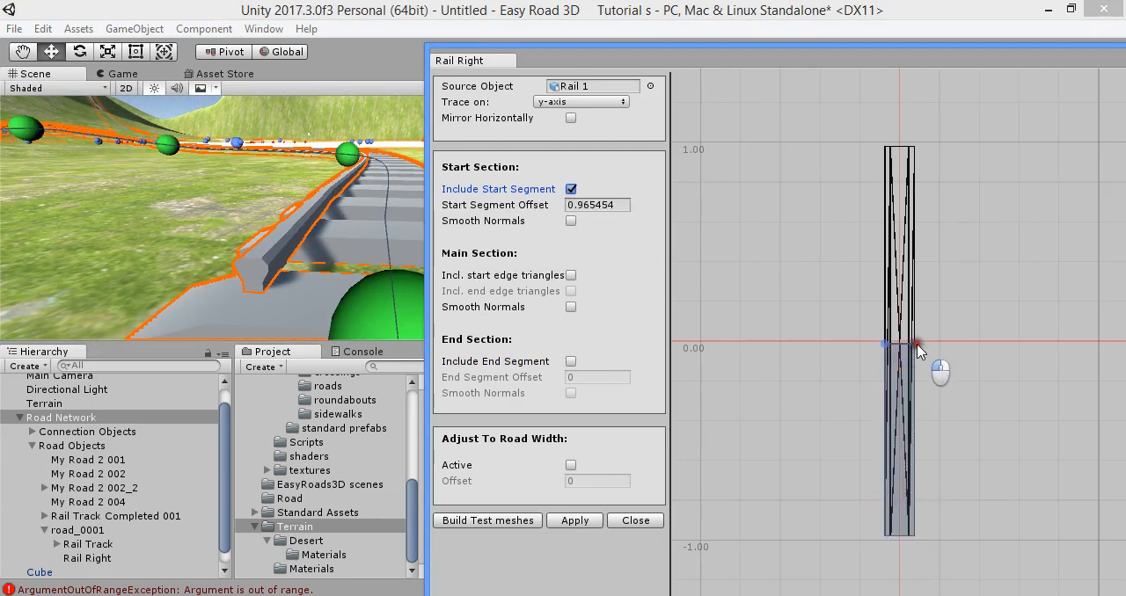
{"action": "left_click", "coordinate": [565, 522]}
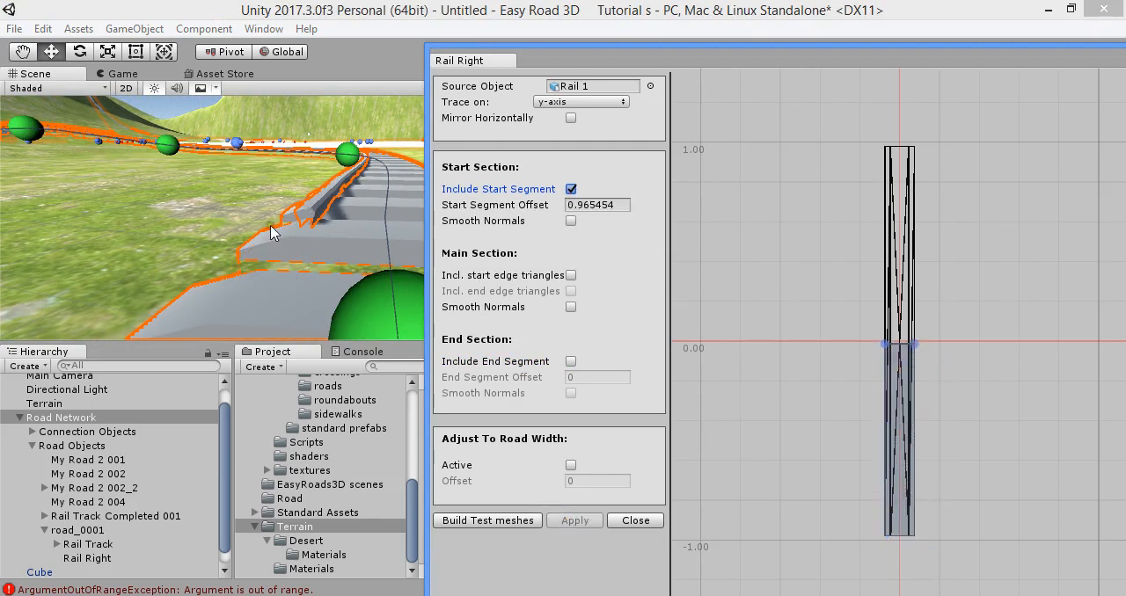
- Return Rail Right's Start Segment Offset to 0, exclude the start segment and apply
{"action": "left_click_drag", "start_coordinate": [918, 351], "coordinate": [919, 541]}
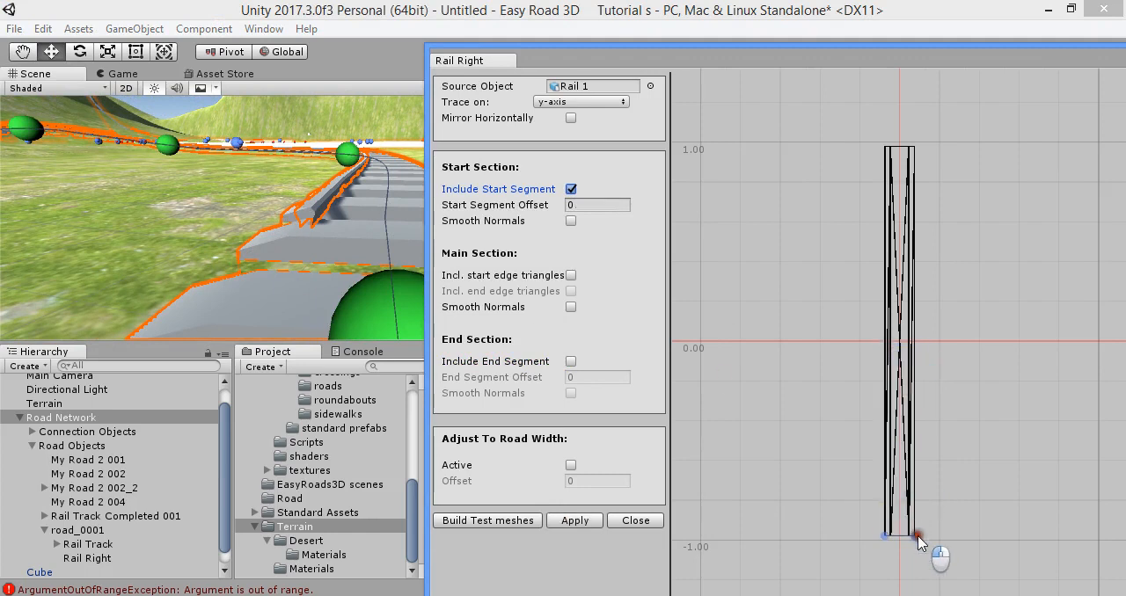
{"action": "left_click", "coordinate": [571, 189]}
{"action": "left_click", "coordinate": [574, 521]}
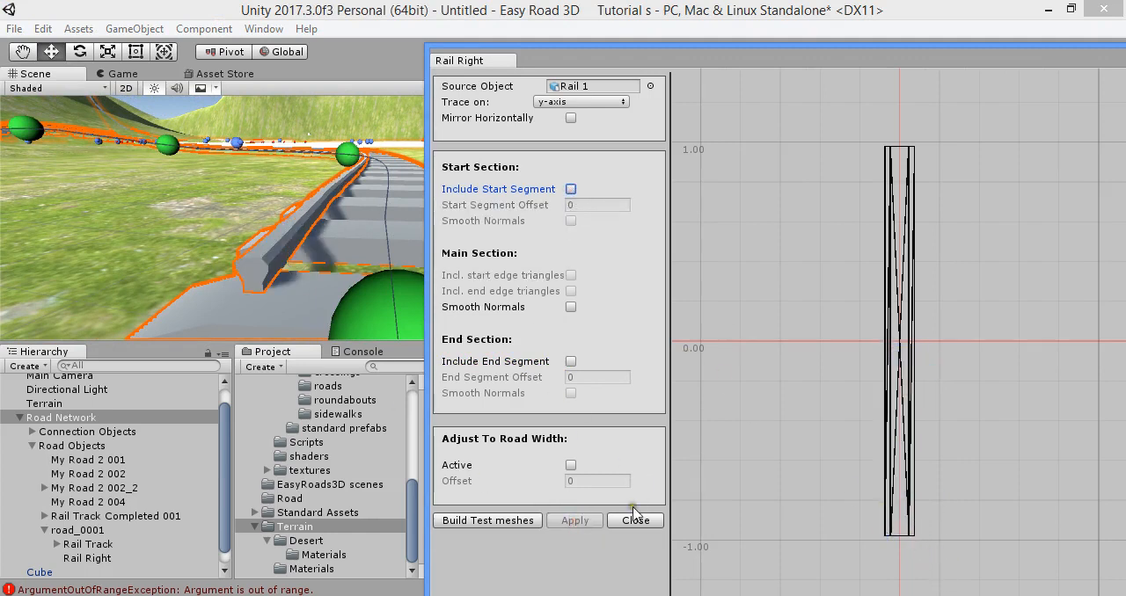
- Try tracing the Rail Right mesh on the x-axis and on the z-axis, applying each setting
{"action": "left_click", "coordinate": [616, 101]}
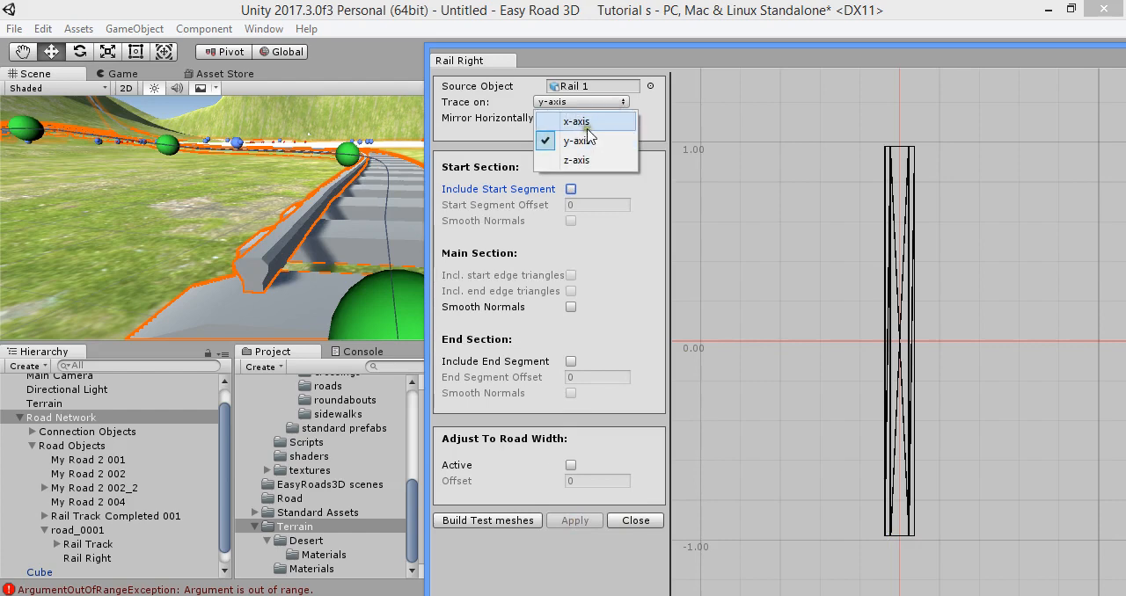
{"action": "left_click", "coordinate": [616, 114]}
{"action": "scroll", "coordinate": [933, 360], "scroll_direction": "down", "scroll_amount": 1}
{"action": "middle_click_drag", "start_coordinate": [951, 368], "coordinate": [939, 197]}
{"action": "left_click", "coordinate": [581, 521]}
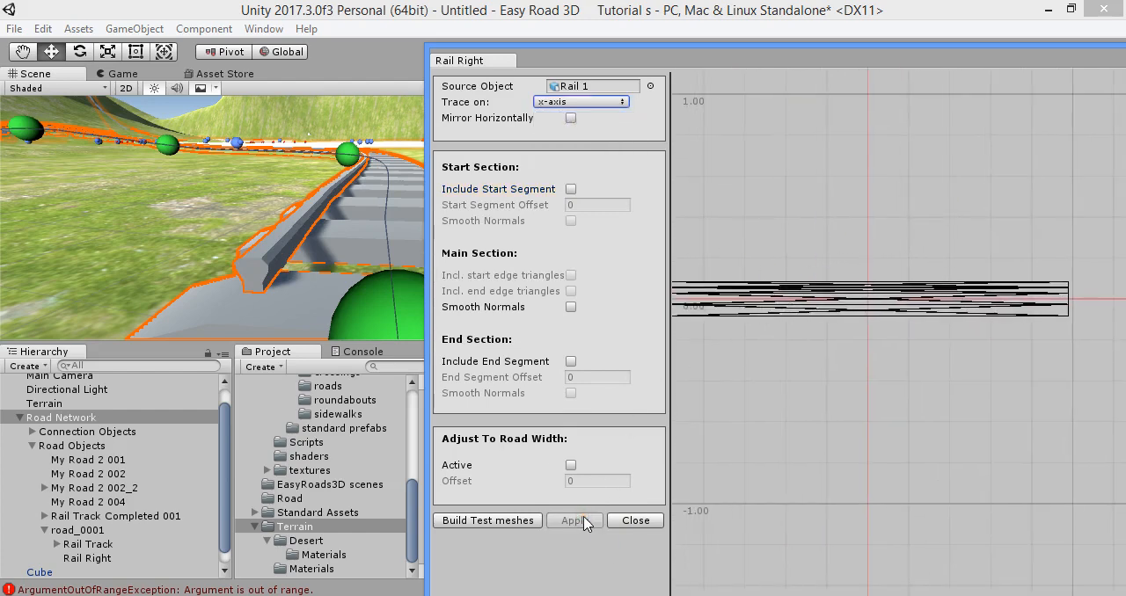
{"action": "left_click", "coordinate": [581, 102]}
{"action": "left_click", "coordinate": [594, 152]}
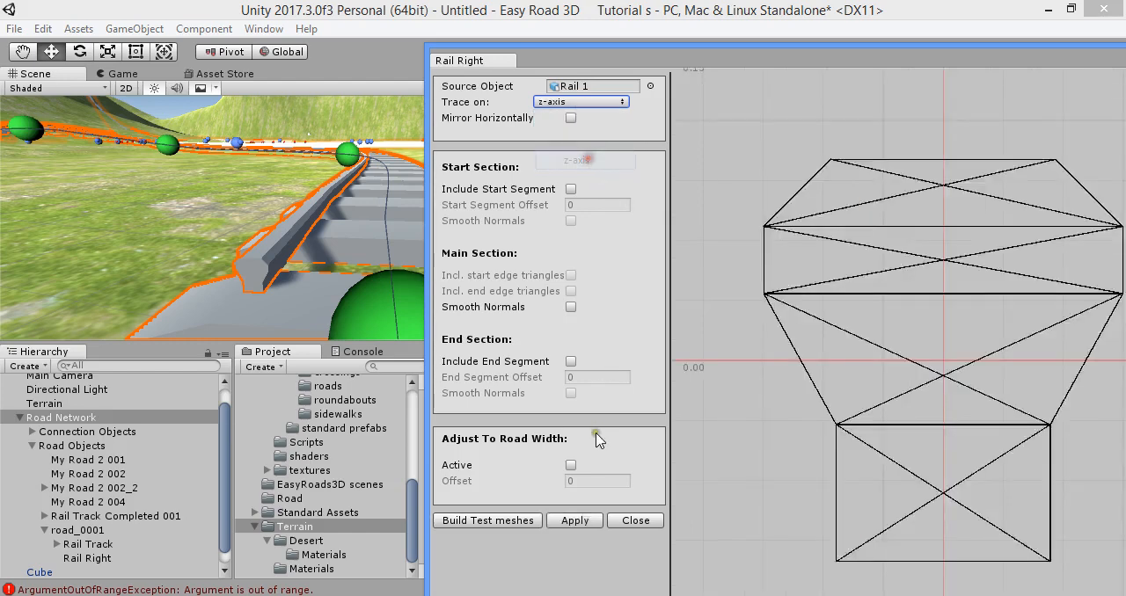
{"action": "left_click", "coordinate": [574, 521]}
- Set Rail Right's trace axis back to y-axis, close the mesh editor and inspect the rail in the scene
{"action": "left_click", "coordinate": [616, 102]}
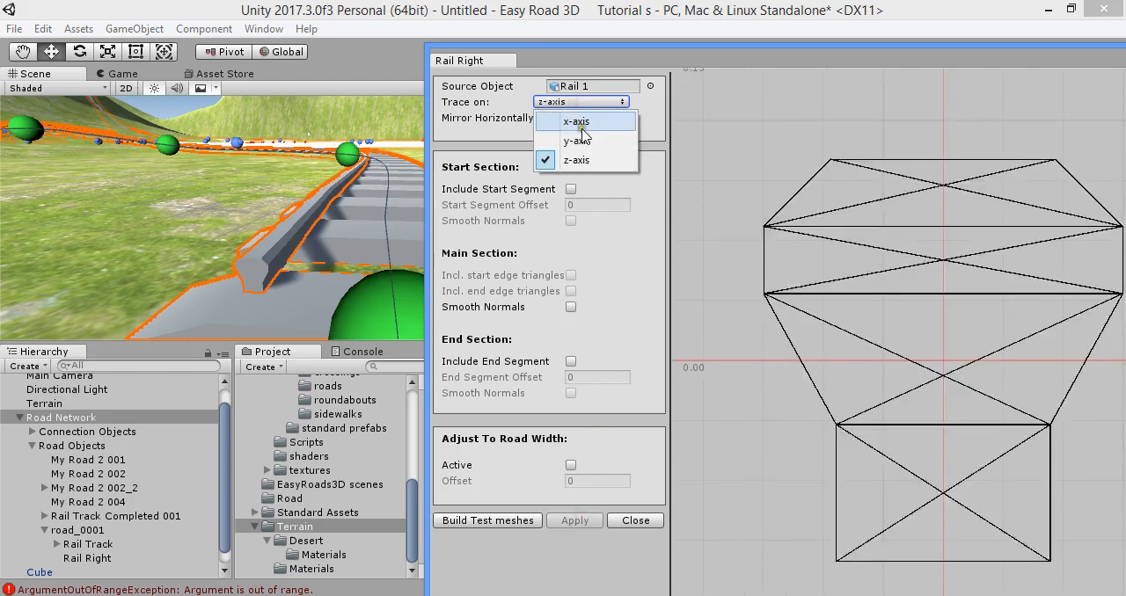
{"action": "left_click", "coordinate": [589, 142]}
{"action": "middle_click_drag", "start_coordinate": [777, 321], "coordinate": [811, 245]}
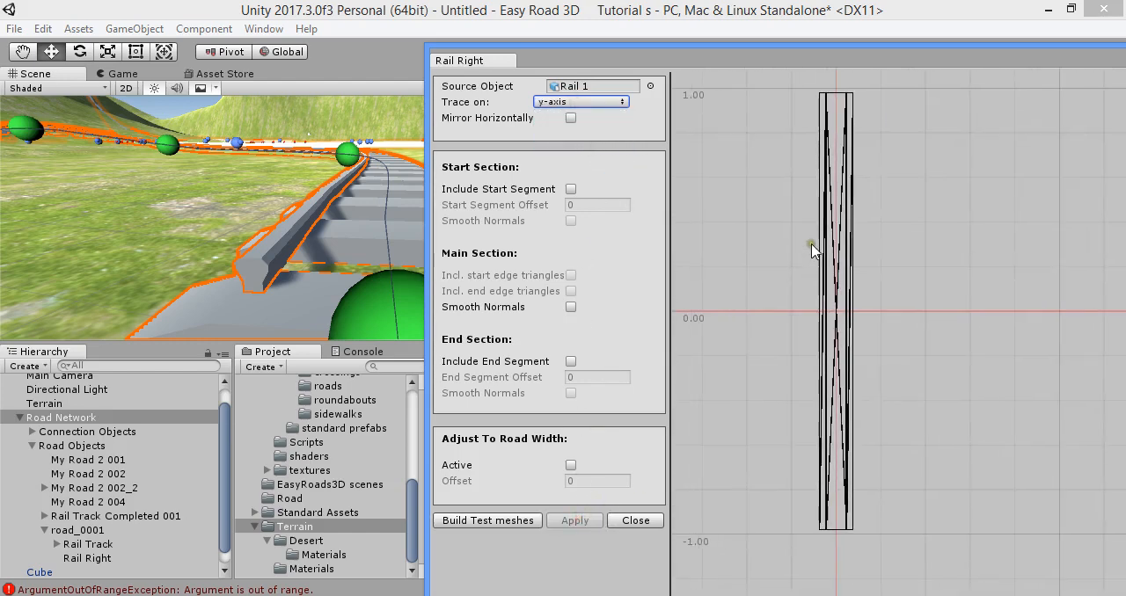
{"action": "left_click_drag", "start_coordinate": [918, 56], "coordinate": [525, 101]}
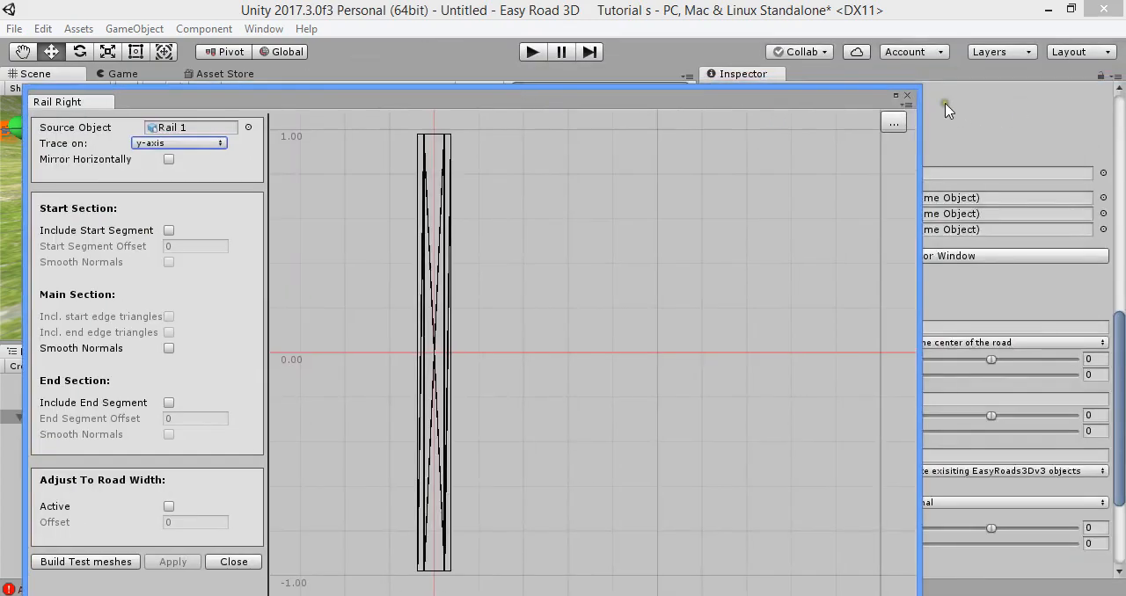
{"action": "left_click", "coordinate": [908, 97]}
{"action": "mouse_move", "coordinate": [401, 214]}
{"action": "right_mouse_down"}
{"action": "mouse_move", "coordinate": [95, 167]}
{"action": "mouse_move", "coordinate": [215, 203]}
{"action": "mouse_move", "coordinate": [259, 175]}
{"action": "mouse_move", "coordinate": [645, 181]}
{"action": "mouse_move", "coordinate": [570, 212]}
{"action": "mouse_move", "coordinate": [602, 233]}
{"action": "right_mouse_up"}
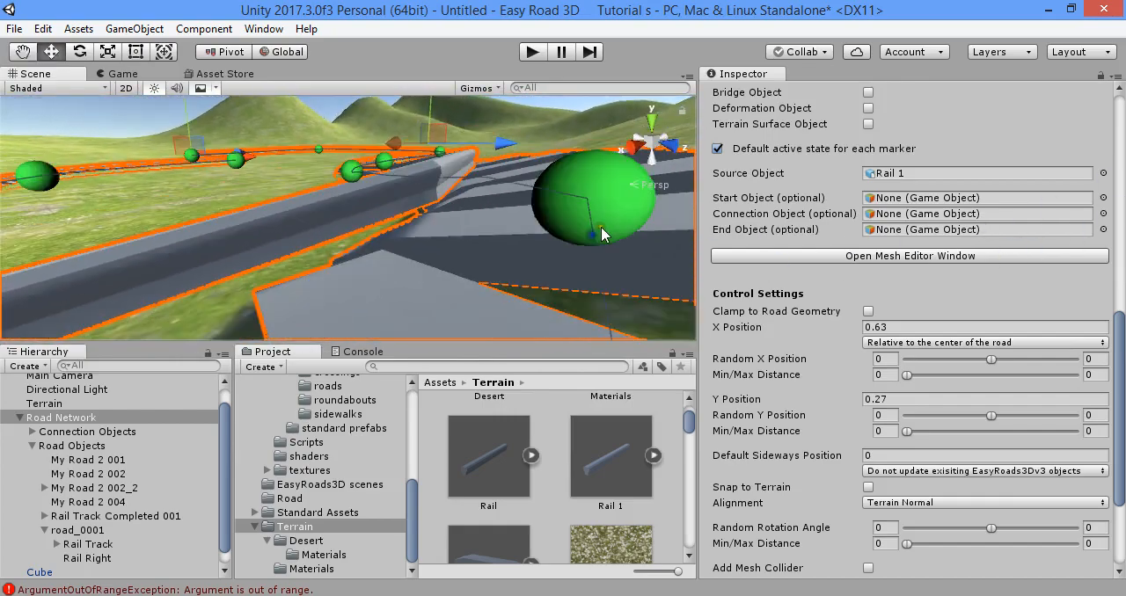
{"action": "right_click_drag", "start_coordinate": [499, 237], "coordinate": [437, 212]}
- Select the Rail Track side object and try Path Normal alignment, updating the active scene instances
{"action": "scroll", "coordinate": [910, 305], "scroll_direction": "up", "scroll_amount": 8}
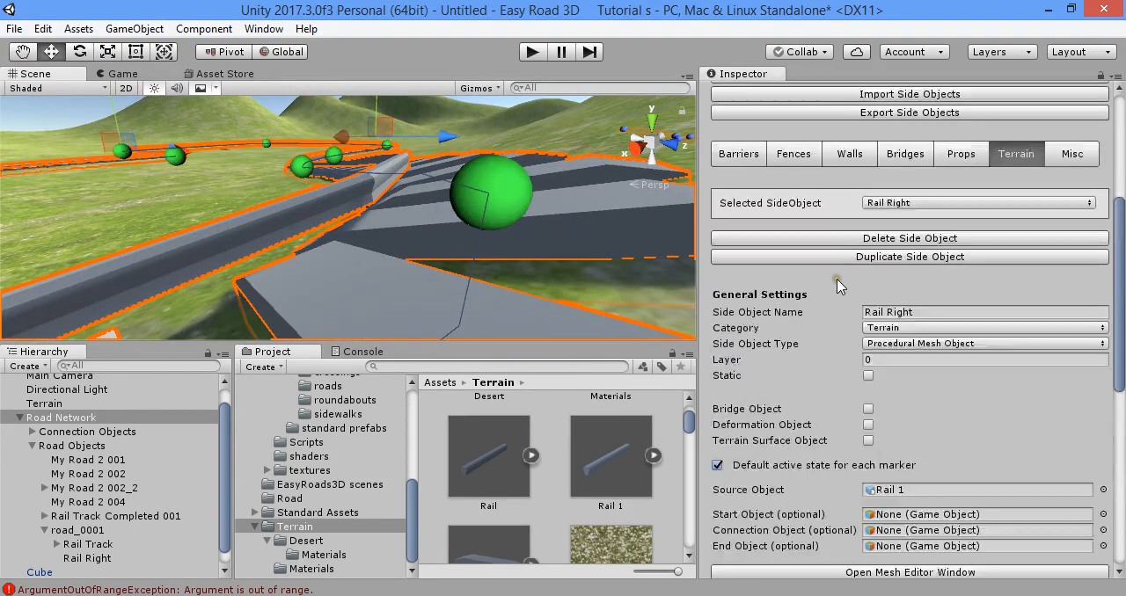
{"action": "scroll", "coordinate": [966, 294], "scroll_direction": "down", "scroll_amount": 3}
{"action": "left_click", "coordinate": [954, 201]}
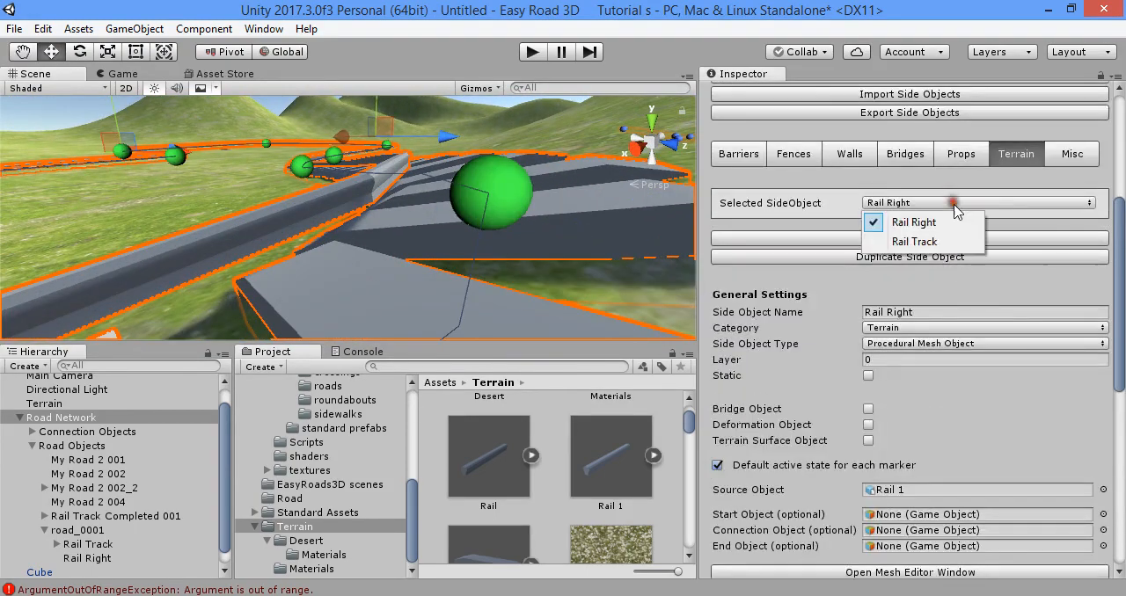
{"action": "left_click", "coordinate": [957, 238]}
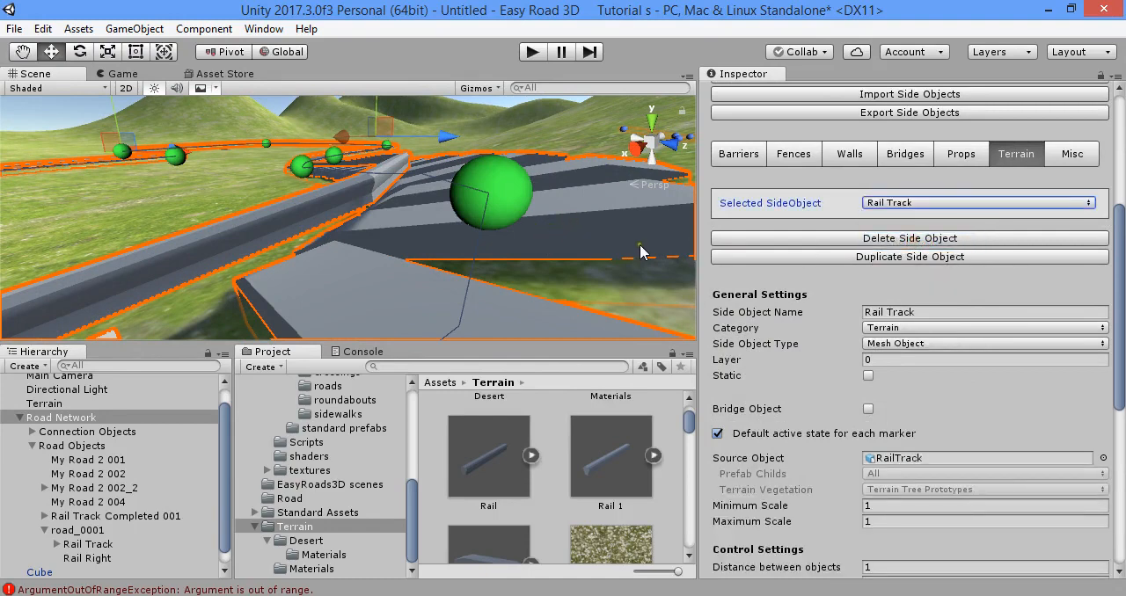
{"action": "scroll", "coordinate": [892, 297], "scroll_direction": "down", "scroll_amount": 8}
{"action": "left_click", "coordinate": [934, 377]}
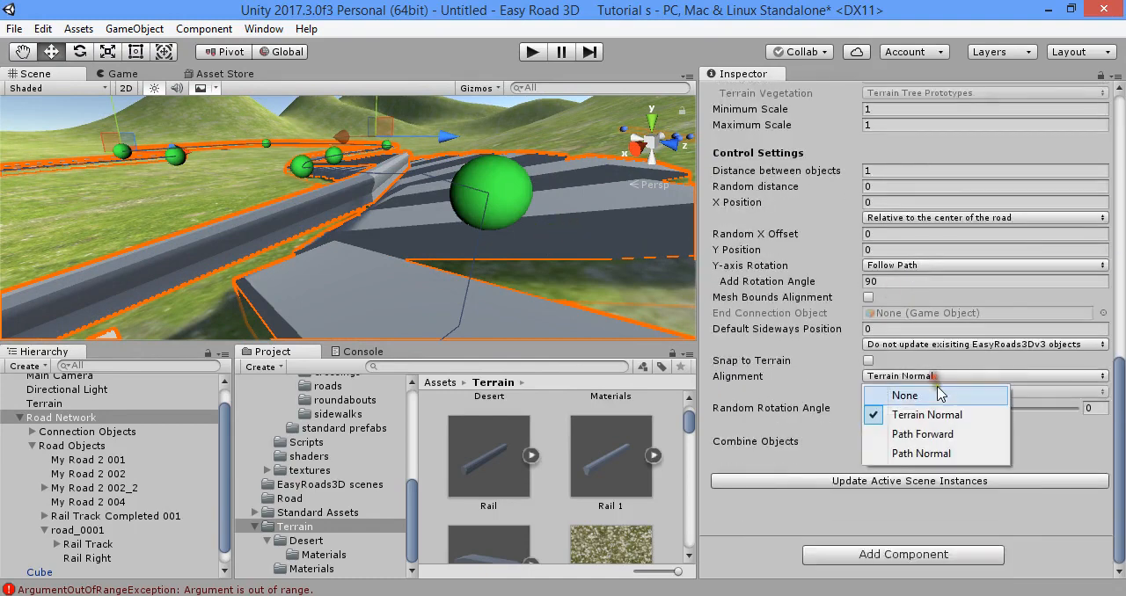
{"action": "left_click", "coordinate": [924, 455]}
{"action": "left_click", "coordinate": [995, 480]}
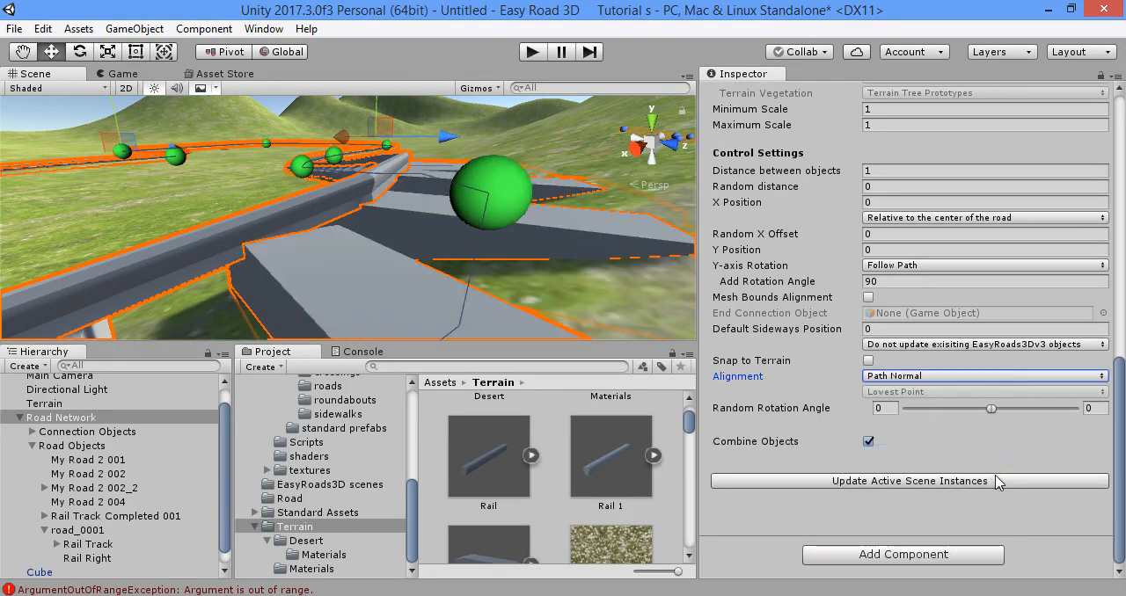
- Try Path Forward alignment on Rail Track and return it to Terrain Normal, updating the scene instances each time
{"action": "left_click", "coordinate": [944, 380]}
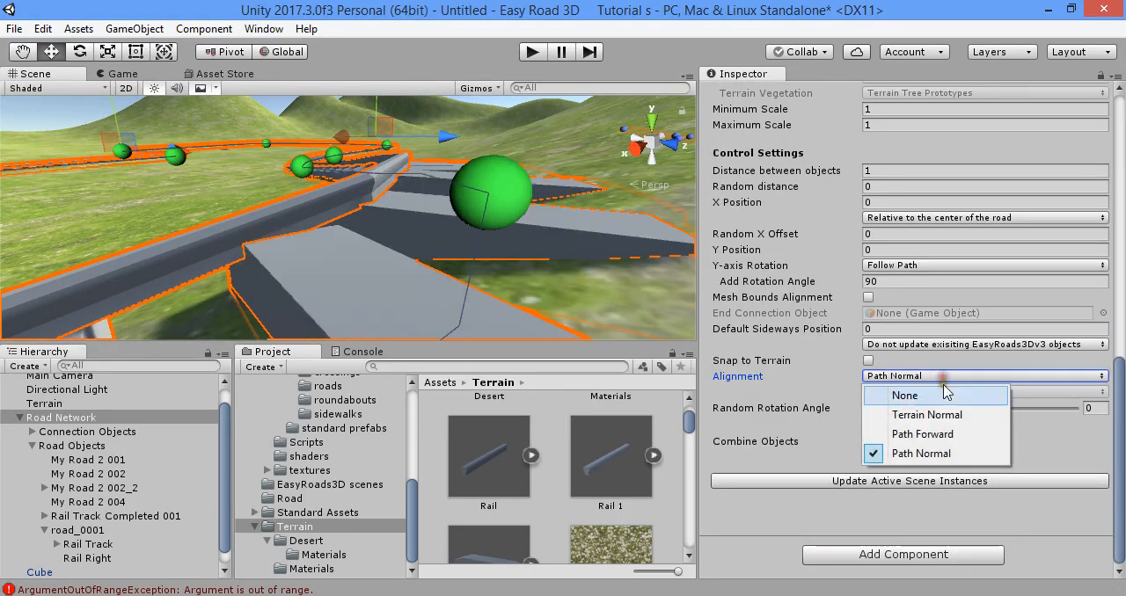
{"action": "left_click", "coordinate": [950, 436]}
{"action": "left_click", "coordinate": [991, 480]}
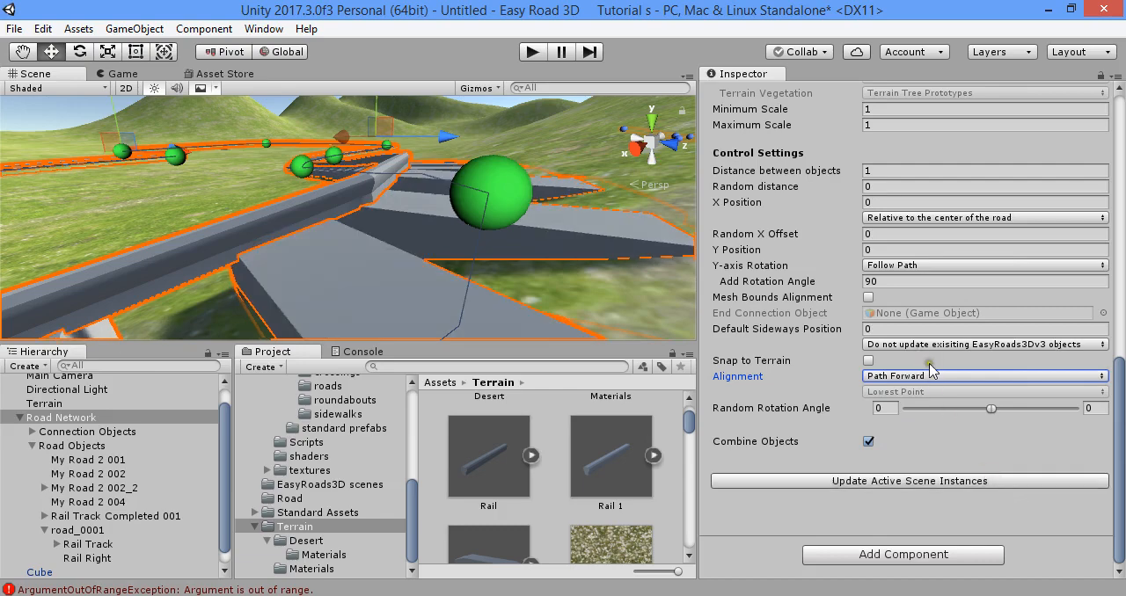
{"action": "left_click", "coordinate": [930, 375]}
{"action": "left_click", "coordinate": [957, 413]}
{"action": "left_click", "coordinate": [982, 482]}
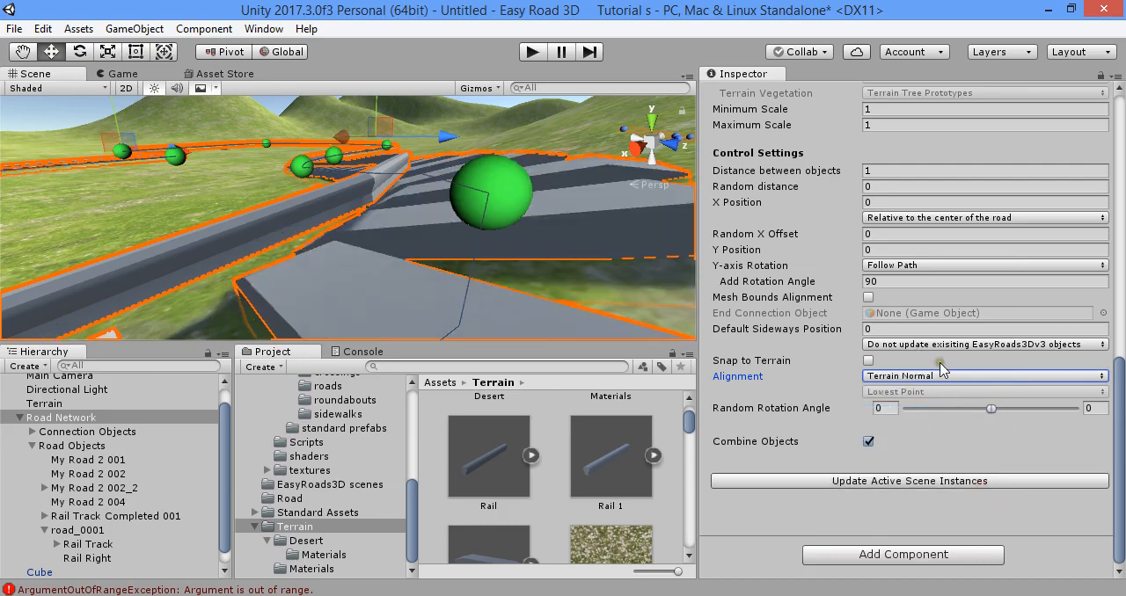
- Set the Rail Right side object's alignment to Path Normal and update the active scene instances
{"action": "scroll", "coordinate": [941, 368], "scroll_direction": "up", "scroll_amount": 10}
{"action": "left_click", "coordinate": [944, 281]}
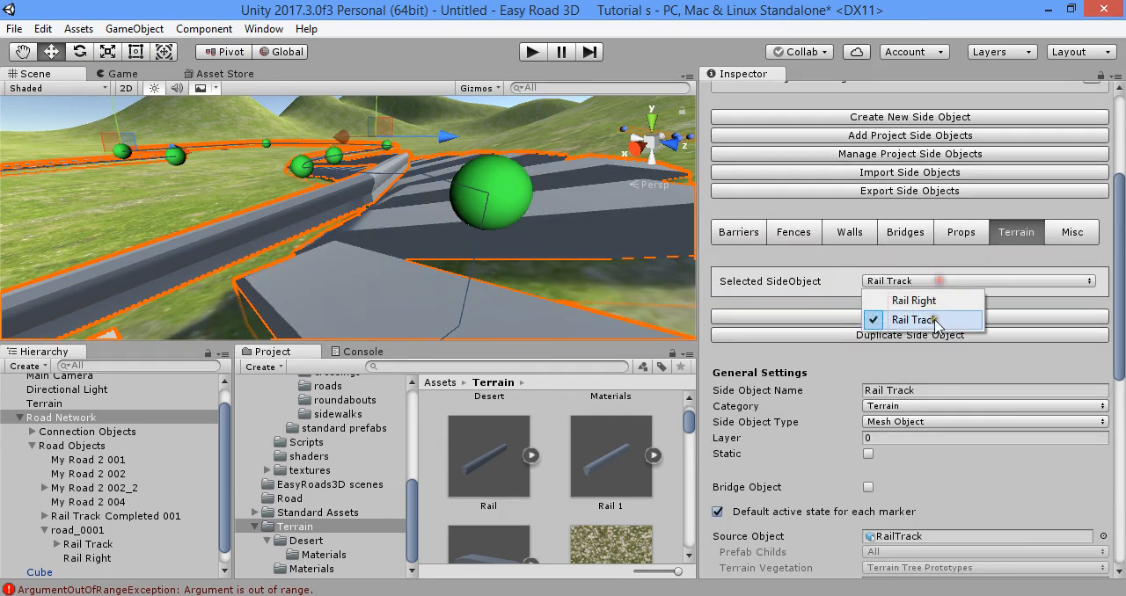
{"action": "left_click", "coordinate": [919, 294]}
{"action": "scroll", "coordinate": [965, 345], "scroll_direction": "down", "scroll_amount": 10}
{"action": "left_click", "coordinate": [965, 345]}
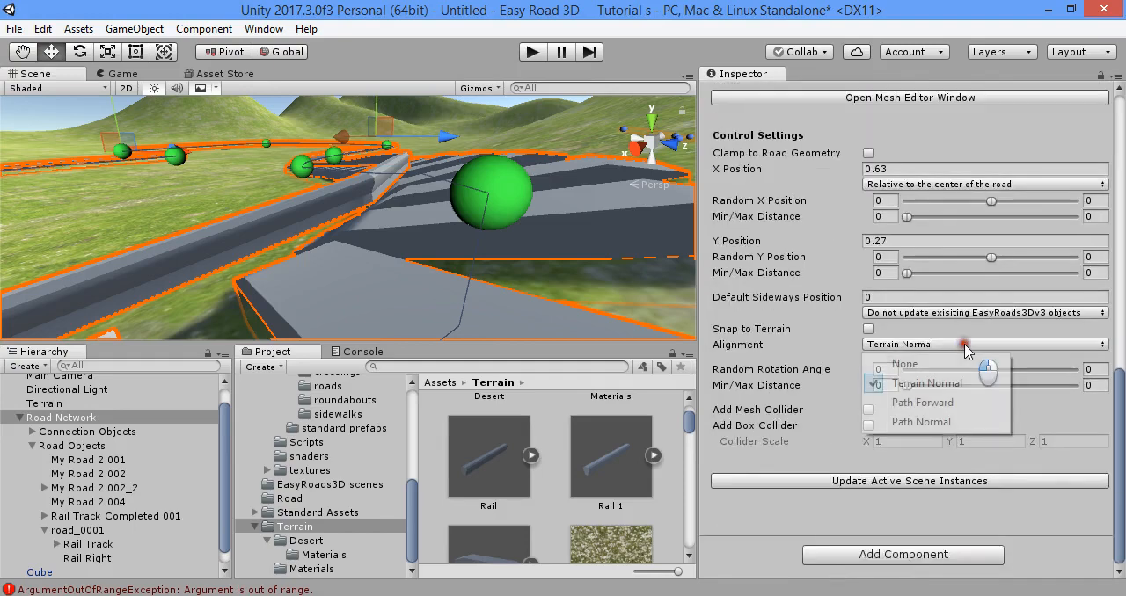
{"action": "left_click", "coordinate": [967, 423]}
{"action": "left_click", "coordinate": [982, 484]}
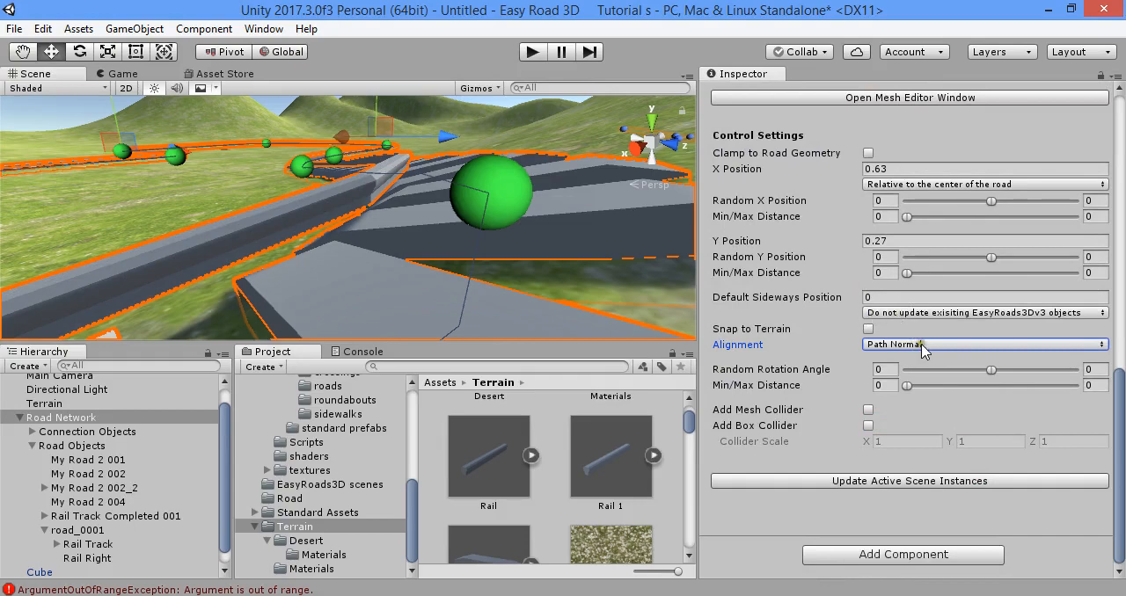
- Try Path Forward alignment on Rail Right and return it to Path Normal, updating the scene instances each time
{"action": "left_click", "coordinate": [923, 345]}
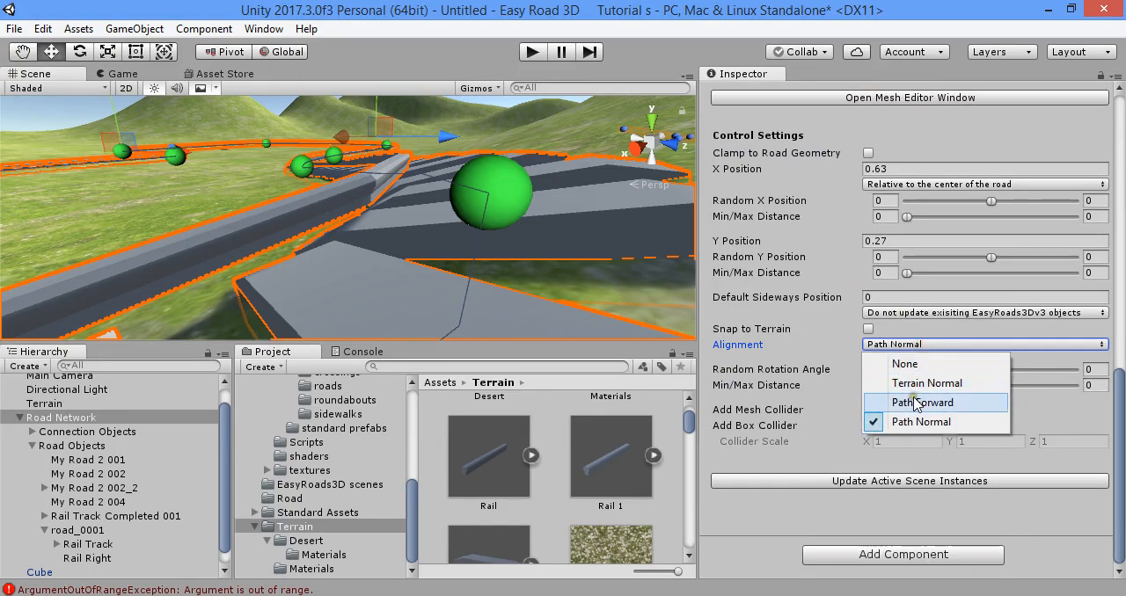
{"action": "left_click", "coordinate": [910, 404]}
{"action": "left_click", "coordinate": [981, 482]}
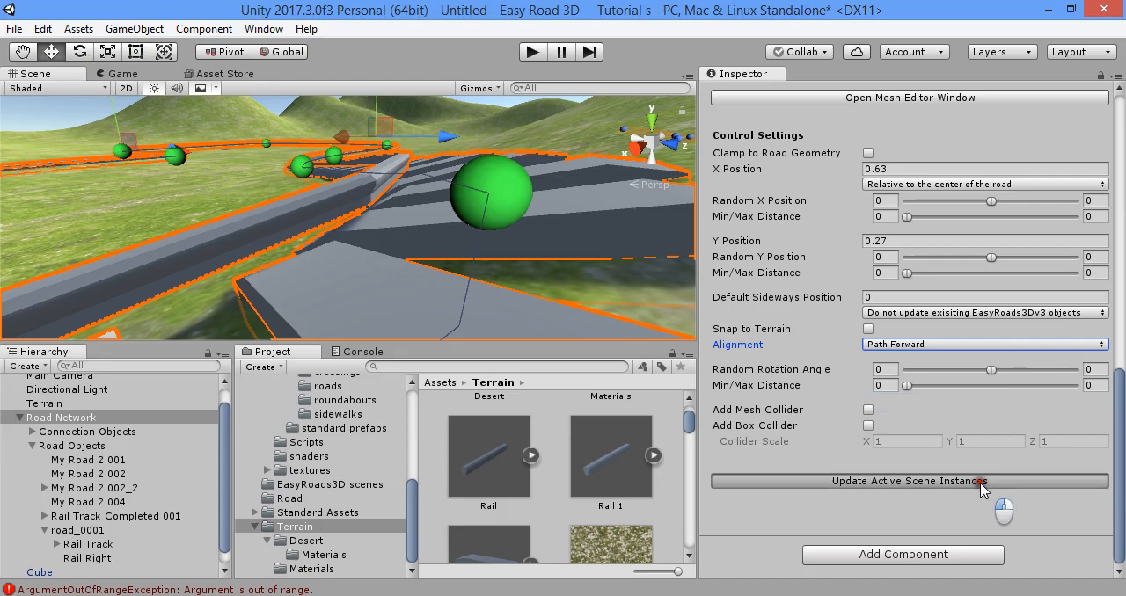
{"action": "left_click", "coordinate": [930, 344]}
{"action": "left_click", "coordinate": [924, 424]}
{"action": "left_click", "coordinate": [930, 481]}
- Switch back to Rail Track, try Path Normal alignment again and restore Terrain Normal
{"action": "scroll", "coordinate": [941, 404], "scroll_direction": "up", "scroll_amount": 10}
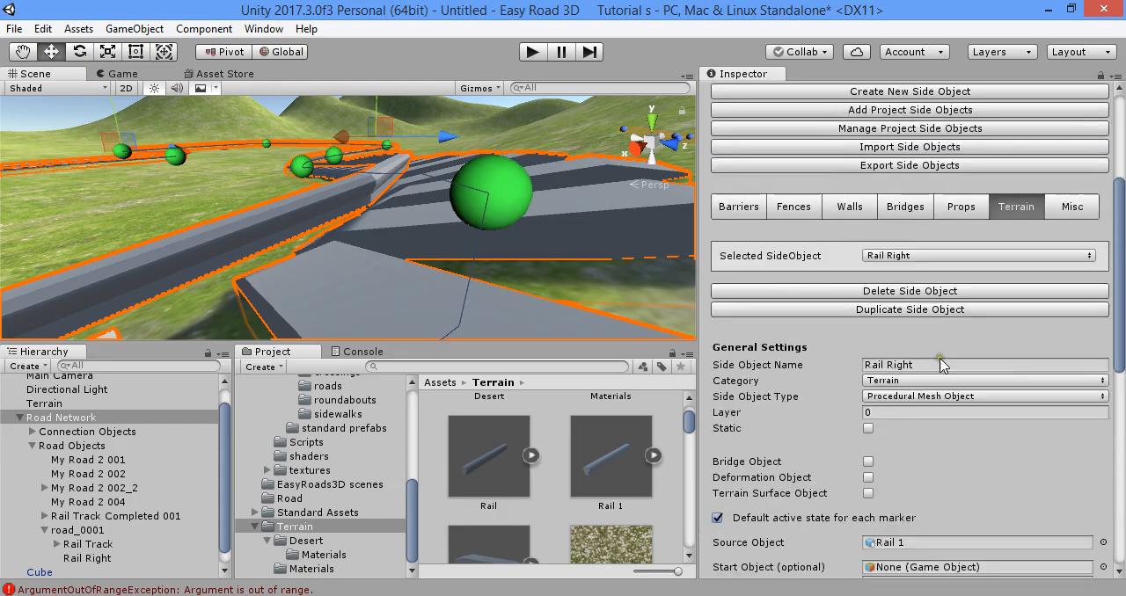
{"action": "scroll", "coordinate": [934, 339], "scroll_direction": "up", "scroll_amount": 3}
{"action": "scroll", "coordinate": [935, 338], "scroll_direction": "down", "scroll_amount": 3}
{"action": "left_click", "coordinate": [941, 256]}
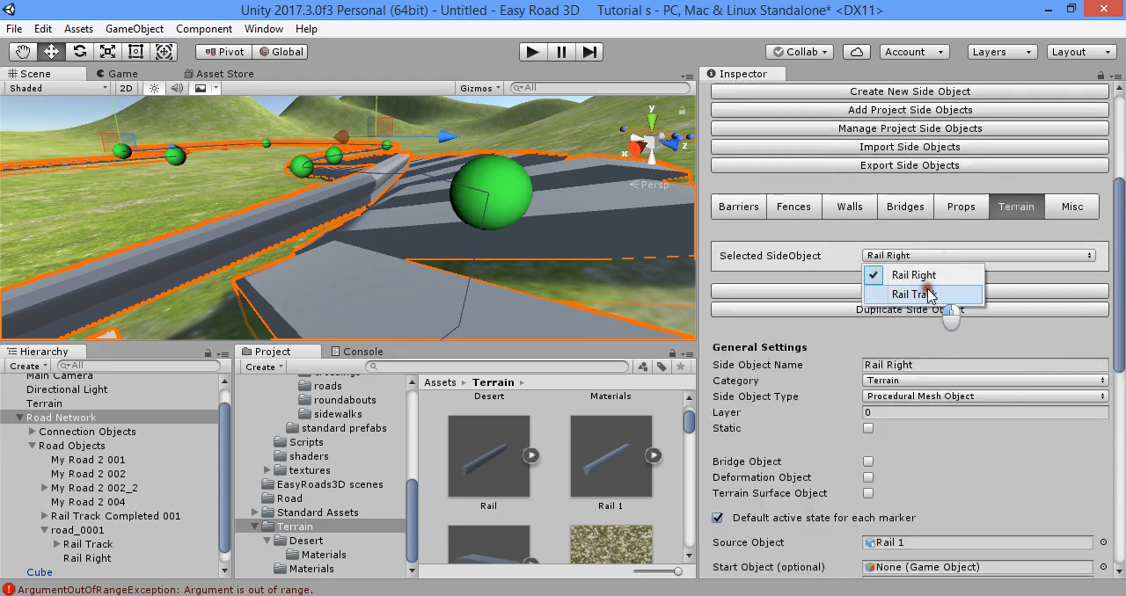
{"action": "left_click", "coordinate": [928, 295]}
{"action": "scroll", "coordinate": [959, 387], "scroll_direction": "down", "scroll_amount": 10}
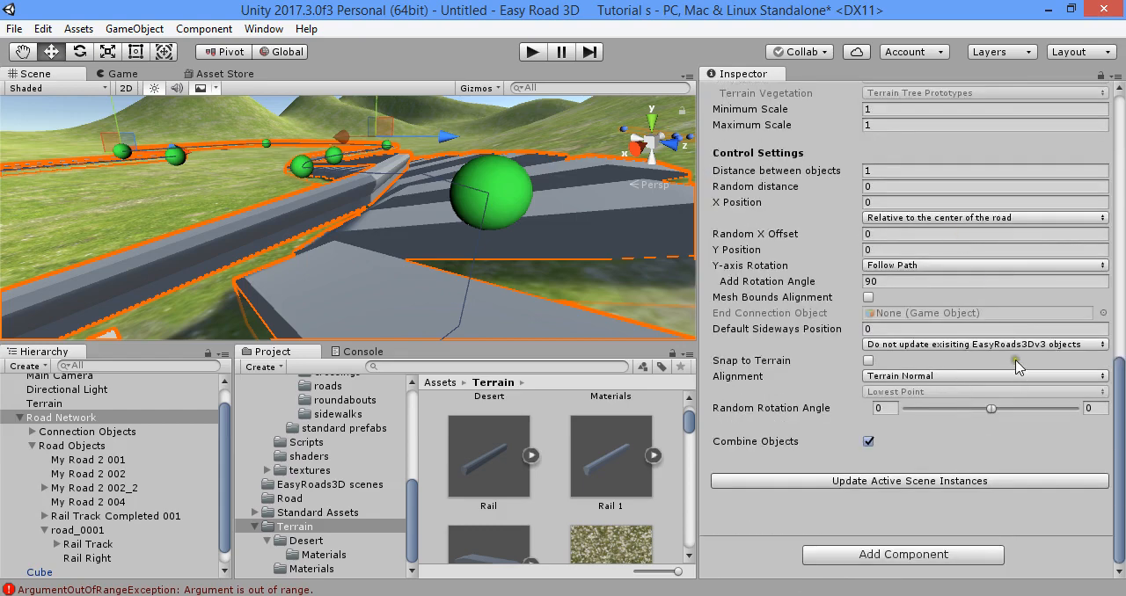
{"action": "left_click", "coordinate": [1012, 343]}
{"action": "left_click", "coordinate": [948, 480]}
{"action": "left_click", "coordinate": [940, 376]}
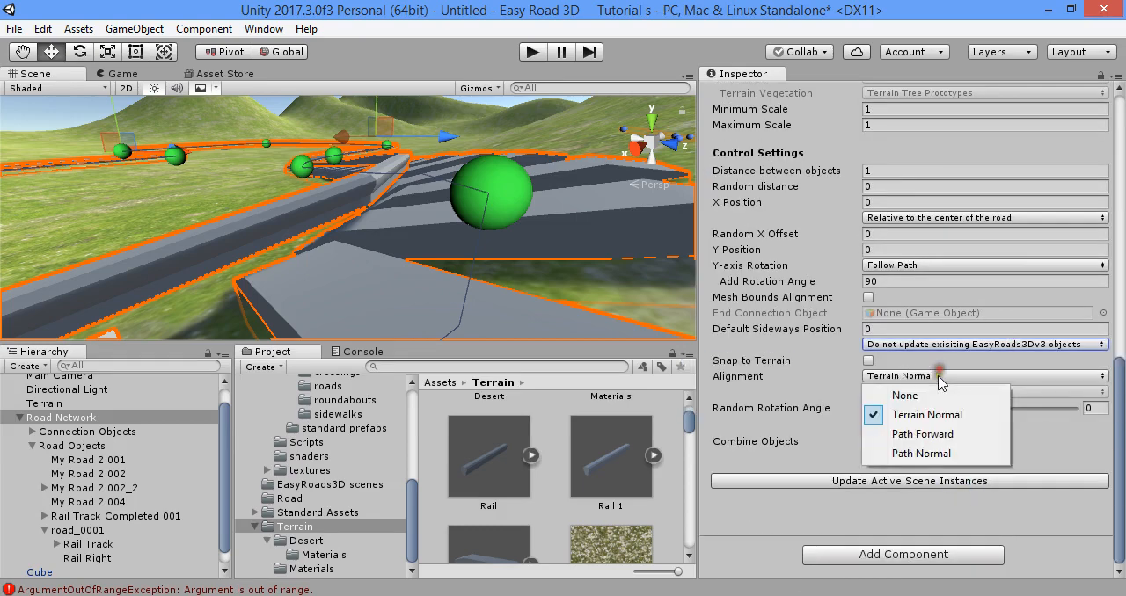
{"action": "left_click", "coordinate": [921, 453]}
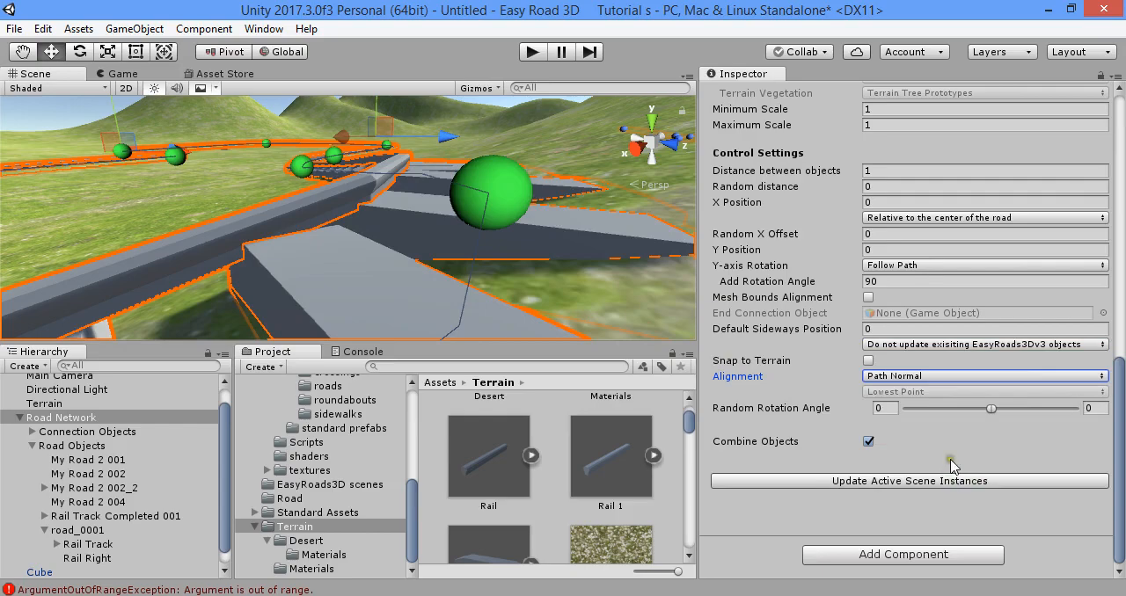
{"action": "left_click", "coordinate": [940, 377]}
{"action": "left_click", "coordinate": [935, 414]}
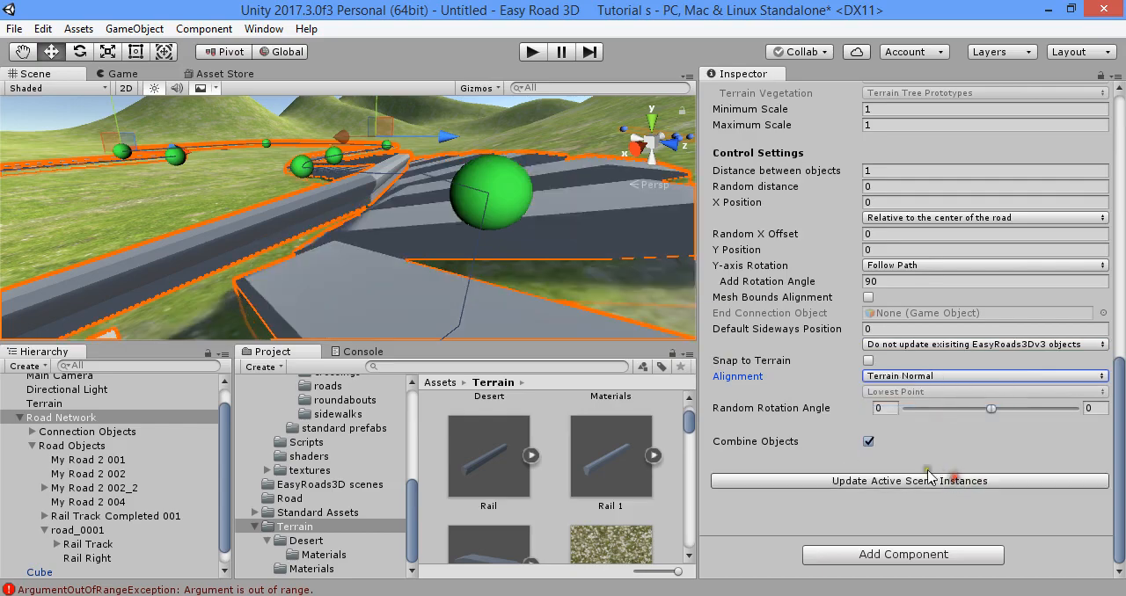
- Set the Rail 1 model's import Scale Factor to 17 and apply it
{"action": "right_click_drag", "start_coordinate": [607, 208], "coordinate": [609, 261]}
{"action": "left_click", "coordinate": [505, 447]}
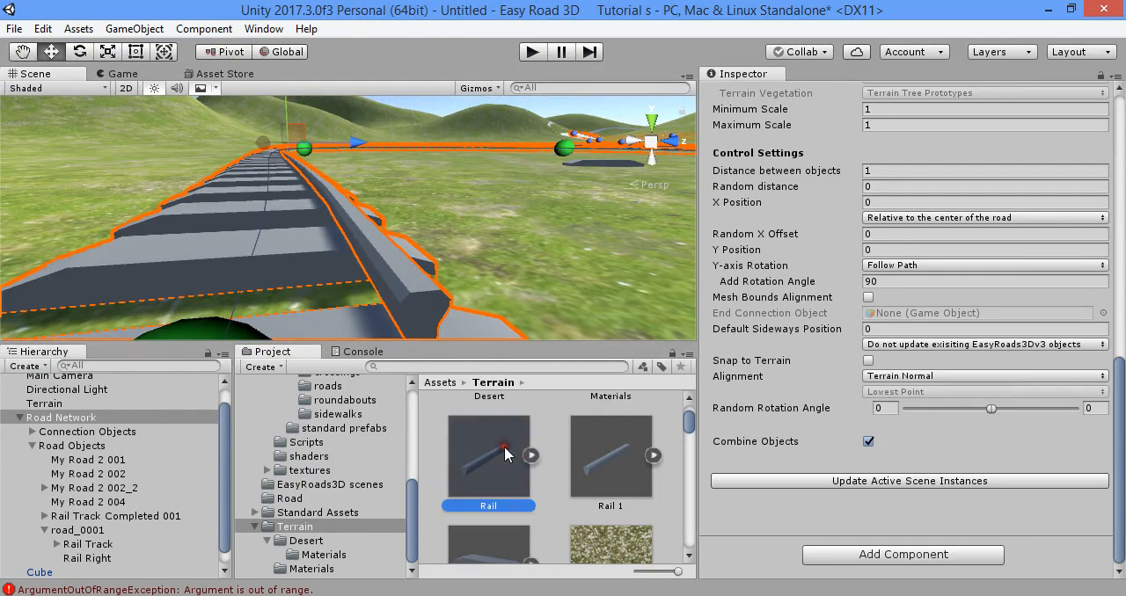
{"action": "left_click", "coordinate": [601, 470]}
{"action": "scroll", "coordinate": [881, 163], "scroll_direction": "up", "scroll_amount": 10}
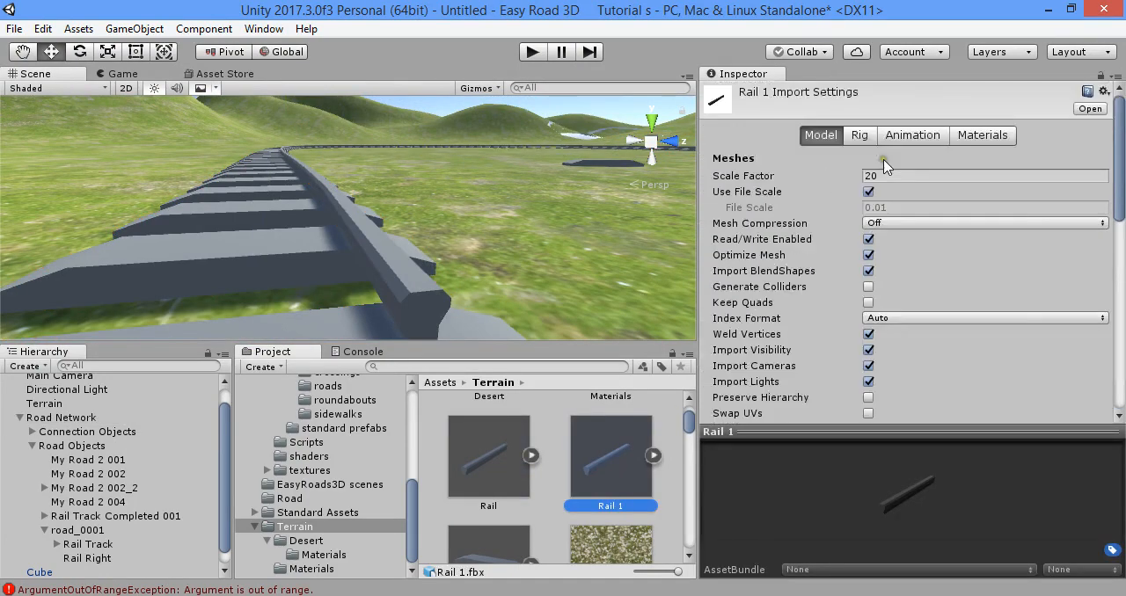
{"action": "left_click", "coordinate": [915, 176]}
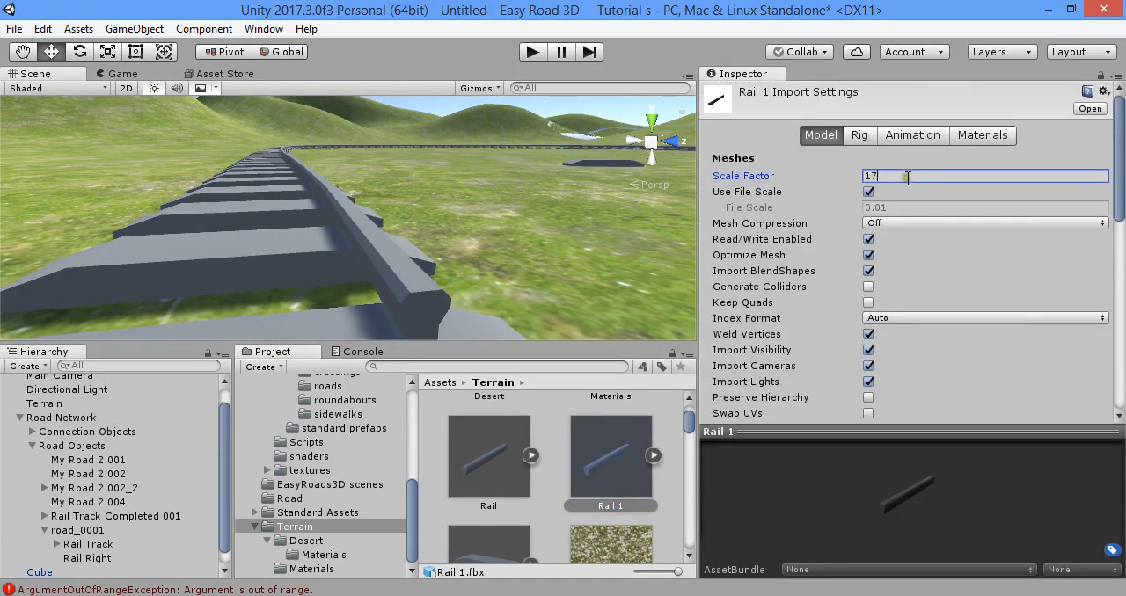
{"action": "scroll", "coordinate": [1027, 319], "scroll_direction": "down", "scroll_amount": 5}
{"action": "scroll", "coordinate": [1003, 233], "scroll_direction": "up", "scroll_amount": 5}
{"action": "type", "text": "17"}
{"action": "scroll", "coordinate": [1055, 330], "scroll_direction": "down", "scroll_amount": 5}
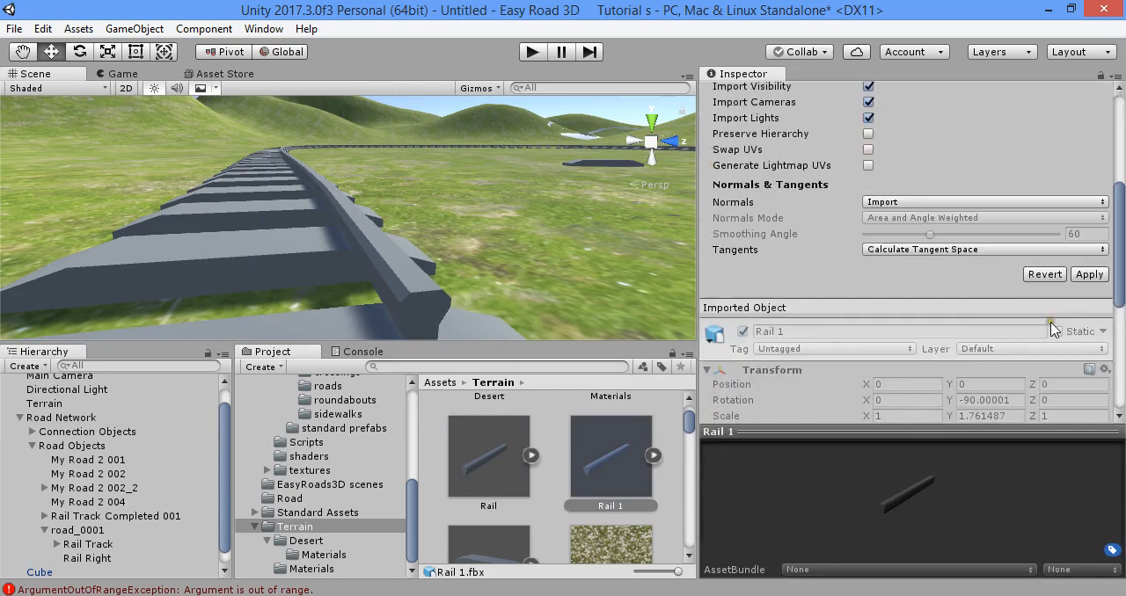
{"action": "left_click", "coordinate": [1088, 275]}
- Select Rail Right in the Road Network, reapply its Rail 1 mesh in the mesh editor and close the editor
{"action": "left_click", "coordinate": [361, 271]}
{"action": "left_click", "coordinate": [112, 431]}
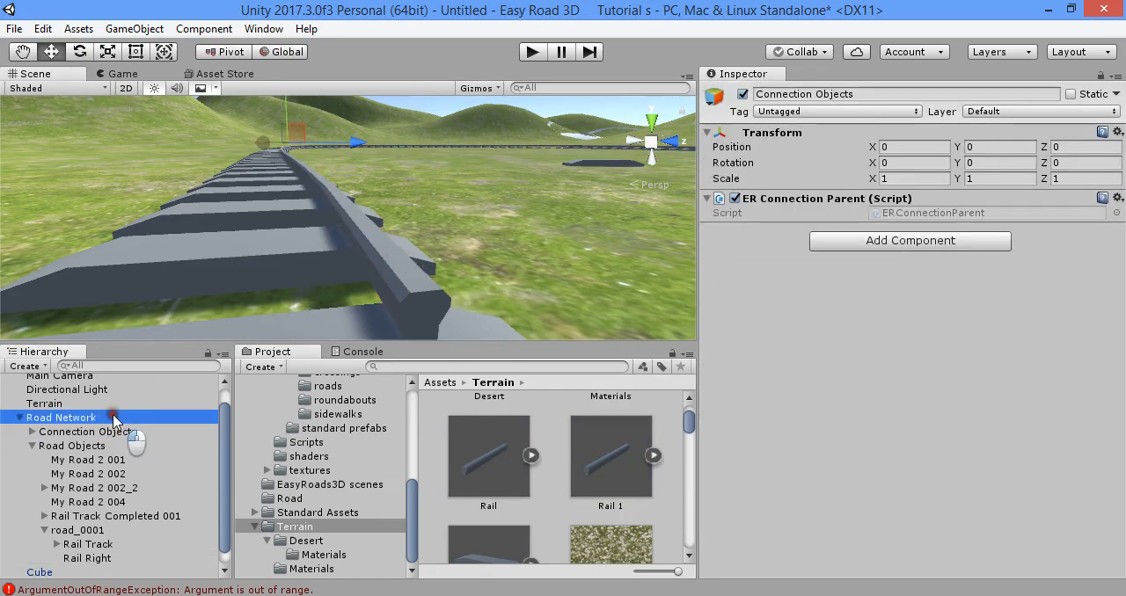
{"action": "left_click", "coordinate": [62, 417]}
{"action": "scroll", "coordinate": [941, 225], "scroll_direction": "down", "scroll_amount": 12}
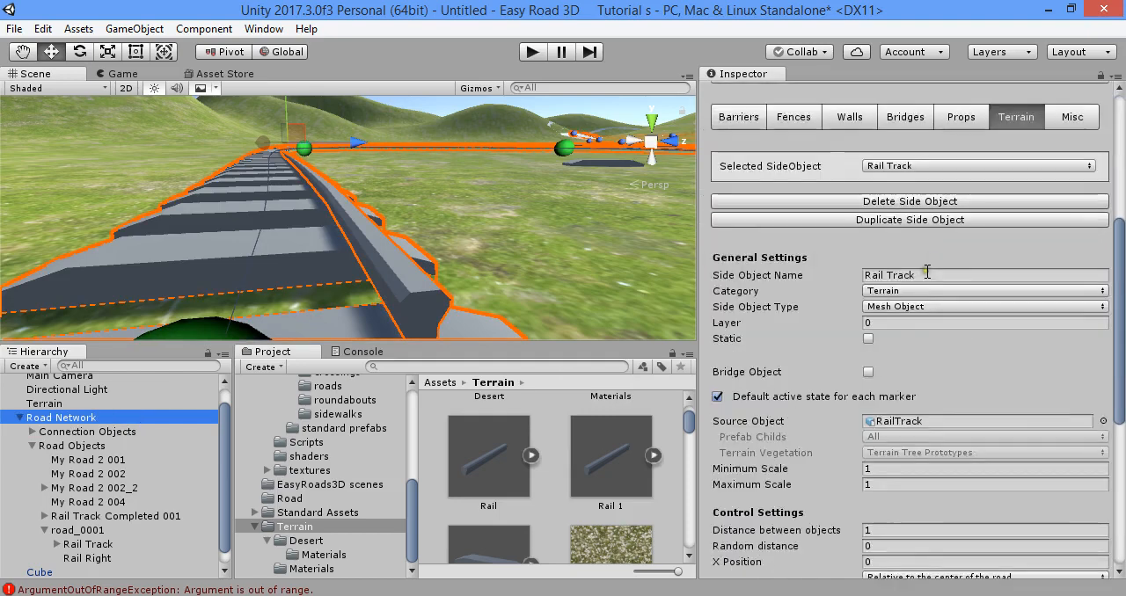
{"action": "scroll", "coordinate": [935, 473], "scroll_direction": "up", "scroll_amount": 6}
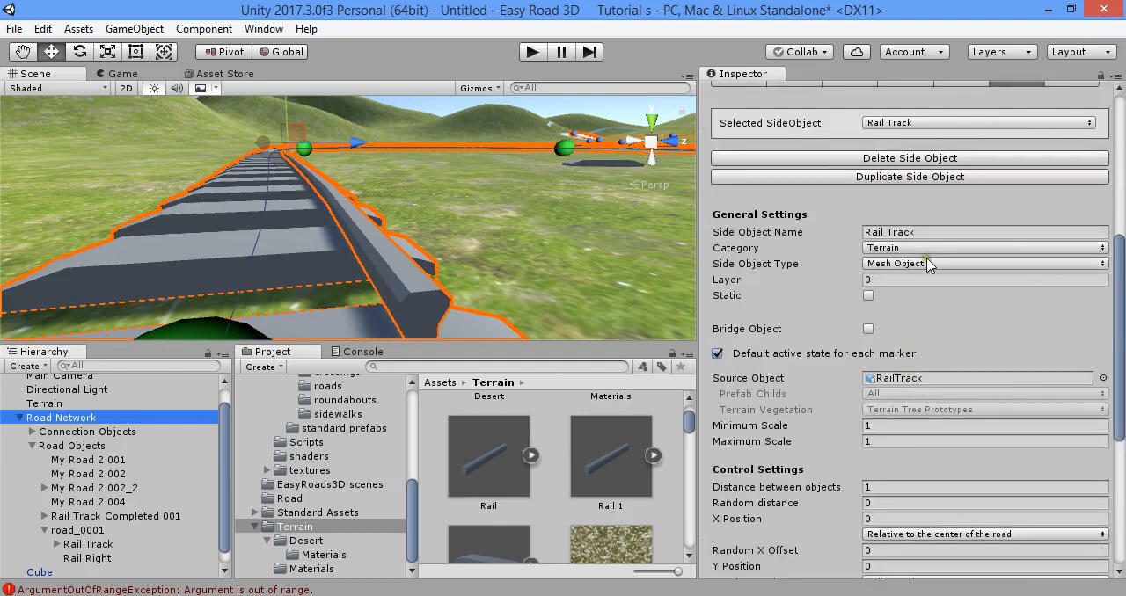
{"action": "left_click", "coordinate": [928, 123]}
{"action": "left_click", "coordinate": [933, 140]}
{"action": "scroll", "coordinate": [940, 264], "scroll_direction": "down", "scroll_amount": 4}
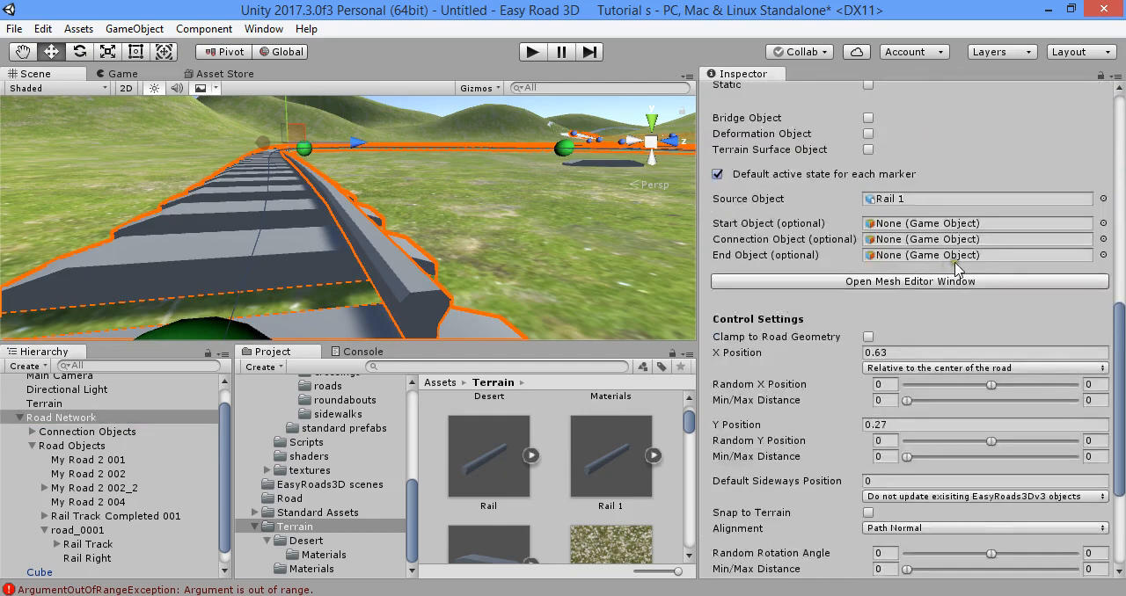
{"action": "left_click", "coordinate": [962, 282]}
{"action": "left_click_drag", "start_coordinate": [181, 35], "coordinate": [879, 22]}
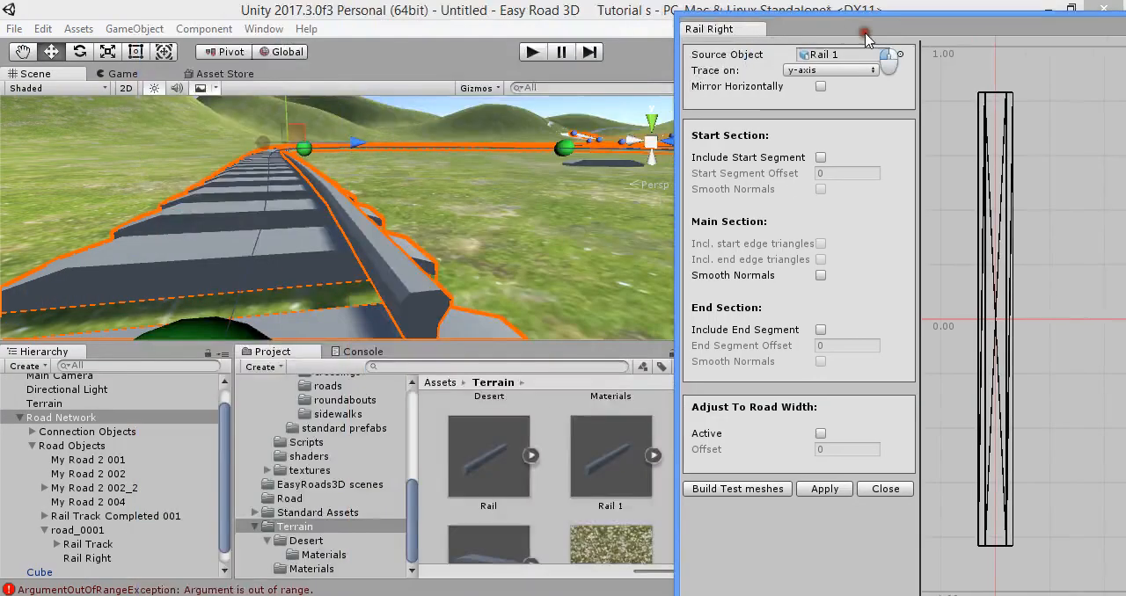
{"action": "left_click", "coordinate": [815, 490]}
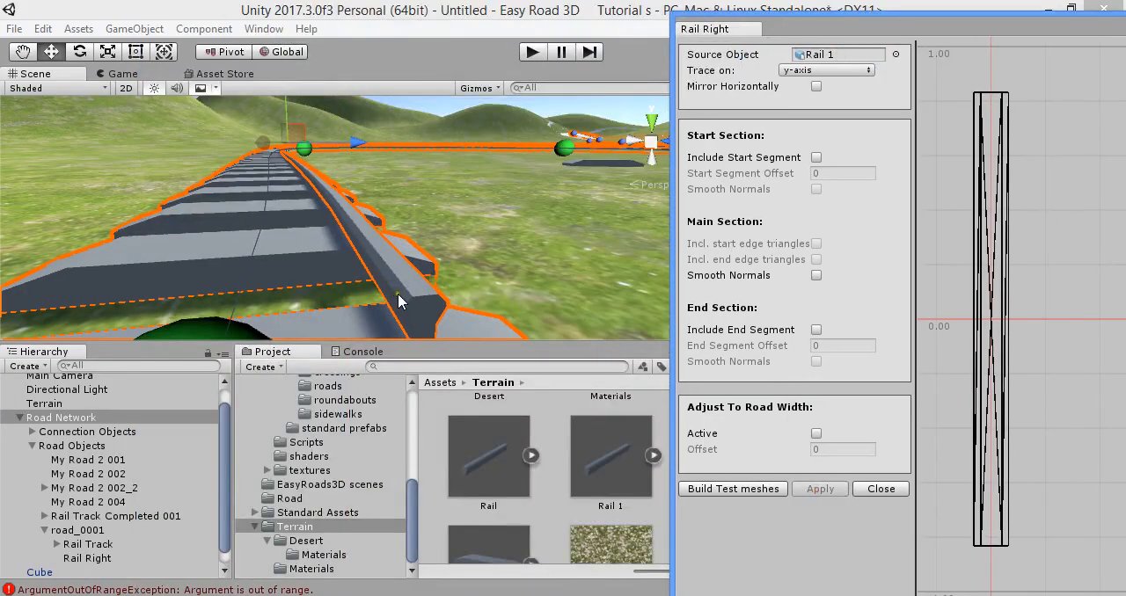
{"action": "left_click_drag", "start_coordinate": [820, 31], "coordinate": [70, 370]}
{"action": "left_click", "coordinate": [777, 353]}
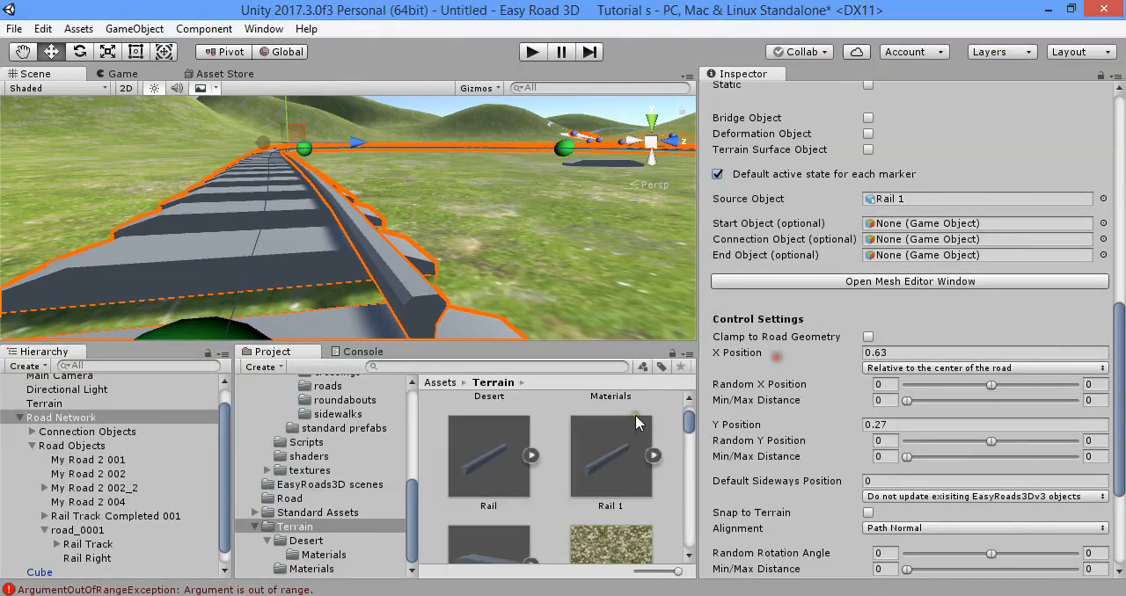
- Set the Rail 1 model's import Scale Factor to 10 and apply the import settings
{"action": "left_click", "coordinate": [612, 467]}
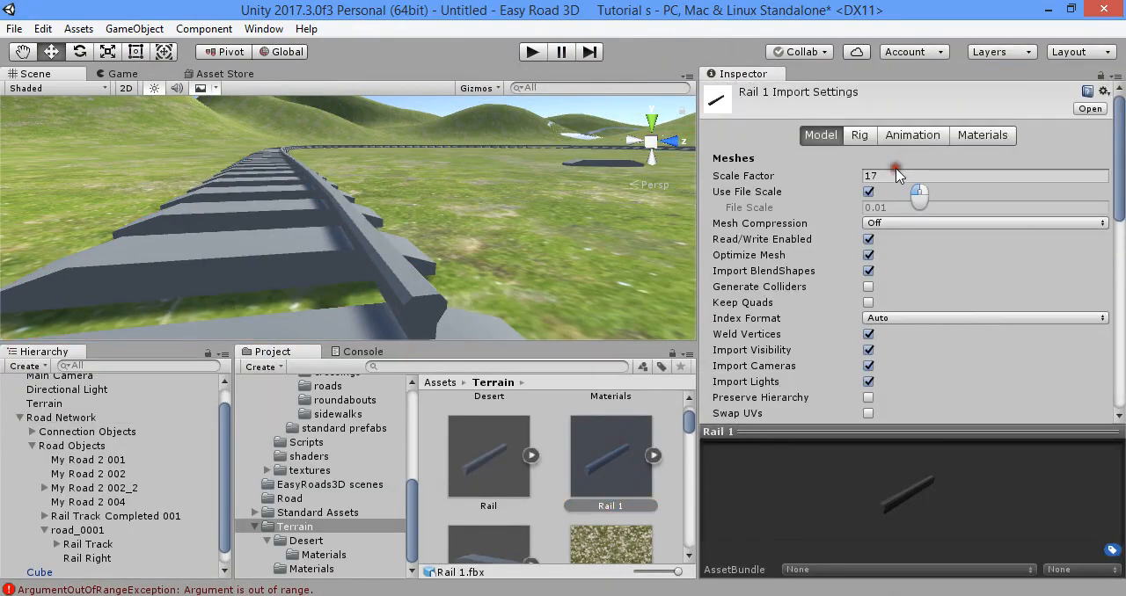
{"action": "left_click", "coordinate": [894, 176]}
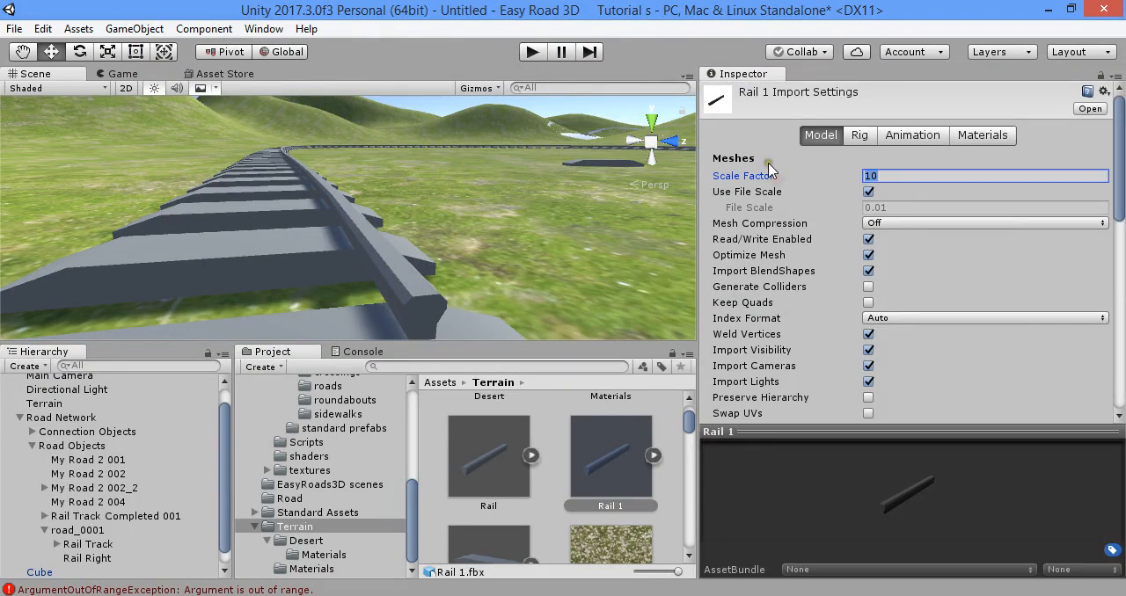
{"action": "scroll", "coordinate": [802, 282], "scroll_direction": "down", "scroll_amount": 7}
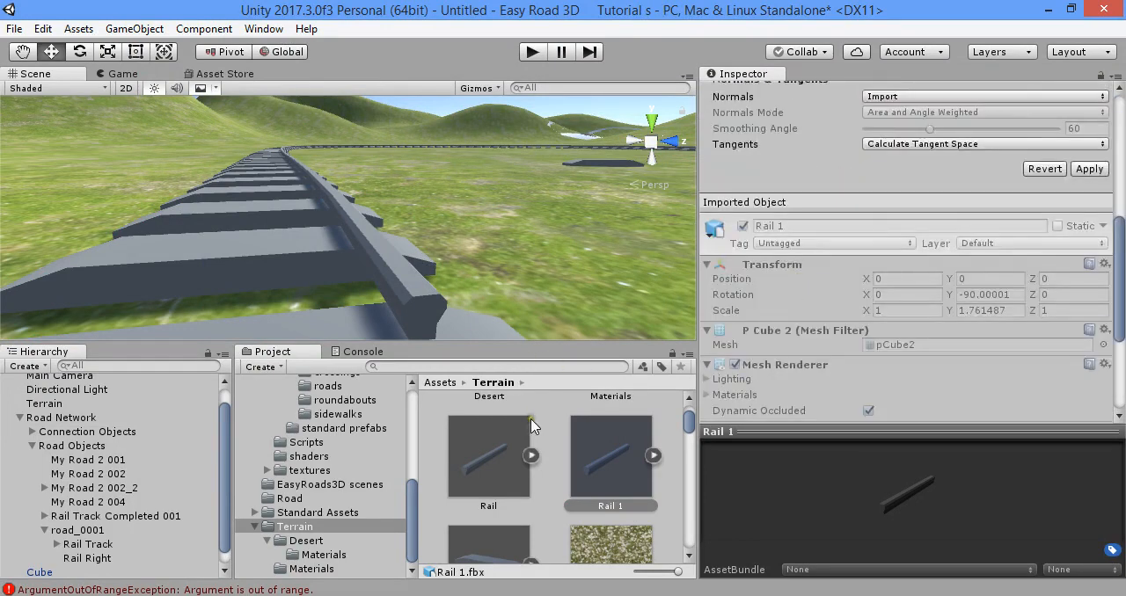
{"action": "left_click", "coordinate": [591, 420]}
{"action": "left_click", "coordinate": [610, 339]}
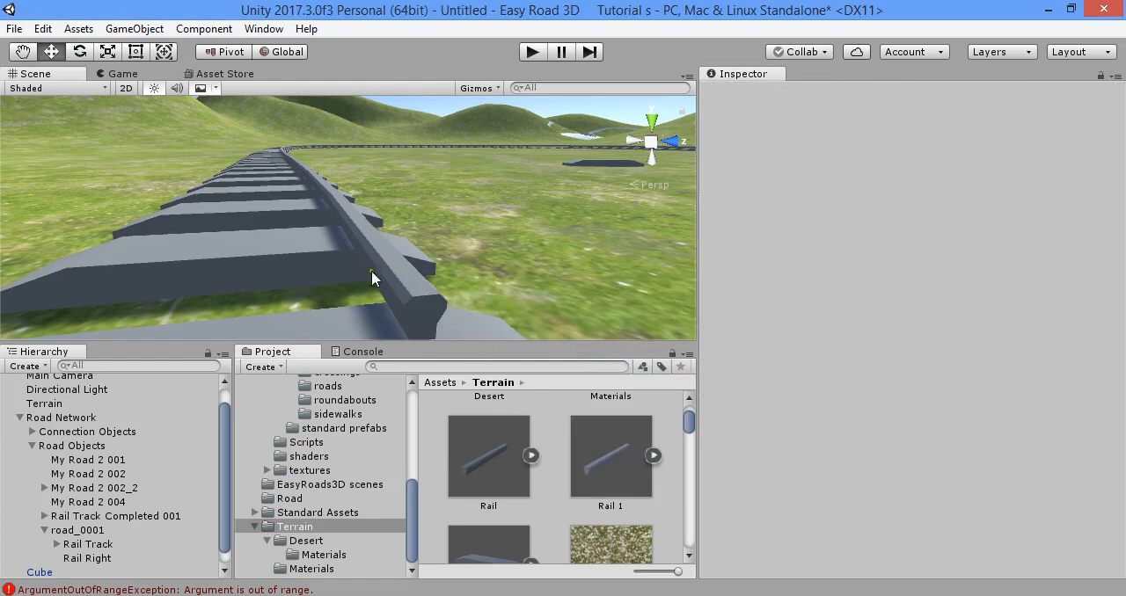
- Reload the Rail 1 mesh for the Road Network's Rail Right side object in the mesh editor and close the editor
{"action": "left_click", "coordinate": [123, 419]}
{"action": "scroll", "coordinate": [906, 220], "scroll_direction": "down", "scroll_amount": 10}
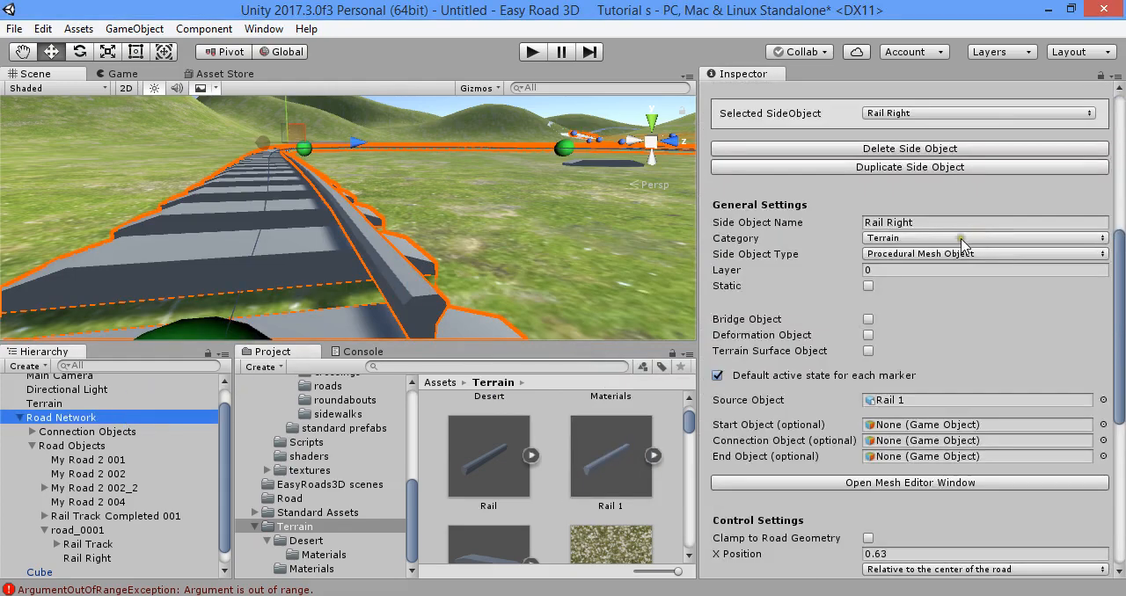
{"action": "scroll", "coordinate": [920, 169], "scroll_direction": "up", "scroll_amount": 4}
{"action": "scroll", "coordinate": [906, 261], "scroll_direction": "down", "scroll_amount": 6}
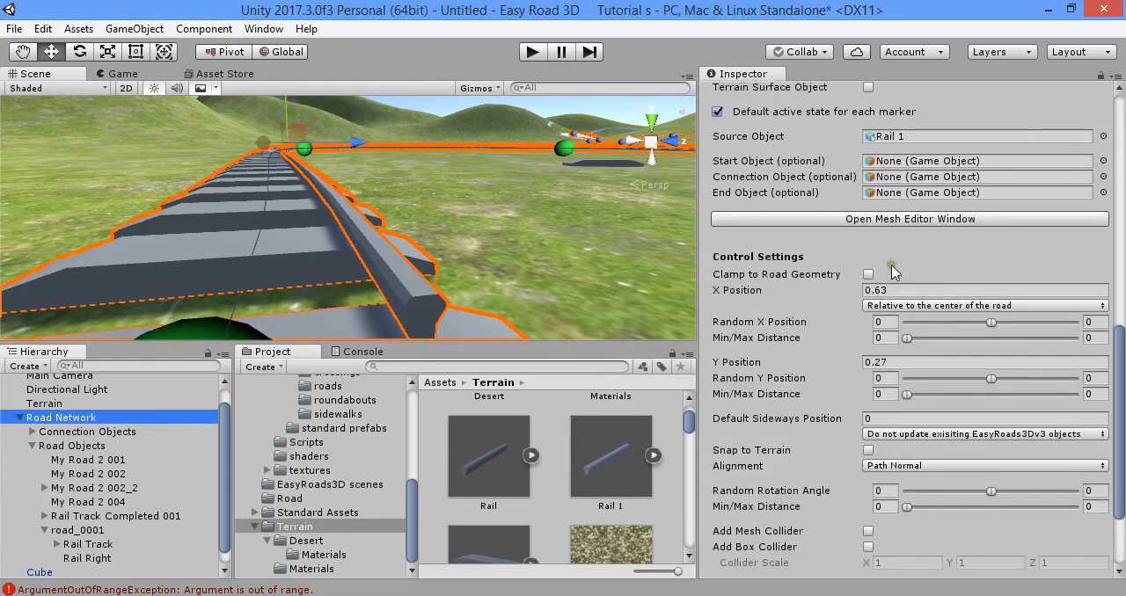
{"action": "scroll", "coordinate": [895, 251], "scroll_direction": "up", "scroll_amount": 3}
{"action": "left_click", "coordinate": [915, 361]}
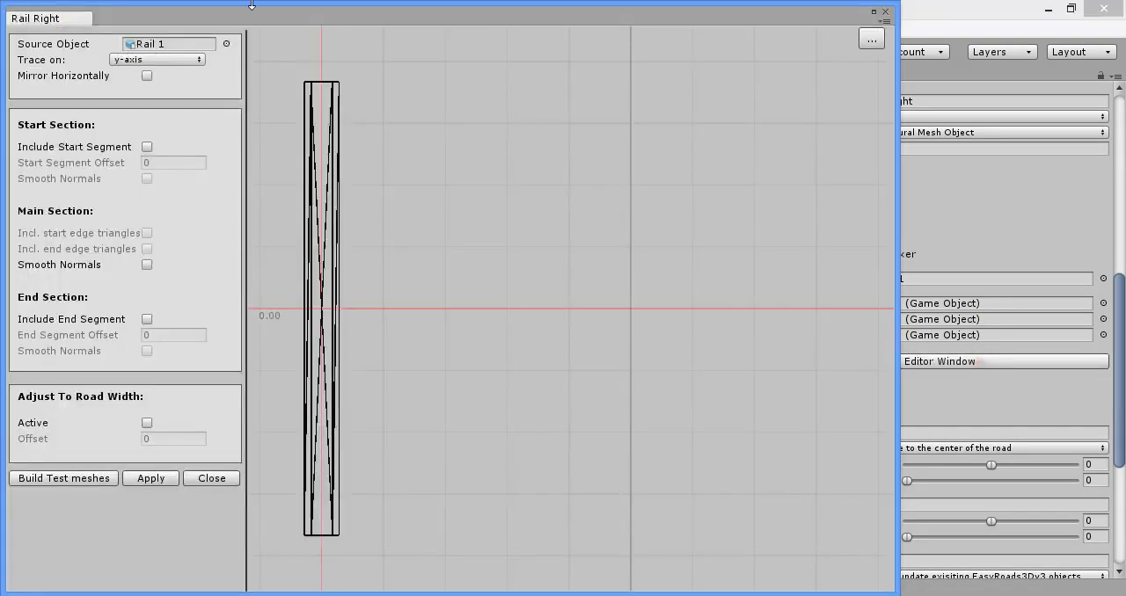
{"action": "left_click_drag", "start_coordinate": [267, 17], "coordinate": [103, 293]}
{"action": "left_click", "coordinate": [774, 470]}
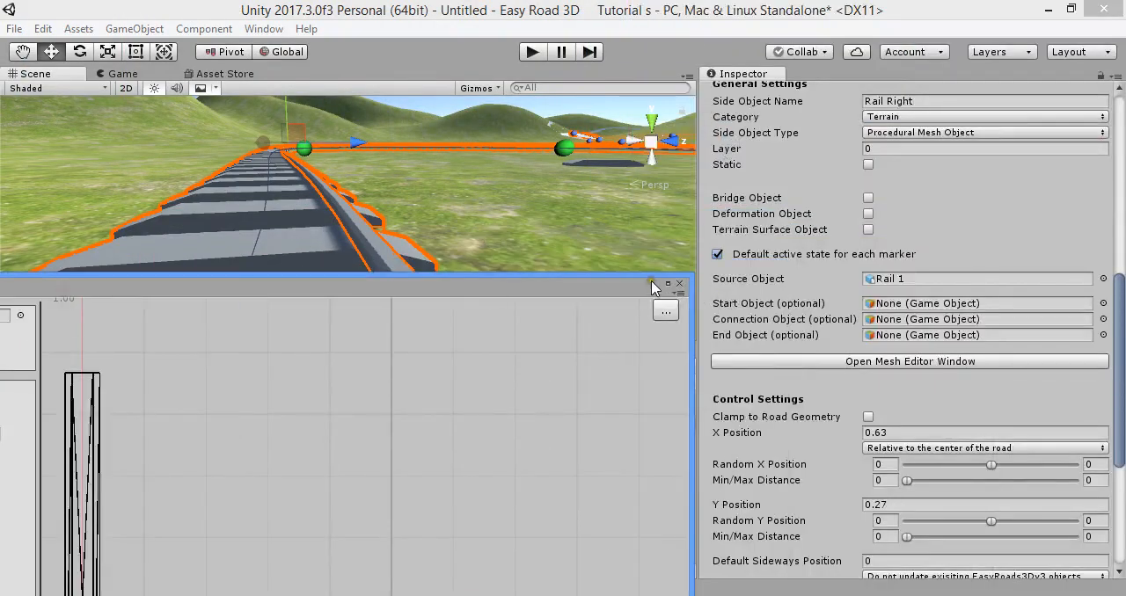
{"action": "left_click", "coordinate": [682, 285]}
- Examine the right rail's size and position on the sleepers from several viewpoints
{"action": "key", "text": "d"}
{"action": "right_click_drag", "start_coordinate": [554, 230], "coordinate": [528, 230]}
{"action": "key", "text": "w"}
{"action": "key", "text": "s"}
{"action": "key", "text": "w"}
{"action": "key", "text": "s"}
{"action": "key", "text": "w"}
{"action": "key", "text": "s"}
- Duplicate the Rail Right side object and name the copy Rail Left
{"action": "scroll", "coordinate": [942, 338], "scroll_direction": "up", "scroll_amount": 8}
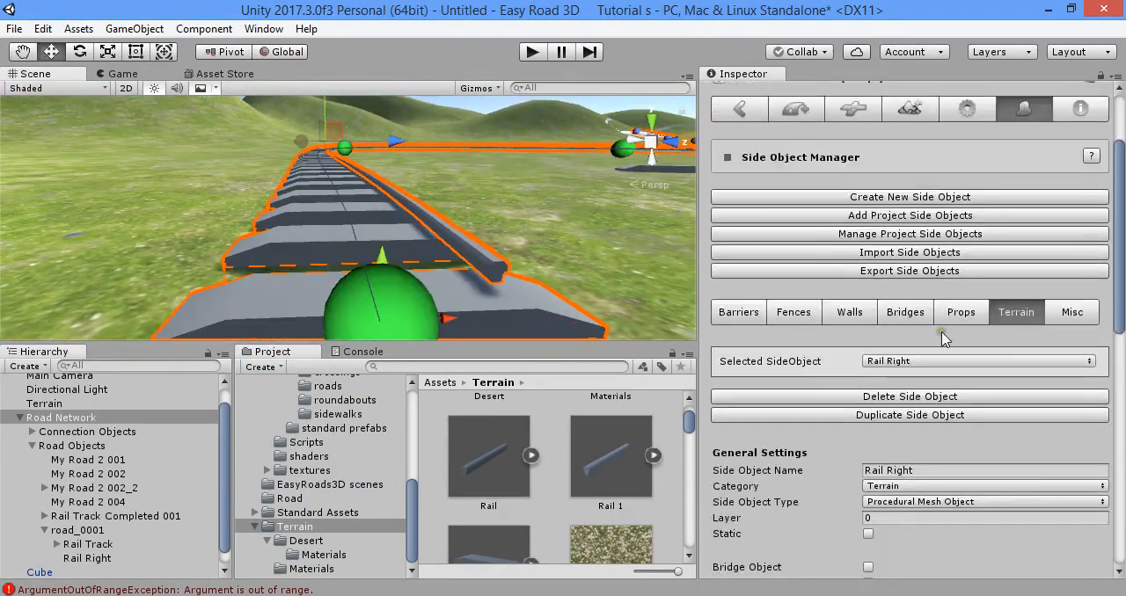
{"action": "scroll", "coordinate": [781, 349], "scroll_direction": "down", "scroll_amount": 2}
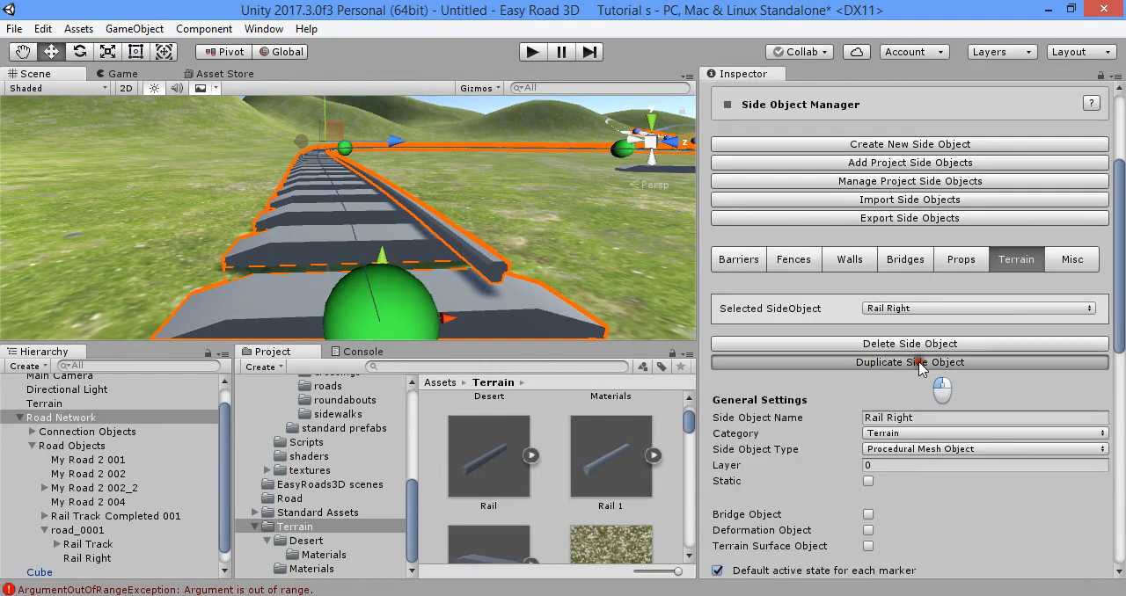
{"action": "left_click", "coordinate": [923, 363]}
{"action": "left_click", "coordinate": [928, 421]}
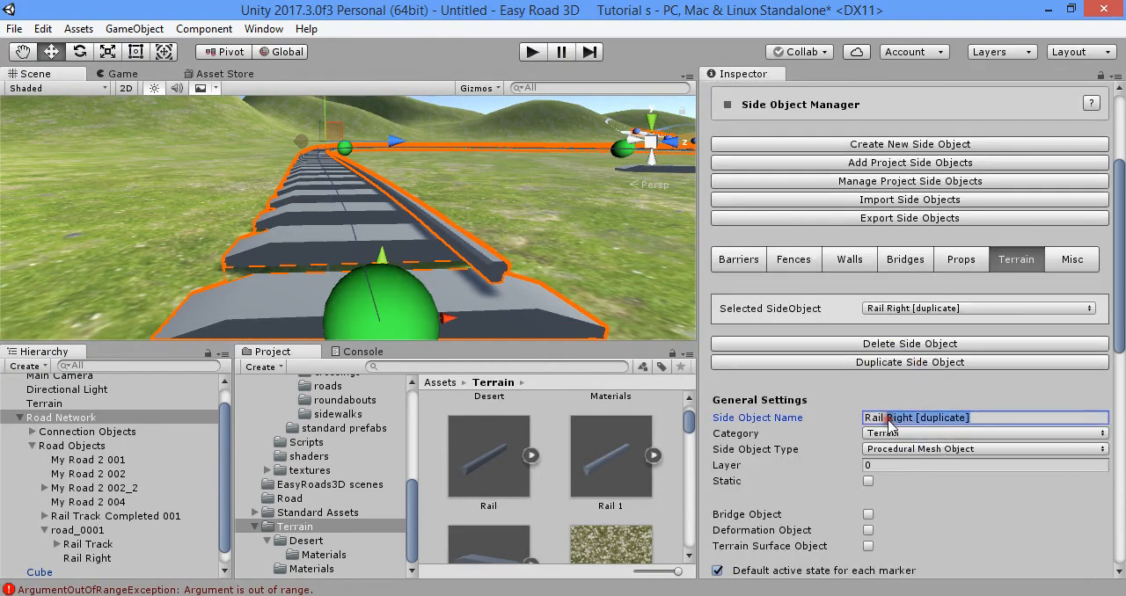
{"action": "type", "text": "Left"}
- Activate the Rail Left side object on road_0001 in its Terrain side objects
{"action": "scroll", "coordinate": [890, 398], "scroll_direction": "down", "scroll_amount": 2}
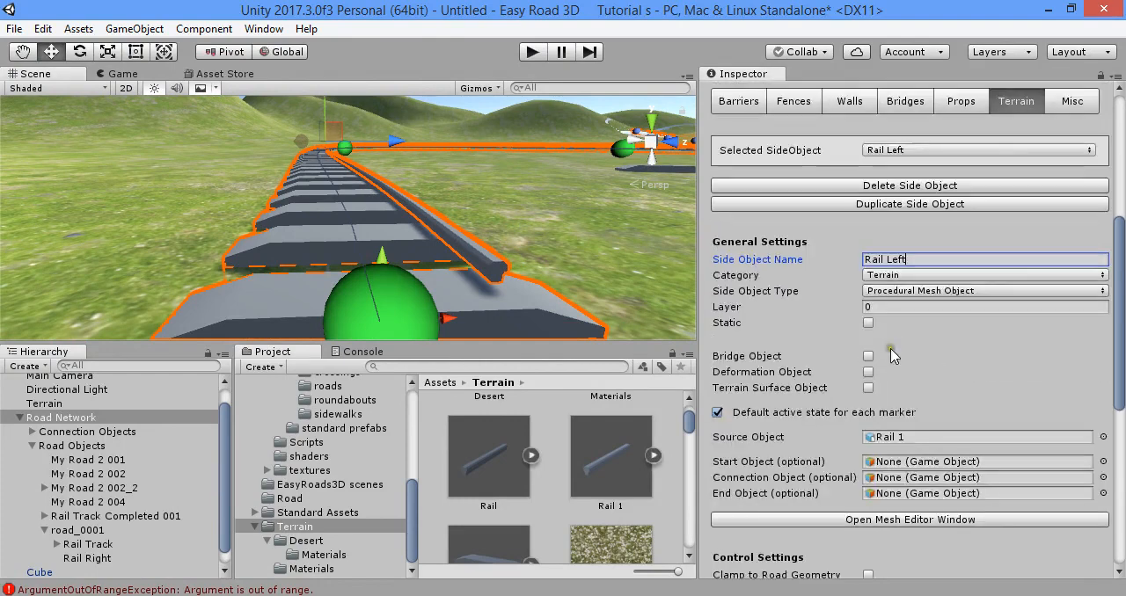
{"action": "scroll", "coordinate": [823, 290], "scroll_direction": "up", "scroll_amount": 5}
{"action": "left_click", "coordinate": [745, 214]}
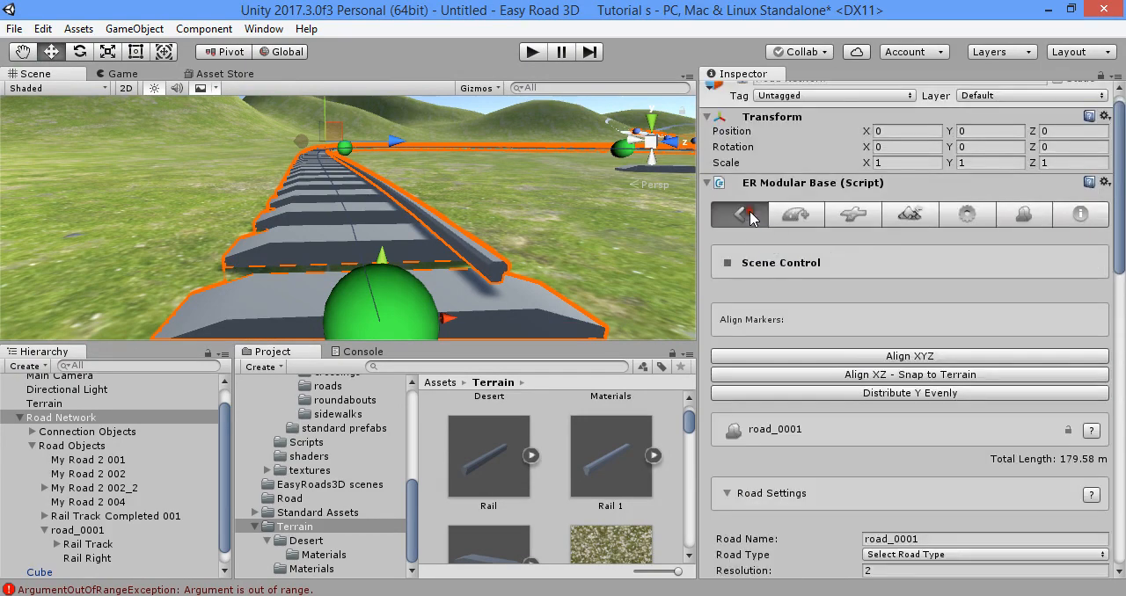
{"action": "scroll", "coordinate": [798, 330], "scroll_direction": "down", "scroll_amount": 15}
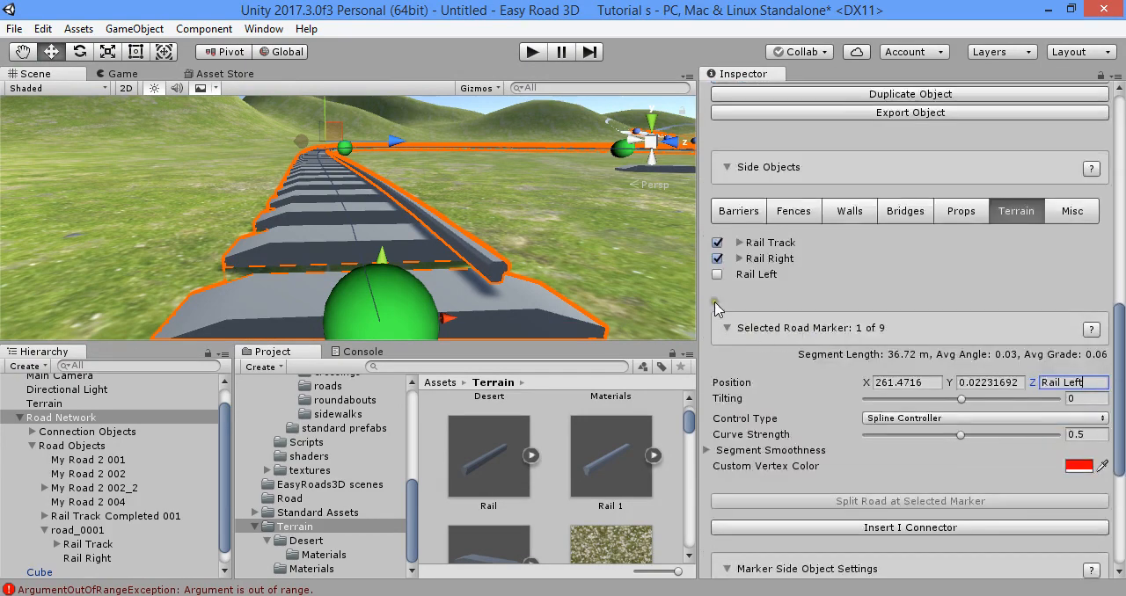
{"action": "left_click", "coordinate": [717, 275]}
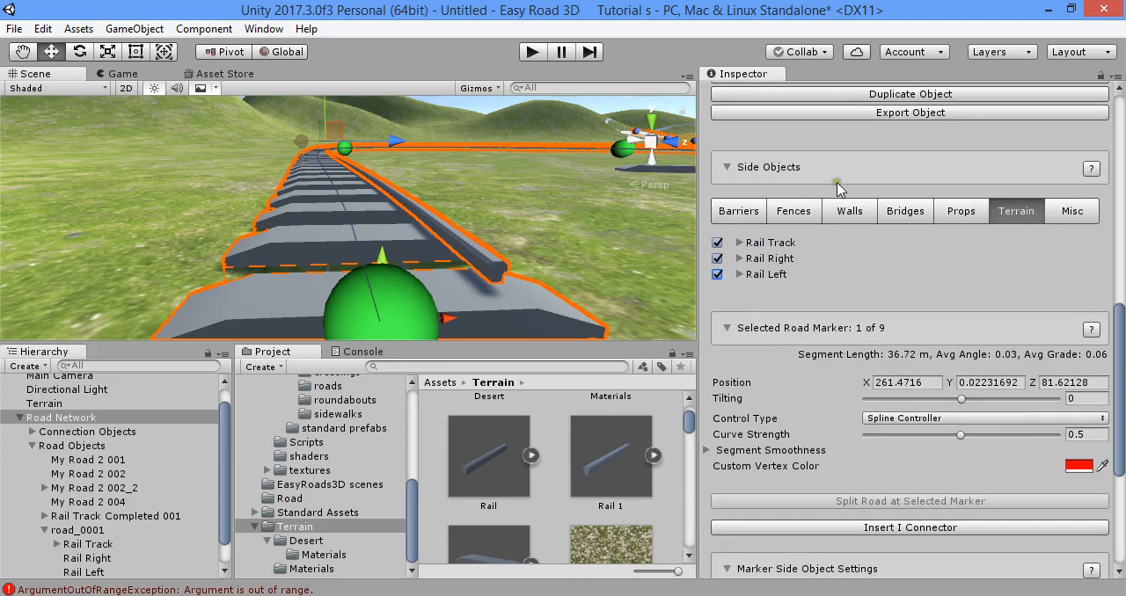
- Set Rail Left's X Position to -0.63 in the Side Object Manager and update the active scene instances
{"action": "scroll", "coordinate": [838, 189], "scroll_direction": "up", "scroll_amount": 15}
{"action": "left_click", "coordinate": [1014, 164]}
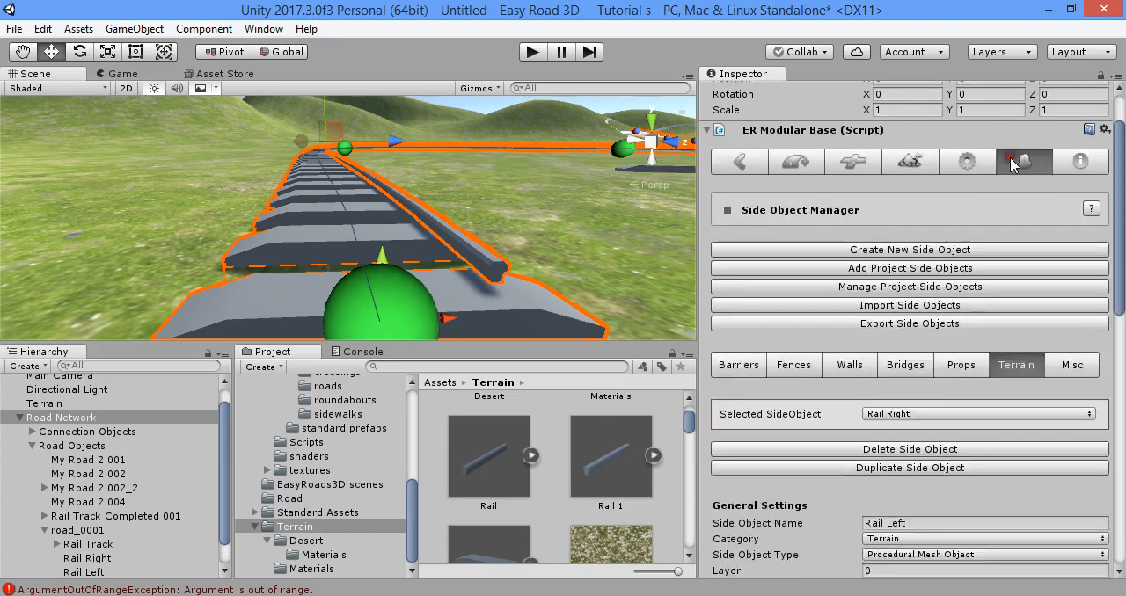
{"action": "scroll", "coordinate": [884, 267], "scroll_direction": "down", "scroll_amount": 8}
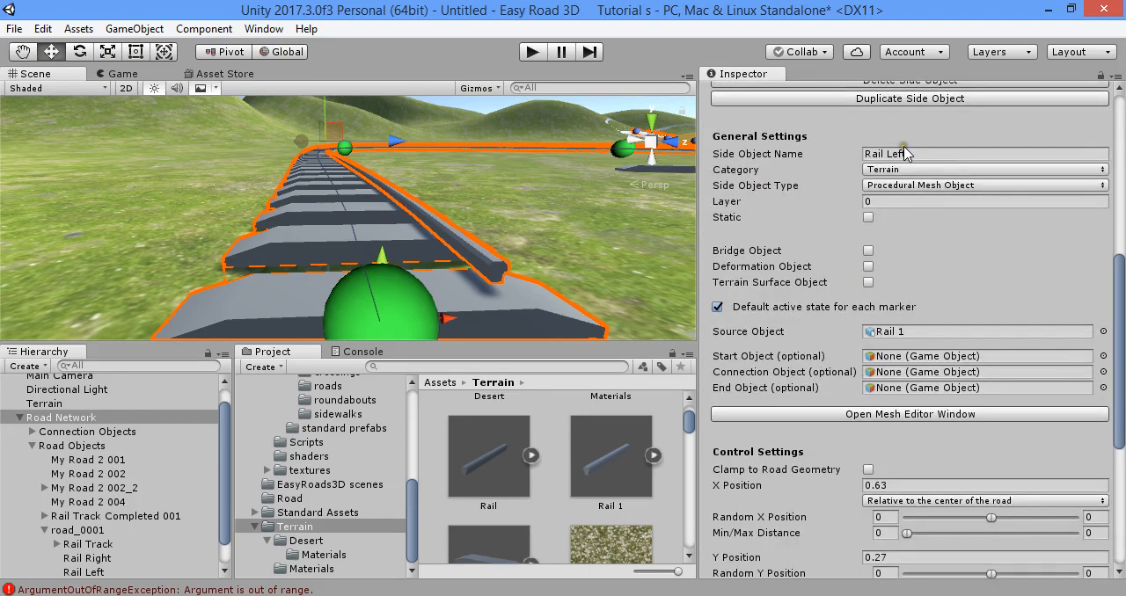
{"action": "scroll", "coordinate": [847, 293], "scroll_direction": "down", "scroll_amount": 6}
{"action": "left_click", "coordinate": [902, 326]}
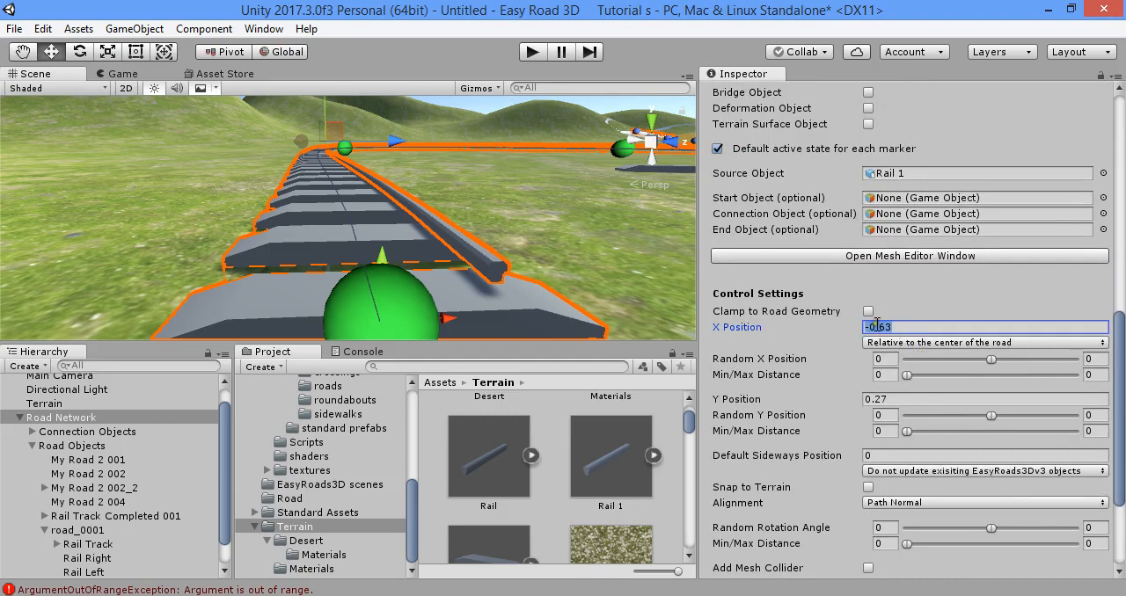
{"action": "scroll", "coordinate": [877, 325], "scroll_direction": "down", "scroll_amount": 6}
{"action": "left_click", "coordinate": [935, 481]}
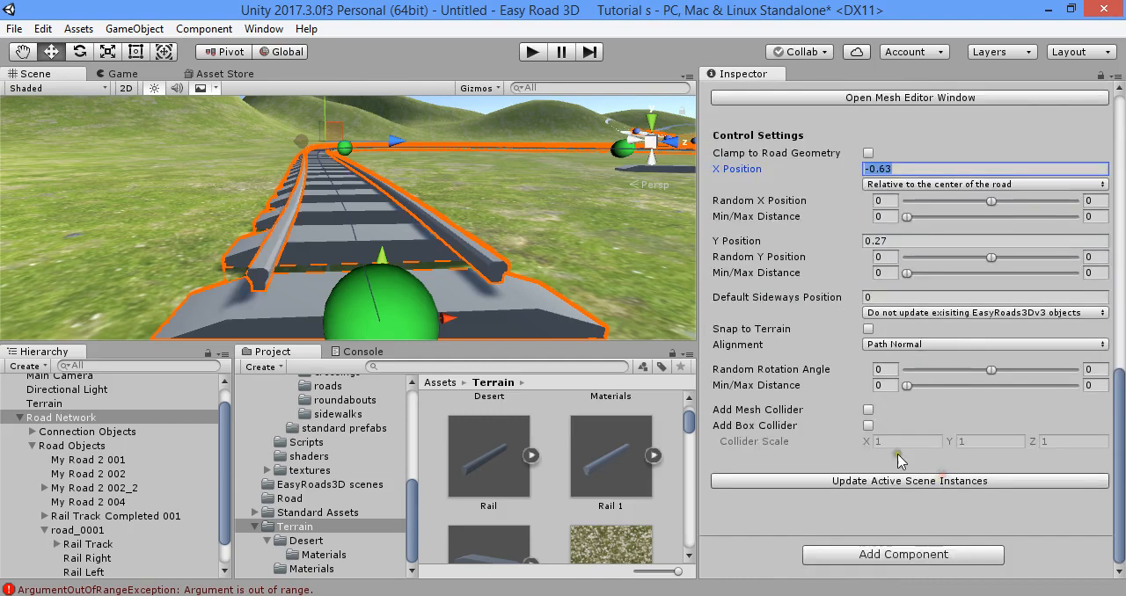
- Inspect both rails along the track, checking how they follow the curves and sit on the sleepers
{"action": "left_click_drag", "start_coordinate": [567, 257], "coordinate": [443, 217], "text": "alt"}
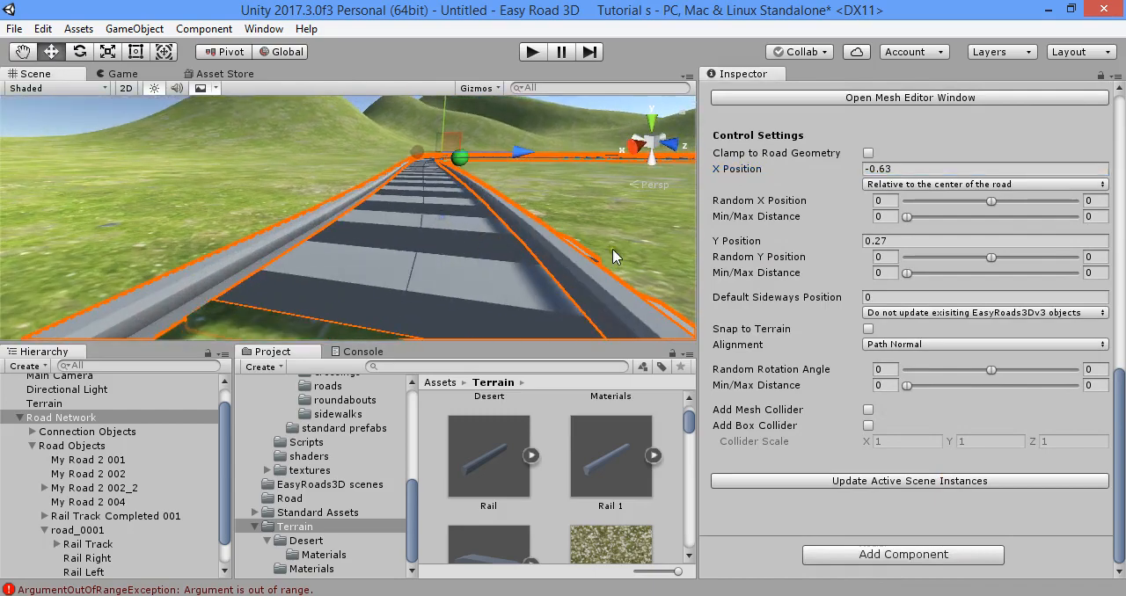
{"action": "right_click_drag", "start_coordinate": [475, 246], "coordinate": [1104, 339]}
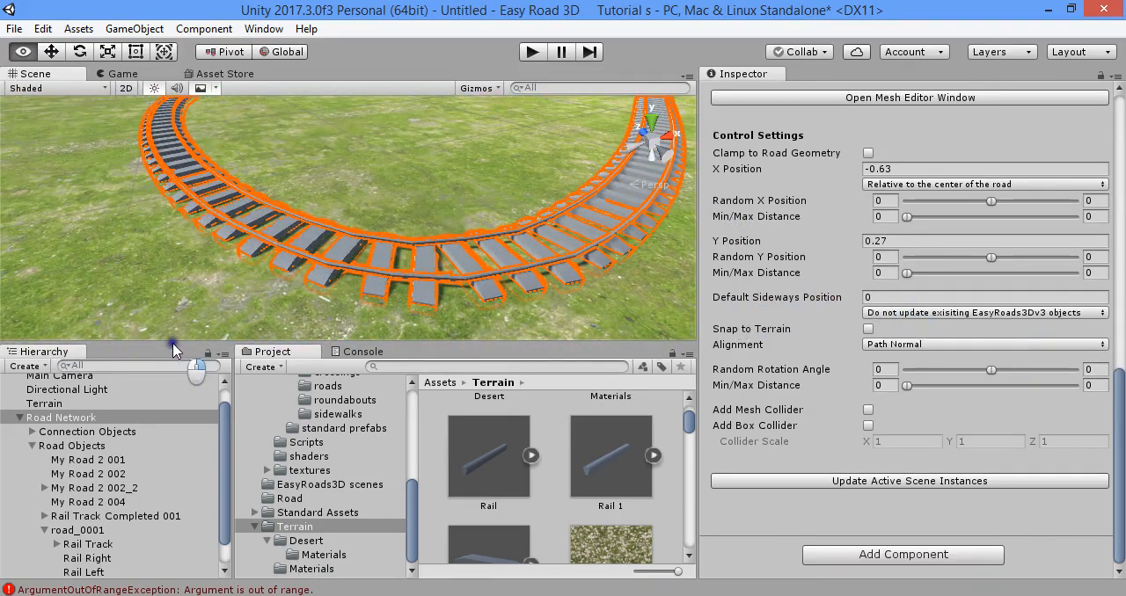
{"action": "right_click_drag", "start_coordinate": [790, 302], "coordinate": [627, 337]}
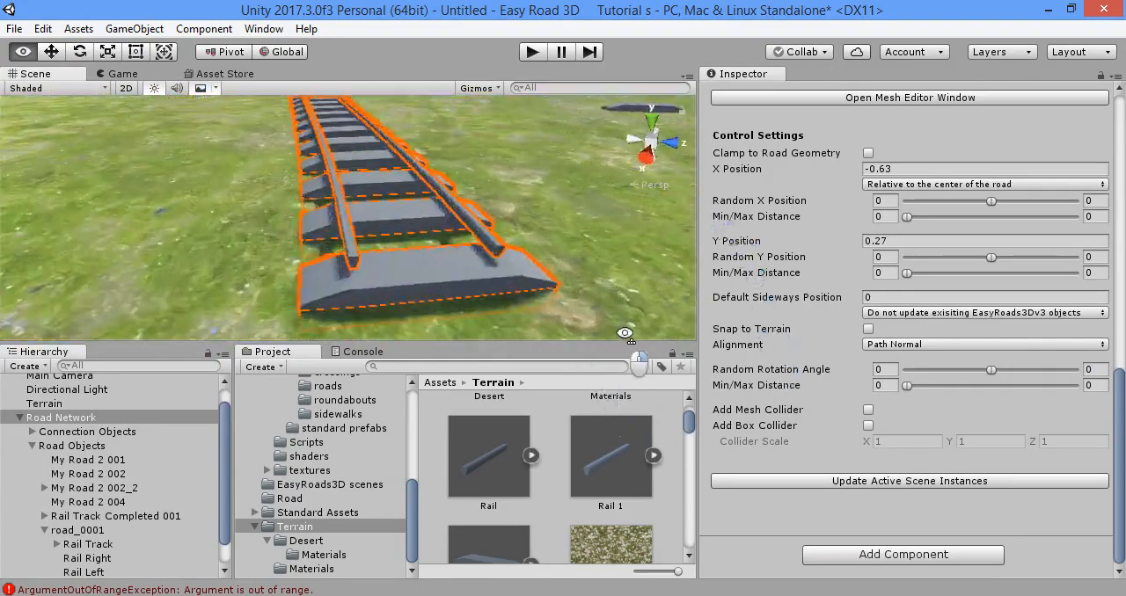
{"action": "right_click_drag", "start_coordinate": [534, 217], "coordinate": [695, 255]}
{"action": "right_click_drag", "start_coordinate": [469, 275], "coordinate": [453, 193]}
{"action": "right_click_drag", "start_coordinate": [401, 264], "coordinate": [410, 239]}
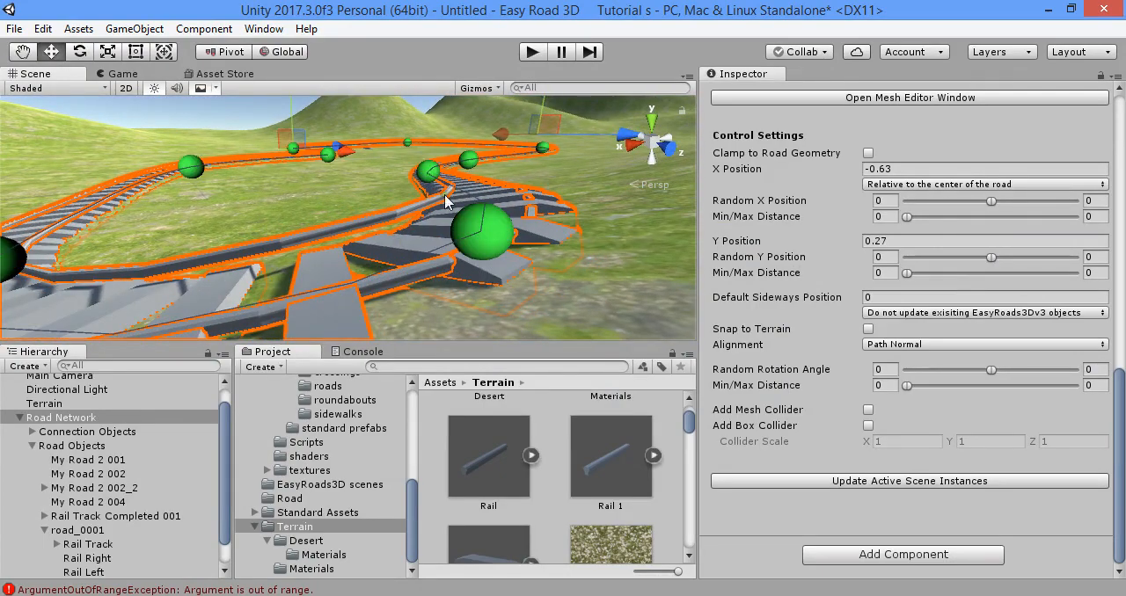
{"action": "right_click_drag", "start_coordinate": [488, 220], "coordinate": [372, 257]}
{"action": "right_click_drag", "start_coordinate": [577, 243], "coordinate": [487, 242]}
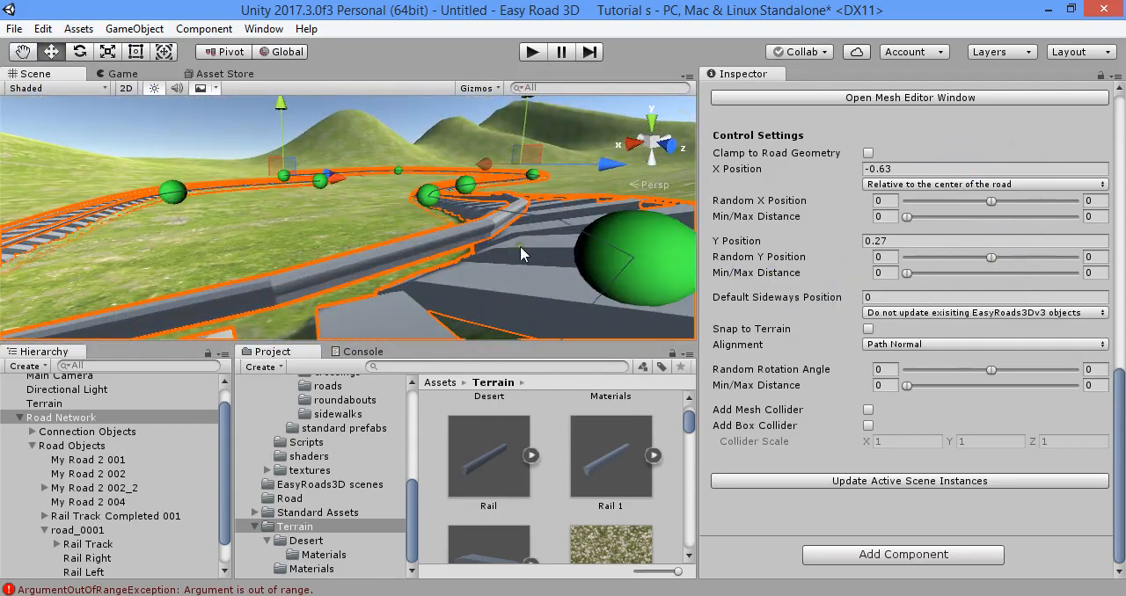
- Switch the selected side object to Rail Left and then to Rail Right to load its settings
{"action": "scroll", "coordinate": [906, 260], "scroll_direction": "up", "scroll_amount": 3}
{"action": "scroll", "coordinate": [893, 290], "scroll_direction": "down", "scroll_amount": 3}
{"action": "scroll", "coordinate": [885, 289], "scroll_direction": "up", "scroll_amount": 7}
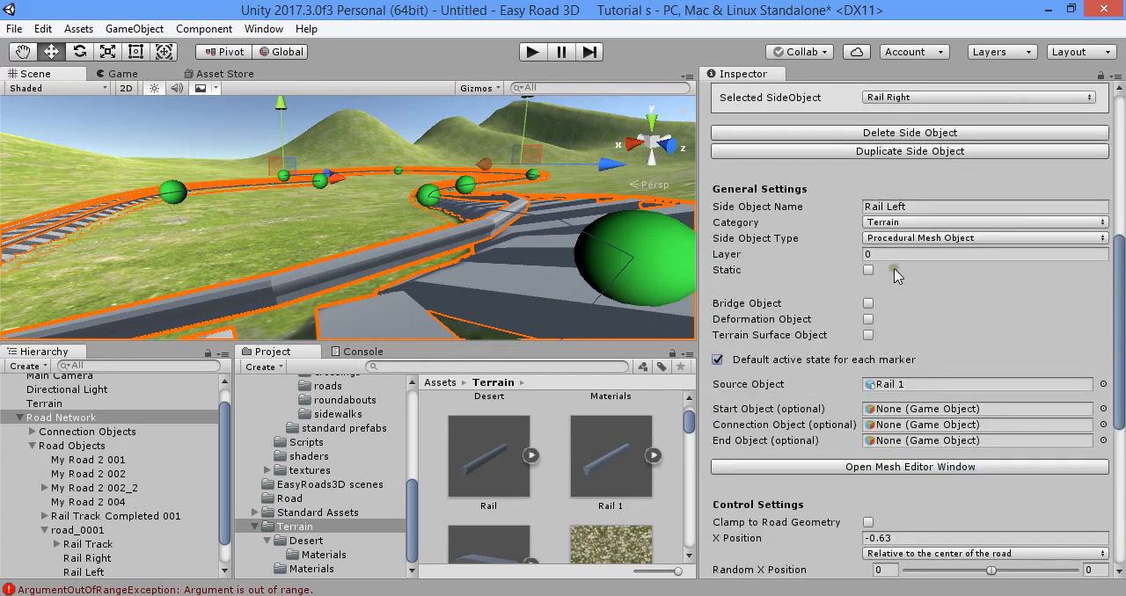
{"action": "scroll", "coordinate": [895, 275], "scroll_direction": "up", "scroll_amount": 3}
{"action": "left_click", "coordinate": [955, 202]}
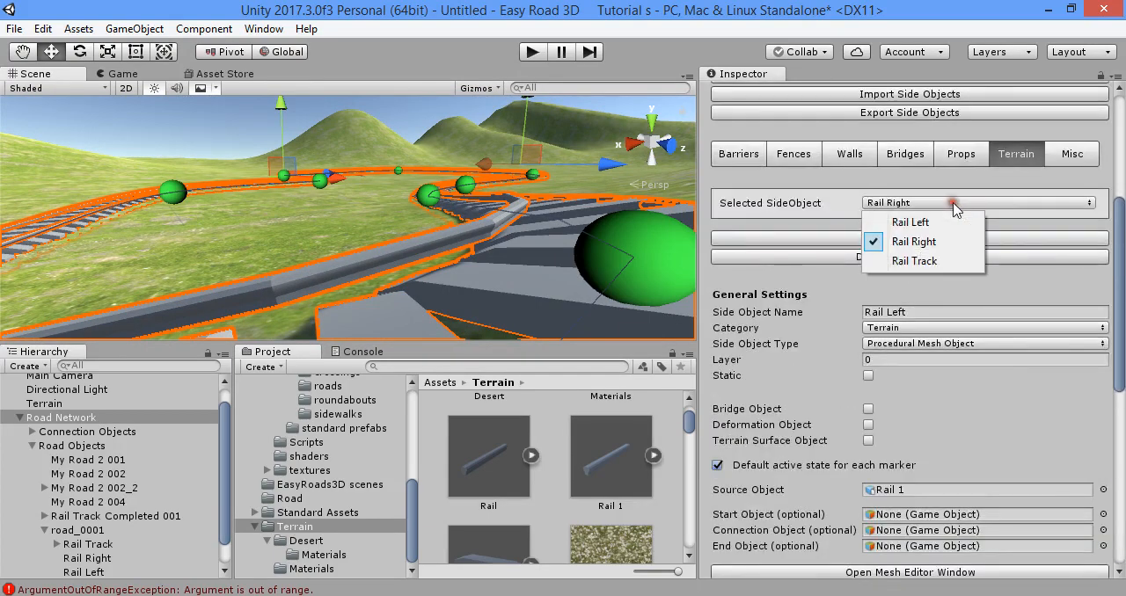
{"action": "left_click", "coordinate": [901, 222]}
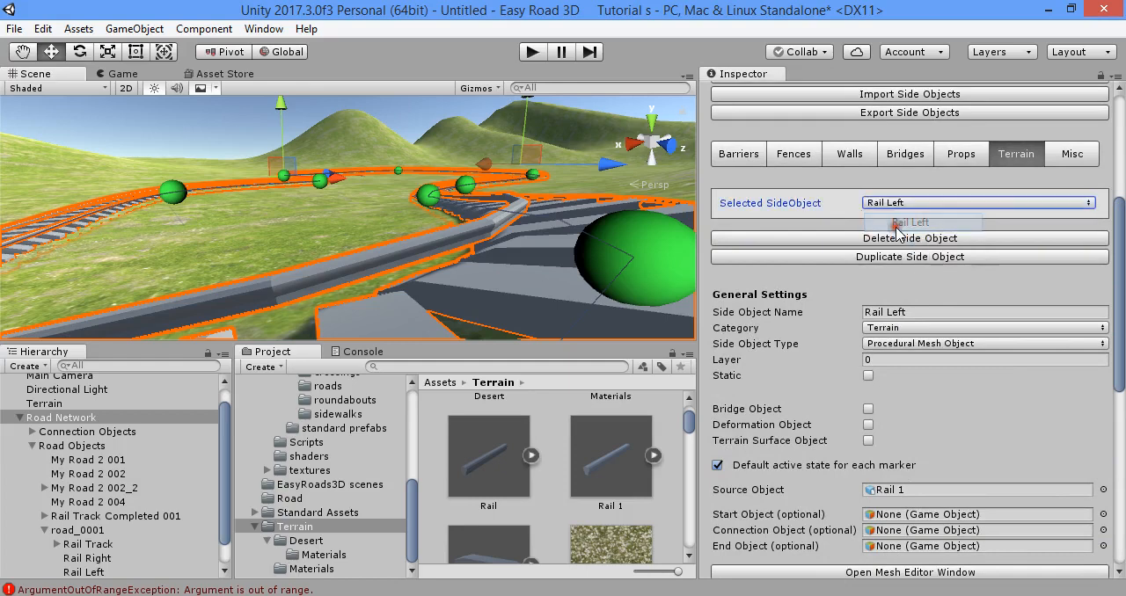
{"action": "left_click", "coordinate": [893, 203]}
{"action": "left_click", "coordinate": [913, 241]}
- Try Clamp to Road Geometry on Rail Right, then turn it off again, updating the scene instances each time
{"action": "scroll", "coordinate": [914, 352], "scroll_direction": "down", "scroll_amount": 10}
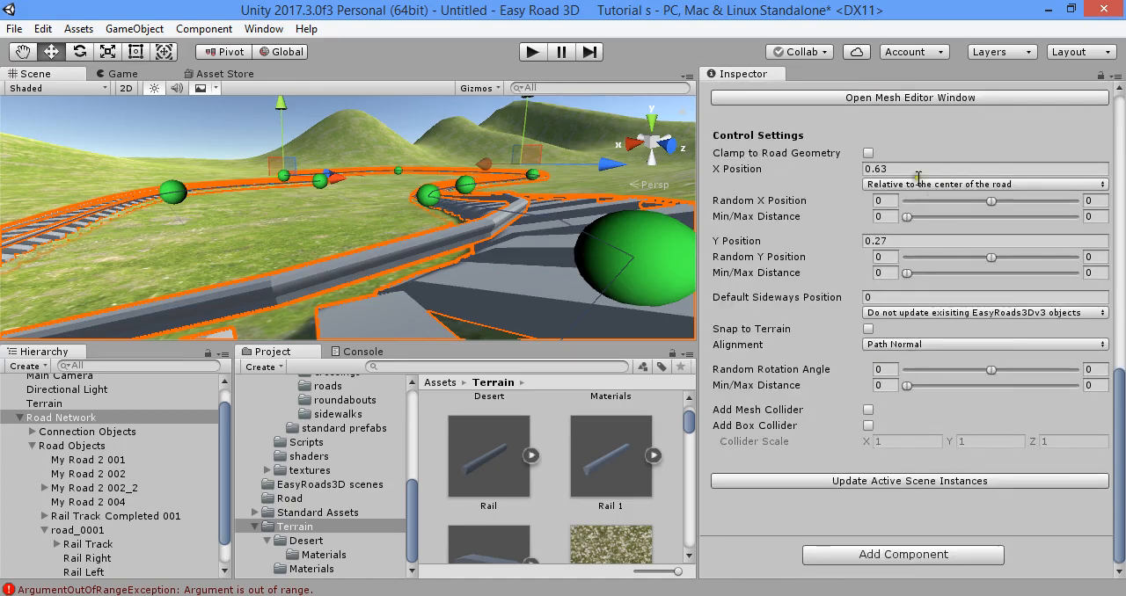
{"action": "left_click", "coordinate": [868, 153]}
{"action": "left_click", "coordinate": [924, 482]}
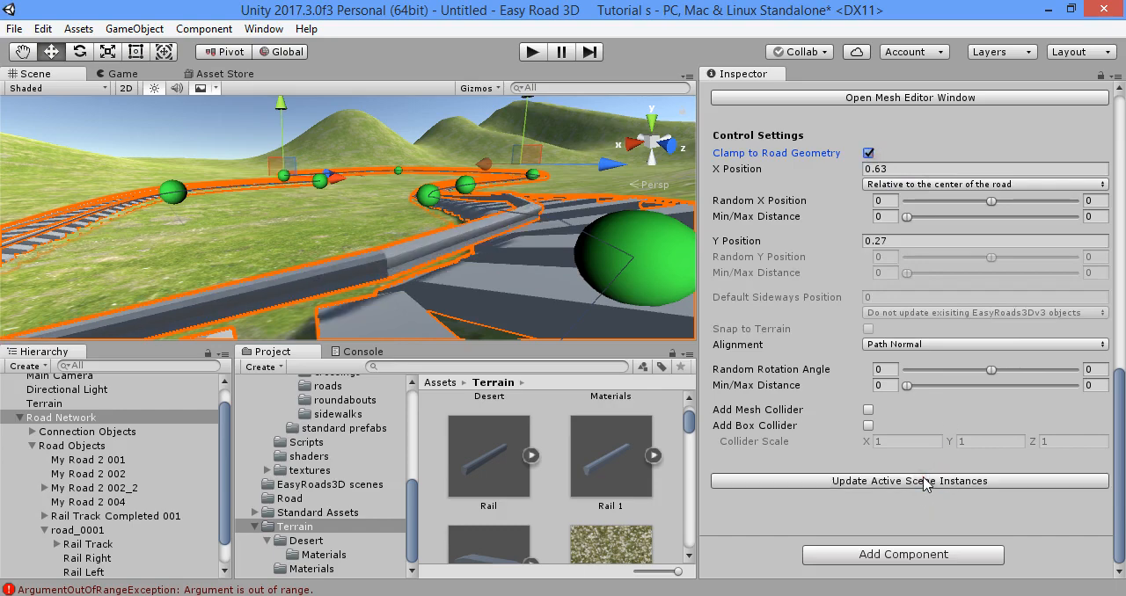
{"action": "right_click_drag", "start_coordinate": [528, 238], "coordinate": [557, 263]}
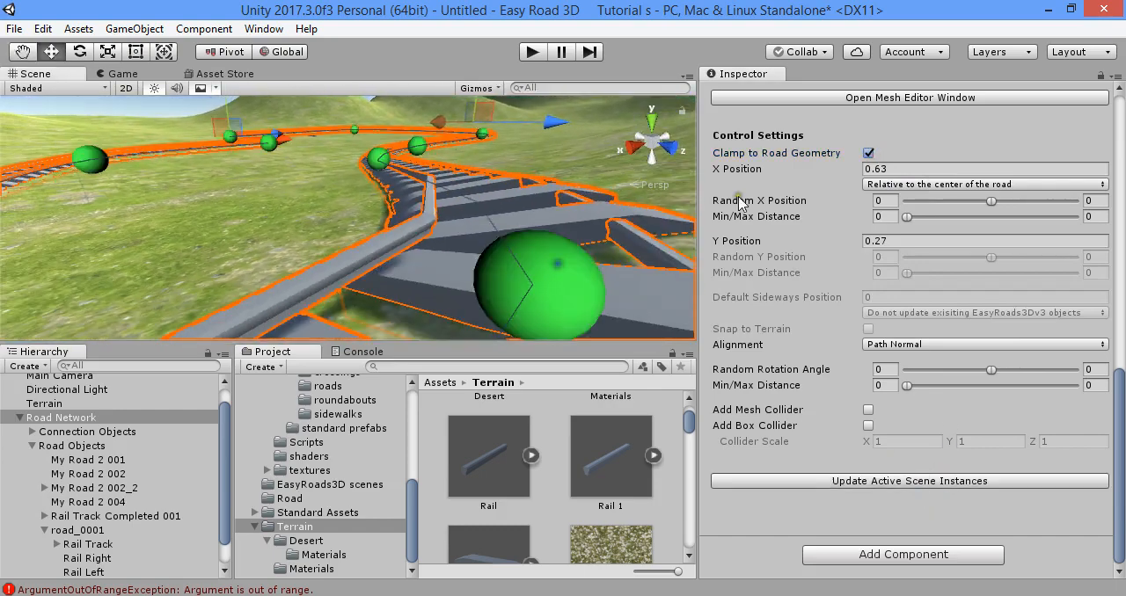
{"action": "left_click", "coordinate": [868, 154]}
{"action": "left_click", "coordinate": [899, 481]}
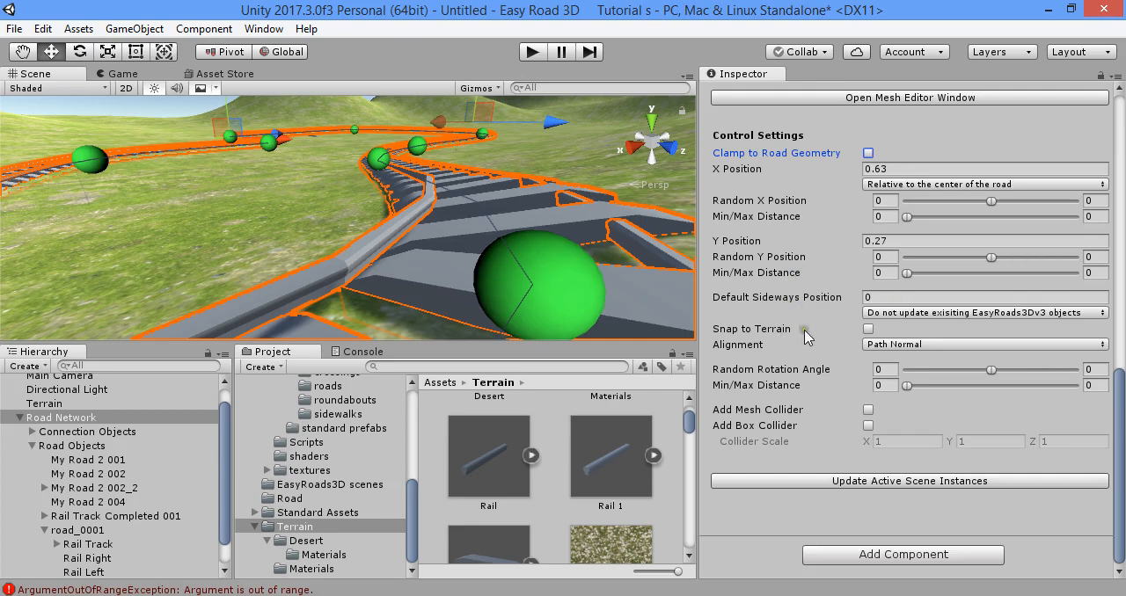
- Enable Snap to Terrain for Rail Right and update the active scene instances
{"action": "left_click", "coordinate": [869, 330]}
{"action": "left_click", "coordinate": [919, 483]}
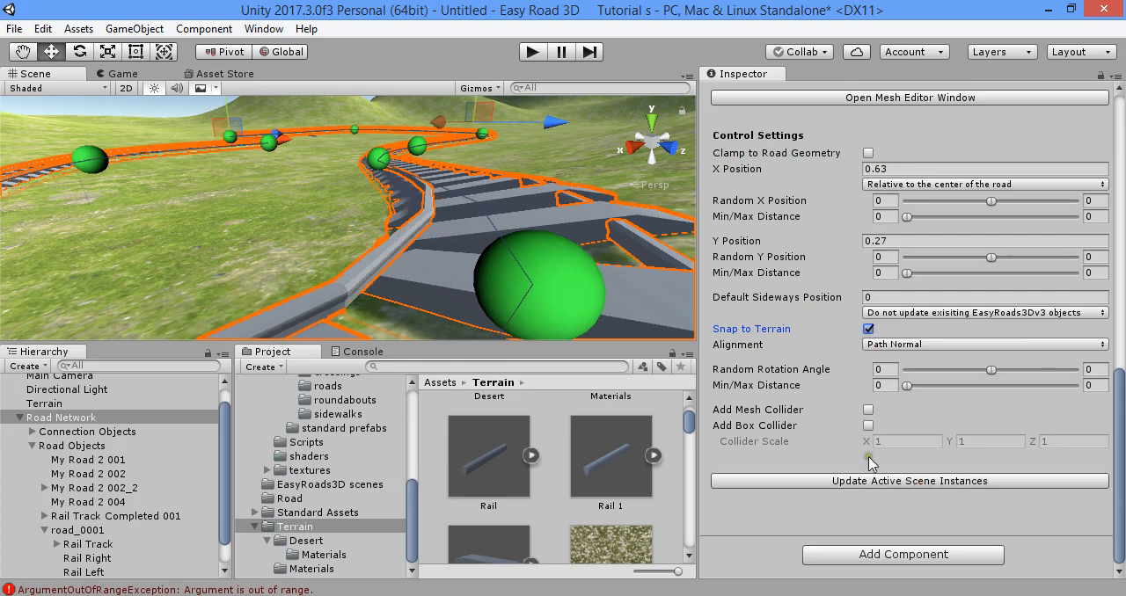
{"action": "right_click_drag", "start_coordinate": [513, 220], "coordinate": [430, 232]}
- Select the Rail Left side object, enable Snap to Terrain for it and update the active scene instances
{"action": "scroll", "coordinate": [953, 278], "scroll_direction": "up", "scroll_amount": 8}
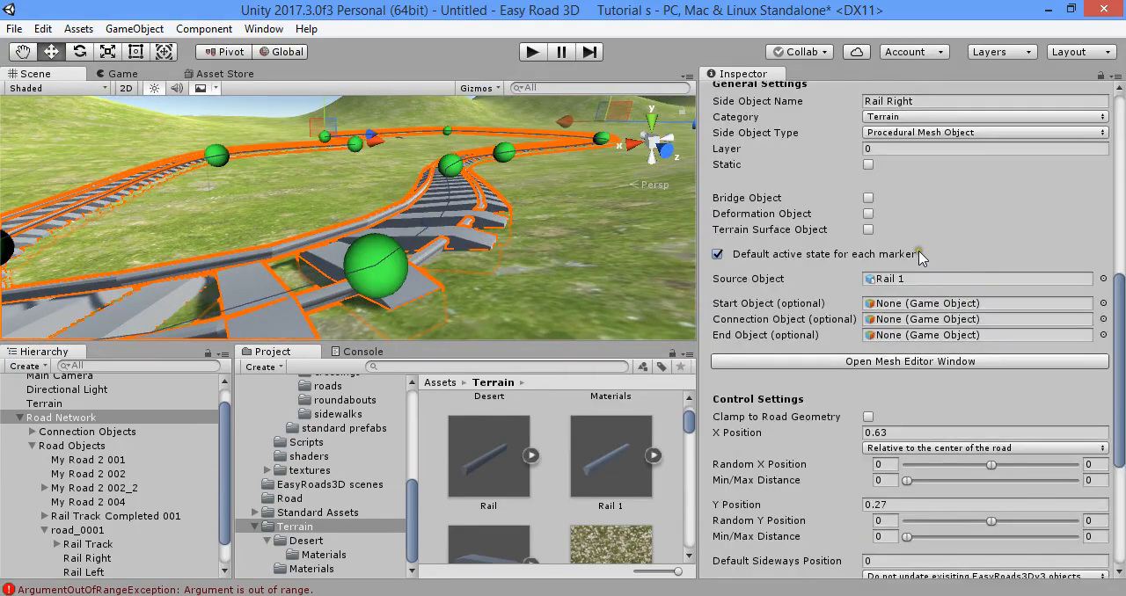
{"action": "left_click", "coordinate": [959, 150]}
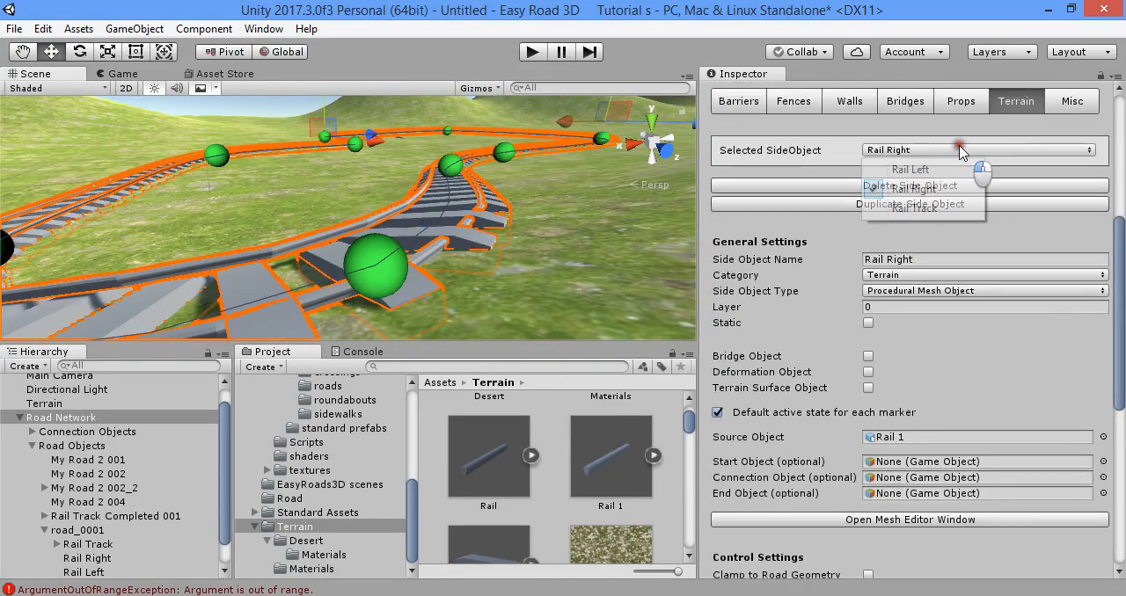
{"action": "left_click", "coordinate": [948, 166]}
{"action": "scroll", "coordinate": [948, 220], "scroll_direction": "down", "scroll_amount": 8}
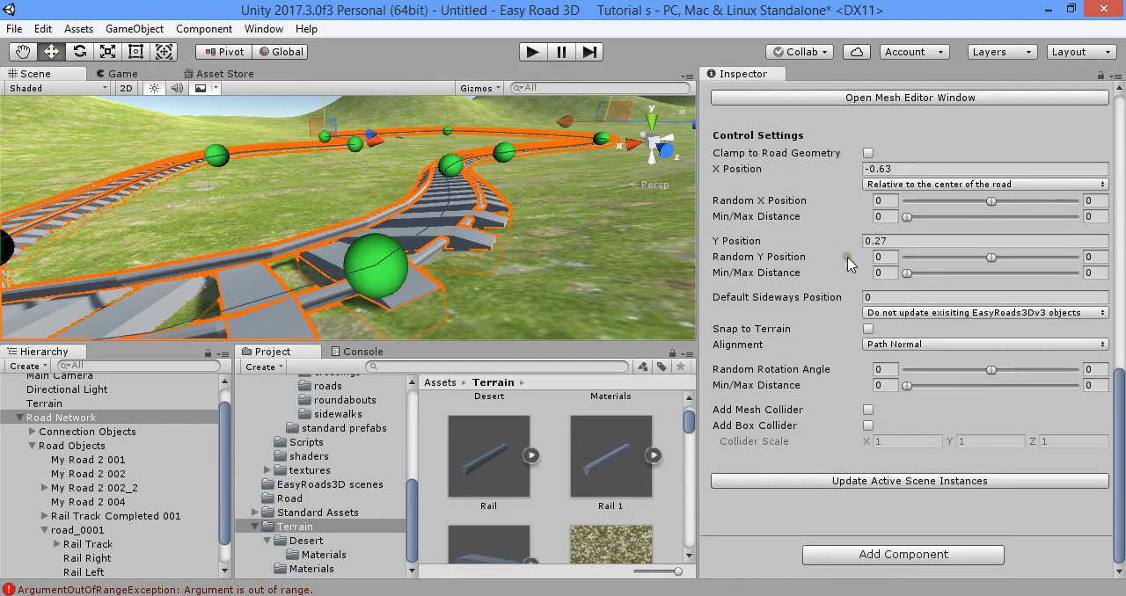
{"action": "left_click", "coordinate": [994, 482]}
{"action": "left_click_drag", "start_coordinate": [535, 281], "coordinate": [486, 283], "text": "alt"}
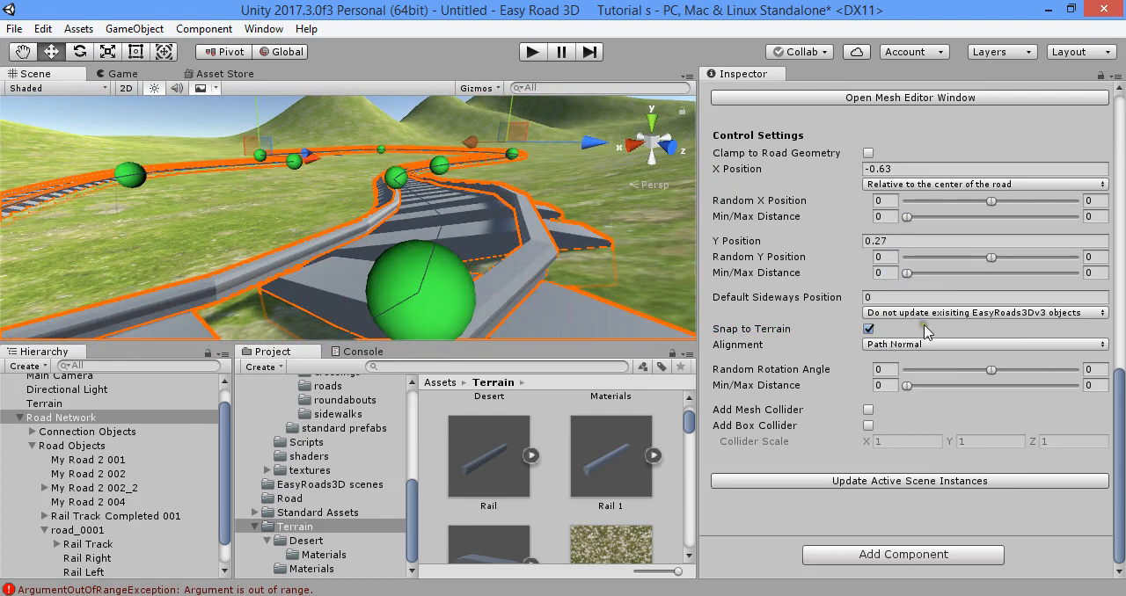
- Try Terrain Normal alignment on Rail Left and restore Path Normal, updating the scene instances each time
{"action": "left_click", "coordinate": [875, 345]}
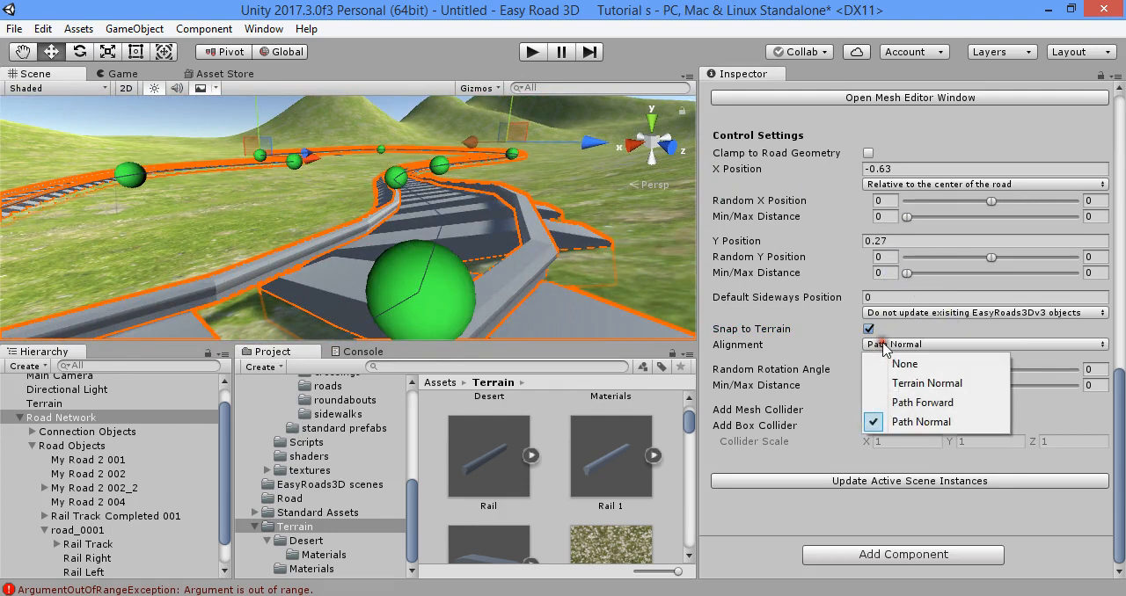
{"action": "left_click", "coordinate": [920, 383]}
{"action": "left_click", "coordinate": [978, 484]}
{"action": "left_click", "coordinate": [940, 345]}
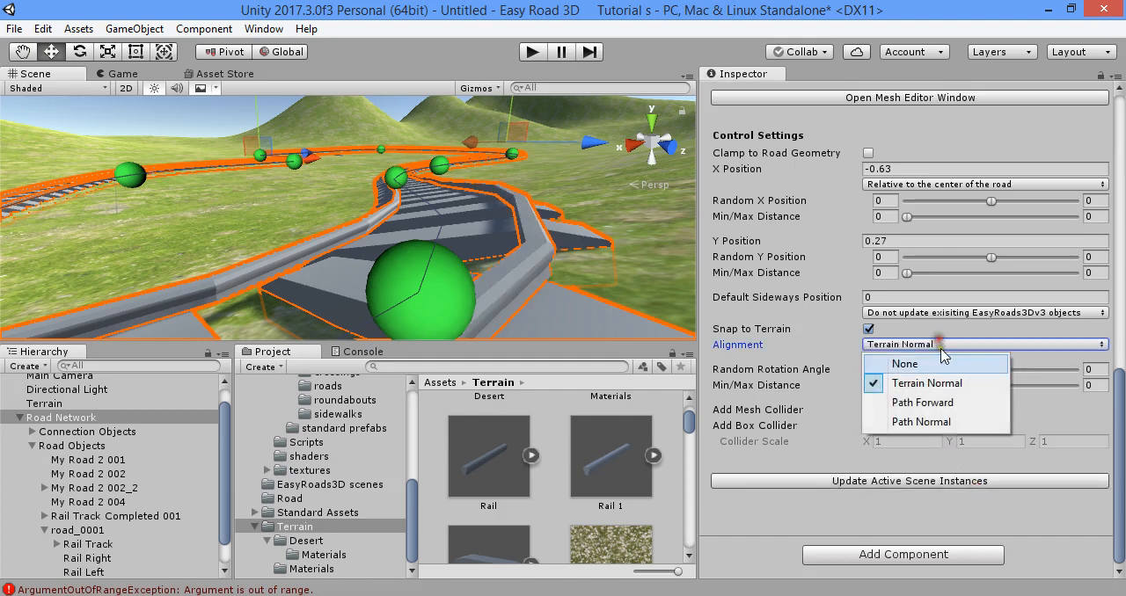
{"action": "left_click", "coordinate": [959, 424]}
{"action": "left_click", "coordinate": [940, 482]}
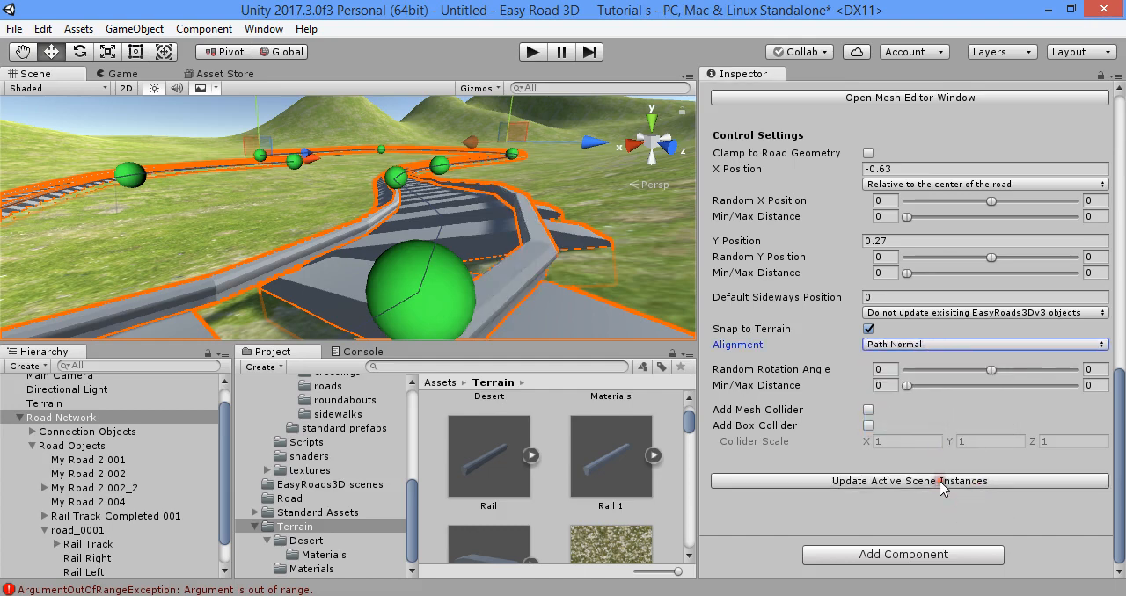
- Set the Rail Left alignment to Terrain Normal and update the active scene instances
{"action": "left_click", "coordinate": [919, 345]}
{"action": "left_click", "coordinate": [919, 383]}
{"action": "left_click", "coordinate": [1004, 481]}
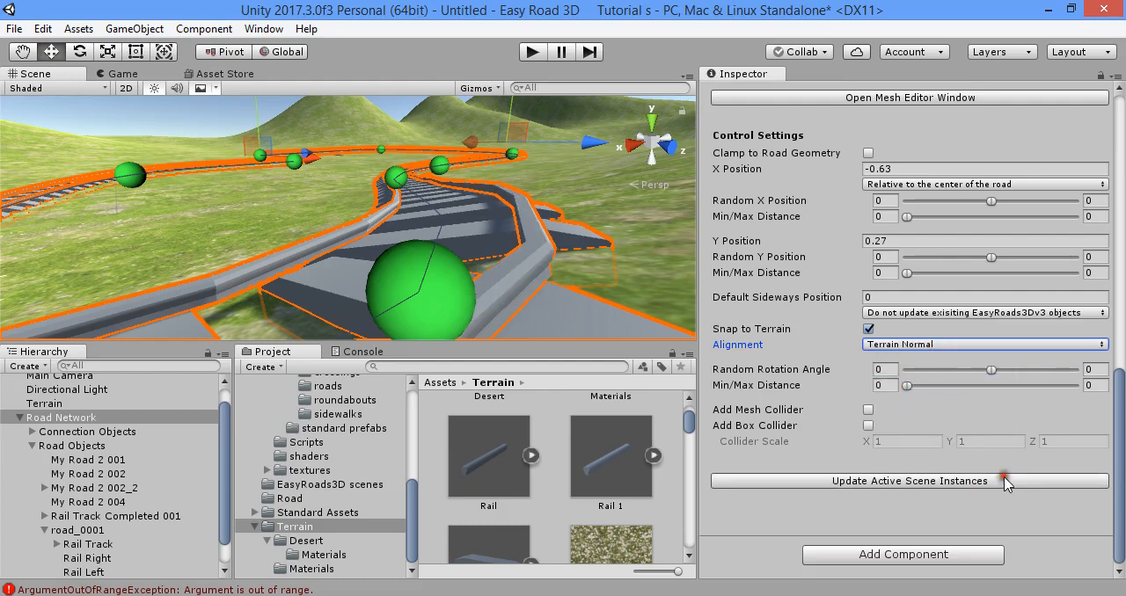
- Select the Rail Right side object, set its alignment to Terrain Normal and update the active scene instances
{"action": "scroll", "coordinate": [891, 295], "scroll_direction": "up", "scroll_amount": 10}
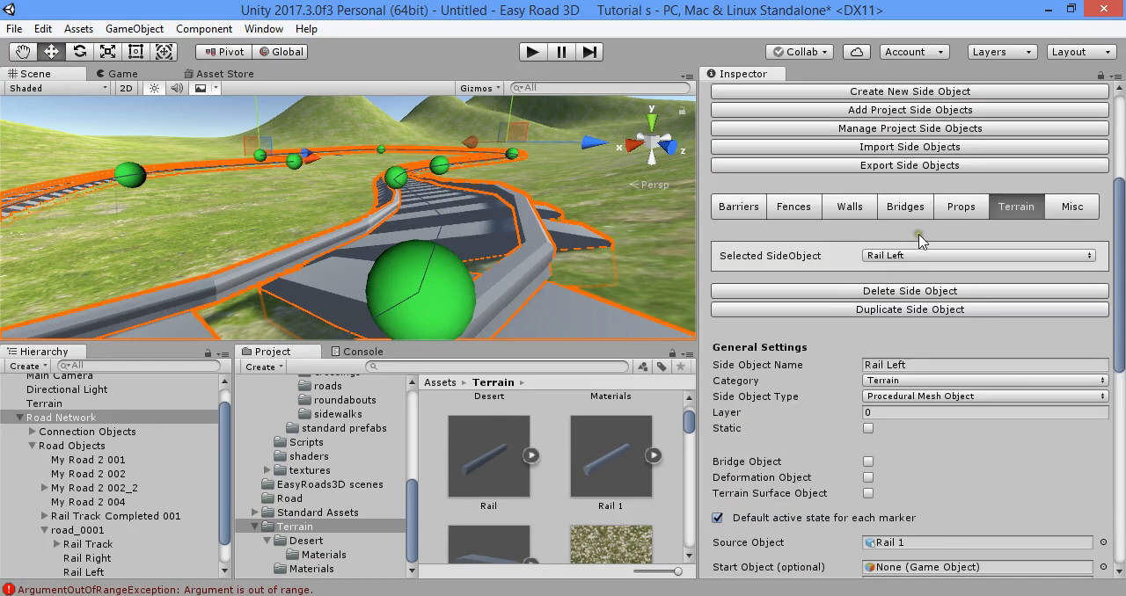
{"action": "left_click", "coordinate": [919, 255]}
{"action": "left_click", "coordinate": [915, 294]}
{"action": "scroll", "coordinate": [939, 303], "scroll_direction": "down", "scroll_amount": 10}
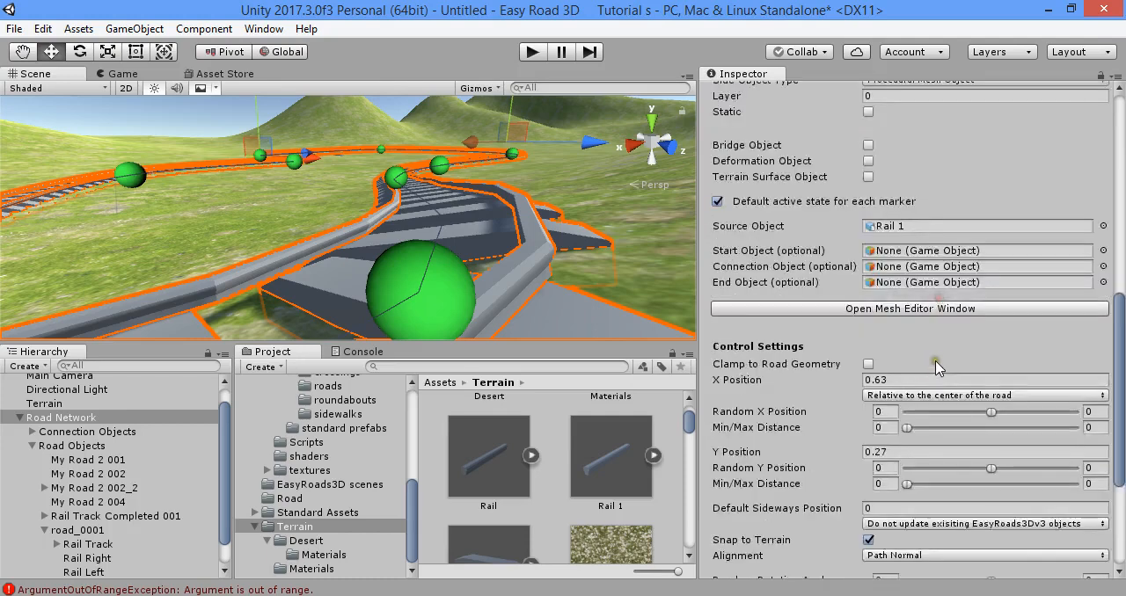
{"action": "left_click", "coordinate": [968, 344]}
{"action": "left_click", "coordinate": [959, 383]}
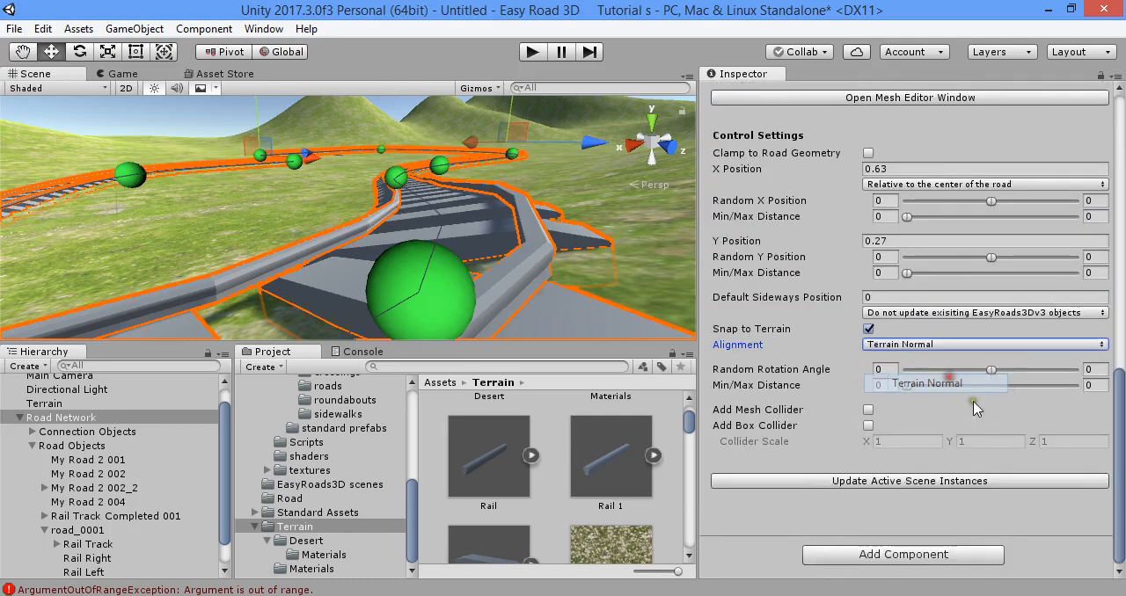
{"action": "left_click", "coordinate": [1011, 480]}
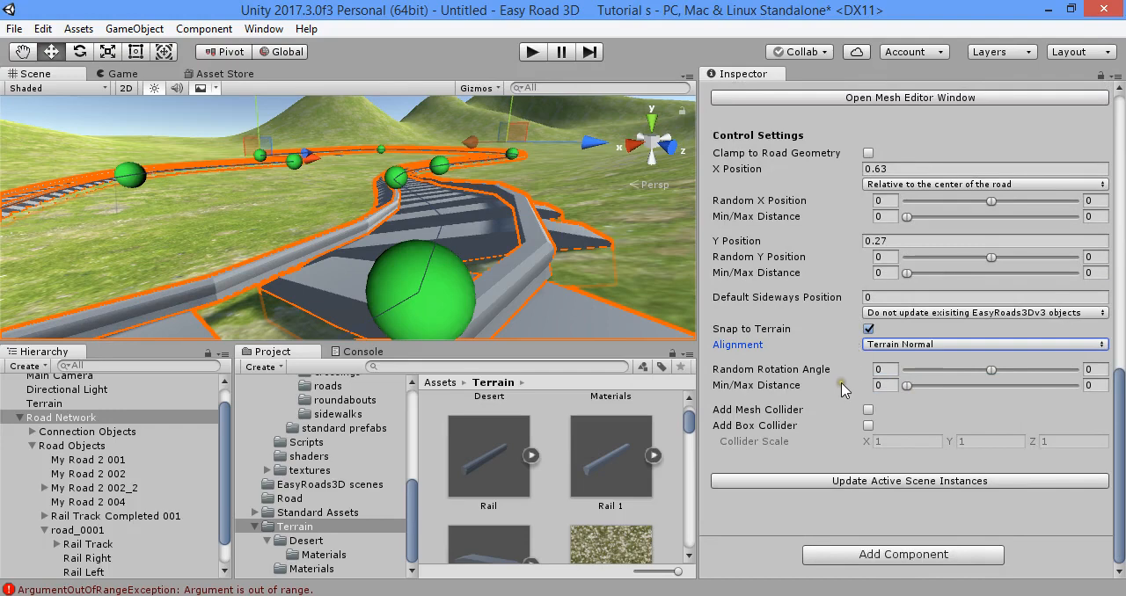
- Examine the rails up close along the track's curve and view the Rail 1 model's import settings
{"action": "scroll", "coordinate": [867, 413], "scroll_direction": "up", "scroll_amount": 5}
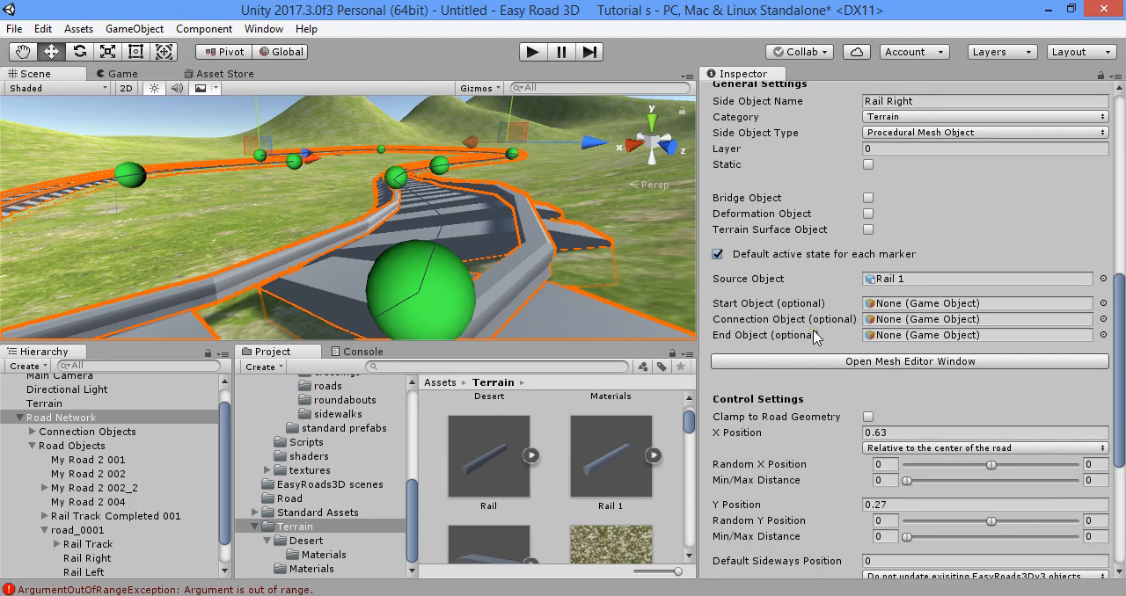
{"action": "scroll", "coordinate": [814, 337], "scroll_direction": "up", "scroll_amount": 1}
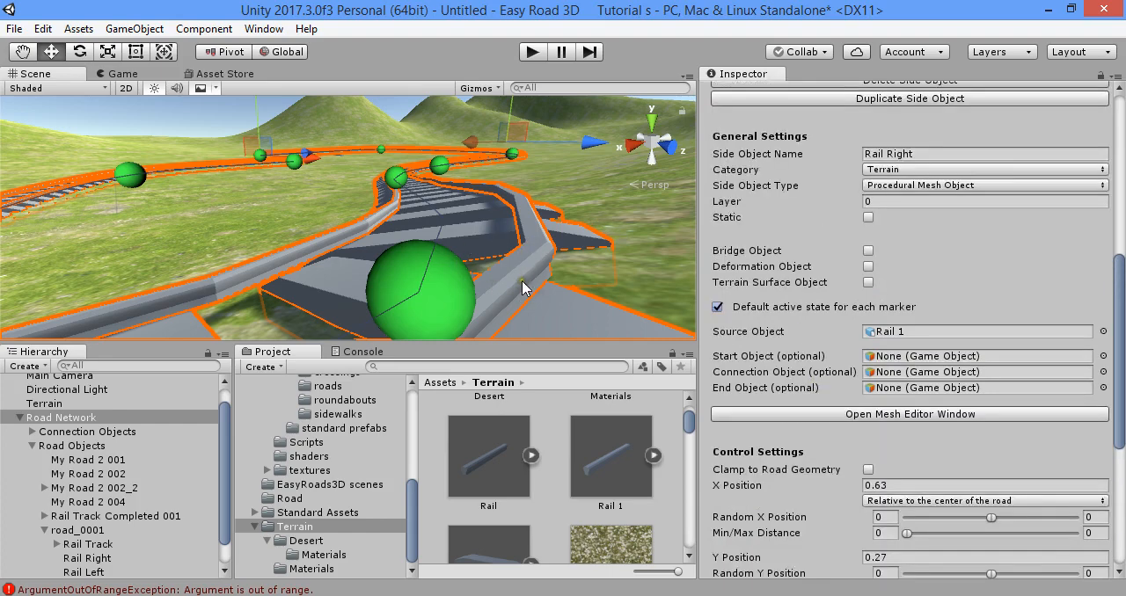
{"action": "mouse_move", "coordinate": [549, 266]}
{"action": "right_mouse_down"}
{"action": "mouse_move", "coordinate": [589, 272]}
{"action": "mouse_move", "coordinate": [356, 324]}
{"action": "mouse_move", "coordinate": [355, 311]}
{"action": "mouse_move", "coordinate": [438, 294]}
{"action": "mouse_move", "coordinate": [302, 270]}
{"action": "mouse_move", "coordinate": [412, 238]}
{"action": "mouse_move", "coordinate": [455, 277]}
{"action": "mouse_move", "coordinate": [522, 300]}
{"action": "mouse_move", "coordinate": [631, 296]}
{"action": "mouse_move", "coordinate": [720, 273]}
{"action": "mouse_move", "coordinate": [490, 282]}
{"action": "mouse_move", "coordinate": [472, 251]}
{"action": "mouse_move", "coordinate": [445, 256]}
{"action": "right_mouse_up"}
{"action": "left_click", "coordinate": [425, 428]}
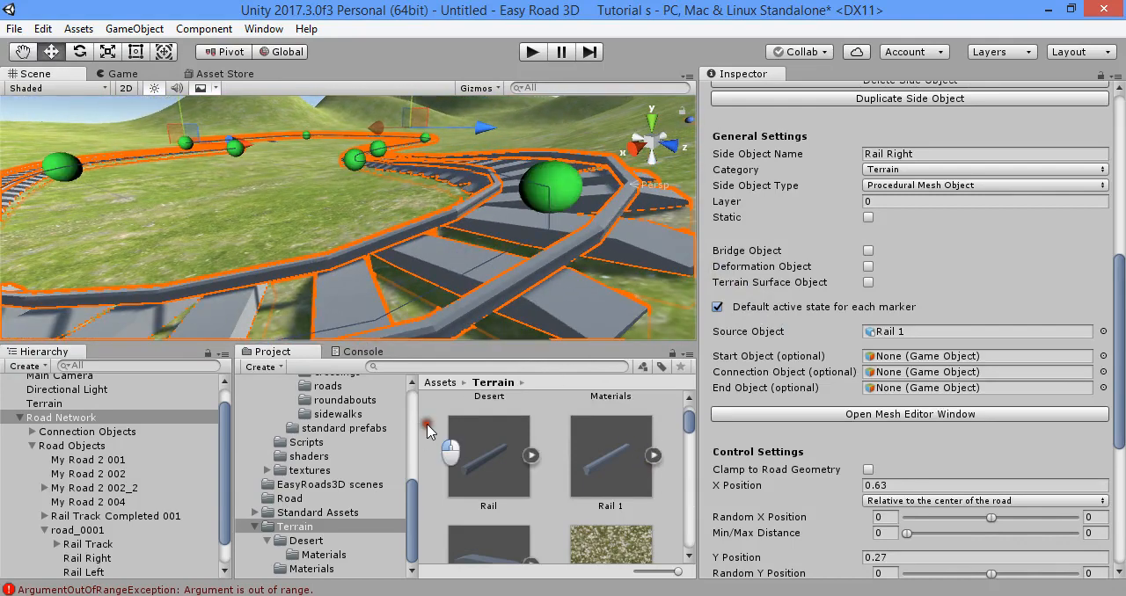
{"action": "right_click_drag", "start_coordinate": [459, 314], "coordinate": [481, 271]}
{"action": "left_click", "coordinate": [482, 271]}
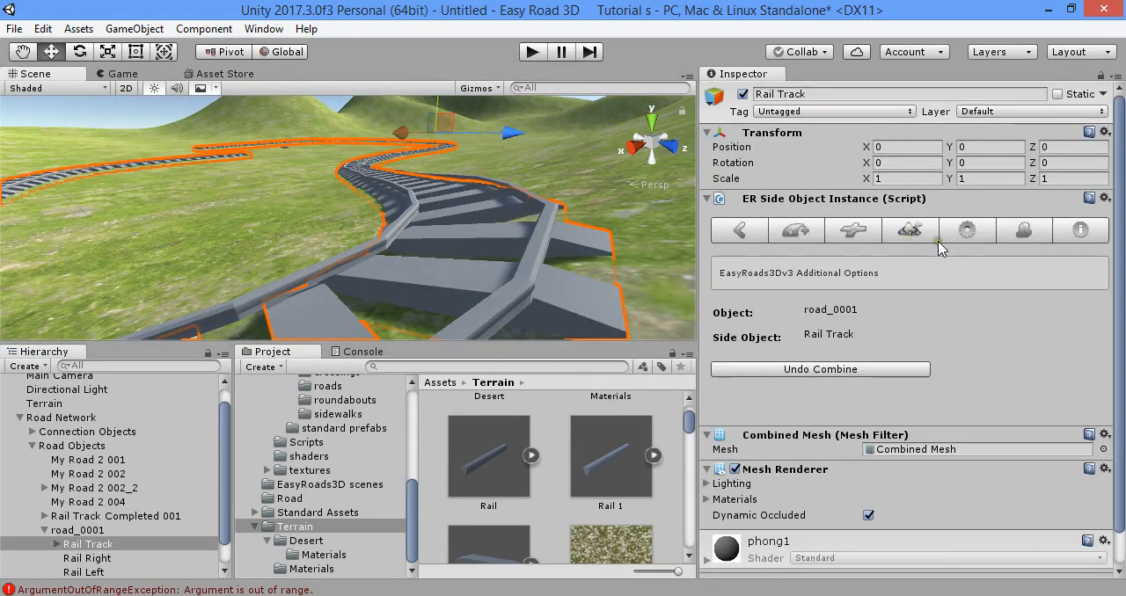
{"action": "left_click", "coordinate": [603, 460]}
- Switch to Maya LT and insert five edge loops spaced along the length of the rail mesh pCube2
{"action": "key", "text": "alt+Tab"}
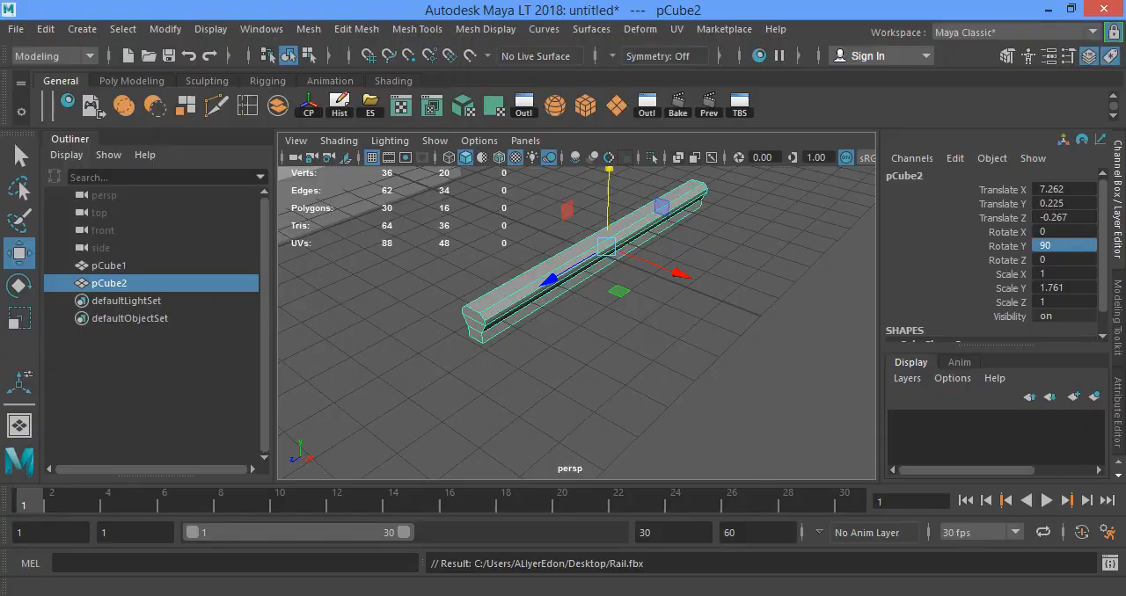
{"action": "left_click_drag", "start_coordinate": [578, 289], "coordinate": [457, 211], "text": "alt"}
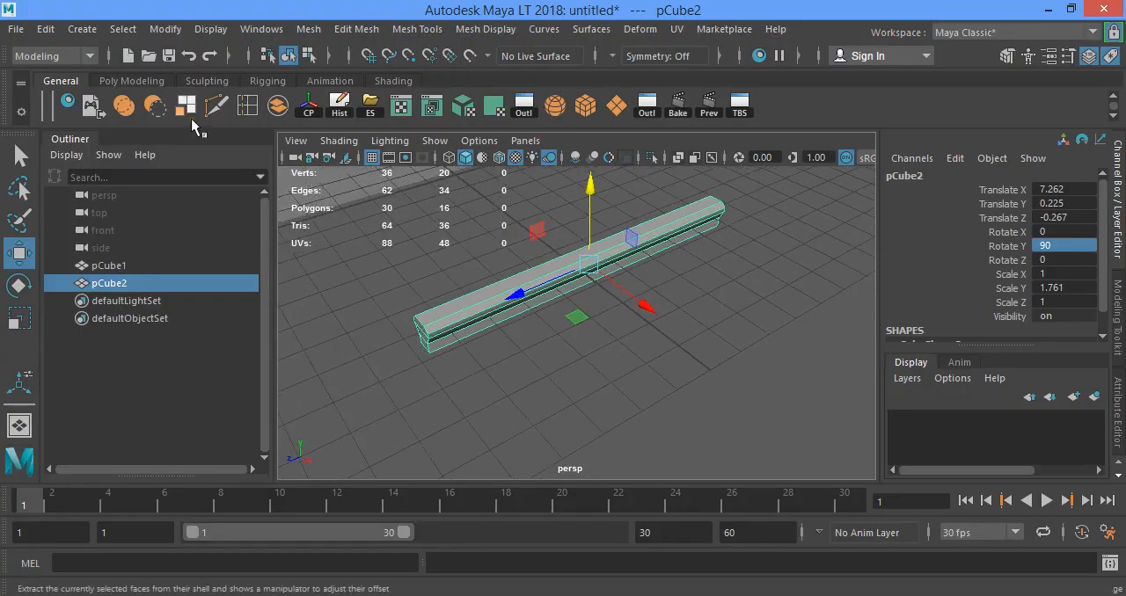
{"action": "left_click", "coordinate": [247, 106]}
{"action": "left_click_drag", "start_coordinate": [473, 313], "coordinate": [488, 308]}
{"action": "left_click_drag", "start_coordinate": [528, 289], "coordinate": [544, 283]}
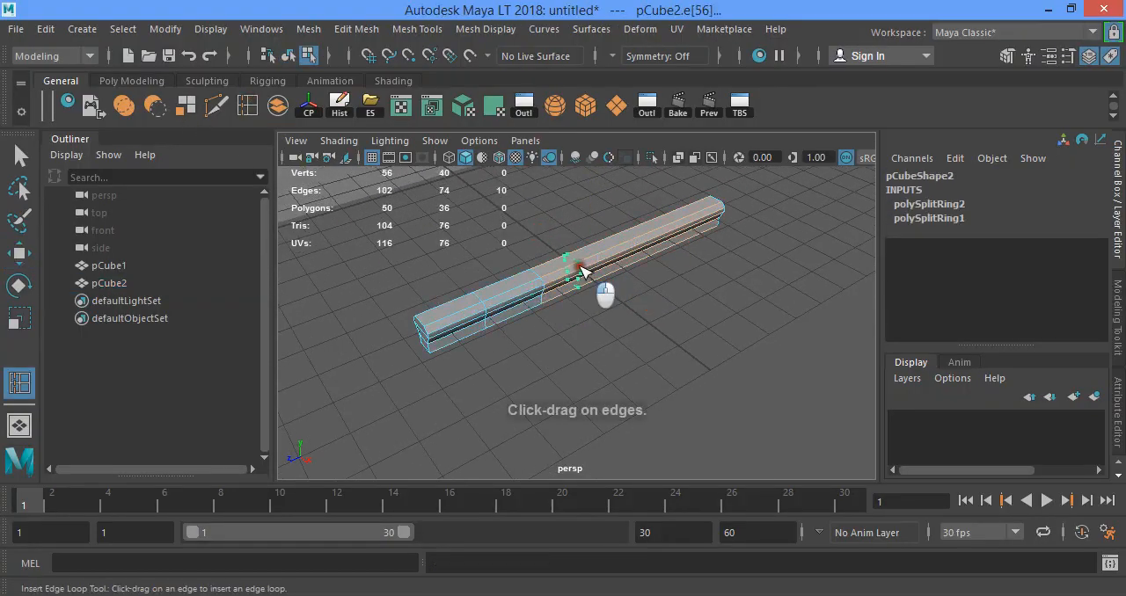
{"action": "left_click", "coordinate": [603, 255]}
{"action": "left_click", "coordinate": [669, 234]}
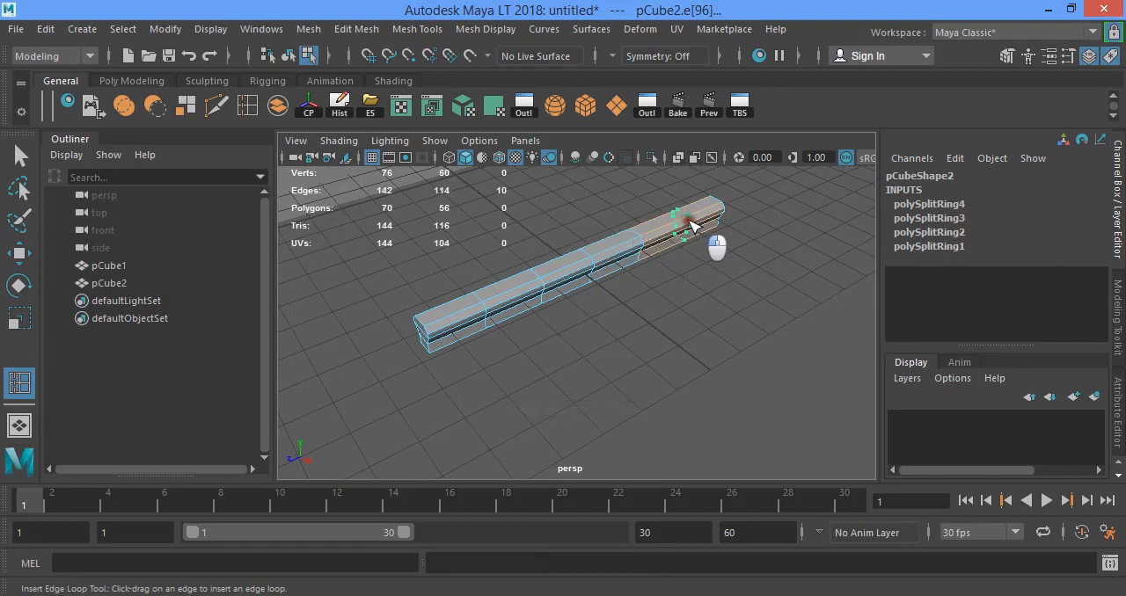
{"action": "left_click", "coordinate": [677, 231]}
{"action": "key", "text": "w"}
- Apply an automatic UV projection to the rail mesh and return to object selection
{"action": "right_click_drag", "start_coordinate": [538, 130], "coordinate": [618, 110]}
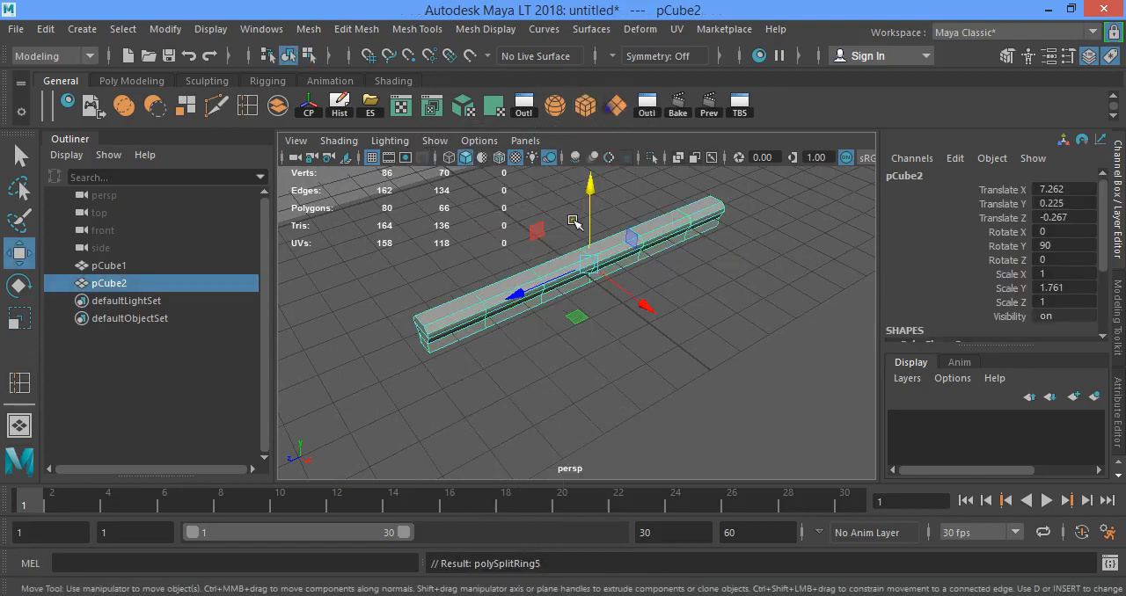
{"action": "left_click", "coordinate": [464, 107]}
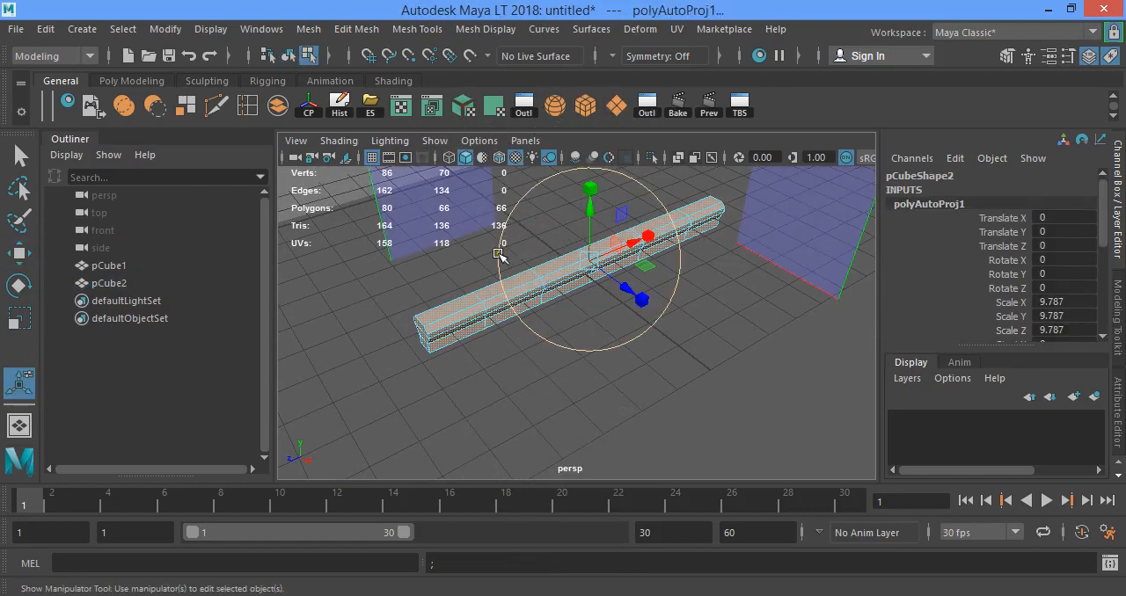
{"action": "key", "text": "F8"}
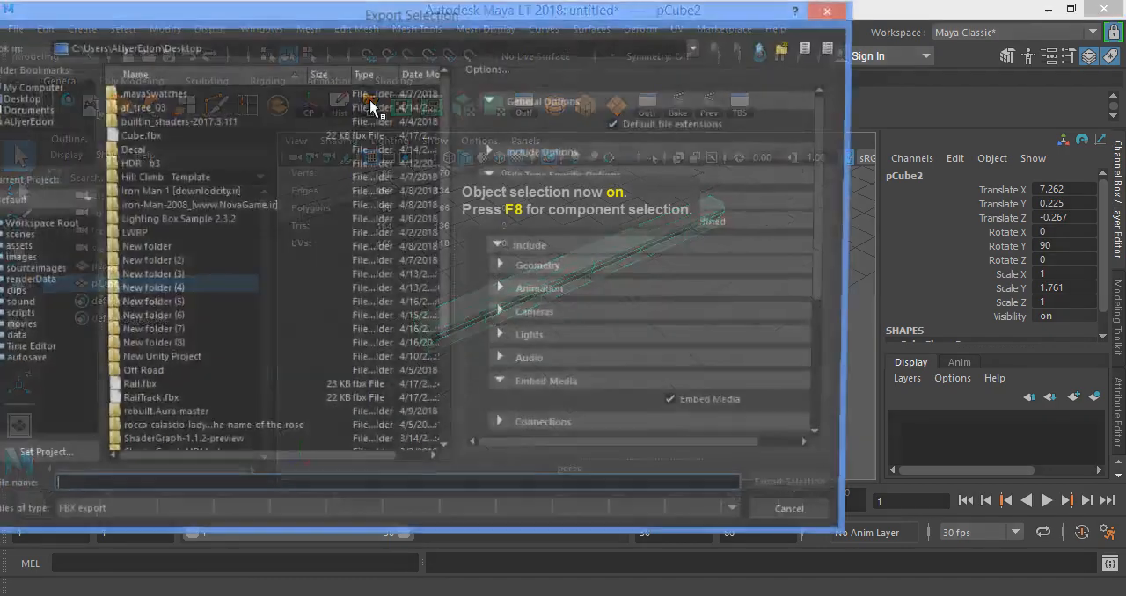
- Export the selected rail as an FBX named Rail on the desktop, replacing the existing file
{"action": "left_click", "coordinate": [369, 107]}
{"action": "type", "text": "Rail"}
{"action": "key", "text": "Return"}
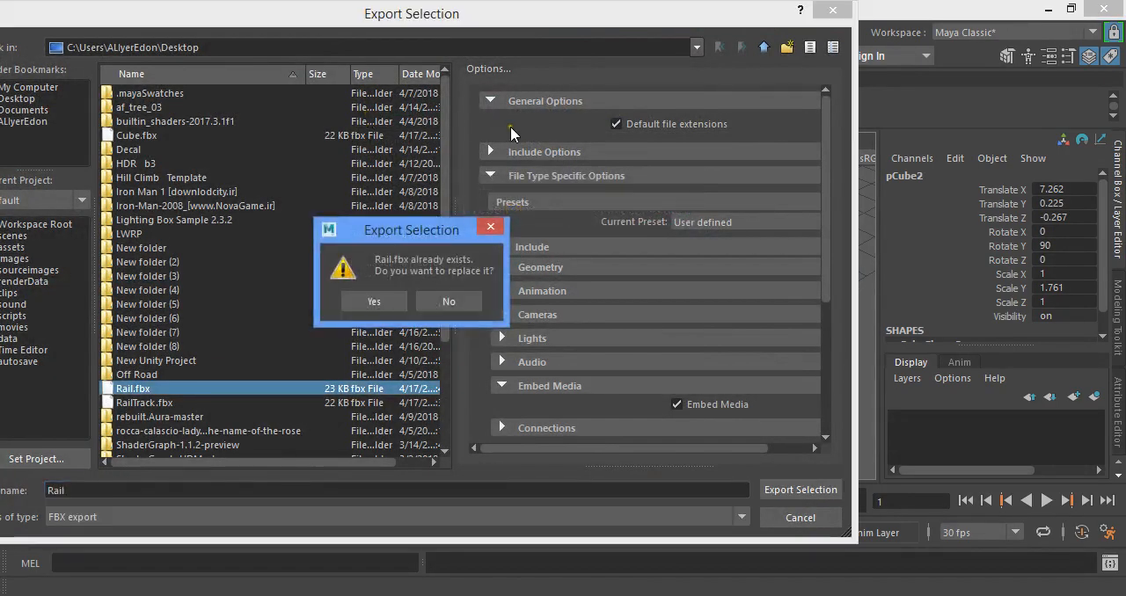
{"action": "left_click", "coordinate": [376, 302]}
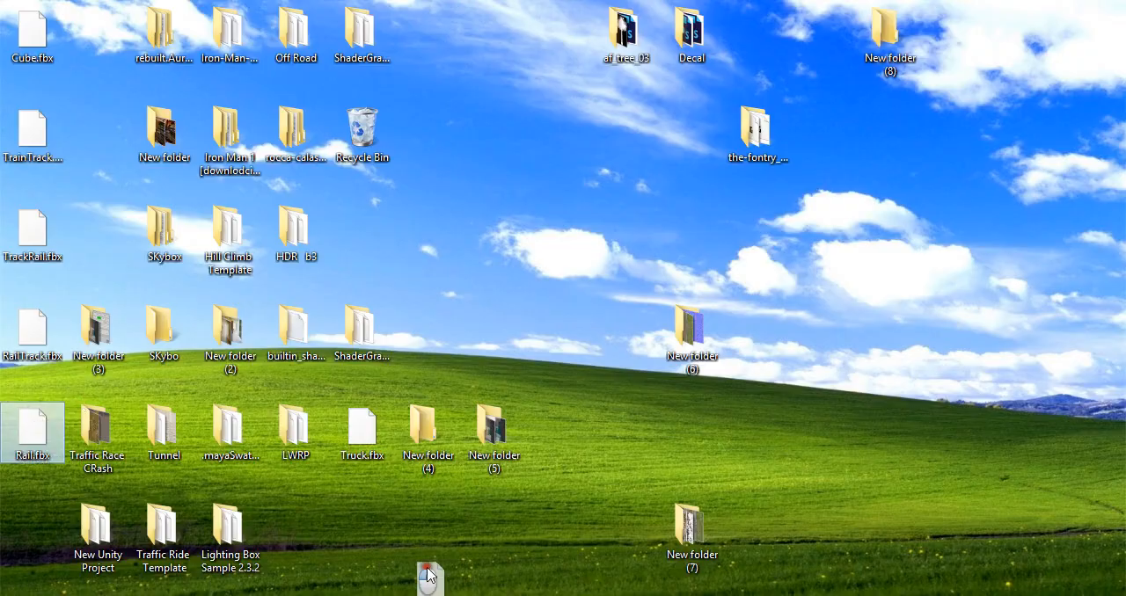
- Import Rail.fbx from the desktop into Unity's Terrain folder and apply a scale factor of 15 to the new model
{"action": "left_click_drag", "start_coordinate": [32, 430], "coordinate": [502, 530]}
{"action": "scroll", "coordinate": [505, 527], "scroll_direction": "down", "scroll_amount": 1}
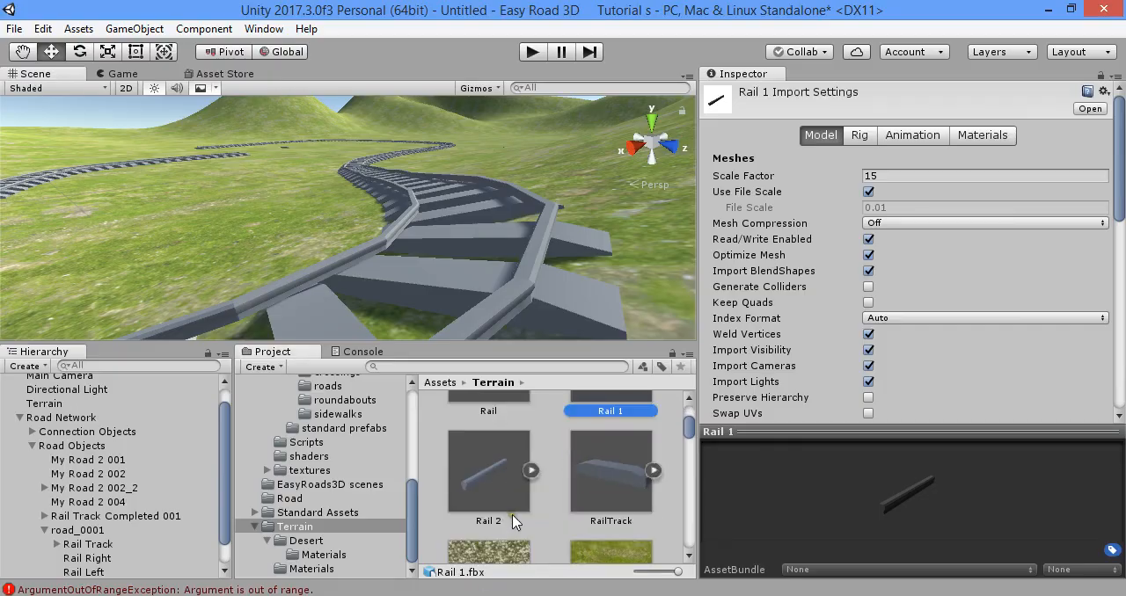
{"action": "left_click", "coordinate": [490, 463]}
{"action": "left_click", "coordinate": [914, 179]}
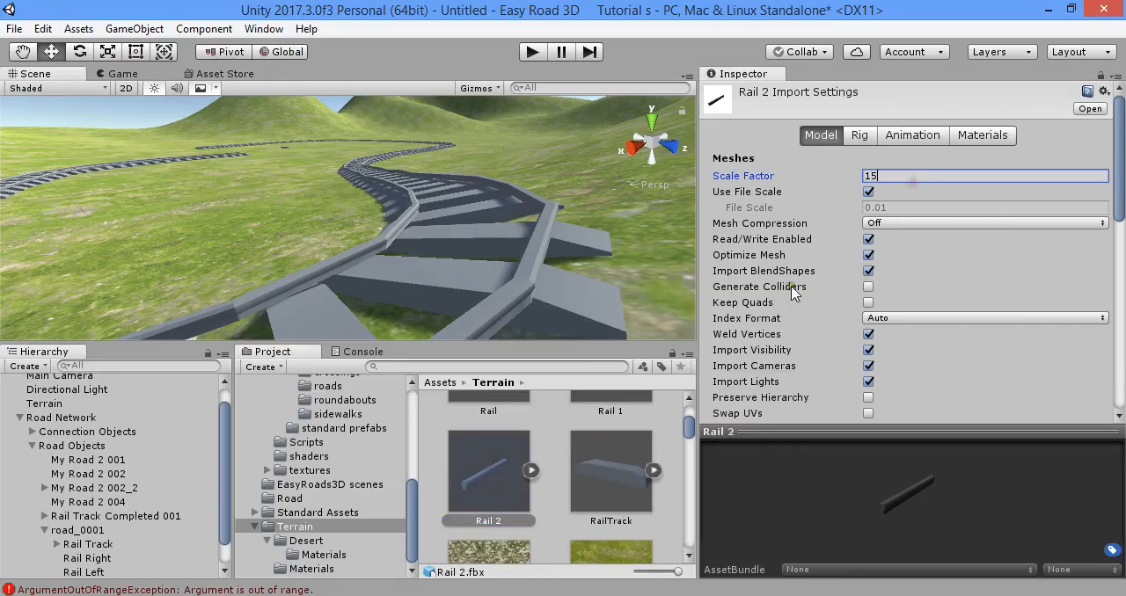
{"action": "type", "text": "5"}
{"action": "left_click", "coordinate": [660, 441]}
{"action": "left_click", "coordinate": [591, 343]}
- Open the Road Network's Rail Right side object, assign Rail 2 as its source object and update the active scene instances
{"action": "left_click", "coordinate": [527, 289]}
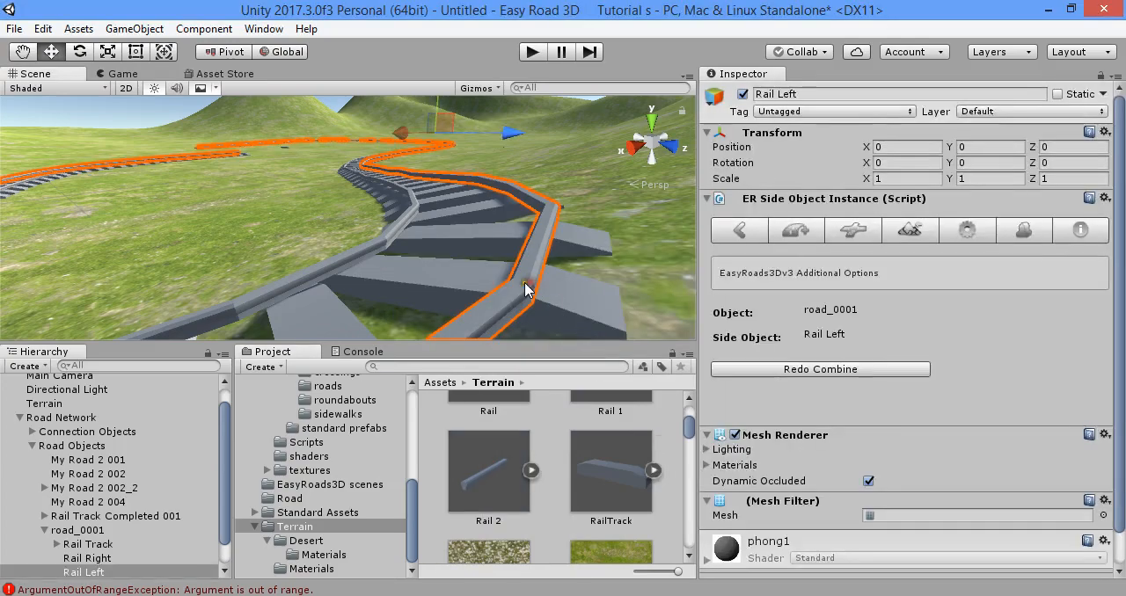
{"action": "left_click", "coordinate": [126, 418]}
{"action": "scroll", "coordinate": [931, 360], "scroll_direction": "down", "scroll_amount": 5}
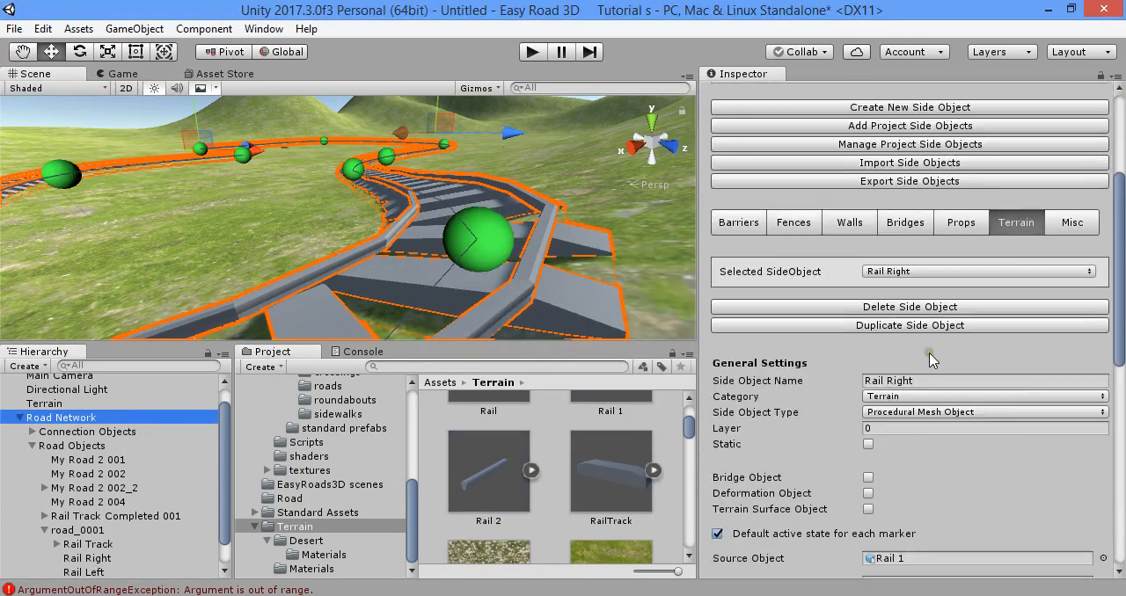
{"action": "left_click", "coordinate": [907, 272]}
{"action": "left_click", "coordinate": [908, 299]}
{"action": "scroll", "coordinate": [909, 344], "scroll_direction": "down", "scroll_amount": 6}
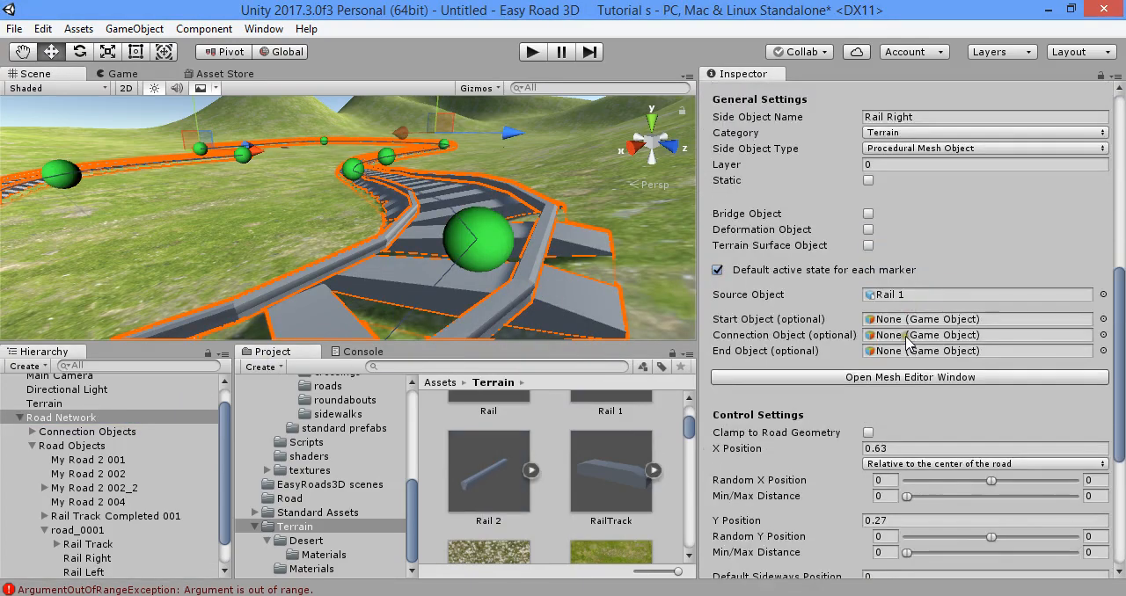
{"action": "left_click", "coordinate": [902, 298]}
{"action": "scroll", "coordinate": [523, 482], "scroll_direction": "down", "scroll_amount": 2}
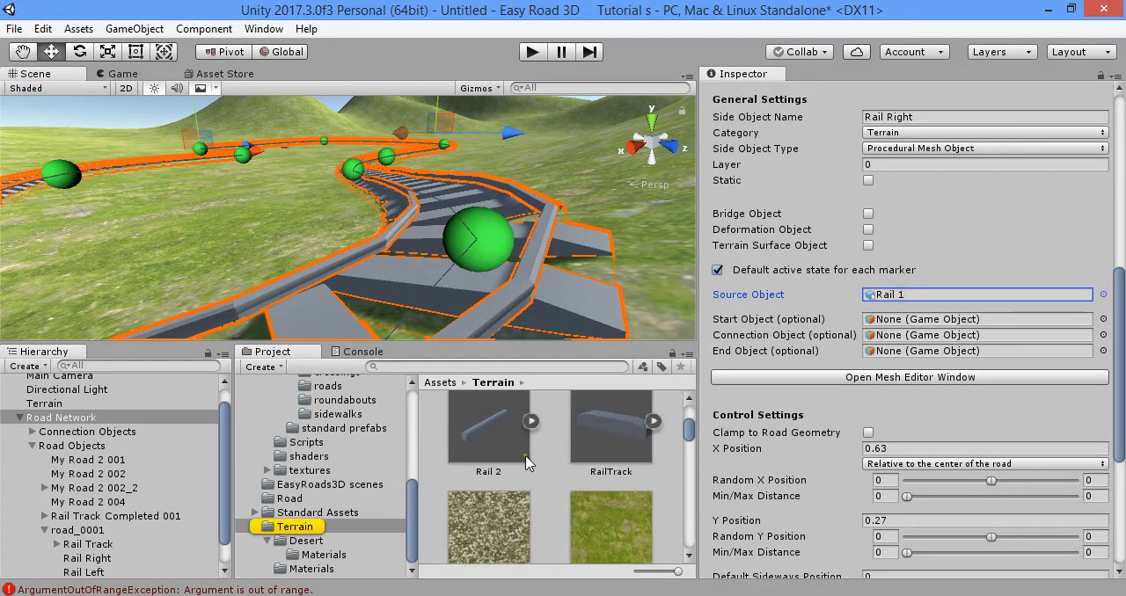
{"action": "left_click_drag", "start_coordinate": [522, 482], "coordinate": [869, 305]}
{"action": "scroll", "coordinate": [898, 335], "scroll_direction": "down", "scroll_amount": 5}
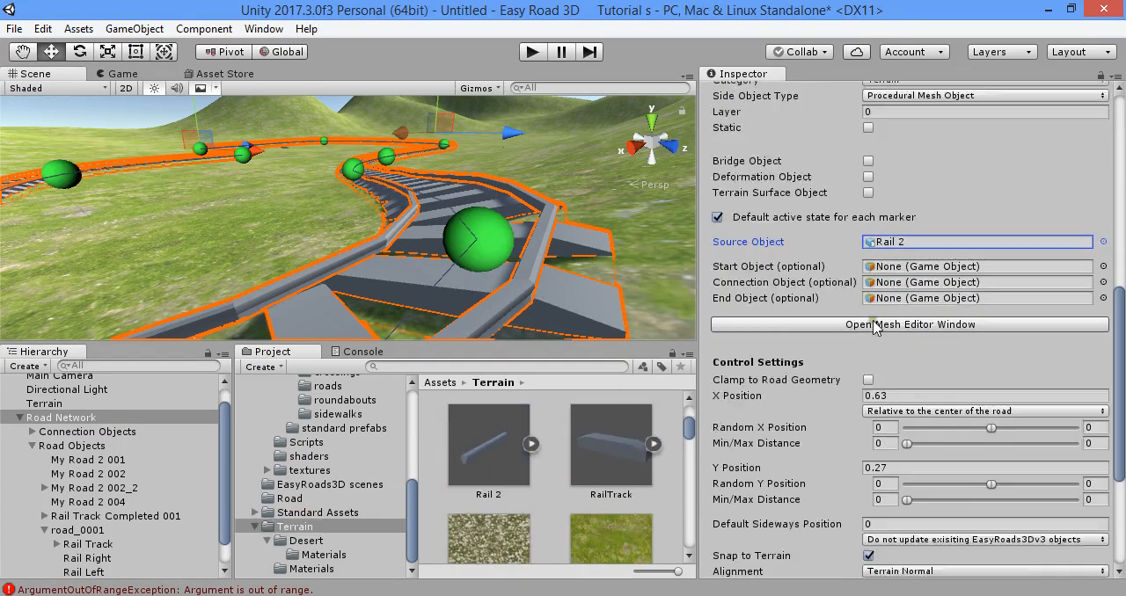
{"action": "left_click", "coordinate": [910, 547]}
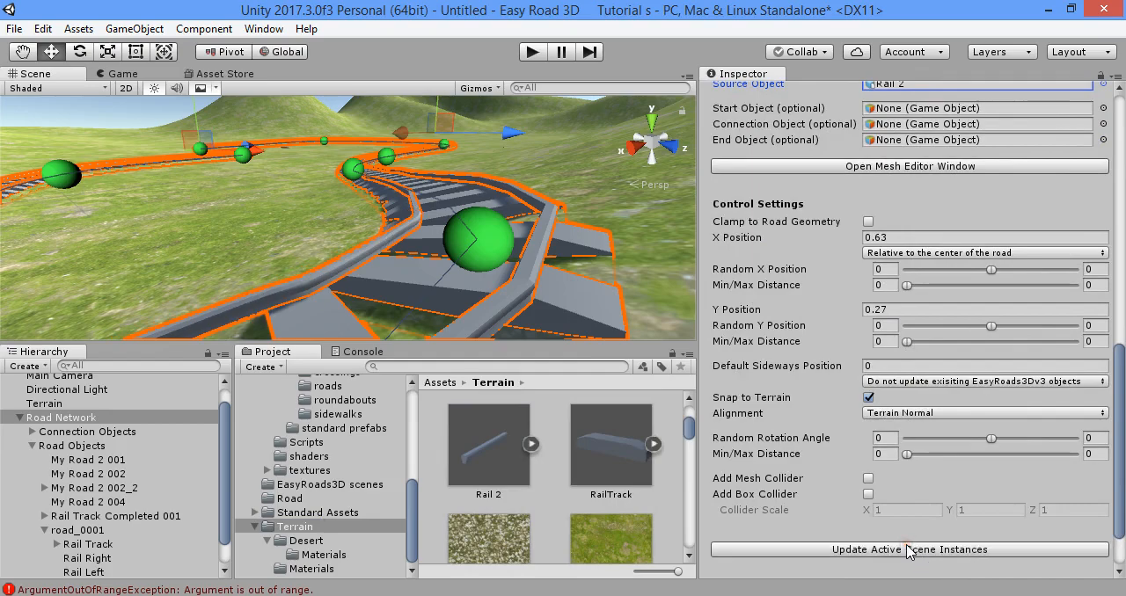
- Set Rail Right's source object back to Rail 1 and update the active scene instances
{"action": "right_click_drag", "start_coordinate": [488, 214], "coordinate": [455, 234]}
{"action": "left_click_drag", "start_coordinate": [500, 448], "coordinate": [808, 293]}
{"action": "scroll", "coordinate": [628, 443], "scroll_direction": "up", "scroll_amount": 1}
{"action": "scroll", "coordinate": [628, 449], "scroll_direction": "down", "scroll_amount": 1}
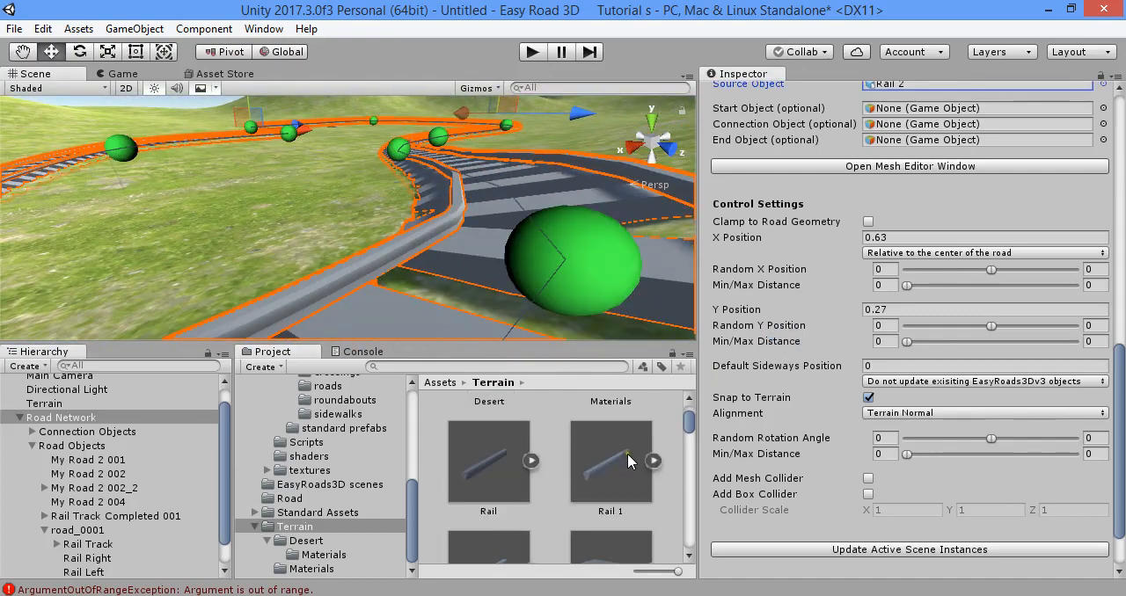
{"action": "left_click_drag", "start_coordinate": [628, 450], "coordinate": [912, 88]}
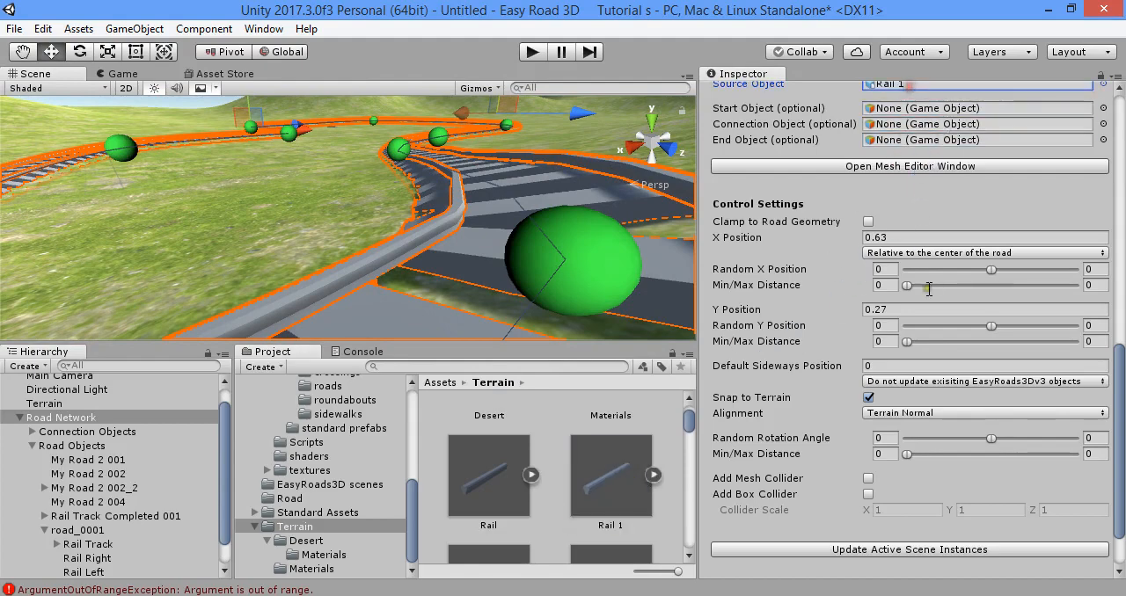
{"action": "left_click", "coordinate": [976, 550]}
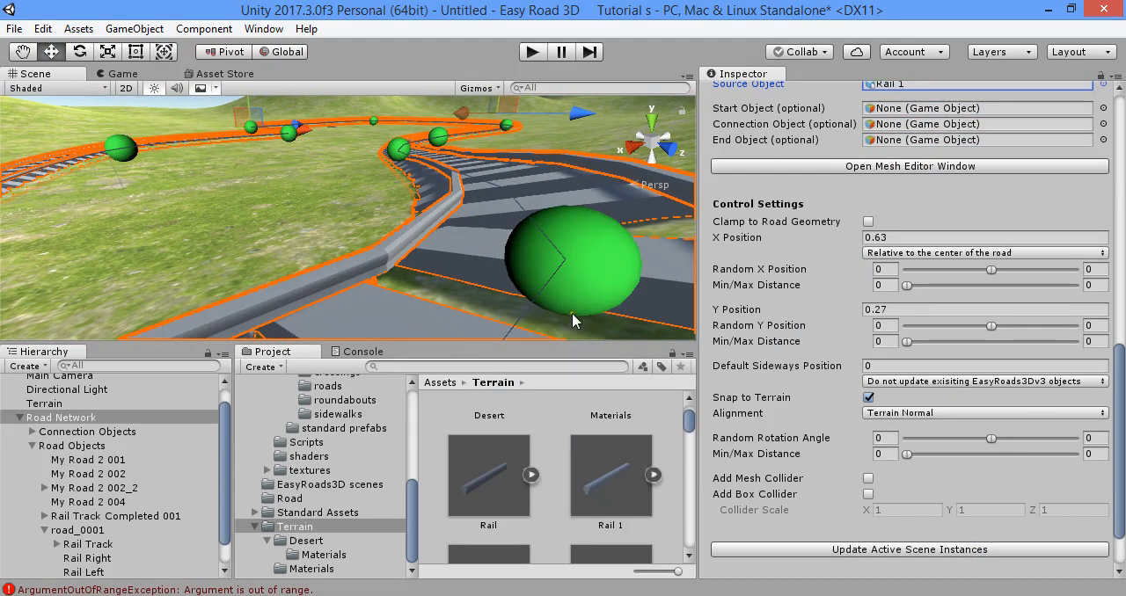
- Try Rail 2 again as Rail Right's source object and update the active scene instances to compare the curve
{"action": "left_click_drag", "start_coordinate": [572, 314], "coordinate": [455, 219], "text": "alt"}
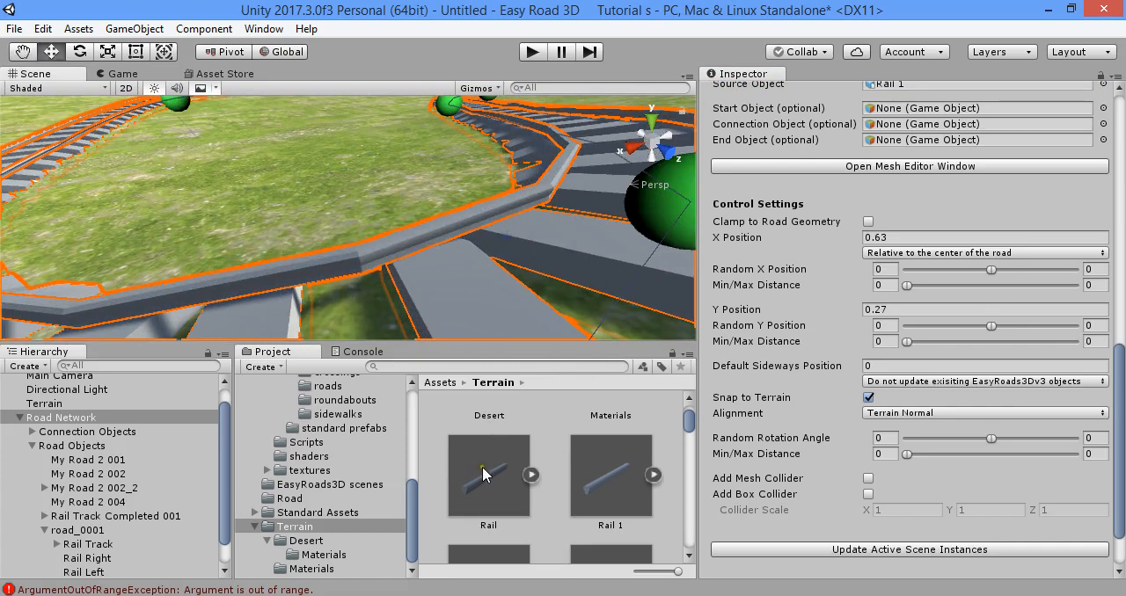
{"action": "left_click_drag", "start_coordinate": [597, 476], "coordinate": [950, 86]}
{"action": "left_click_drag", "start_coordinate": [630, 482], "coordinate": [857, 277]}
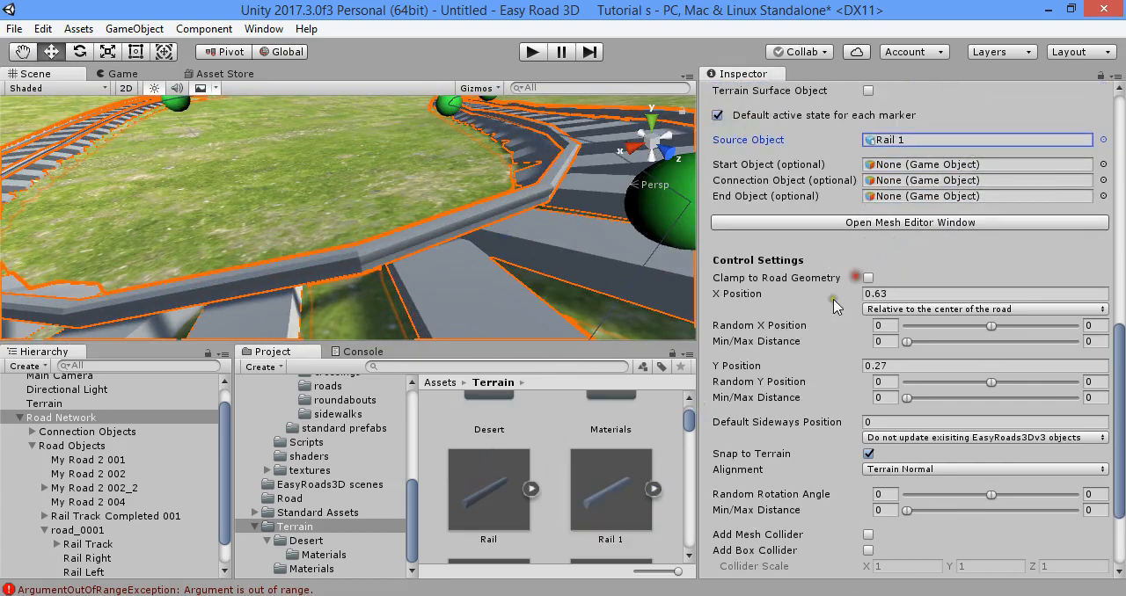
{"action": "scroll", "coordinate": [598, 433], "scroll_direction": "down", "scroll_amount": 2}
{"action": "left_click_drag", "start_coordinate": [520, 485], "coordinate": [899, 143]}
{"action": "scroll", "coordinate": [946, 377], "scroll_direction": "down", "scroll_amount": 3}
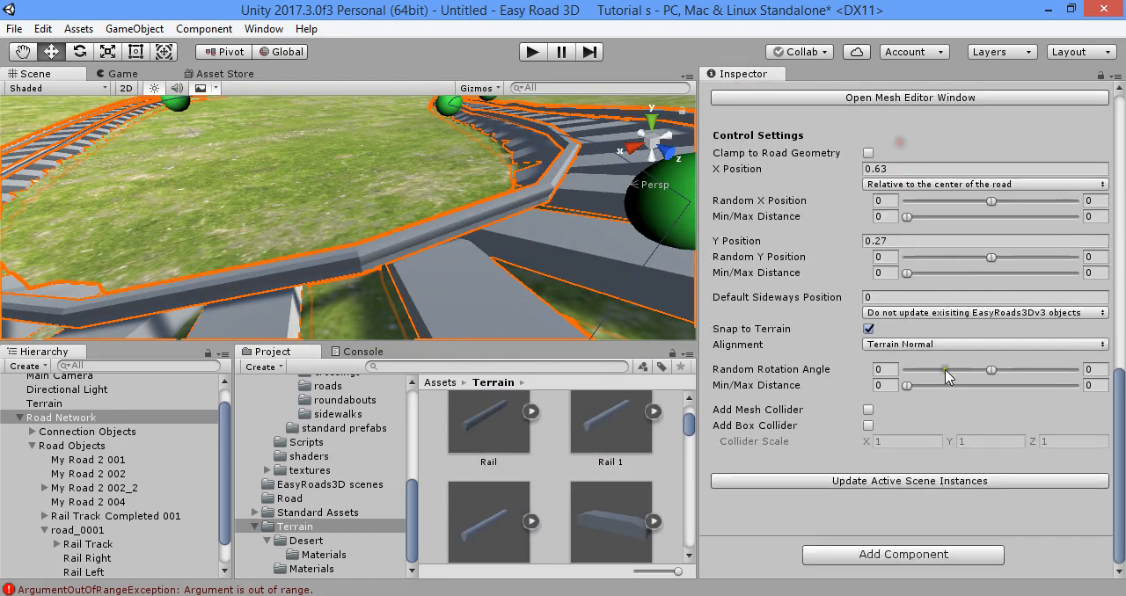
{"action": "left_click", "coordinate": [944, 483]}
- Restore Rail 1 as the source object of Rail Right, update the active scene instances and look along the track
{"action": "right_click_drag", "start_coordinate": [585, 264], "coordinate": [591, 336]}
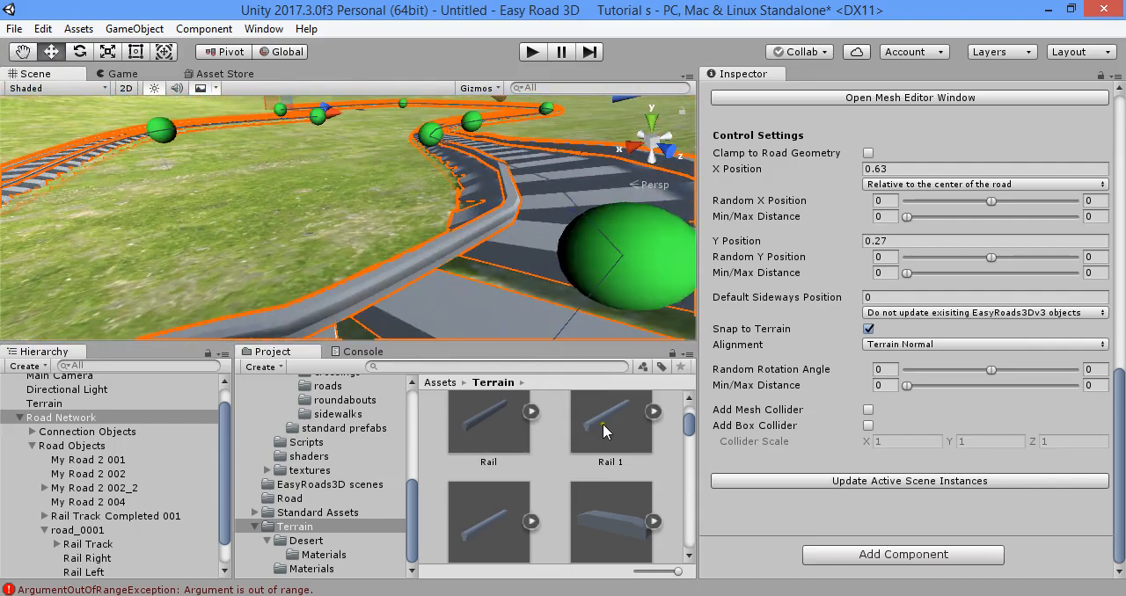
{"action": "left_click_drag", "start_coordinate": [603, 424], "coordinate": [899, 112]}
{"action": "scroll", "coordinate": [930, 266], "scroll_direction": "down", "scroll_amount": 2}
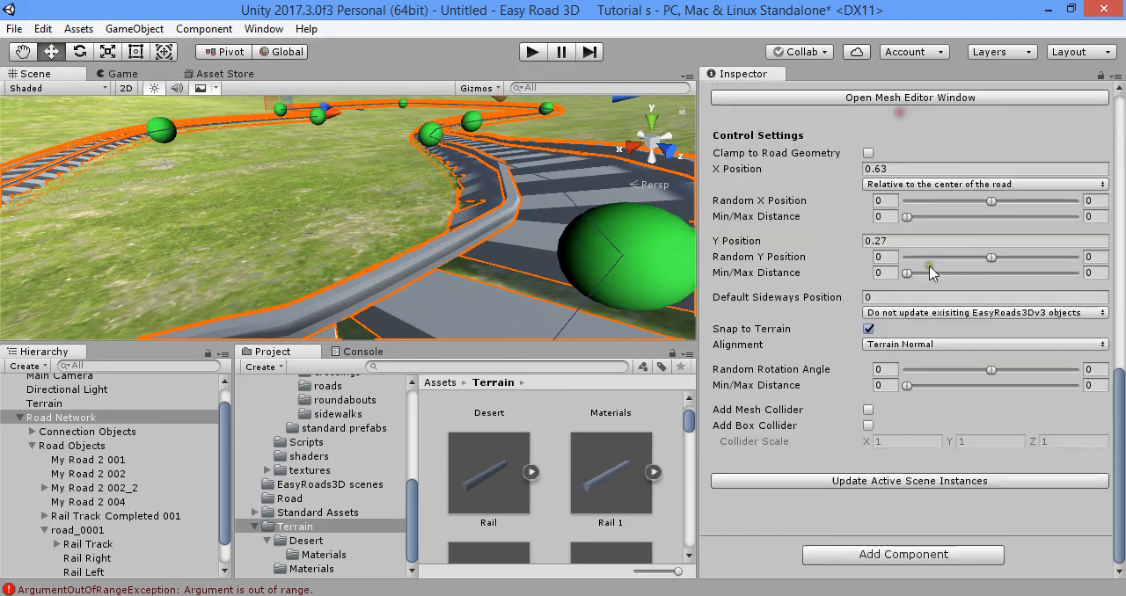
{"action": "left_click", "coordinate": [960, 482]}
{"action": "right_click_drag", "start_coordinate": [531, 227], "coordinate": [442, 228]}
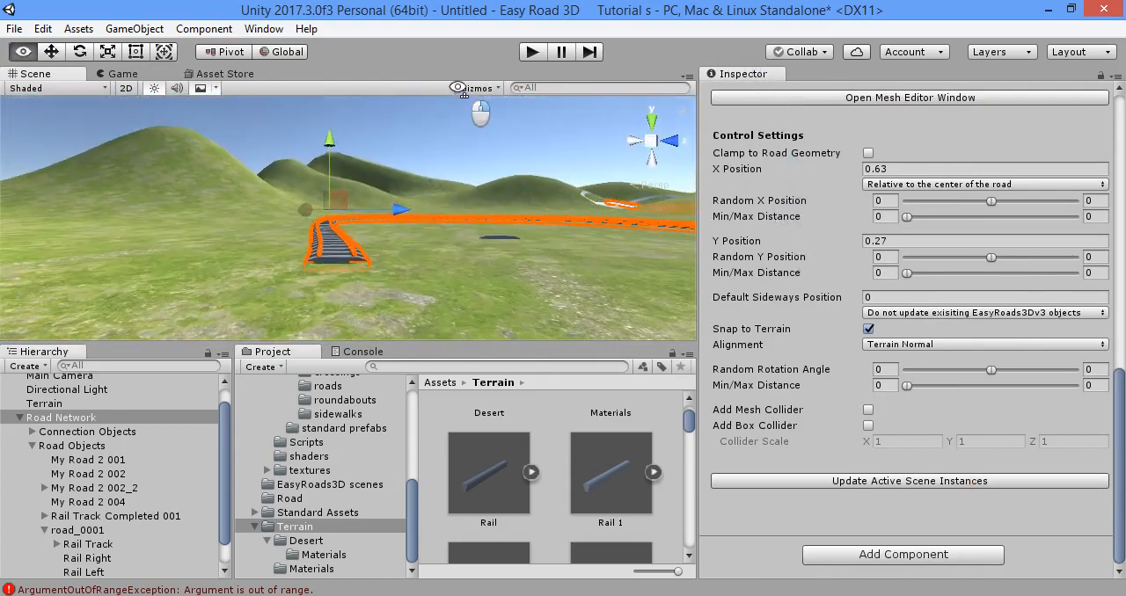
- Reselect the Road Network and delete the middle marker of the three crowded together on road_0001's tight bend
{"action": "right_click_drag", "start_coordinate": [482, 162], "coordinate": [482, 162]}
{"action": "scroll", "coordinate": [801, 325], "scroll_direction": "up", "scroll_amount": 10}
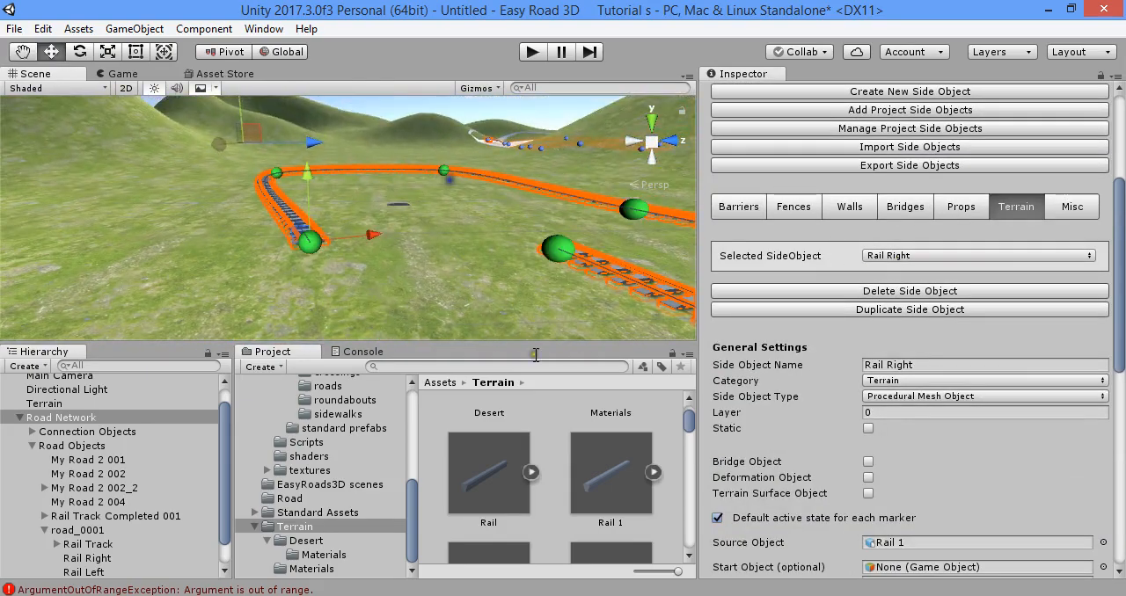
{"action": "left_click", "coordinate": [537, 418]}
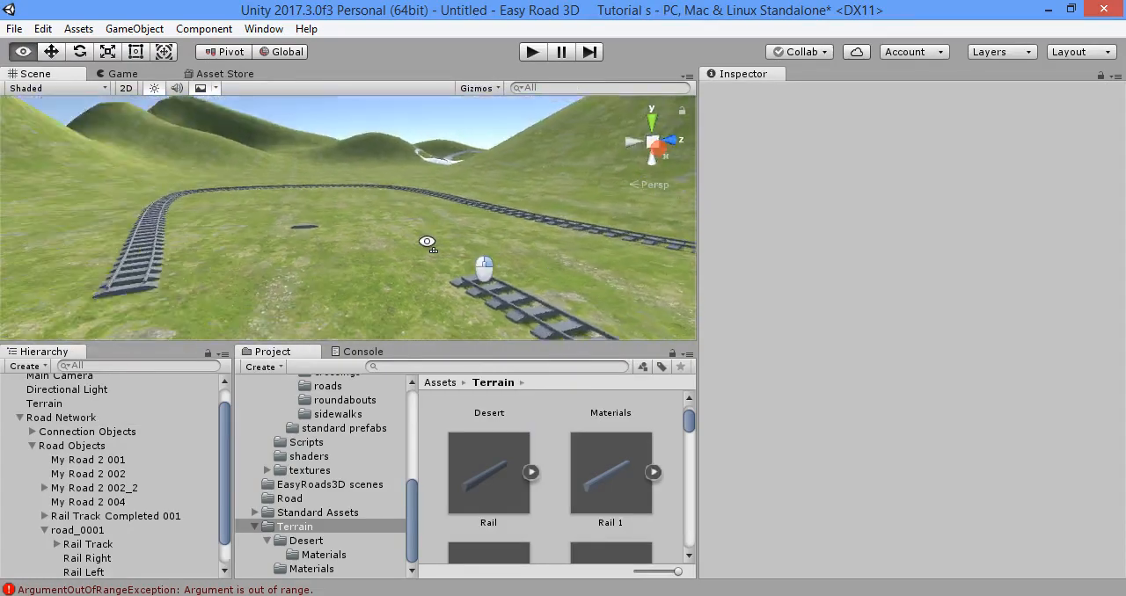
{"action": "right_click_drag", "start_coordinate": [522, 249], "coordinate": [334, 319]}
{"action": "left_click", "coordinate": [163, 417]}
{"action": "left_click", "coordinate": [436, 199]}
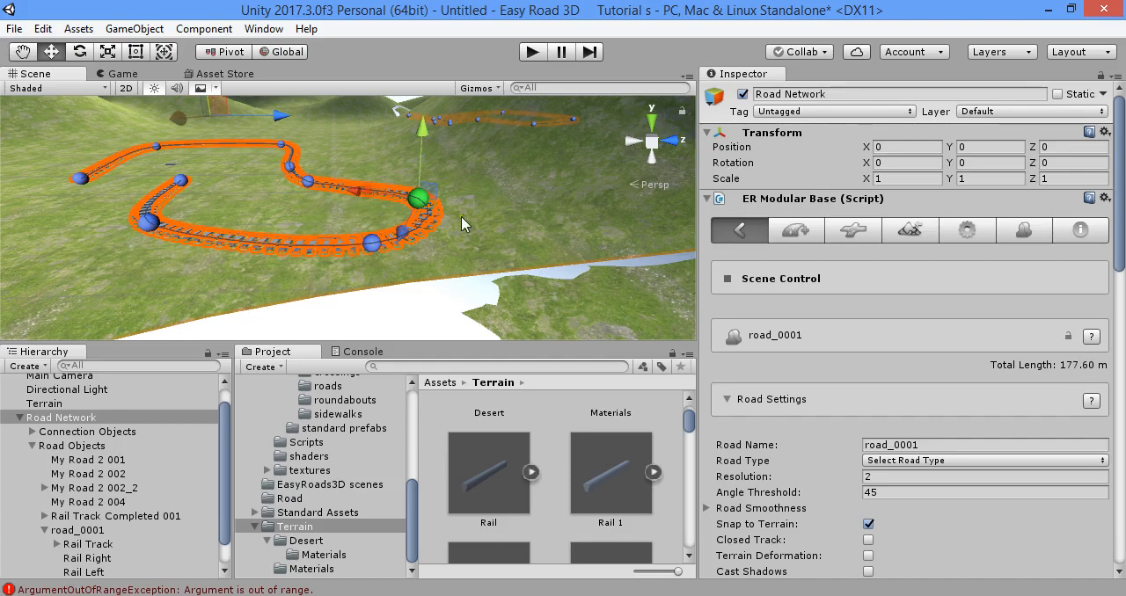
{"action": "mouse_move", "coordinate": [465, 224]}
{"action": "right_mouse_down"}
{"action": "mouse_move", "coordinate": [513, 234]}
{"action": "mouse_move", "coordinate": [448, 242]}
{"action": "right_mouse_up"}
{"action": "left_click", "coordinate": [403, 216]}
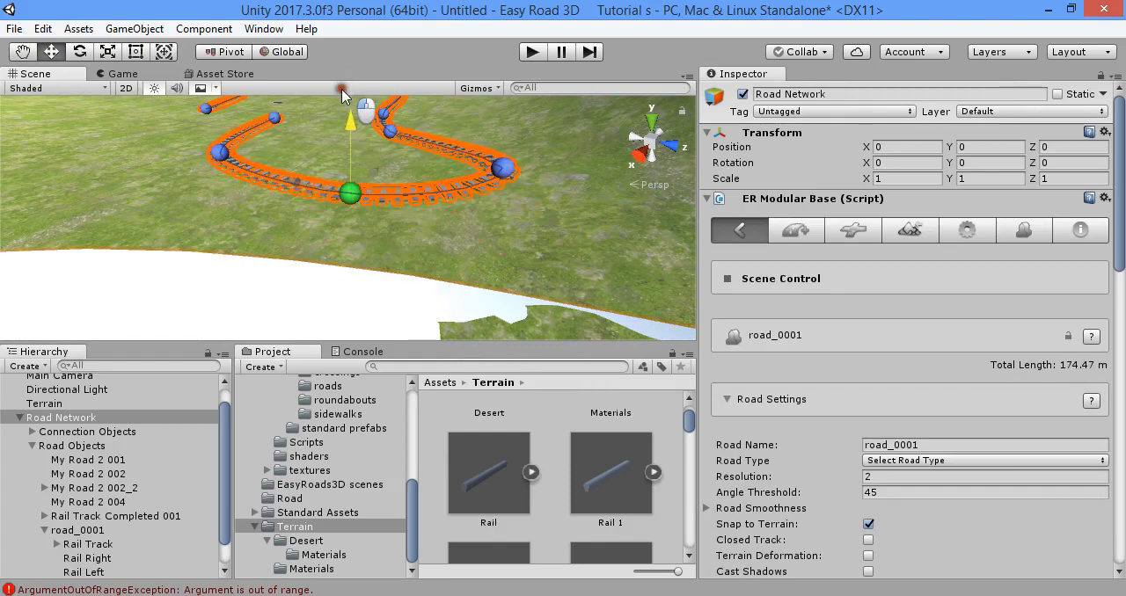
{"action": "right_click_drag", "start_coordinate": [368, 242], "coordinate": [387, 220]}
- Examine the reshaped bend of road_0001 from low along the track and from its other side
{"action": "left_click", "coordinate": [444, 261], "text": "shift"}
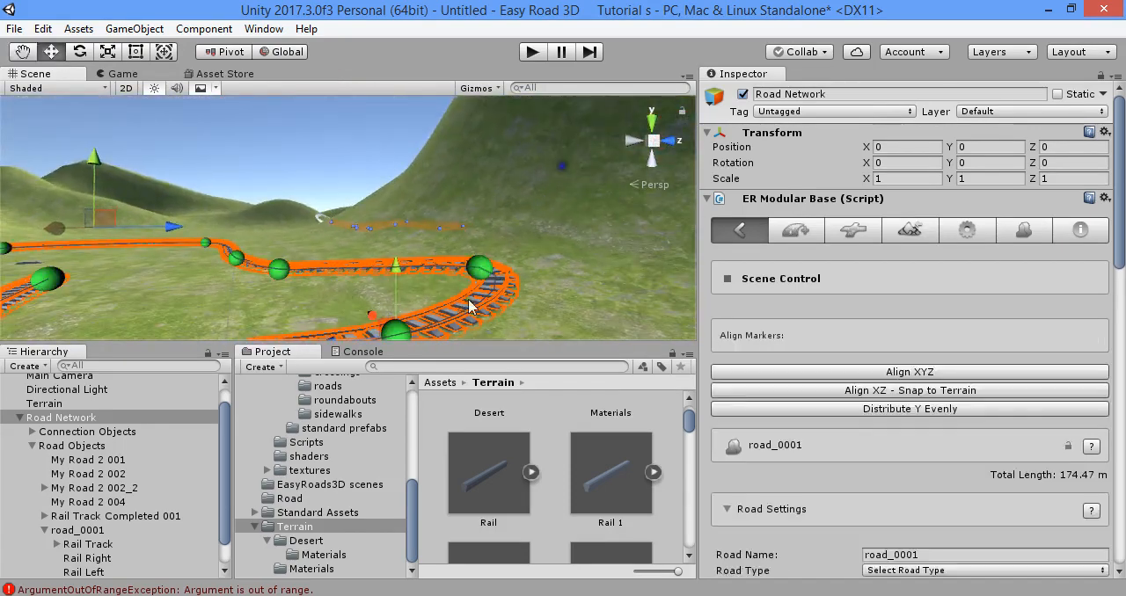
{"action": "right_click_drag", "start_coordinate": [445, 260], "coordinate": [416, 243]}
{"action": "mouse_move", "coordinate": [396, 208]}
{"action": "left_mouse_down"}
{"action": "mouse_move", "coordinate": [399, 160]}
{"action": "mouse_move", "coordinate": [388, 153]}
{"action": "left_mouse_up"}
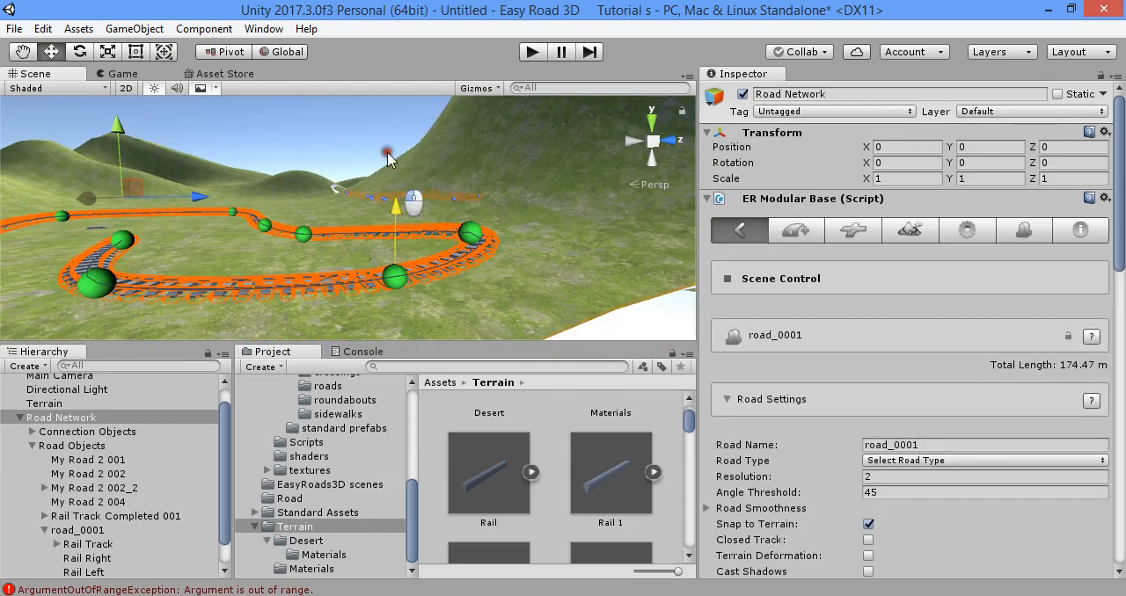
{"action": "left_click_drag", "start_coordinate": [409, 209], "coordinate": [401, 148]}
{"action": "mouse_move", "coordinate": [423, 237]}
{"action": "right_mouse_down"}
{"action": "mouse_move", "coordinate": [431, 245]}
{"action": "mouse_move", "coordinate": [378, 237]}
{"action": "mouse_move", "coordinate": [346, 247]}
{"action": "right_mouse_up"}
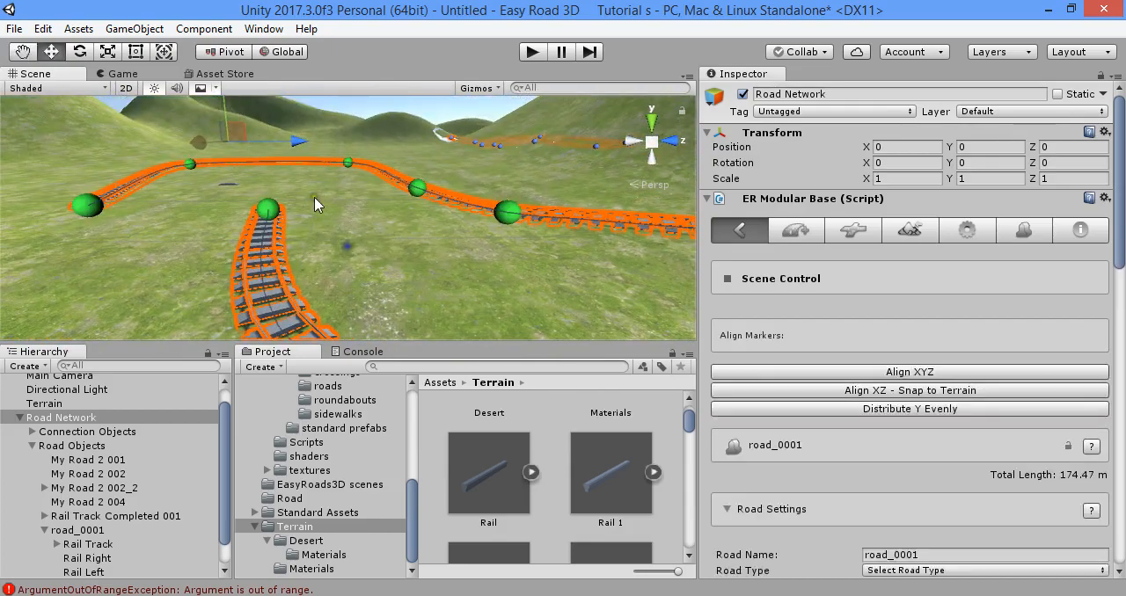
{"action": "right_click_drag", "start_coordinate": [337, 166], "coordinate": [433, 256]}
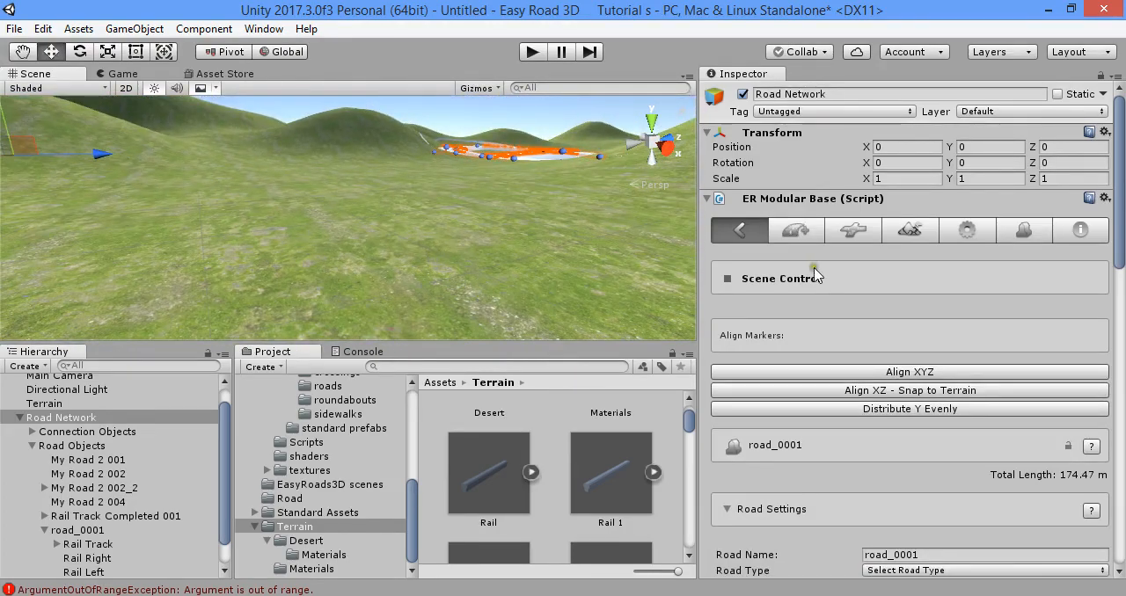
- Add a new road type in the Road Network's general settings and name it Rail Track Road
{"action": "left_click", "coordinate": [797, 231]}
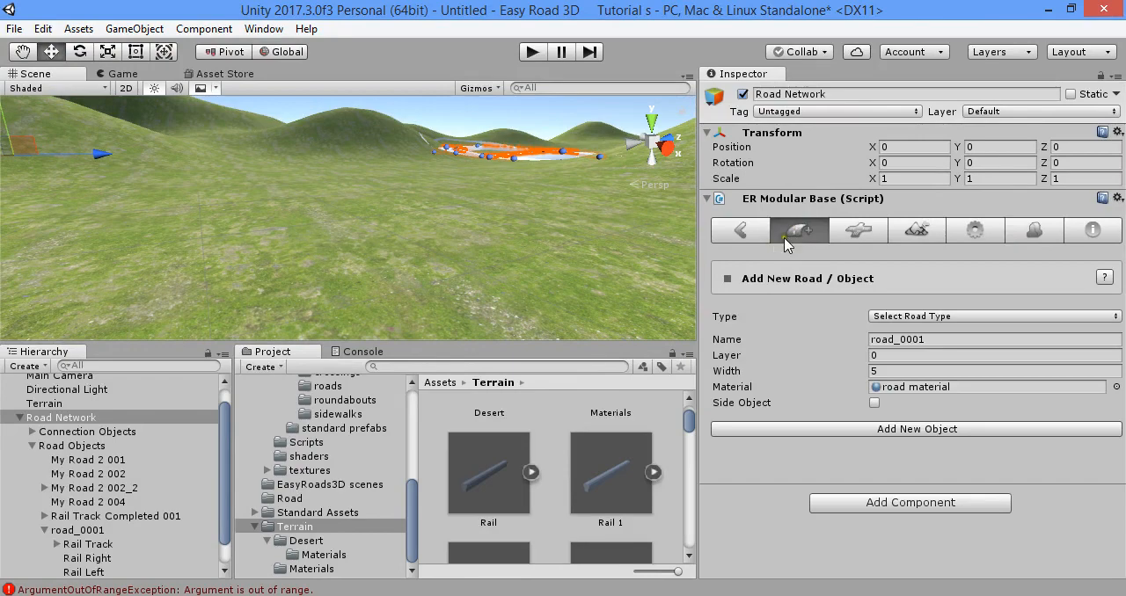
{"action": "left_click", "coordinate": [918, 231]}
{"action": "left_click", "coordinate": [975, 230]}
{"action": "scroll", "coordinate": [934, 308], "scroll_direction": "down", "scroll_amount": 3}
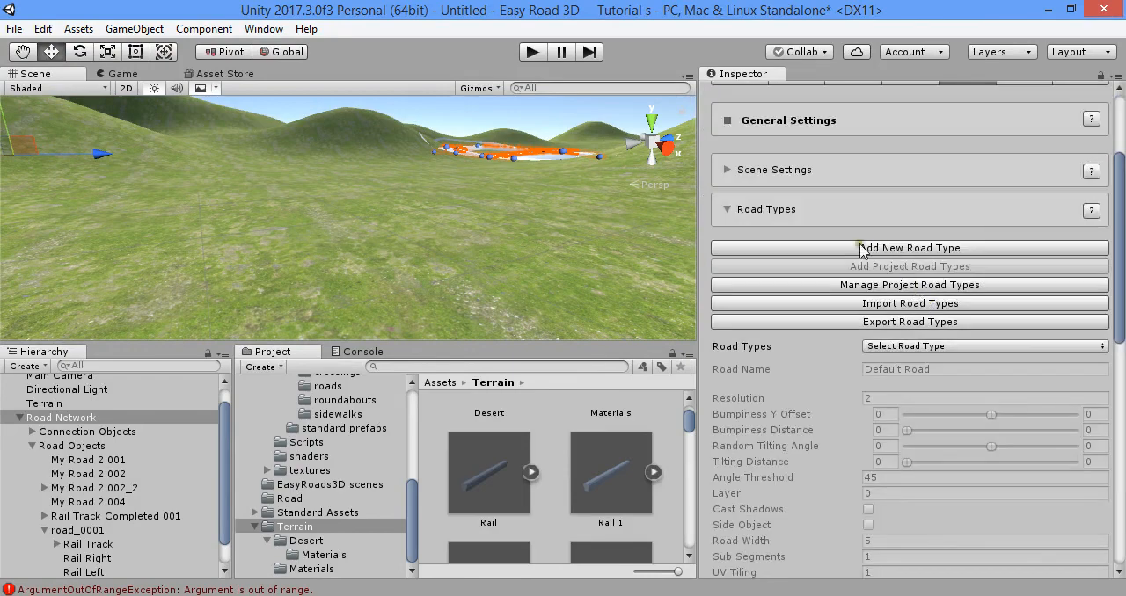
{"action": "left_click", "coordinate": [971, 250]}
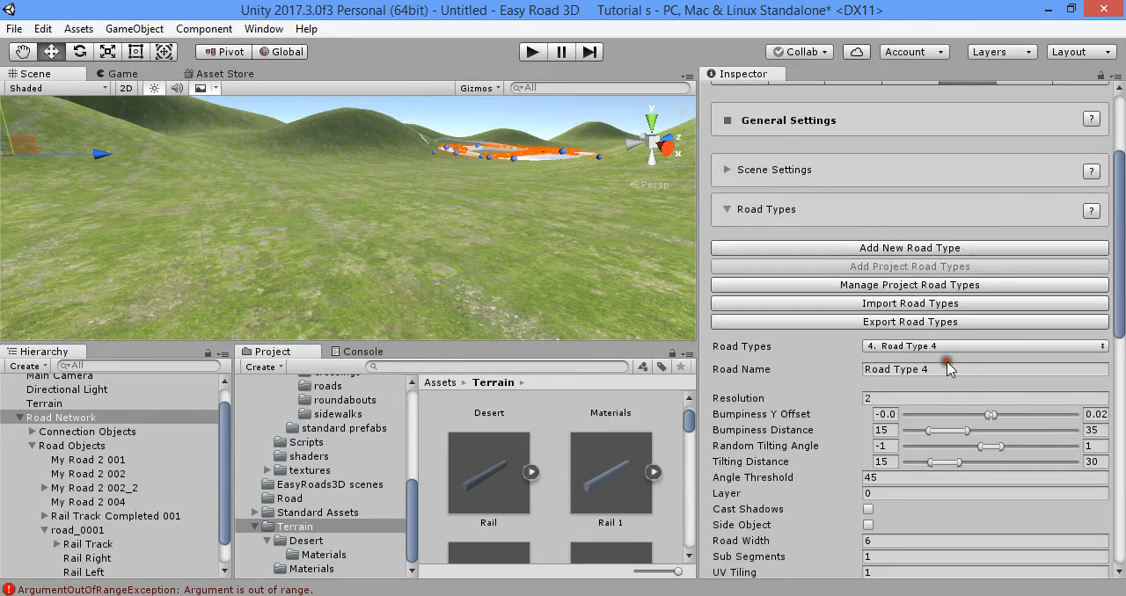
{"action": "left_click", "coordinate": [939, 373]}
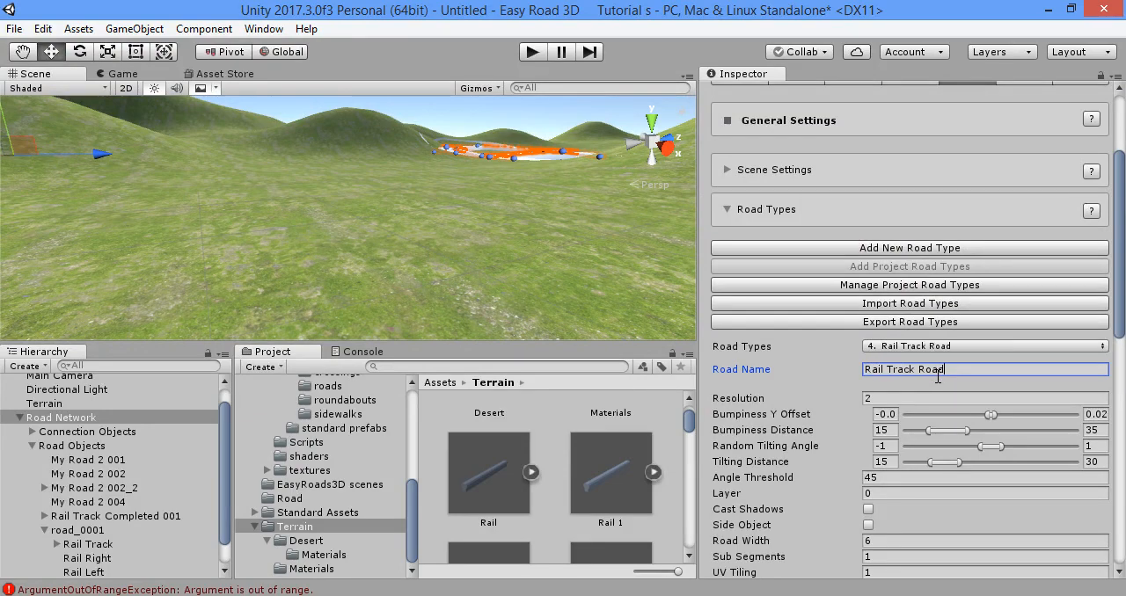
- Activate the Rail Left, Rail Right and Rail Track side objects for the Rail Track Road type
{"action": "scroll", "coordinate": [809, 360], "scroll_direction": "down", "scroll_amount": 3}
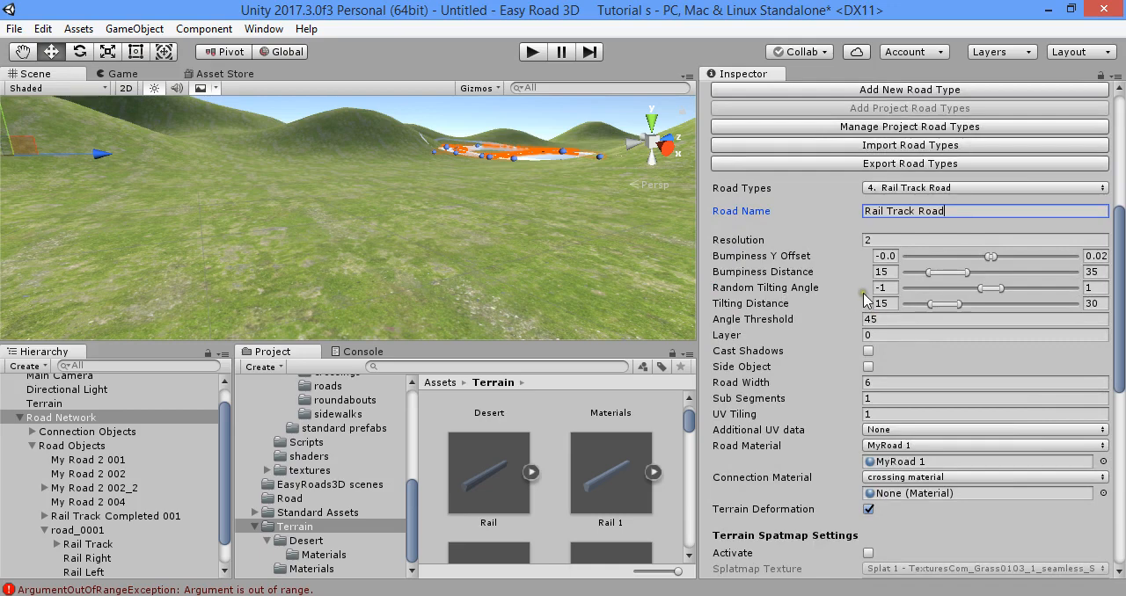
{"action": "scroll", "coordinate": [863, 299], "scroll_direction": "down", "scroll_amount": 6}
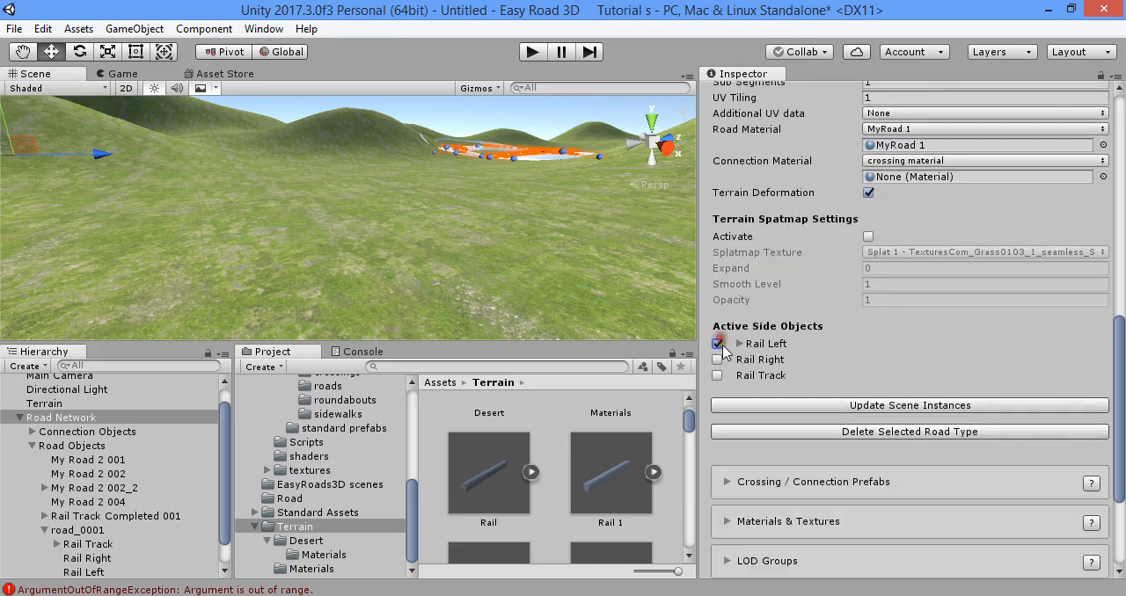
{"action": "left_click", "coordinate": [717, 360]}
{"action": "left_click", "coordinate": [717, 376]}
- Set the Rail Track Road type's road width to 3
{"action": "scroll", "coordinate": [748, 392], "scroll_direction": "up", "scroll_amount": 8}
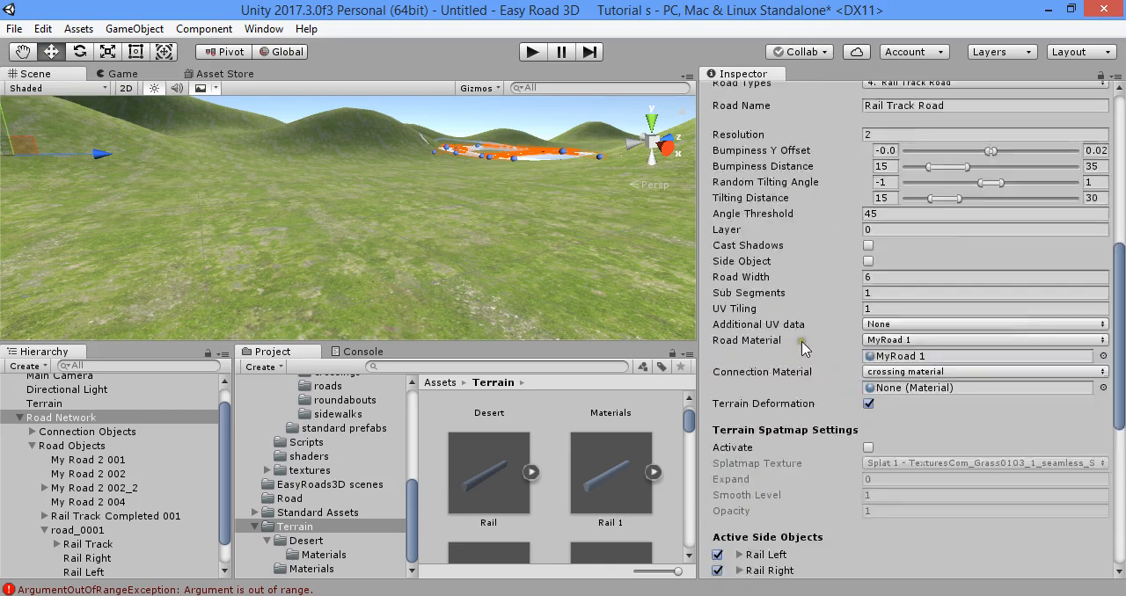
{"action": "scroll", "coordinate": [929, 317], "scroll_direction": "down", "scroll_amount": 3}
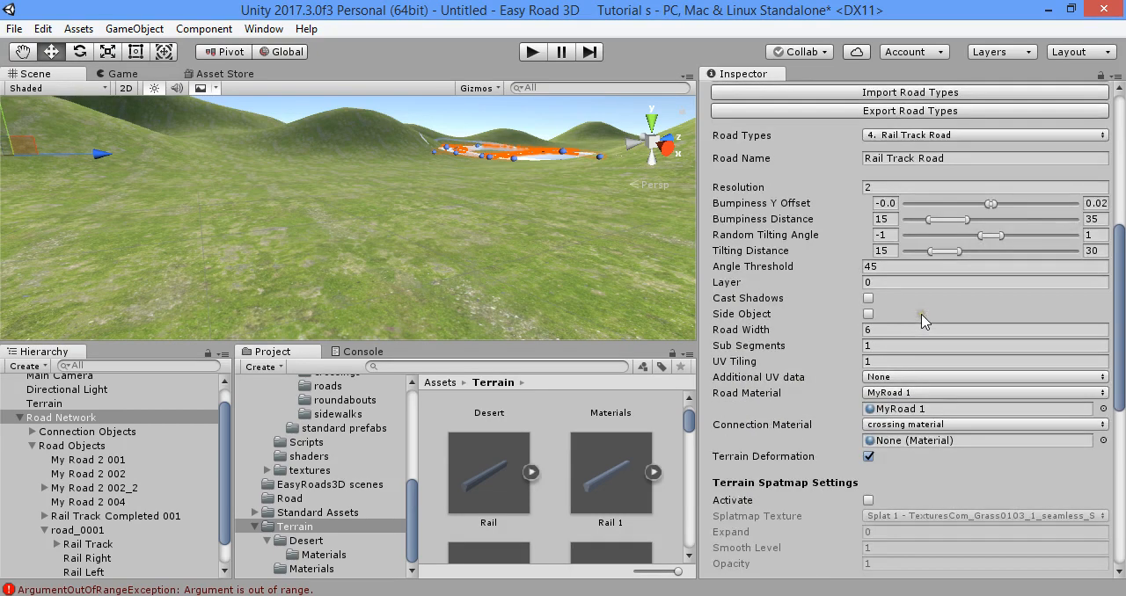
{"action": "left_click", "coordinate": [904, 329]}
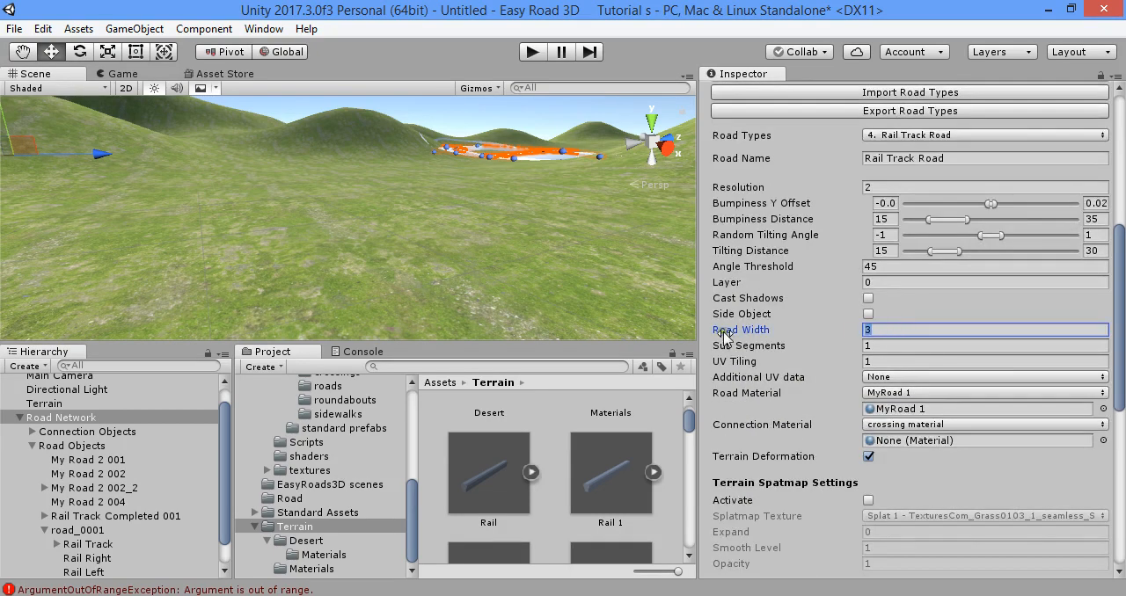
- Inspect the road type's MyRoad 1 material, view its Albedo texture in Photoshop and return to Unity
{"action": "left_click", "coordinate": [871, 408]}
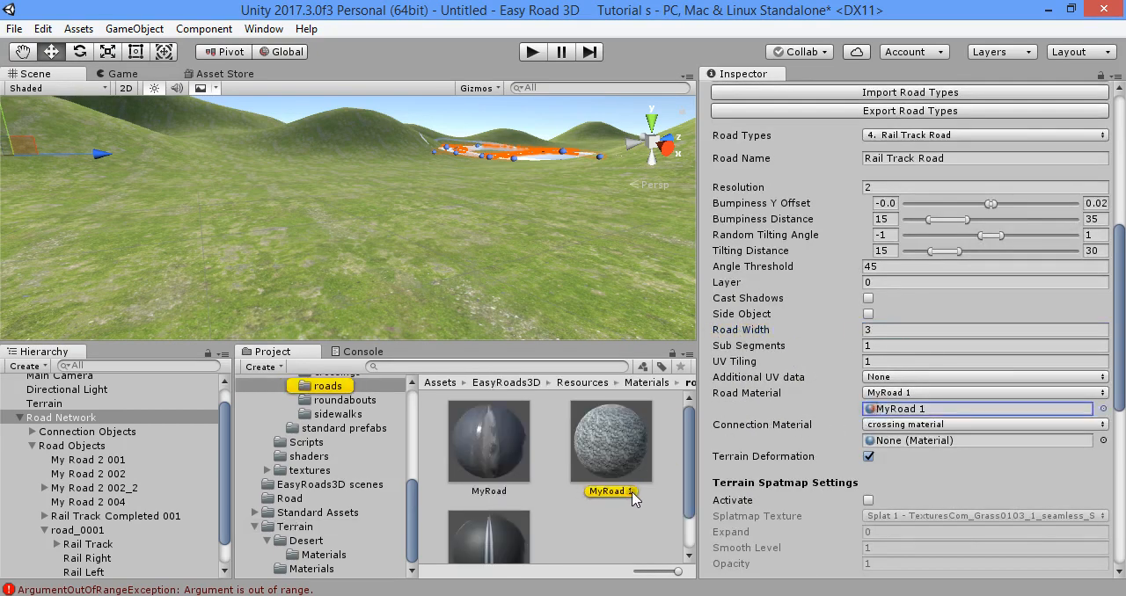
{"action": "scroll", "coordinate": [550, 506], "scroll_direction": "down", "scroll_amount": 1}
{"action": "scroll", "coordinate": [547, 507], "scroll_direction": "up", "scroll_amount": 1}
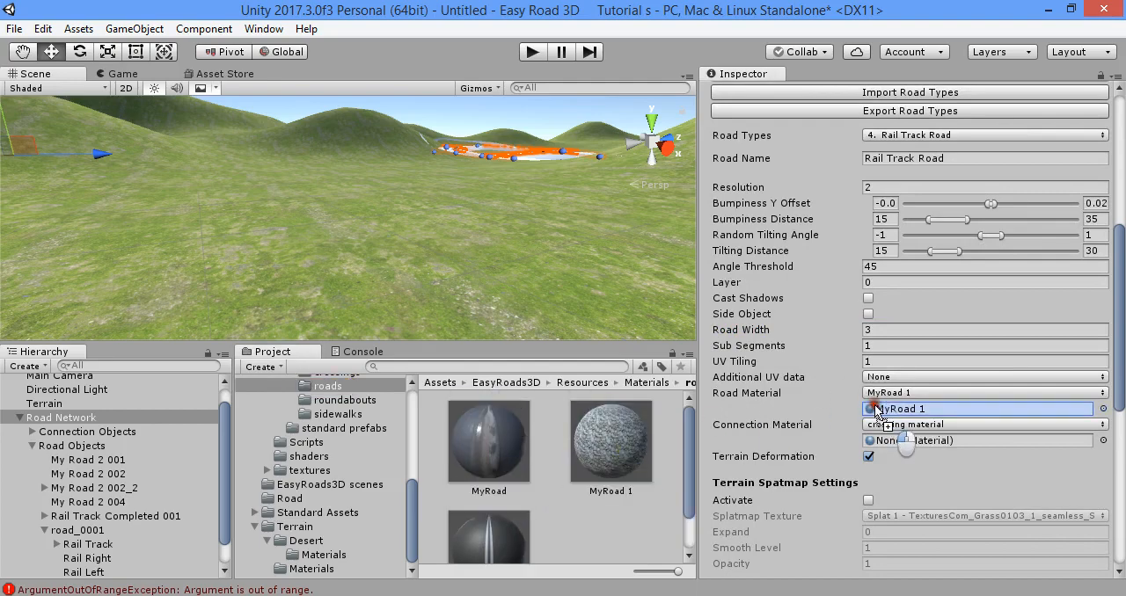
{"action": "left_click", "coordinate": [607, 435]}
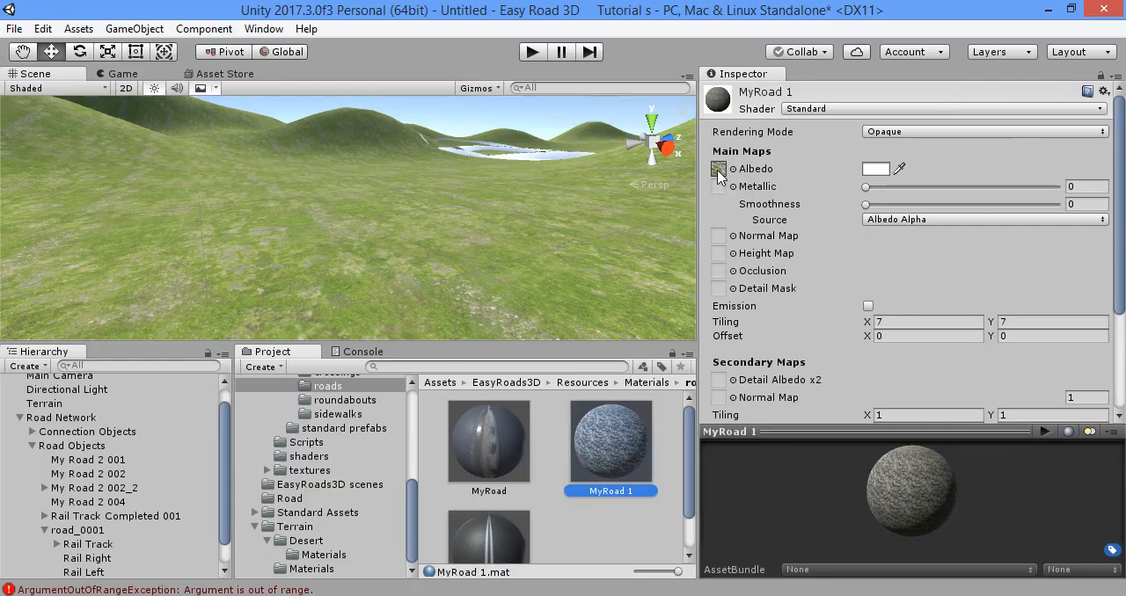
{"action": "double_click", "coordinate": [719, 168]}
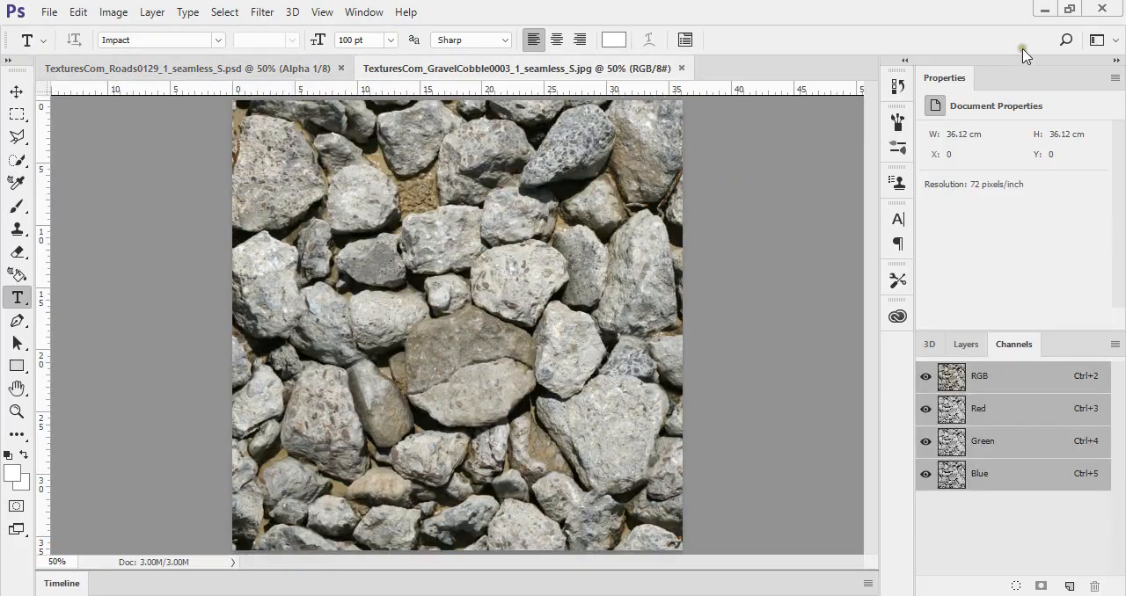
{"action": "left_click", "coordinate": [1045, 9]}
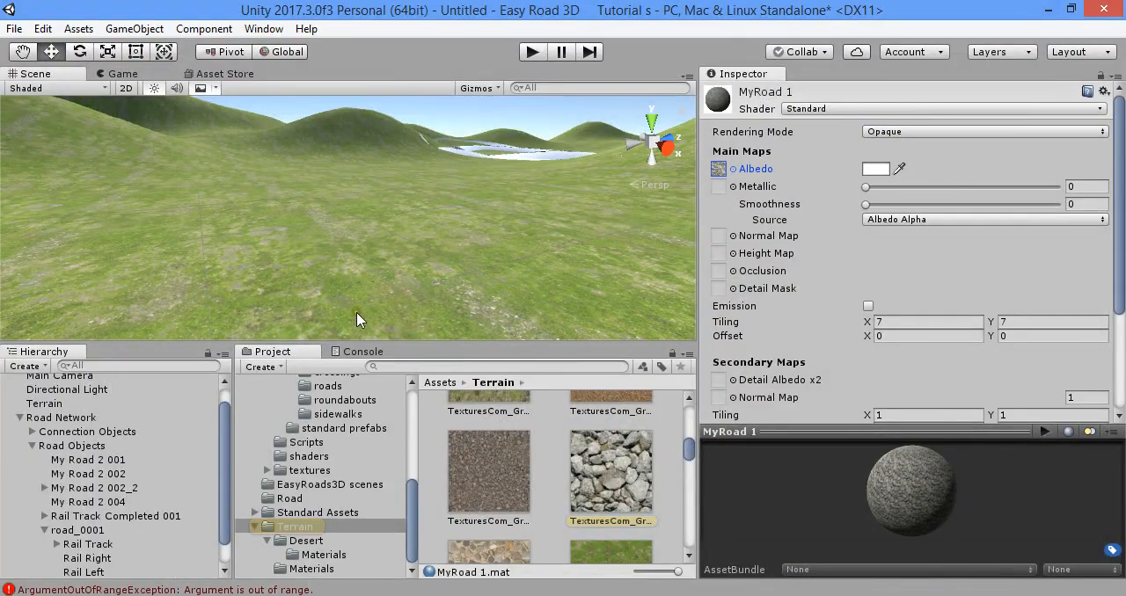
- Add a new road object to the Road Network using the Rail Track Road type
{"action": "left_click", "coordinate": [107, 415]}
{"action": "left_click", "coordinate": [797, 231]}
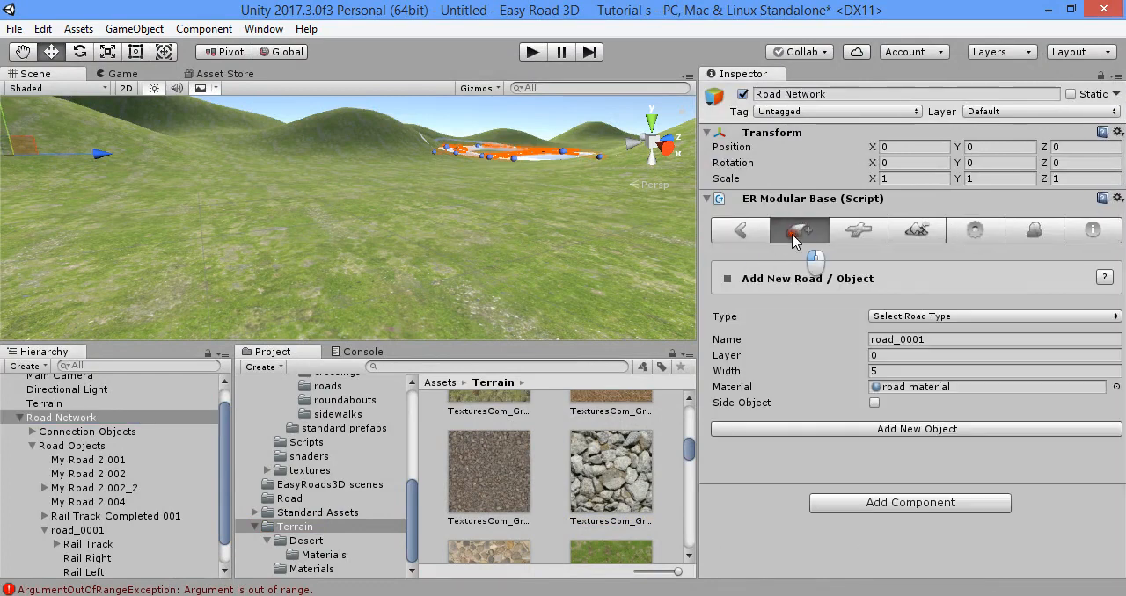
{"action": "left_click", "coordinate": [915, 316]}
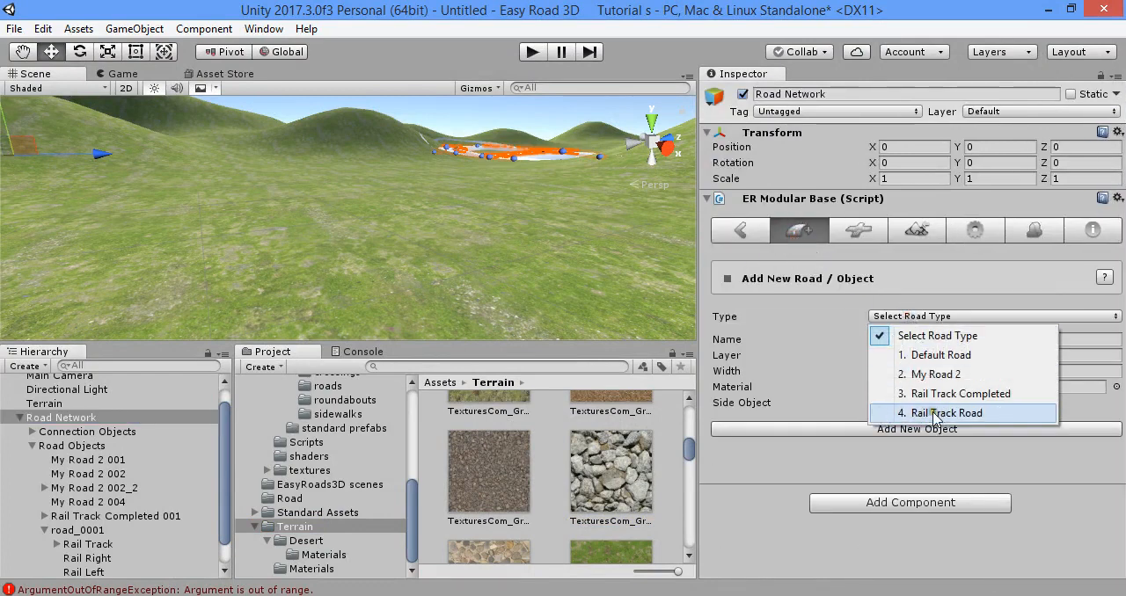
{"action": "left_click", "coordinate": [979, 413]}
{"action": "left_click", "coordinate": [957, 428]}
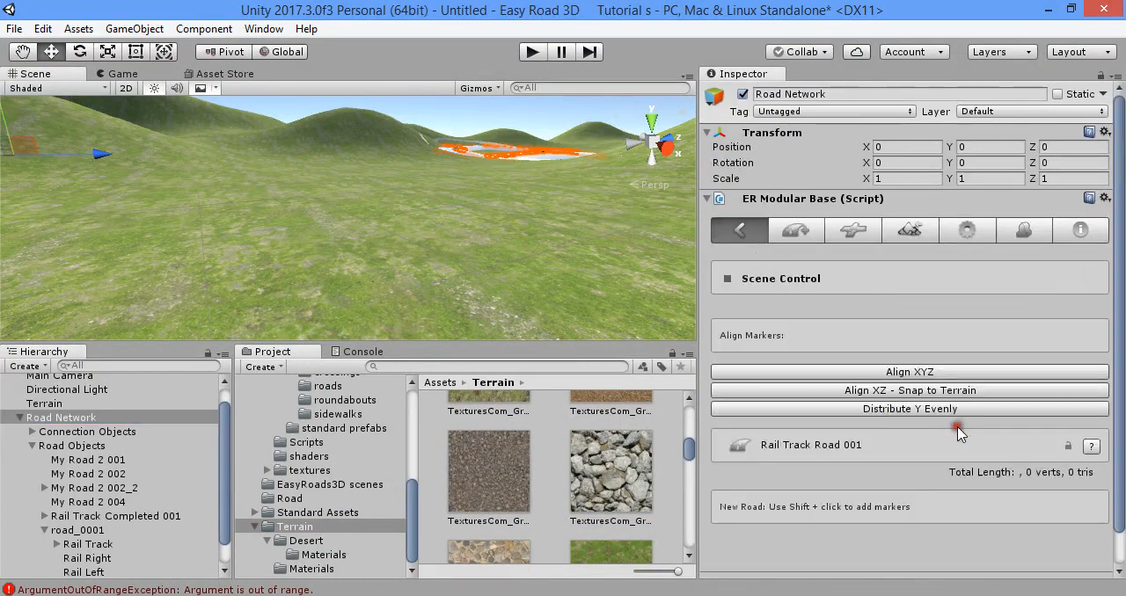
- Place markers in a wide loop on the terrain to lay out Rail Track Road 001, about 242 m long
{"action": "left_click", "coordinate": [287, 160], "text": "shift"}
{"action": "left_click", "coordinate": [540, 179], "text": "shift"}
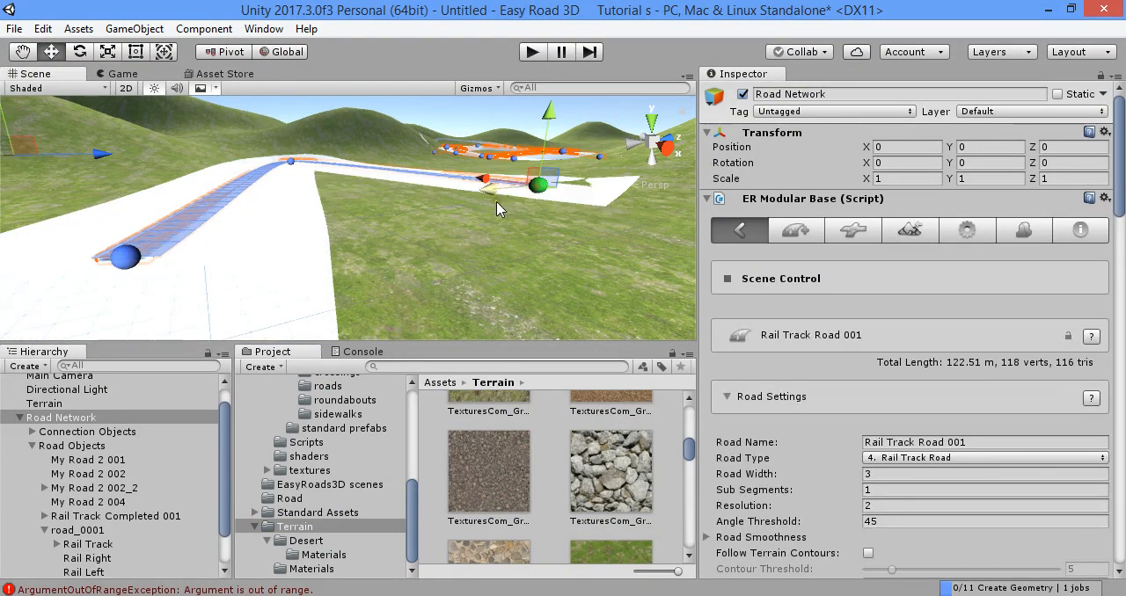
{"action": "left_click_drag", "start_coordinate": [496, 201], "coordinate": [462, 196], "text": "alt"}
{"action": "left_click", "coordinate": [463, 195], "text": "shift"}
{"action": "left_click", "coordinate": [533, 235], "text": "shift"}
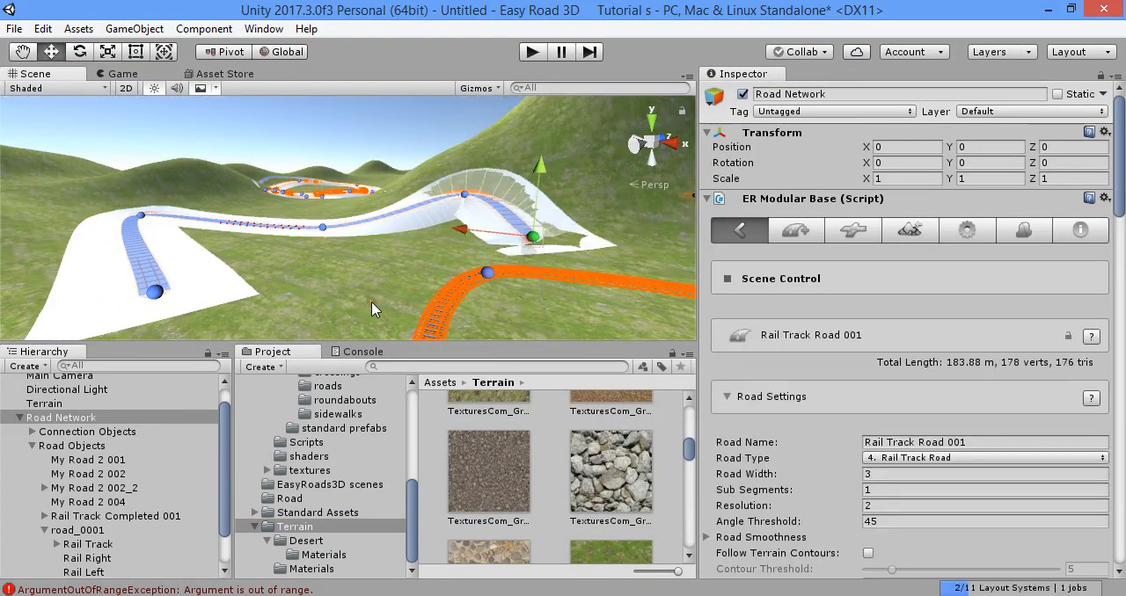
{"action": "left_click", "coordinate": [371, 302], "text": "shift"}
{"action": "left_click", "coordinate": [221, 324], "text": "shift"}
- Turn on Closed Track for Rail Track Road 001 to join its two ends
{"action": "scroll", "coordinate": [849, 440], "scroll_direction": "down", "scroll_amount": 4}
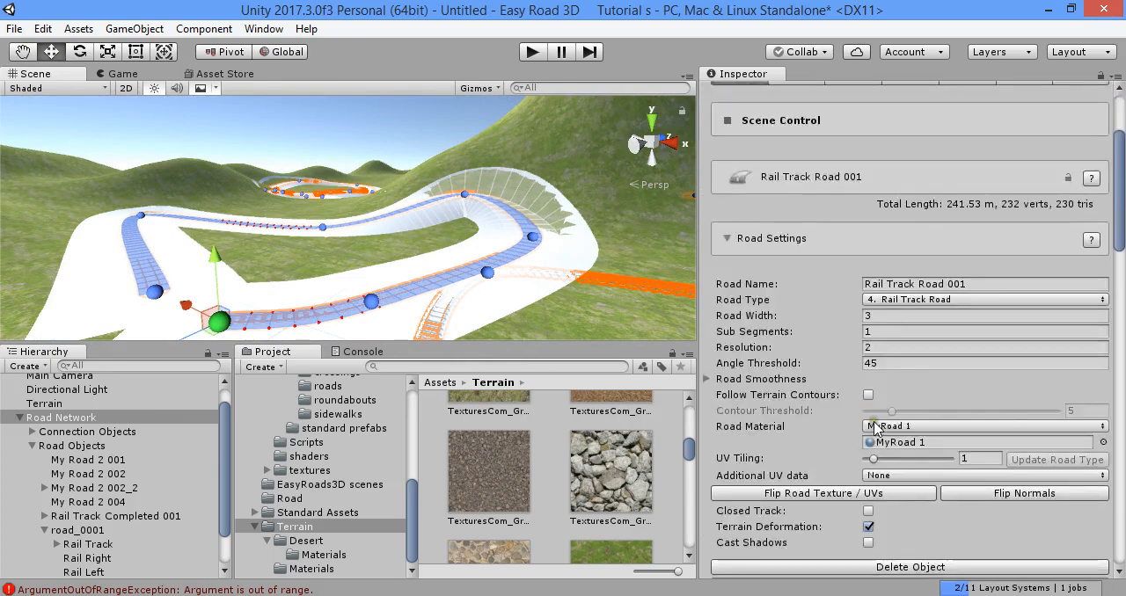
{"action": "scroll", "coordinate": [875, 387], "scroll_direction": "down", "scroll_amount": 4}
{"action": "left_click", "coordinate": [868, 301]}
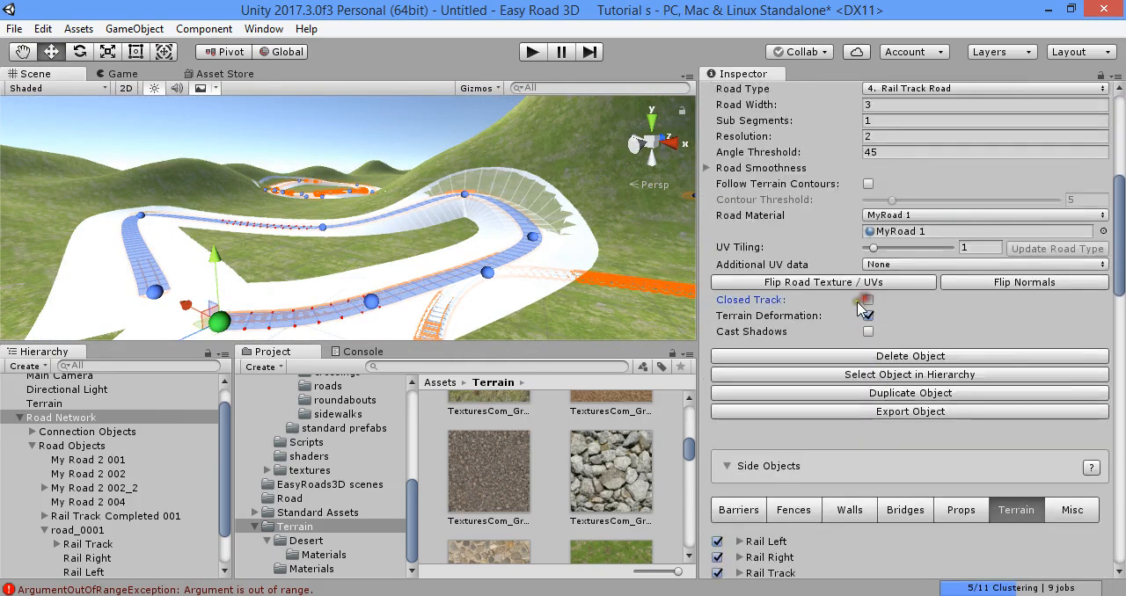
- Move the two markers around the closing corner of Rail Track Road 001 farther apart to round the bend
{"action": "left_click_drag", "start_coordinate": [344, 232], "coordinate": [308, 296], "text": "alt"}
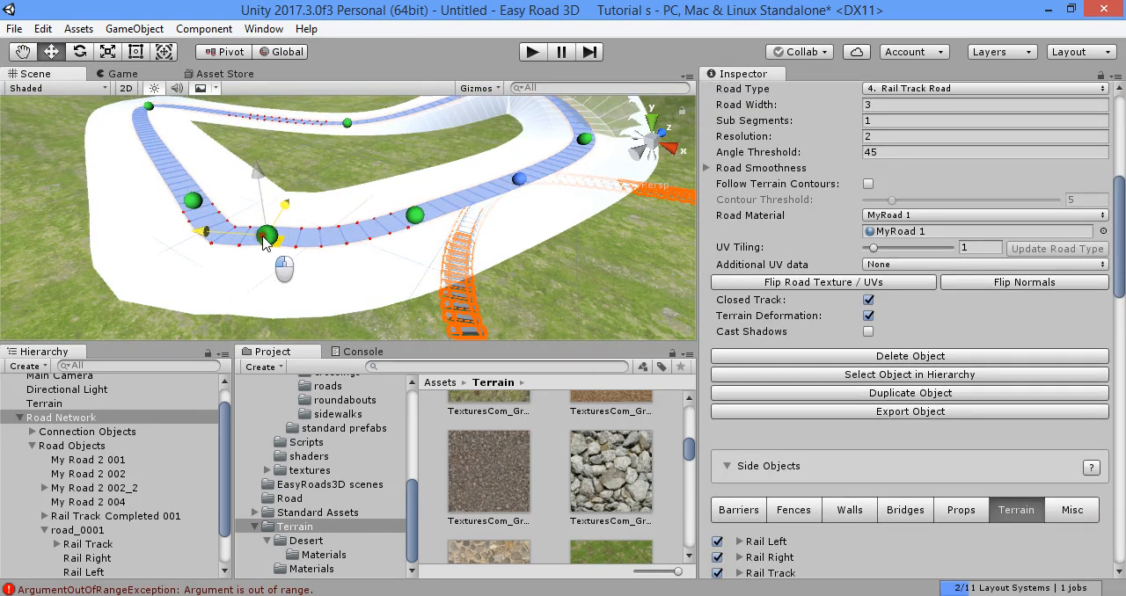
{"action": "left_click", "coordinate": [297, 235]}
{"action": "left_click", "coordinate": [266, 237]}
{"action": "mouse_move", "coordinate": [269, 244]}
{"action": "left_mouse_down"}
{"action": "mouse_move", "coordinate": [292, 274]}
{"action": "mouse_move", "coordinate": [314, 242]}
{"action": "left_mouse_up"}
{"action": "left_click", "coordinate": [315, 248]}
{"action": "left_click", "coordinate": [191, 200]}
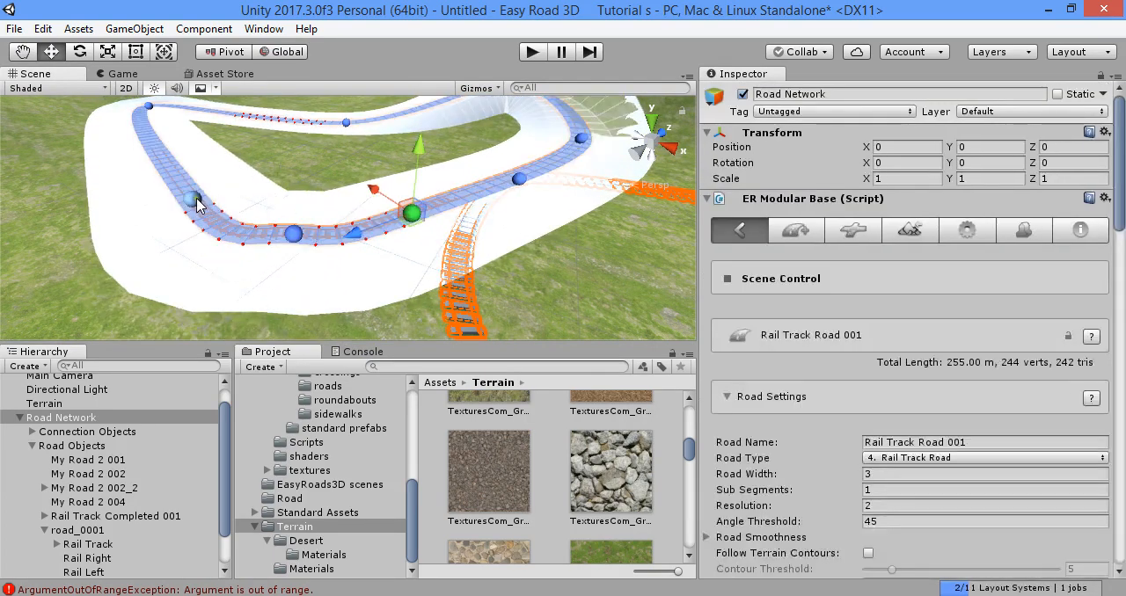
{"action": "left_click_drag", "start_coordinate": [193, 212], "coordinate": [155, 177]}
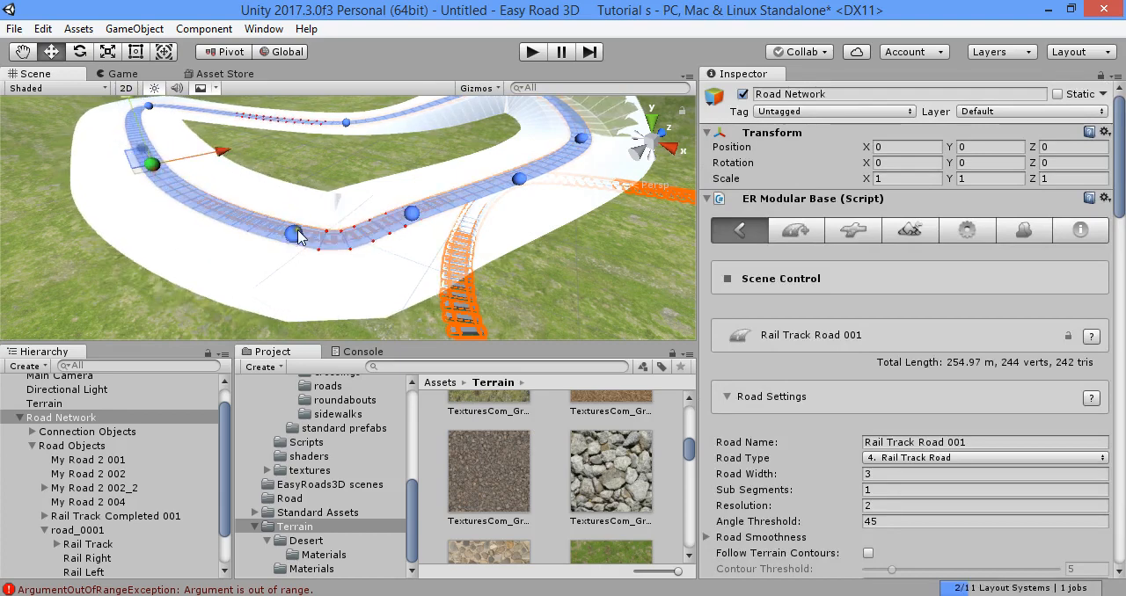
- Shift the marker on the outer side of the closing bend to even out the curve
{"action": "left_click", "coordinate": [294, 254]}
{"action": "left_click", "coordinate": [294, 251]}
{"action": "left_click_drag", "start_coordinate": [294, 251], "coordinate": [211, 225]}
{"action": "mouse_move", "coordinate": [211, 225]}
{"action": "right_mouse_down"}
{"action": "mouse_move", "coordinate": [239, 151]}
{"action": "mouse_move", "coordinate": [208, 160]}
{"action": "mouse_move", "coordinate": [318, 114]}
{"action": "mouse_move", "coordinate": [804, 264]}
{"action": "right_mouse_up"}
{"action": "left_click", "coordinate": [804, 275]}
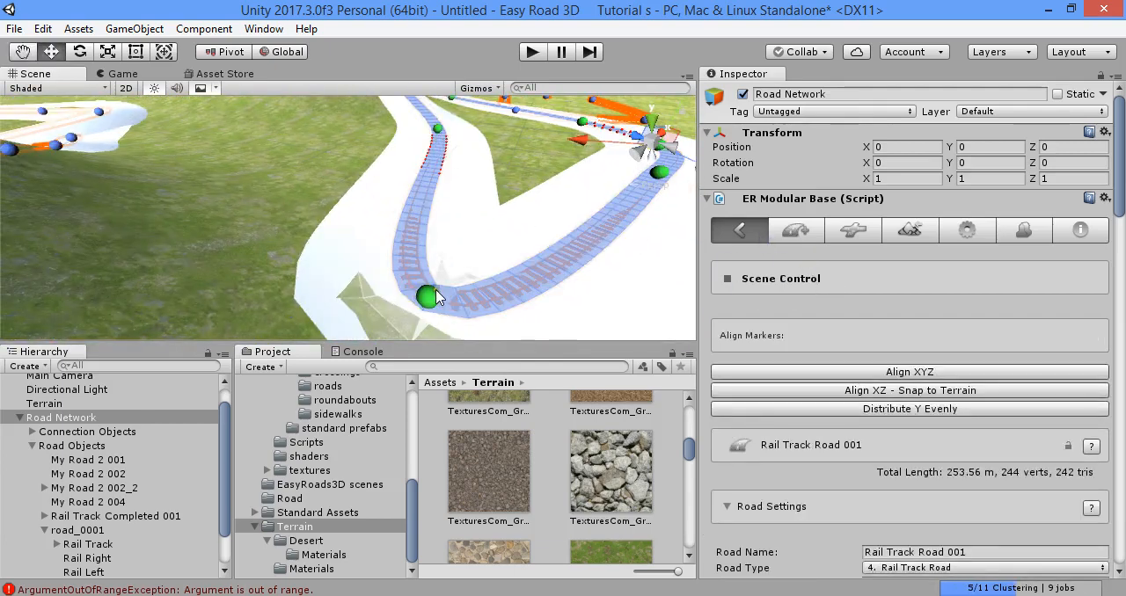
- Move the marker at the opposite sharp corner of Rail Track Road 001 inward and check the softened curve
{"action": "left_click", "coordinate": [430, 297]}
{"action": "mouse_move", "coordinate": [424, 307]}
{"action": "left_mouse_down"}
{"action": "mouse_move", "coordinate": [466, 230]}
{"action": "mouse_move", "coordinate": [514, 179]}
{"action": "left_mouse_up"}
{"action": "mouse_move", "coordinate": [513, 178]}
{"action": "right_mouse_down"}
{"action": "mouse_move", "coordinate": [576, 251]}
{"action": "mouse_move", "coordinate": [651, 198]}
{"action": "mouse_move", "coordinate": [445, 251]}
{"action": "right_mouse_up"}
{"action": "scroll", "coordinate": [445, 252], "scroll_direction": "up", "scroll_amount": 5}
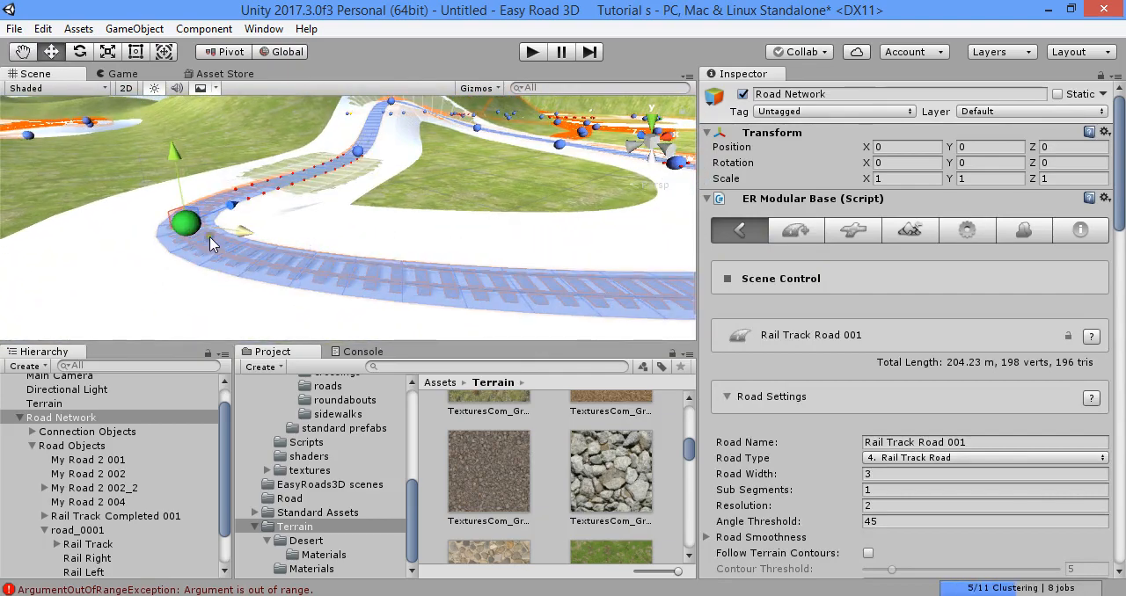
{"action": "right_click_drag", "start_coordinate": [209, 243], "coordinate": [449, 207]}
{"action": "left_click", "coordinate": [552, 184], "text": "shift"}
{"action": "left_click", "coordinate": [370, 272], "text": "shift"}
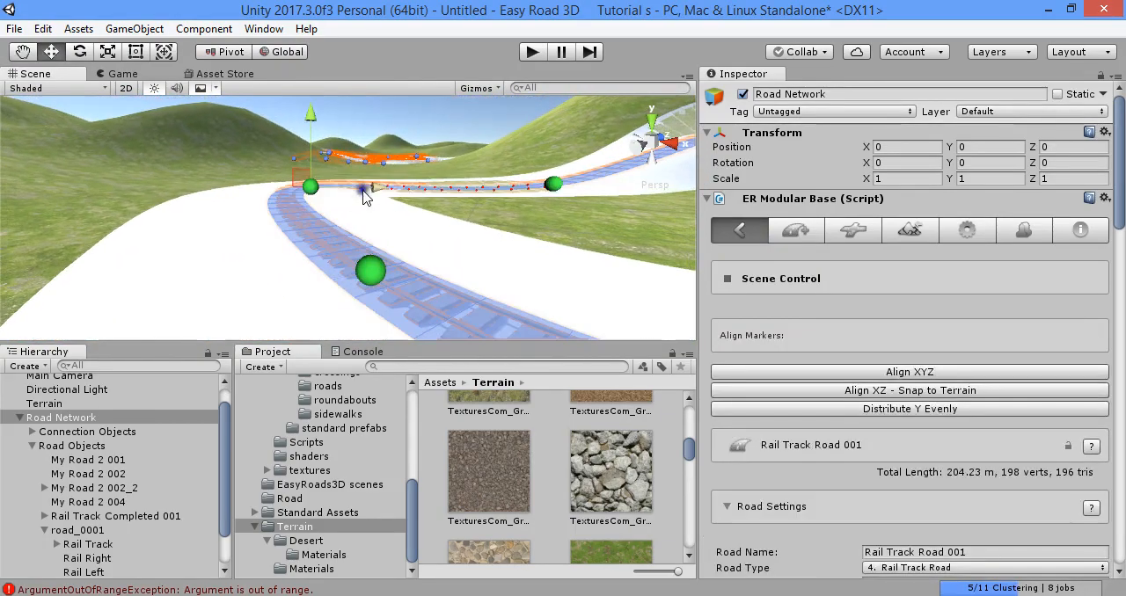
- Shift the marker at the tight bend of Rail Track Road 001 to even out the curve
{"action": "right_click_drag", "start_coordinate": [364, 191], "coordinate": [305, 192]}
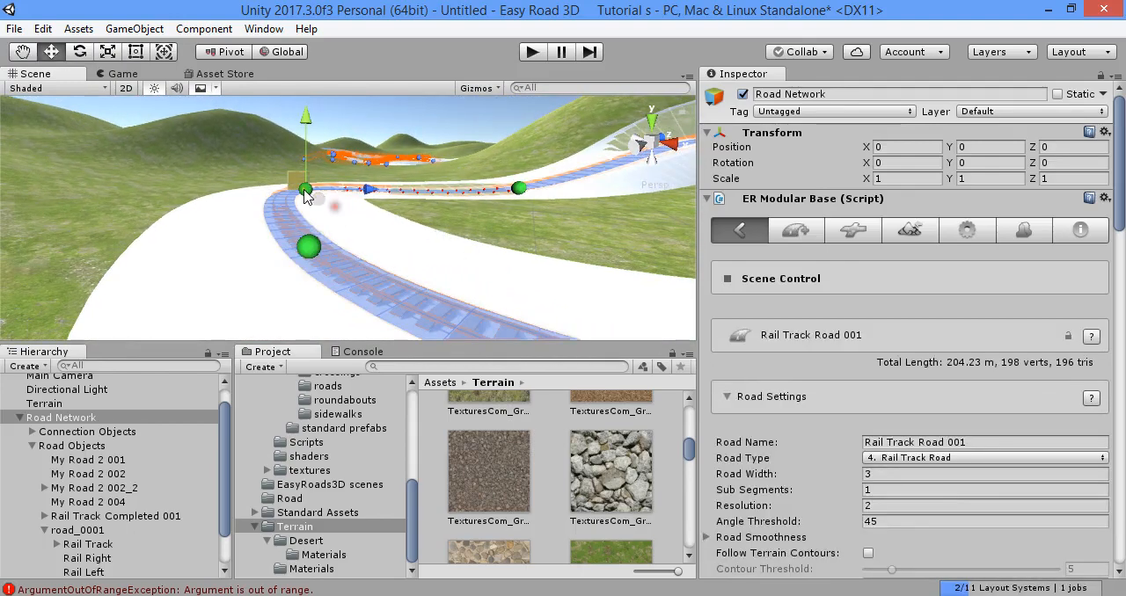
{"action": "left_click", "coordinate": [247, 189]}
{"action": "right_click_drag", "start_coordinate": [422, 207], "coordinate": [310, 211]}
- Build all terrains to fit the rail track road network
{"action": "scroll", "coordinate": [440, 264], "scroll_direction": "up", "scroll_amount": 4}
{"action": "key", "text": "s"}
{"action": "left_click", "coordinate": [918, 231]}
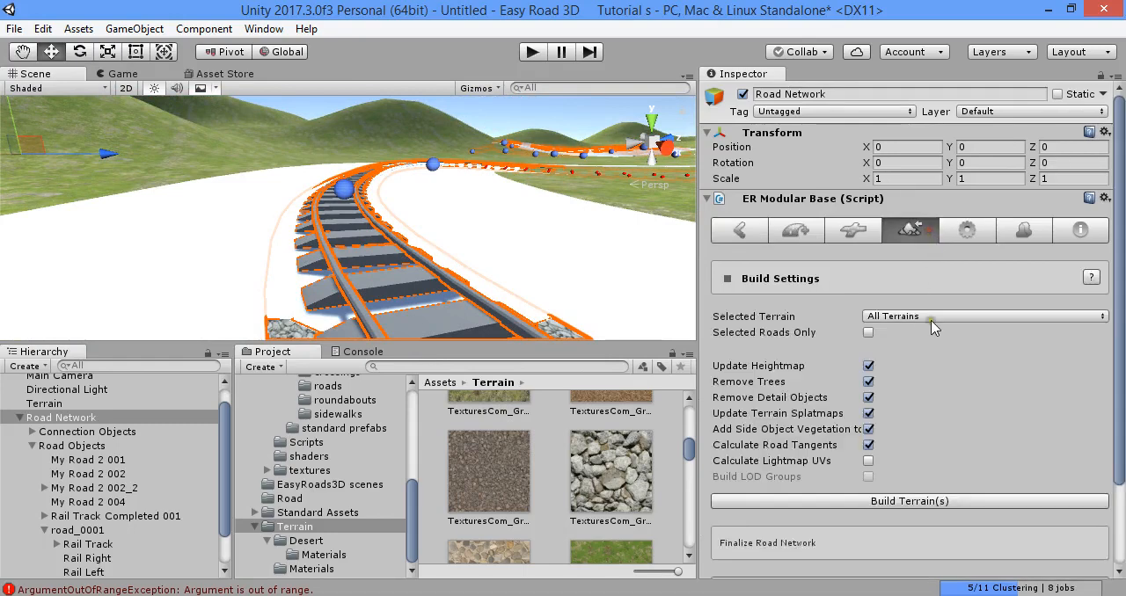
{"action": "left_click", "coordinate": [942, 501]}
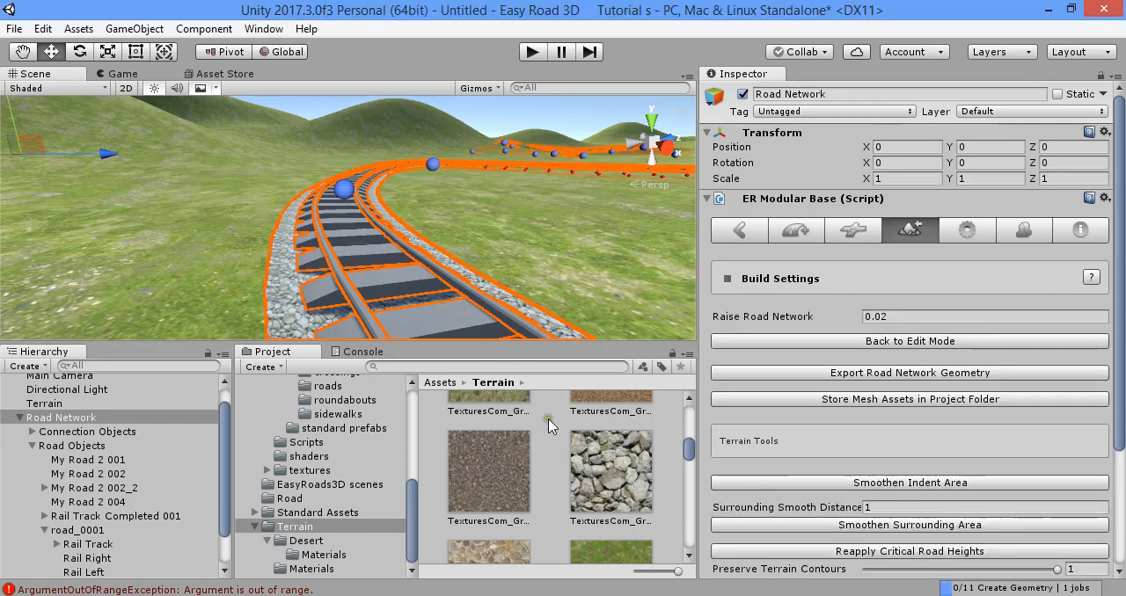
- Examine the built track's rails, sleepers and gravel bed close up along the bend
{"action": "left_click", "coordinate": [548, 421]}
{"action": "right_click_drag", "start_coordinate": [475, 251], "coordinate": [415, 245]}
{"action": "scroll", "coordinate": [523, 286], "scroll_direction": "down", "scroll_amount": 3}
{"action": "scroll", "coordinate": [344, 255], "scroll_direction": "up", "scroll_amount": 3}
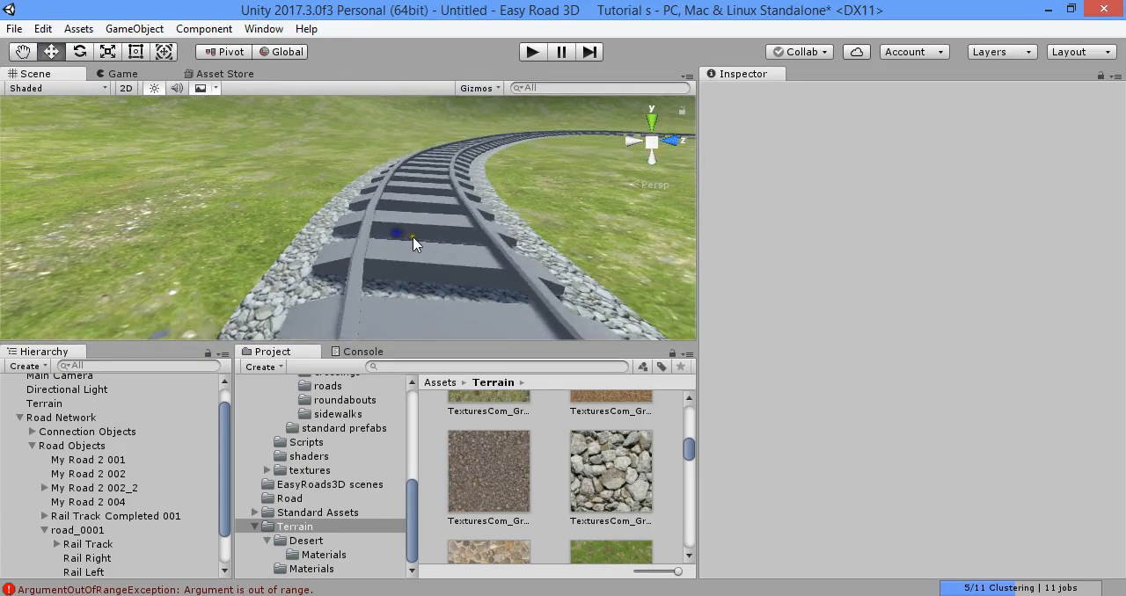
{"action": "right_click_drag", "start_coordinate": [410, 286], "coordinate": [387, 281]}
{"action": "left_click", "coordinate": [375, 249]}
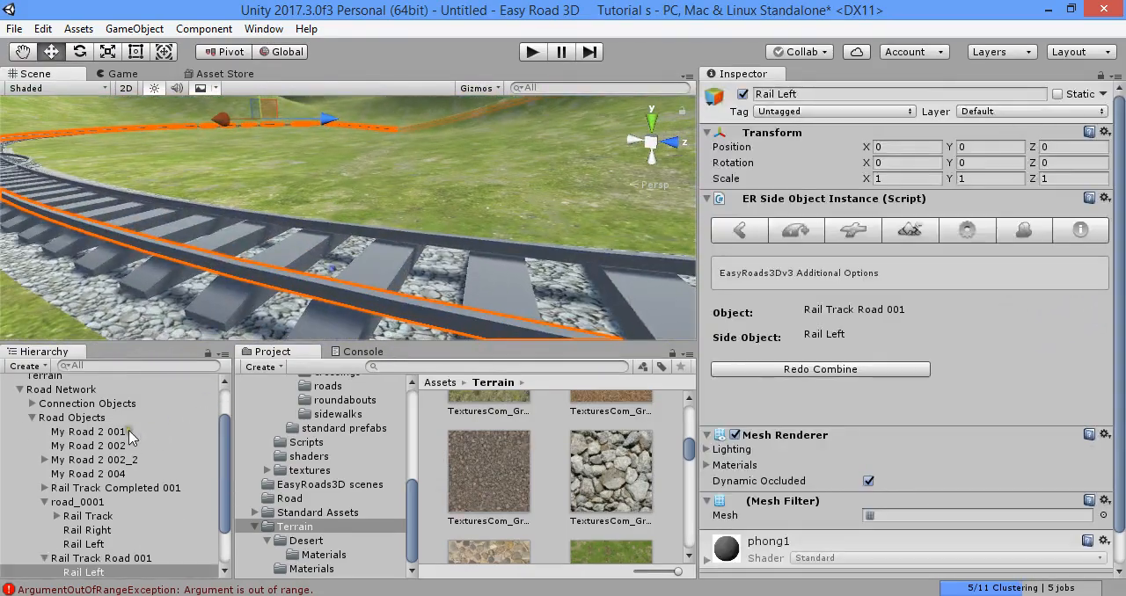
- Select the Road Network and switch it back to edit mode
{"action": "left_click", "coordinate": [97, 389]}
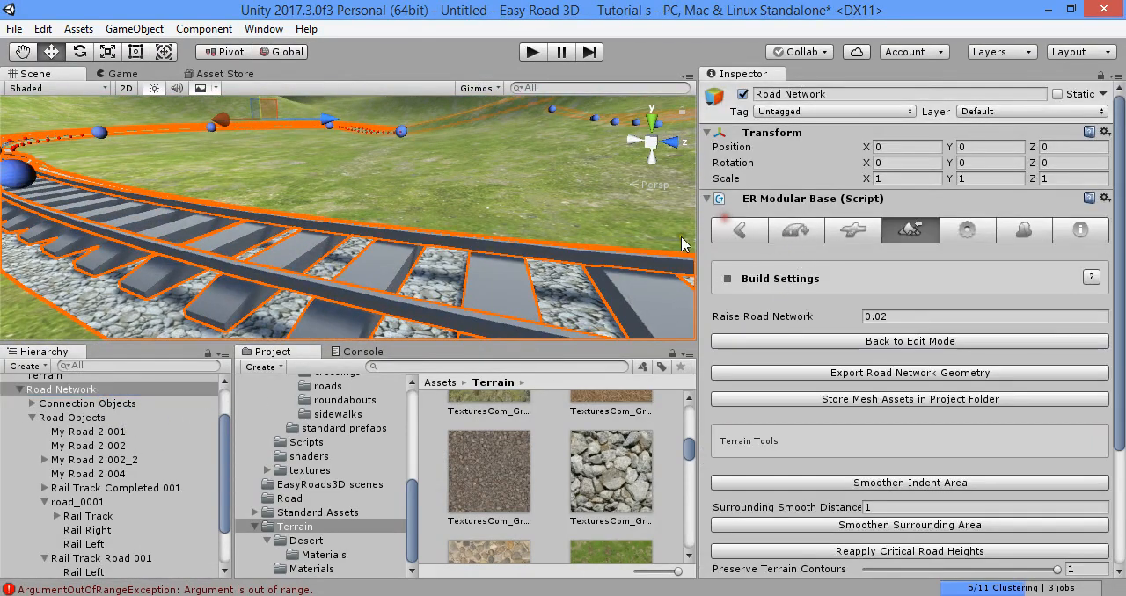
{"action": "right_click_drag", "start_coordinate": [684, 243], "coordinate": [262, 191]}
{"action": "right_click_drag", "start_coordinate": [846, 230], "coordinate": [765, 252]}
{"action": "right_click_drag", "start_coordinate": [343, 206], "coordinate": [318, 212]}
{"action": "left_click", "coordinate": [863, 341]}
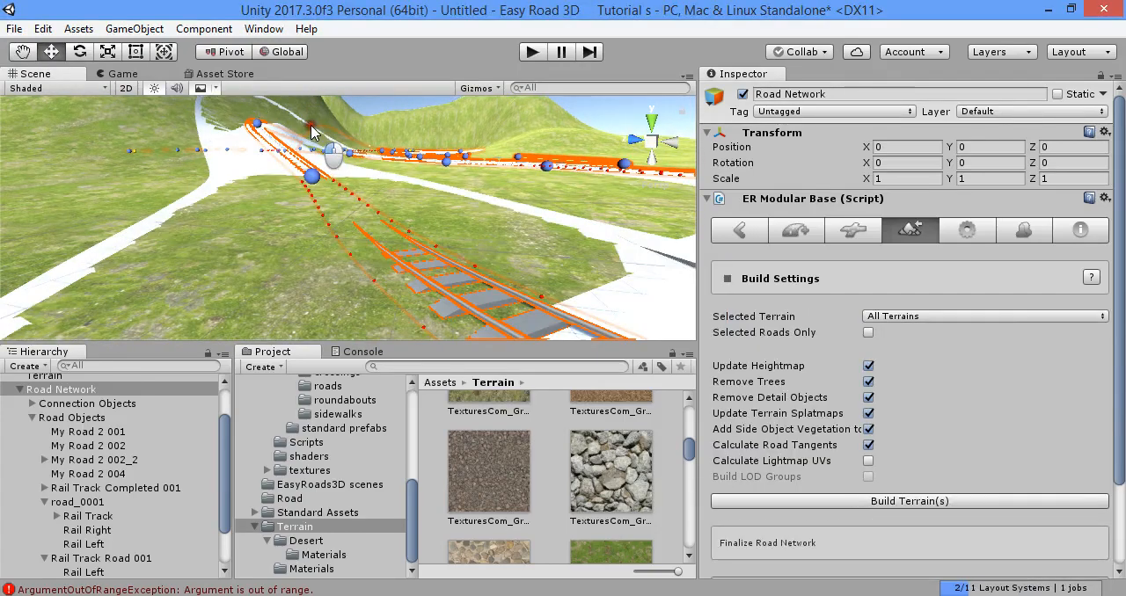
- Adjust the heights of markers around the Rail Track Road 001 loop, lowering the one on the hillside bend
{"action": "middle_click_drag", "start_coordinate": [319, 176], "coordinate": [325, 207]}
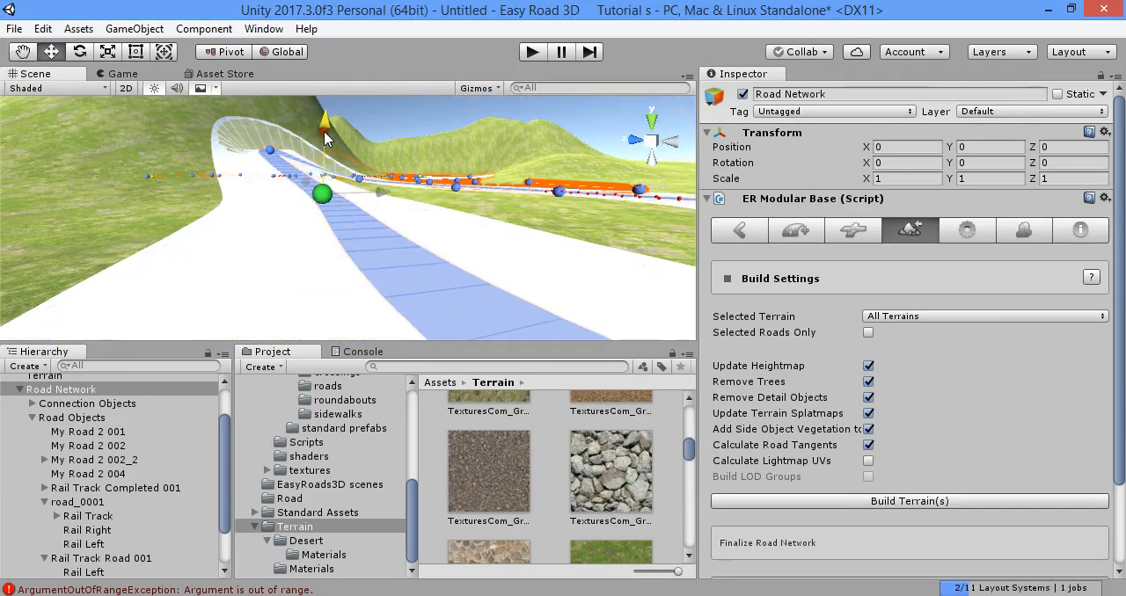
{"action": "left_click_drag", "start_coordinate": [324, 209], "coordinate": [557, 211], "text": "alt"}
{"action": "right_click_drag", "start_coordinate": [558, 211], "coordinate": [601, 271]}
{"action": "left_click", "coordinate": [433, 227]}
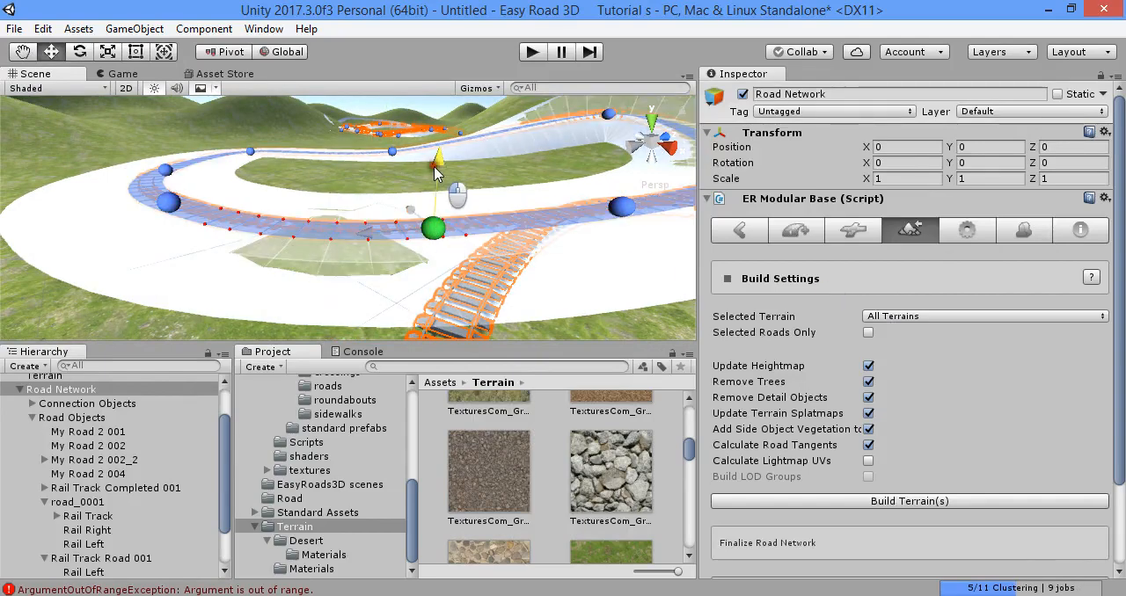
{"action": "right_click_drag", "start_coordinate": [432, 155], "coordinate": [530, 183]}
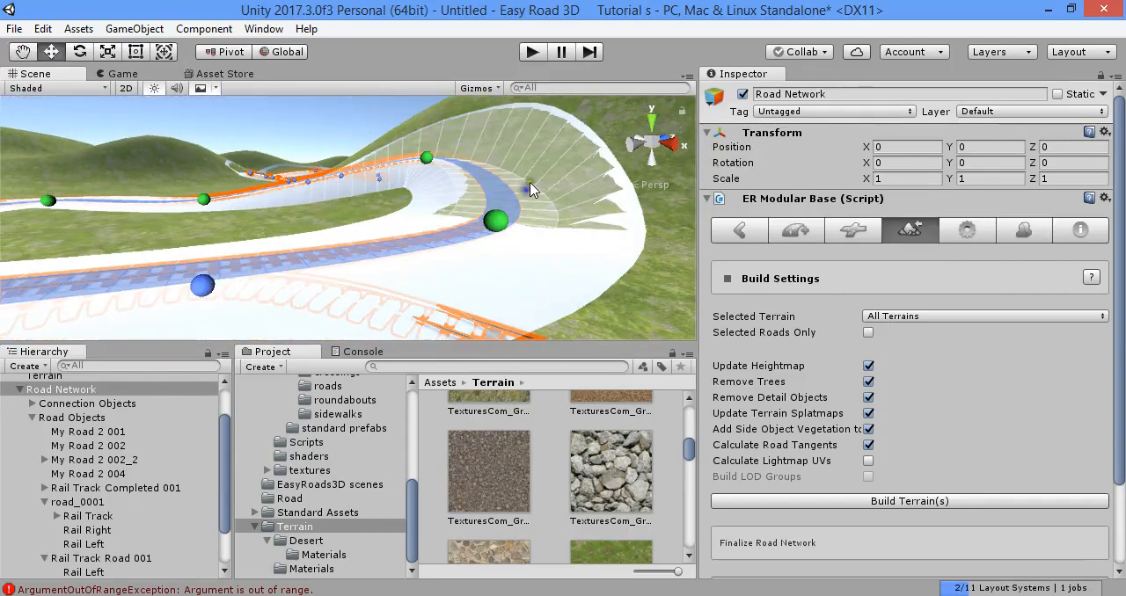
{"action": "left_click", "coordinate": [428, 159]}
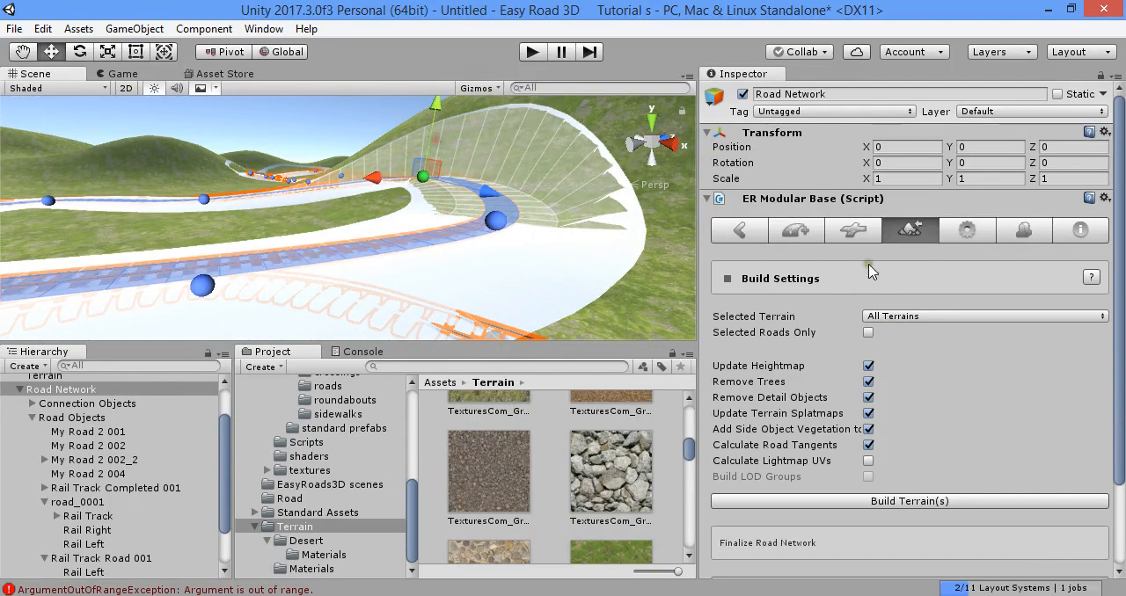
- Activate the terrain splatmap settings for the Rail Track Road type and set Expand to 1
{"action": "left_click", "coordinate": [966, 230]}
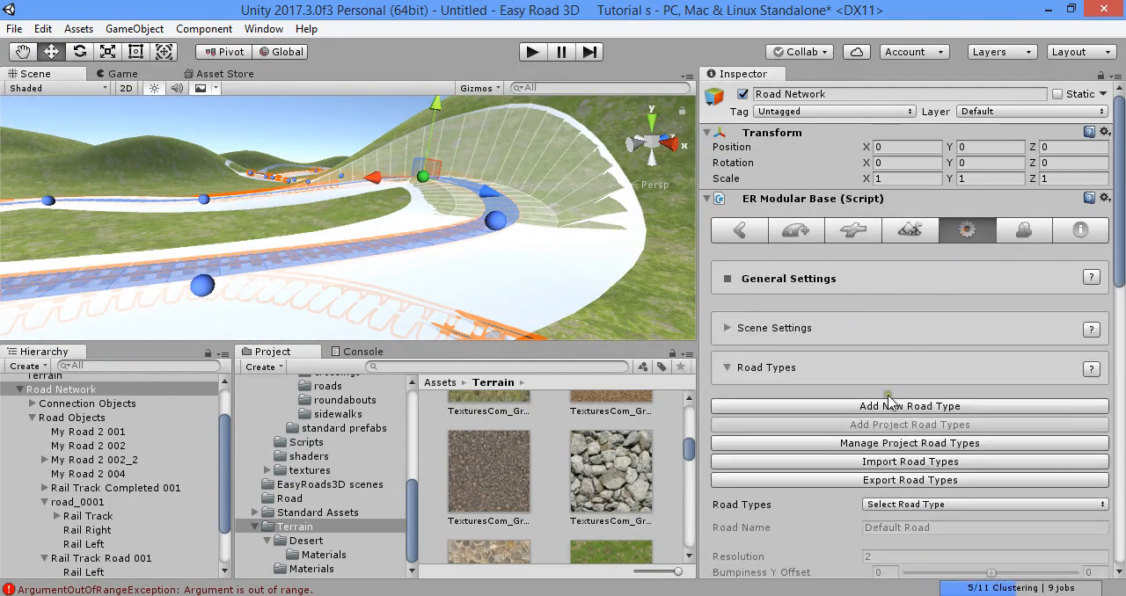
{"action": "scroll", "coordinate": [915, 400], "scroll_direction": "down", "scroll_amount": 3}
{"action": "left_click", "coordinate": [985, 346]}
{"action": "left_click", "coordinate": [930, 442]}
{"action": "scroll", "coordinate": [791, 369], "scroll_direction": "down", "scroll_amount": 10}
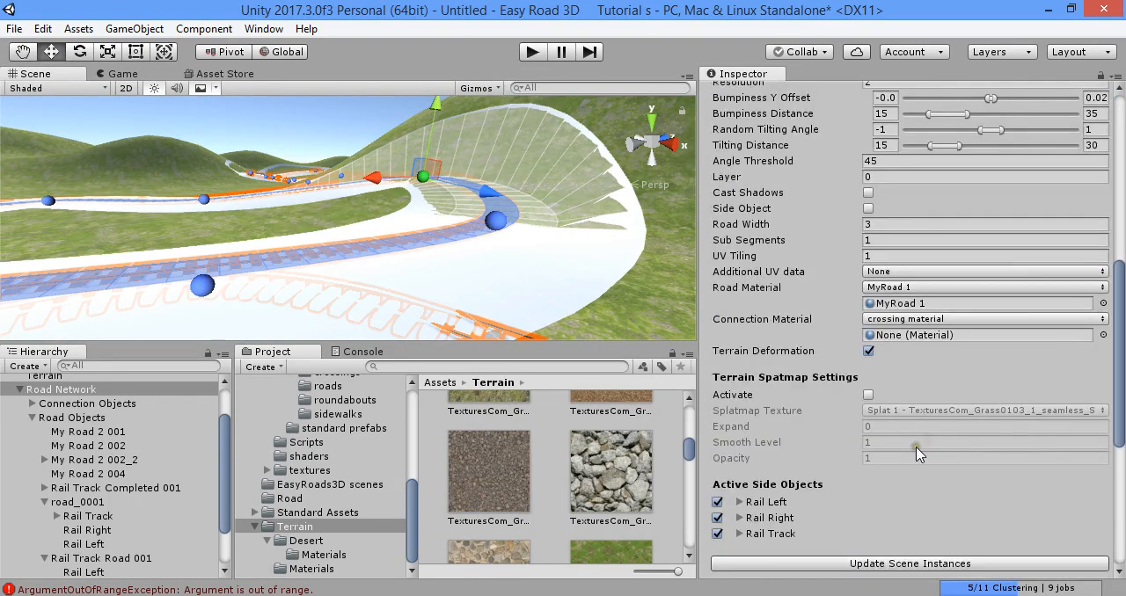
{"action": "scroll", "coordinate": [790, 320], "scroll_direction": "up", "scroll_amount": 2}
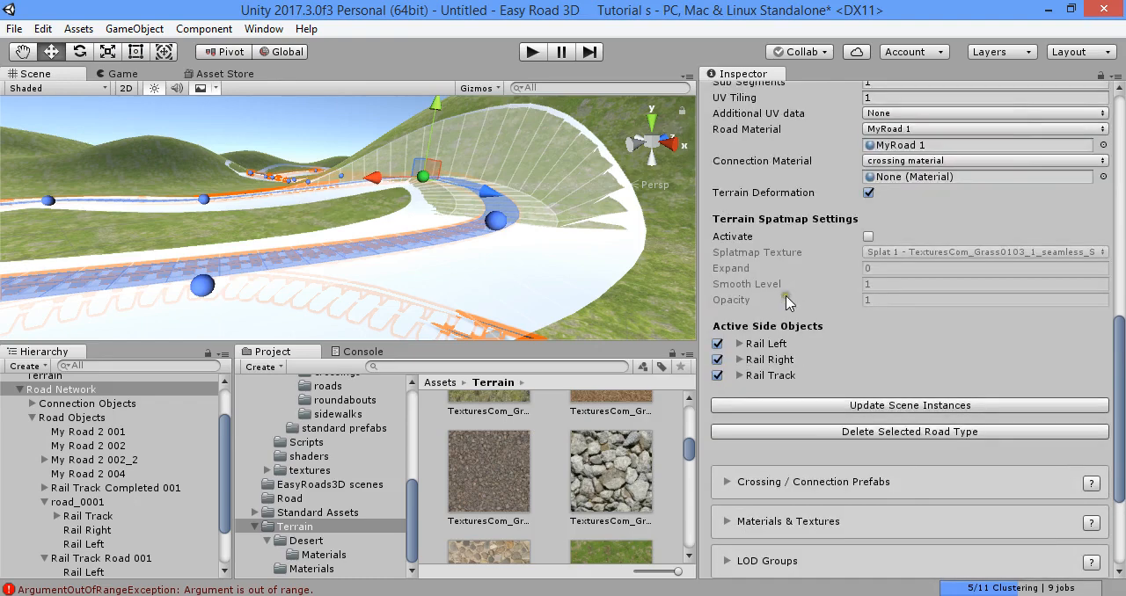
{"action": "left_click", "coordinate": [885, 270]}
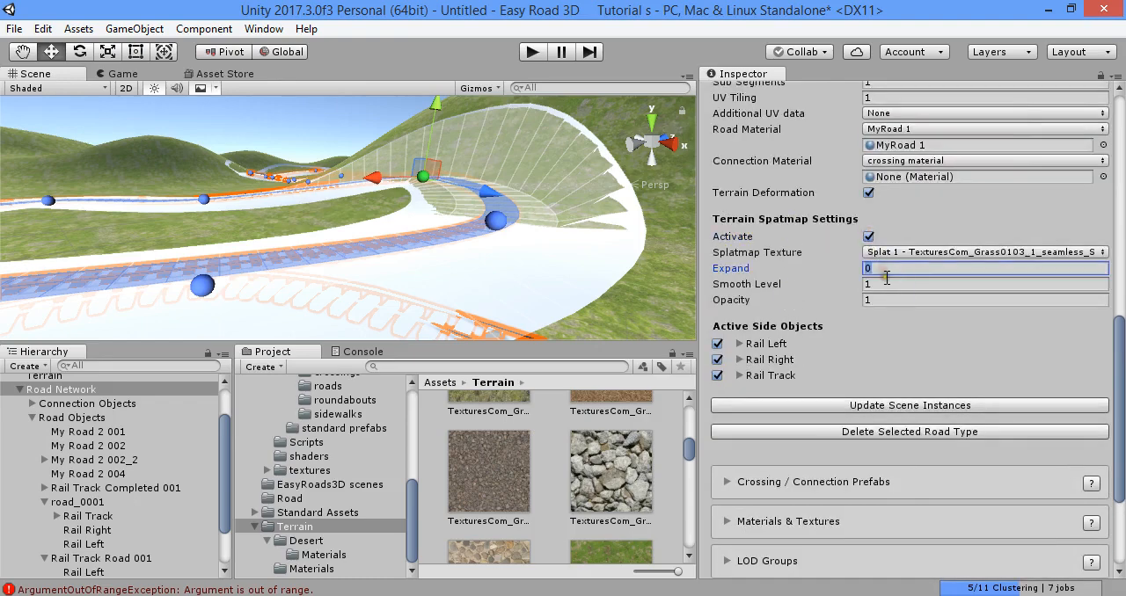
{"action": "scroll", "coordinate": [885, 282], "scroll_direction": "up", "scroll_amount": 10}
{"action": "scroll", "coordinate": [849, 346], "scroll_direction": "down", "scroll_amount": 2}
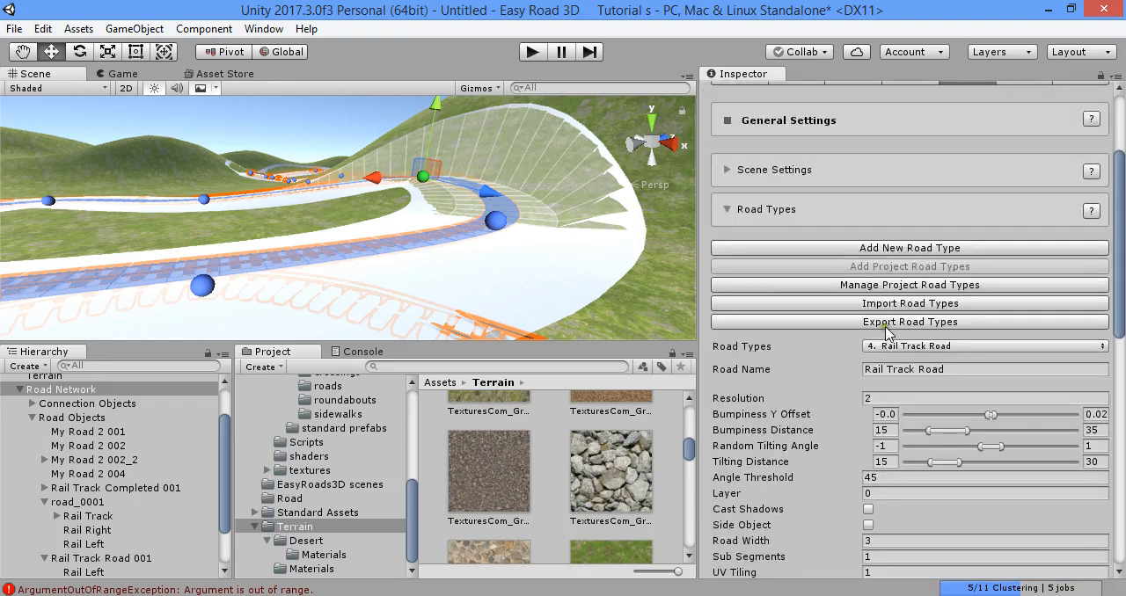
{"action": "scroll", "coordinate": [912, 328], "scroll_direction": "up", "scroll_amount": 6}
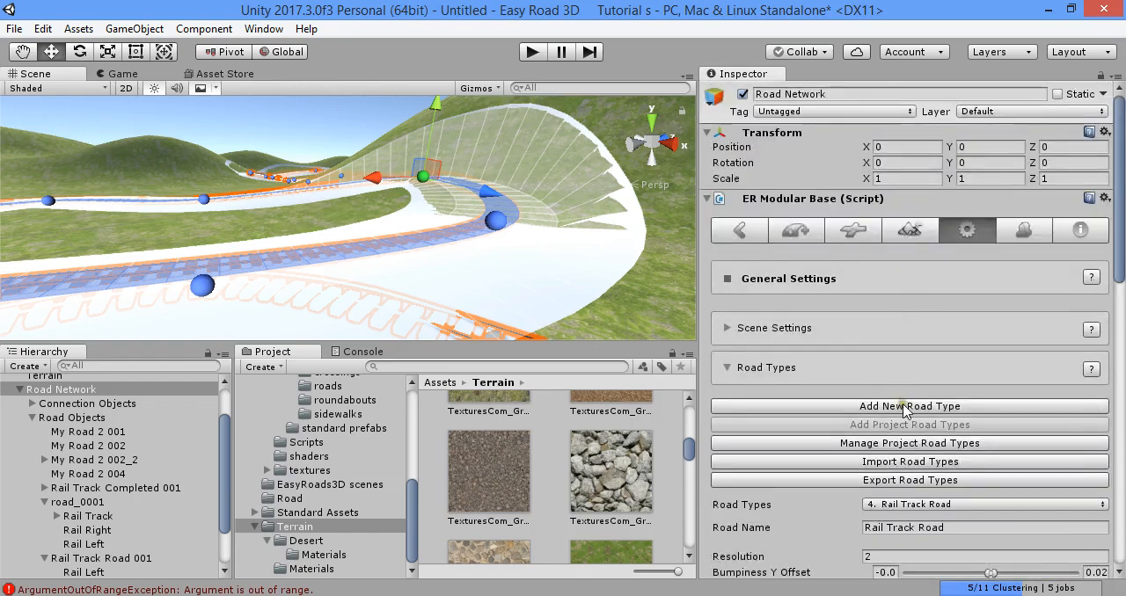
- Build all terrains with the splatmap settings and inspect the ground along the track with Terrain selected
{"action": "left_click", "coordinate": [909, 230]}
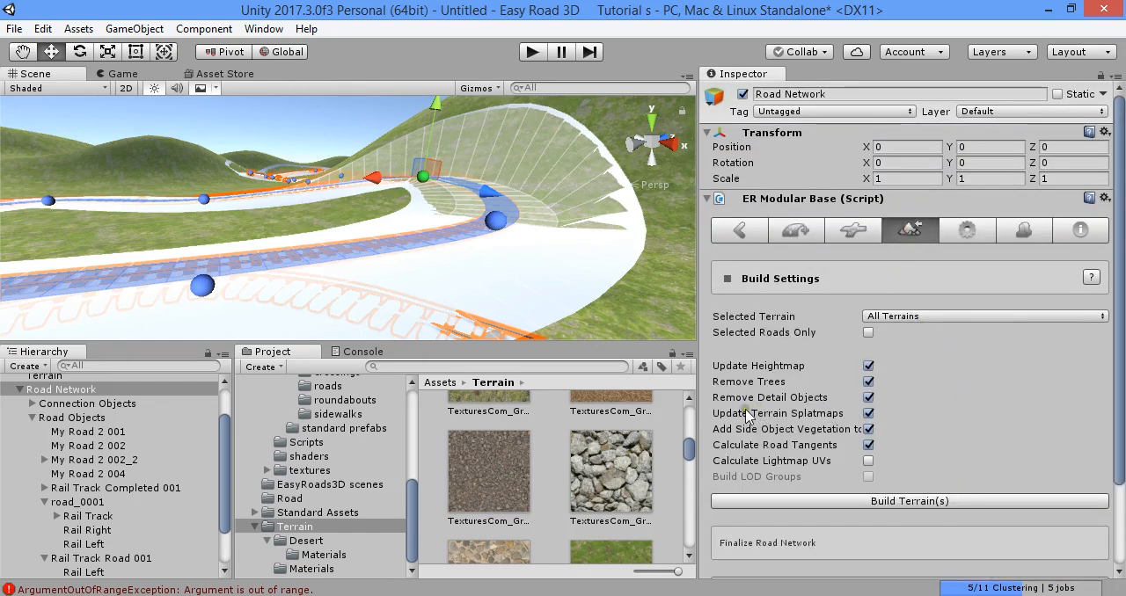
{"action": "left_click", "coordinate": [934, 503]}
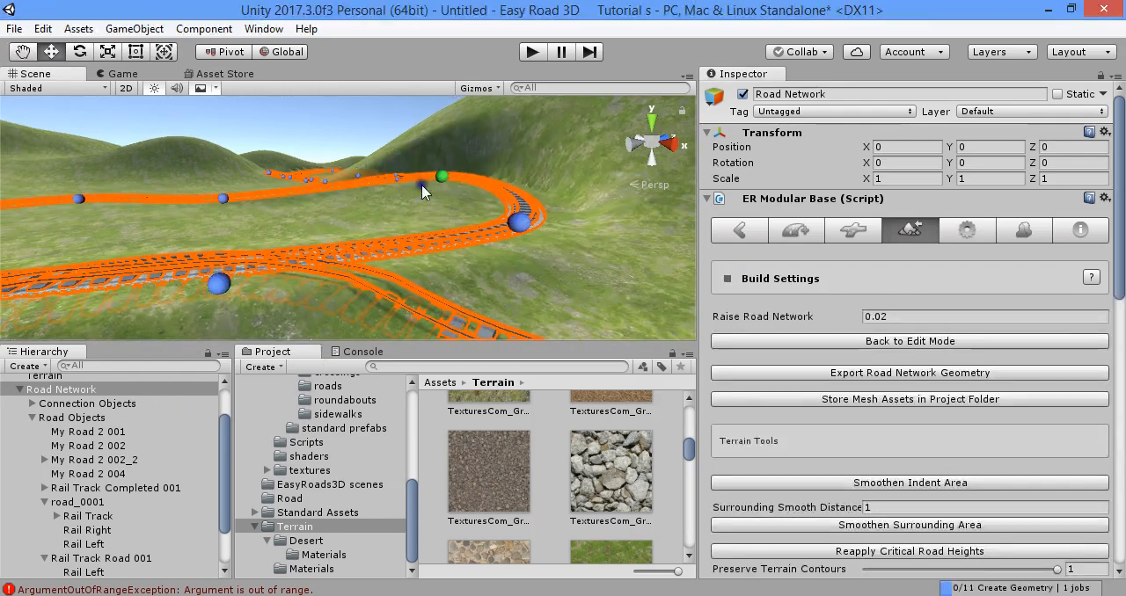
{"action": "left_click_drag", "start_coordinate": [424, 190], "coordinate": [267, 295], "text": "alt"}
{"action": "scroll", "coordinate": [119, 419], "scroll_direction": "up", "scroll_amount": 1}
{"action": "left_click", "coordinate": [115, 424]}
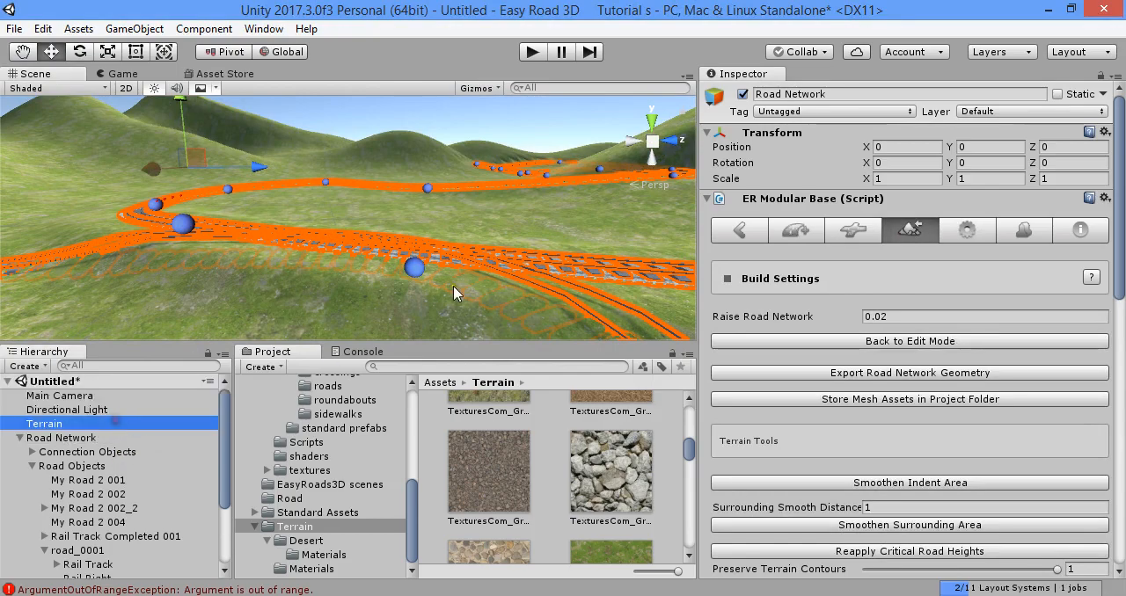
{"action": "right_click_drag", "start_coordinate": [484, 261], "coordinate": [711, 275]}
{"action": "key", "text": "w"}
{"action": "key", "text": "s"}
{"action": "right_click_drag", "start_coordinate": [462, 264], "coordinate": [913, 261]}
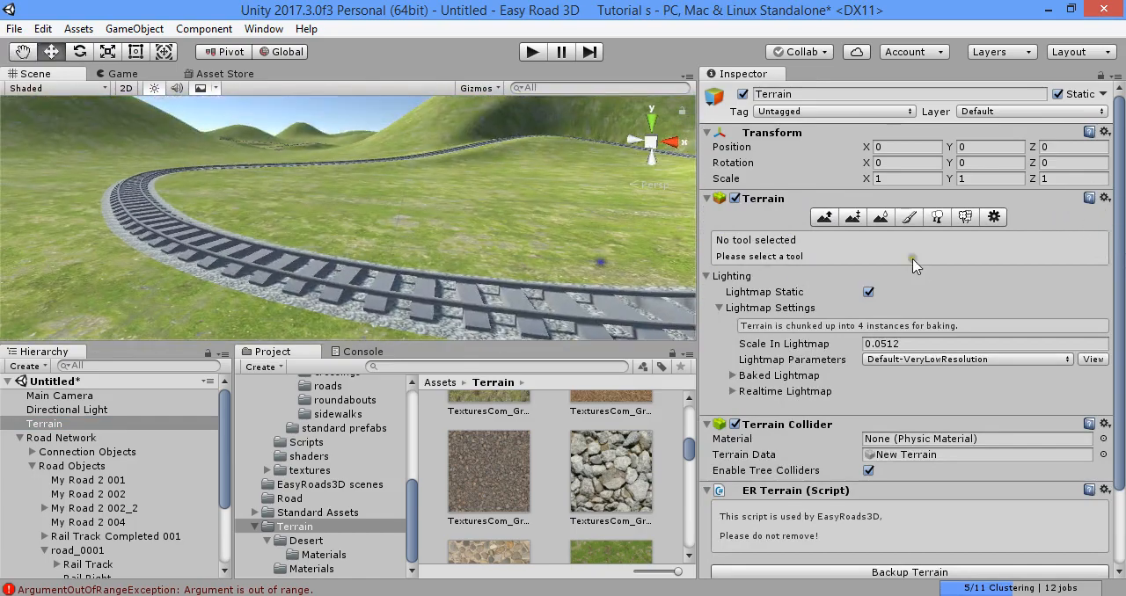
- Return the Road Network to edit mode and update the scene instances of the Rail Track Road type
{"action": "left_click", "coordinate": [94, 438]}
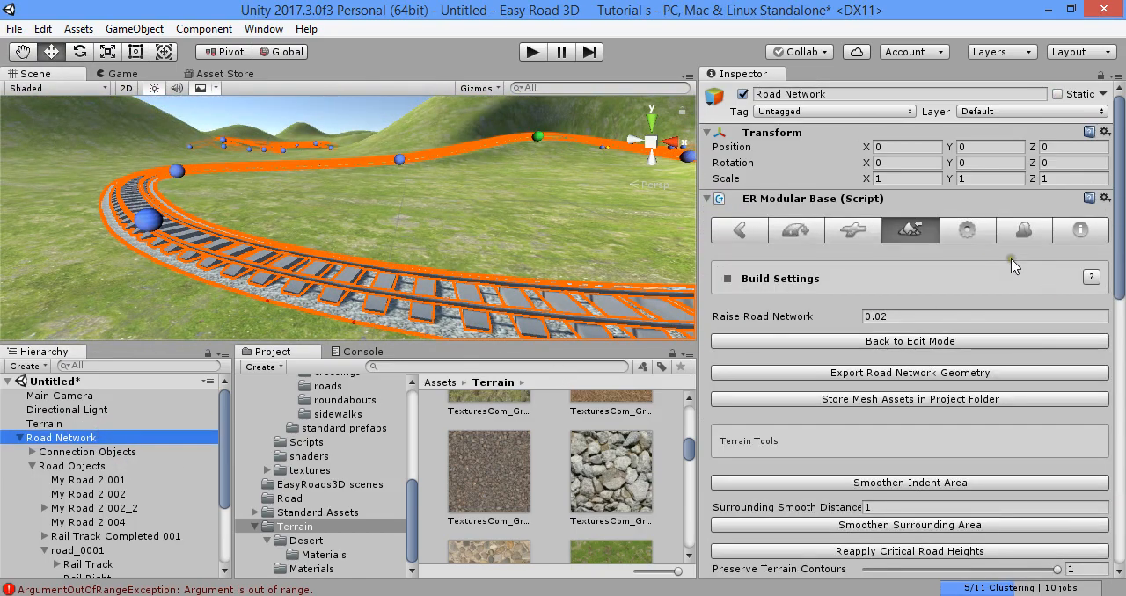
{"action": "left_click", "coordinate": [939, 342]}
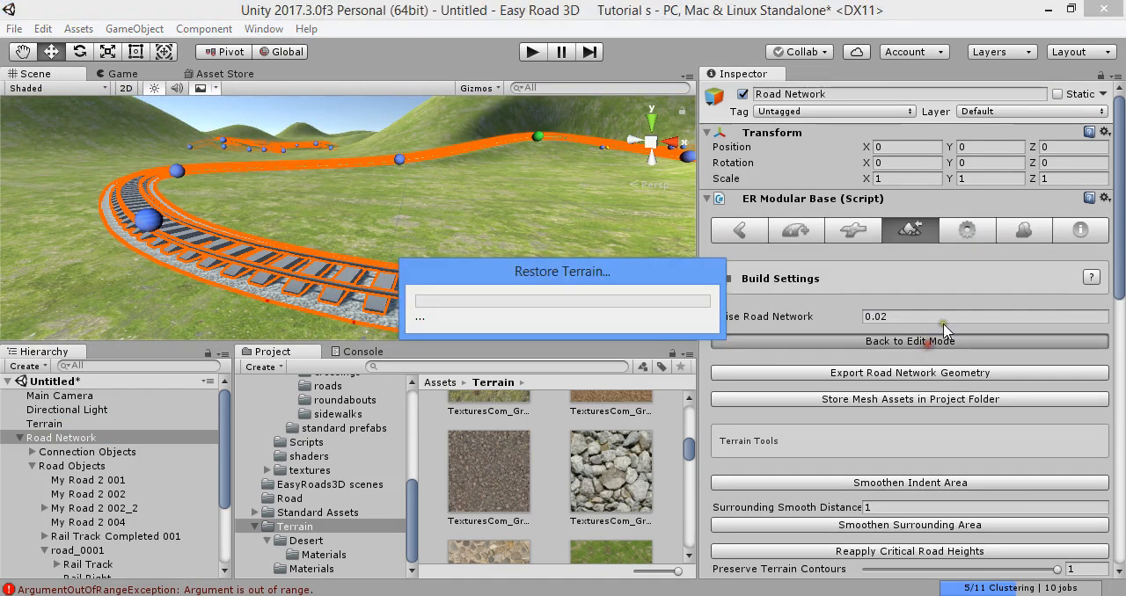
{"action": "left_click", "coordinate": [967, 230]}
{"action": "scroll", "coordinate": [968, 368], "scroll_direction": "down", "scroll_amount": 3}
{"action": "left_click", "coordinate": [1030, 294]}
{"action": "left_click", "coordinate": [967, 392]}
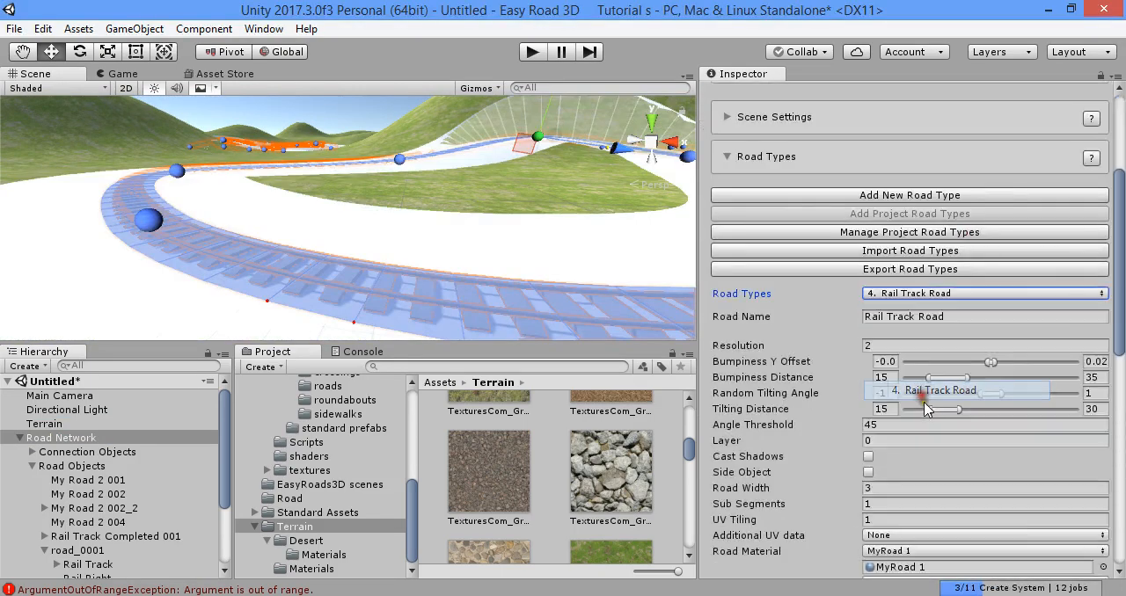
{"action": "scroll", "coordinate": [930, 421], "scroll_direction": "down", "scroll_amount": 10}
{"action": "scroll", "coordinate": [836, 310], "scroll_direction": "up", "scroll_amount": 5}
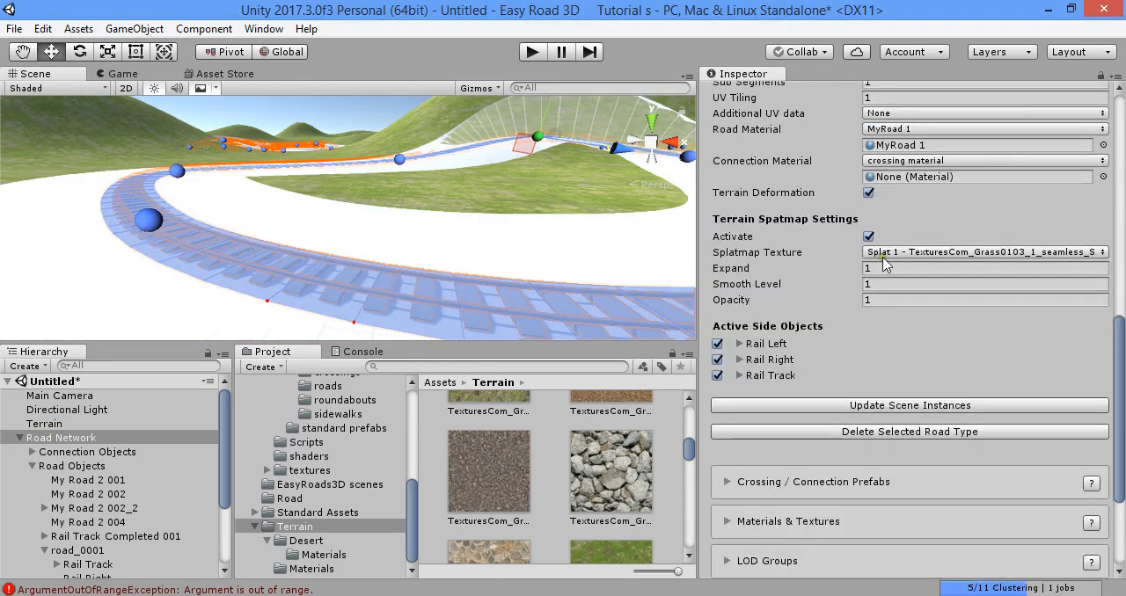
{"action": "left_click", "coordinate": [911, 406]}
{"action": "scroll", "coordinate": [911, 388], "scroll_direction": "up", "scroll_amount": 15}
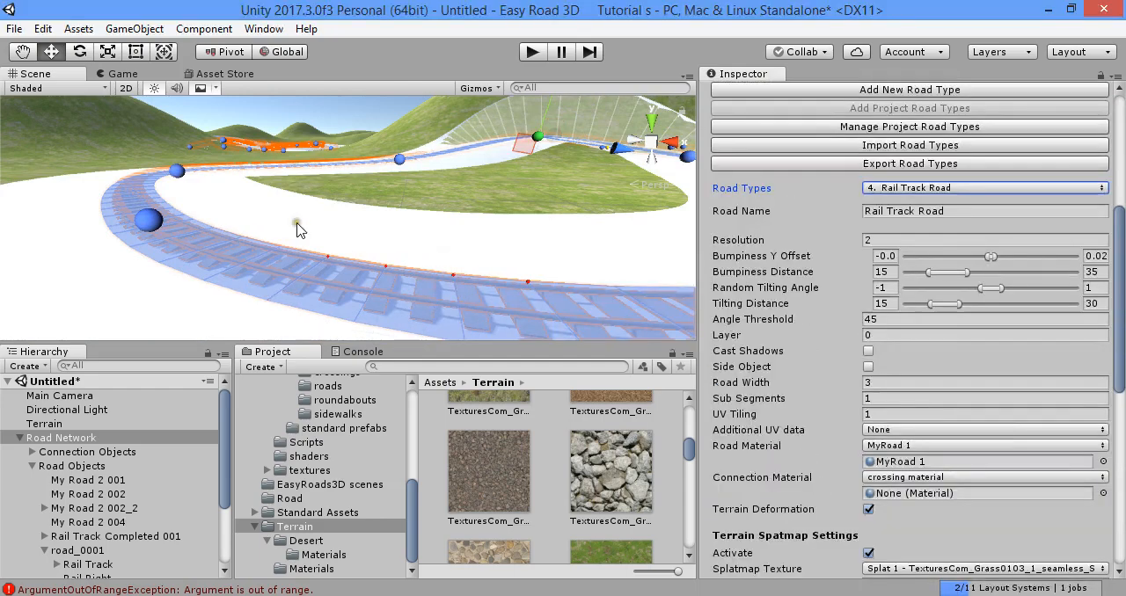
- Rebuild the terrains with the updated road instances and check the ground beside the track bend
{"action": "left_click", "coordinate": [923, 240]}
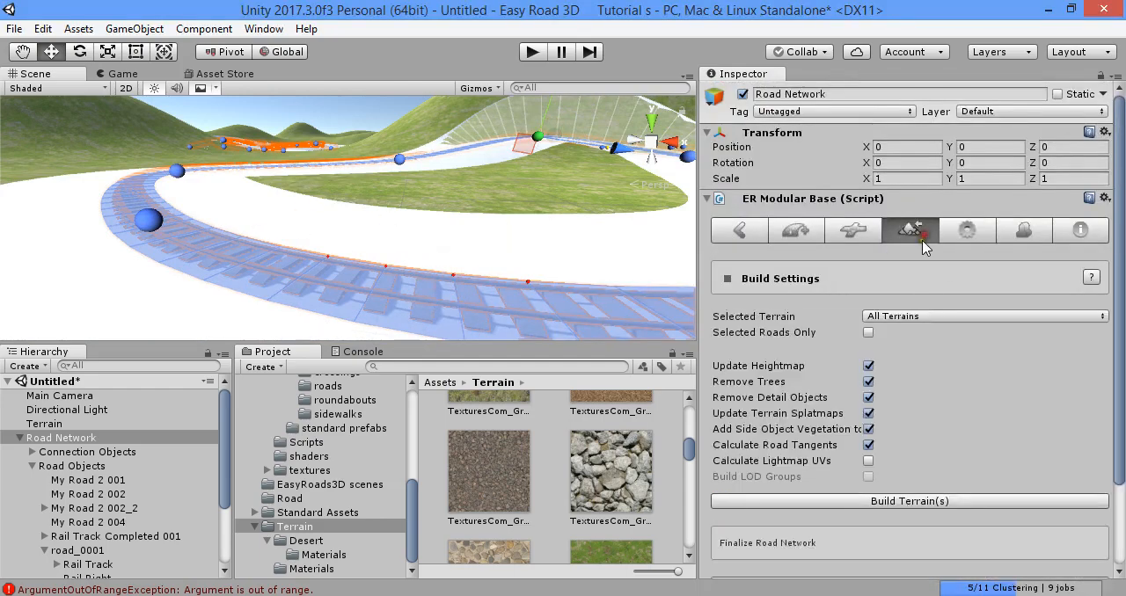
{"action": "left_click", "coordinate": [946, 502]}
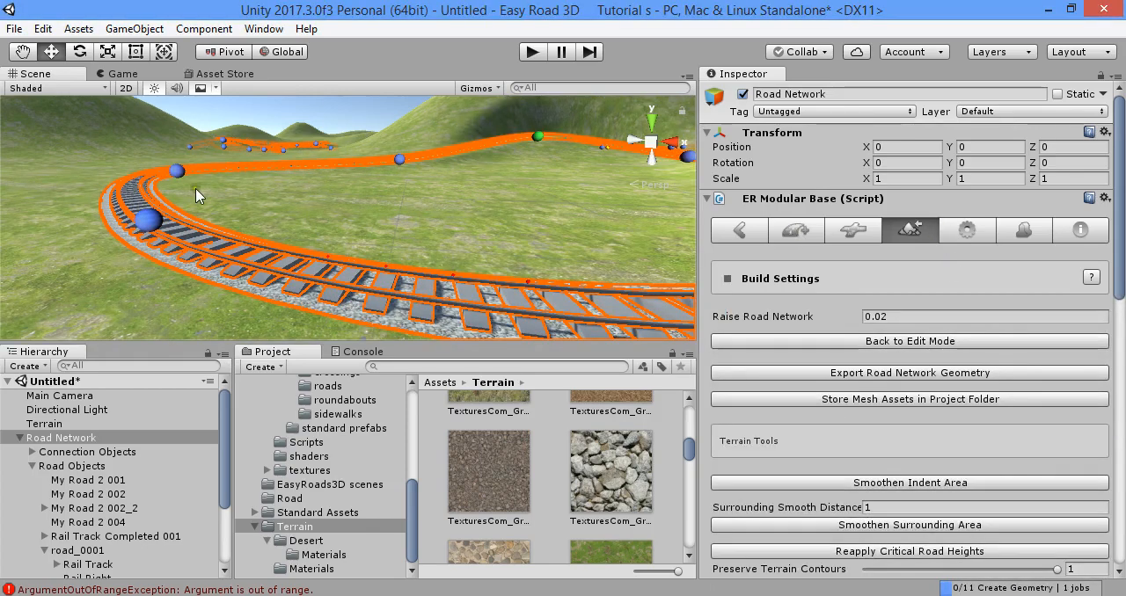
{"action": "right_click_drag", "start_coordinate": [352, 264], "coordinate": [715, 234]}
{"action": "key", "text": "w"}
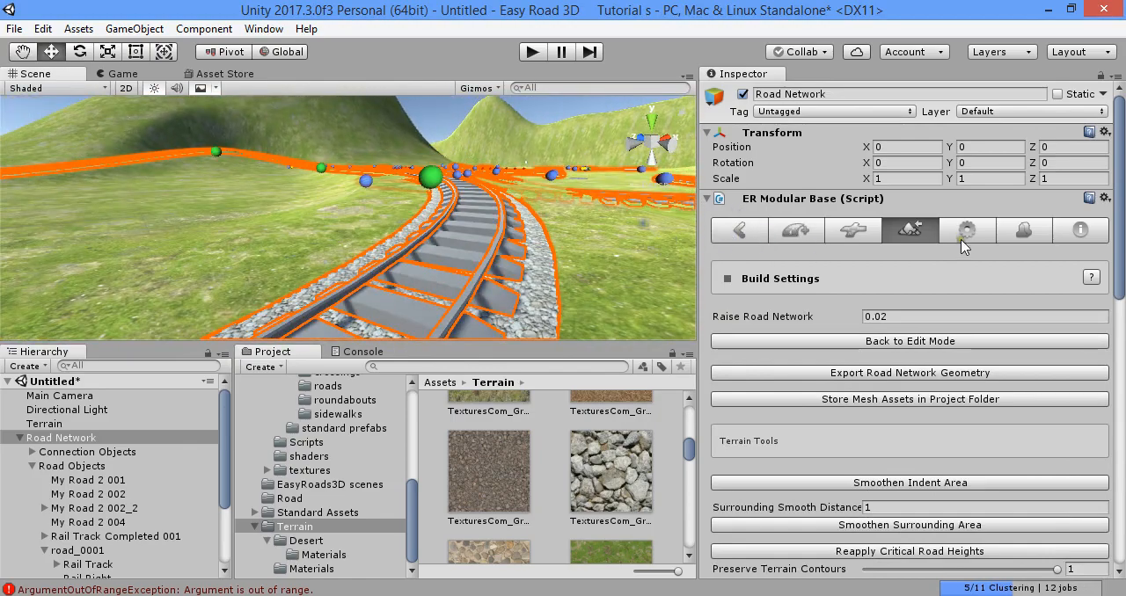
- Return to edit mode and set the Rail Track Road type's splatmap texture to Splat 2 - TexturesCom_GrassDead0130_1_seamless_S
{"action": "left_click", "coordinate": [956, 343]}
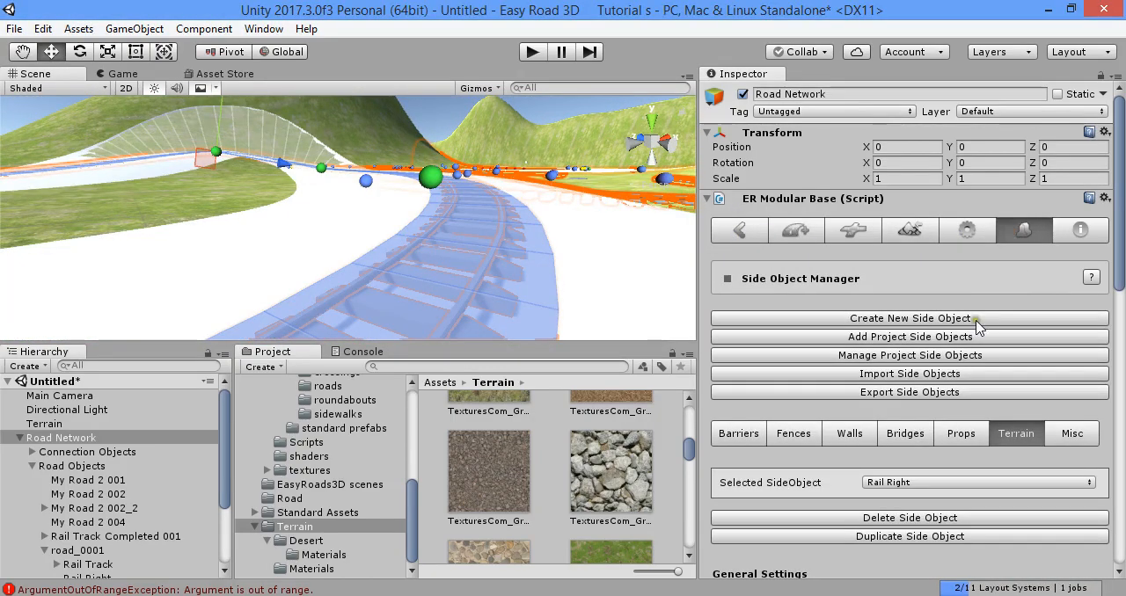
{"action": "scroll", "coordinate": [968, 295], "scroll_direction": "down", "scroll_amount": 5}
{"action": "scroll", "coordinate": [965, 285], "scroll_direction": "up", "scroll_amount": 3}
{"action": "left_click", "coordinate": [968, 118]}
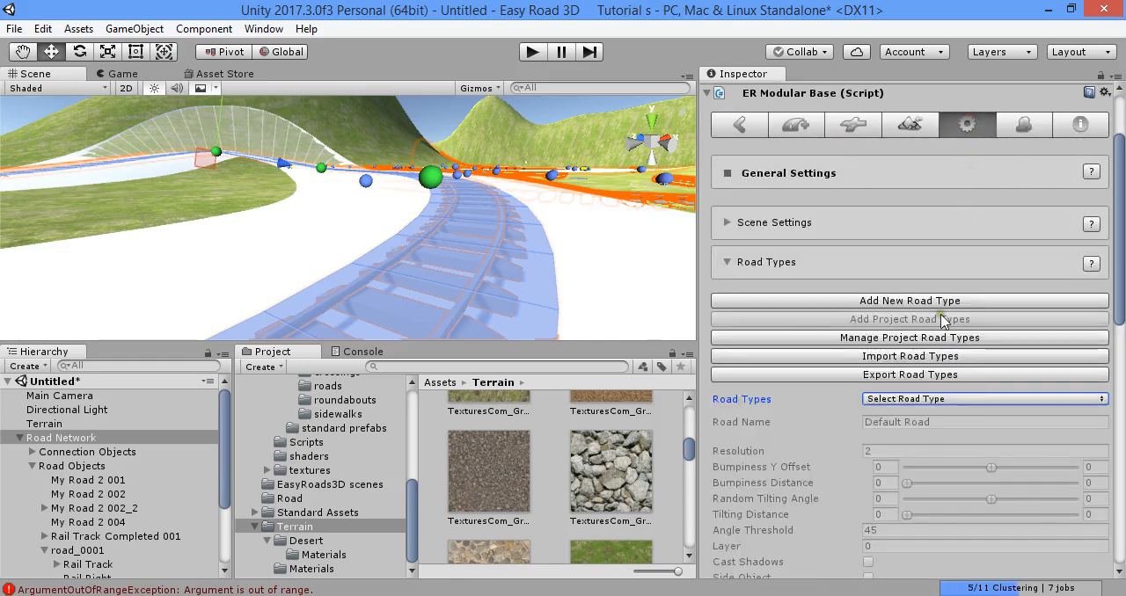
{"action": "left_click", "coordinate": [962, 399]}
{"action": "left_click", "coordinate": [955, 495]}
{"action": "scroll", "coordinate": [941, 414], "scroll_direction": "down", "scroll_amount": 5}
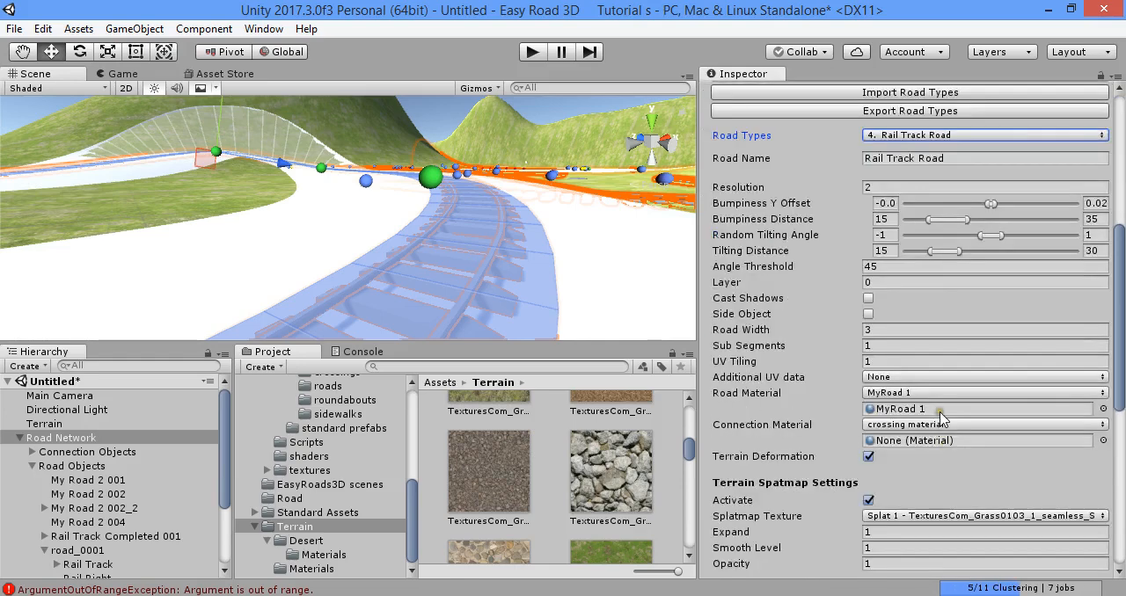
{"action": "scroll", "coordinate": [932, 388], "scroll_direction": "down", "scroll_amount": 5}
{"action": "left_click", "coordinate": [931, 252]}
{"action": "left_click", "coordinate": [931, 284]}
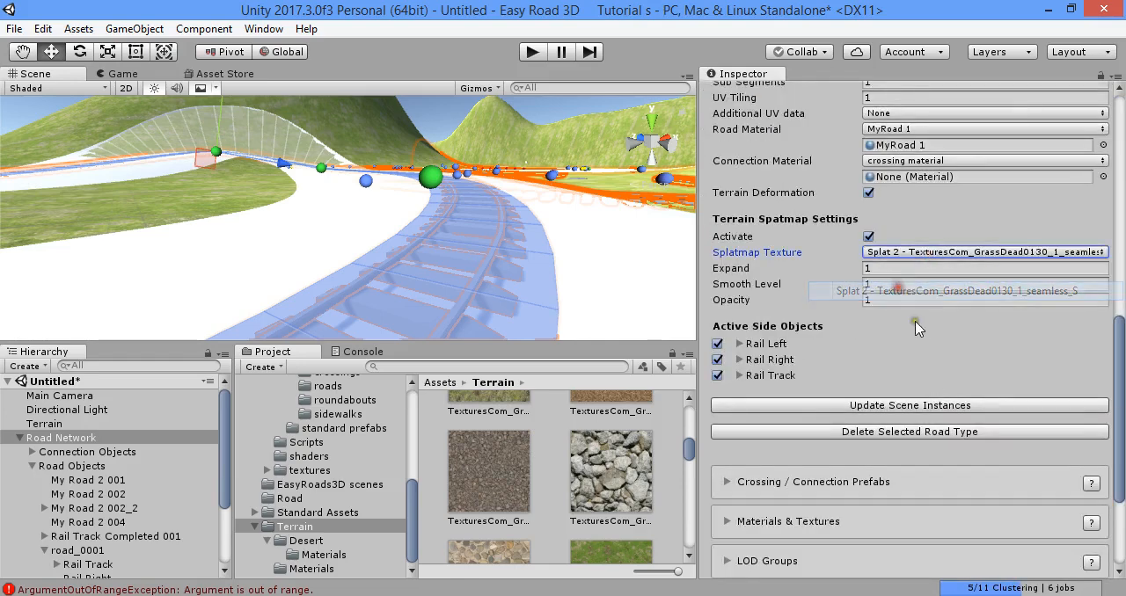
- Apply the changed splatmap texture to the scene instances of the Rail Track Road type
{"action": "scroll", "coordinate": [941, 376], "scroll_direction": "down", "scroll_amount": 6}
{"action": "scroll", "coordinate": [944, 376], "scroll_direction": "down", "scroll_amount": 5}
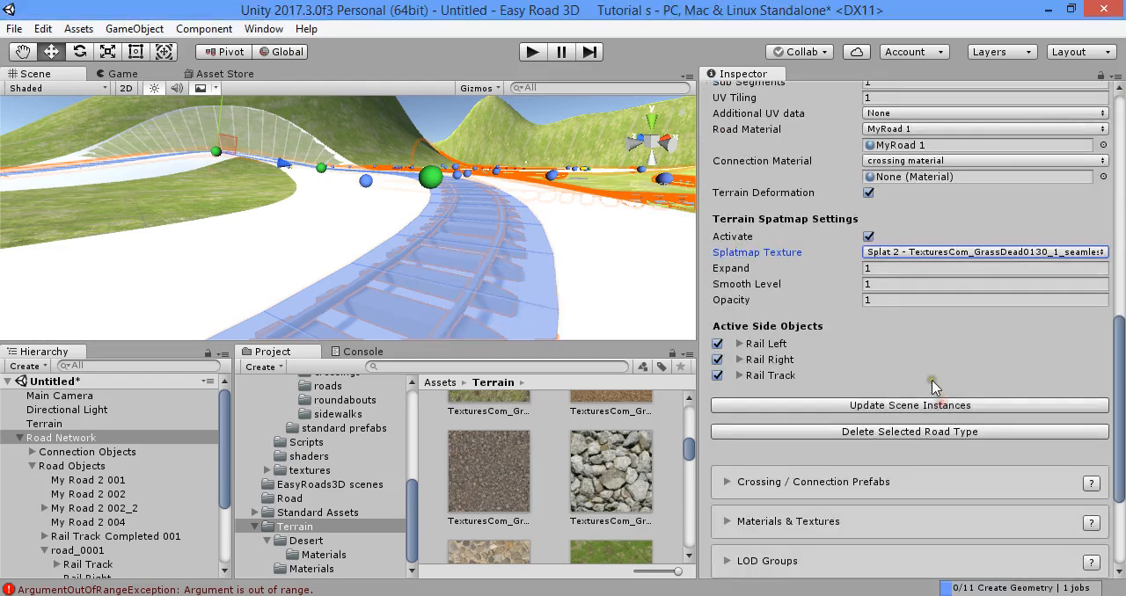
{"action": "scroll", "coordinate": [936, 373], "scroll_direction": "up", "scroll_amount": 12}
- Build the terrains with the dead-grass splatmap and examine the ground along the rail track curve
{"action": "left_click", "coordinate": [912, 236]}
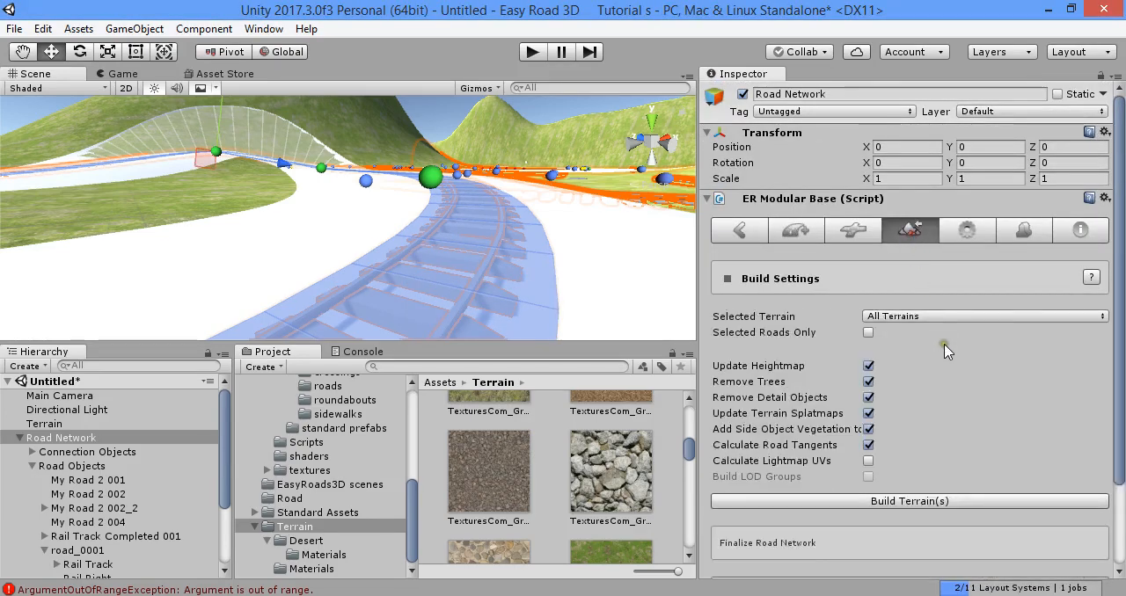
{"action": "left_click", "coordinate": [990, 501]}
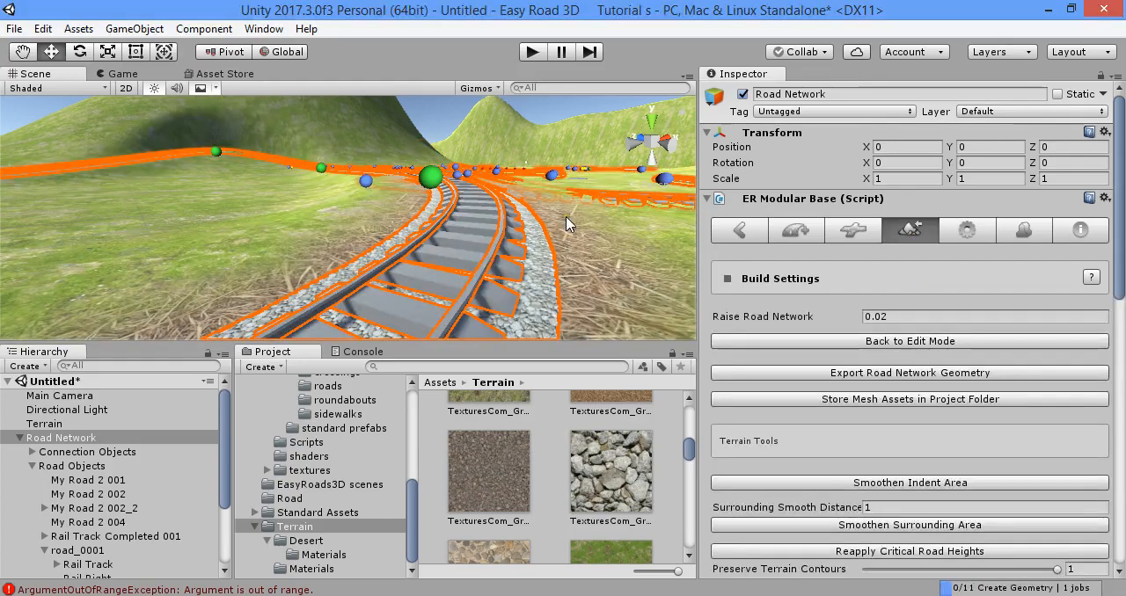
{"action": "right_click_drag", "start_coordinate": [565, 223], "coordinate": [332, 310]}
{"action": "right_click_drag", "start_coordinate": [216, 252], "coordinate": [274, 280]}
{"action": "right_click_drag", "start_coordinate": [421, 239], "coordinate": [576, 222]}
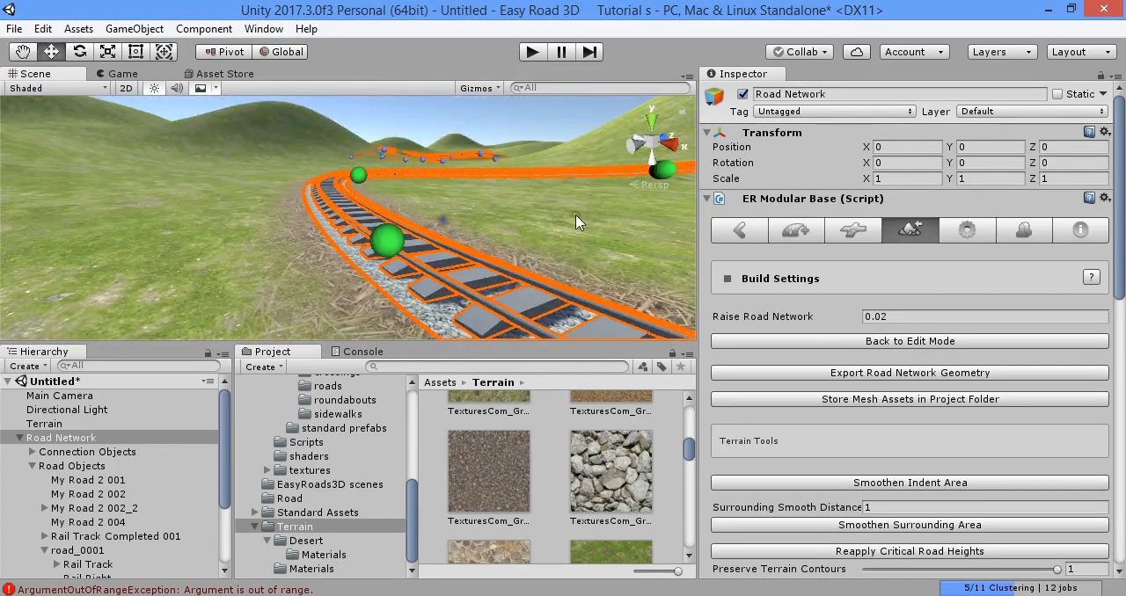
- Add the gravel cobble image from the Terrain folder as a new paint texture on the Terrain object
{"action": "left_click", "coordinate": [127, 425]}
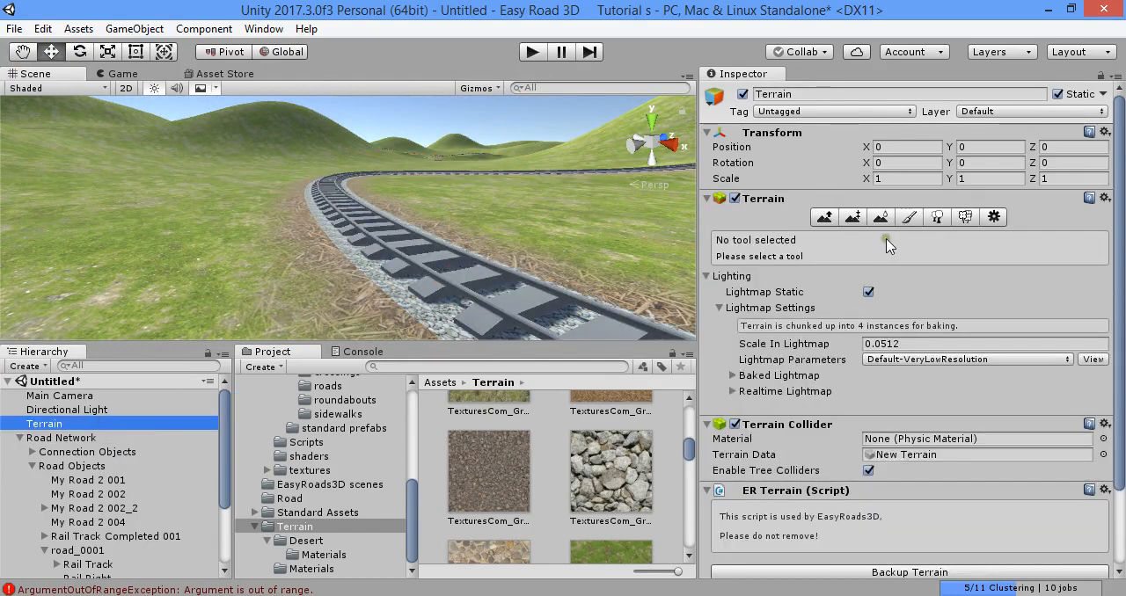
{"action": "left_click", "coordinate": [908, 217]}
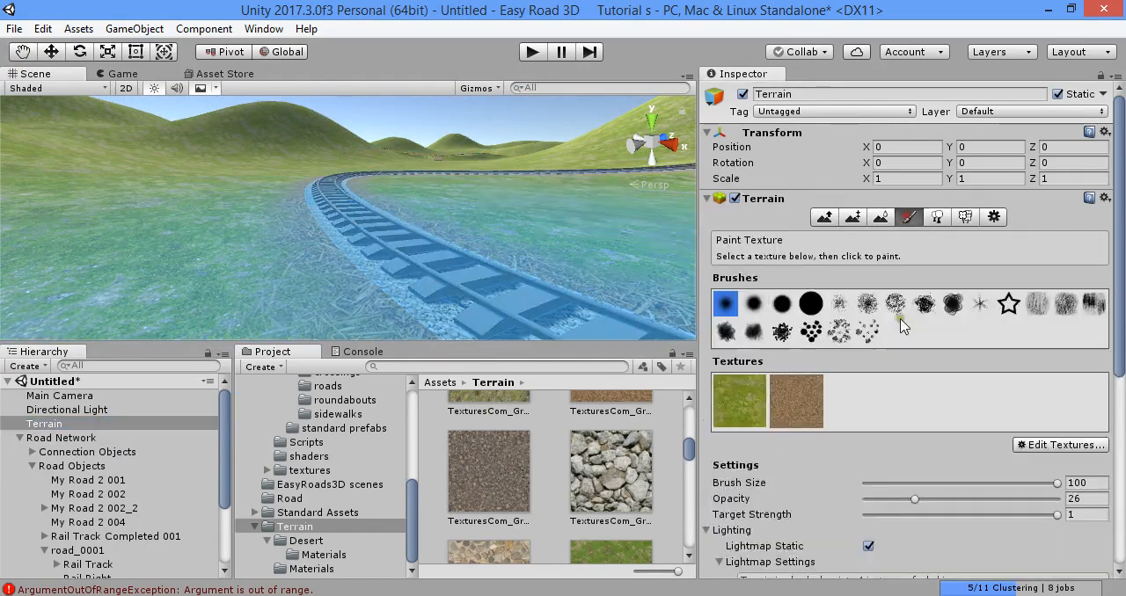
{"action": "left_click", "coordinate": [1037, 452]}
{"action": "left_click", "coordinate": [1041, 451]}
{"action": "left_click_drag", "start_coordinate": [614, 468], "coordinate": [550, 157]}
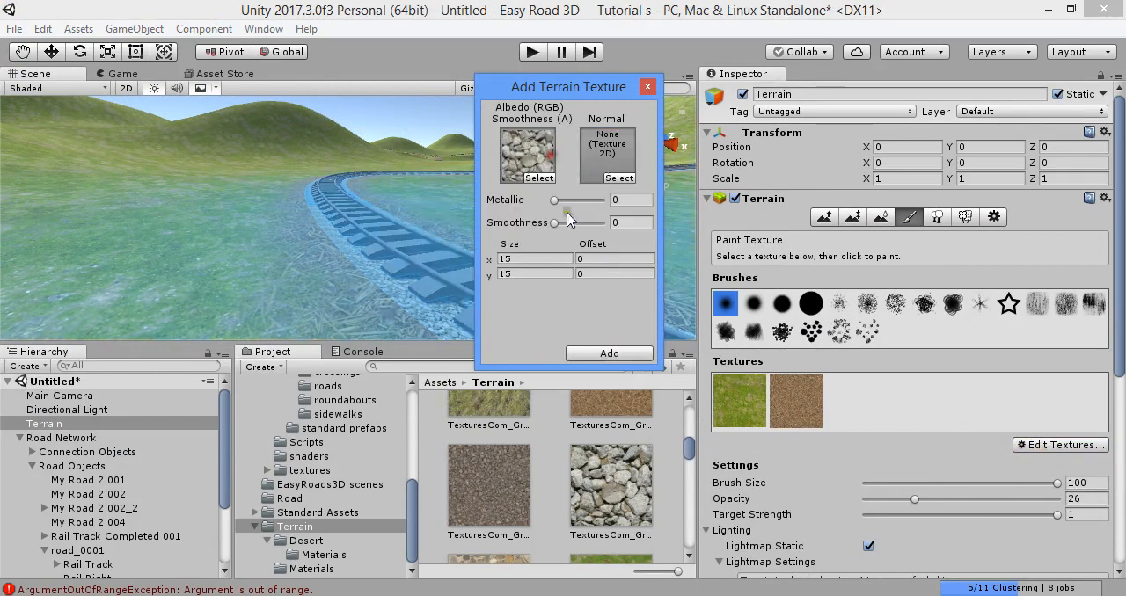
{"action": "left_click", "coordinate": [594, 354]}
- Set the gravel cobble terrain texture's tiling size to 0.7 in X and .7 in Y
{"action": "left_click", "coordinate": [1039, 446]}
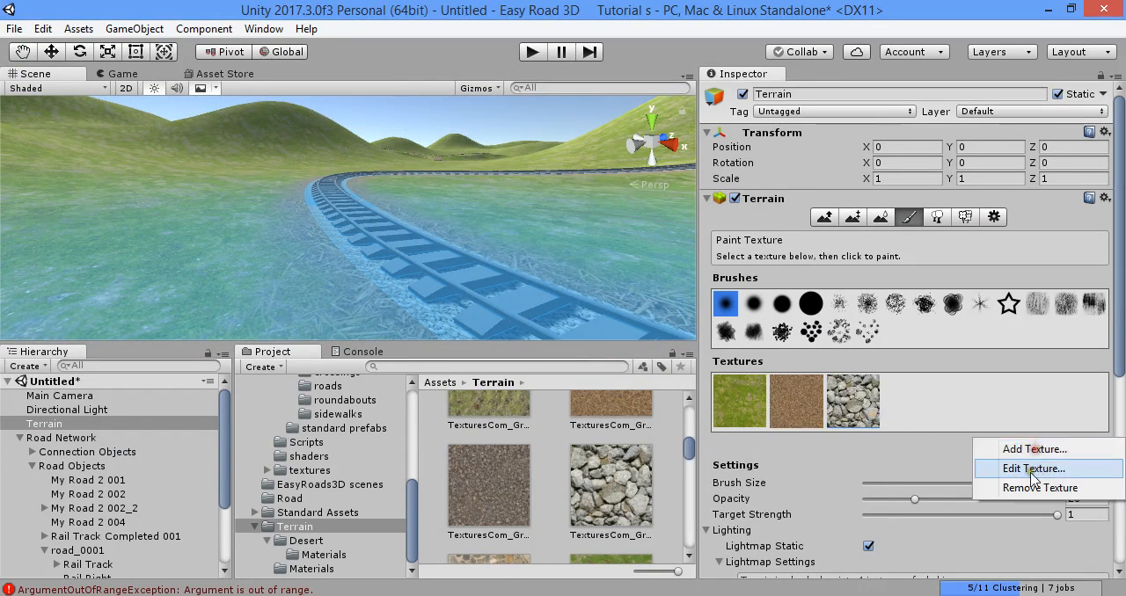
{"action": "left_click", "coordinate": [1030, 468]}
{"action": "key", "text": "BackSpace"}
{"action": "key", "text": "BackSpace"}
{"action": "type", "text": "0.7"}
{"action": "left_click", "coordinate": [535, 275]}
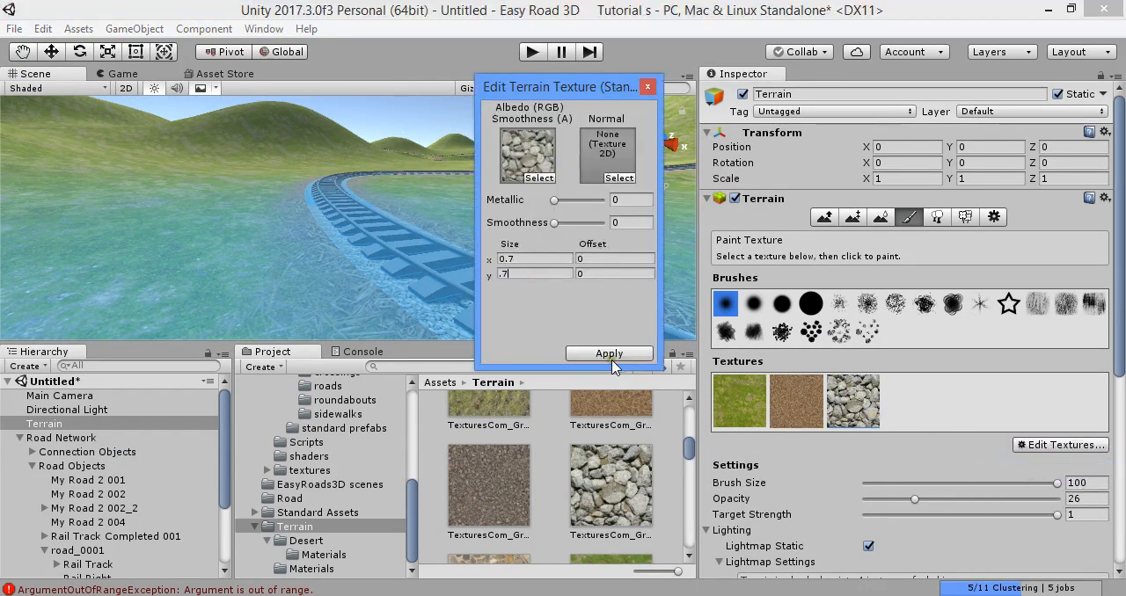
{"action": "left_click", "coordinate": [611, 356]}
- Set the terrain texture brush size to 11 and examine the ground beside the sleepers up close
{"action": "left_click_drag", "start_coordinate": [913, 490], "coordinate": [885, 484]}
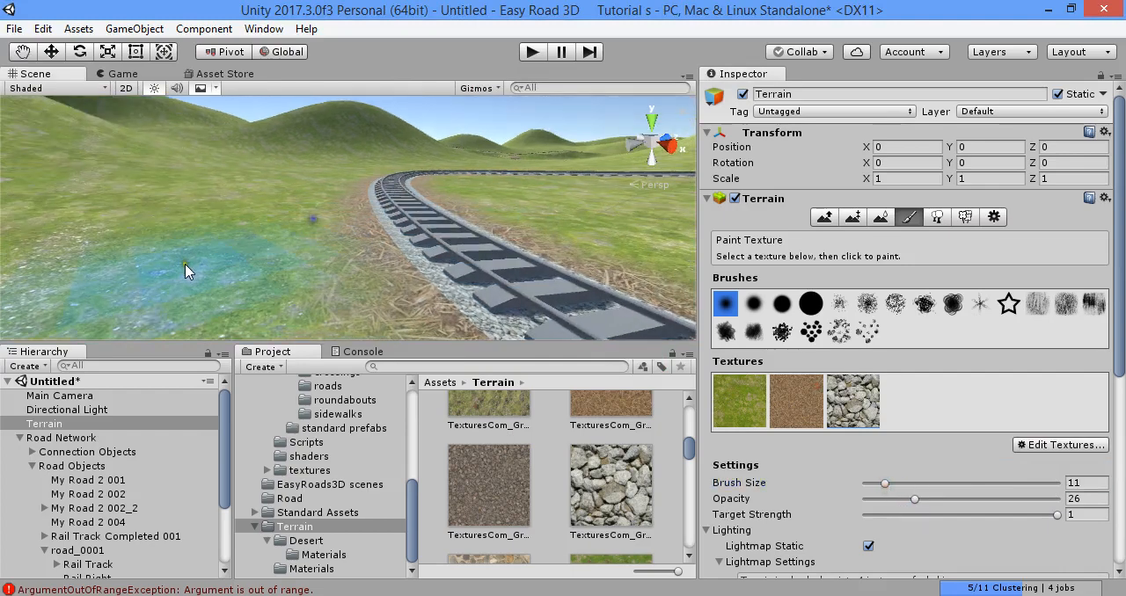
{"action": "mouse_move", "coordinate": [184, 340]}
{"action": "left_mouse_down"}
{"action": "mouse_move", "coordinate": [188, 205]}
{"action": "mouse_move", "coordinate": [376, 162]}
{"action": "left_mouse_up"}
{"action": "right_click_drag", "start_coordinate": [373, 185], "coordinate": [437, 257]}
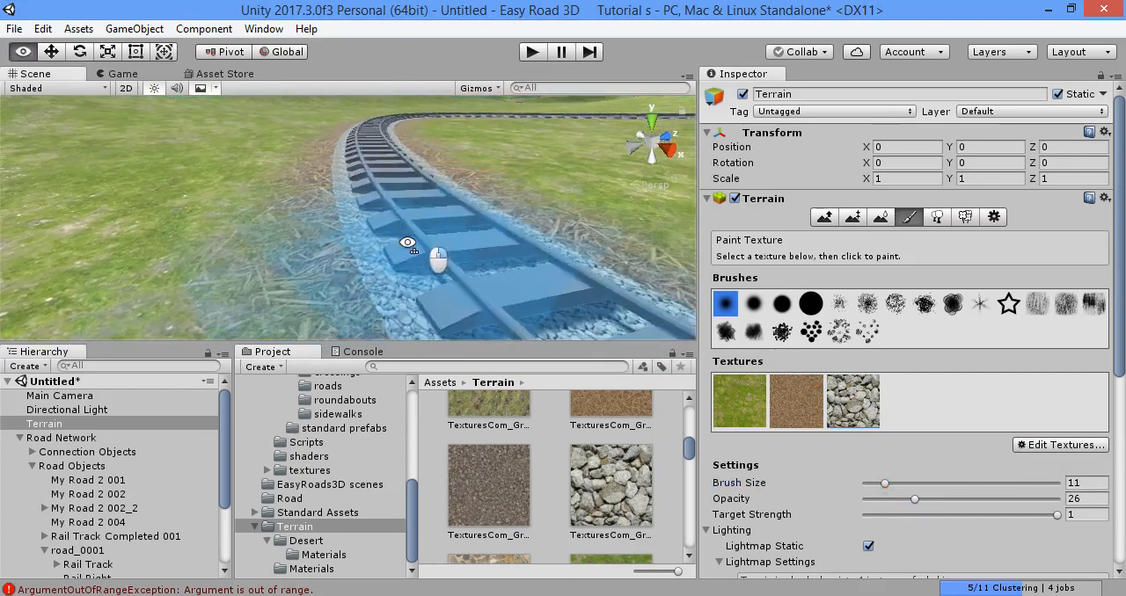
{"action": "scroll", "coordinate": [438, 257], "scroll_direction": "up", "scroll_amount": 3}
{"action": "scroll", "coordinate": [384, 201], "scroll_direction": "down", "scroll_amount": 6}
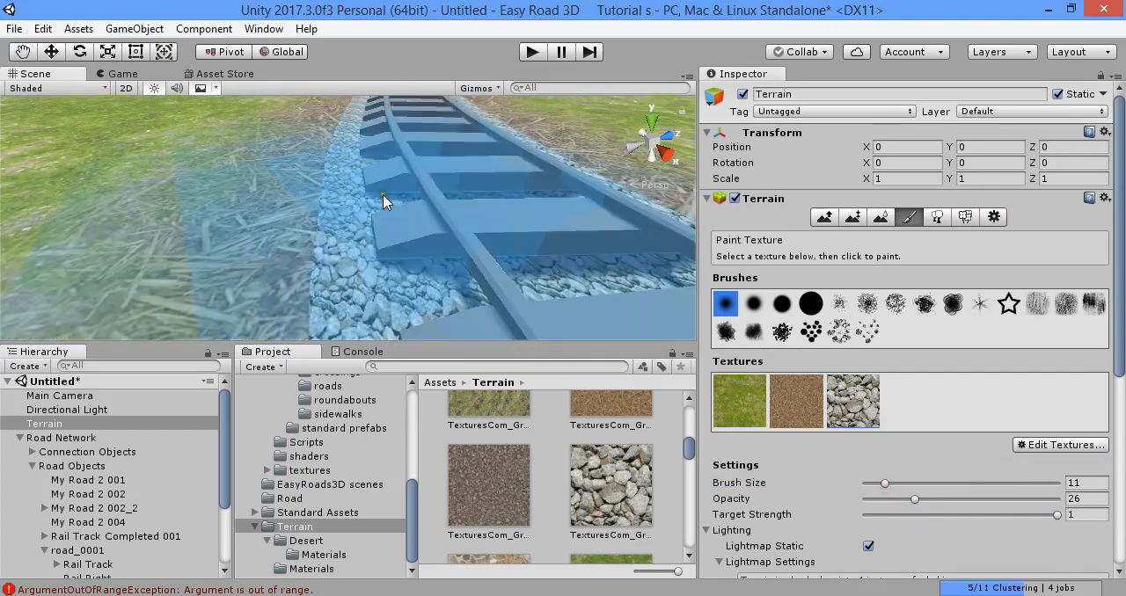
{"action": "right_click_drag", "start_coordinate": [531, 244], "coordinate": [636, 307]}
{"action": "key", "text": "w"}
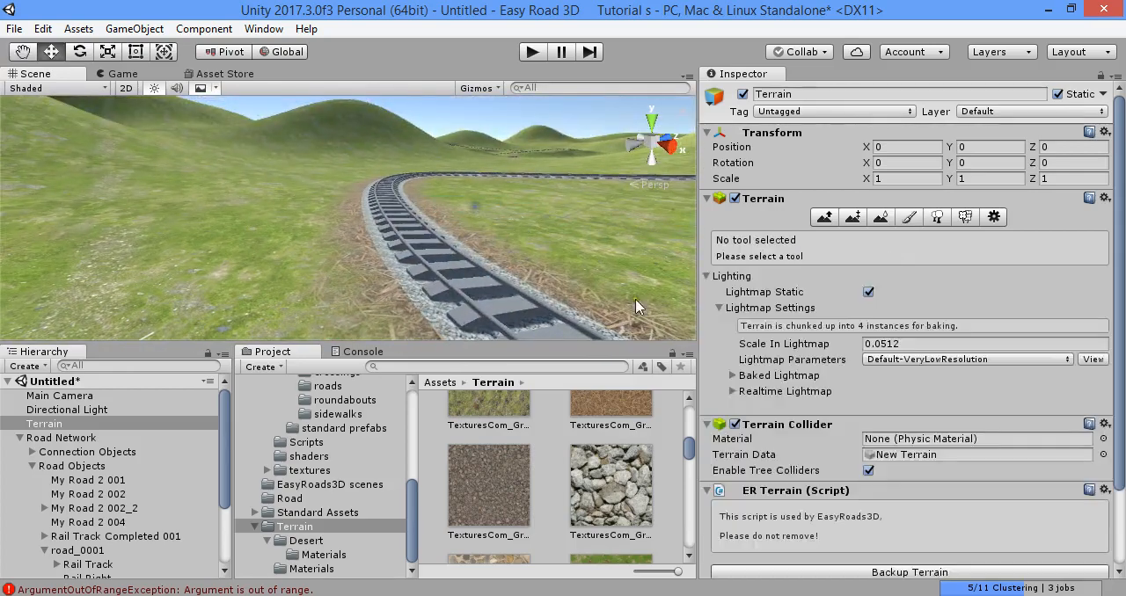
- Return the Road Network to edit mode and set the Rail Track Road type's splatmap texture to Splat 3 - TexturesCom_GravelCobble0003_1_seamless_S
{"action": "left_click", "coordinate": [79, 439]}
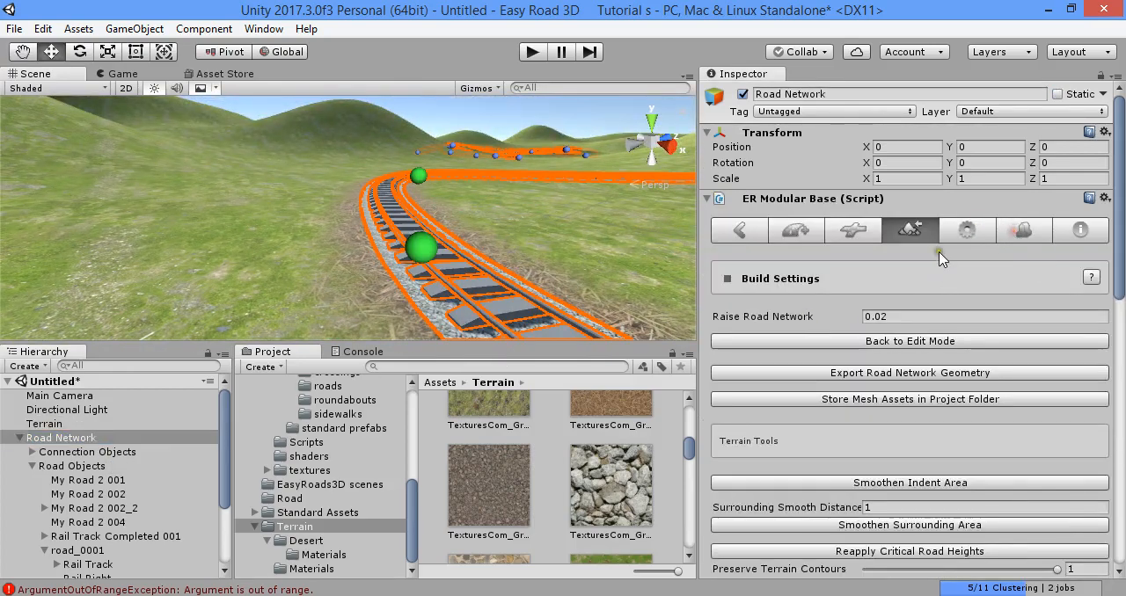
{"action": "left_click", "coordinate": [945, 341]}
{"action": "scroll", "coordinate": [959, 290], "scroll_direction": "down", "scroll_amount": 5}
{"action": "left_click", "coordinate": [983, 293]}
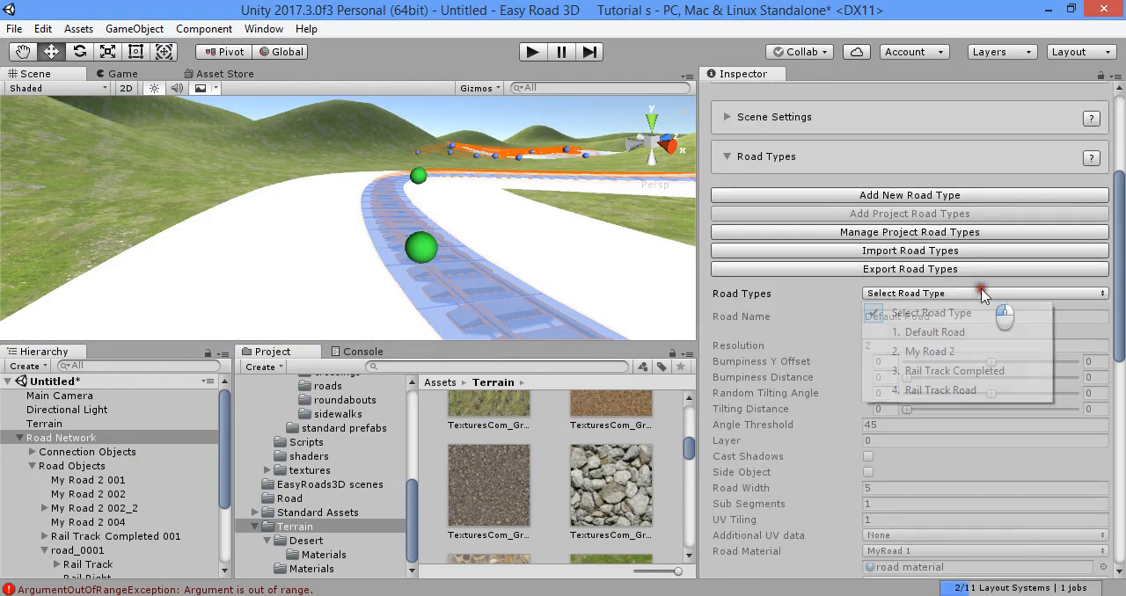
{"action": "left_click", "coordinate": [935, 390]}
{"action": "scroll", "coordinate": [943, 264], "scroll_direction": "down", "scroll_amount": 8}
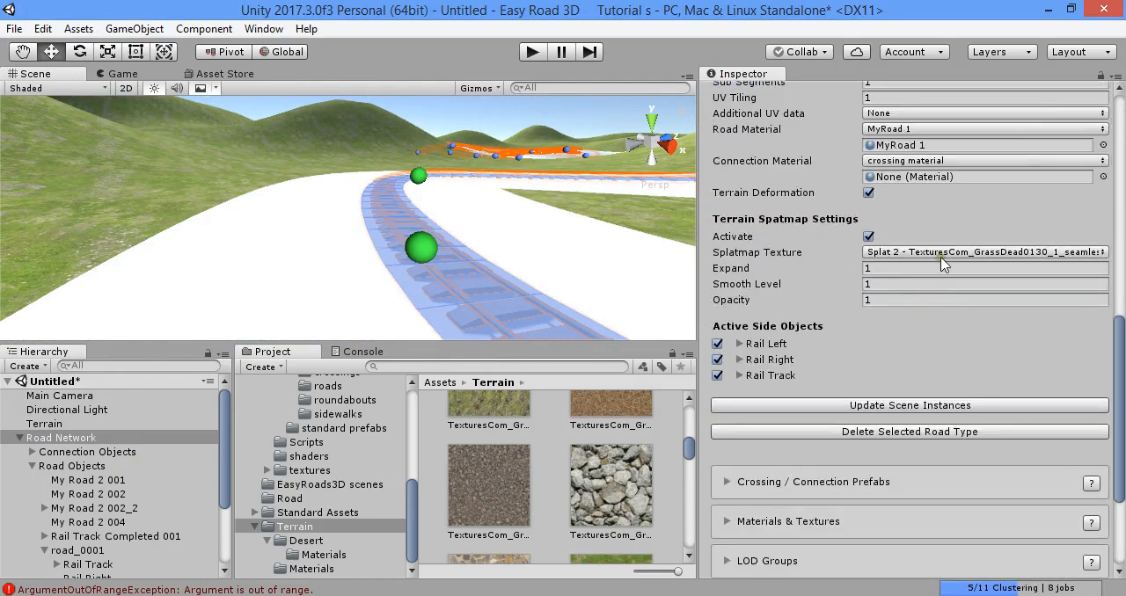
{"action": "left_click", "coordinate": [941, 255]}
{"action": "left_click", "coordinate": [852, 312]}
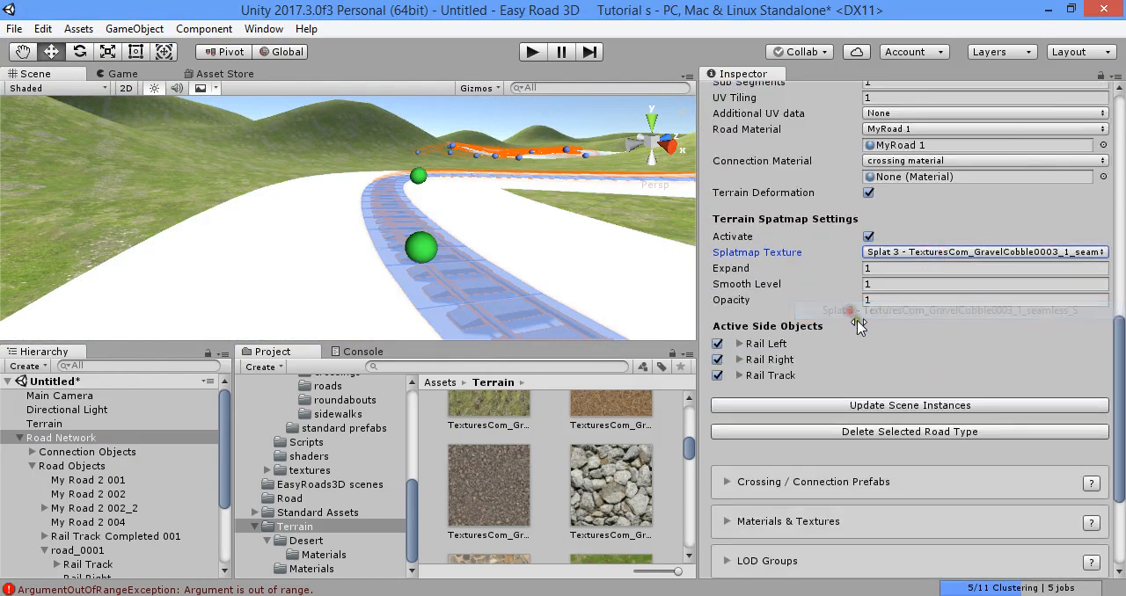
- Build the terrains with the gravel splatmap and view the finished track from ground level
{"action": "scroll", "coordinate": [871, 334], "scroll_direction": "down", "scroll_amount": 6}
{"action": "left_click", "coordinate": [887, 354]}
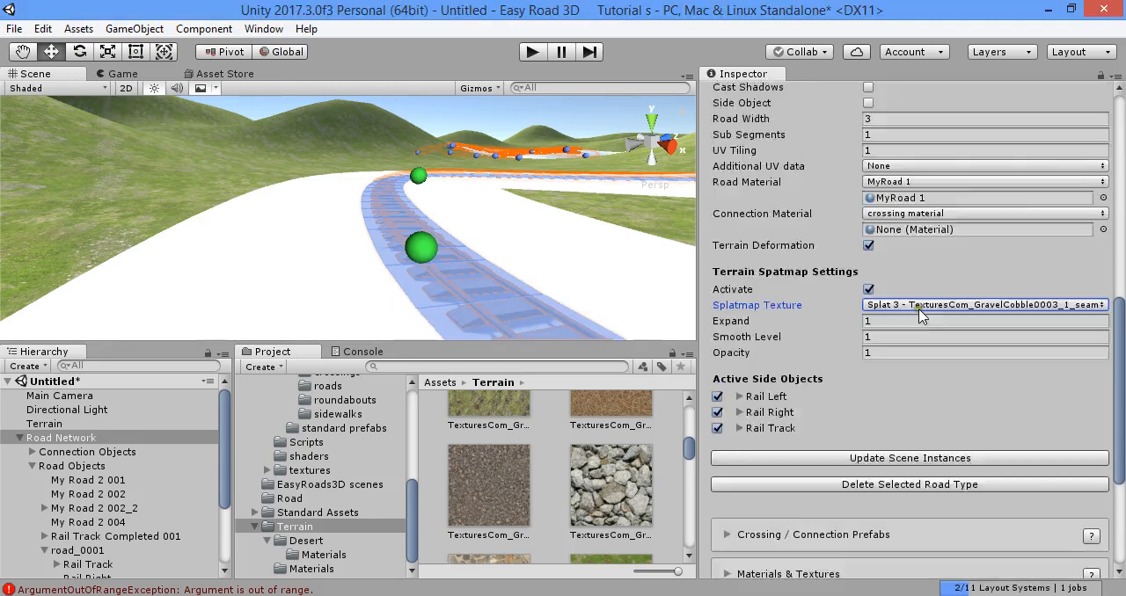
{"action": "left_click", "coordinate": [928, 180]}
{"action": "left_click", "coordinate": [941, 448]}
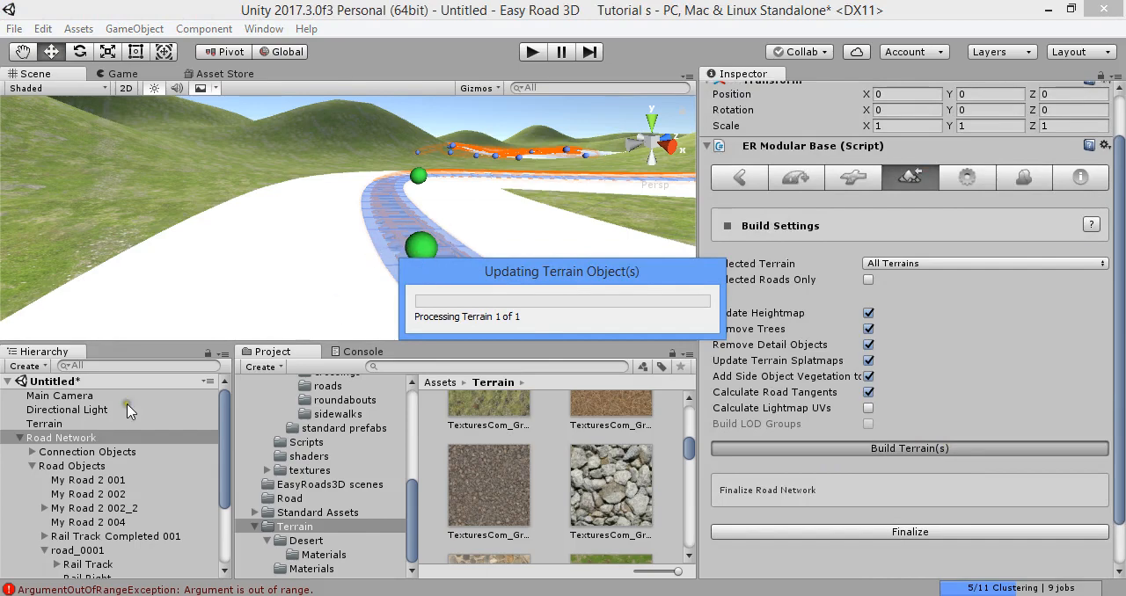
{"action": "left_click", "coordinate": [99, 424]}
{"action": "left_click_drag", "start_coordinate": [475, 277], "coordinate": [338, 276], "text": "alt"}
- Select Rail Track Road 001 and locate its mesh renderer material in the project
{"action": "left_click", "coordinate": [331, 303]}
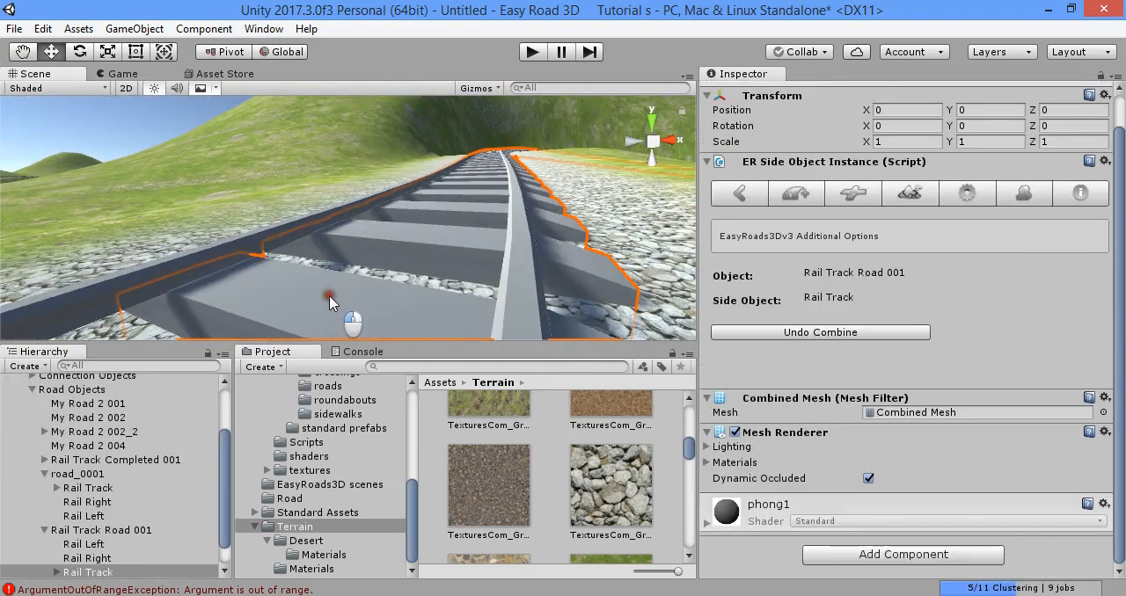
{"action": "left_click", "coordinate": [352, 324]}
{"action": "scroll", "coordinate": [887, 484], "scroll_direction": "down", "scroll_amount": 1}
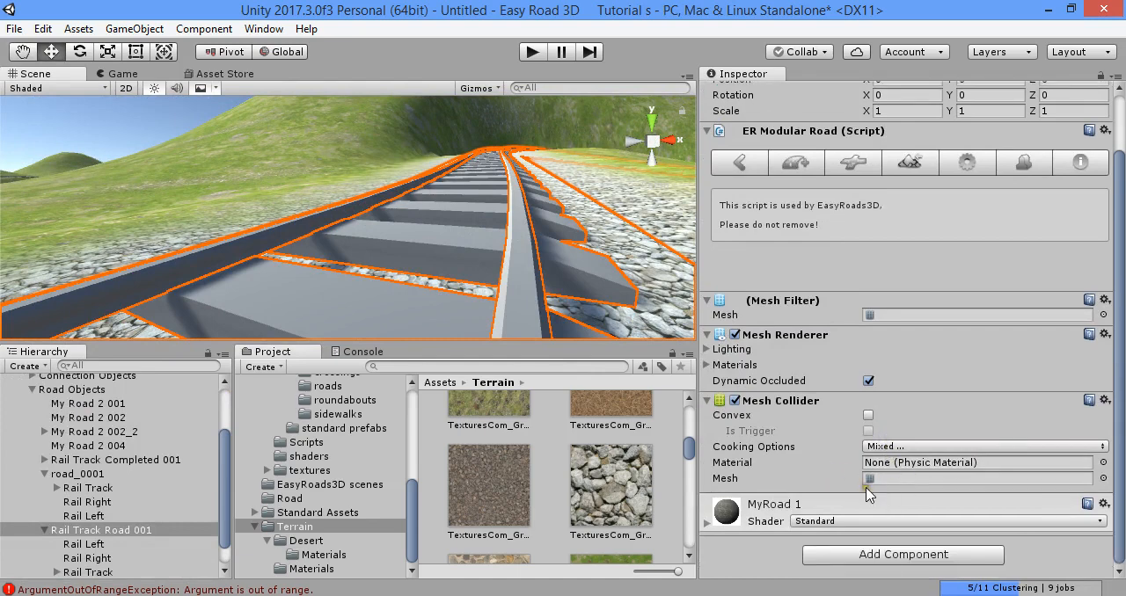
{"action": "left_click", "coordinate": [711, 365]}
{"action": "left_click", "coordinate": [871, 396]}
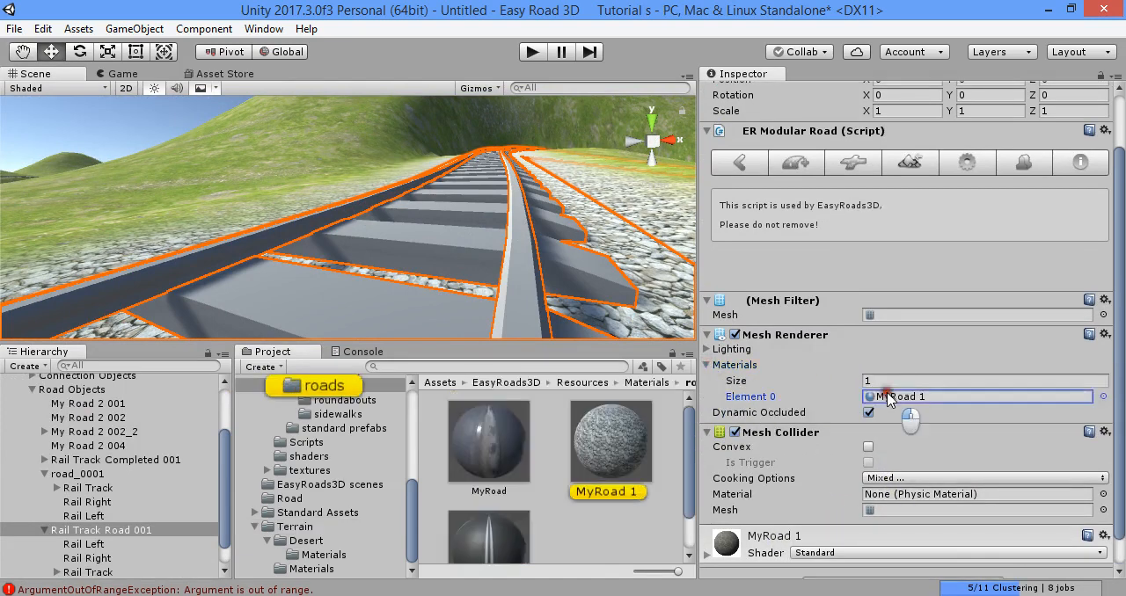
{"action": "left_click", "coordinate": [713, 365]}
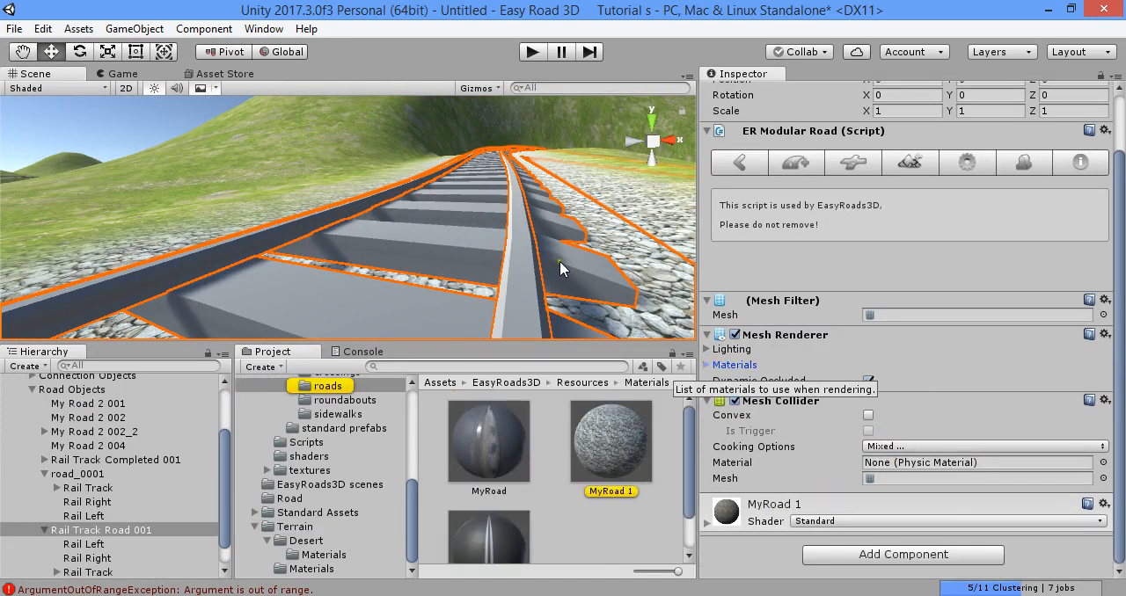
- Select the Rail Right side object on the track and check its mesh filter and components
{"action": "scroll", "coordinate": [559, 261], "scroll_direction": "up", "scroll_amount": 4}
{"action": "left_click", "coordinate": [460, 241]}
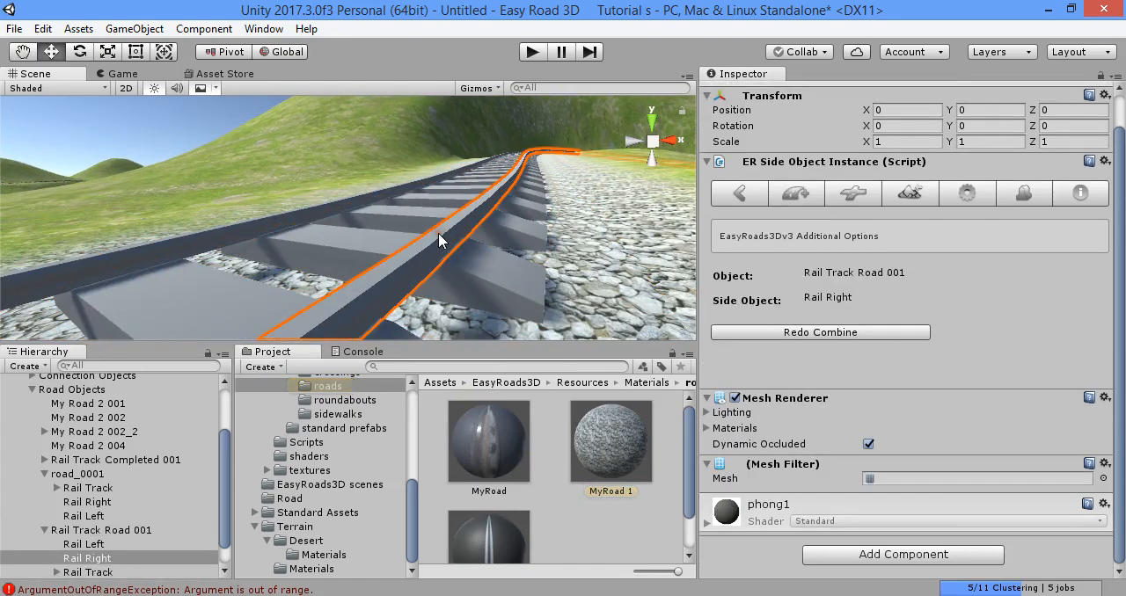
{"action": "left_click", "coordinate": [883, 478]}
{"action": "scroll", "coordinate": [813, 273], "scroll_direction": "up", "scroll_amount": 2}
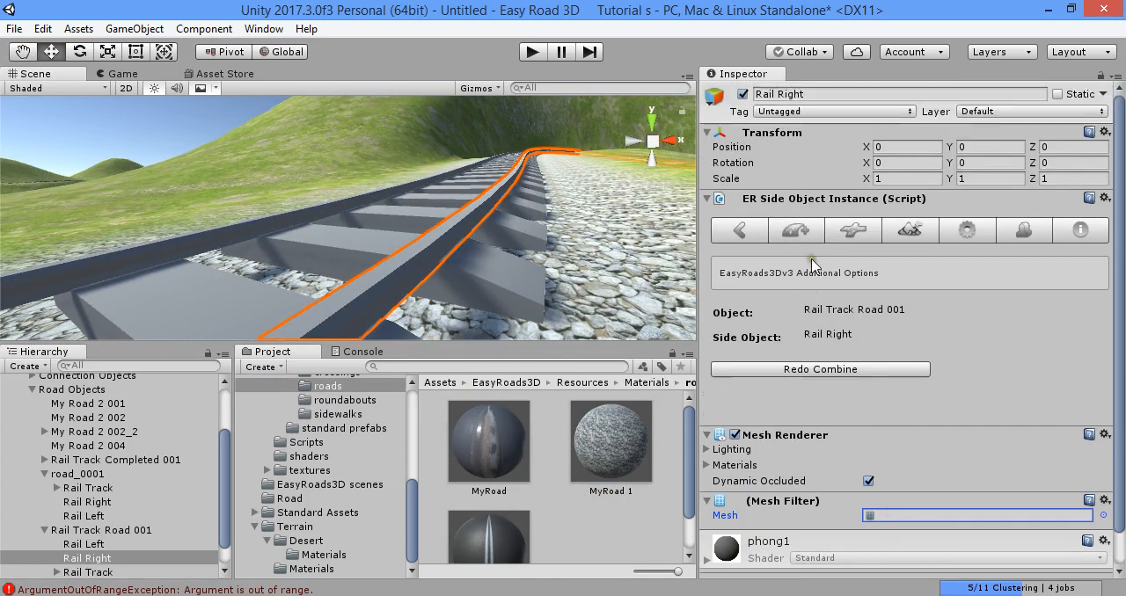
{"action": "scroll", "coordinate": [163, 519], "scroll_direction": "up", "scroll_amount": 3}
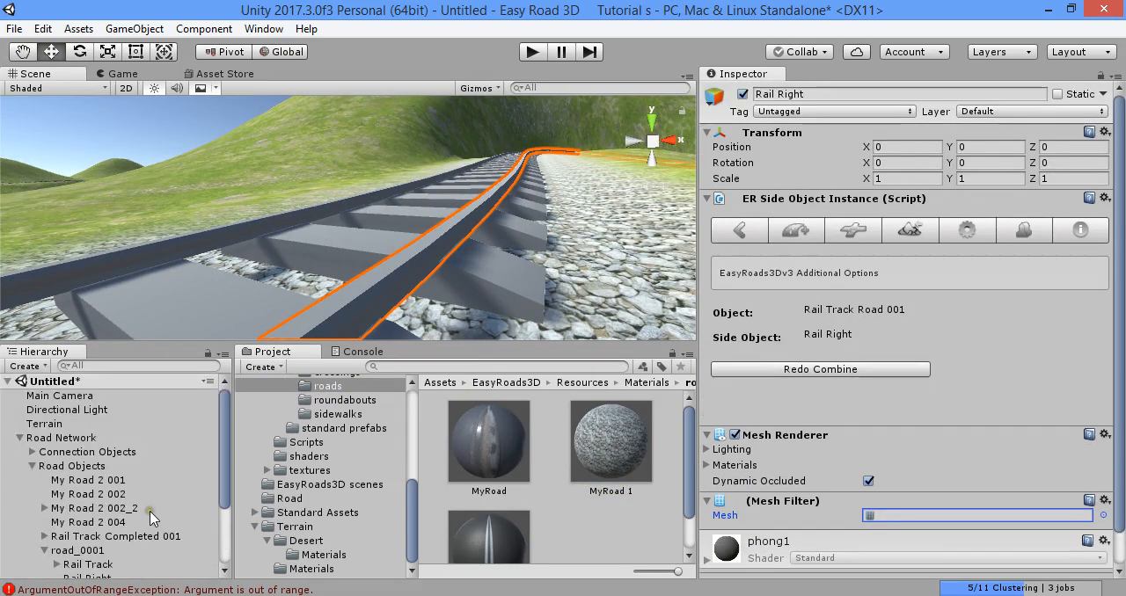
- Collapse the Road Network hierarchy and the project's asset folders, and open the Terrain folder
{"action": "left_click", "coordinate": [32, 466], "text": "alt"}
{"action": "left_click", "coordinate": [19, 438], "text": "alt"}
{"action": "scroll", "coordinate": [297, 395], "scroll_direction": "up", "scroll_amount": 5}
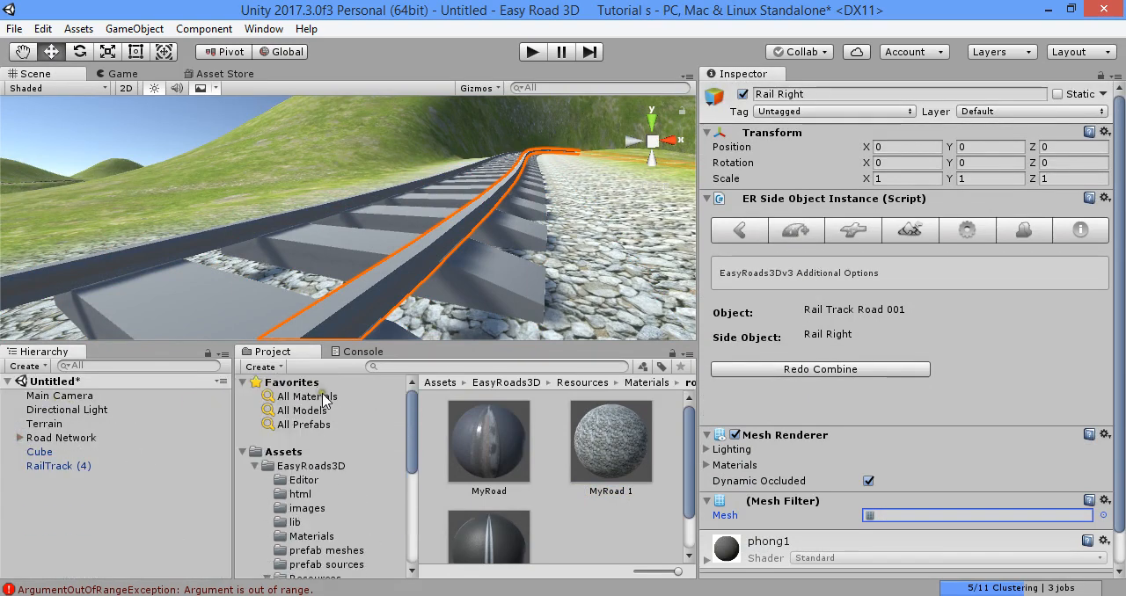
{"action": "left_click", "coordinate": [242, 451], "text": "alt"}
{"action": "left_click", "coordinate": [241, 451]}
{"action": "left_click", "coordinate": [299, 522]}
- Look through the import settings of the rail models in the Terrain folder and select Rail 1 and RailTrack together
{"action": "scroll", "coordinate": [492, 479], "scroll_direction": "down", "scroll_amount": 2}
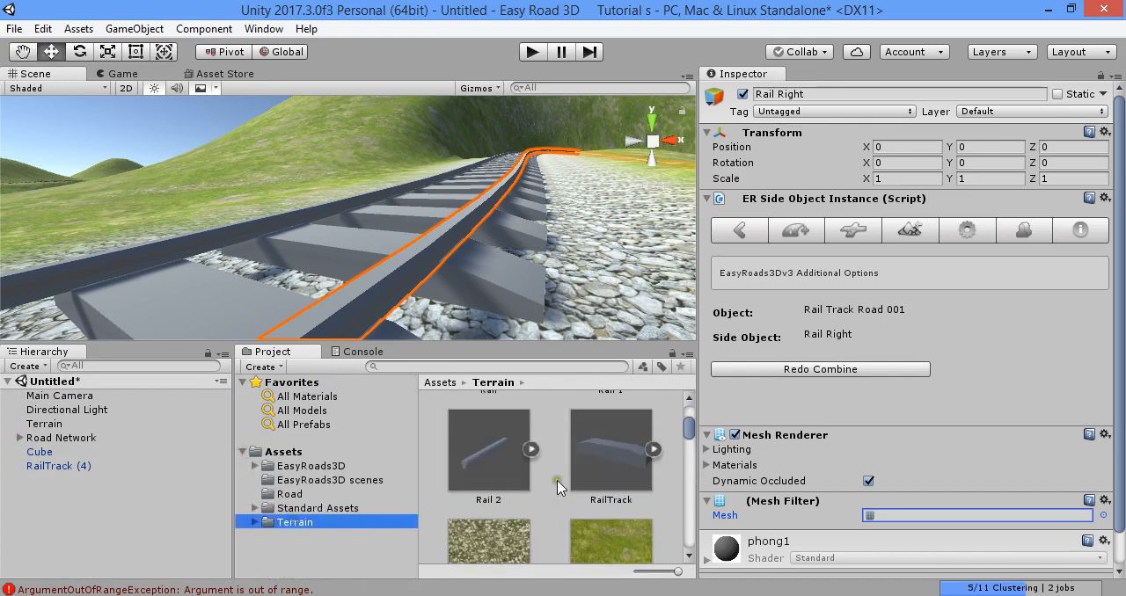
{"action": "scroll", "coordinate": [614, 490], "scroll_direction": "up", "scroll_amount": 1}
{"action": "left_click", "coordinate": [614, 490]}
{"action": "scroll", "coordinate": [571, 495], "scroll_direction": "up", "scroll_amount": 1}
{"action": "left_click", "coordinate": [489, 497]}
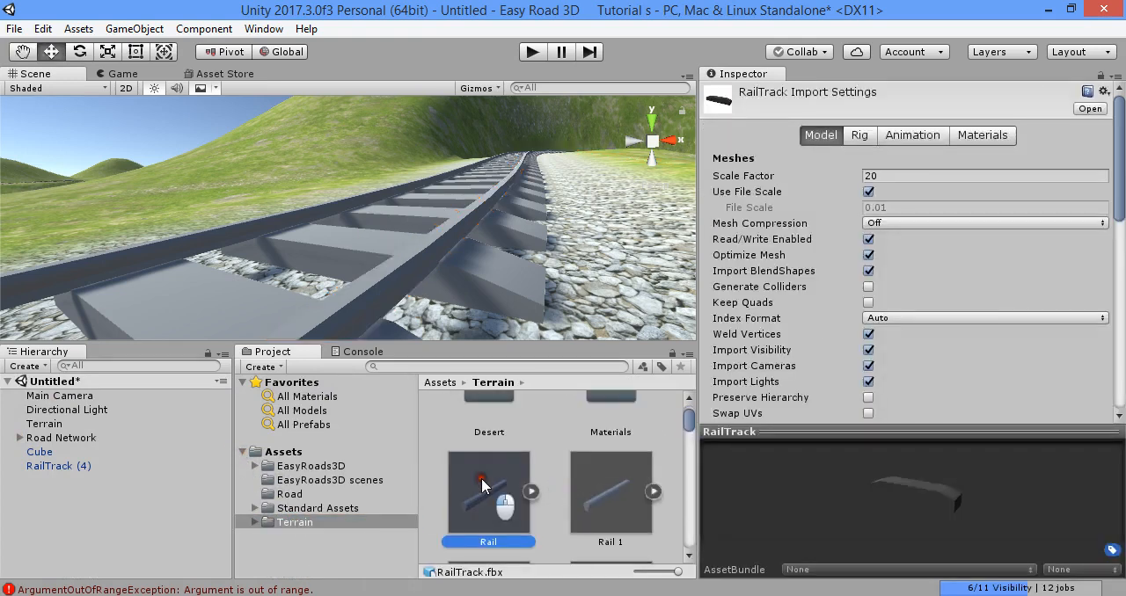
{"action": "scroll", "coordinate": [528, 493], "scroll_direction": "down", "scroll_amount": 2}
{"action": "left_click", "coordinate": [614, 445]}
{"action": "scroll", "coordinate": [567, 478], "scroll_direction": "down", "scroll_amount": 1}
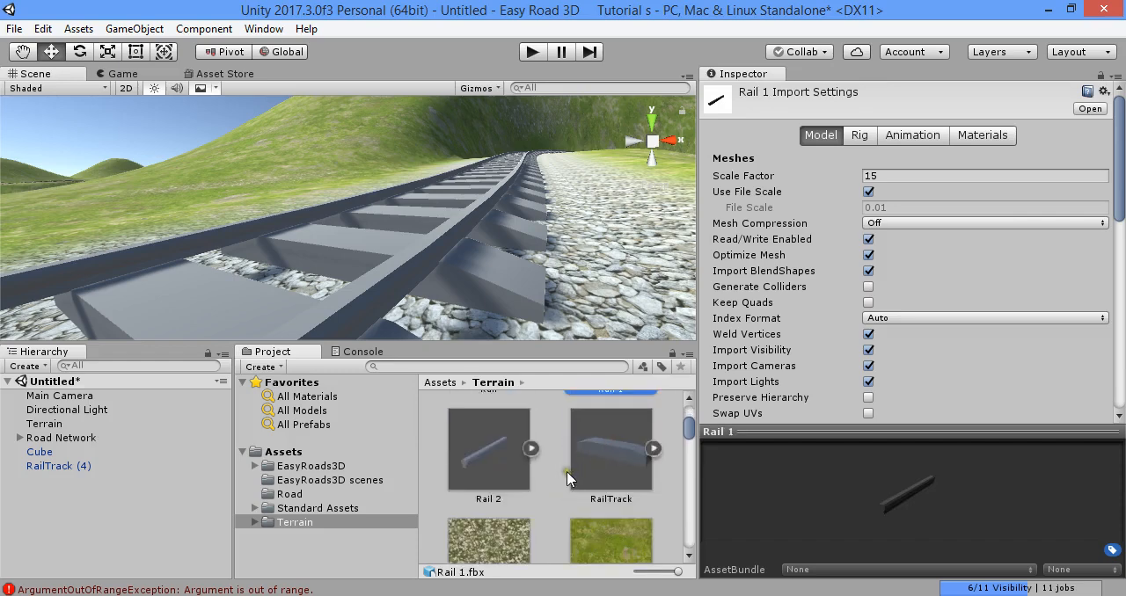
{"action": "scroll", "coordinate": [554, 486], "scroll_direction": "up", "scroll_amount": 1}
{"action": "scroll", "coordinate": [545, 471], "scroll_direction": "up", "scroll_amount": 2}
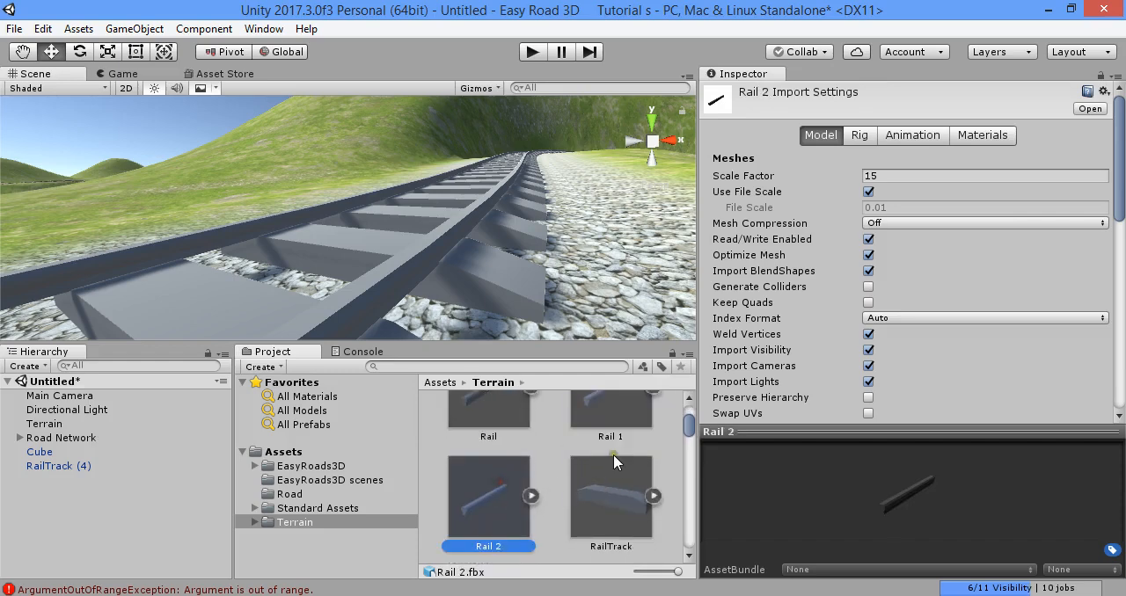
{"action": "scroll", "coordinate": [604, 445], "scroll_direction": "down", "scroll_amount": 2}
{"action": "left_click", "coordinate": [615, 456], "text": "ctrl"}
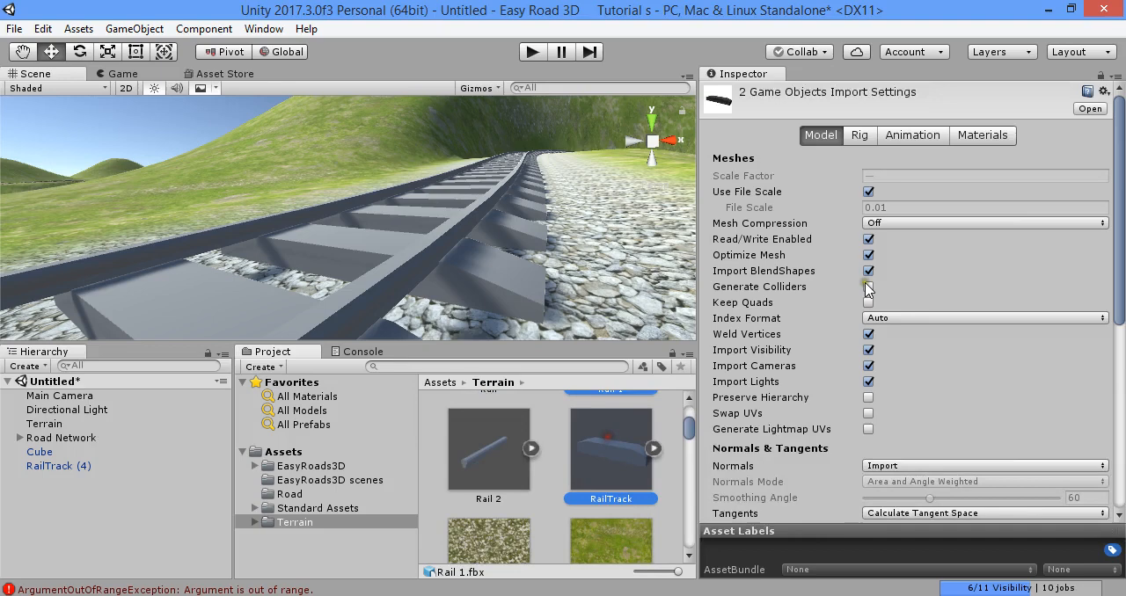
- Try to switch the selected models to Use External Materials (Legacy) and turn off their animation import
{"action": "left_click", "coordinate": [992, 136]}
{"action": "left_click", "coordinate": [903, 171]}
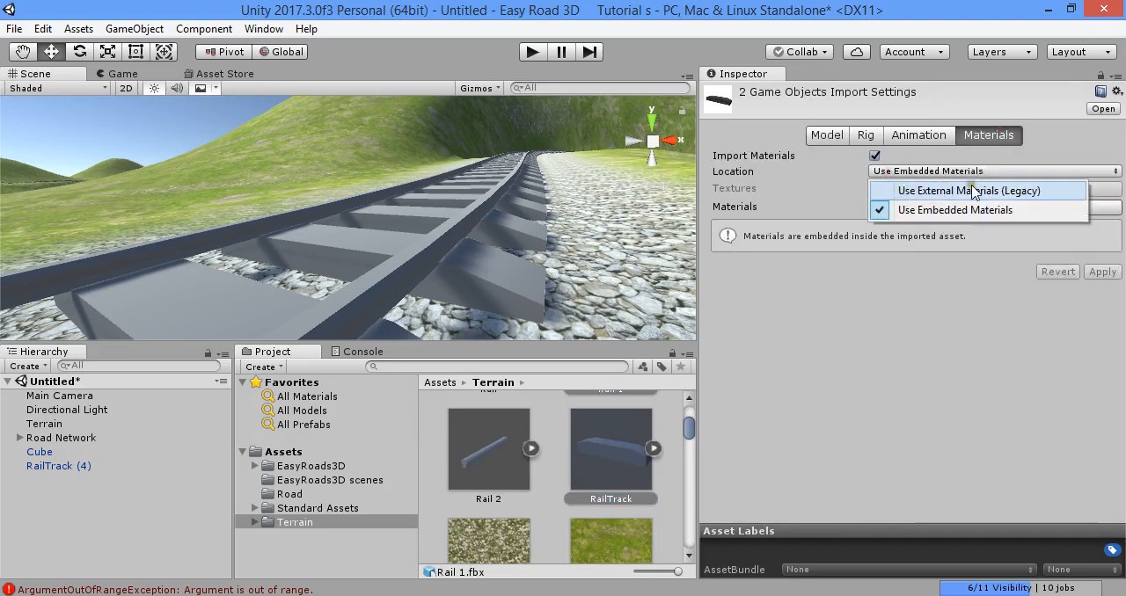
{"action": "left_click", "coordinate": [971, 190]}
{"action": "left_click", "coordinate": [915, 136]}
{"action": "left_click", "coordinate": [876, 156]}
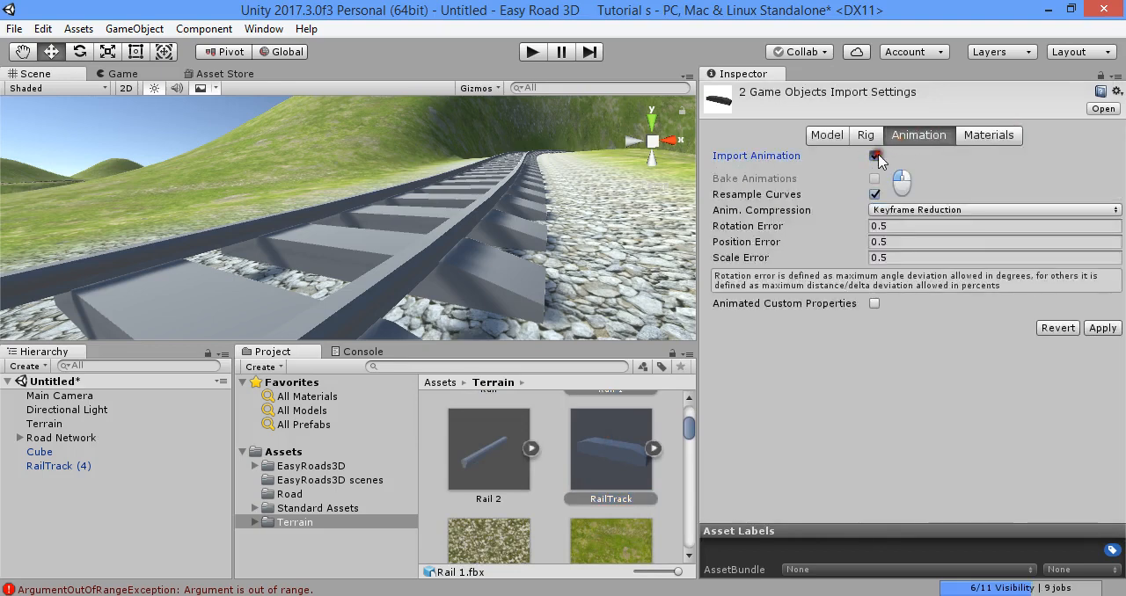
- Set the selected models' rig animation type to None and apply the import settings
{"action": "left_click", "coordinate": [865, 135]}
{"action": "left_click", "coordinate": [880, 155]}
{"action": "left_click", "coordinate": [889, 170]}
{"action": "left_click", "coordinate": [1069, 180]}
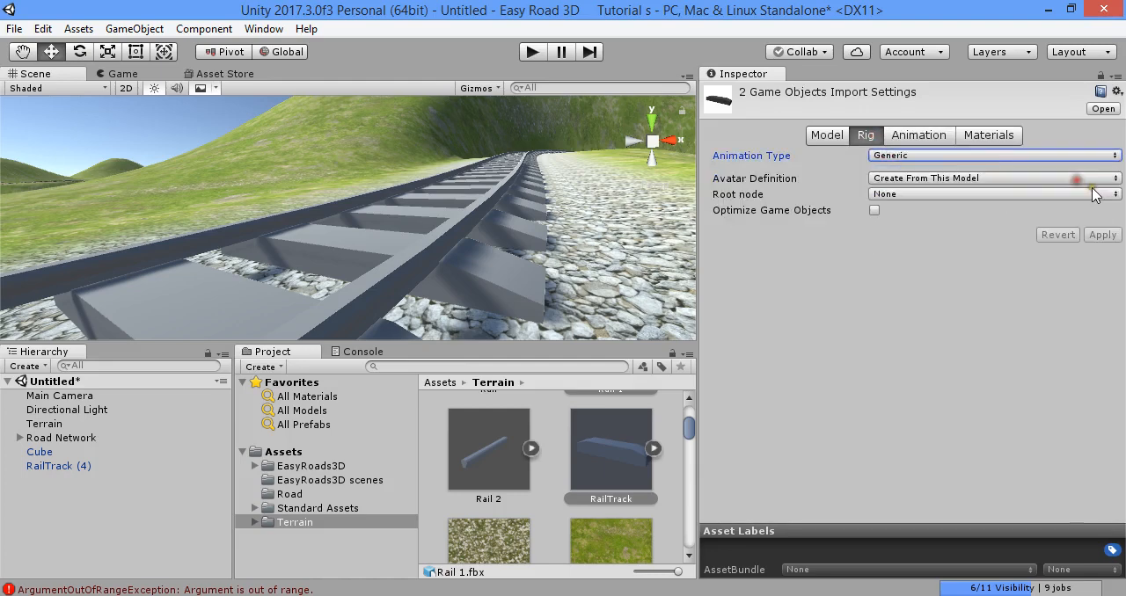
{"action": "left_click", "coordinate": [933, 156]}
{"action": "left_click", "coordinate": [909, 171]}
{"action": "left_click", "coordinate": [1102, 186]}
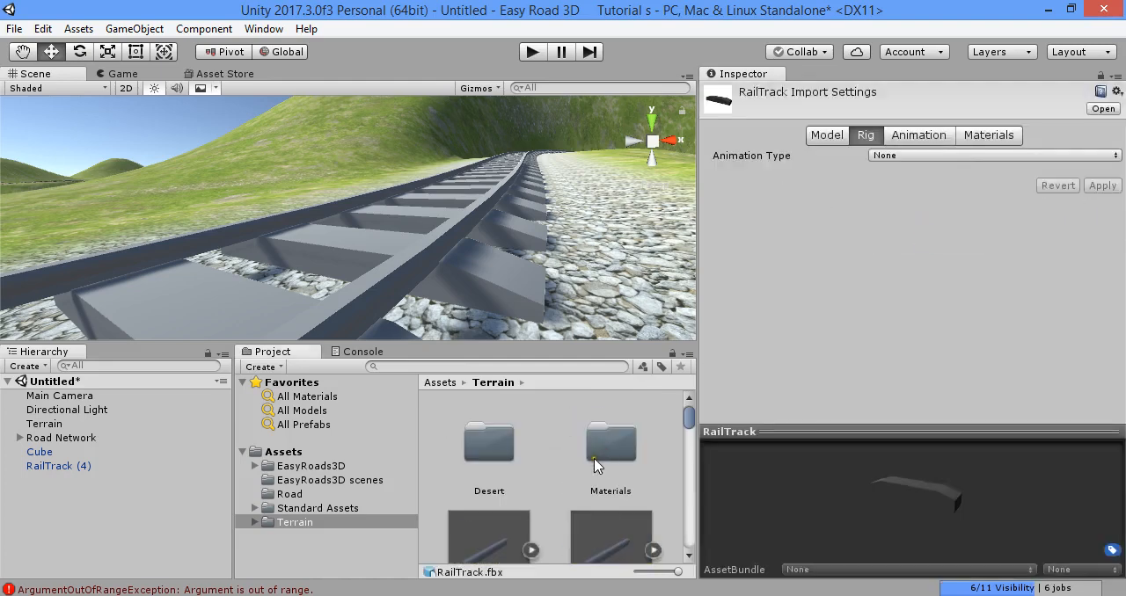
- Open the Materials folder inside Terrain and look through the two materials stored there
{"action": "left_click", "coordinate": [588, 450]}
{"action": "double_click", "coordinate": [587, 450]}
{"action": "left_click", "coordinate": [436, 446]}
{"action": "left_click", "coordinate": [576, 446]}
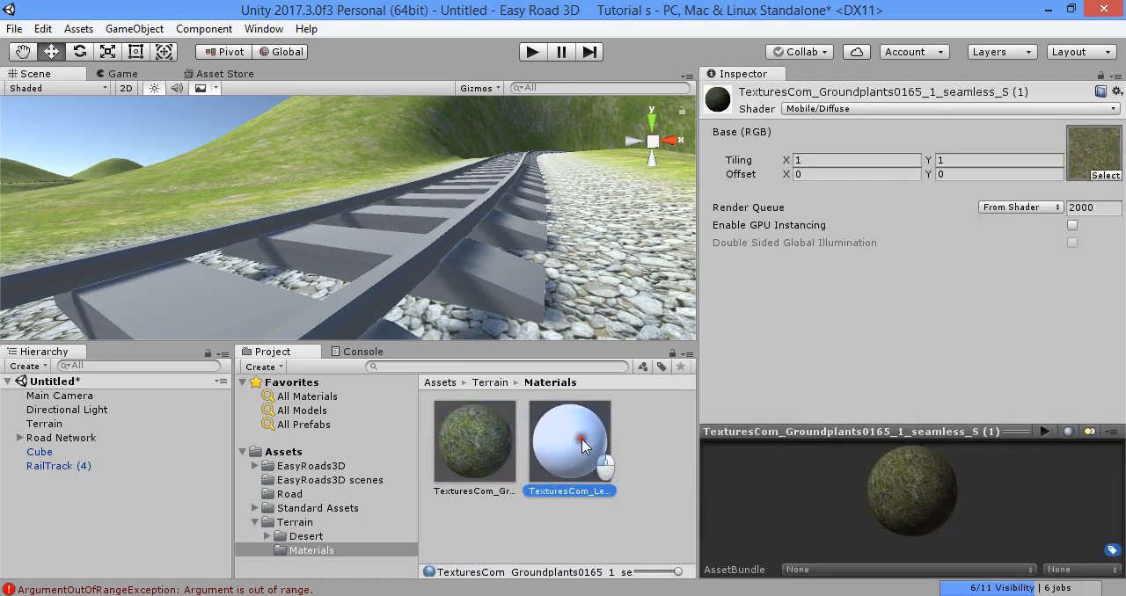
- Select the Rail Track side object under Rail Track Road 001 in the scene and examine its phong1 material settings
{"action": "left_click", "coordinate": [415, 275]}
{"action": "left_click", "coordinate": [434, 259]}
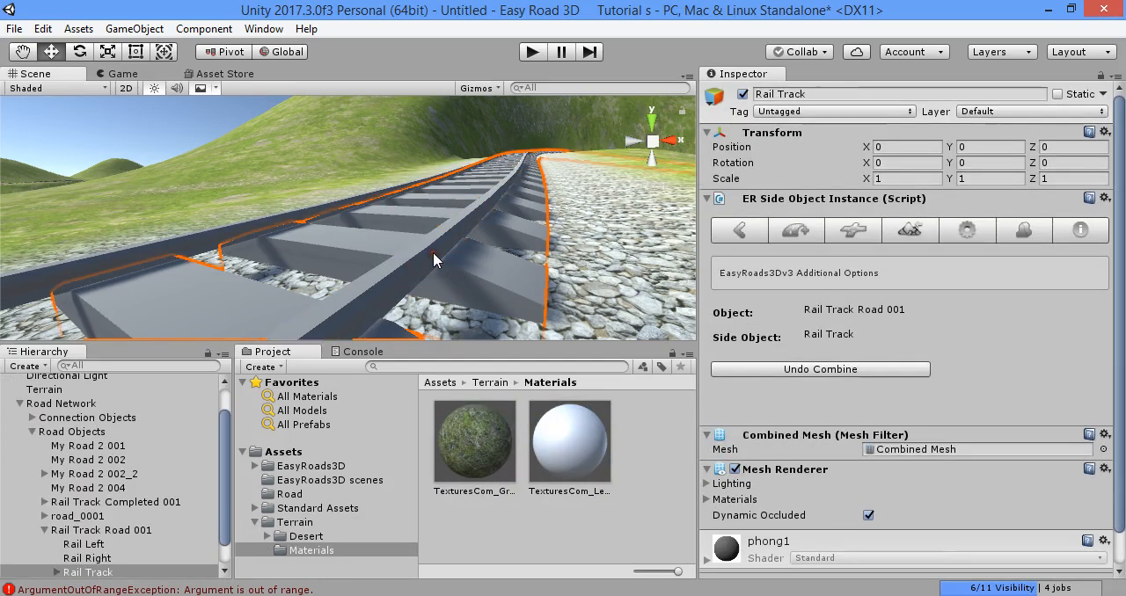
{"action": "left_click", "coordinate": [767, 543]}
{"action": "scroll", "coordinate": [770, 550], "scroll_direction": "down", "scroll_amount": 3}
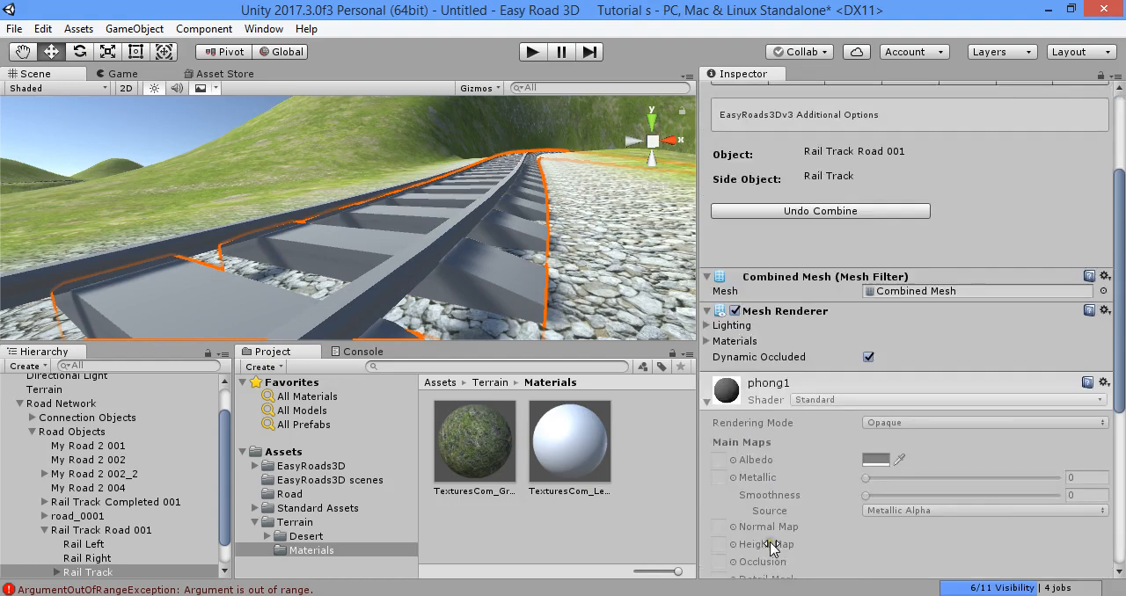
- Return the Road Network to edit mode, restoring the terrain, and rebuild all terrains with the existing build settings
{"action": "left_click", "coordinate": [152, 402]}
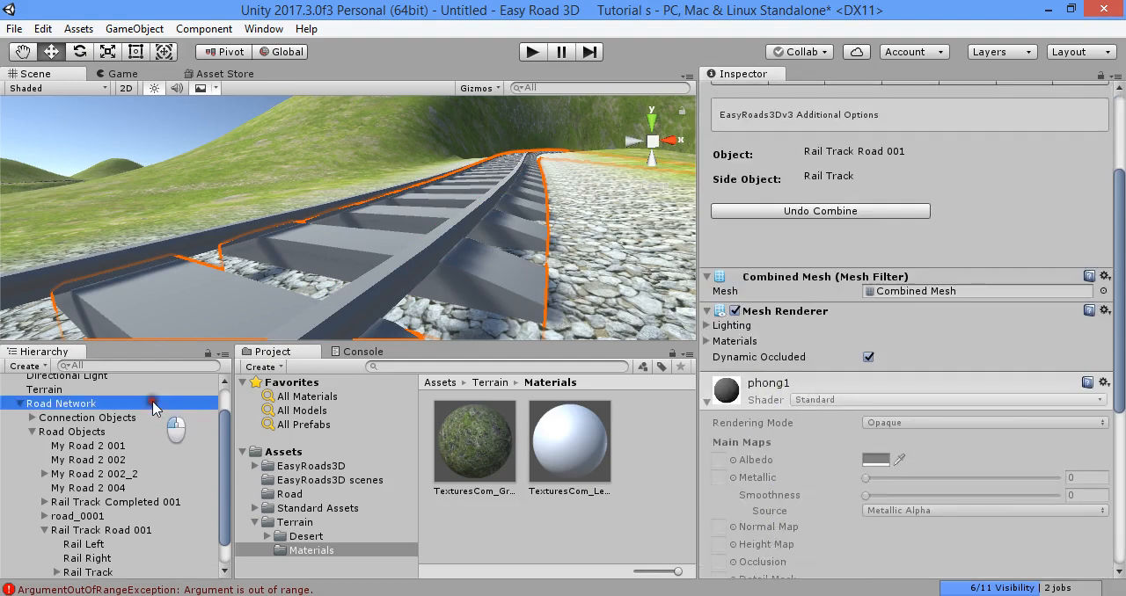
{"action": "scroll", "coordinate": [934, 278], "scroll_direction": "up", "scroll_amount": 3}
{"action": "left_click", "coordinate": [924, 339]}
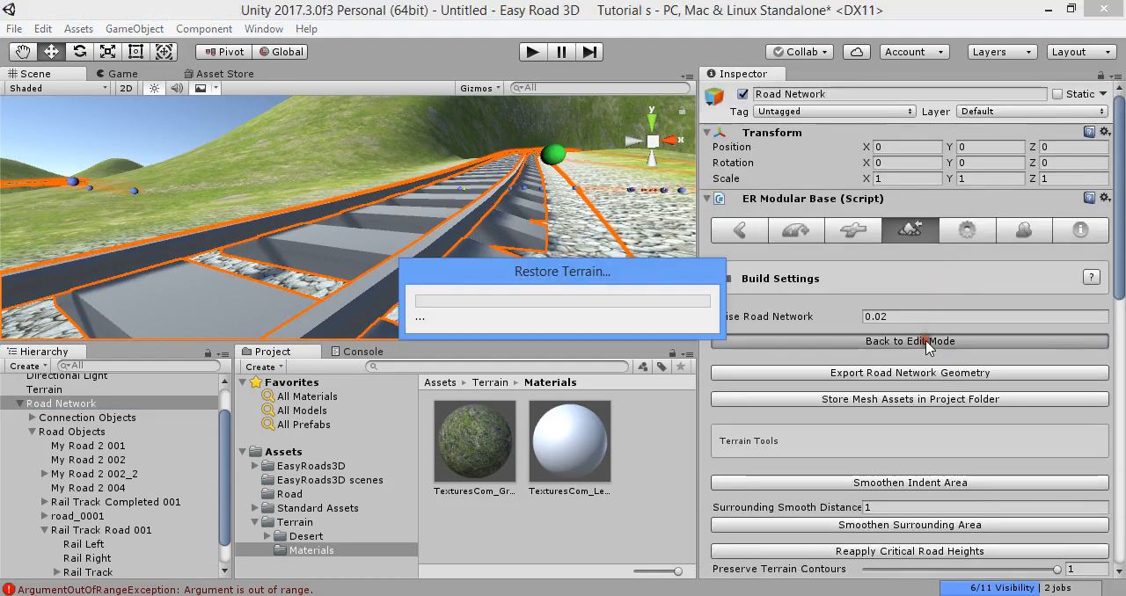
{"action": "left_click", "coordinate": [915, 502]}
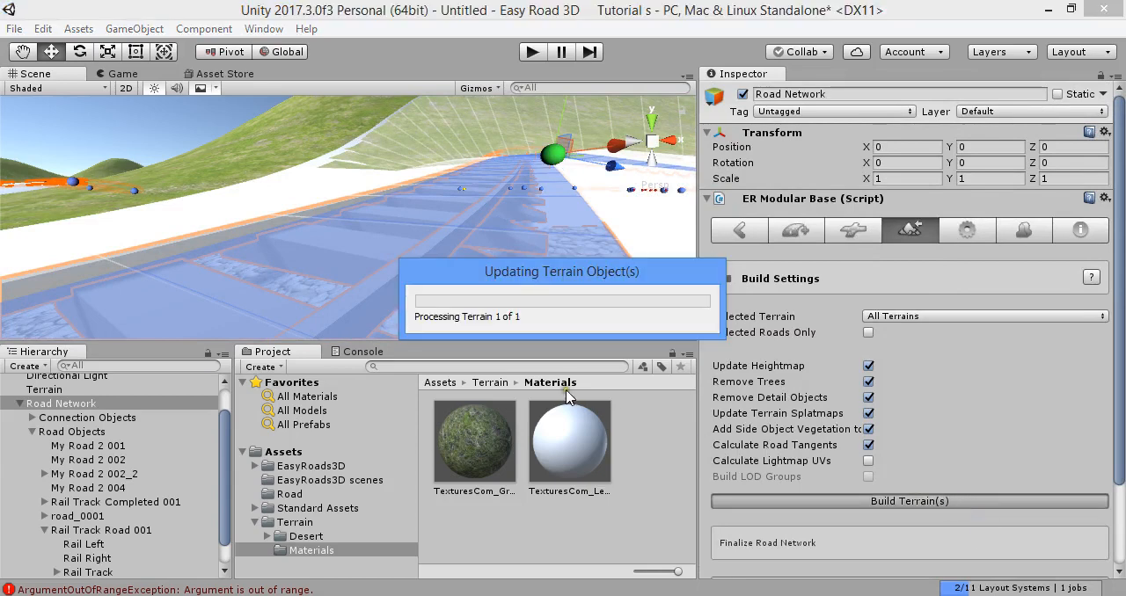
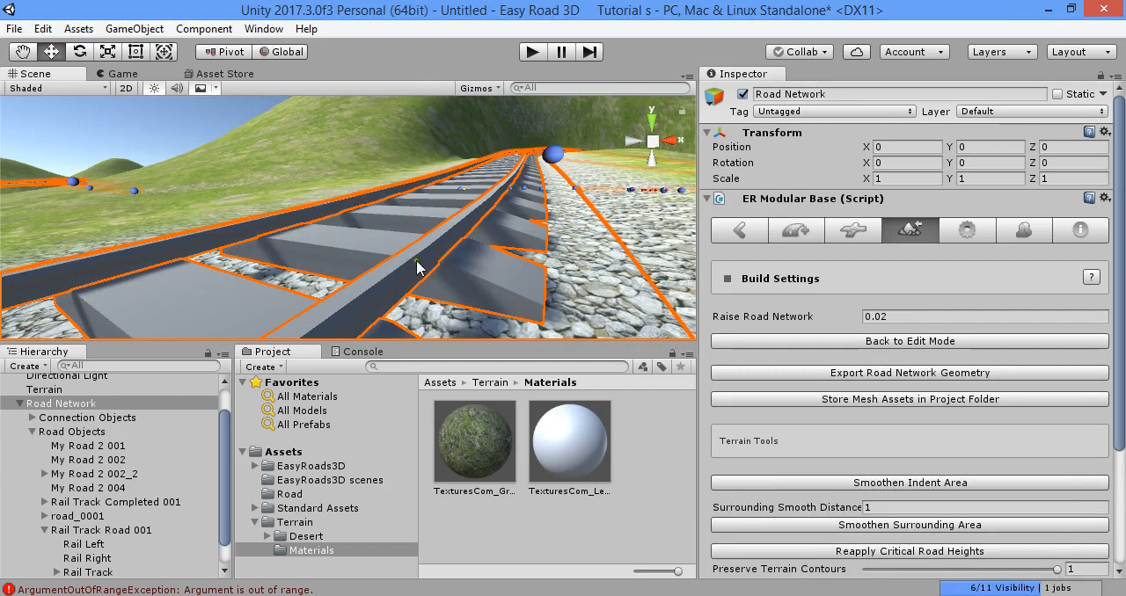
- Select the Rail Right side object of Rail Track Road 001 and examine its assigned material and shader settings
{"action": "left_click", "coordinate": [108, 390]}
{"action": "left_click", "coordinate": [408, 304]}
{"action": "left_click", "coordinate": [410, 297]}
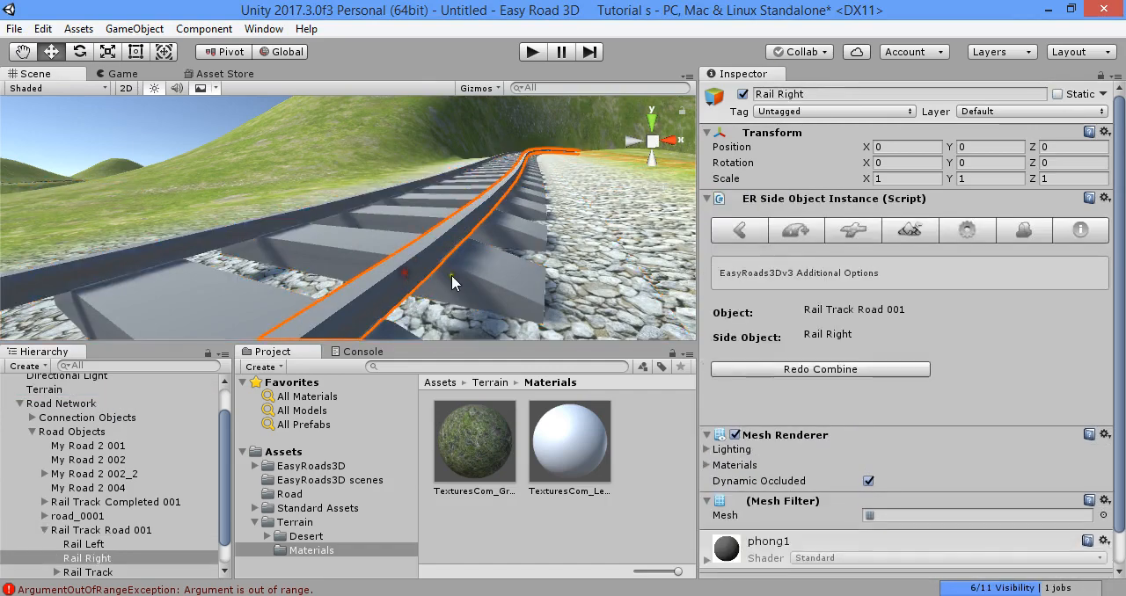
{"action": "left_click", "coordinate": [778, 516]}
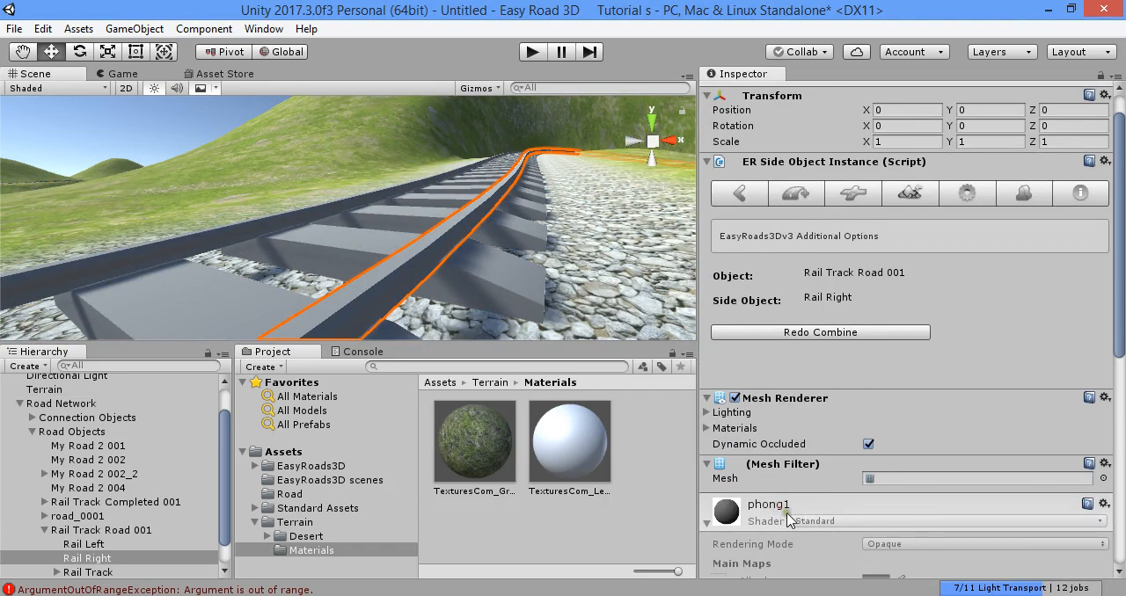
{"action": "scroll", "coordinate": [789, 520], "scroll_direction": "down", "scroll_amount": 3}
{"action": "left_click", "coordinate": [708, 270]}
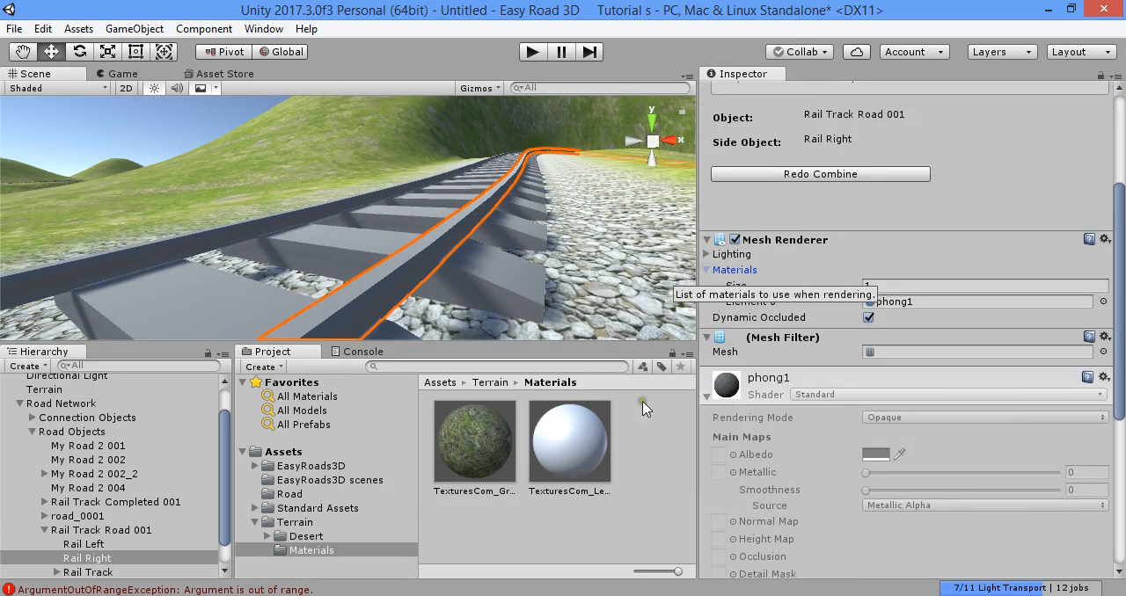
- Set the material location of the Rail 1 model in the Terrain folder to Use External Materials (Legacy) and apply it
{"action": "left_click", "coordinate": [295, 522]}
{"action": "scroll", "coordinate": [549, 505], "scroll_direction": "down", "scroll_amount": 1}
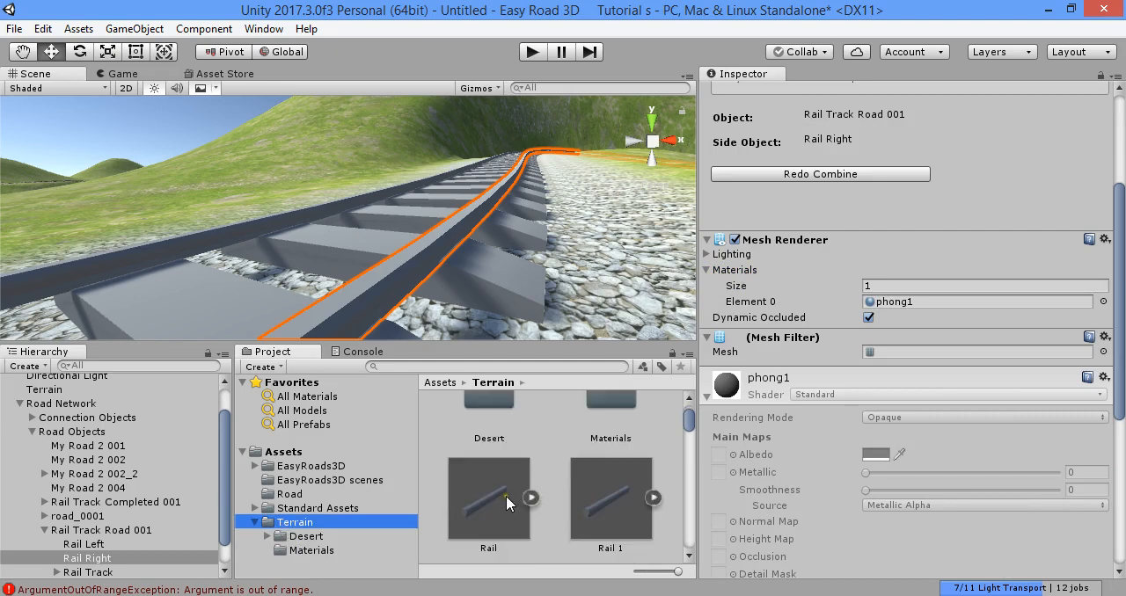
{"action": "left_click", "coordinate": [506, 496]}
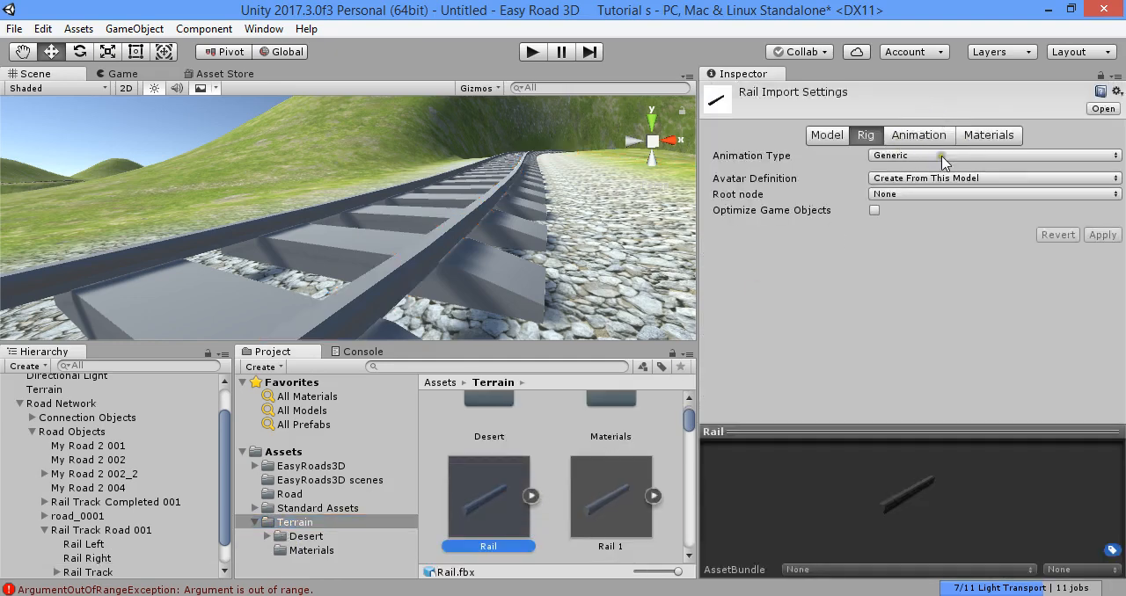
{"action": "left_click", "coordinate": [604, 488]}
{"action": "left_click", "coordinate": [947, 136]}
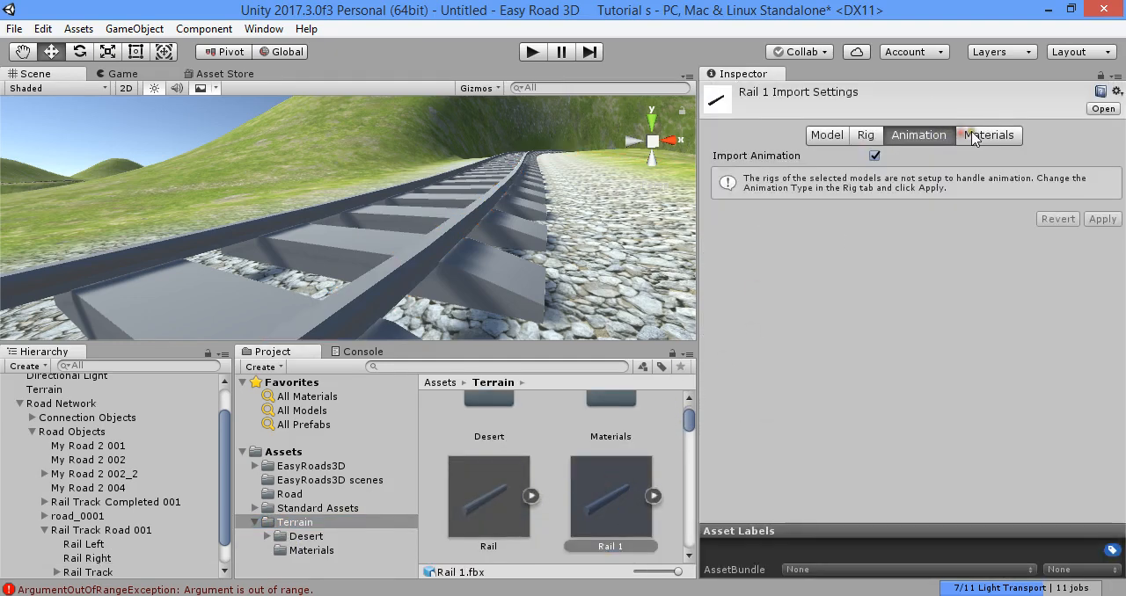
{"action": "left_click", "coordinate": [987, 137]}
{"action": "left_click", "coordinate": [920, 173]}
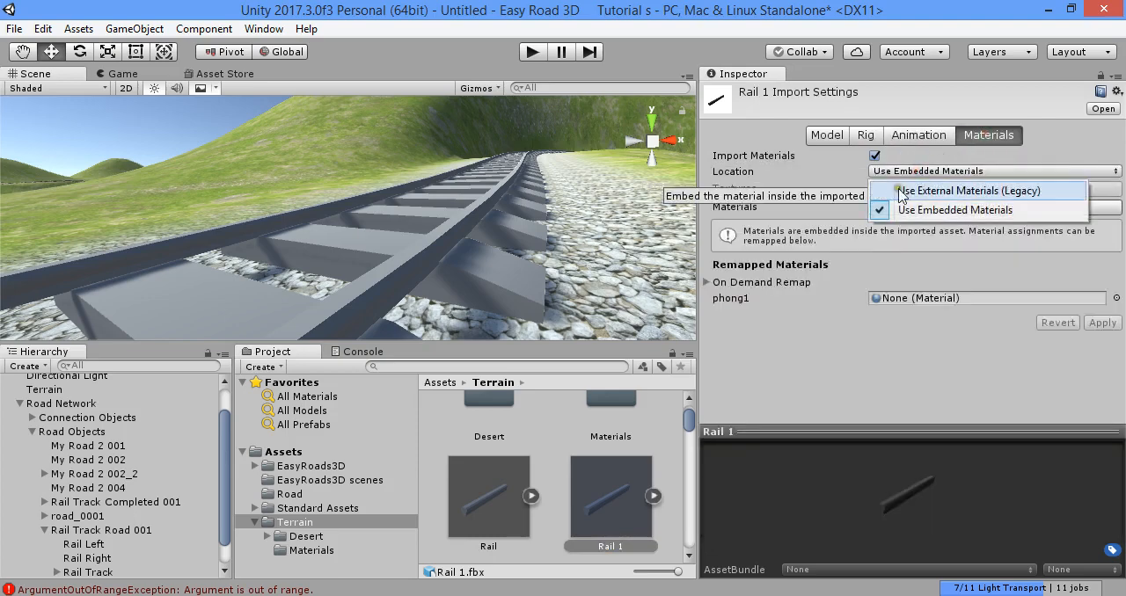
{"action": "left_click", "coordinate": [976, 185]}
{"action": "left_click", "coordinate": [1100, 288]}
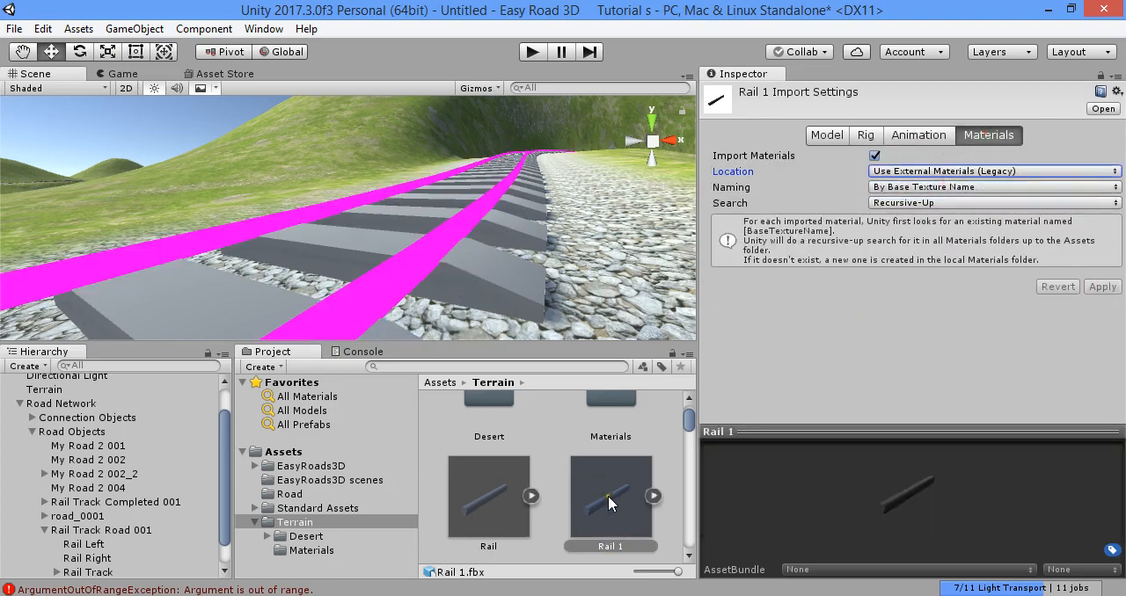
- Set the RailTrack model's material location to Use External Materials (Legacy) and apply the import settings
{"action": "scroll", "coordinate": [608, 485], "scroll_direction": "down", "scroll_amount": 2}
{"action": "left_click", "coordinate": [505, 492]}
{"action": "scroll", "coordinate": [660, 479], "scroll_direction": "down", "scroll_amount": 2}
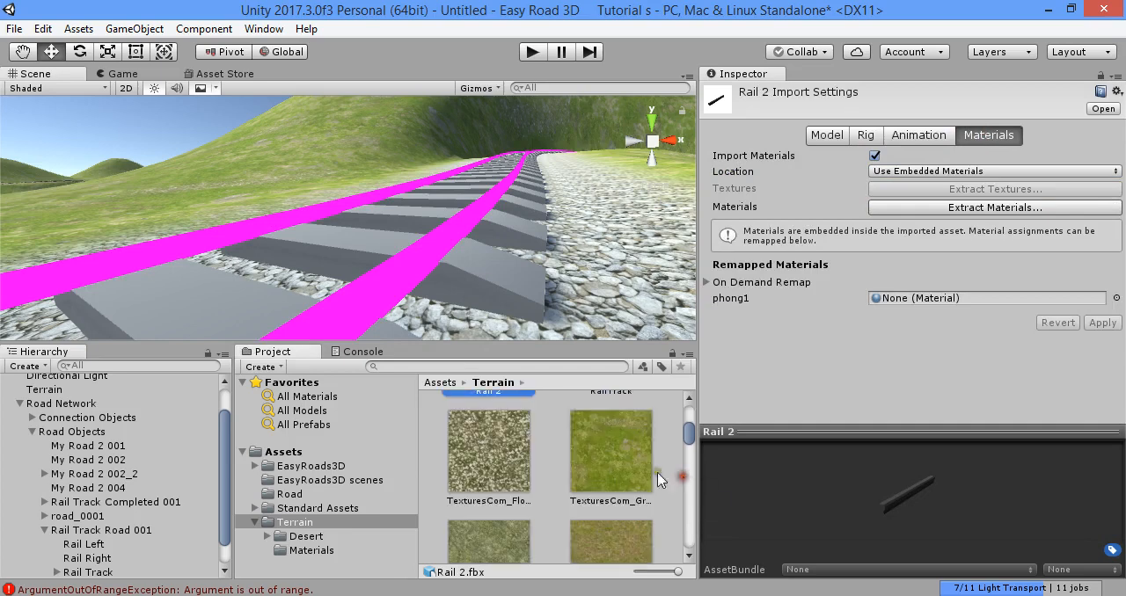
{"action": "scroll", "coordinate": [660, 480], "scroll_direction": "down", "scroll_amount": 1}
{"action": "scroll", "coordinate": [616, 486], "scroll_direction": "up", "scroll_amount": 3}
{"action": "left_click", "coordinate": [613, 475]}
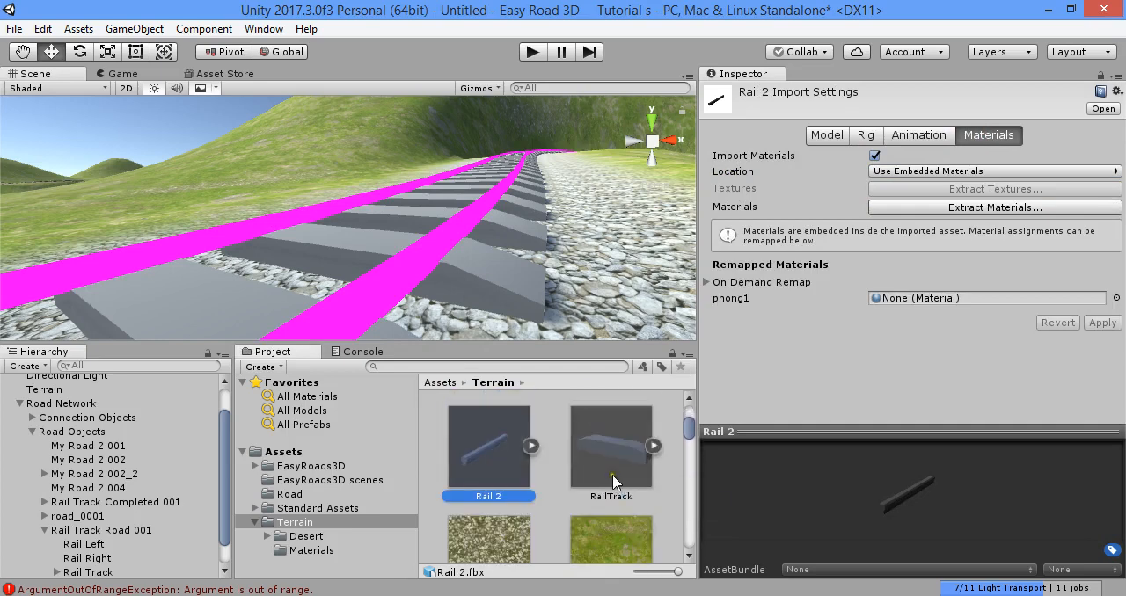
{"action": "left_click", "coordinate": [911, 170]}
{"action": "left_click", "coordinate": [941, 183]}
{"action": "left_click", "coordinate": [1102, 287]}
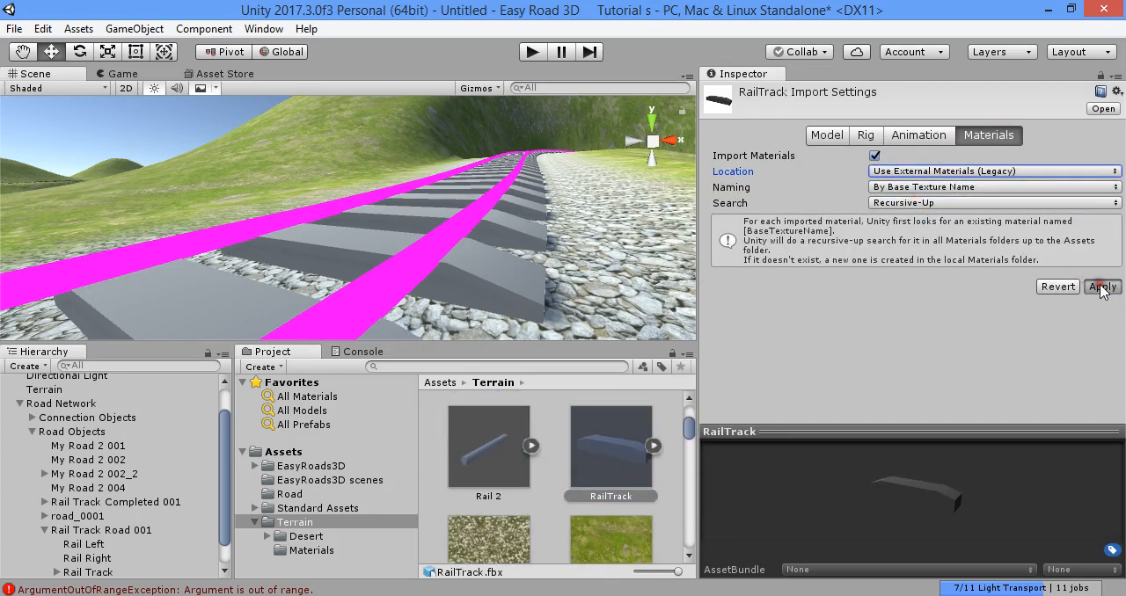
- Return the Road Network to edit mode, rebuild the terrains once, and go back to edit mode again
{"action": "left_click", "coordinate": [556, 474]}
{"action": "left_click", "coordinate": [459, 281]}
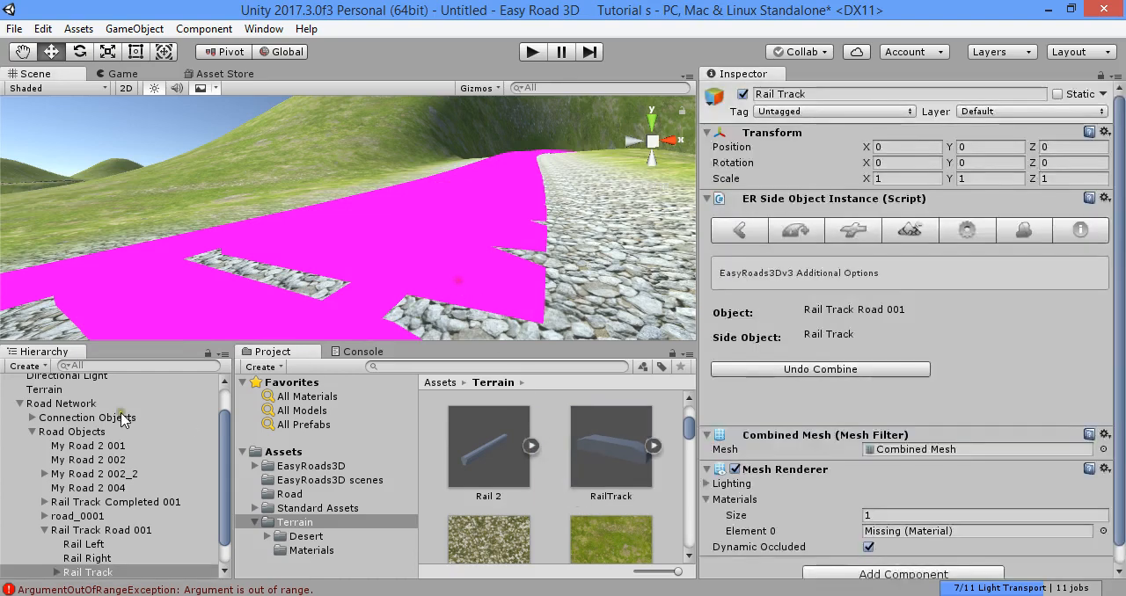
{"action": "left_click", "coordinate": [70, 404]}
{"action": "left_click", "coordinate": [948, 347]}
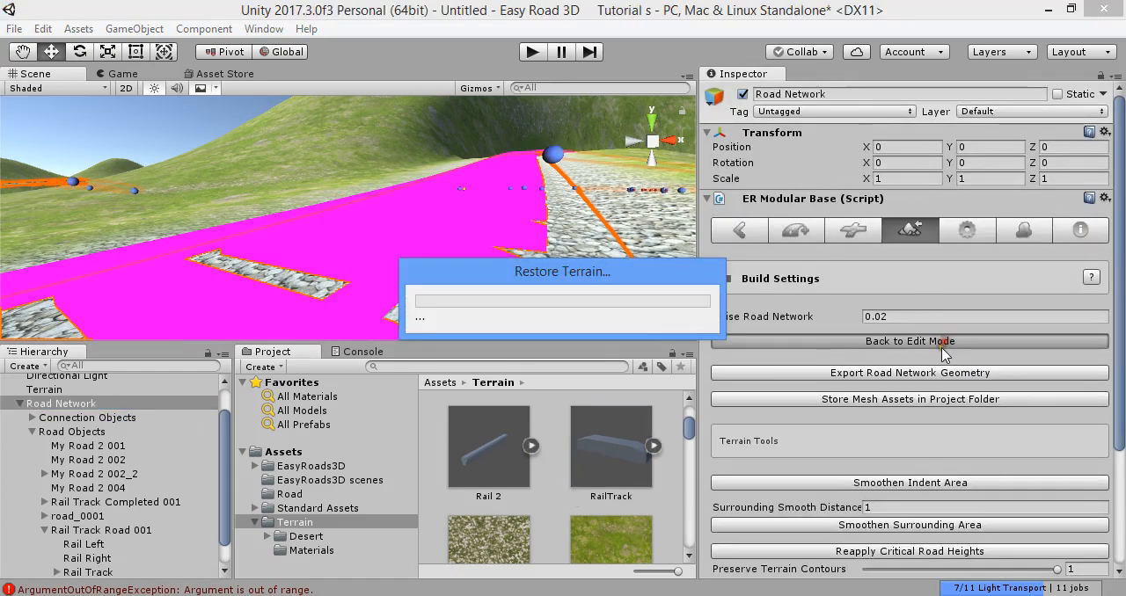
{"action": "left_click", "coordinate": [931, 502]}
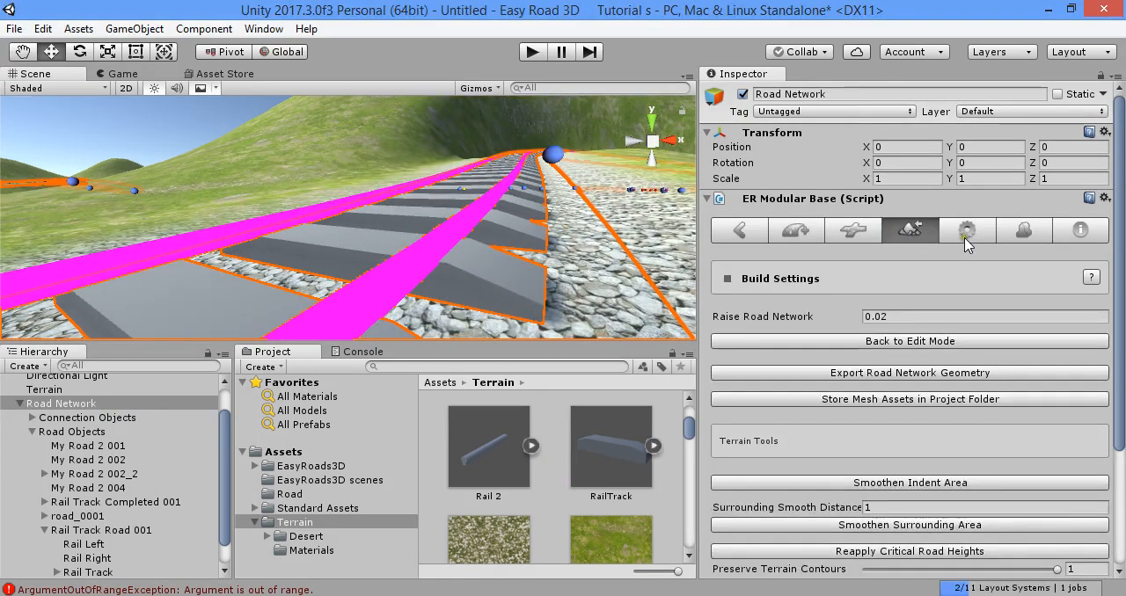
{"action": "left_click", "coordinate": [926, 342]}
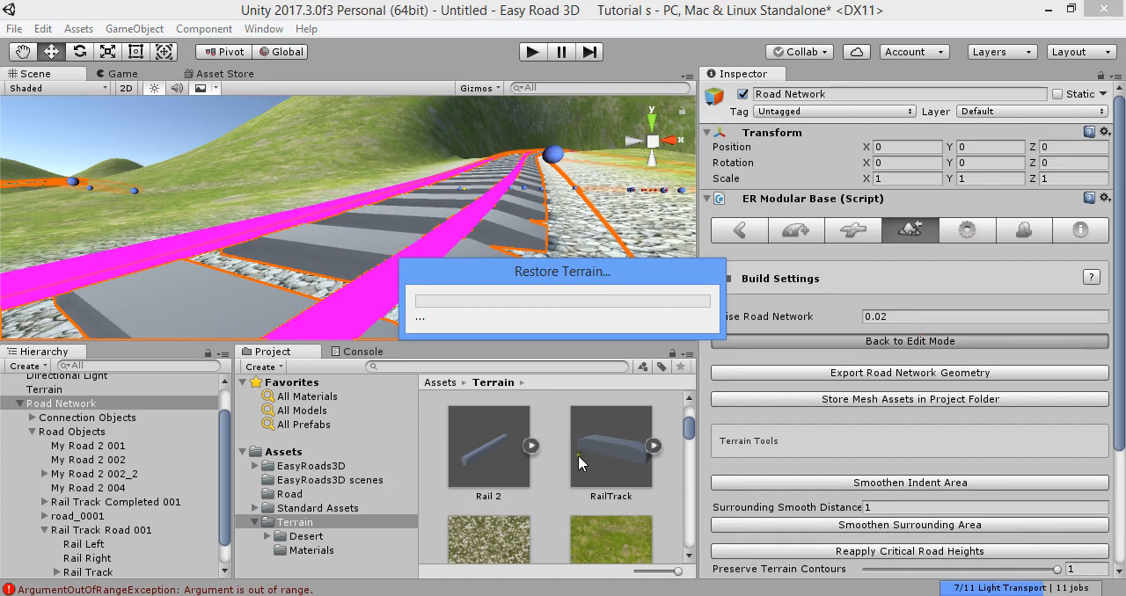
- Set the Rail 2 model's material location to Use External Materials (Legacy) and apply the import settings
{"action": "left_click", "coordinate": [311, 551]}
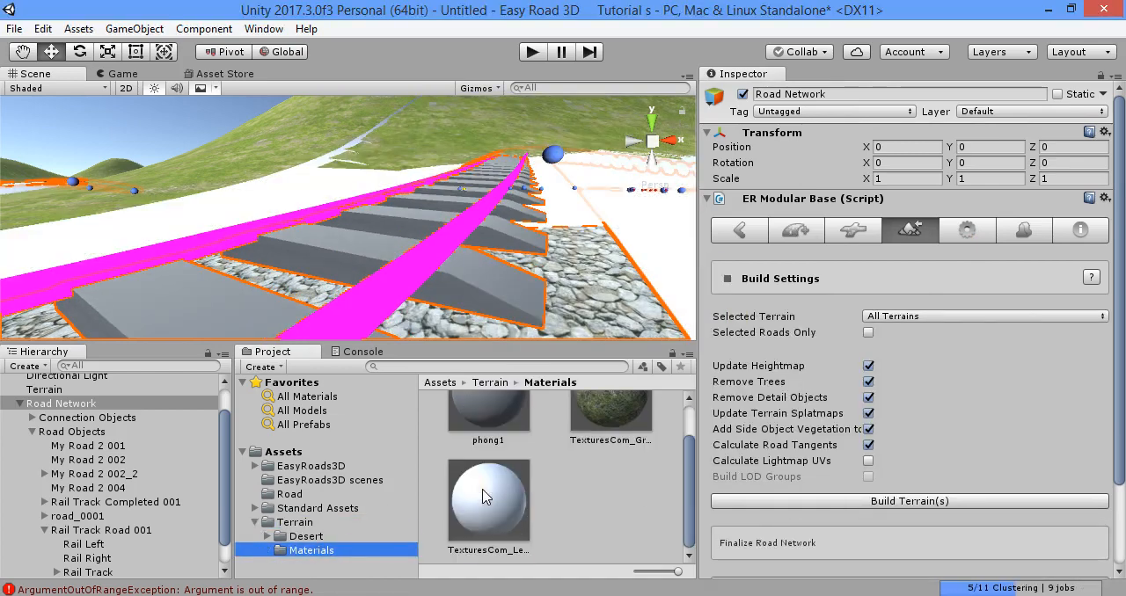
{"action": "left_click", "coordinate": [297, 523]}
{"action": "left_click", "coordinate": [604, 502]}
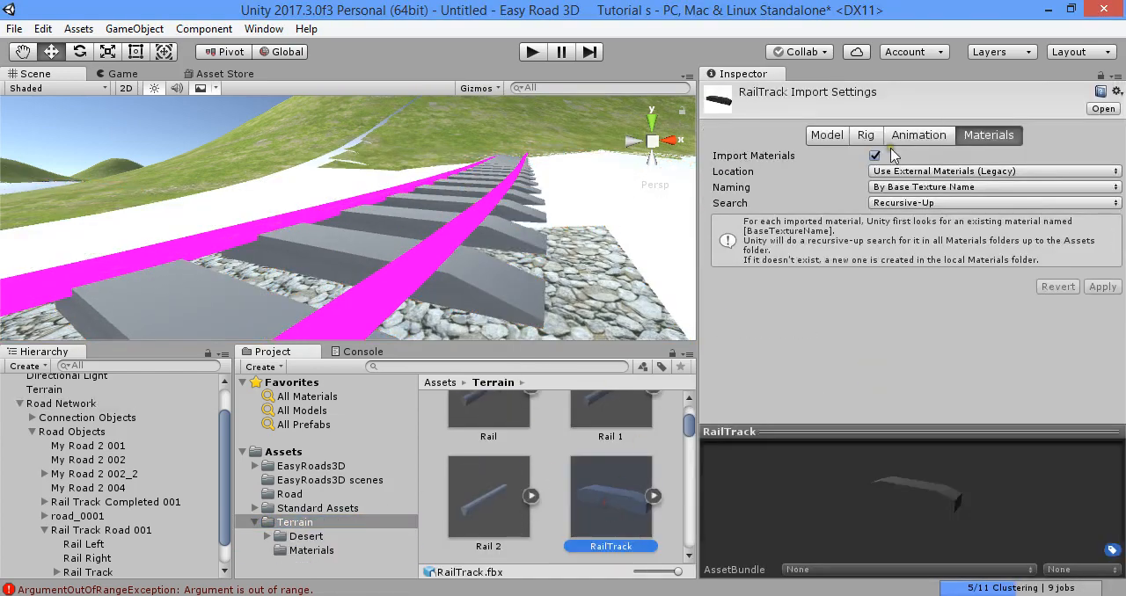
{"action": "scroll", "coordinate": [587, 462], "scroll_direction": "up", "scroll_amount": 1}
{"action": "left_click", "coordinate": [596, 452]}
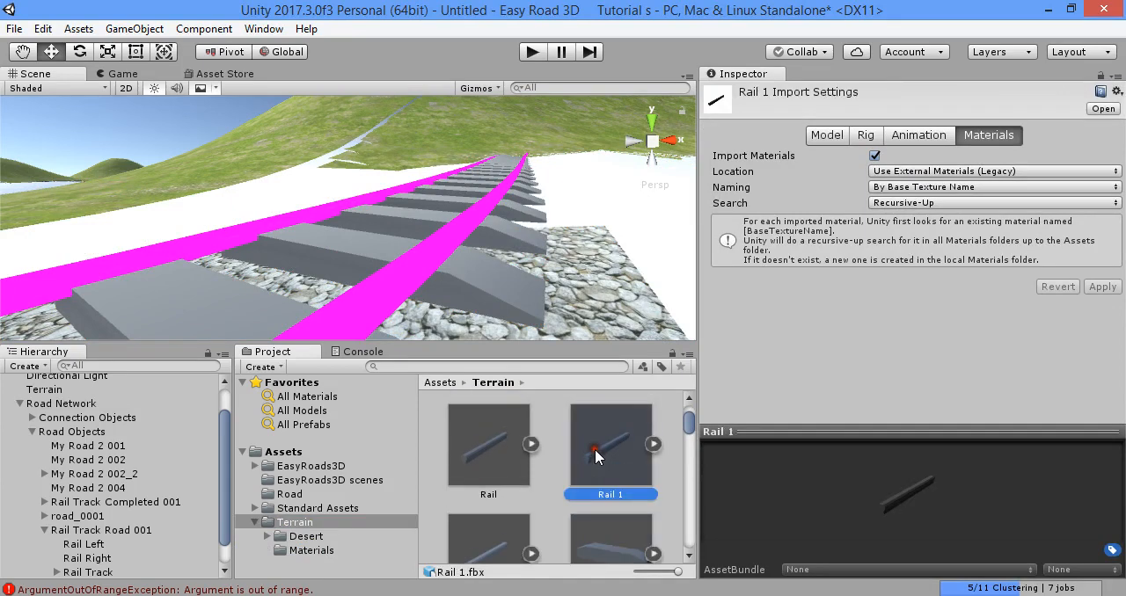
{"action": "scroll", "coordinate": [572, 470], "scroll_direction": "down", "scroll_amount": 1}
{"action": "left_click", "coordinate": [500, 485]}
{"action": "left_click", "coordinate": [997, 172]}
{"action": "left_click", "coordinate": [968, 186]}
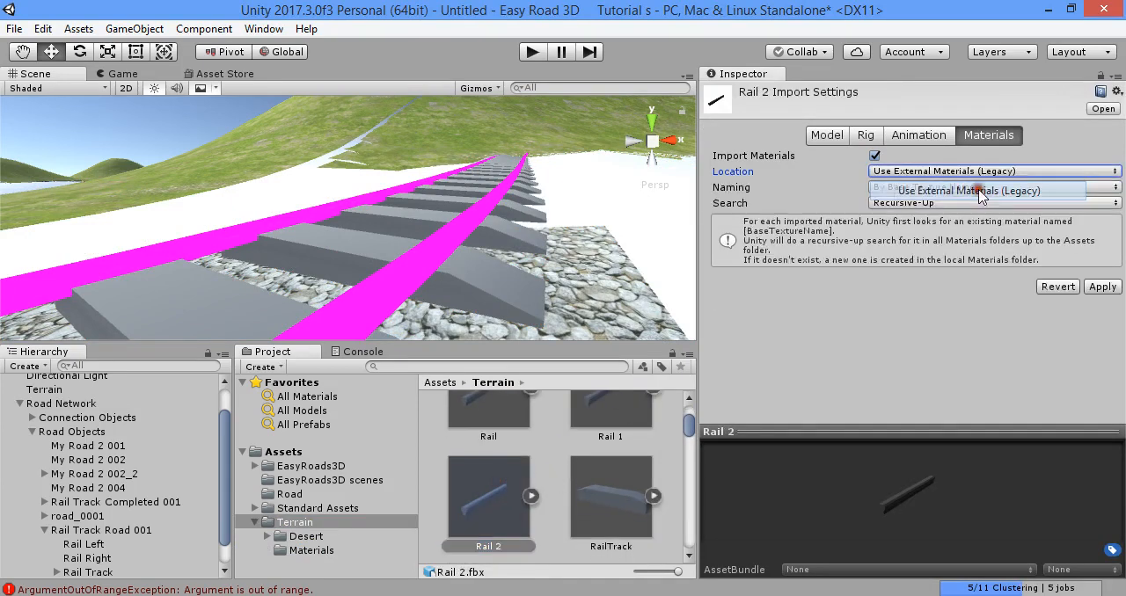
{"action": "left_click", "coordinate": [1102, 287]}
- Check the Rail model's material import settings, then examine the phong1 material in Terrain's Materials folder
{"action": "scroll", "coordinate": [485, 422], "scroll_direction": "up", "scroll_amount": 1}
{"action": "left_click", "coordinate": [485, 422]}
{"action": "scroll", "coordinate": [538, 419], "scroll_direction": "up", "scroll_amount": 1}
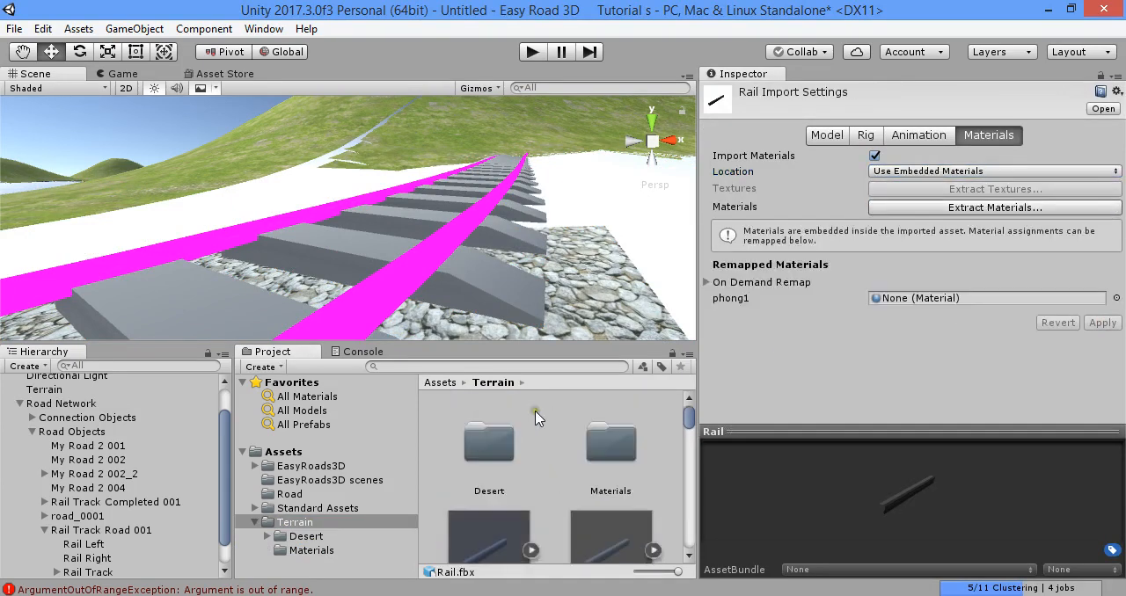
{"action": "double_click", "coordinate": [612, 459]}
{"action": "left_click", "coordinate": [514, 454]}
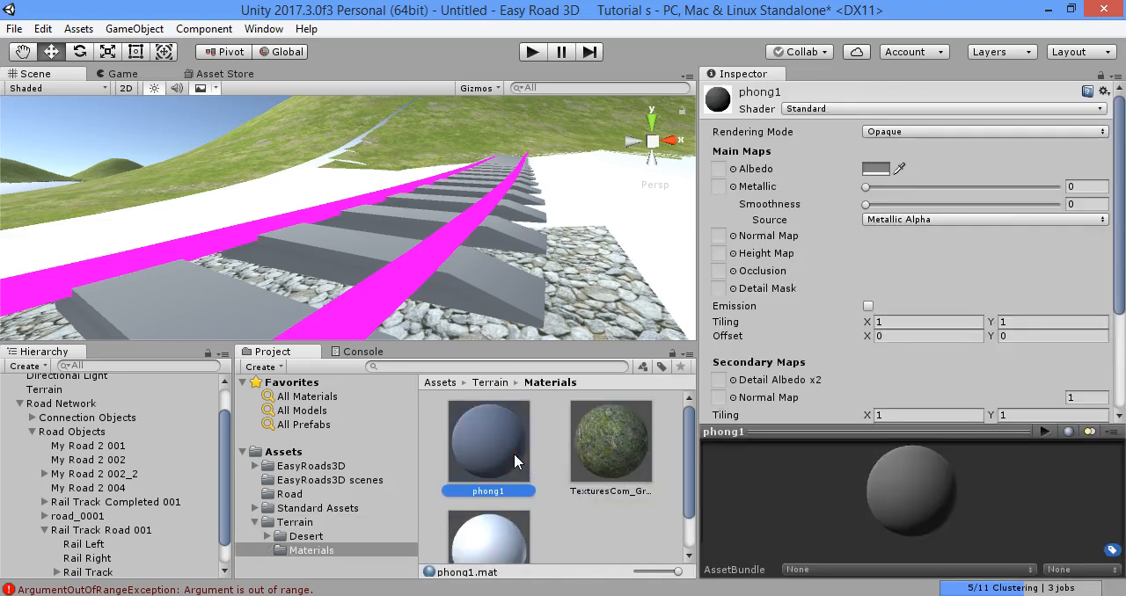
{"action": "left_click", "coordinate": [388, 282]}
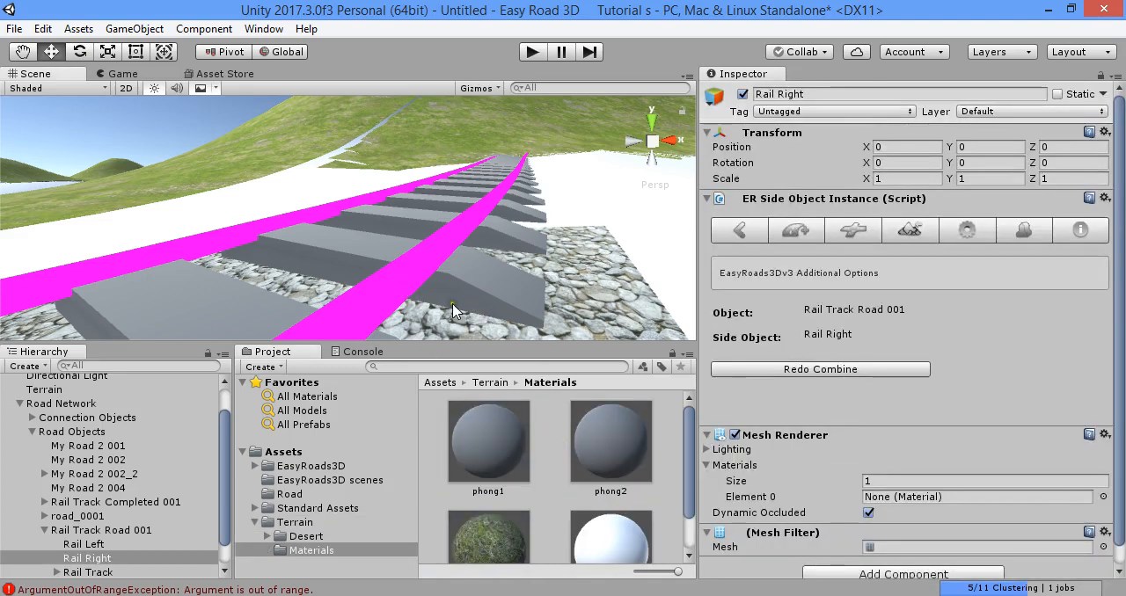
{"action": "left_click", "coordinate": [417, 276]}
{"action": "left_click", "coordinate": [429, 270]}
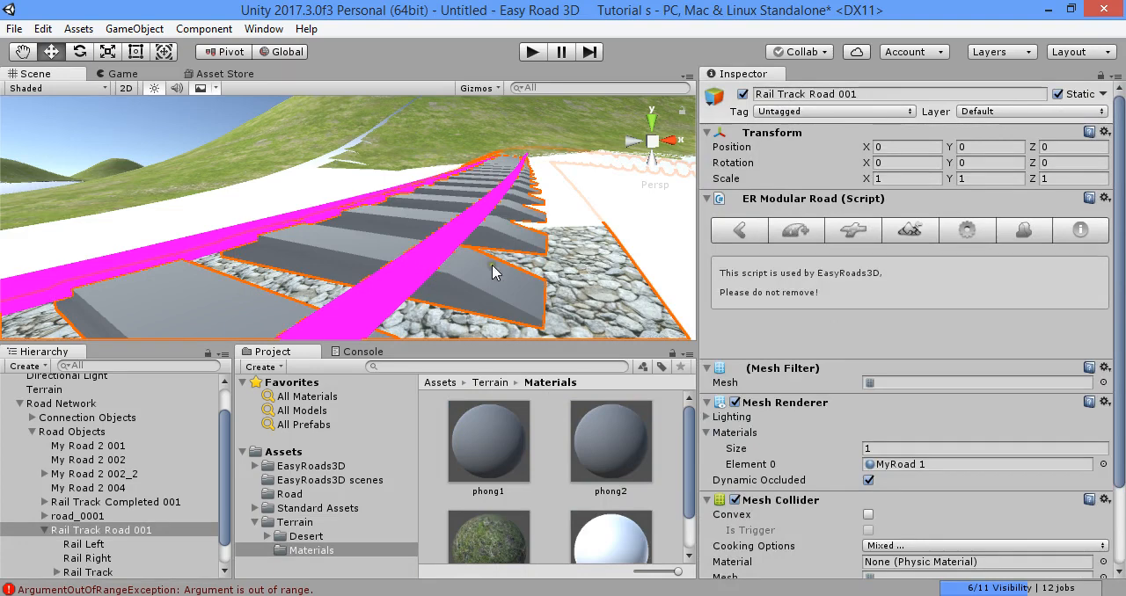
{"action": "scroll", "coordinate": [730, 453], "scroll_direction": "down", "scroll_amount": 3}
{"action": "left_click_drag", "start_coordinate": [613, 451], "coordinate": [717, 336]}
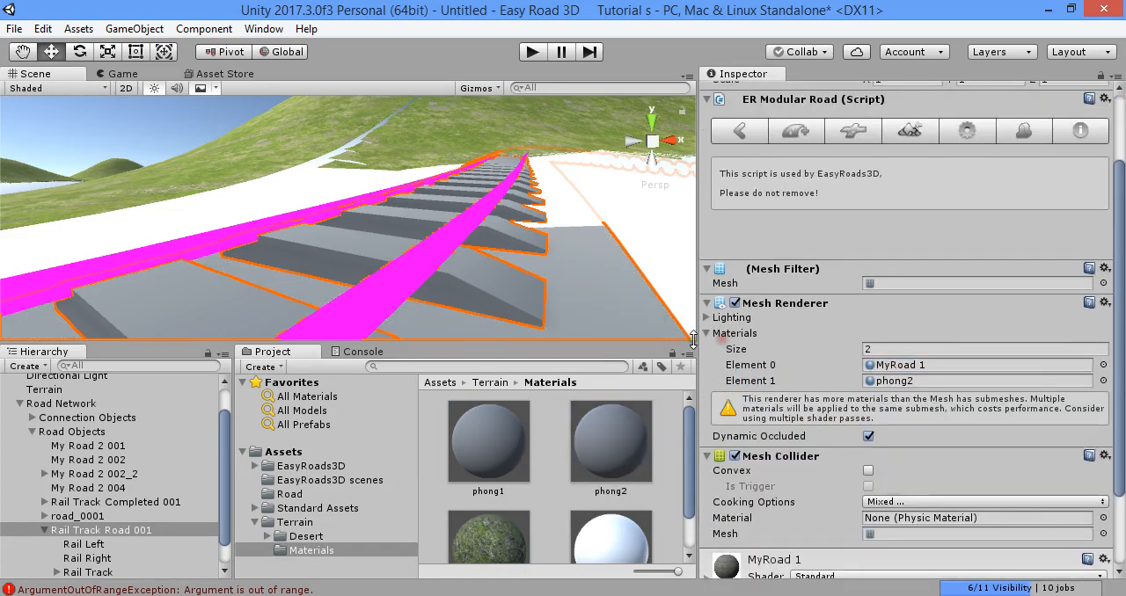
{"action": "key", "text": "ctrl+z"}
- Select the Rail Track side object in the scene and locate its assigned phong1 material in the project
{"action": "left_click", "coordinate": [416, 269]}
{"action": "left_click", "coordinate": [415, 266]}
{"action": "left_click", "coordinate": [416, 266]}
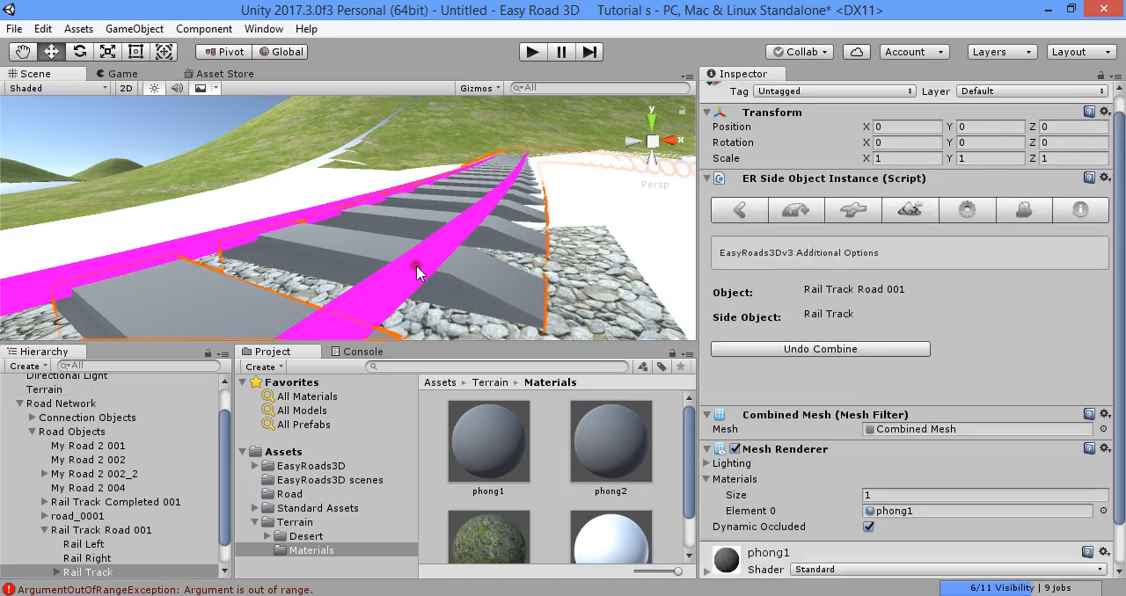
{"action": "left_click", "coordinate": [416, 266]}
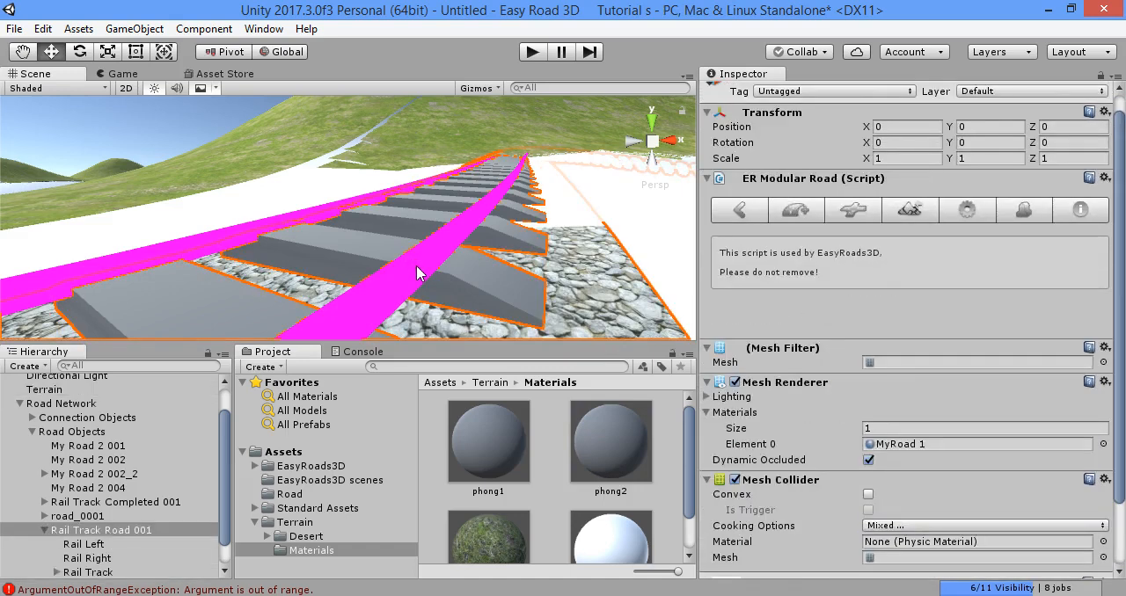
{"action": "left_click", "coordinate": [416, 266]}
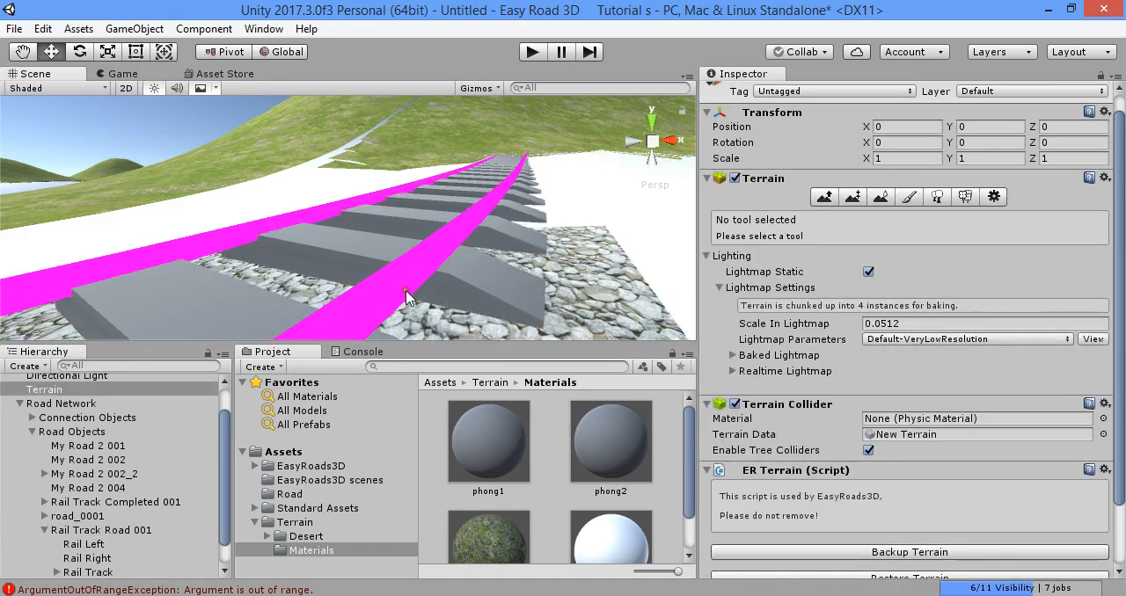
{"action": "left_click", "coordinate": [424, 277]}
{"action": "left_click", "coordinate": [424, 277]}
{"action": "scroll", "coordinate": [842, 424], "scroll_direction": "down", "scroll_amount": 1}
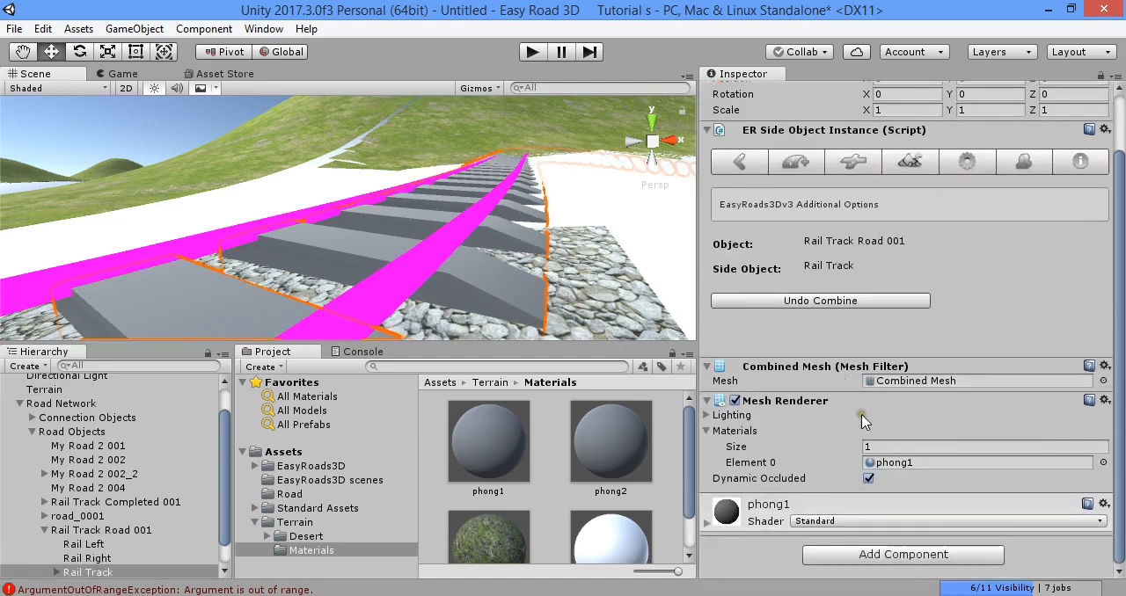
{"action": "left_click", "coordinate": [919, 465]}
- Set the albedo color of the Rail Track's phong1 material to white
{"action": "left_click", "coordinate": [778, 505]}
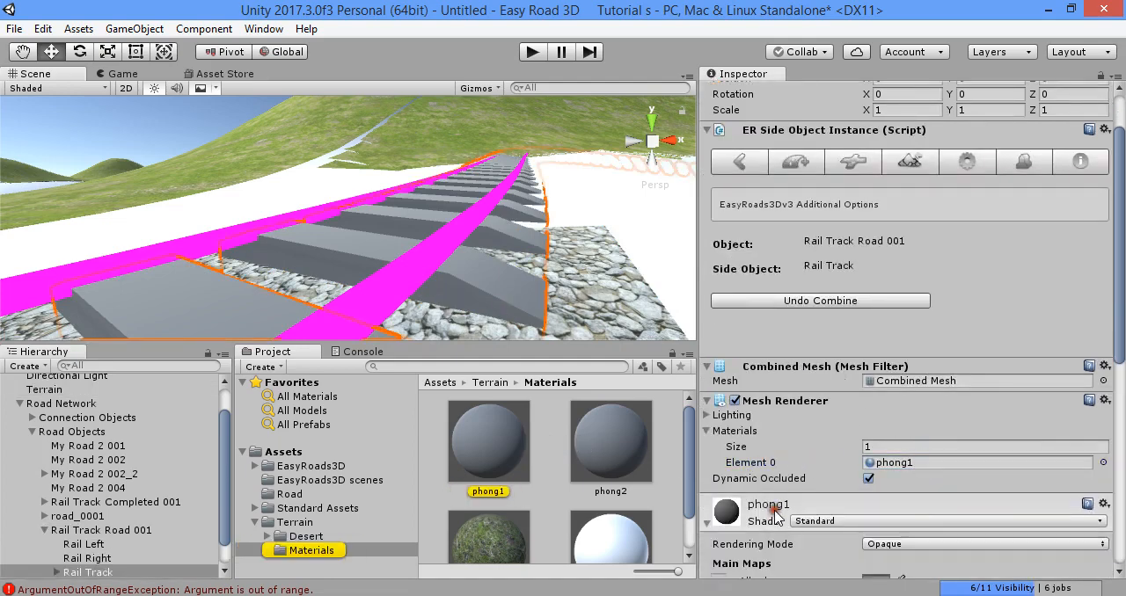
{"action": "scroll", "coordinate": [790, 475], "scroll_direction": "down", "scroll_amount": 4}
{"action": "left_click", "coordinate": [877, 367]}
{"action": "left_click_drag", "start_coordinate": [796, 229], "coordinate": [639, 105]}
{"action": "left_click", "coordinate": [639, 106]}
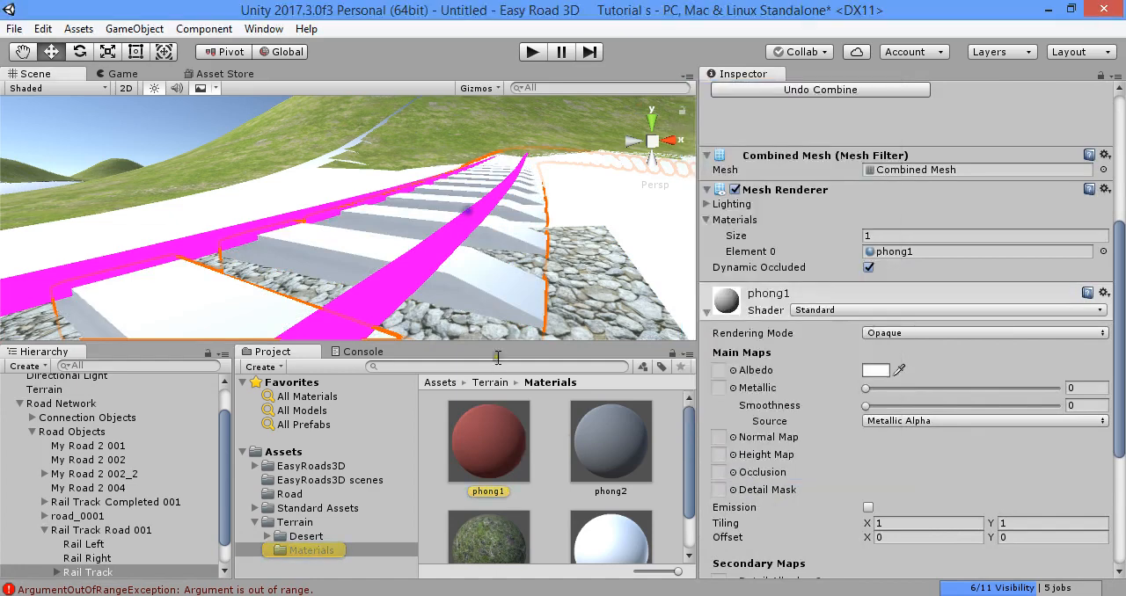
- Select both Rail Left and Rail Right under Rail Track Road 001 and assign the phong2 material to them
{"action": "scroll", "coordinate": [75, 509], "scroll_direction": "down", "scroll_amount": 1}
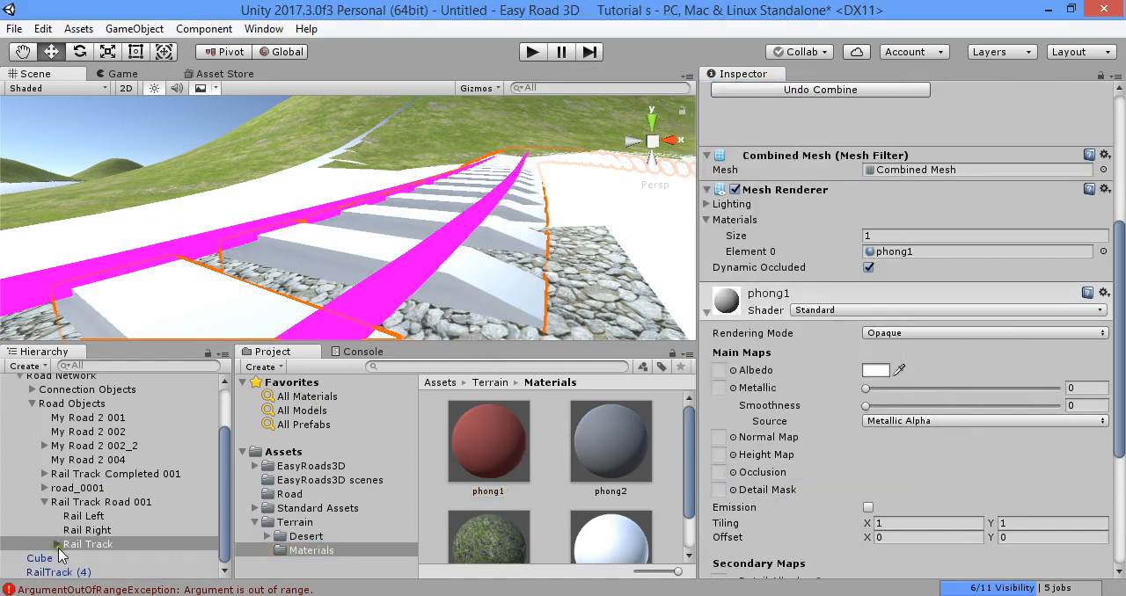
{"action": "left_click", "coordinate": [81, 533]}
{"action": "left_click", "coordinate": [85, 518], "text": "ctrl"}
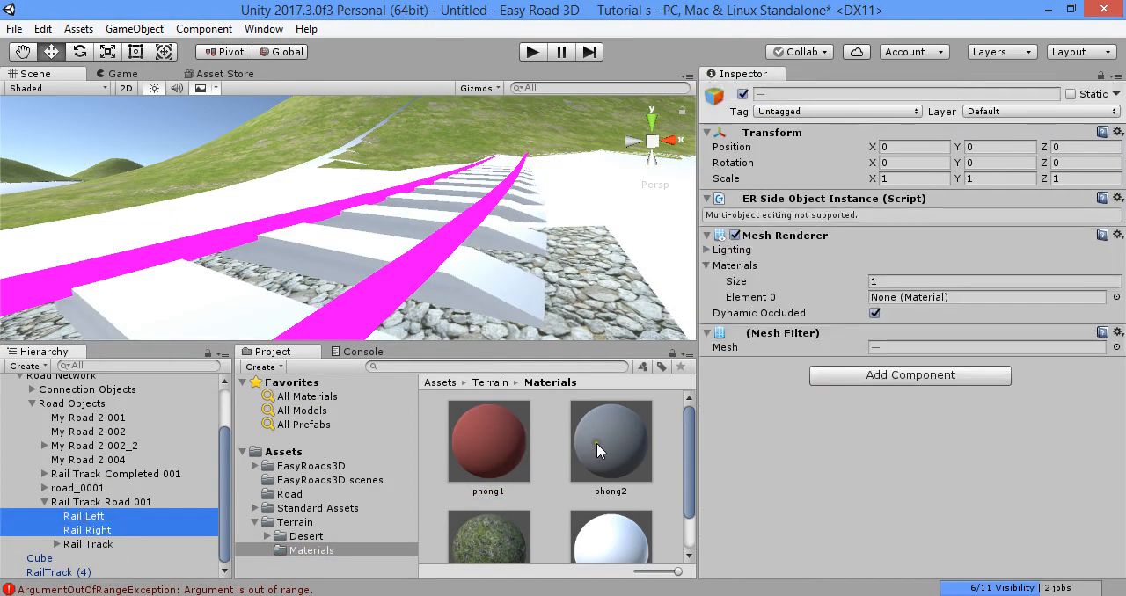
{"action": "scroll", "coordinate": [581, 458], "scroll_direction": "down", "scroll_amount": 1}
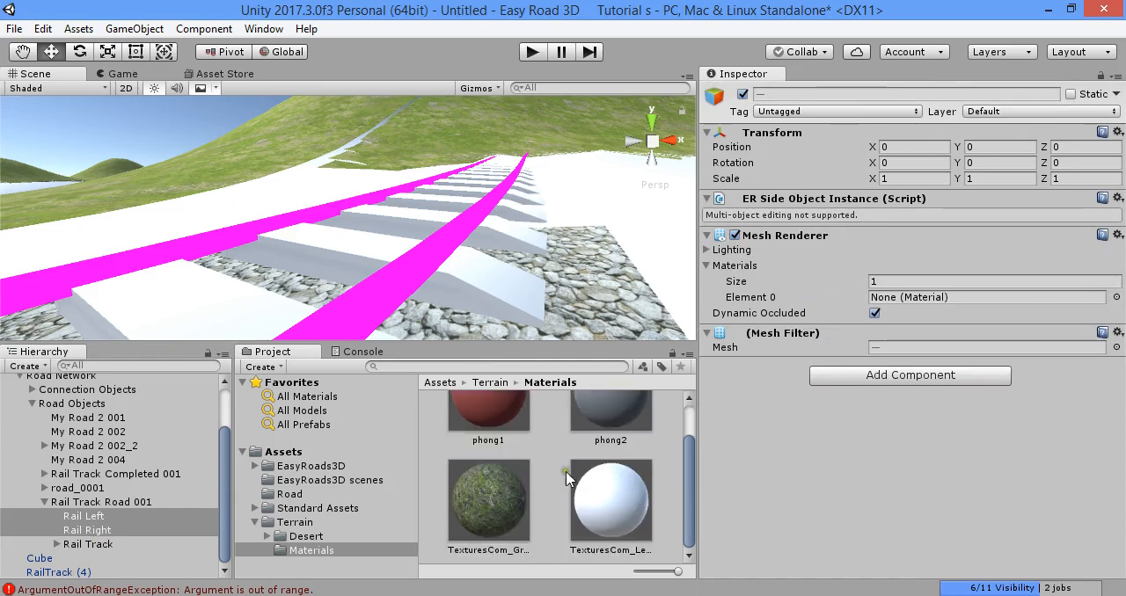
{"action": "scroll", "coordinate": [547, 475], "scroll_direction": "up", "scroll_amount": 1}
{"action": "left_click_drag", "start_coordinate": [504, 458], "coordinate": [892, 301]}
- Set the phong2 material's albedo color to white and deselect the rails
{"action": "left_click", "coordinate": [790, 373]}
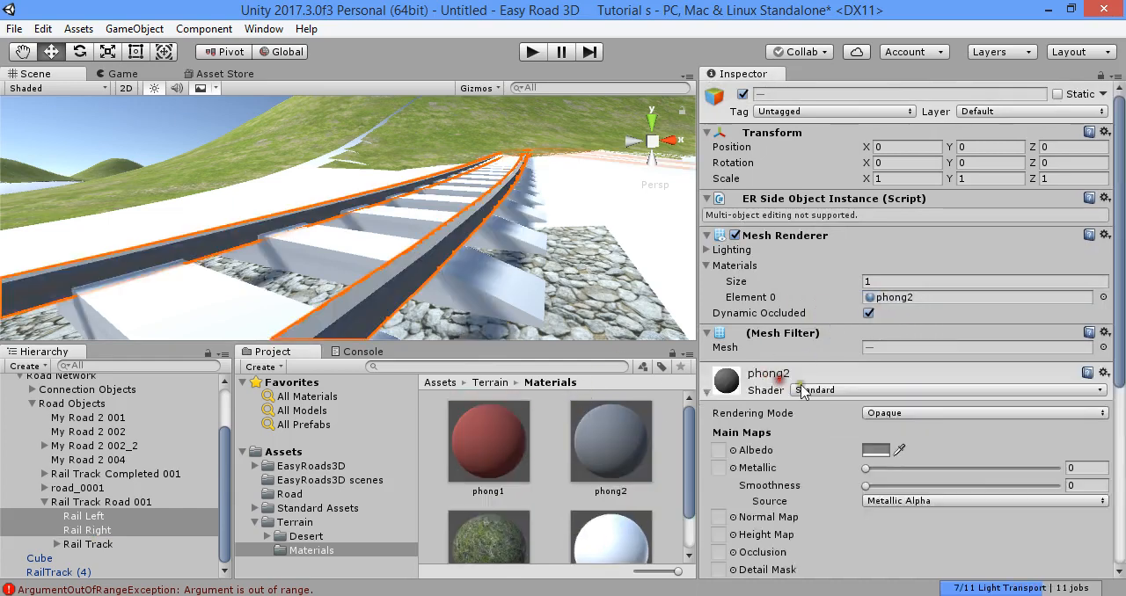
{"action": "left_click", "coordinate": [878, 449]}
{"action": "left_click_drag", "start_coordinate": [762, 239], "coordinate": [709, 162]}
{"action": "left_click", "coordinate": [571, 249]}
{"action": "left_click", "coordinate": [545, 410]}
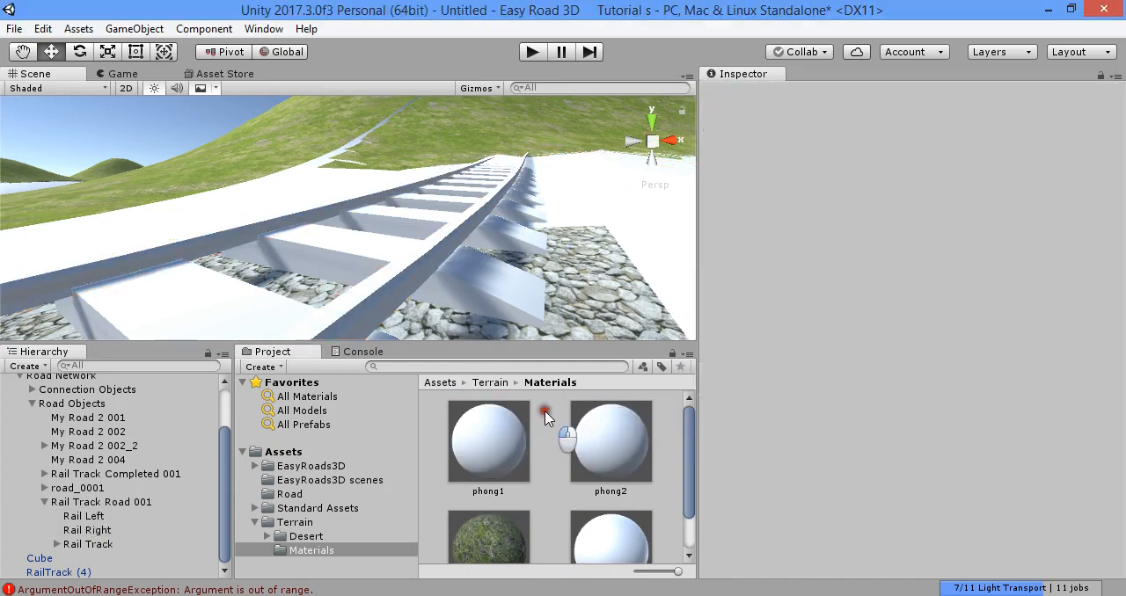
- Select the Road Network, build it into the terrain to inspect the track's gravel bed, and return to edit mode
{"action": "scroll", "coordinate": [547, 250], "scroll_direction": "down", "scroll_amount": 4}
{"action": "right_click_drag", "start_coordinate": [547, 249], "coordinate": [534, 270]}
{"action": "scroll", "coordinate": [534, 269], "scroll_direction": "up", "scroll_amount": 2}
{"action": "left_click", "coordinate": [403, 303]}
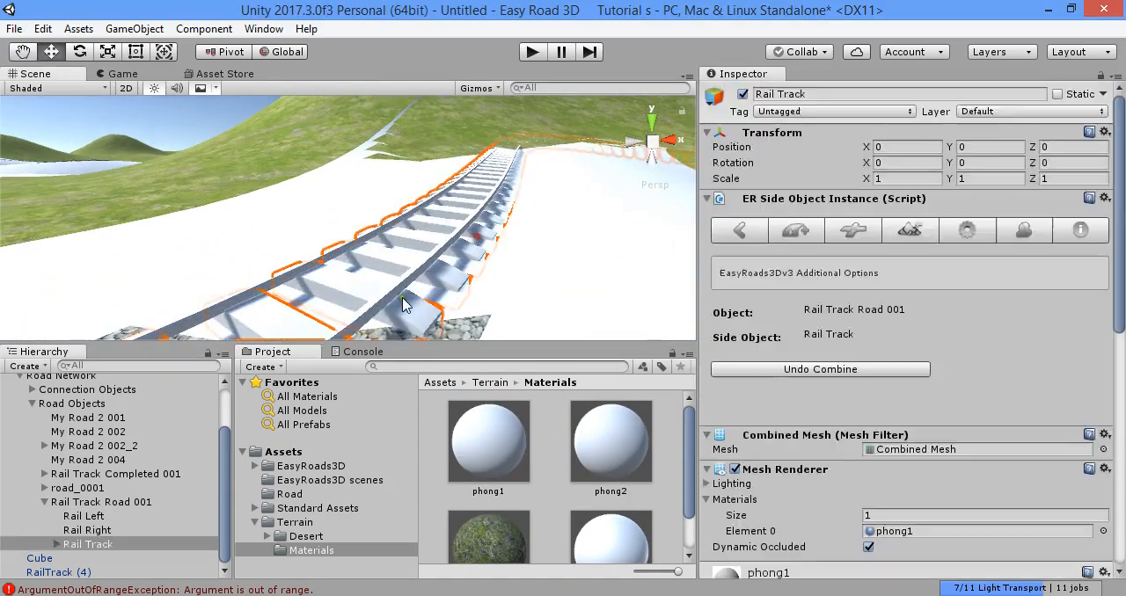
{"action": "left_click", "coordinate": [117, 404]}
{"action": "scroll", "coordinate": [141, 422], "scroll_direction": "up", "scroll_amount": 3}
{"action": "left_click", "coordinate": [95, 430]}
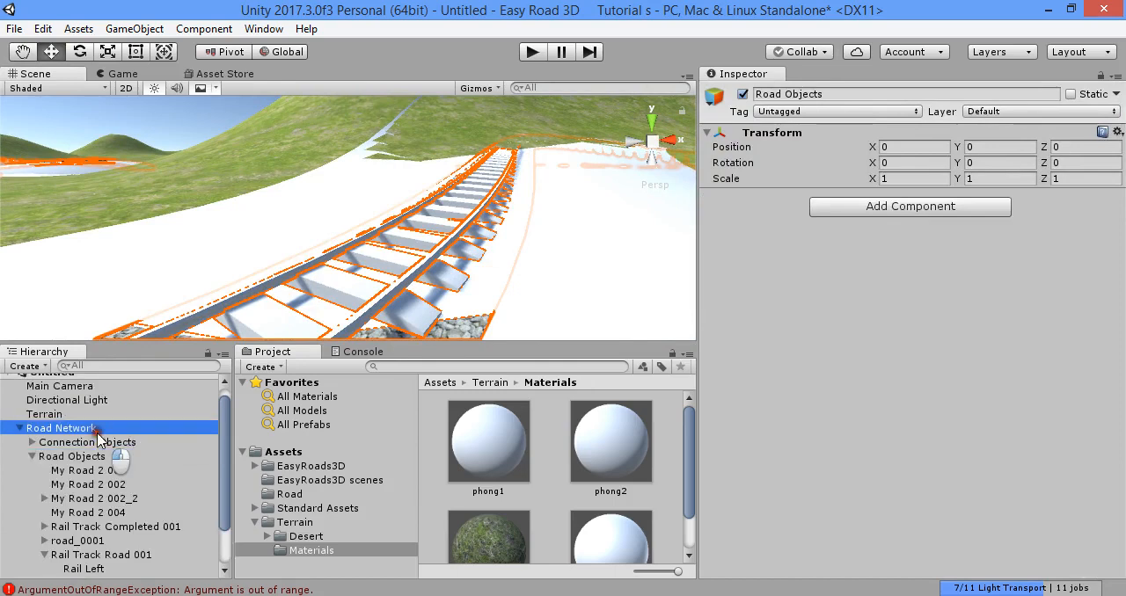
{"action": "left_click", "coordinate": [906, 501]}
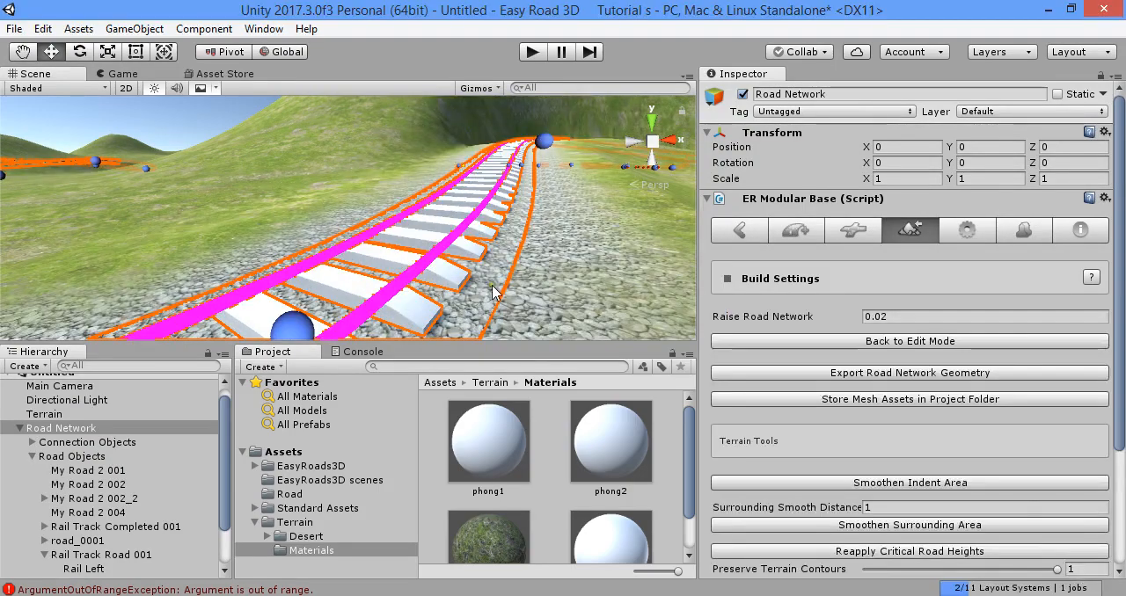
{"action": "key", "text": "w"}
{"action": "right_click_drag", "start_coordinate": [489, 281], "coordinate": [495, 242]}
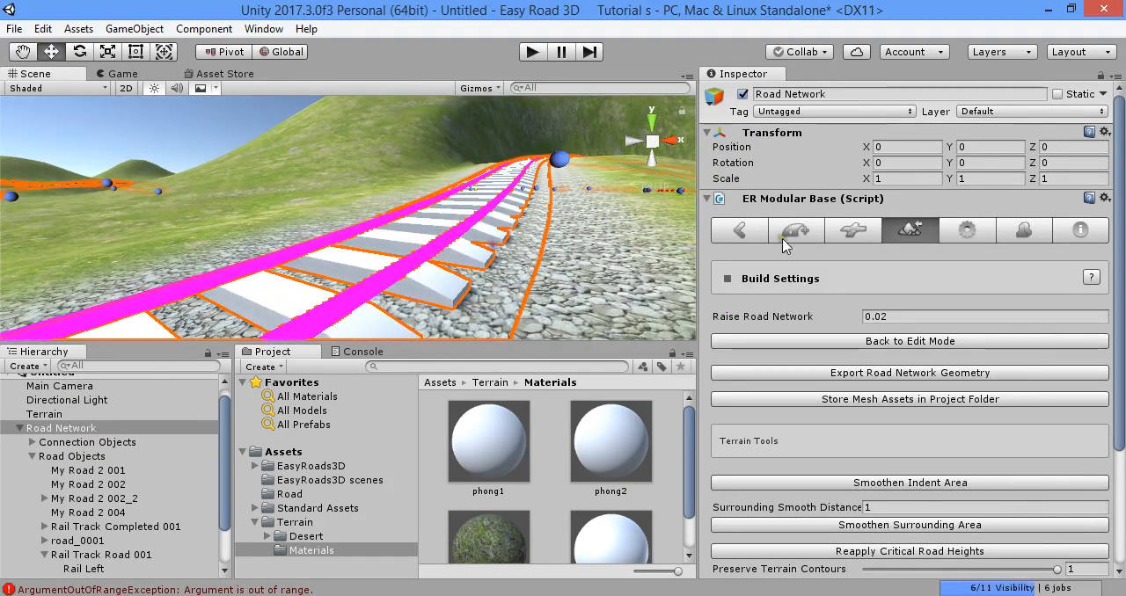
{"action": "left_click", "coordinate": [931, 342]}
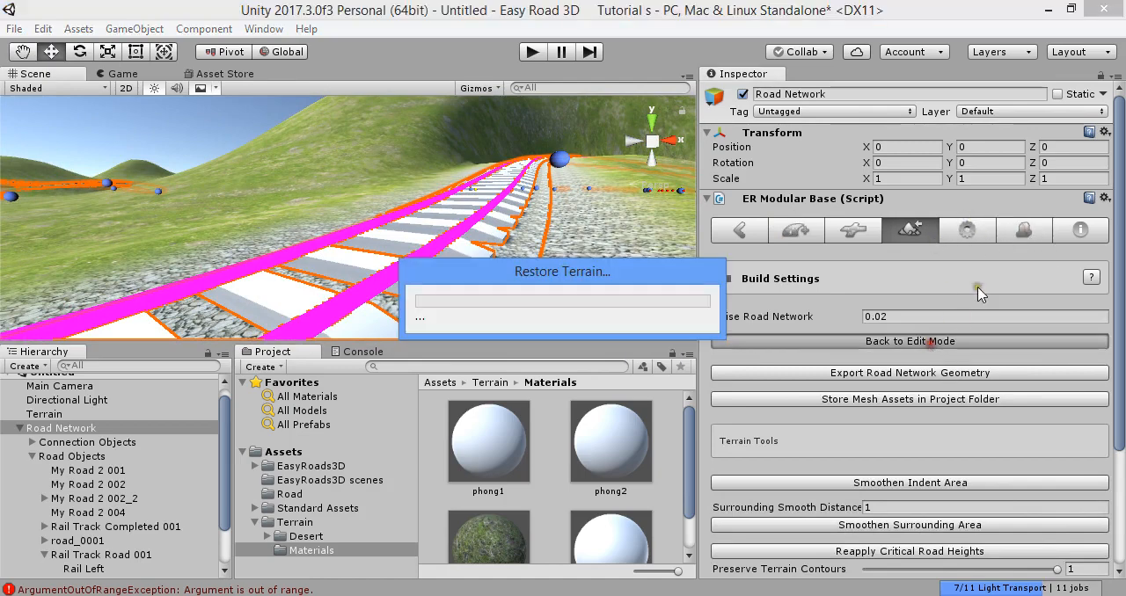
- Locate the Rail Right side object's source model Rail 1 in the project and place it in the scene beside the track
{"action": "scroll", "coordinate": [934, 337], "scroll_direction": "down", "scroll_amount": 8}
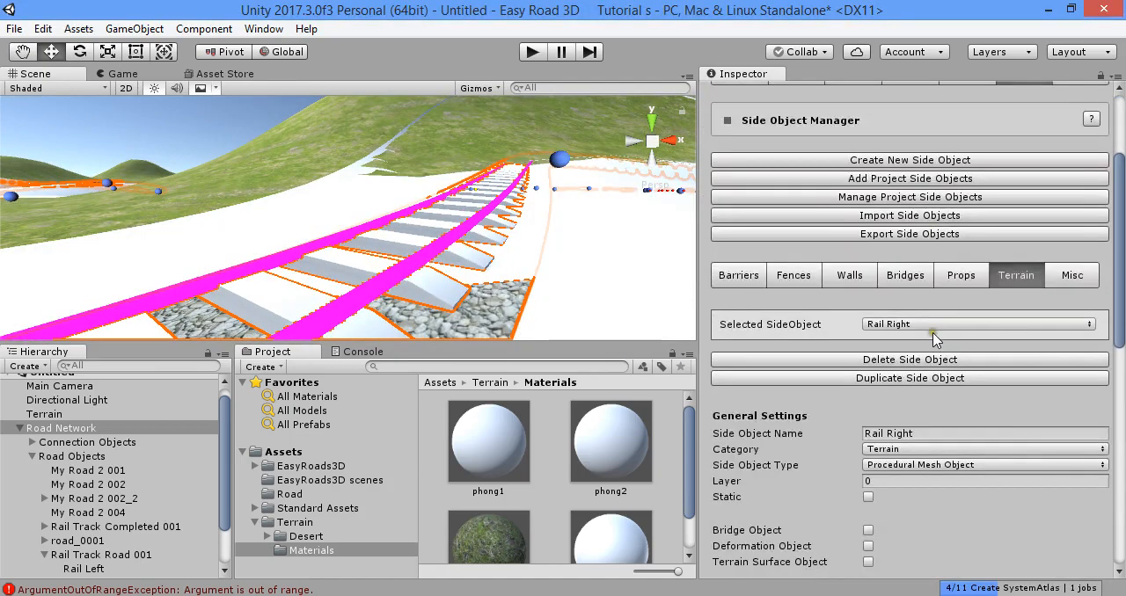
{"action": "left_click", "coordinate": [919, 350]}
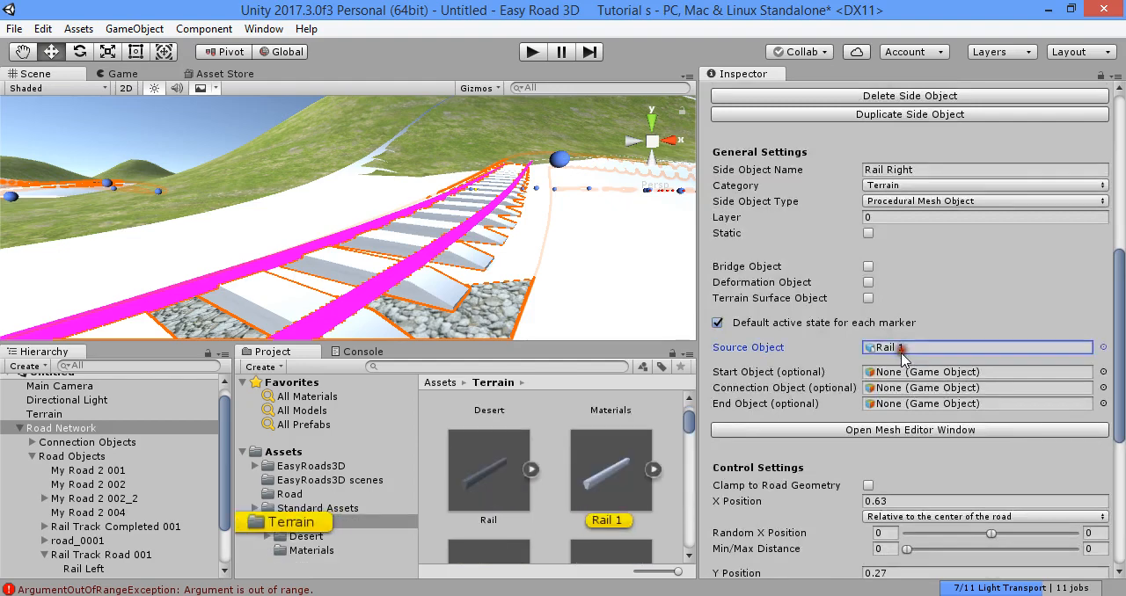
{"action": "left_click", "coordinate": [611, 475]}
{"action": "left_click_drag", "start_coordinate": [611, 475], "coordinate": [578, 303]}
{"action": "left_click_drag", "start_coordinate": [572, 241], "coordinate": [575, 193]}
{"action": "right_click_drag", "start_coordinate": [575, 195], "coordinate": [775, 259]}
{"action": "right_click_drag", "start_coordinate": [462, 269], "coordinate": [487, 275]}
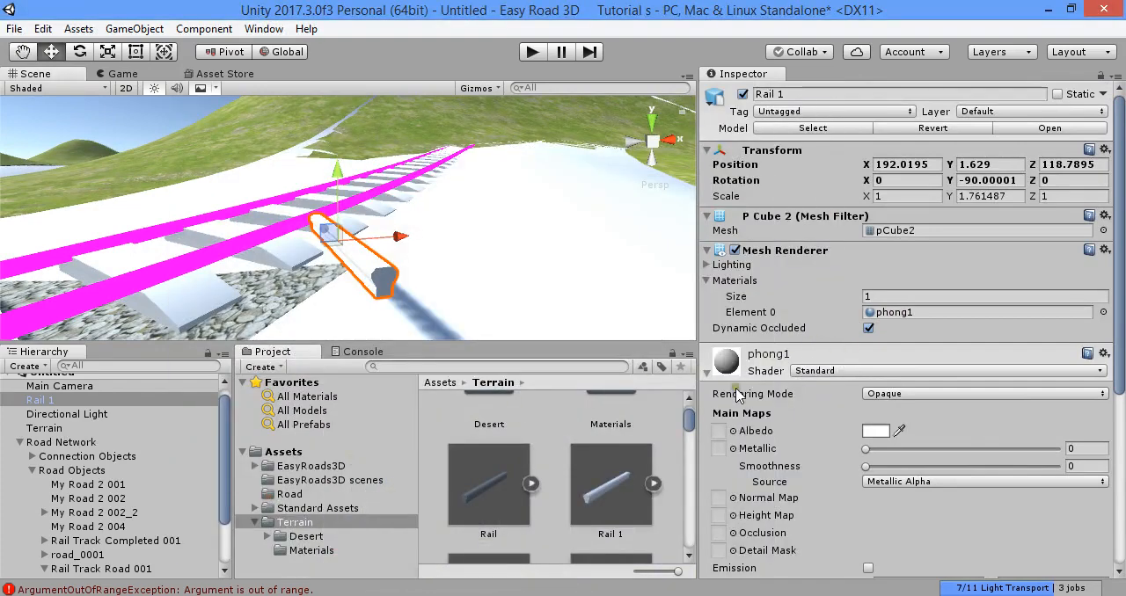
- Assign the grey concrete texture from the Terrain folder as the albedo map of Rail 1's phong1 material
{"action": "scroll", "coordinate": [515, 506], "scroll_direction": "down", "scroll_amount": 3}
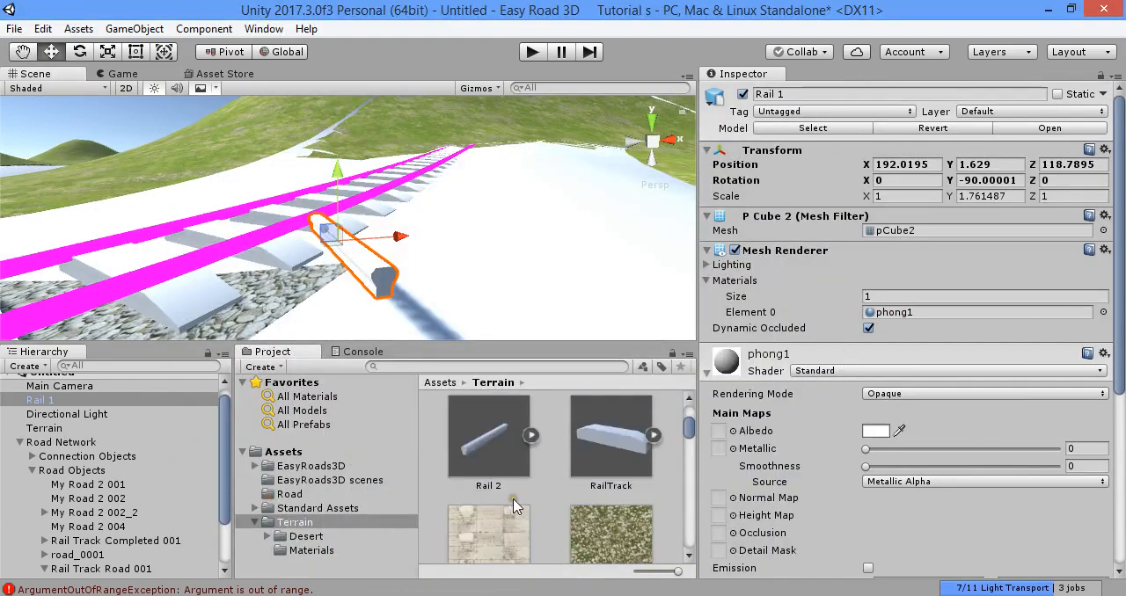
{"action": "scroll", "coordinate": [528, 503], "scroll_direction": "down", "scroll_amount": 8}
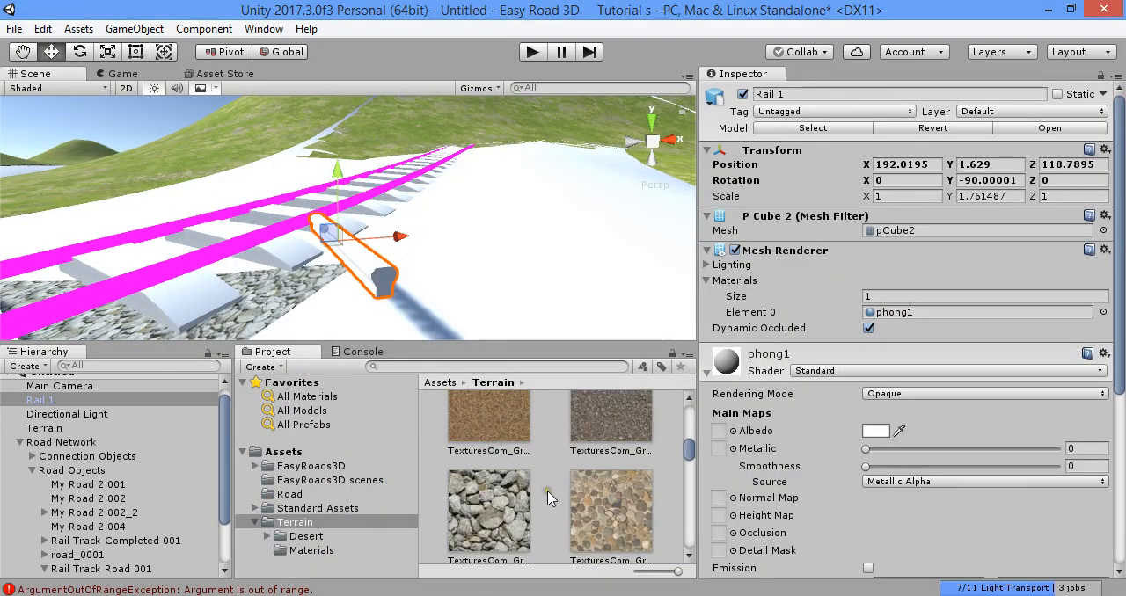
{"action": "scroll", "coordinate": [547, 499], "scroll_direction": "down", "scroll_amount": 5}
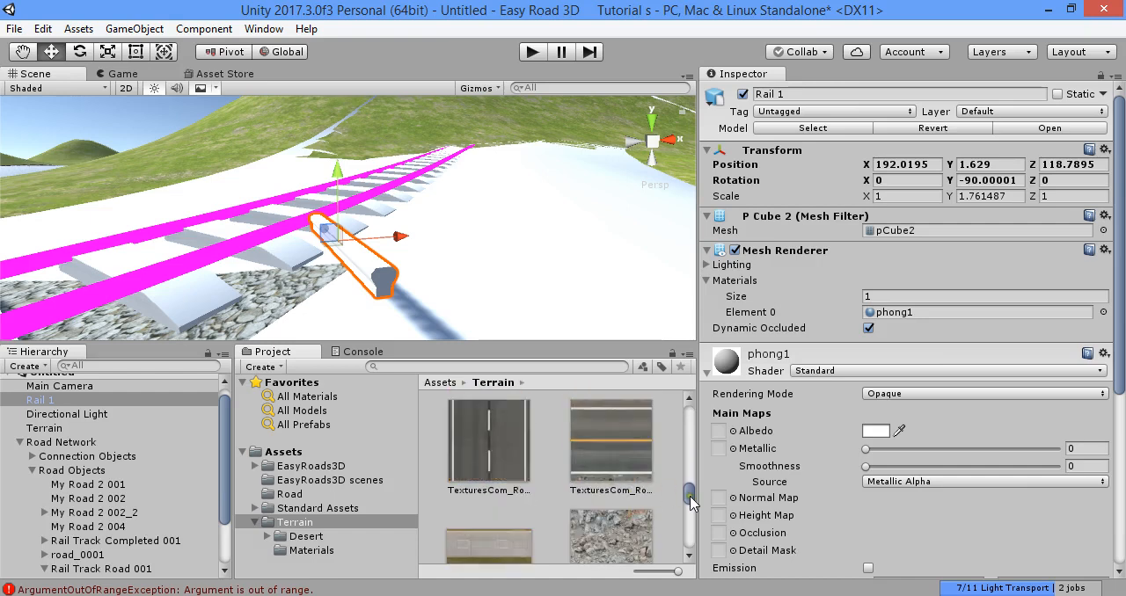
{"action": "scroll", "coordinate": [691, 501], "scroll_direction": "down", "scroll_amount": 5}
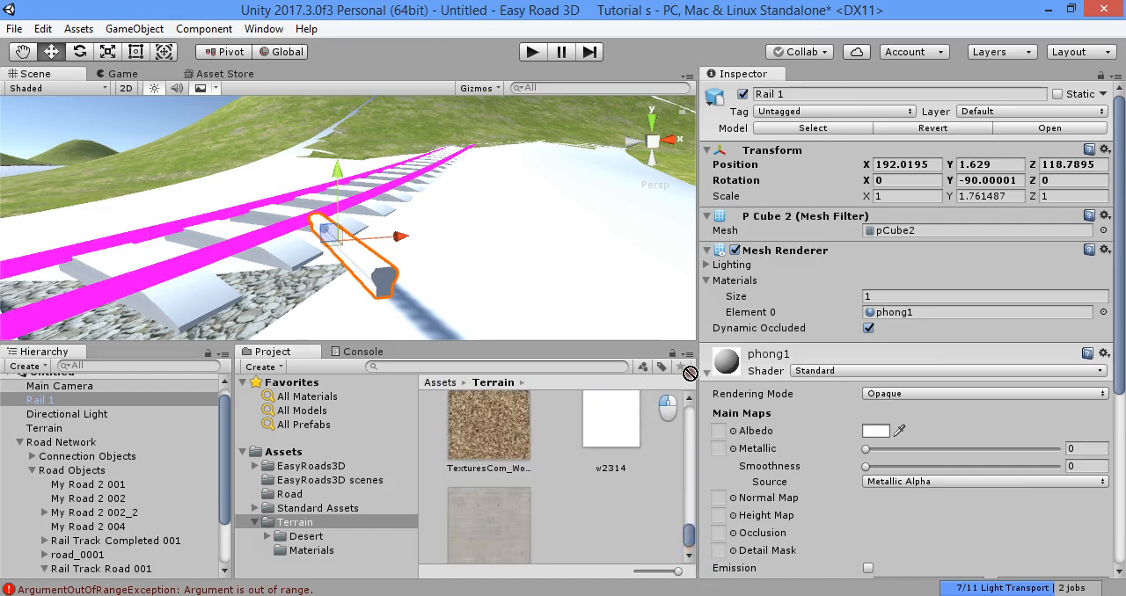
{"action": "left_click_drag", "start_coordinate": [689, 374], "coordinate": [720, 437]}
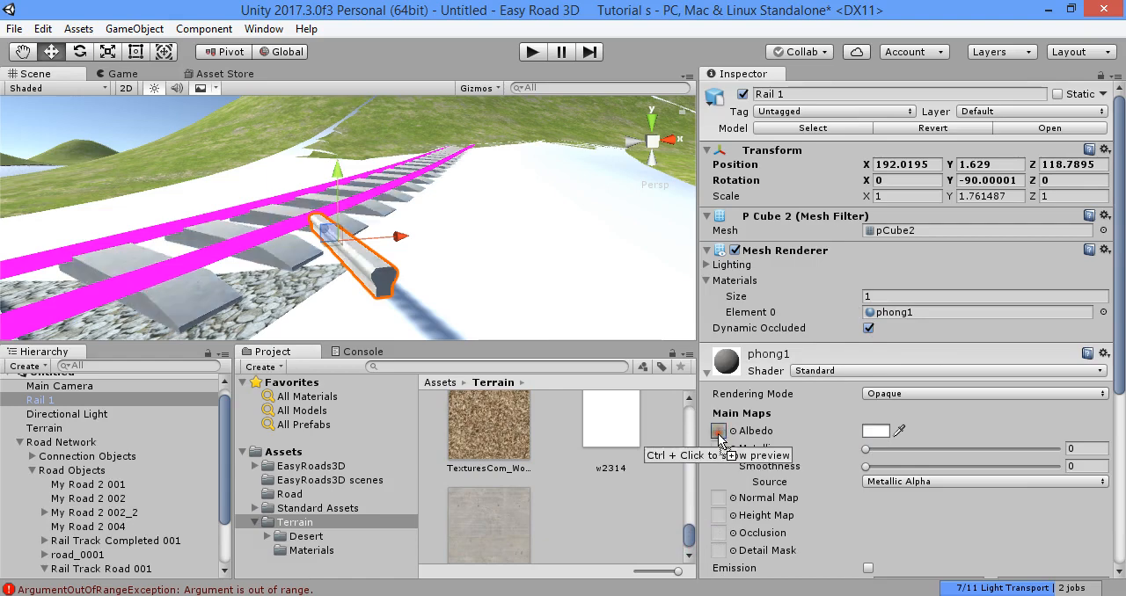
{"action": "right_click_drag", "start_coordinate": [444, 290], "coordinate": [534, 293]}
{"action": "key", "text": "w"}
{"action": "key", "text": "s"}
{"action": "key", "text": "w"}
{"action": "key", "text": "s"}
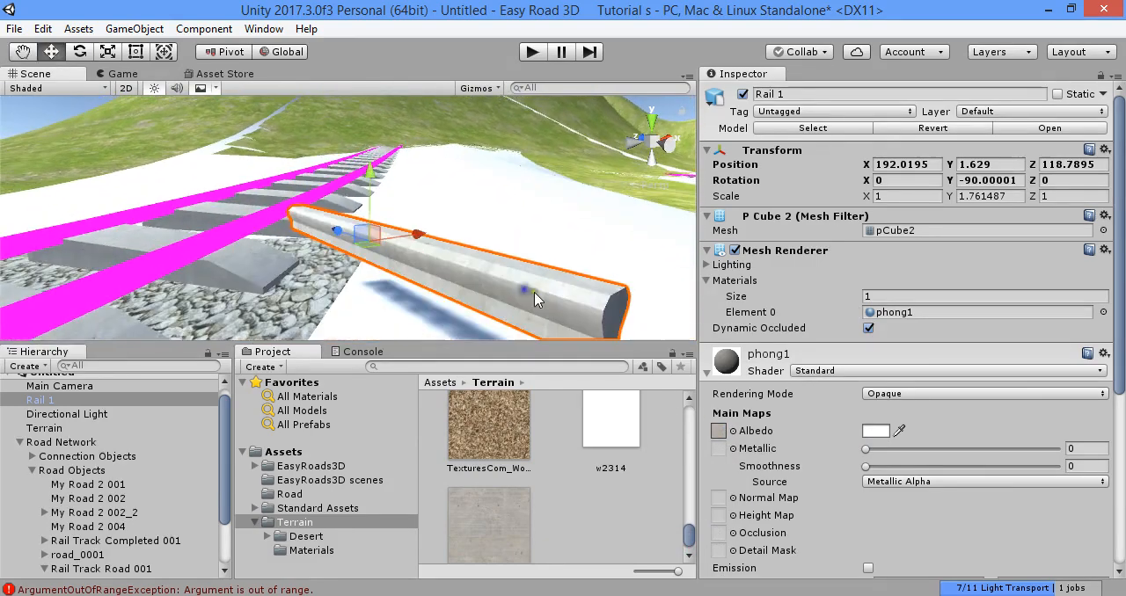
- Find the phong2 material in the Materials folder and set its smoothness to 1 and metallic to 0.307
{"action": "left_click", "coordinate": [775, 359]}
{"action": "left_click", "coordinate": [891, 314]}
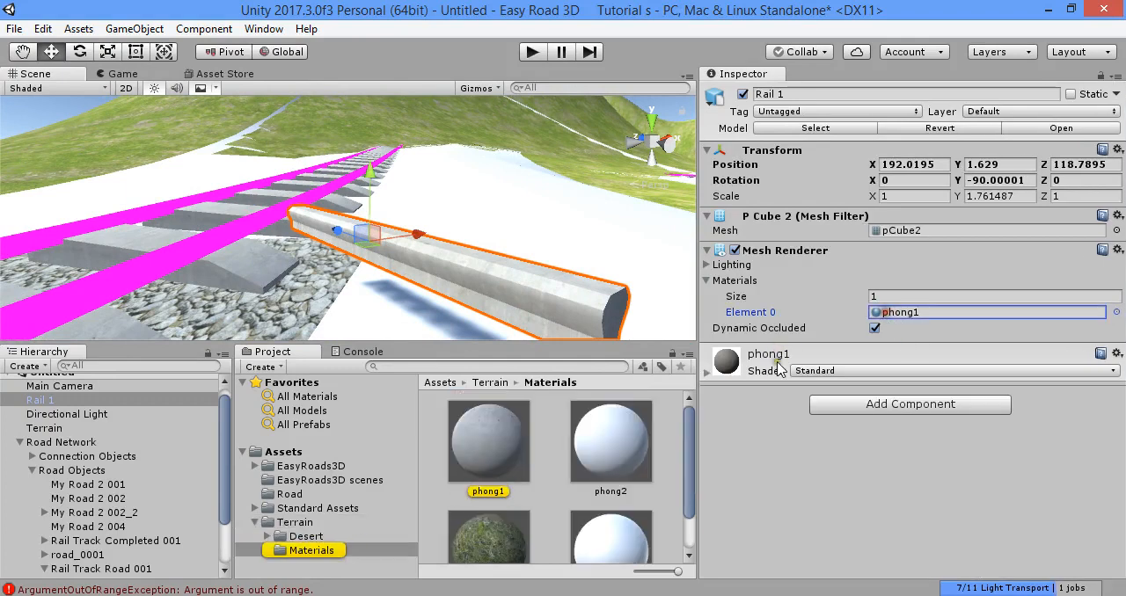
{"action": "left_click", "coordinate": [606, 450]}
{"action": "left_click_drag", "start_coordinate": [867, 204], "coordinate": [1097, 182]}
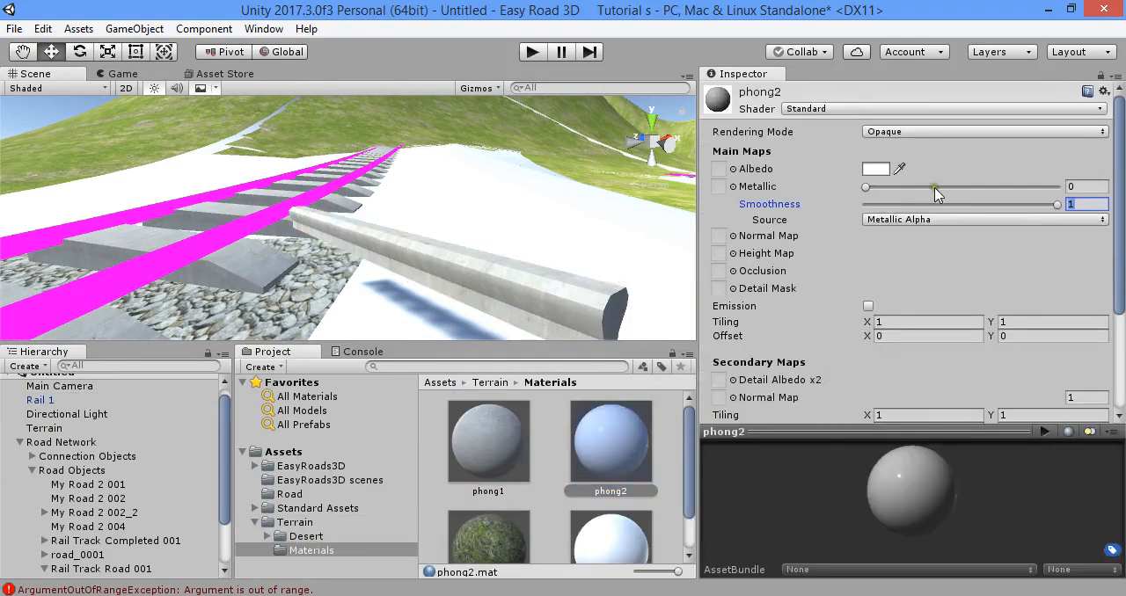
{"action": "left_click", "coordinate": [941, 187]}
{"action": "left_click", "coordinate": [876, 169]}
{"action": "left_click_drag", "start_coordinate": [944, 188], "coordinate": [925, 187]}
- Set the phong2 material's albedo color to dark grey
{"action": "left_click", "coordinate": [899, 168]}
{"action": "left_click", "coordinate": [876, 167]}
{"action": "left_click", "coordinate": [887, 172]}
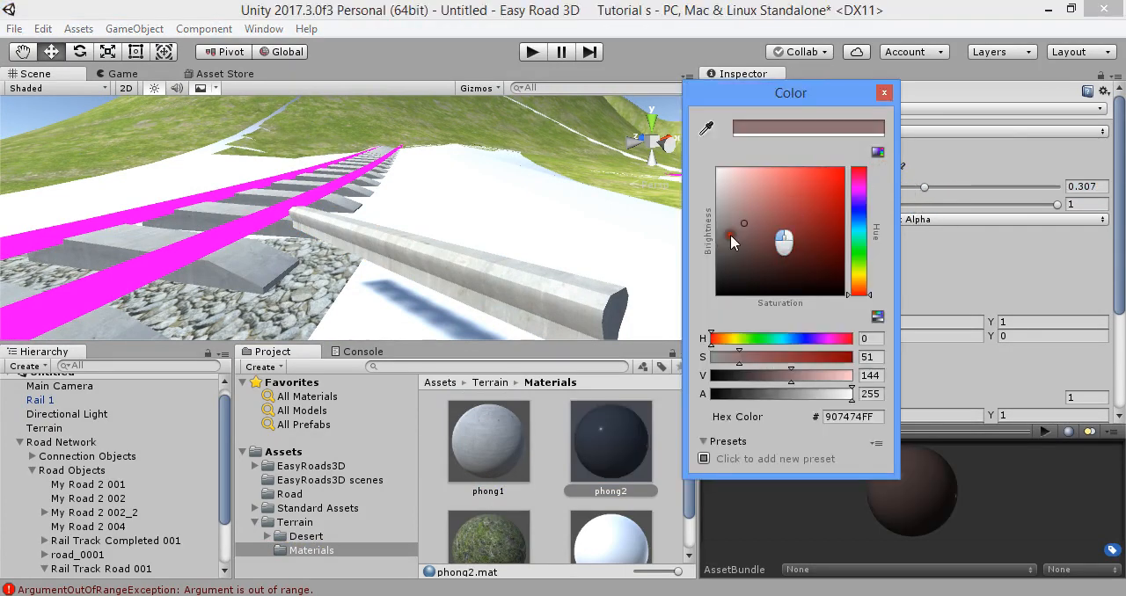
{"action": "right_click_drag", "start_coordinate": [526, 273], "coordinate": [412, 260]}
- Save the scene's Rail 1 object as a prefab in the Road folder and delete the object from the scene
{"action": "left_click", "coordinate": [332, 523]}
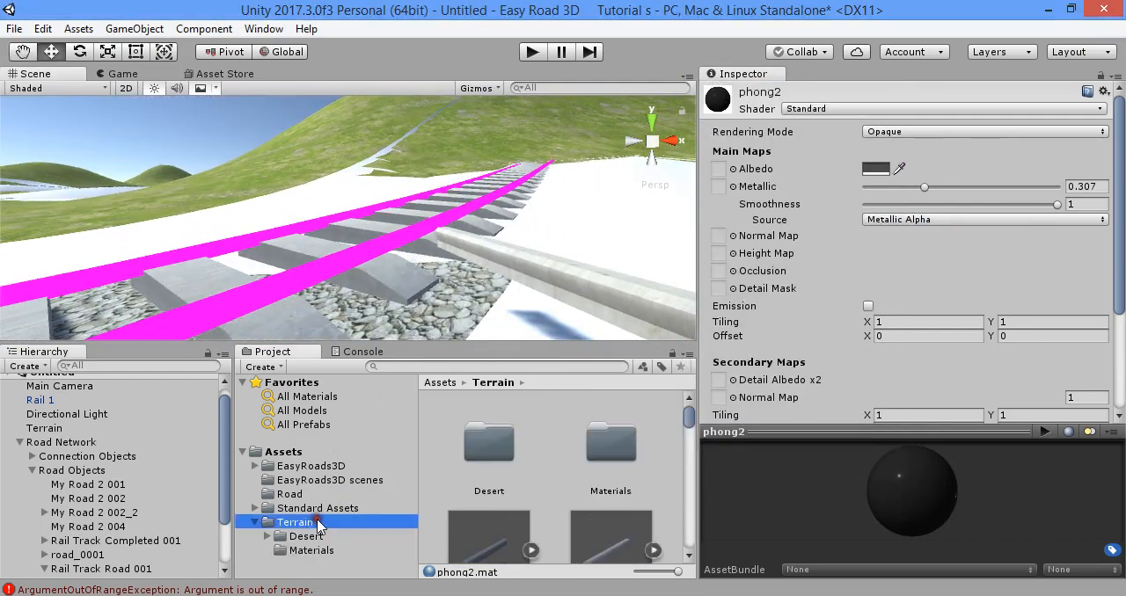
{"action": "scroll", "coordinate": [554, 496], "scroll_direction": "down", "scroll_amount": 2}
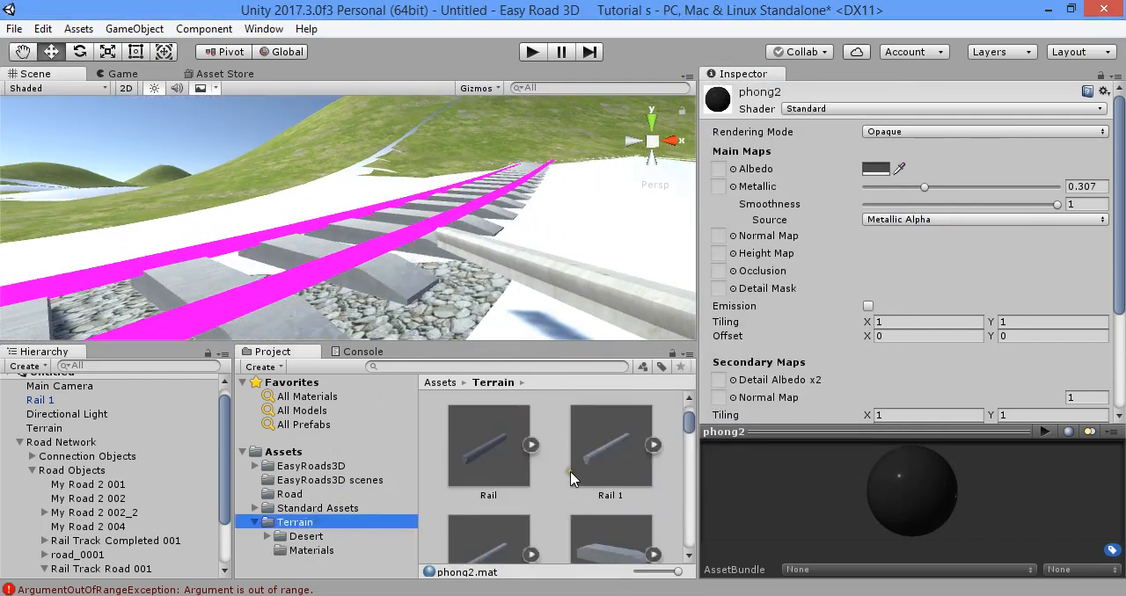
{"action": "left_click_drag", "start_coordinate": [570, 477], "coordinate": [406, 261]}
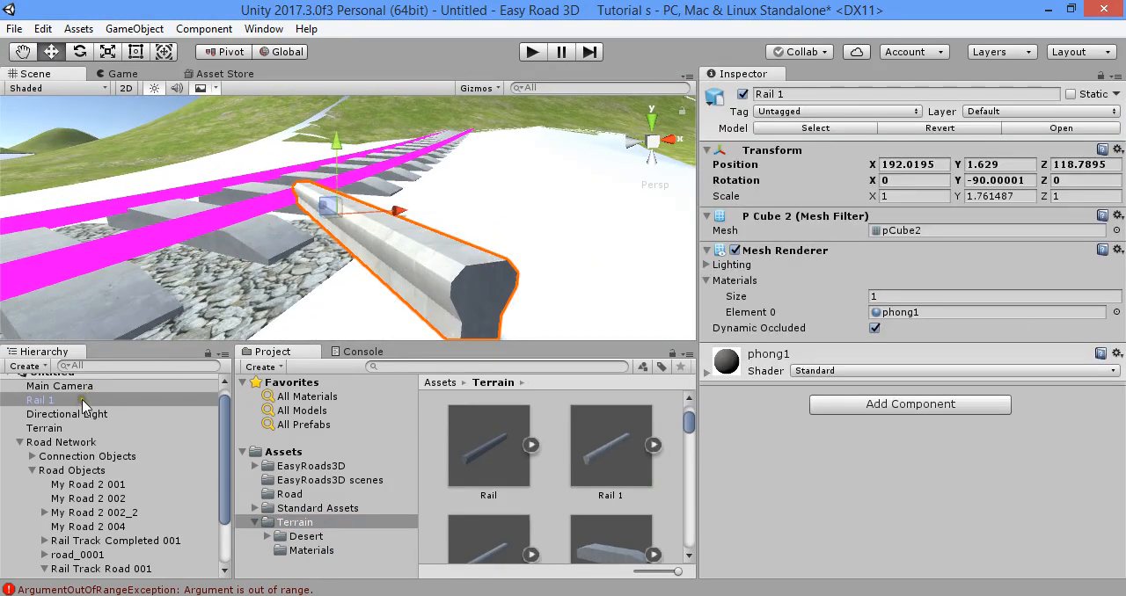
{"action": "left_click_drag", "start_coordinate": [83, 403], "coordinate": [294, 498]}
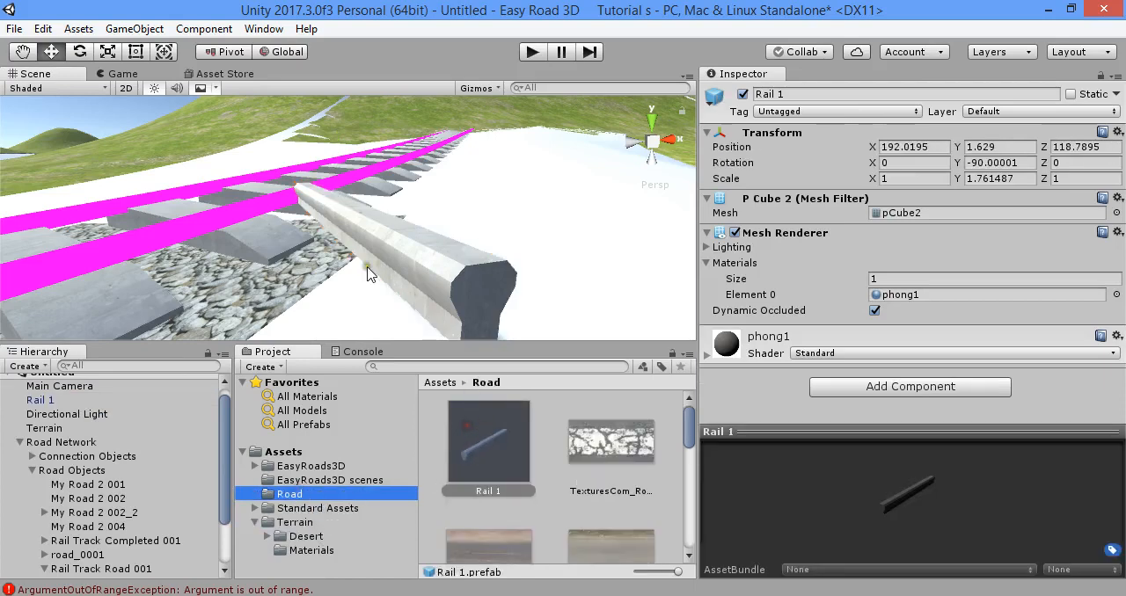
{"action": "key", "text": "Delete"}
{"action": "left_click", "coordinate": [66, 429]}
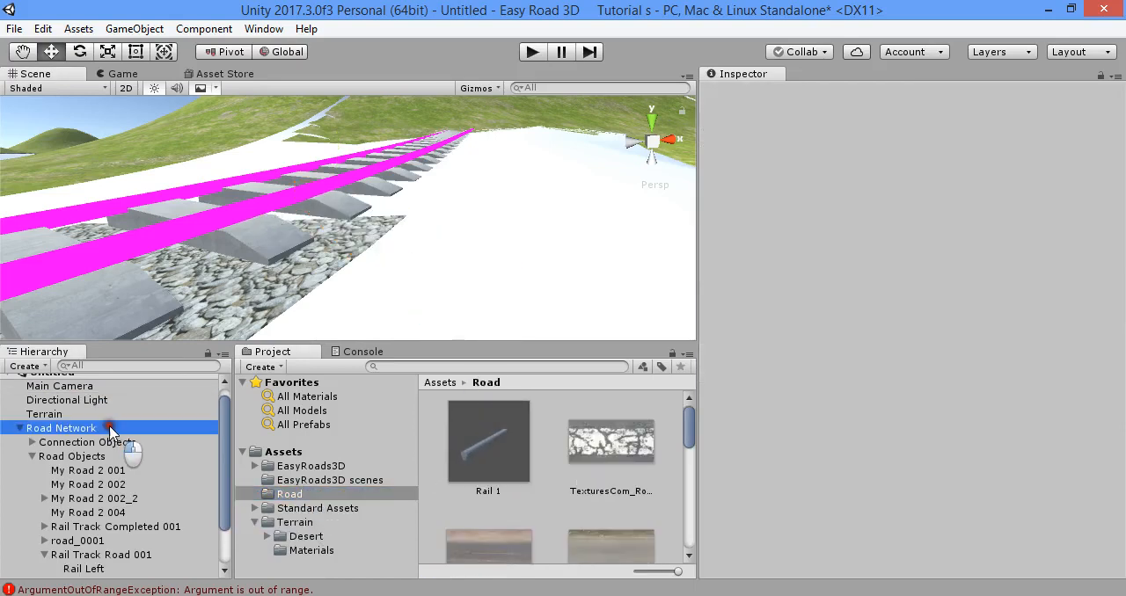
{"action": "scroll", "coordinate": [939, 335], "scroll_direction": "down", "scroll_amount": 3}
{"action": "scroll", "coordinate": [941, 356], "scroll_direction": "down", "scroll_amount": 3}
{"action": "left_click_drag", "start_coordinate": [525, 436], "coordinate": [545, 309]}
{"action": "key", "text": "Delete"}
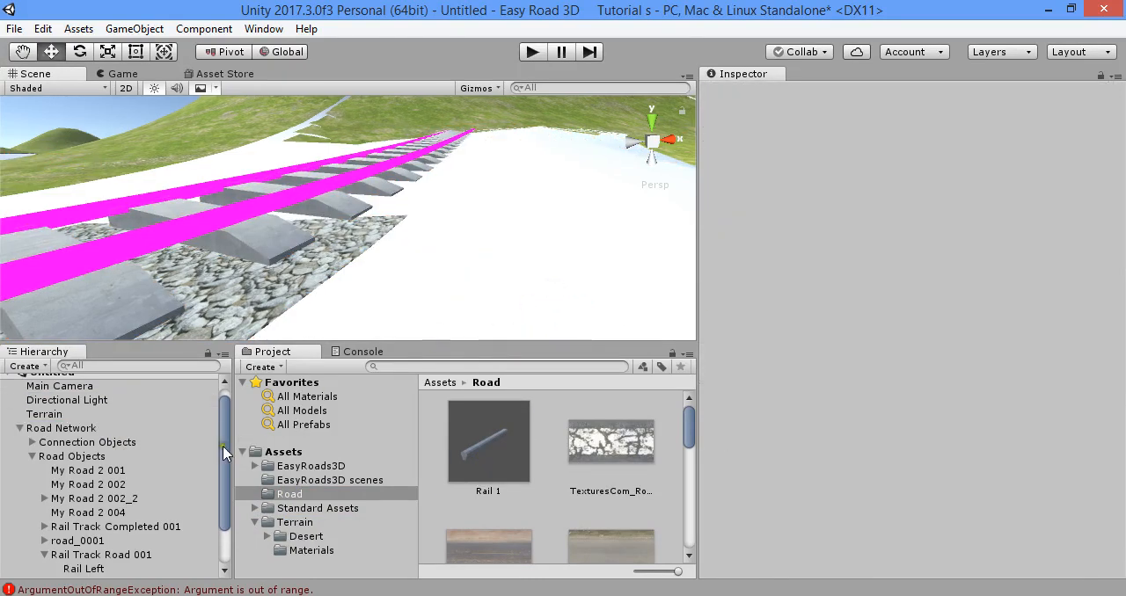
- Set the source object of the Road Network's Rail Right side object to the Rail 1 prefab from the Road folder
{"action": "left_click", "coordinate": [92, 430]}
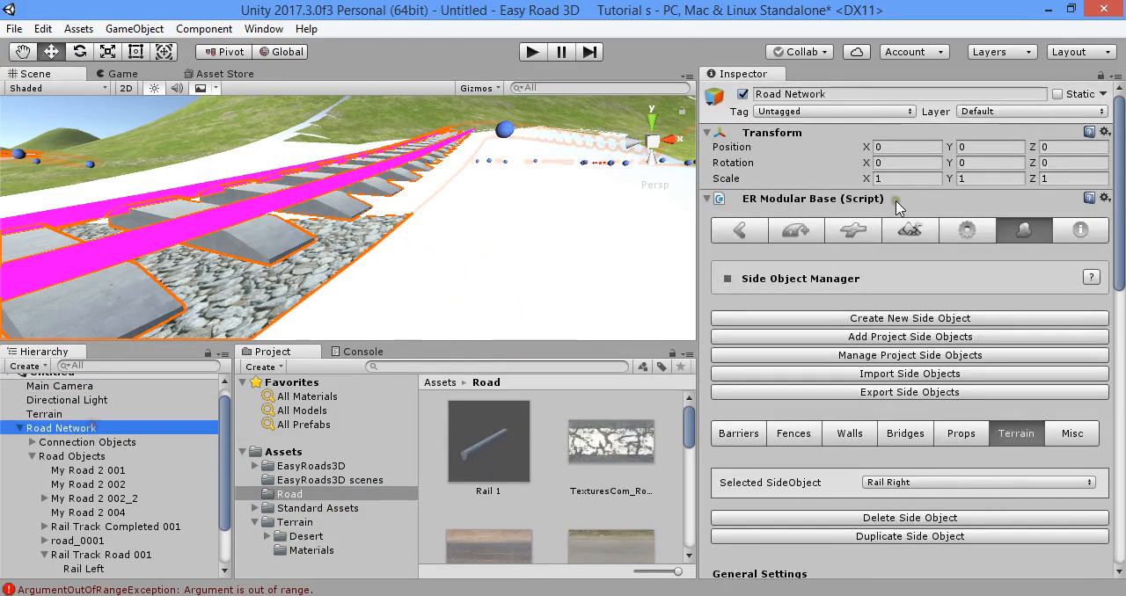
{"action": "scroll", "coordinate": [965, 335], "scroll_direction": "down", "scroll_amount": 4}
{"action": "left_click", "coordinate": [923, 271]}
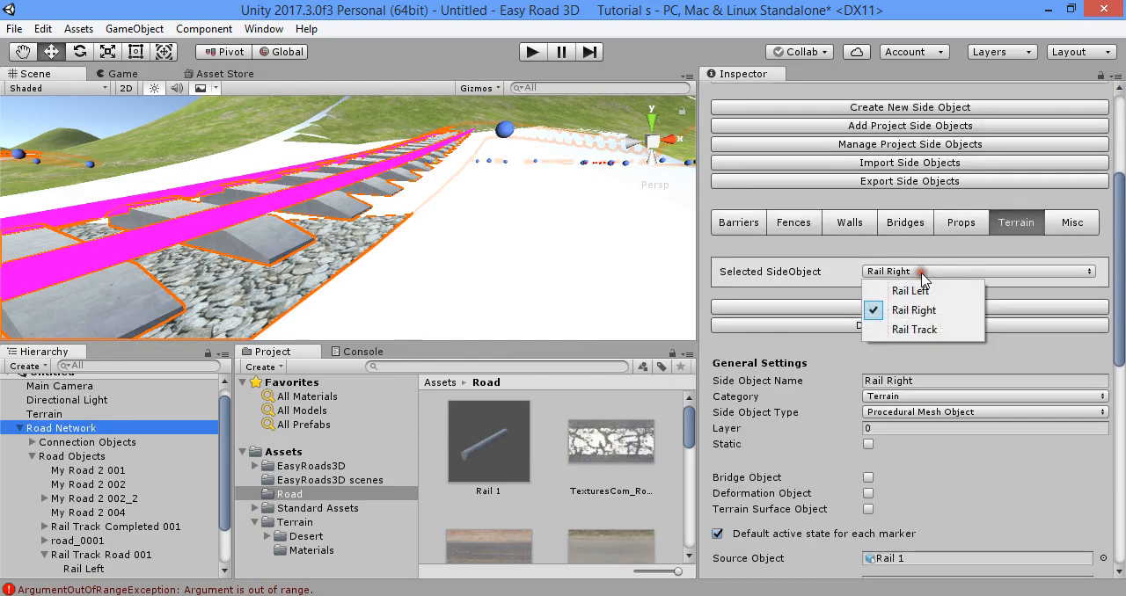
{"action": "left_click", "coordinate": [915, 313]}
{"action": "scroll", "coordinate": [871, 365], "scroll_direction": "down", "scroll_amount": 4}
{"action": "left_click_drag", "start_coordinate": [524, 457], "coordinate": [884, 350]}
- Load Rail Right's mesh in the Mesh Editor, close the editor, and update the active scene instances
{"action": "scroll", "coordinate": [935, 411], "scroll_direction": "down", "scroll_amount": 2}
{"action": "left_click", "coordinate": [974, 324]}
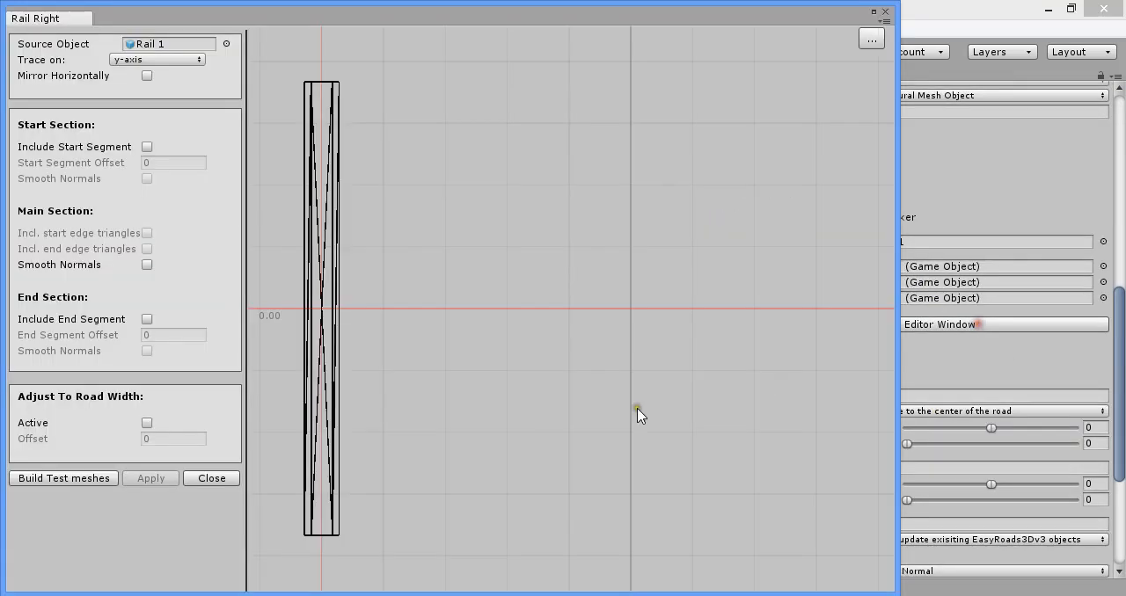
{"action": "left_click", "coordinate": [211, 479]}
{"action": "scroll", "coordinate": [884, 352], "scroll_direction": "down", "scroll_amount": 4}
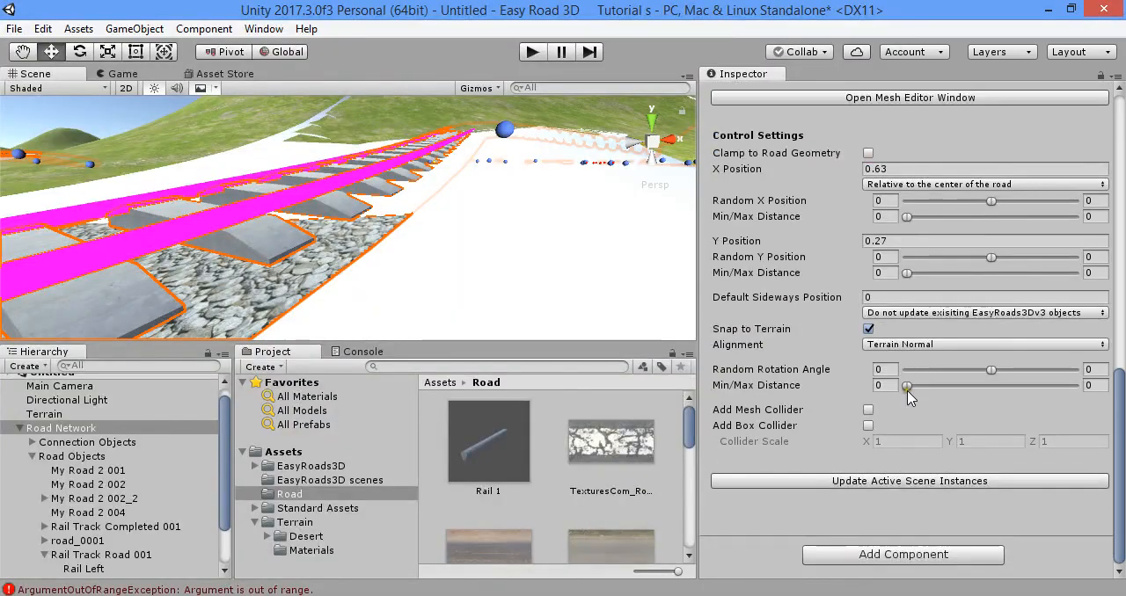
{"action": "left_click", "coordinate": [928, 482]}
{"action": "right_click_drag", "start_coordinate": [328, 184], "coordinate": [623, 213]}
{"action": "right_click_drag", "start_coordinate": [469, 244], "coordinate": [428, 268]}
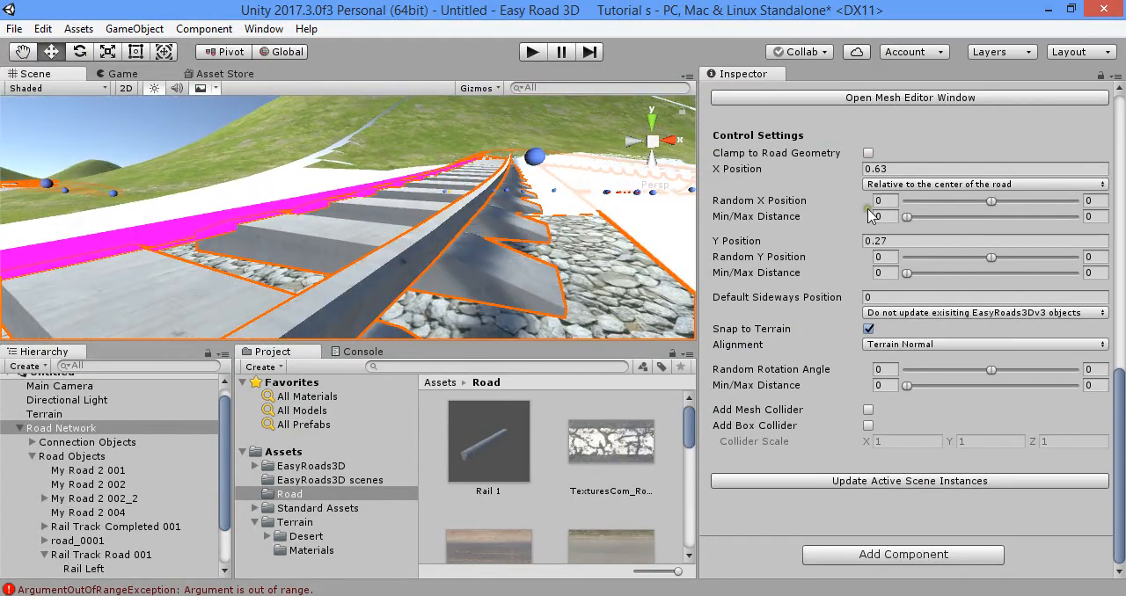
- Switch the edited side object to Rail Left and locate its source object in the project
{"action": "scroll", "coordinate": [869, 216], "scroll_direction": "up", "scroll_amount": 3}
{"action": "scroll", "coordinate": [832, 326], "scroll_direction": "up", "scroll_amount": 10}
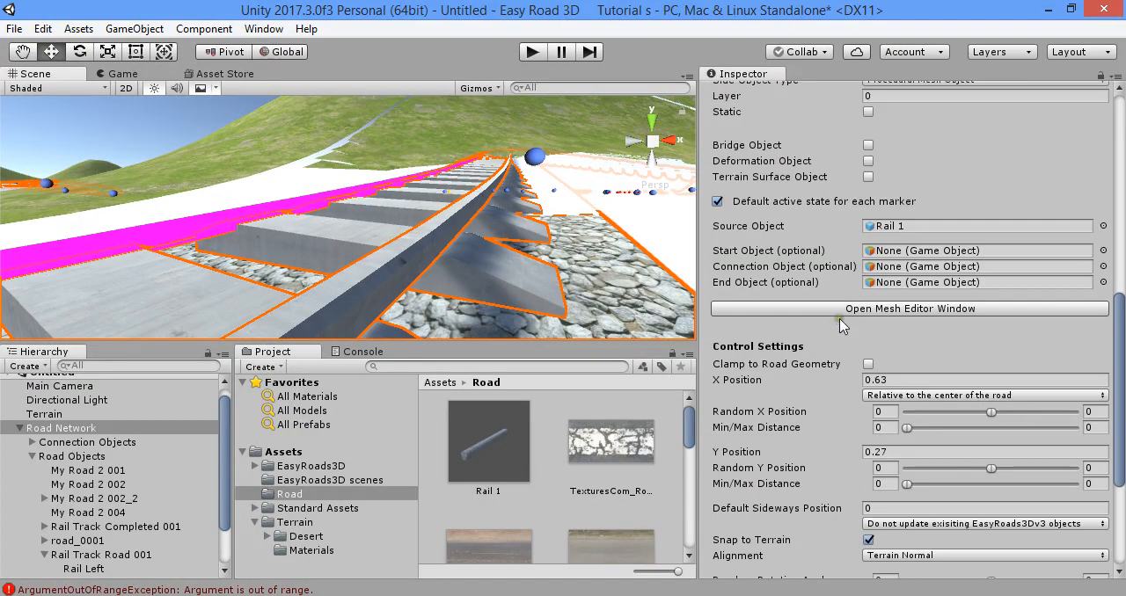
{"action": "left_click", "coordinate": [900, 203]}
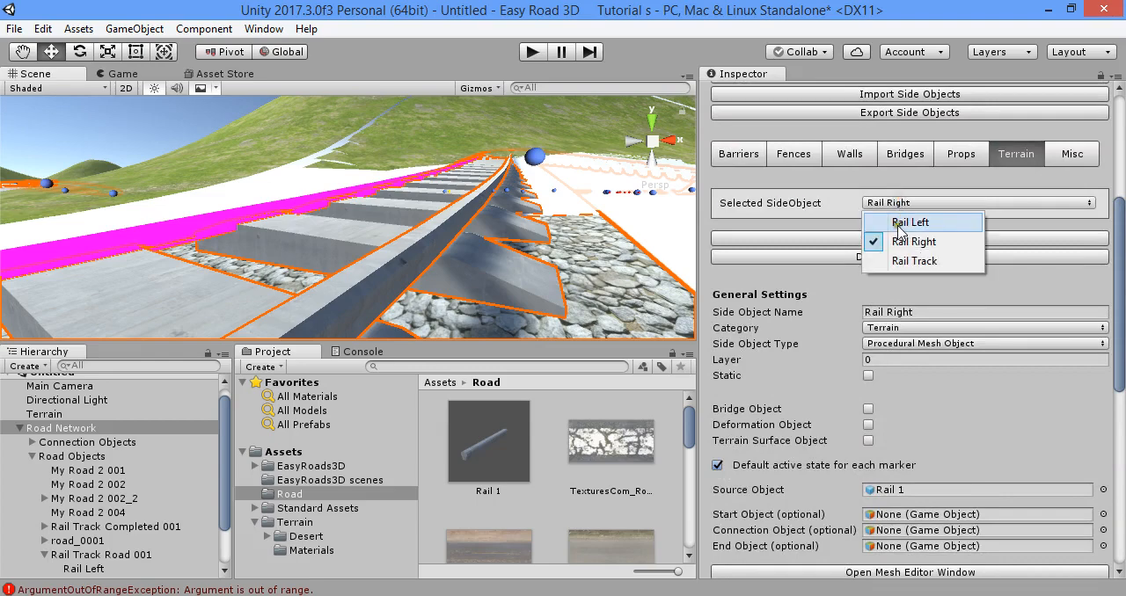
{"action": "left_click", "coordinate": [908, 222]}
{"action": "scroll", "coordinate": [887, 314], "scroll_direction": "down", "scroll_amount": 6}
{"action": "left_click", "coordinate": [899, 278]}
- Try to reassign the Terrain folder's Rail 1 model as Rail Left's source object and update the active scene instances
{"action": "left_click_drag", "start_coordinate": [619, 461], "coordinate": [895, 278]}
{"action": "scroll", "coordinate": [922, 333], "scroll_direction": "down", "scroll_amount": 6}
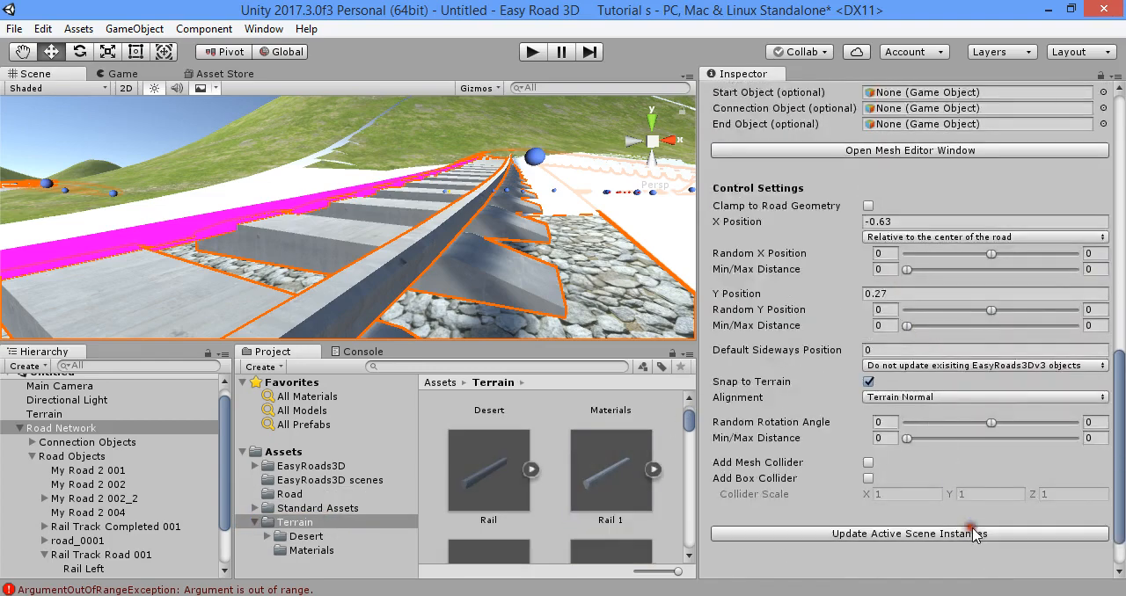
{"action": "scroll", "coordinate": [979, 534], "scroll_direction": "up", "scroll_amount": 3}
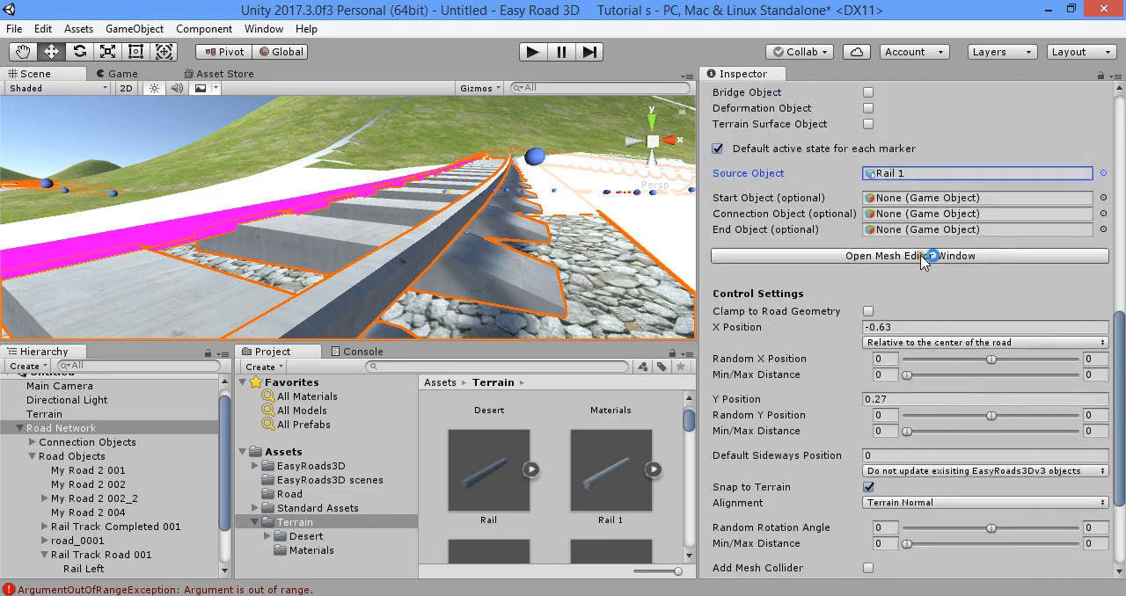
- Set Rail Left's source object to the Rail 1 prefab from the Road folder
{"action": "left_click", "coordinate": [911, 174]}
{"action": "left_click", "coordinate": [304, 496]}
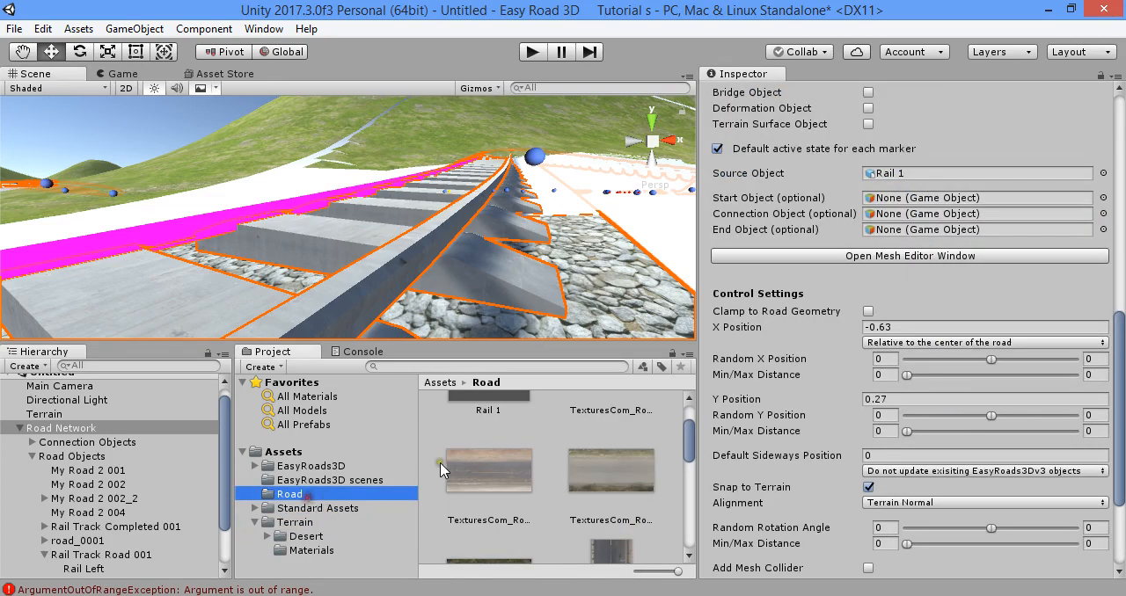
{"action": "scroll", "coordinate": [574, 456], "scroll_direction": "up", "scroll_amount": 2}
{"action": "left_click_drag", "start_coordinate": [523, 466], "coordinate": [943, 183]}
- Load Rail Left's mesh in the Mesh Editor, close the editor, and update its active scene instances
{"action": "left_click", "coordinate": [972, 257]}
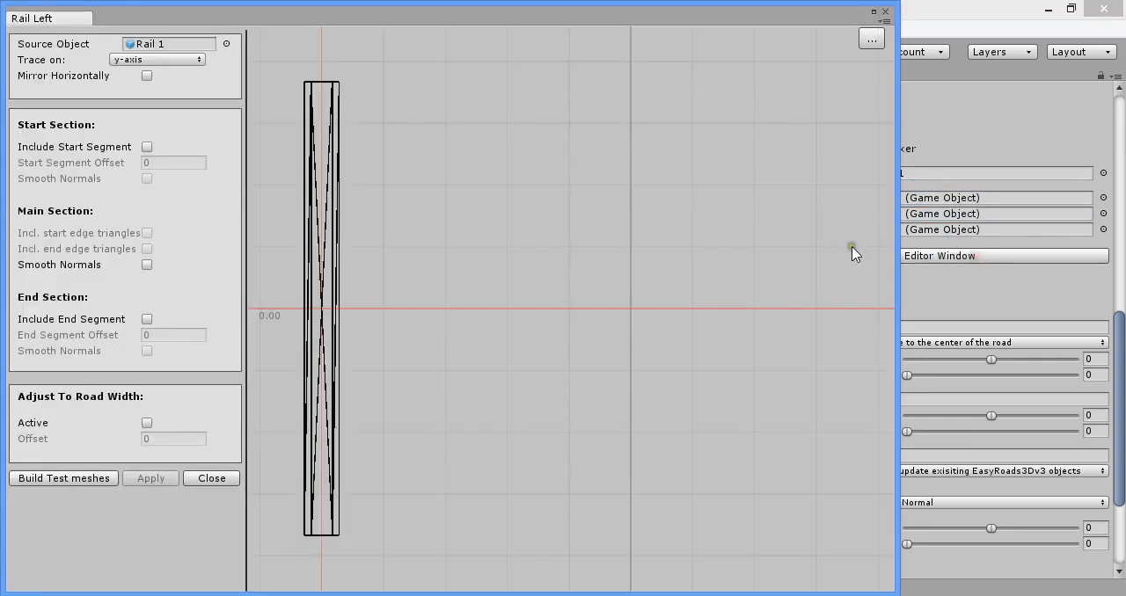
{"action": "left_click", "coordinate": [885, 12]}
{"action": "scroll", "coordinate": [978, 497], "scroll_direction": "down", "scroll_amount": 4}
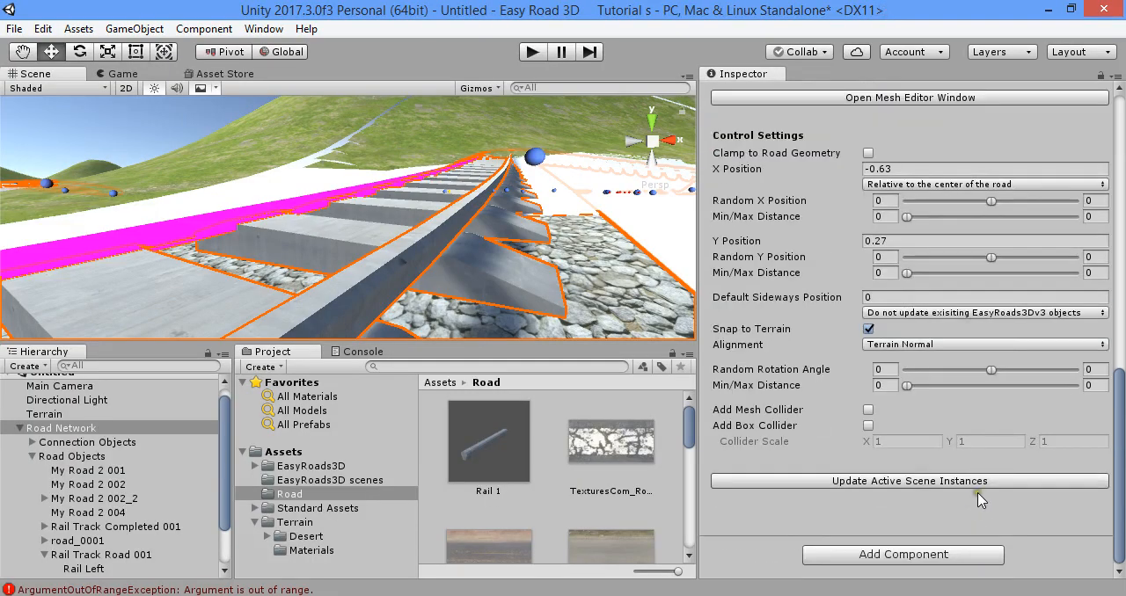
{"action": "left_click", "coordinate": [990, 486]}
- Try removing the albedo texture from the phong1 material of the Rail 1 prefab, and undo it
{"action": "left_click", "coordinate": [497, 456]}
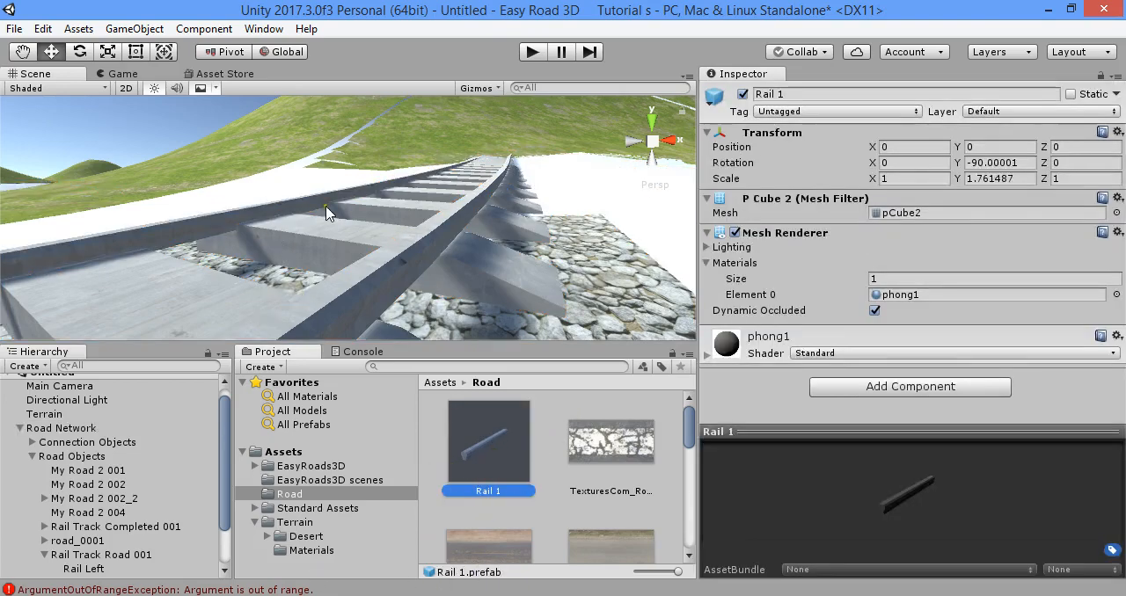
{"action": "right_click_drag", "start_coordinate": [484, 274], "coordinate": [656, 247]}
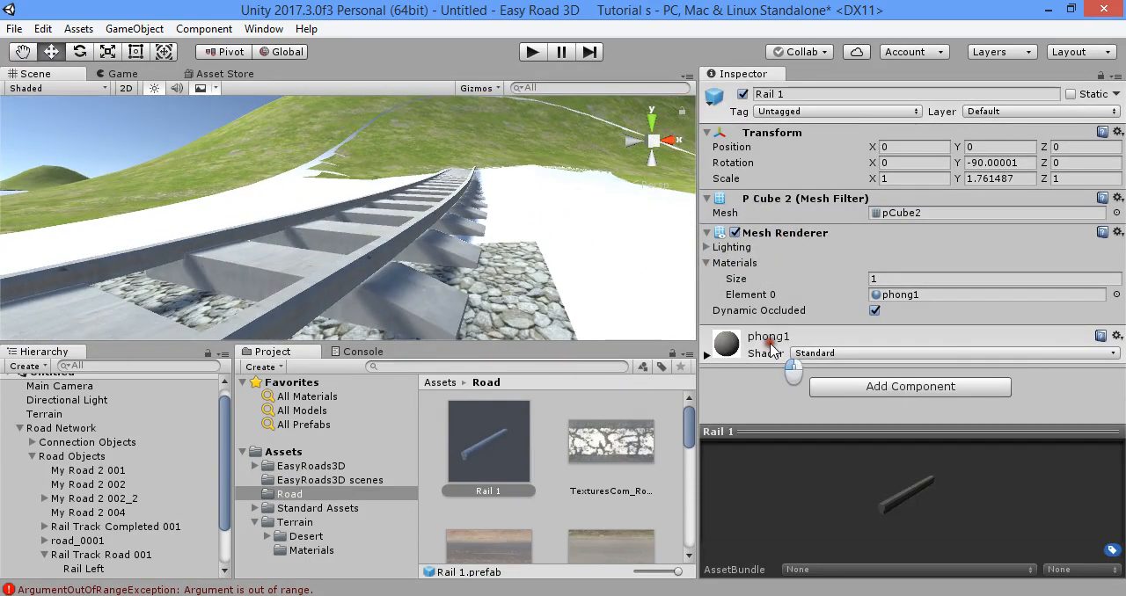
{"action": "left_click", "coordinate": [723, 344]}
{"action": "scroll", "coordinate": [823, 348], "scroll_direction": "down", "scroll_amount": 3}
{"action": "left_click_drag", "start_coordinate": [718, 264], "coordinate": [719, 264]}
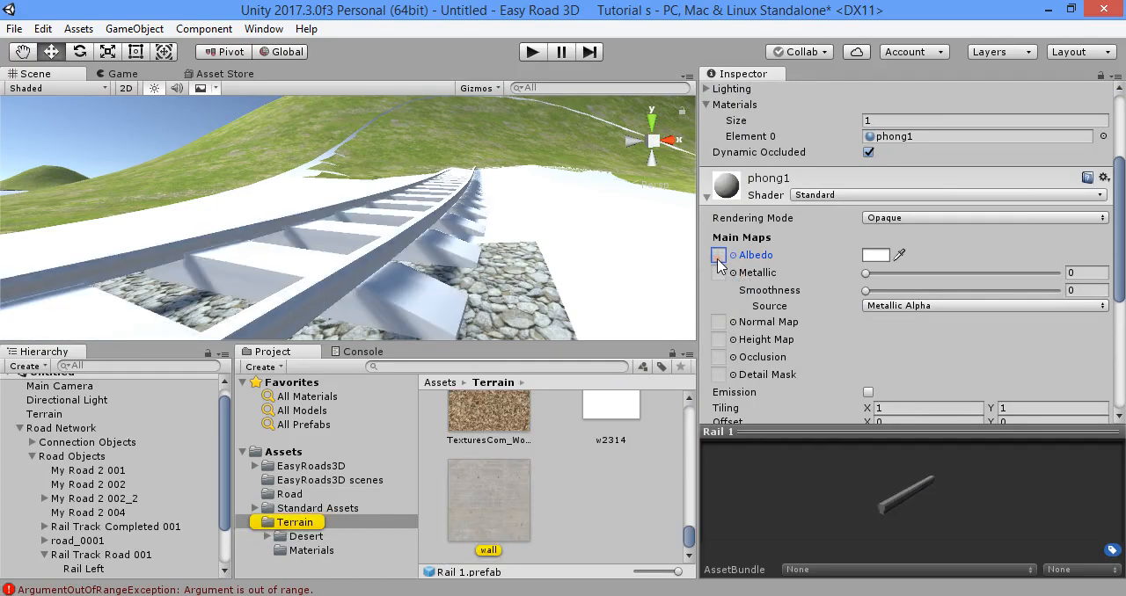
{"action": "key", "text": "ctrl+z"}
{"action": "right_click_drag", "start_coordinate": [495, 285], "coordinate": [485, 308]}
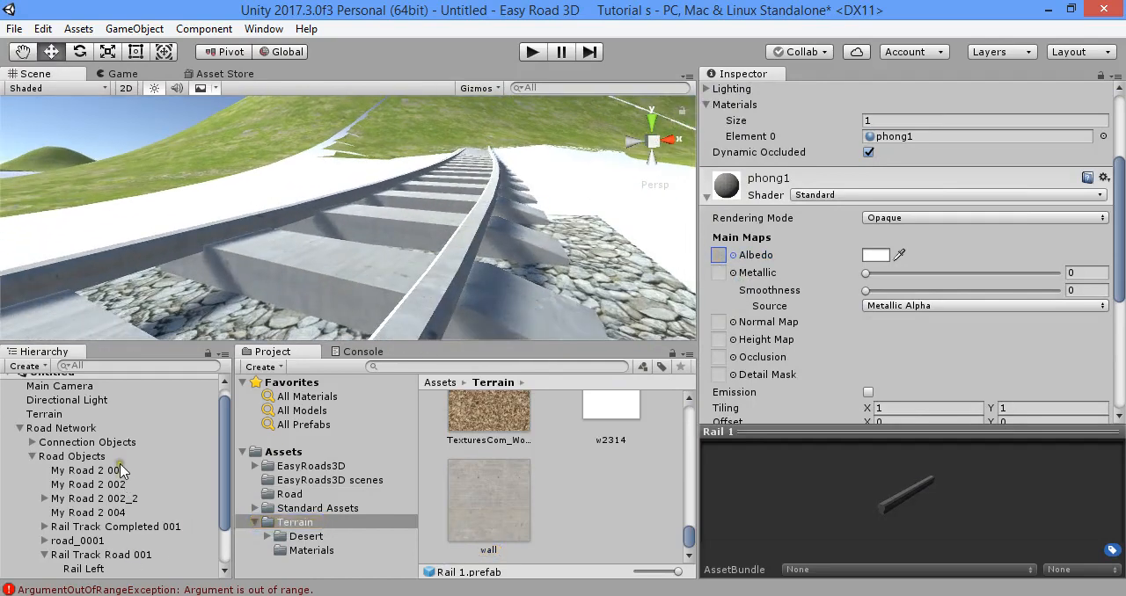
- Replace the Rail 1 prefab's Element 0 material with phong2 from the Terrain Materials folder
{"action": "left_click", "coordinate": [293, 495]}
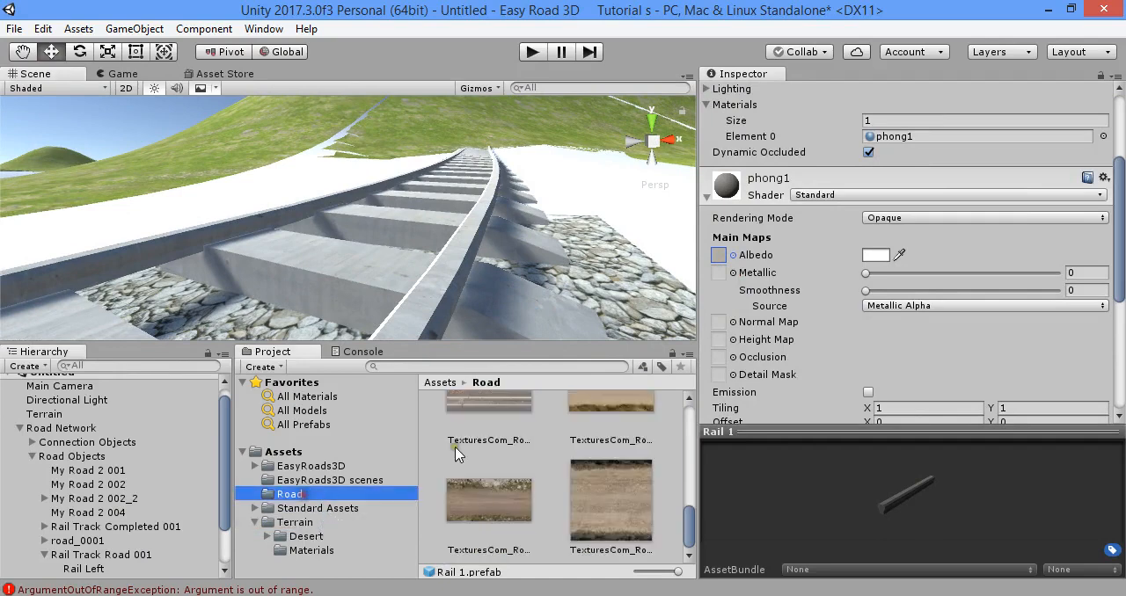
{"action": "scroll", "coordinate": [509, 466], "scroll_direction": "up", "scroll_amount": 5}
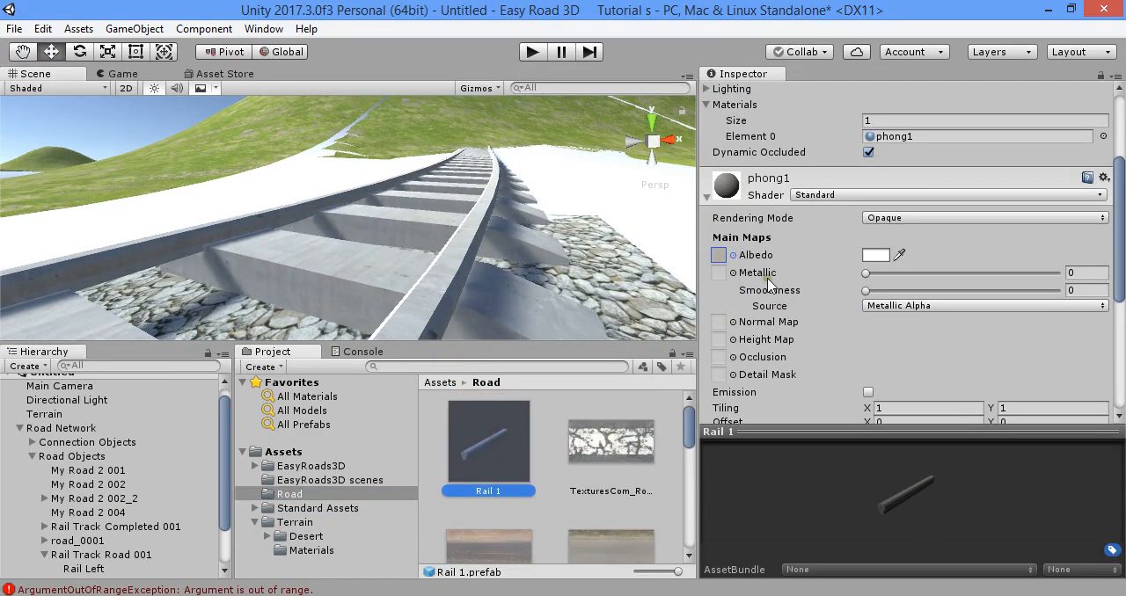
{"action": "scroll", "coordinate": [847, 201], "scroll_direction": "up", "scroll_amount": 3}
{"action": "left_click", "coordinate": [895, 245]}
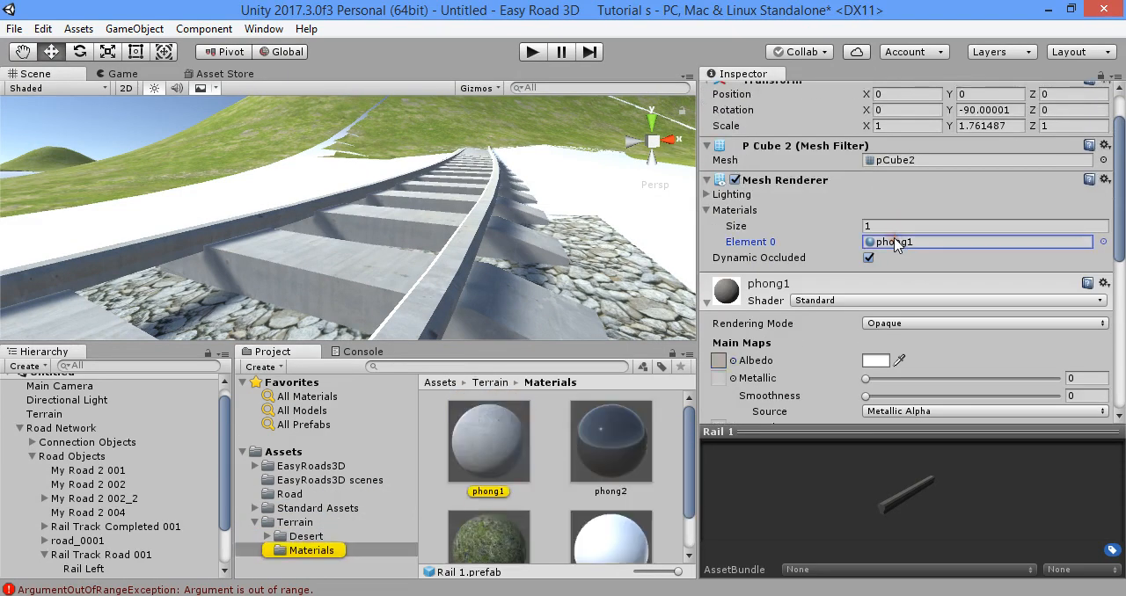
{"action": "left_click_drag", "start_coordinate": [636, 423], "coordinate": [904, 253]}
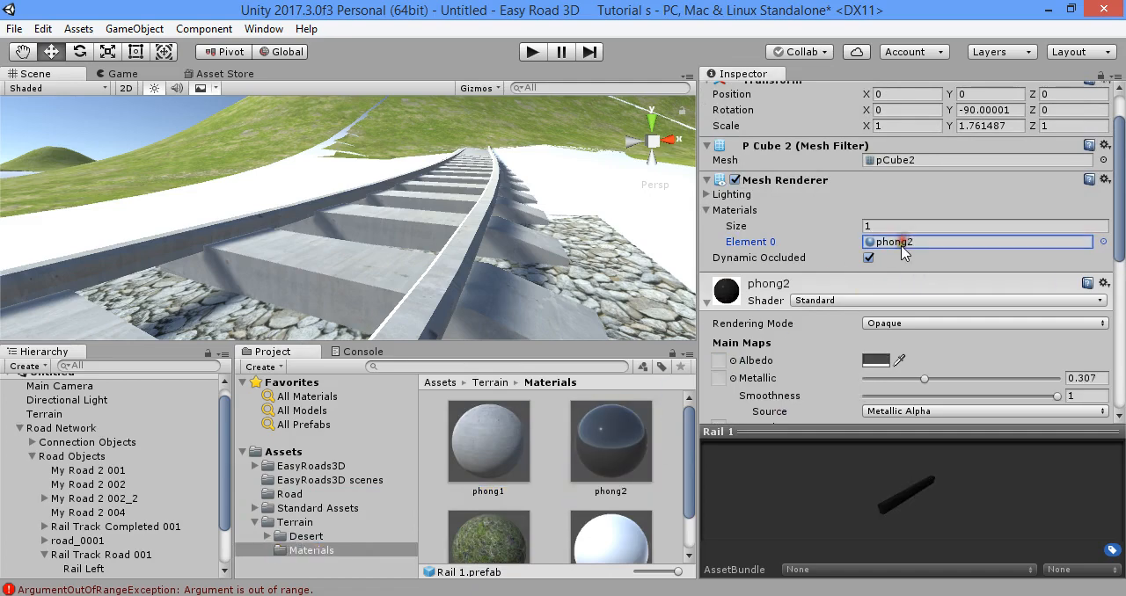
- Reselect the Road Network and update the active scene instances of Rail Left
{"action": "left_click_drag", "start_coordinate": [523, 313], "coordinate": [369, 285], "text": "alt"}
{"action": "left_click", "coordinate": [62, 429]}
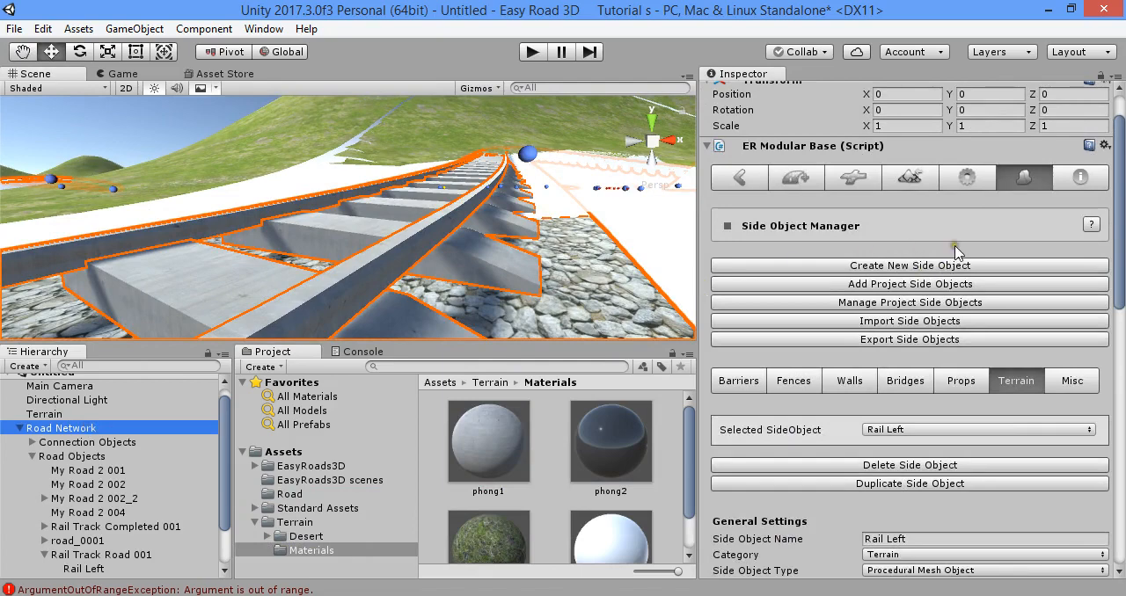
{"action": "scroll", "coordinate": [981, 264], "scroll_direction": "down", "scroll_amount": 15}
{"action": "left_click", "coordinate": [971, 481]}
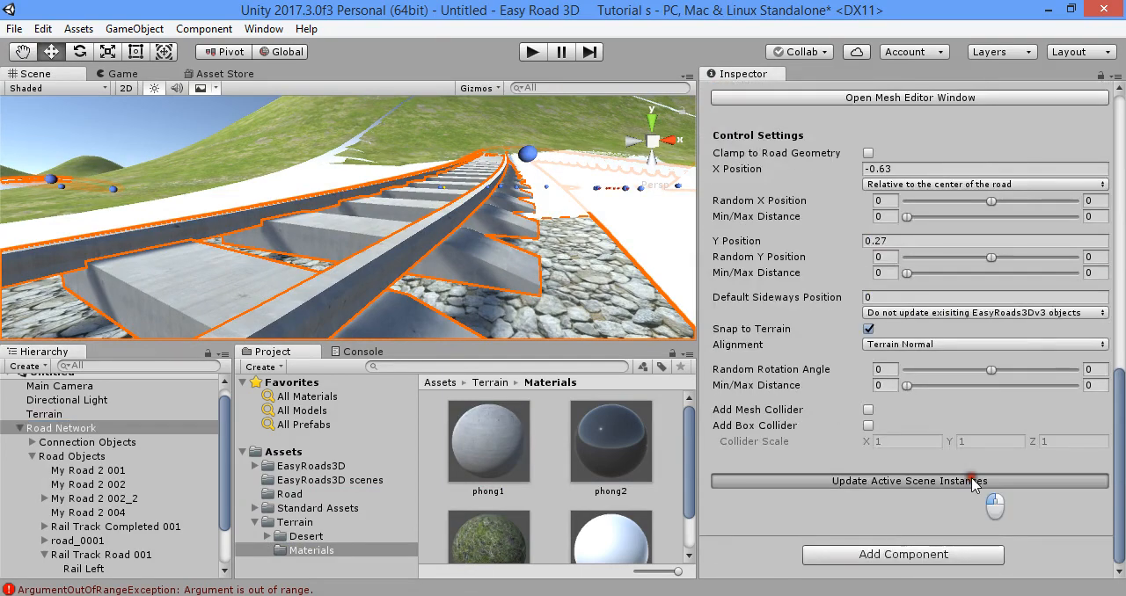
- Locate Rail Left's source prefab, place a test copy of Rail 1 beside the track, and delete that copy
{"action": "scroll", "coordinate": [973, 452], "scroll_direction": "up", "scroll_amount": 3}
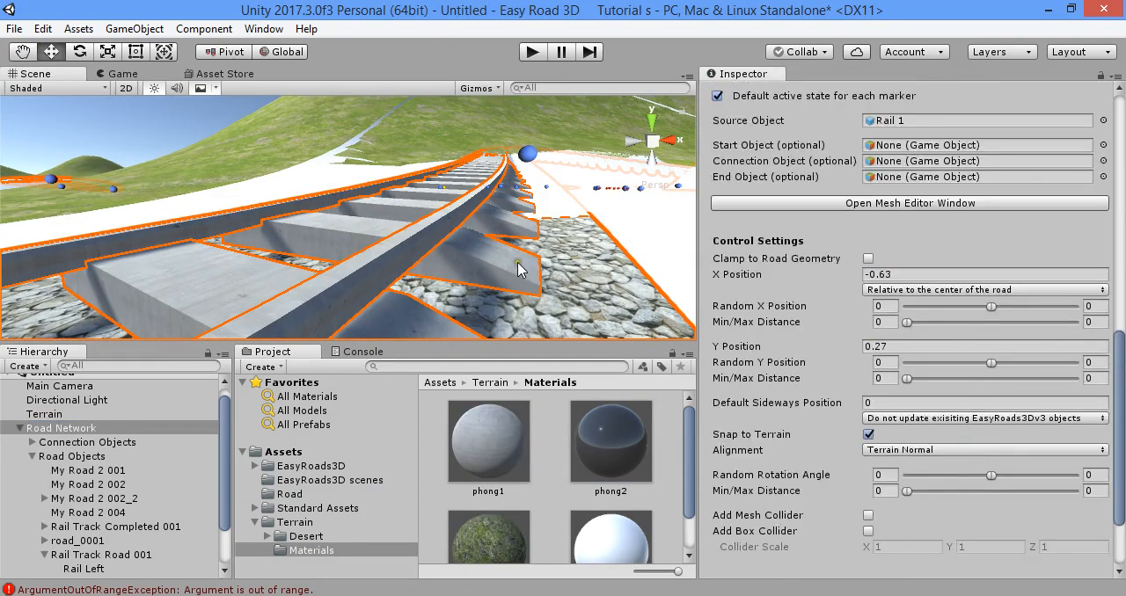
{"action": "scroll", "coordinate": [959, 255], "scroll_direction": "up", "scroll_amount": 3}
{"action": "left_click", "coordinate": [915, 227]}
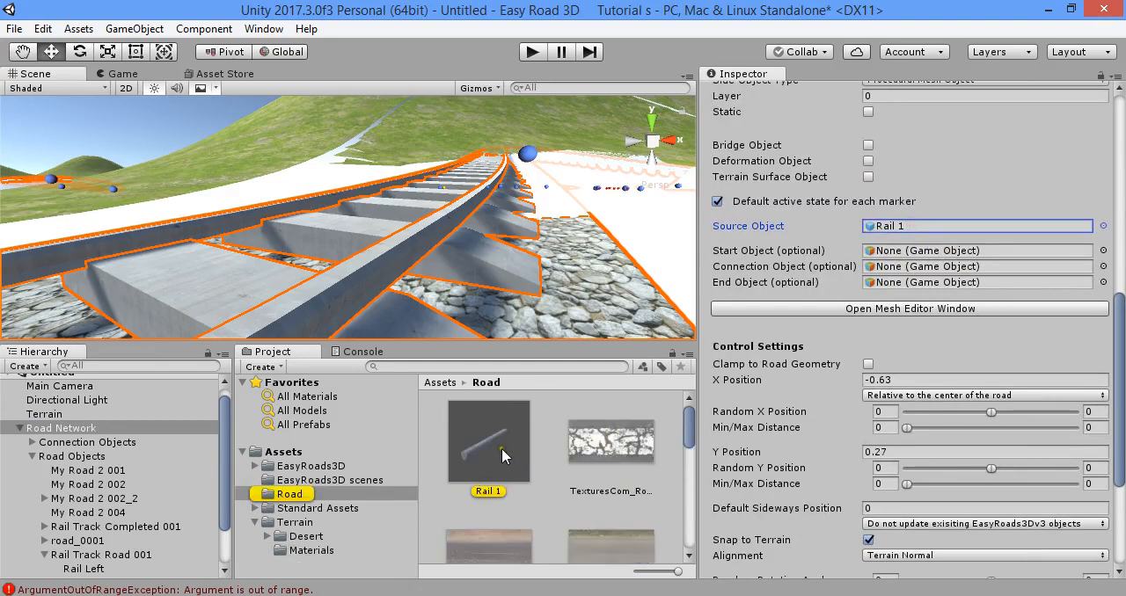
{"action": "left_click_drag", "start_coordinate": [503, 438], "coordinate": [573, 292]}
{"action": "left_click_drag", "start_coordinate": [569, 239], "coordinate": [564, 198]}
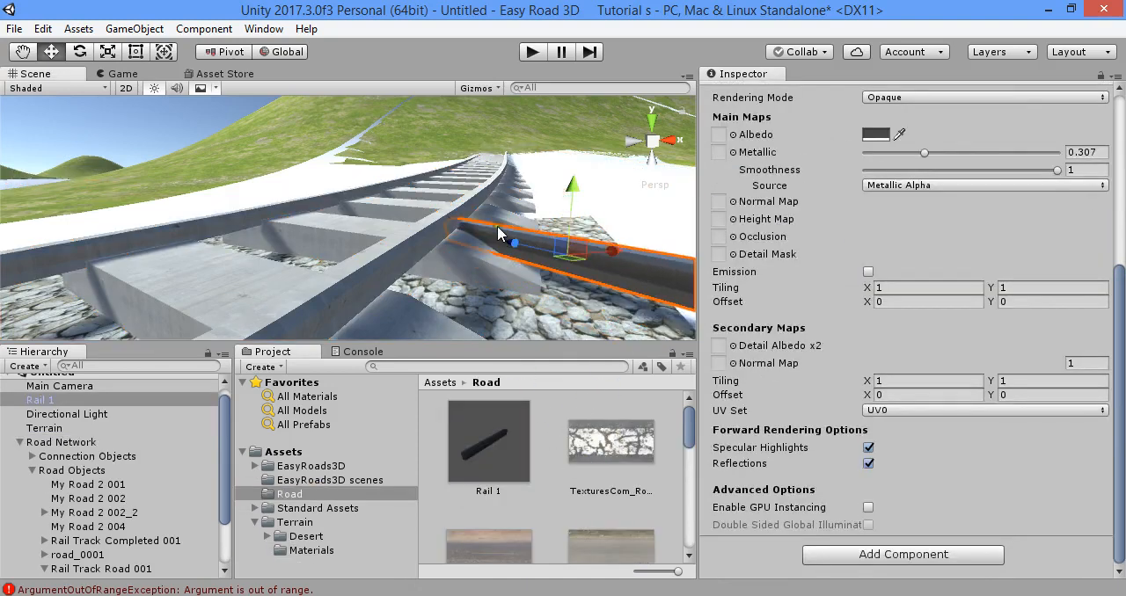
{"action": "key", "text": "Delete"}
- Clear Rail Left's source object, reassign the Road folder's Rail 1 prefab, and update the active scene instances
{"action": "double_click", "coordinate": [60, 429]}
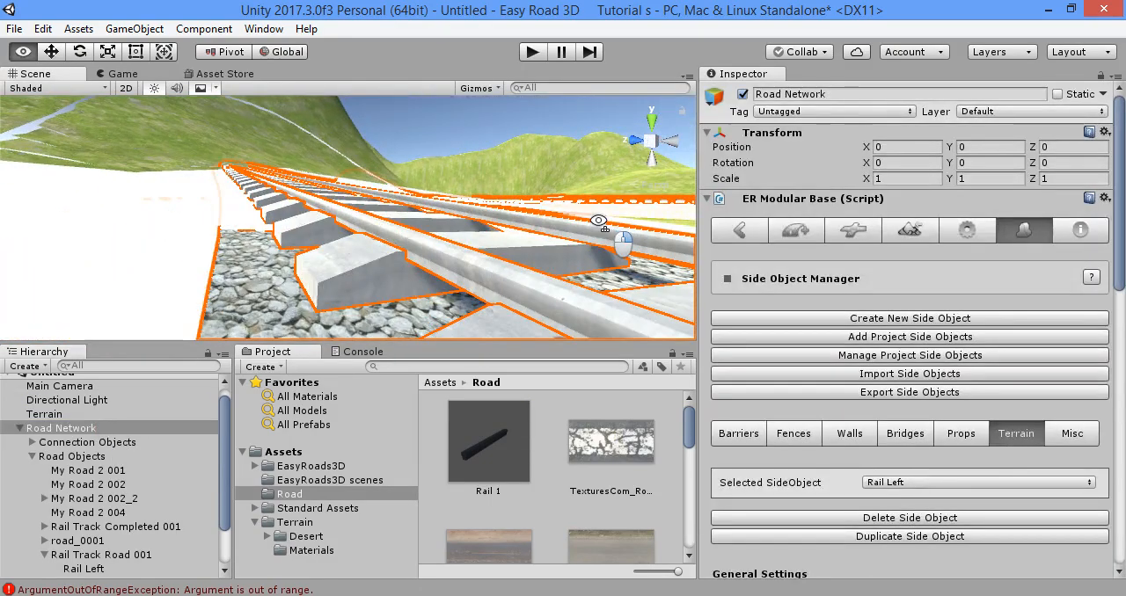
{"action": "right_click_drag", "start_coordinate": [598, 220], "coordinate": [595, 230]}
{"action": "scroll", "coordinate": [971, 305], "scroll_direction": "down", "scroll_amount": 6}
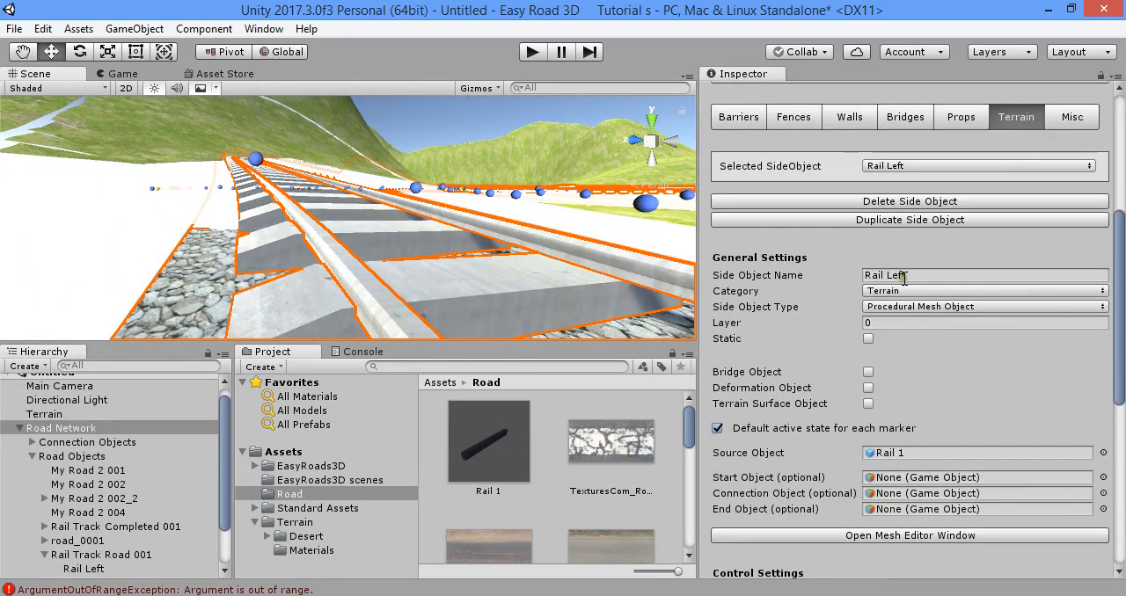
{"action": "scroll", "coordinate": [919, 359], "scroll_direction": "down", "scroll_amount": 3}
{"action": "left_click", "coordinate": [897, 347]}
{"action": "key", "text": "Delete"}
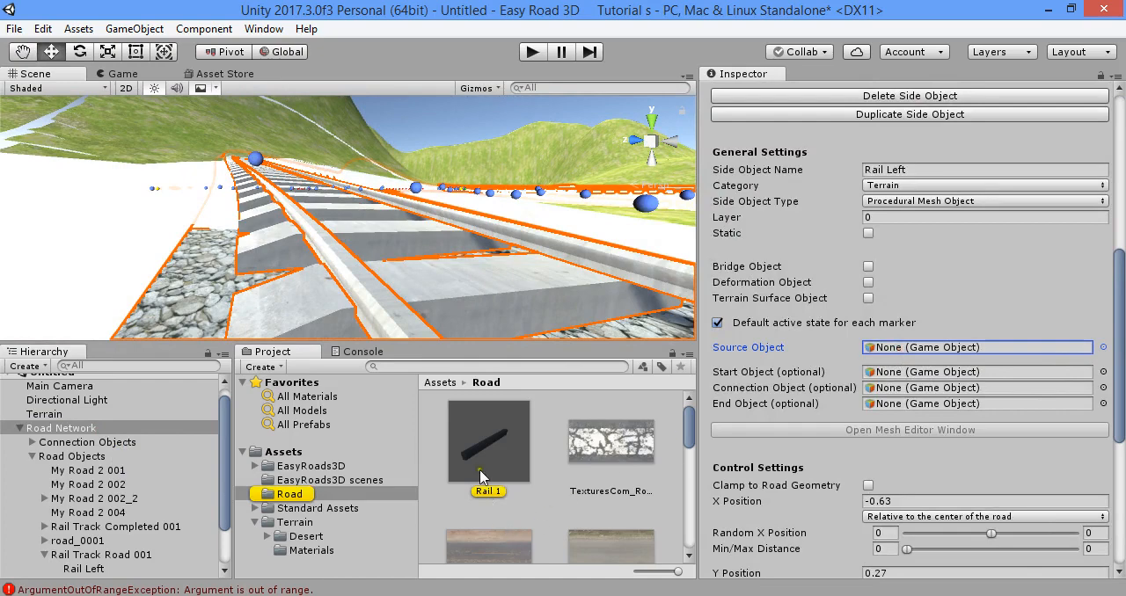
{"action": "left_click_drag", "start_coordinate": [480, 476], "coordinate": [889, 347]}
{"action": "scroll", "coordinate": [923, 395], "scroll_direction": "down", "scroll_amount": 9}
{"action": "left_click", "coordinate": [959, 484]}
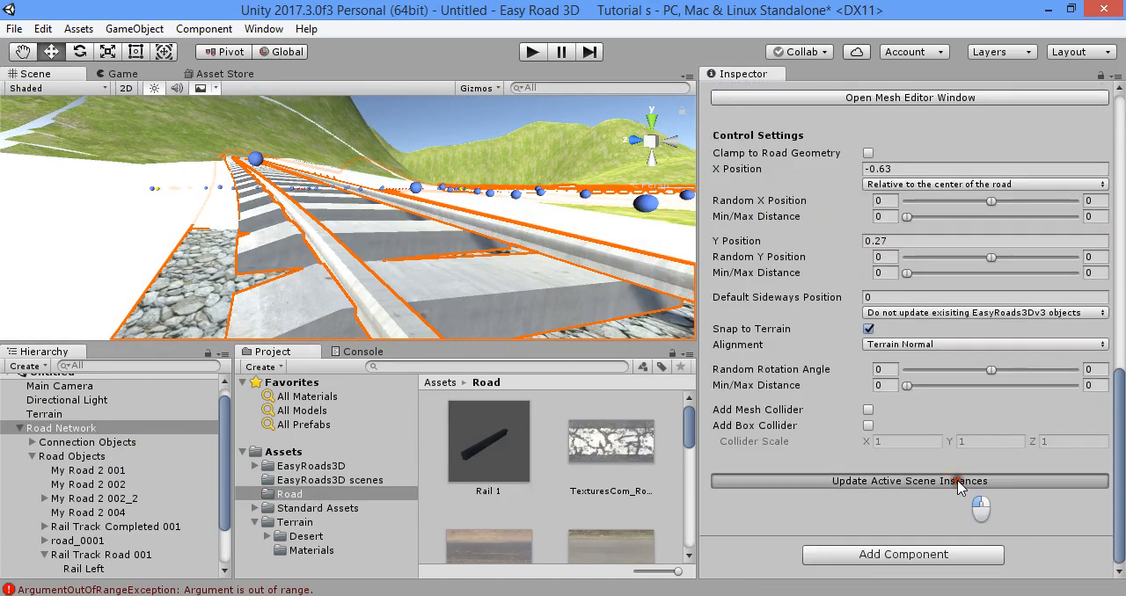
- Clear and reassign the Rail 1 prefab as Rail Right's source object, and update the active scene instances
{"action": "scroll", "coordinate": [932, 378], "scroll_direction": "up", "scroll_amount": 6}
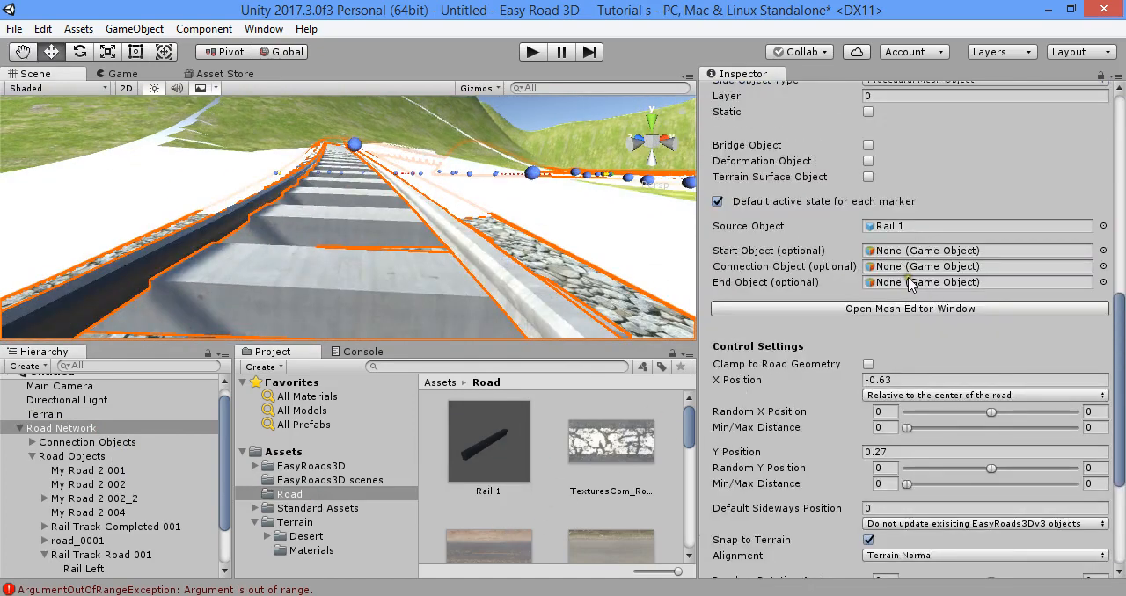
{"action": "scroll", "coordinate": [915, 264], "scroll_direction": "up", "scroll_amount": 6}
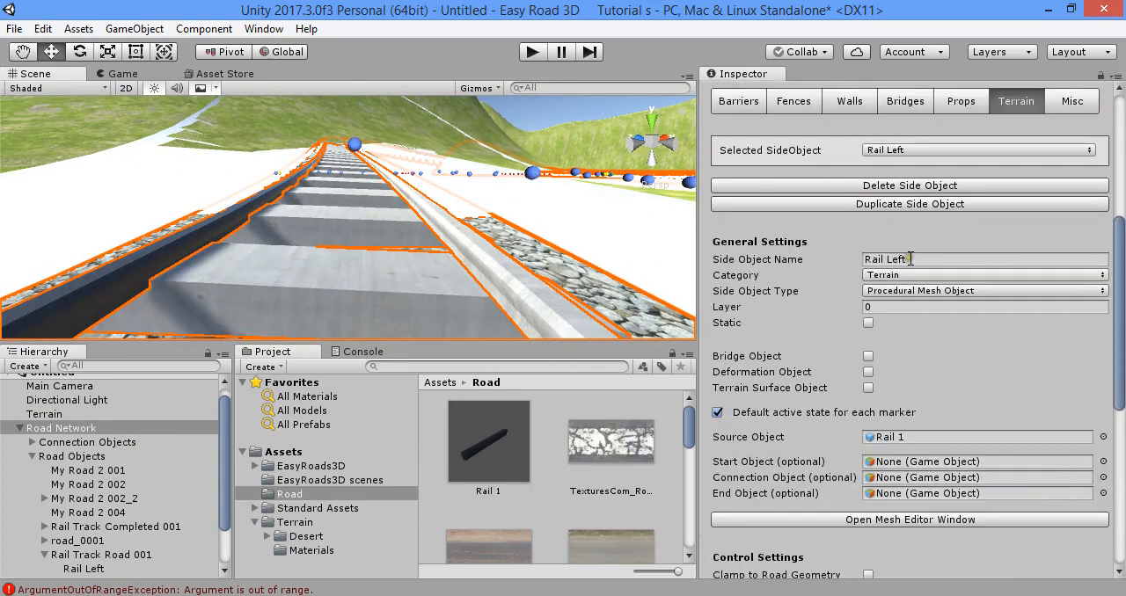
{"action": "left_click", "coordinate": [931, 151]}
{"action": "left_click", "coordinate": [917, 187]}
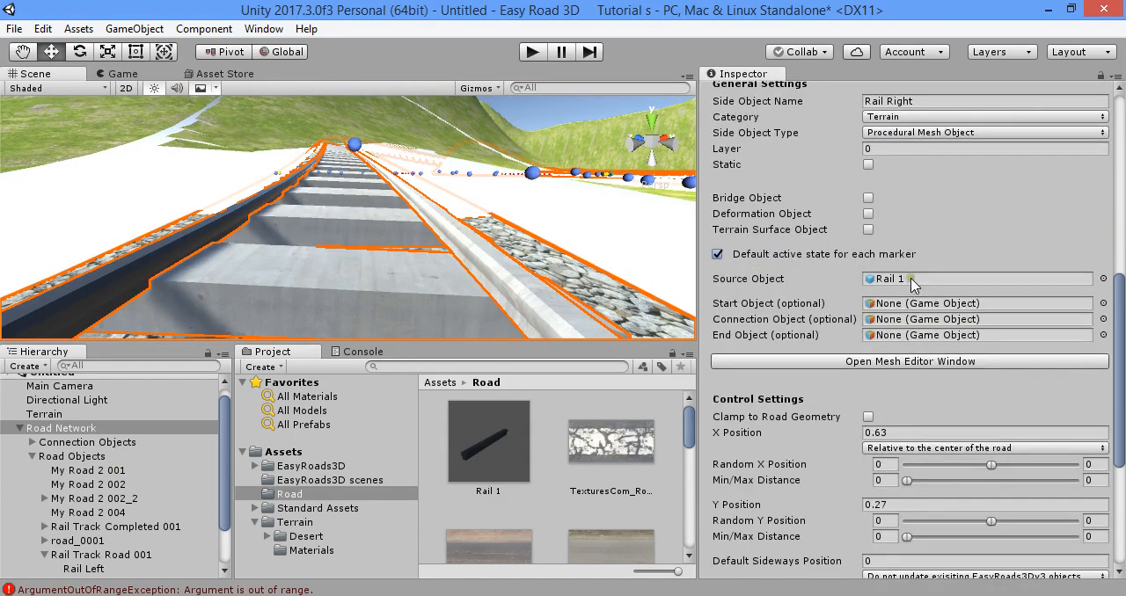
{"action": "left_click", "coordinate": [912, 279]}
{"action": "key", "text": "Delete"}
{"action": "left_click_drag", "start_coordinate": [494, 445], "coordinate": [989, 275]}
{"action": "scroll", "coordinate": [989, 352], "scroll_direction": "down", "scroll_amount": 5}
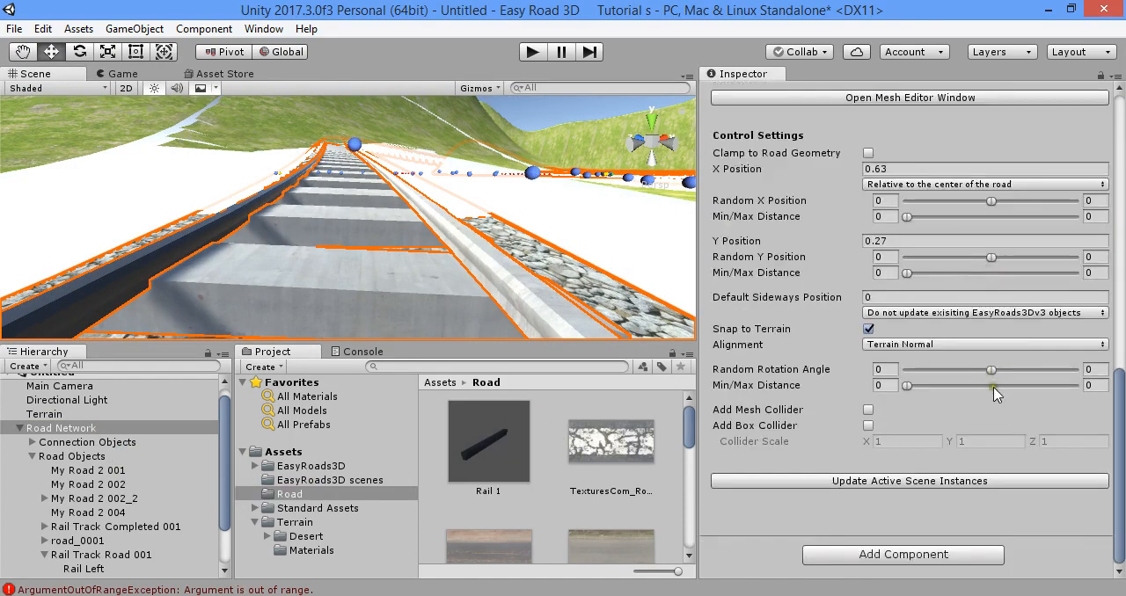
{"action": "left_click", "coordinate": [1012, 480]}
{"action": "left_click_drag", "start_coordinate": [603, 301], "coordinate": [119, 391], "text": "alt"}
- Build the terrain for all terrains from the road network's build settings and inspect the track
{"action": "scroll", "coordinate": [902, 307], "scroll_direction": "up", "scroll_amount": 10}
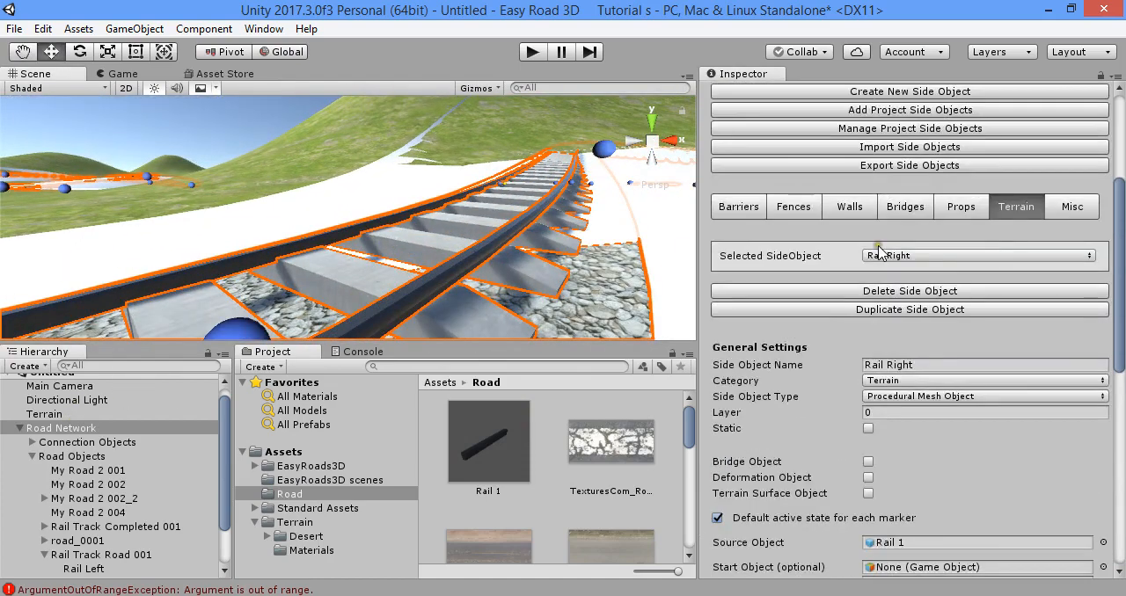
{"action": "left_click", "coordinate": [910, 163]}
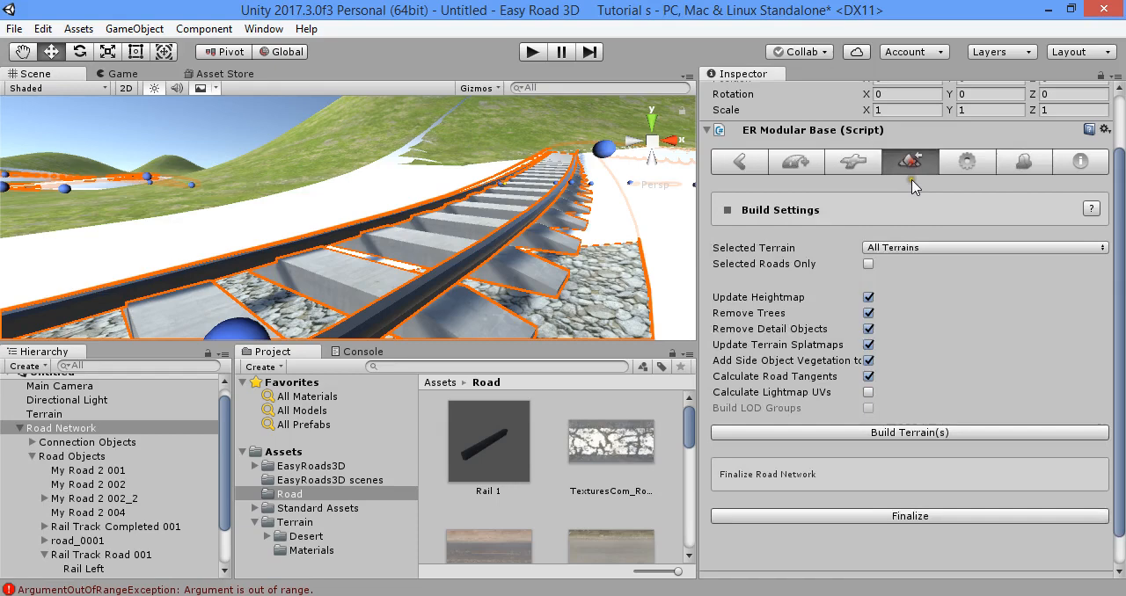
{"action": "left_click", "coordinate": [950, 433]}
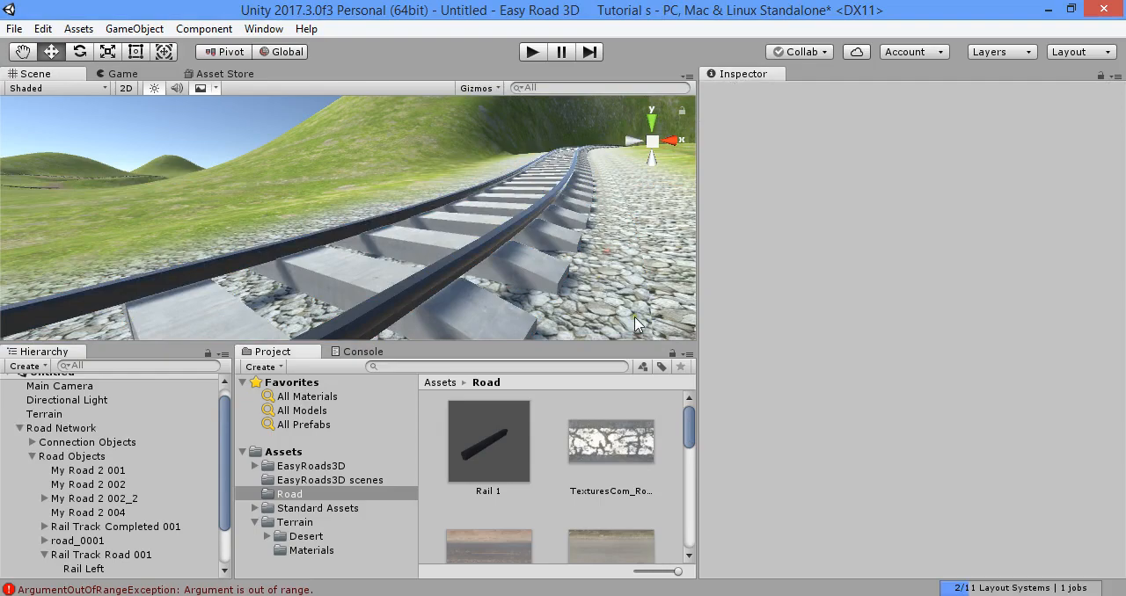
{"action": "left_click_drag", "start_coordinate": [493, 246], "coordinate": [959, 370], "text": "alt"}
{"action": "right_click_drag", "start_coordinate": [959, 364], "coordinate": [314, 319]}
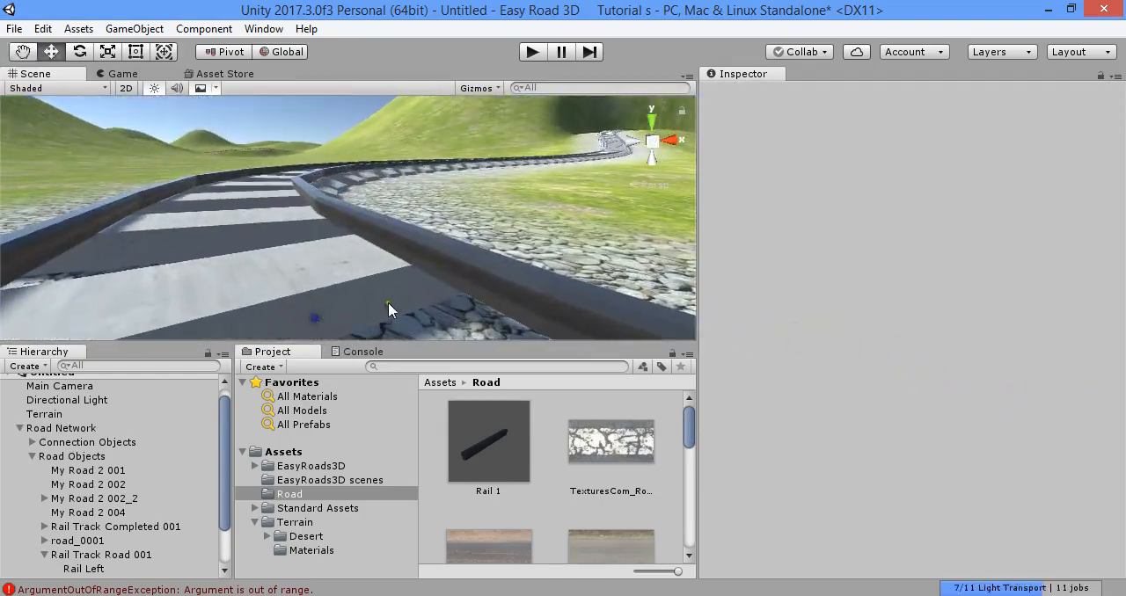
- Darken the phong1 material's albedo color to a light grey of about CCCCCC
{"action": "left_click", "coordinate": [304, 549]}
{"action": "left_click", "coordinate": [535, 443]}
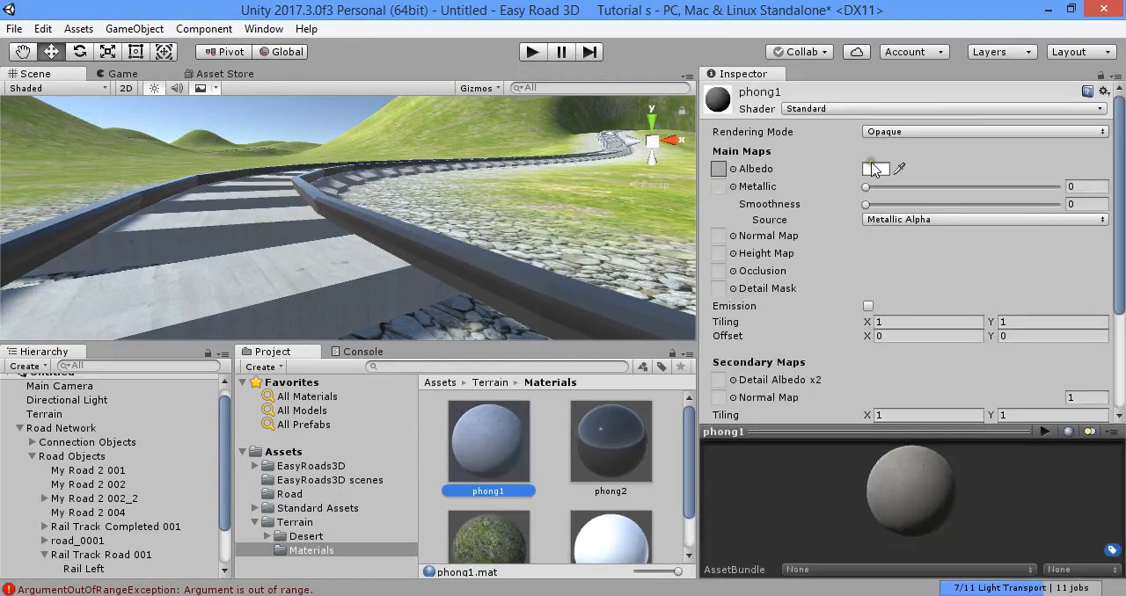
{"action": "left_click", "coordinate": [874, 169]}
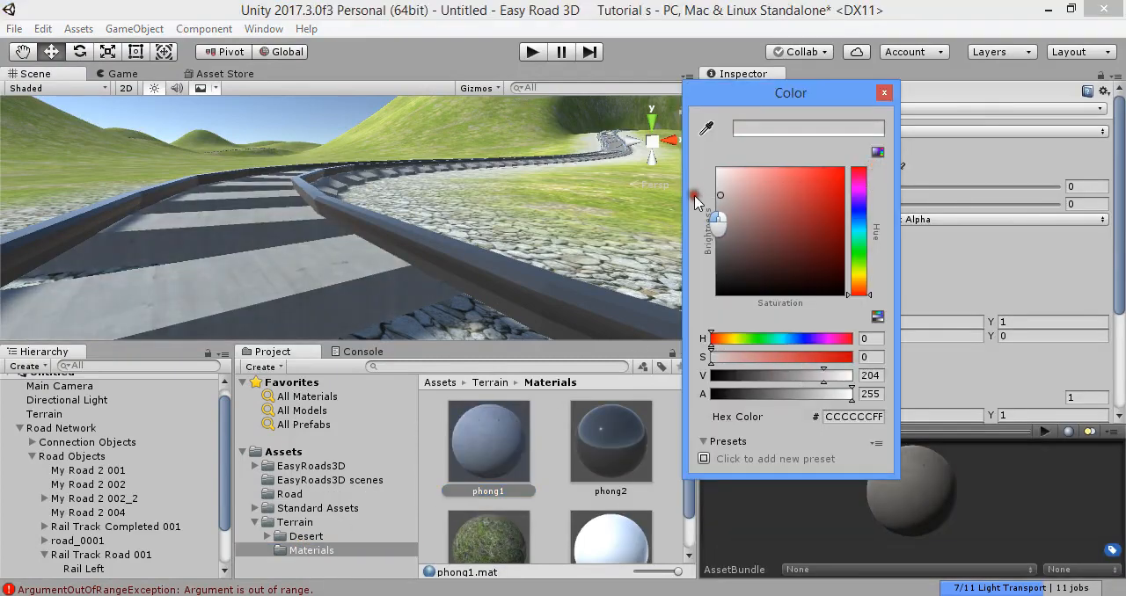
{"action": "left_click_drag", "start_coordinate": [695, 198], "coordinate": [684, 197]}
{"action": "right_click_drag", "start_coordinate": [496, 227], "coordinate": [439, 264]}
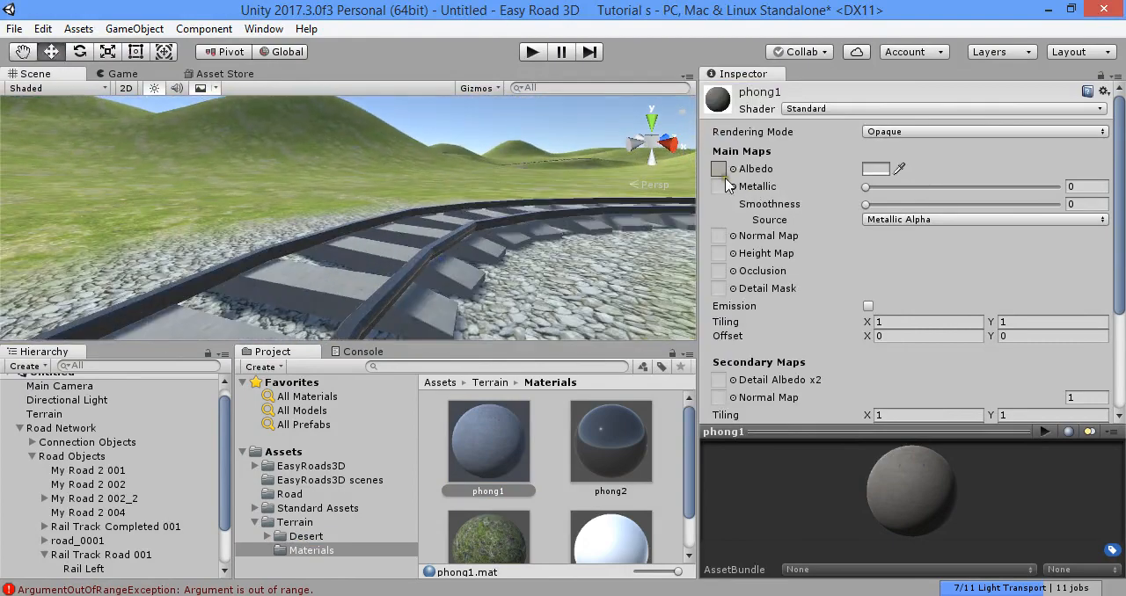
- Try a cracked concrete texture from the Terrain folder as phong1's albedo map
{"action": "left_click", "coordinate": [295, 523]}
{"action": "scroll", "coordinate": [559, 484], "scroll_direction": "down", "scroll_amount": 3}
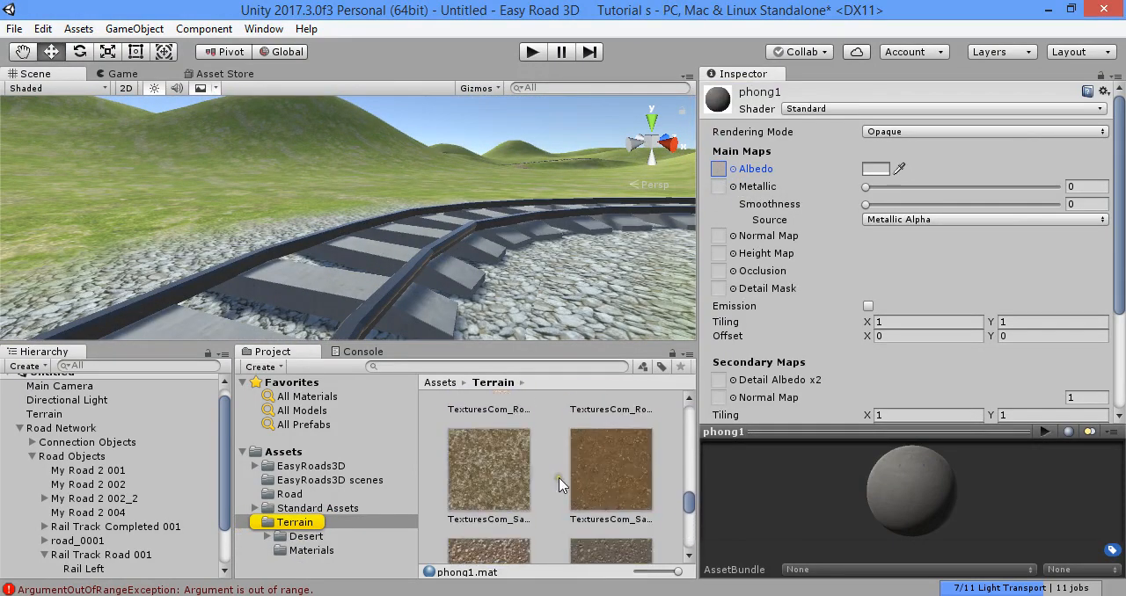
{"action": "scroll", "coordinate": [560, 485], "scroll_direction": "down", "scroll_amount": 8}
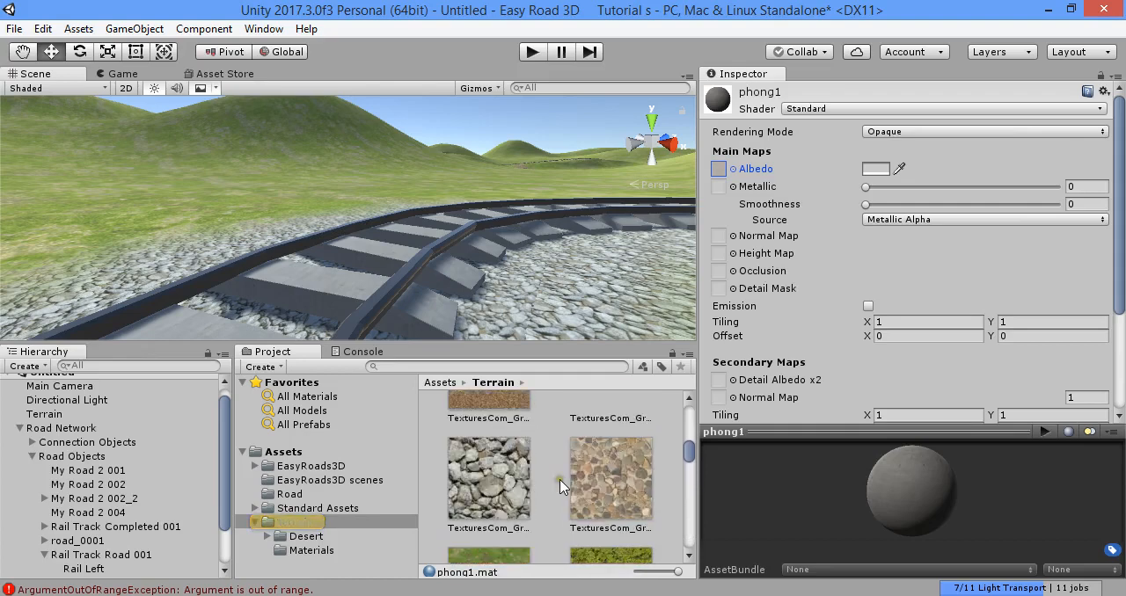
{"action": "scroll", "coordinate": [560, 480], "scroll_direction": "up", "scroll_amount": 8}
{"action": "left_click_drag", "start_coordinate": [504, 475], "coordinate": [719, 169]}
- Set phong1's albedo map to the wide, pale TexturesCom_Tra… texture from the Terrain folder
{"action": "scroll", "coordinate": [501, 397], "scroll_direction": "down", "scroll_amount": 6}
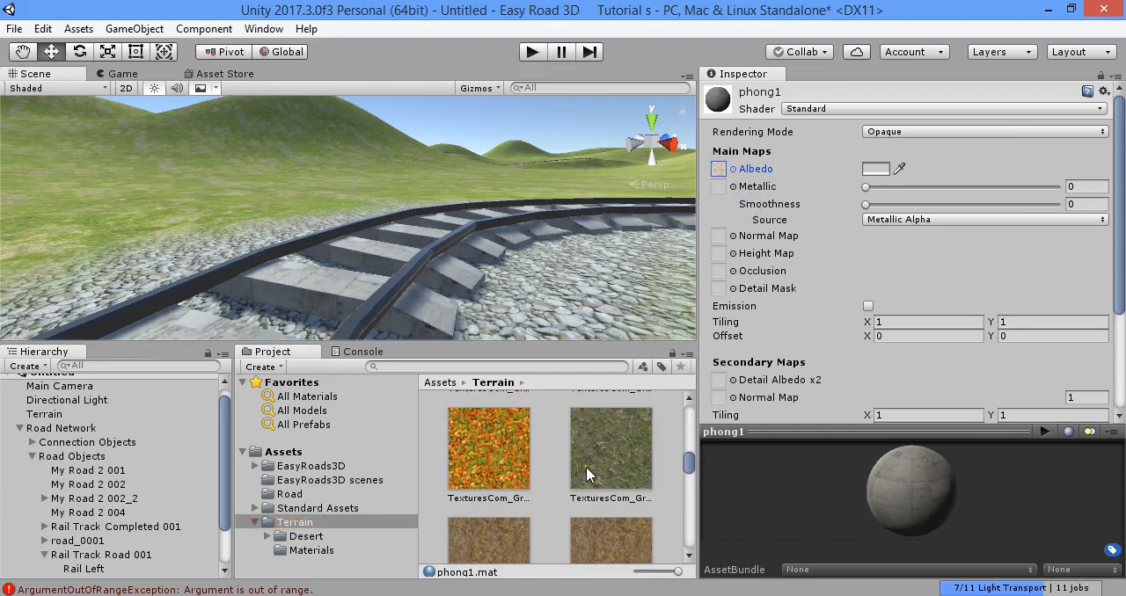
{"action": "scroll", "coordinate": [586, 470], "scroll_direction": "down", "scroll_amount": 2}
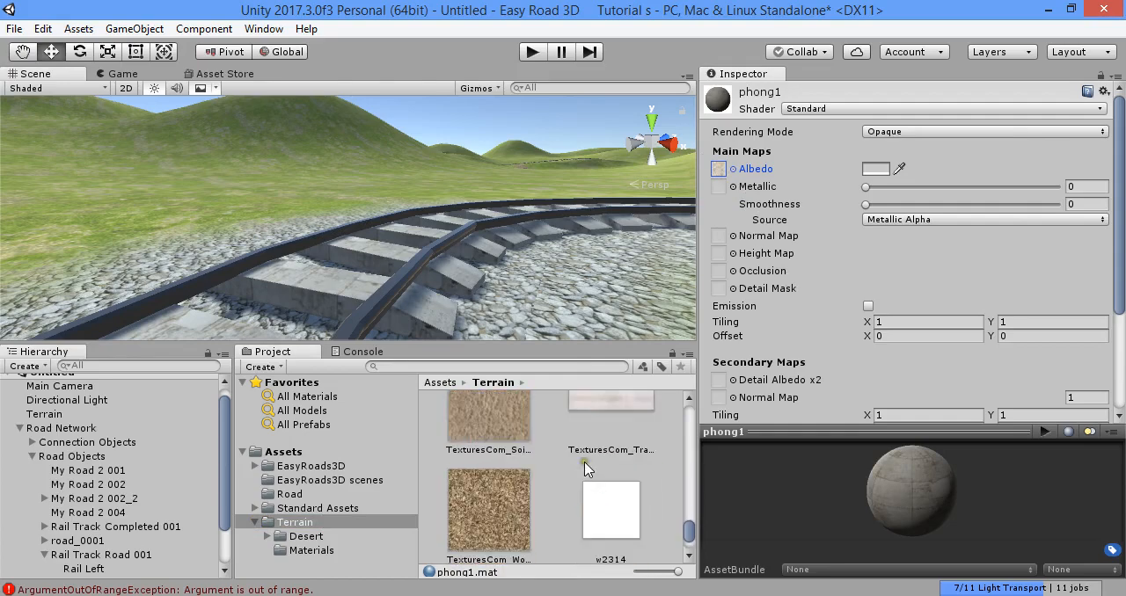
{"action": "left_click_drag", "start_coordinate": [630, 498], "coordinate": [723, 176]}
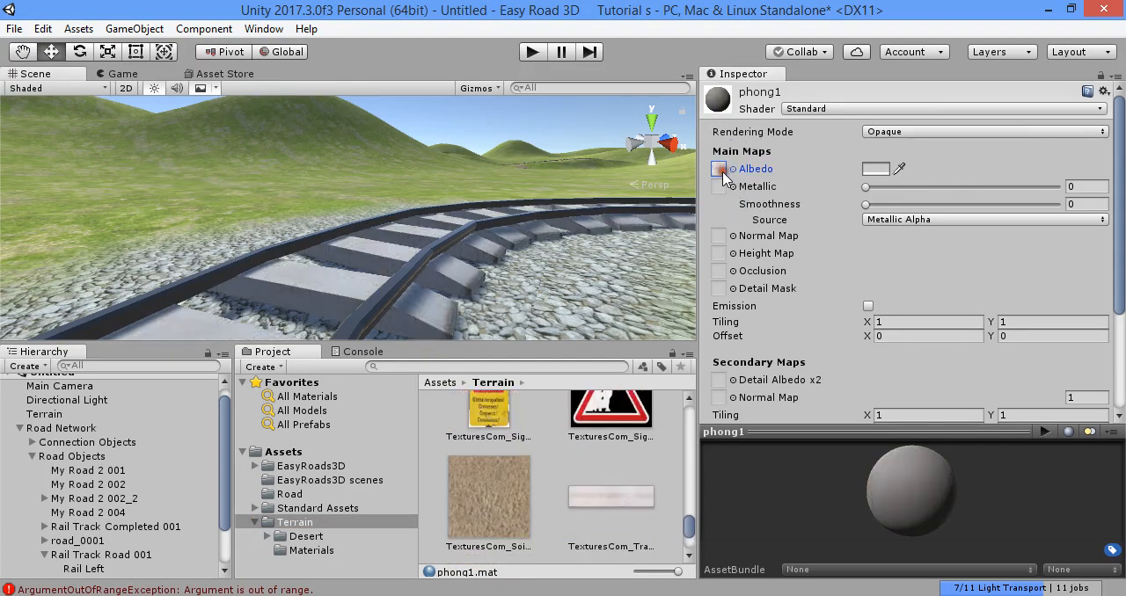
- Try different main-map tiling values on the phong1 material, including 0.3, 10 and 3
{"action": "right_click_drag", "start_coordinate": [276, 262], "coordinate": [587, 248]}
{"action": "left_click", "coordinate": [923, 322]}
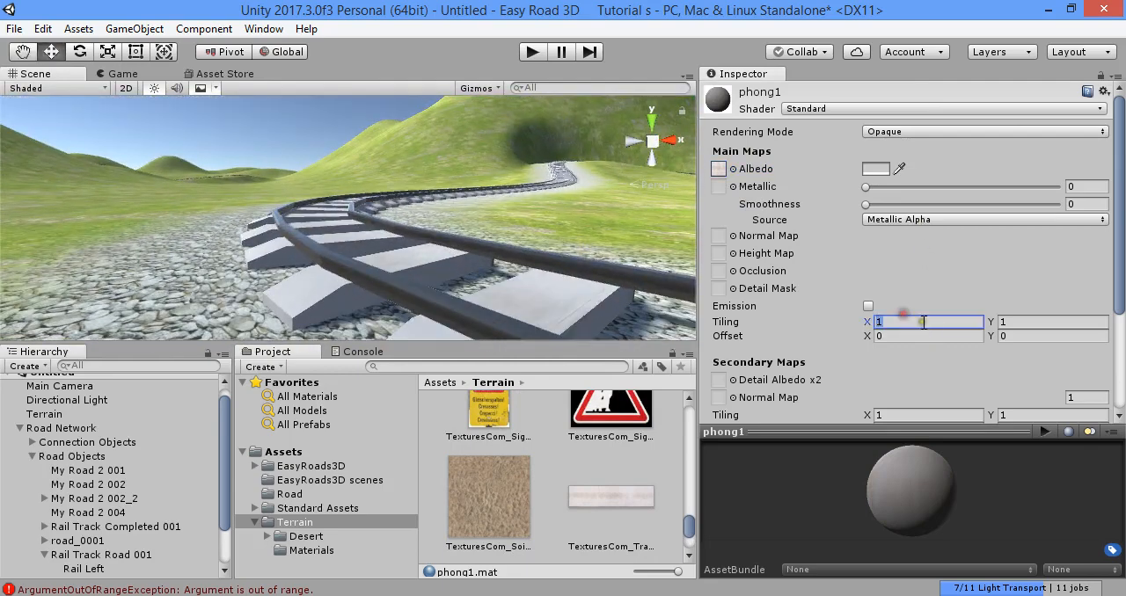
{"action": "left_click", "coordinate": [1027, 320]}
{"action": "type", "text": ".3"}
{"action": "left_click", "coordinate": [959, 322]}
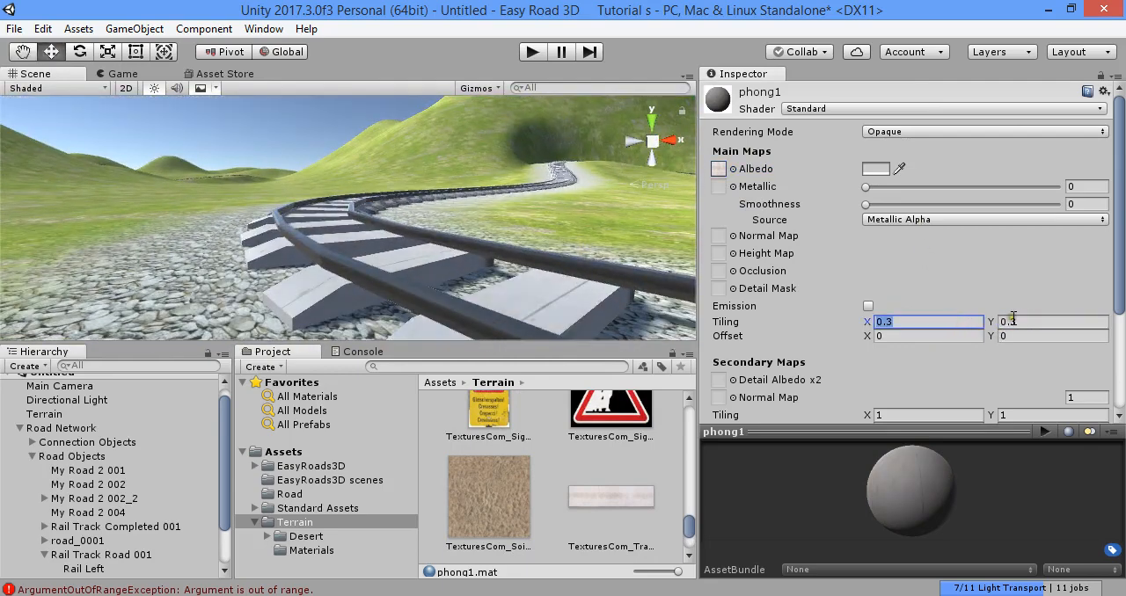
{"action": "type", "text": "10"}
{"action": "left_click", "coordinate": [1021, 320]}
{"action": "type", "text": "0"}
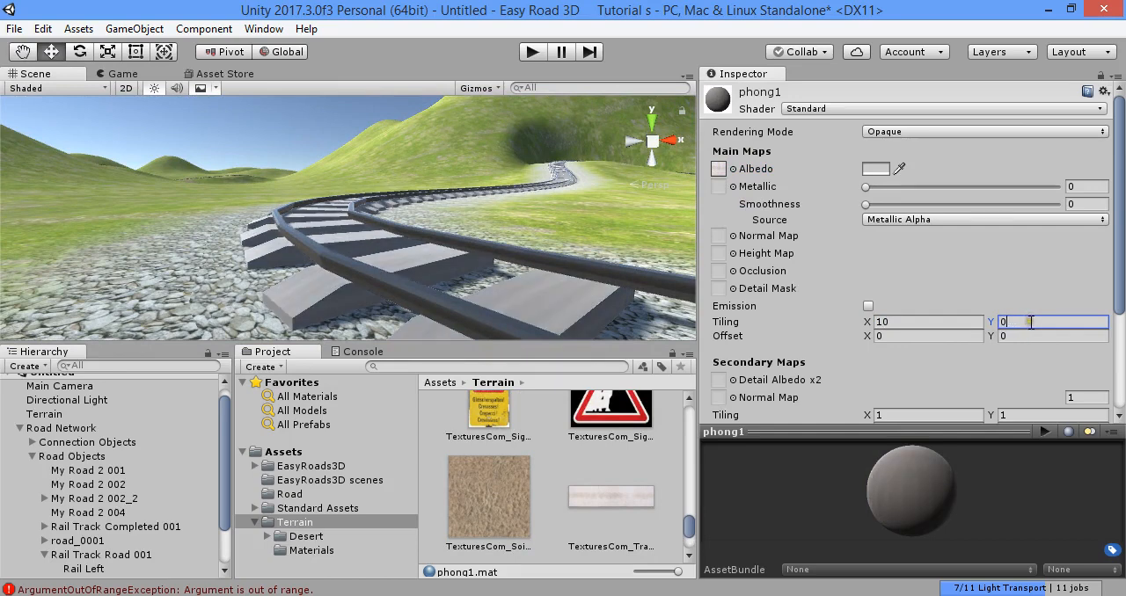
{"action": "left_click_drag", "start_coordinate": [1031, 323], "coordinate": [981, 322]}
{"action": "type", "text": "103"}
- Reset phong1's main-map tiling to X 1 and Y 1 and inspect the sleepers
{"action": "left_click", "coordinate": [932, 325]}
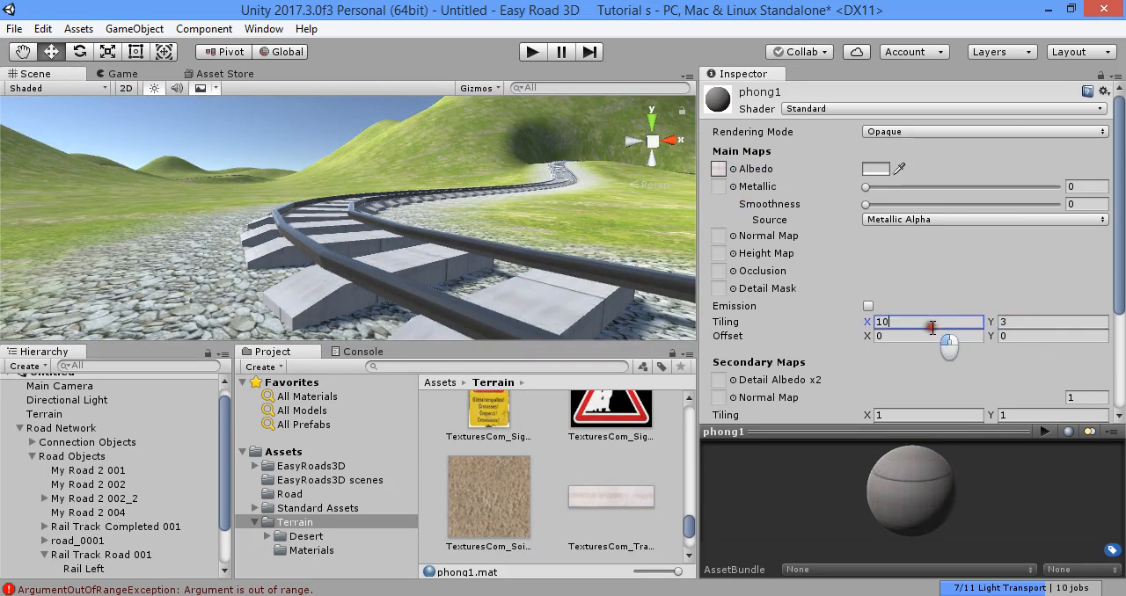
{"action": "type", "text": "1"}
{"action": "left_click", "coordinate": [1034, 322]}
{"action": "type", "text": "1"}
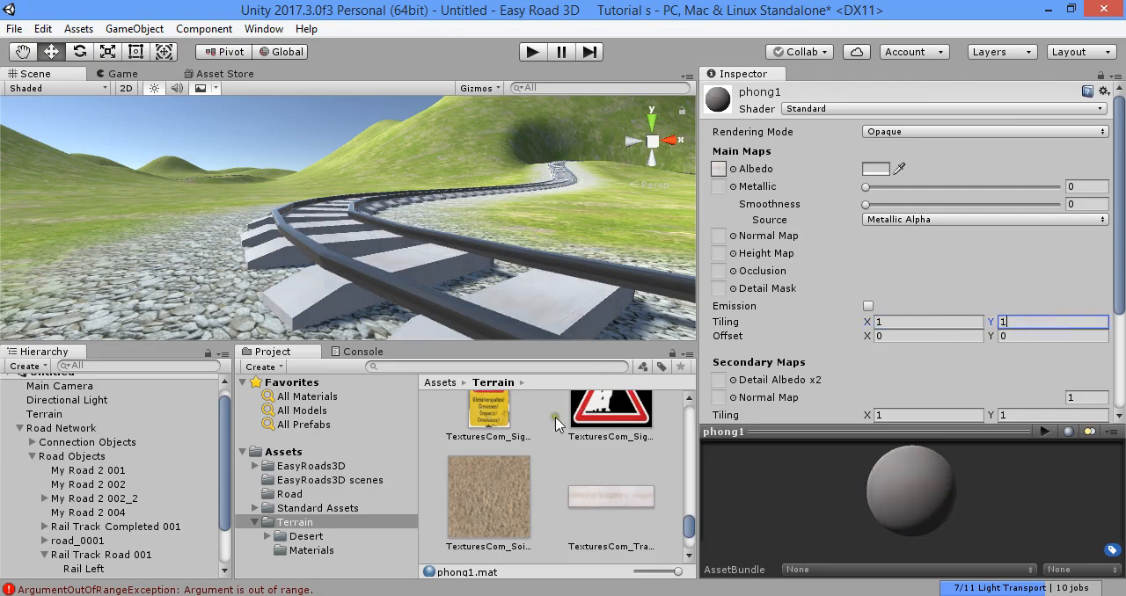
{"action": "left_click", "coordinate": [555, 444]}
{"action": "right_click_drag", "start_coordinate": [552, 292], "coordinate": [367, 255]}
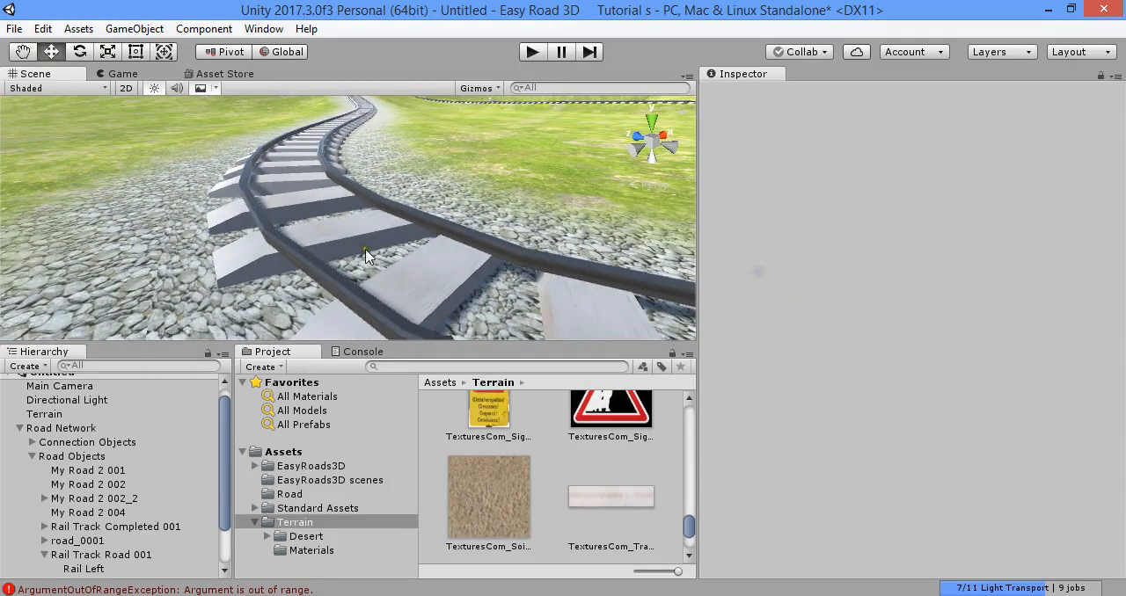
- Place an instance of the RailTrack model from the Terrain folder in the scene above the track
{"action": "left_click", "coordinate": [322, 510]}
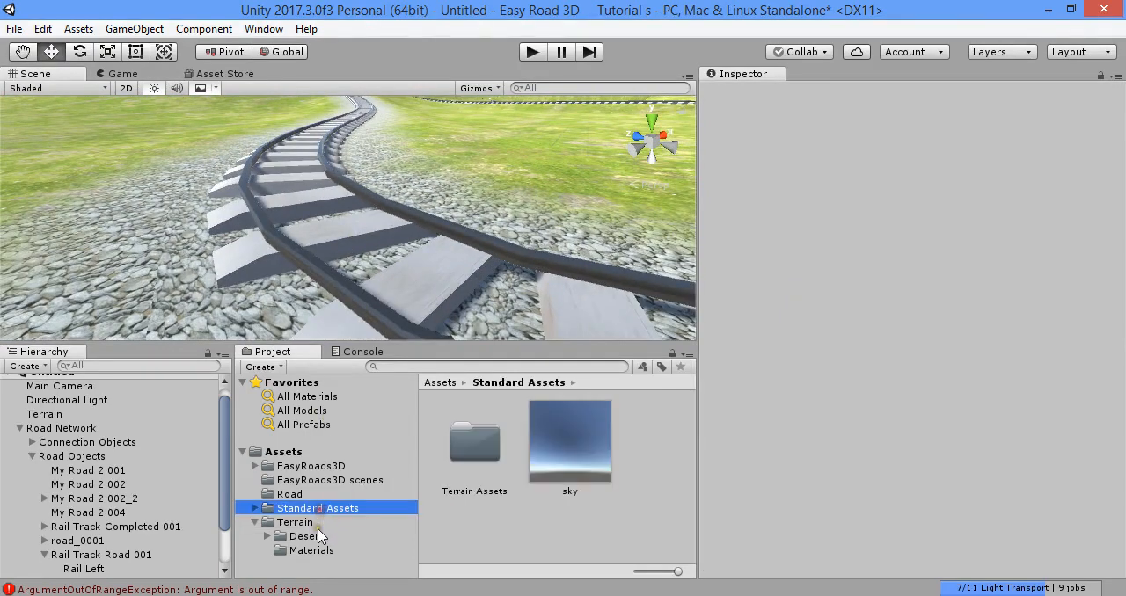
{"action": "left_click", "coordinate": [317, 537]}
{"action": "left_click", "coordinate": [299, 522]}
{"action": "scroll", "coordinate": [567, 496], "scroll_direction": "down", "scroll_amount": 2}
{"action": "scroll", "coordinate": [566, 492], "scroll_direction": "up", "scroll_amount": 2}
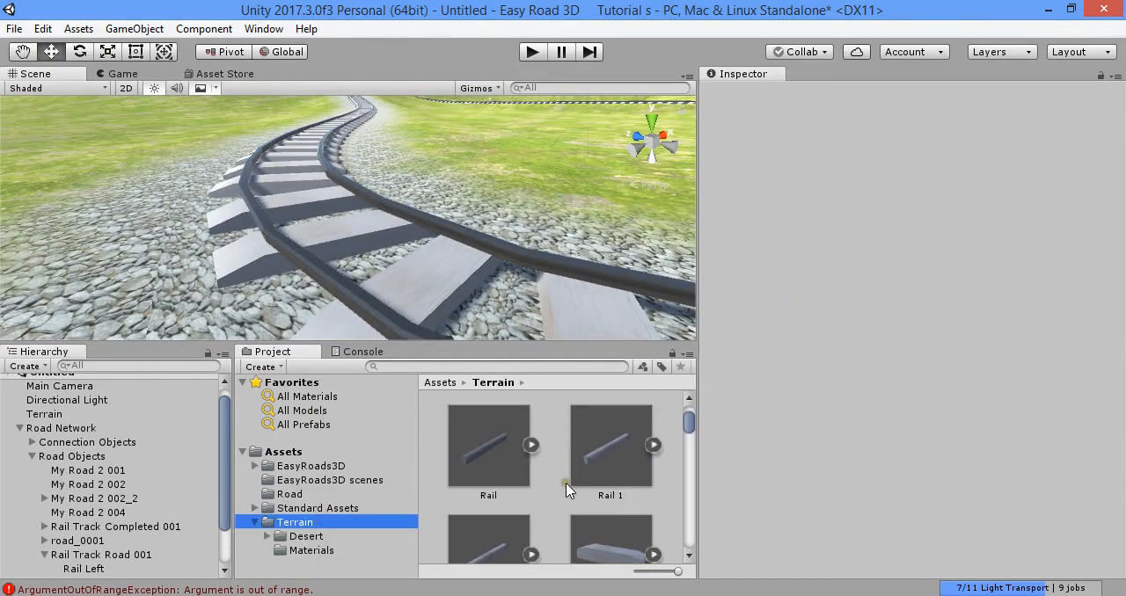
{"action": "left_click_drag", "start_coordinate": [600, 463], "coordinate": [531, 295]}
{"action": "scroll", "coordinate": [605, 458], "scroll_direction": "down", "scroll_amount": 2}
{"action": "left_click_drag", "start_coordinate": [532, 232], "coordinate": [533, 164]}
{"action": "key", "text": "f"}
- Scale the RailTrack instance down to about 0.58 along X
{"action": "left_click_drag", "start_coordinate": [582, 316], "coordinate": [456, 323], "text": "alt"}
{"action": "key", "text": "r"}
{"action": "left_click_drag", "start_coordinate": [406, 209], "coordinate": [456, 174]}
{"action": "right_click_drag", "start_coordinate": [438, 206], "coordinate": [403, 237]}
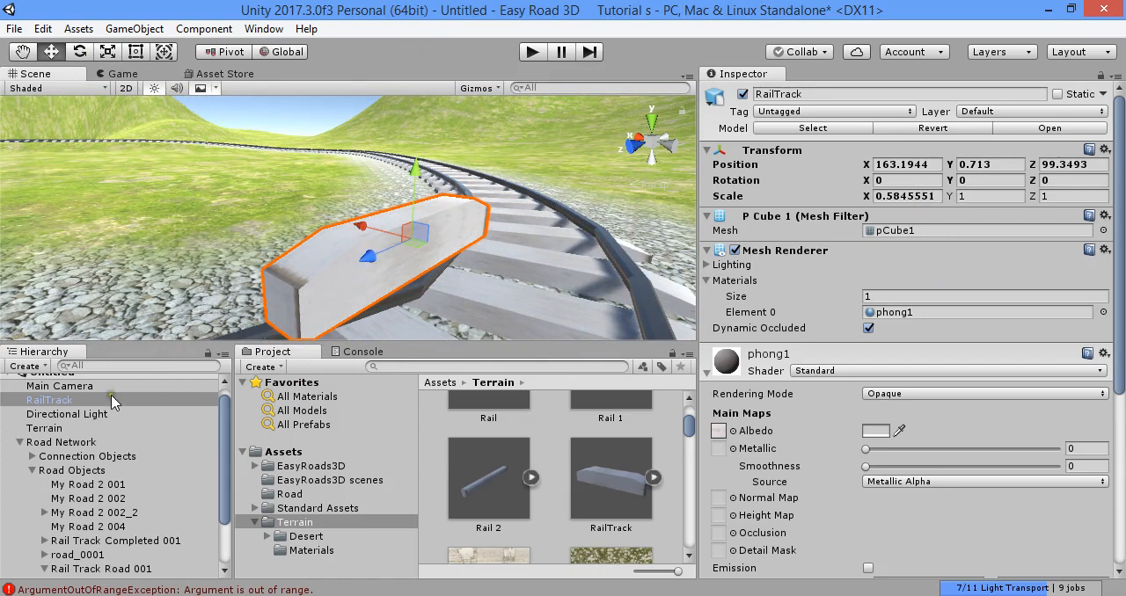
- Save the resized RailTrack as a prefab in the Road folder and delete its instance from the scene
{"action": "left_click_drag", "start_coordinate": [112, 401], "coordinate": [288, 498]}
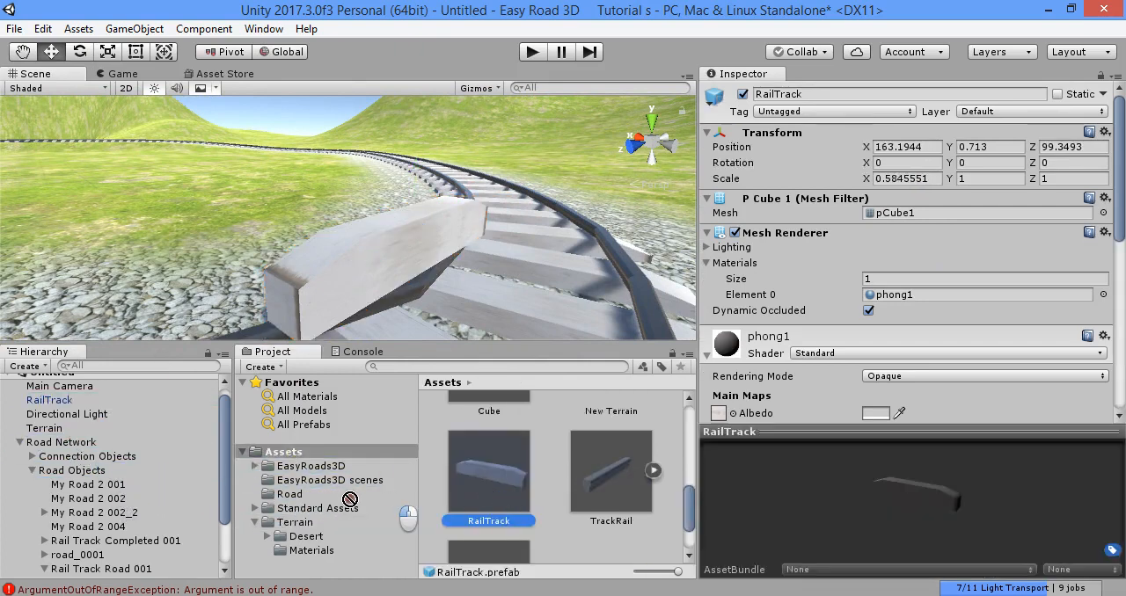
{"action": "left_click", "coordinate": [289, 494]}
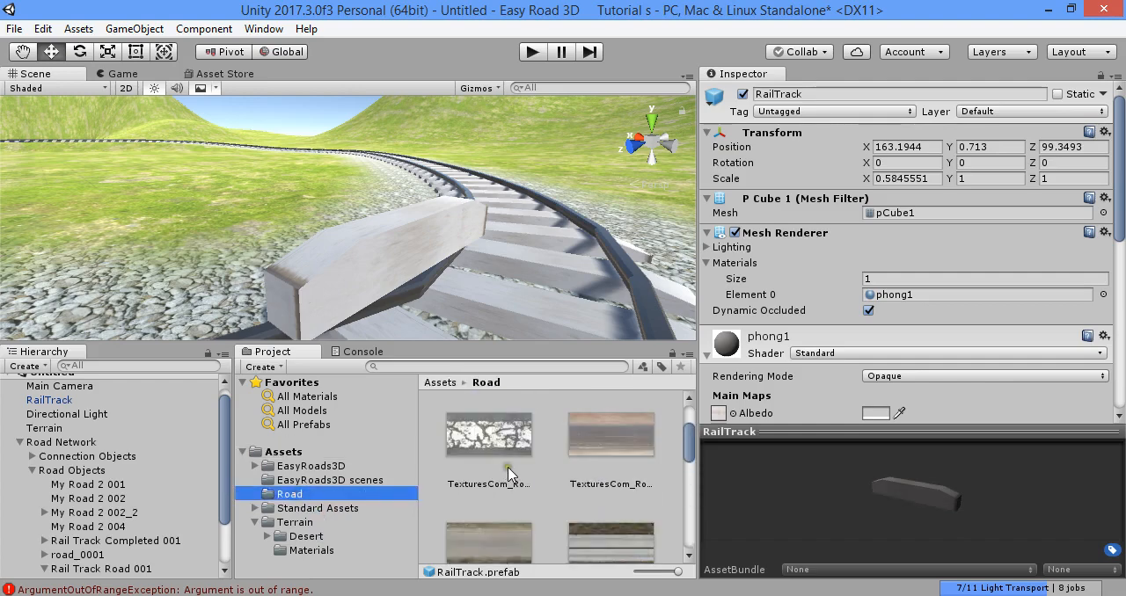
{"action": "scroll", "coordinate": [508, 467], "scroll_direction": "up", "scroll_amount": 3}
{"action": "left_click", "coordinate": [453, 237]}
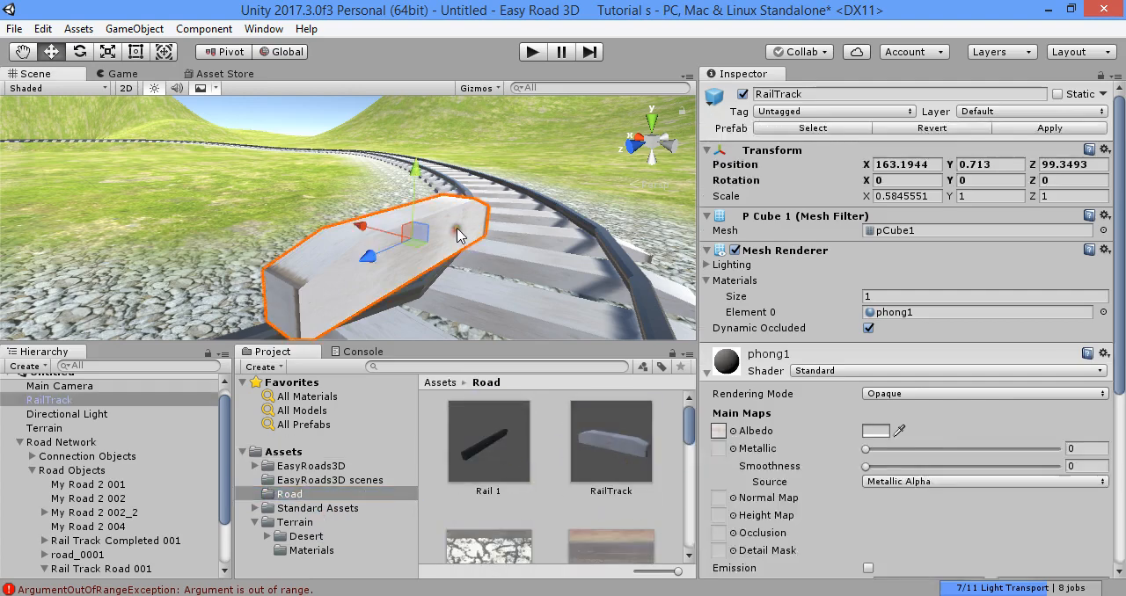
{"action": "key", "text": "Delete"}
- Return the Road Network to edit mode and open its Side Object Manager
{"action": "left_click", "coordinate": [66, 427]}
{"action": "left_click", "coordinate": [1007, 229]}
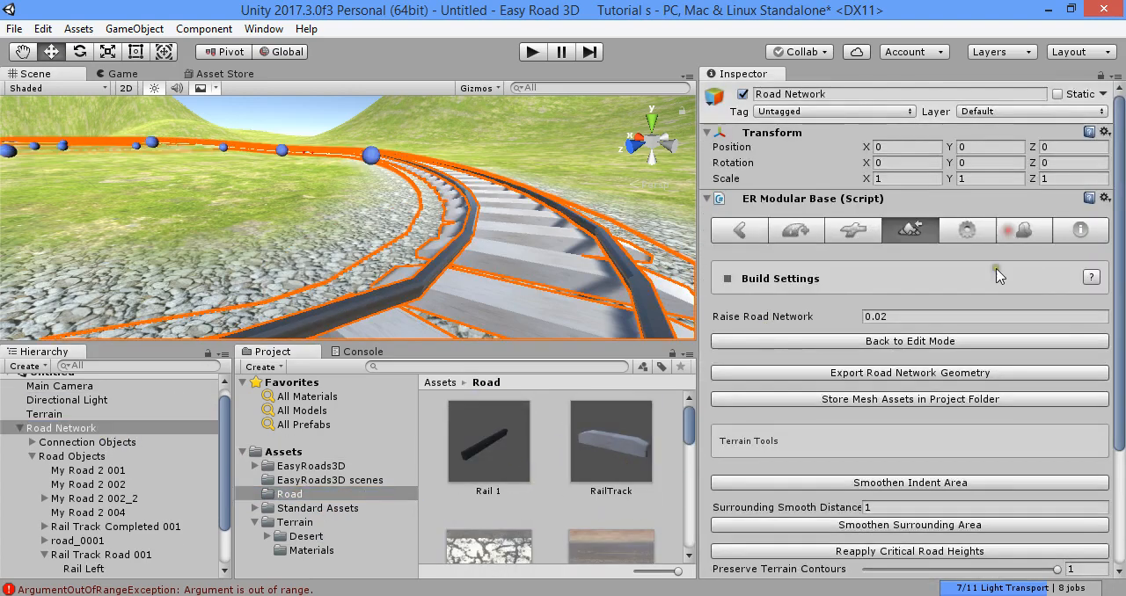
{"action": "left_click", "coordinate": [899, 341]}
{"action": "left_click", "coordinate": [1022, 231]}
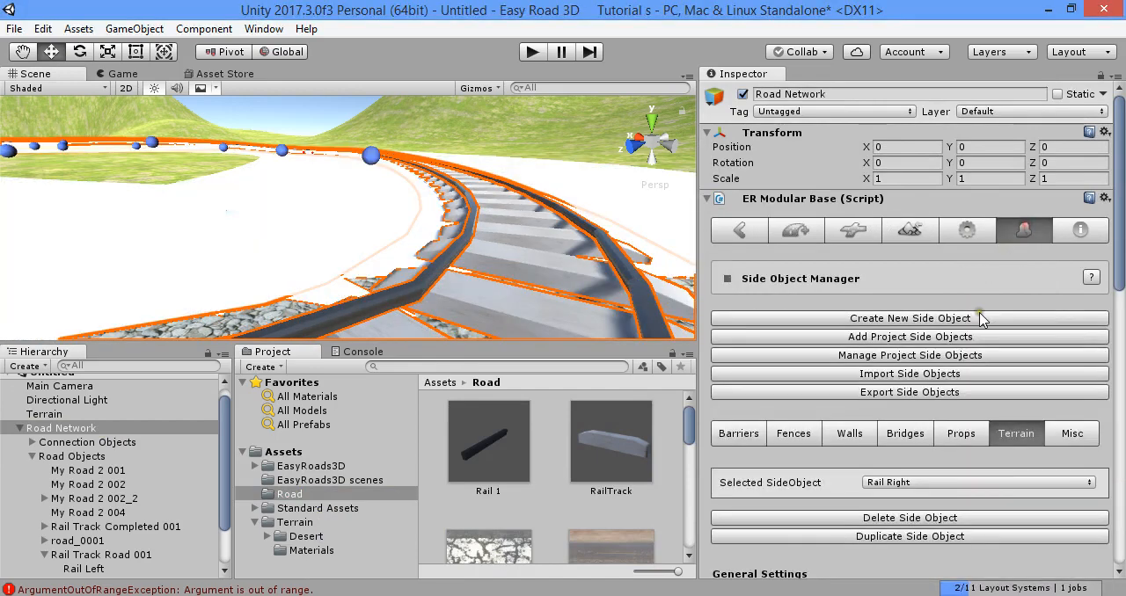
- Set the Road folder's RailTrack prefab as the Rail Track side object's source and update the active scene instances
{"action": "scroll", "coordinate": [933, 385], "scroll_direction": "down", "scroll_amount": 3}
{"action": "left_click", "coordinate": [932, 376]}
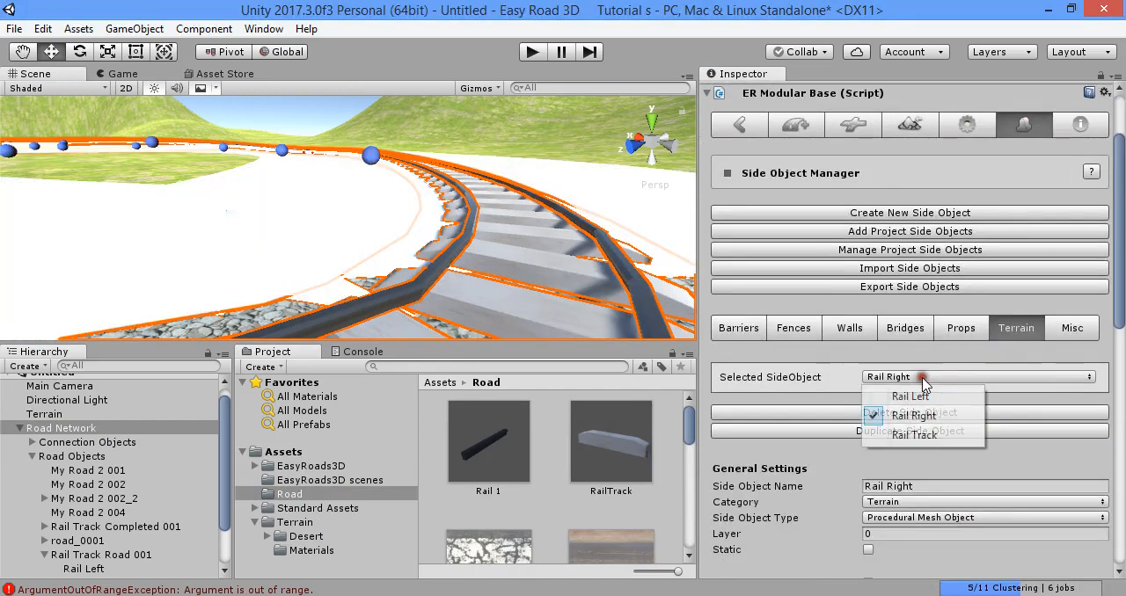
{"action": "left_click", "coordinate": [921, 436]}
{"action": "scroll", "coordinate": [915, 369], "scroll_direction": "down", "scroll_amount": 3}
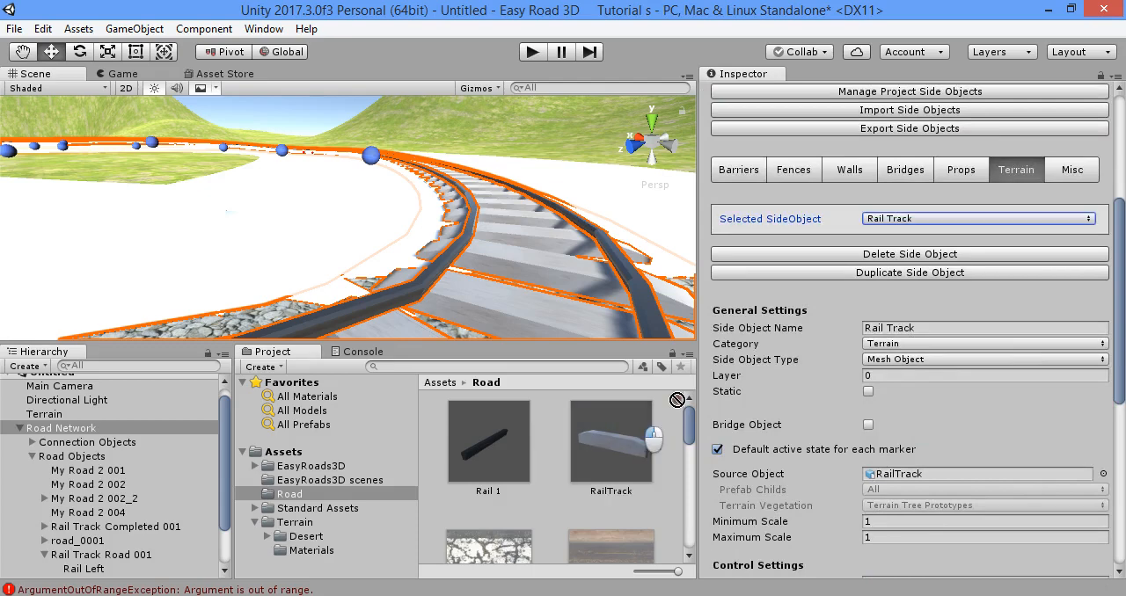
{"action": "scroll", "coordinate": [889, 467], "scroll_direction": "down", "scroll_amount": 8}
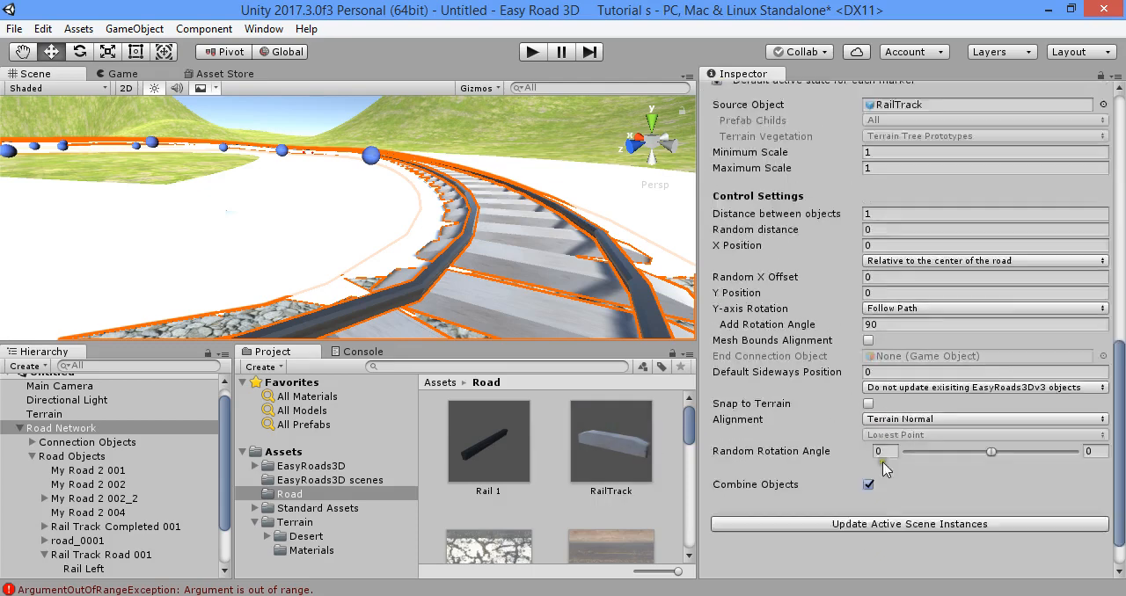
{"action": "left_click", "coordinate": [1001, 482]}
- Rescale a scene instance of the RailTrack prefab to about 0.70 along X, apply it to the prefab and delete the instance
{"action": "right_click_drag", "start_coordinate": [558, 231], "coordinate": [419, 291]}
{"action": "left_click_drag", "start_coordinate": [599, 442], "coordinate": [506, 240]}
{"action": "key", "text": "r"}
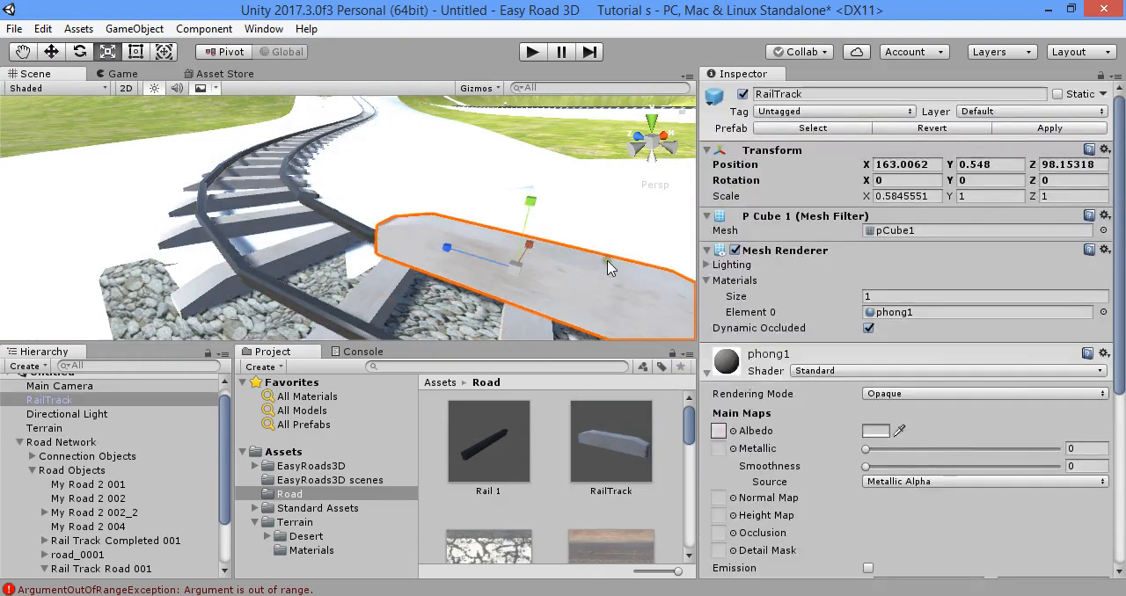
{"action": "right_click_drag", "start_coordinate": [647, 233], "coordinate": [417, 286]}
{"action": "left_click_drag", "start_coordinate": [461, 255], "coordinate": [511, 260]}
{"action": "left_click", "coordinate": [1078, 126]}
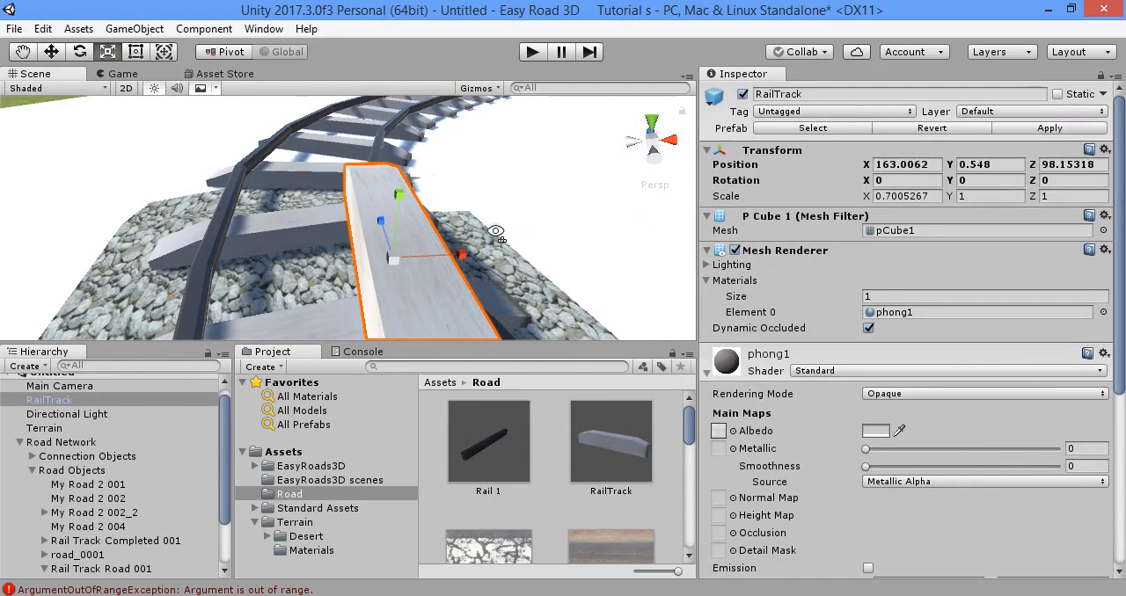
{"action": "key", "text": "Delete"}
- Update the active scene instances of the Rail Track side object from the Road Network
{"action": "left_click", "coordinate": [139, 428]}
{"action": "scroll", "coordinate": [909, 326], "scroll_direction": "down", "scroll_amount": 5}
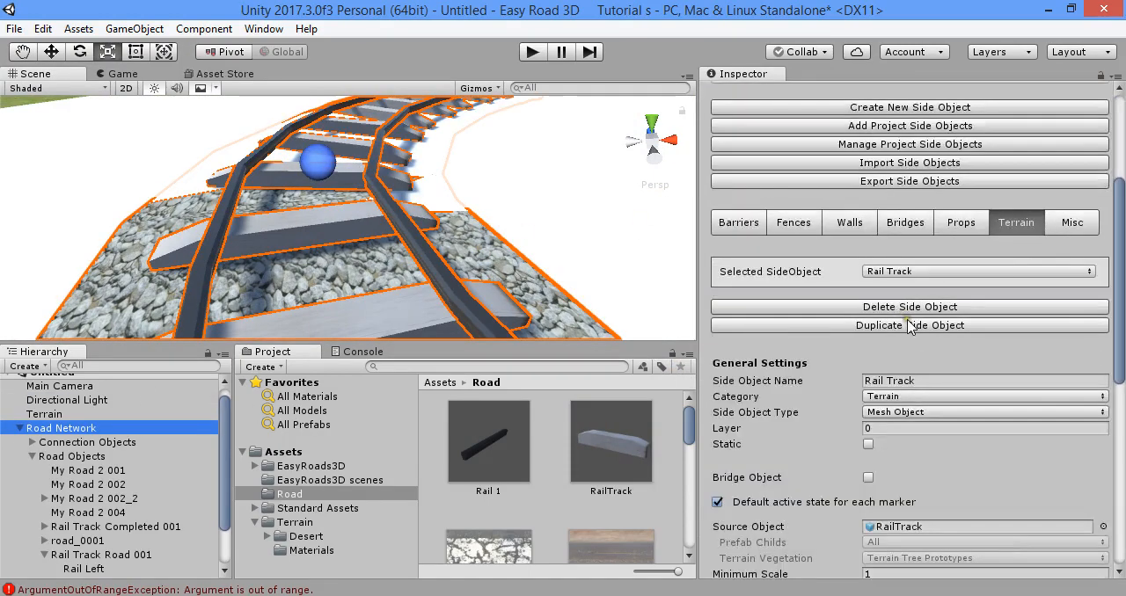
{"action": "scroll", "coordinate": [910, 327], "scroll_direction": "down", "scroll_amount": 10}
{"action": "left_click", "coordinate": [942, 483]}
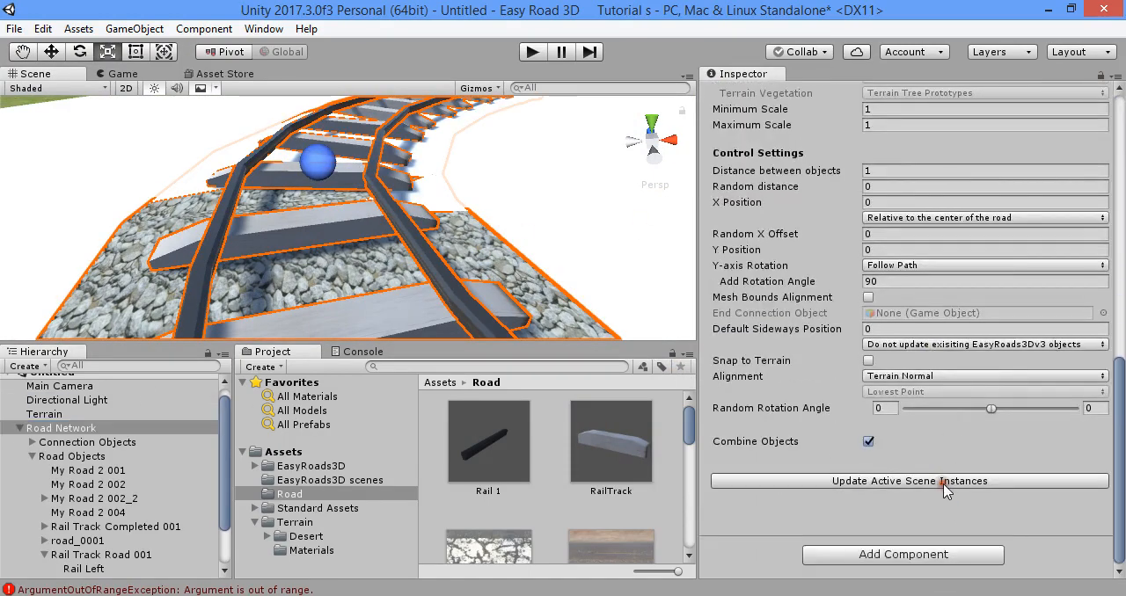
- Clear the Rail Track side object's source, reassign the RailTrack prefab from the Road folder and refresh the scene instances
{"action": "scroll", "coordinate": [944, 430], "scroll_direction": "up", "scroll_amount": 4}
{"action": "left_click", "coordinate": [902, 220]}
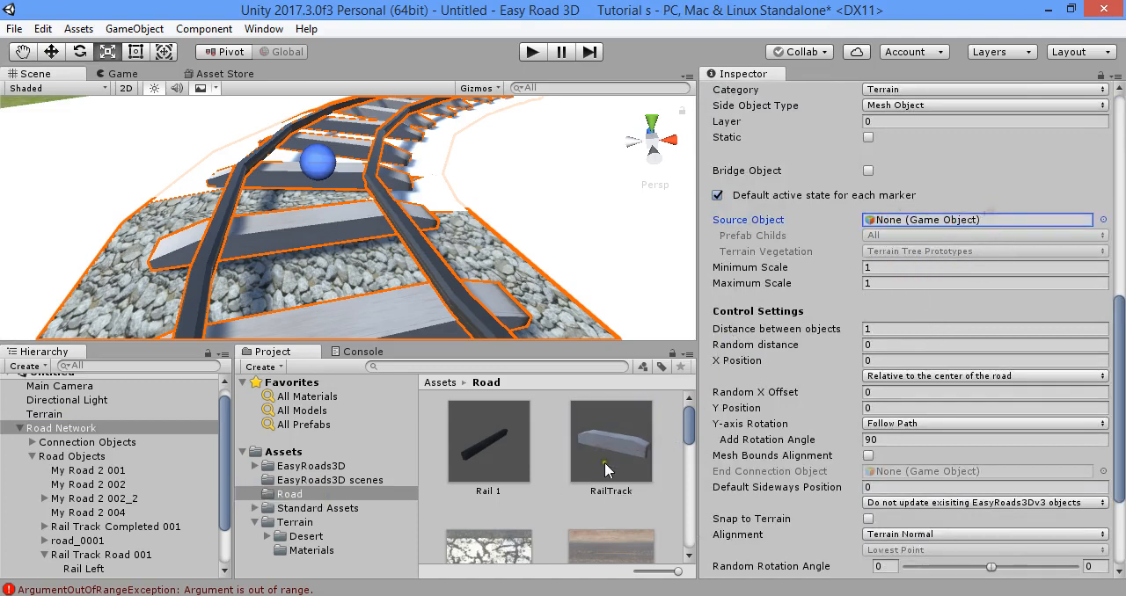
{"action": "left_click_drag", "start_coordinate": [937, 241], "coordinate": [990, 219]}
{"action": "scroll", "coordinate": [949, 521], "scroll_direction": "down", "scroll_amount": 3}
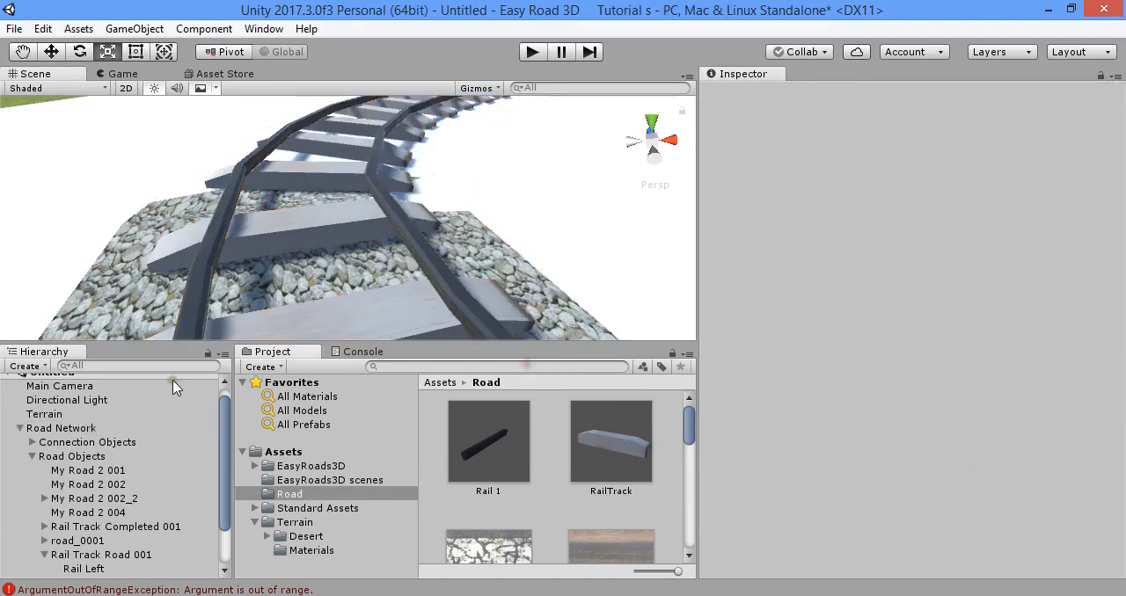
{"action": "scroll", "coordinate": [396, 263], "scroll_direction": "down", "scroll_amount": 5}
{"action": "mouse_move", "coordinate": [396, 263]}
{"action": "right_mouse_down"}
{"action": "mouse_move", "coordinate": [486, 240]}
{"action": "mouse_move", "coordinate": [343, 282]}
{"action": "right_mouse_up"}
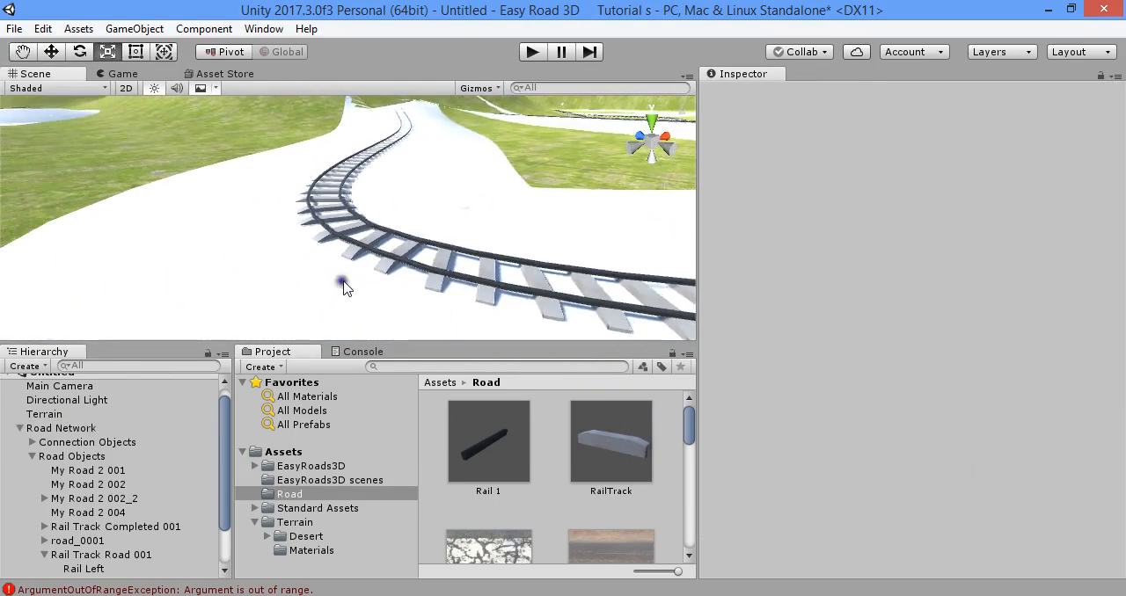
- Add a new road object of type Rail Track Road to the Road Network
{"action": "left_click", "coordinate": [87, 428]}
{"action": "right_click_drag", "start_coordinate": [440, 246], "coordinate": [335, 209]}
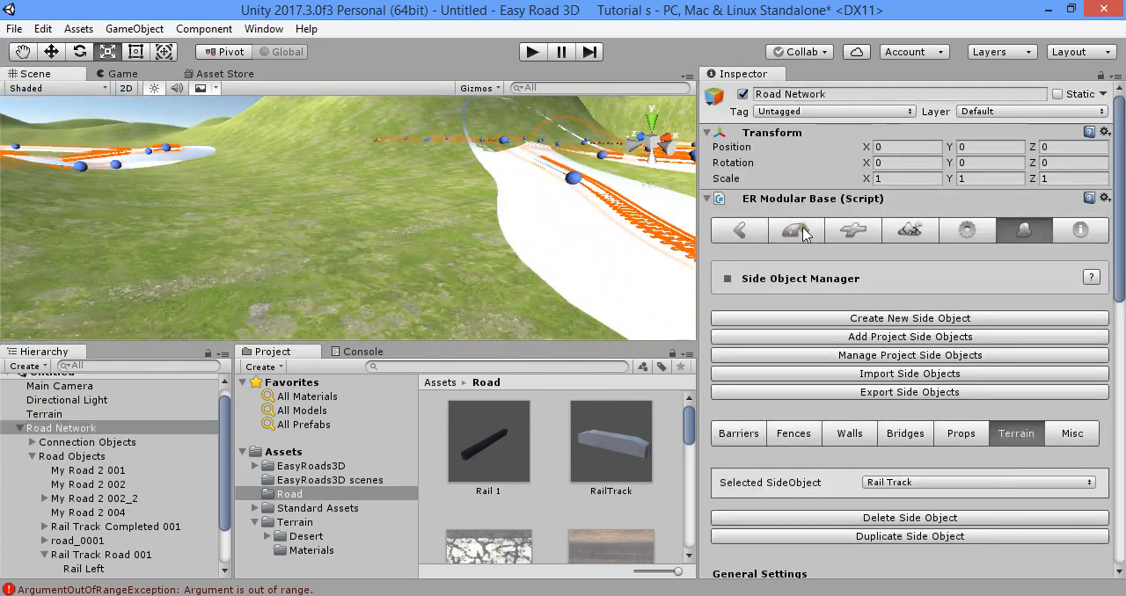
{"action": "left_click", "coordinate": [798, 231]}
{"action": "left_click", "coordinate": [885, 318]}
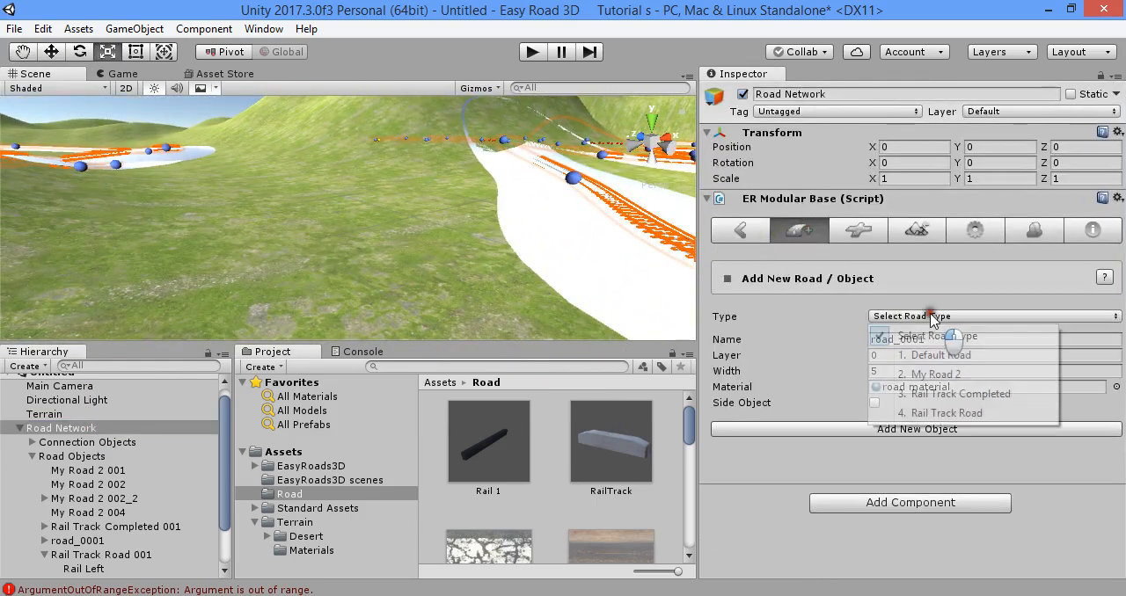
{"action": "left_click", "coordinate": [918, 414]}
{"action": "left_click", "coordinate": [918, 430]}
- Lay out the new rail track with a series of markers winding around the hills and across the existing roads
{"action": "right_click_drag", "start_coordinate": [614, 297], "coordinate": [482, 316]}
{"action": "left_click", "coordinate": [396, 325], "text": "shift"}
{"action": "left_click", "coordinate": [309, 250], "text": "shift"}
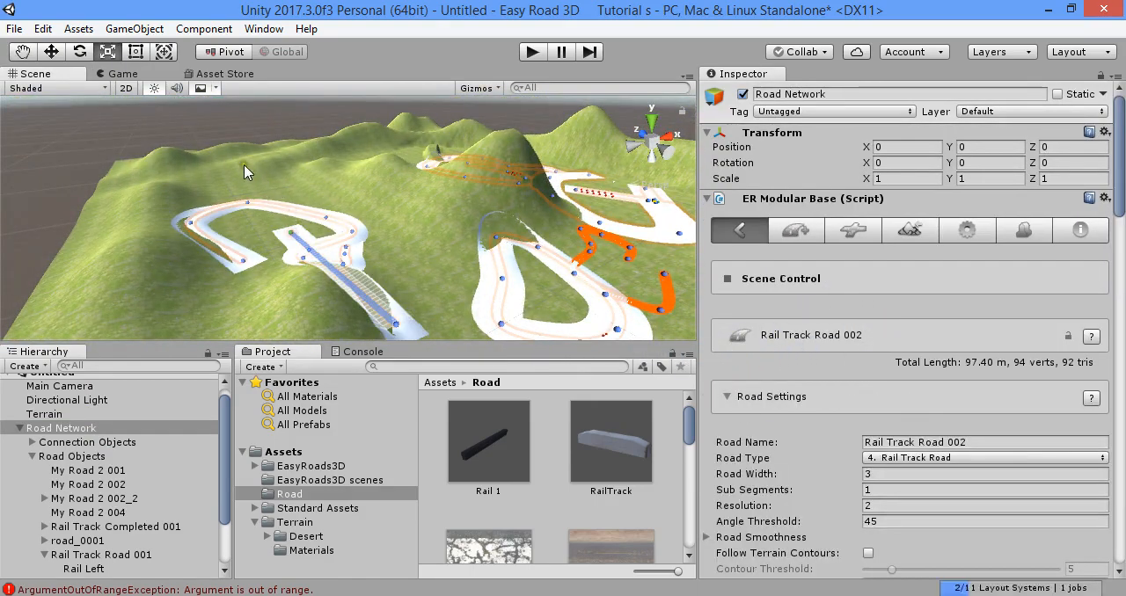
{"action": "left_click", "coordinate": [236, 165], "text": "shift"}
{"action": "left_click", "coordinate": [317, 151], "text": "shift"}
{"action": "left_click", "coordinate": [577, 159], "text": "shift"}
{"action": "left_click", "coordinate": [528, 176], "text": "shift"}
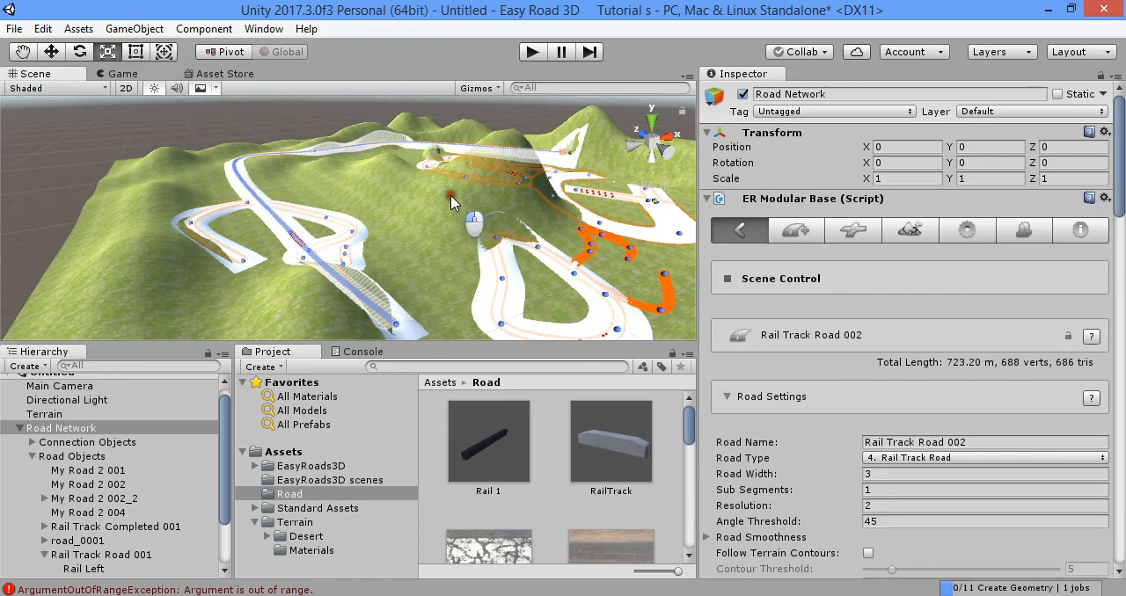
{"action": "left_click", "coordinate": [452, 195], "text": "shift"}
{"action": "left_click", "coordinate": [461, 267], "text": "shift"}
{"action": "right_click_drag", "start_coordinate": [516, 230], "coordinate": [596, 227]}
{"action": "left_click", "coordinate": [534, 197], "text": "shift"}
{"action": "left_click", "coordinate": [588, 247], "text": "shift"}
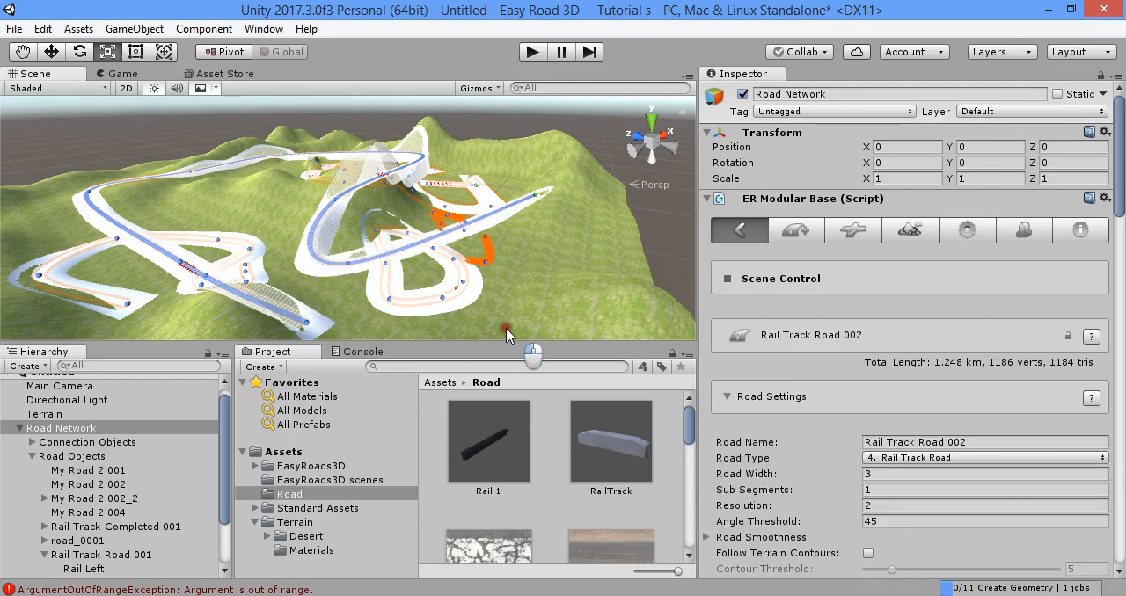
{"action": "left_click", "coordinate": [496, 327], "text": "shift"}
- Turn the new rail track into a closed track and inspect where its ends join
{"action": "scroll", "coordinate": [737, 362], "scroll_direction": "down", "scroll_amount": 4}
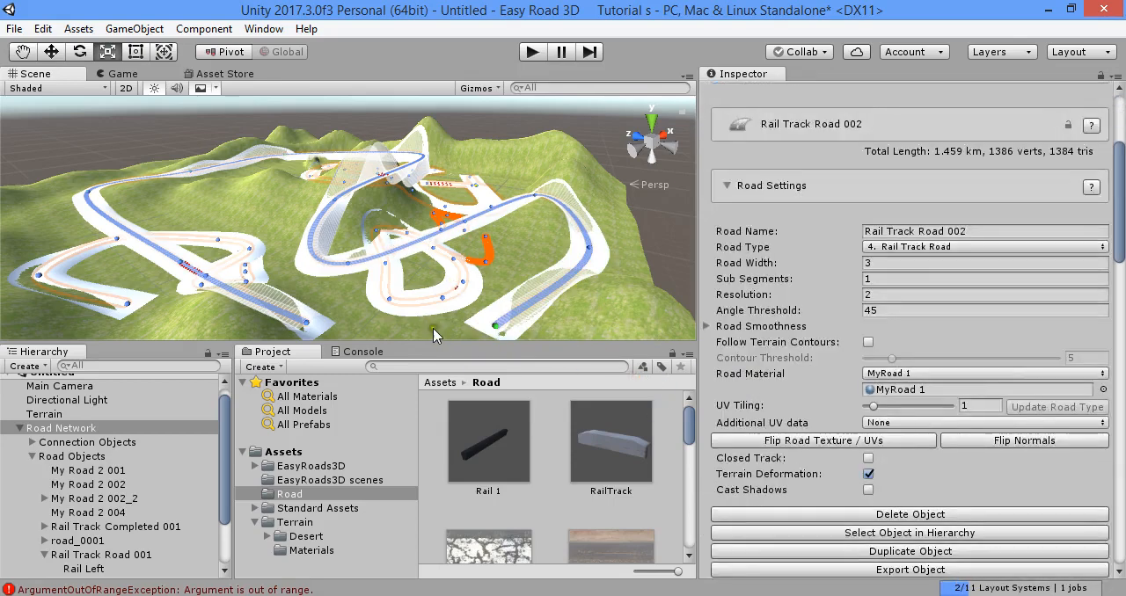
{"action": "scroll", "coordinate": [862, 388], "scroll_direction": "down", "scroll_amount": 6}
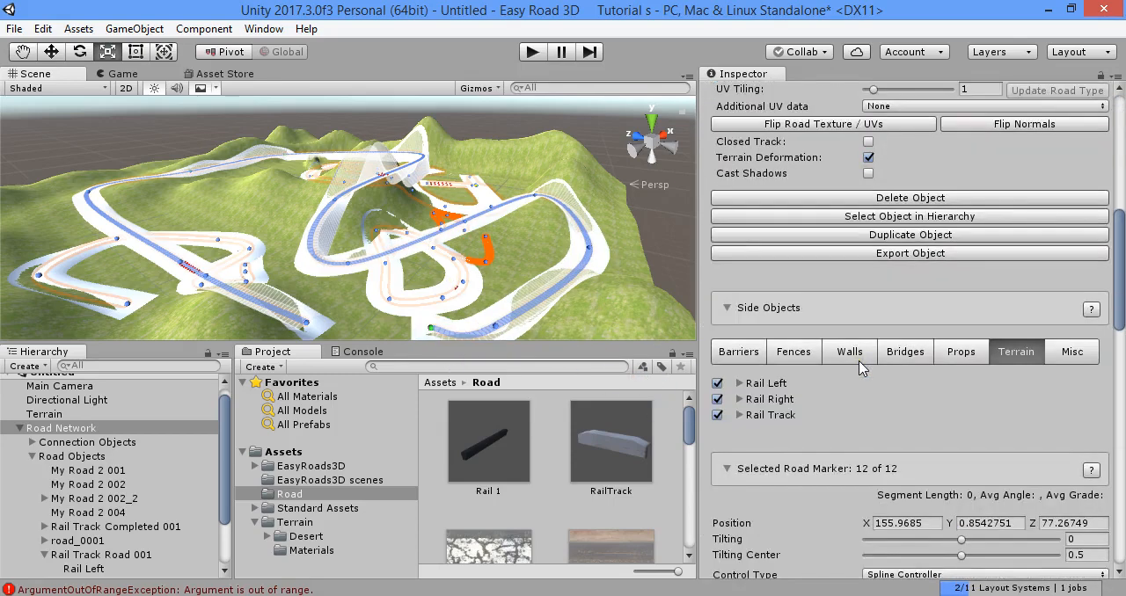
{"action": "scroll", "coordinate": [861, 369], "scroll_direction": "down", "scroll_amount": 3}
{"action": "scroll", "coordinate": [885, 466], "scroll_direction": "down", "scroll_amount": 3}
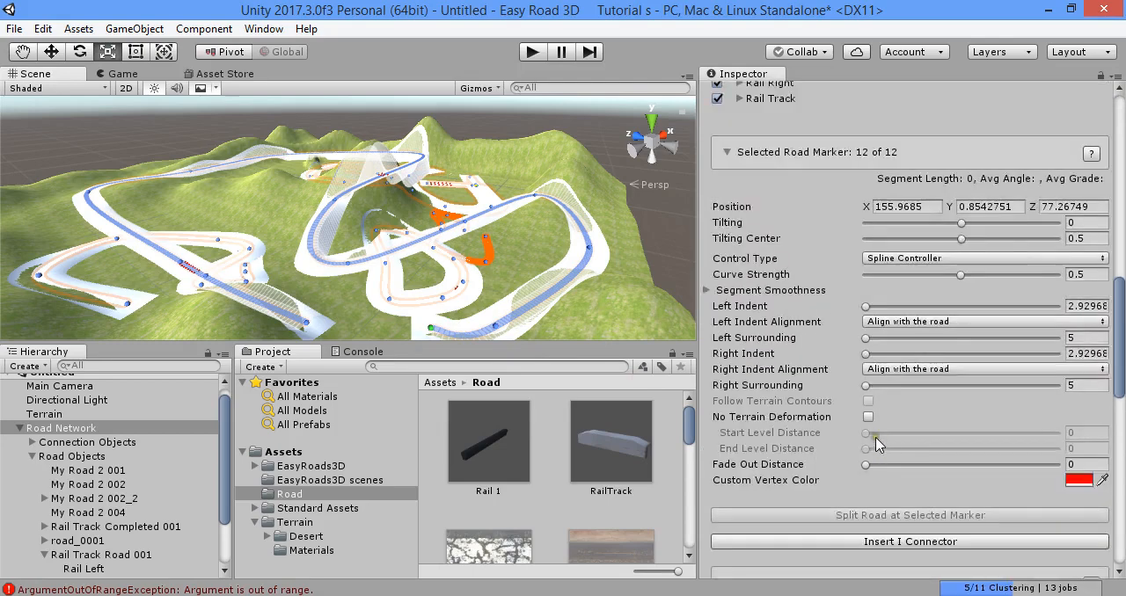
{"action": "scroll", "coordinate": [871, 307], "scroll_direction": "up", "scroll_amount": 5}
{"action": "scroll", "coordinate": [839, 347], "scroll_direction": "up", "scroll_amount": 3}
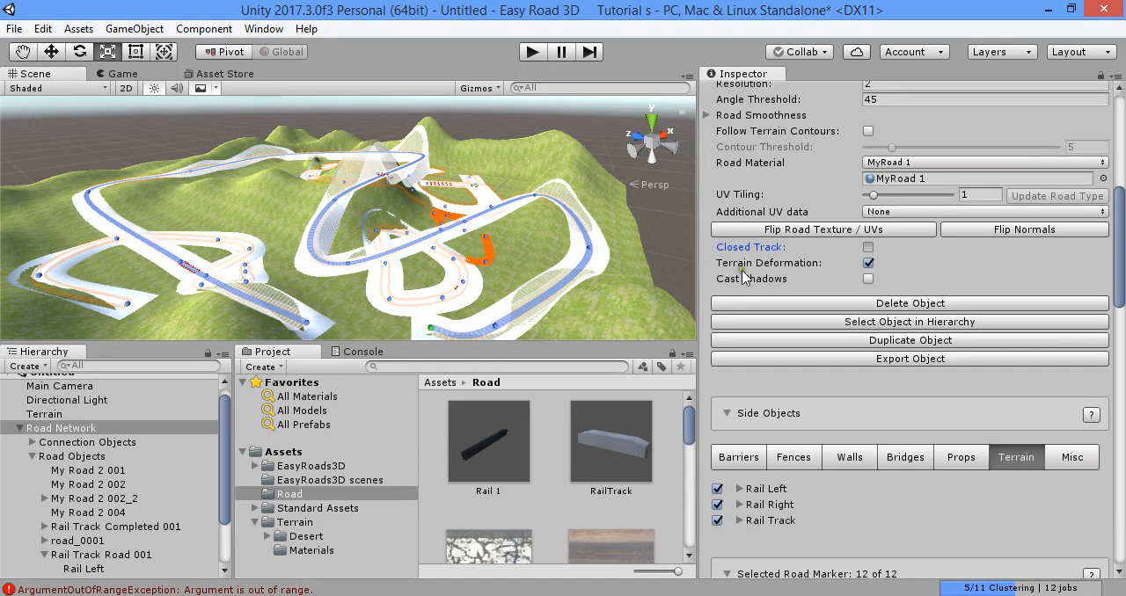
{"action": "right_click_drag", "start_coordinate": [559, 206], "coordinate": [488, 308]}
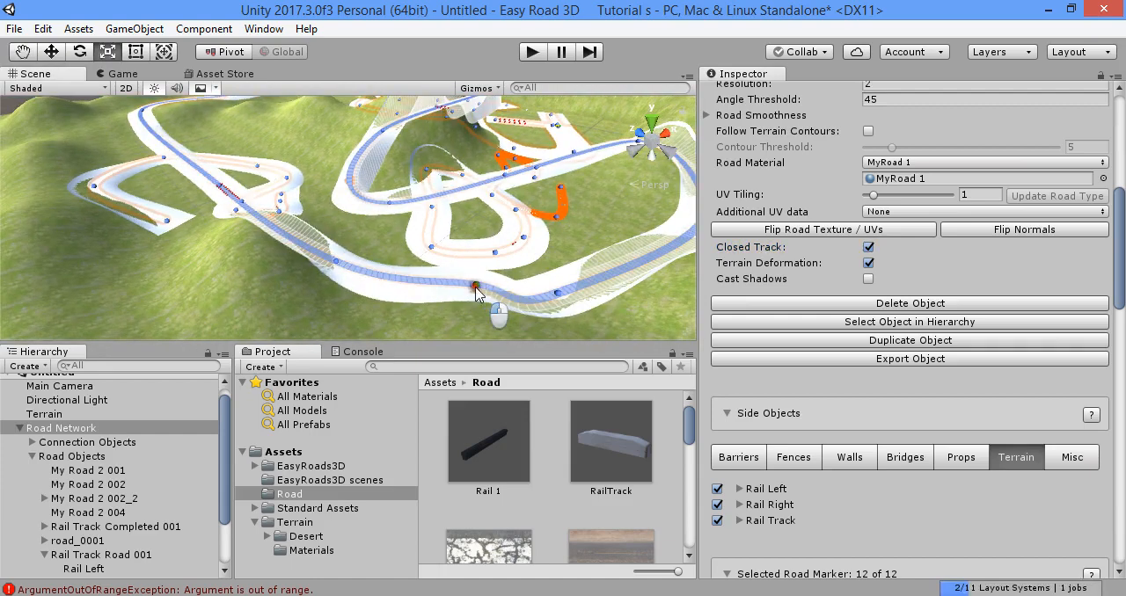
{"action": "left_click", "coordinate": [477, 291]}
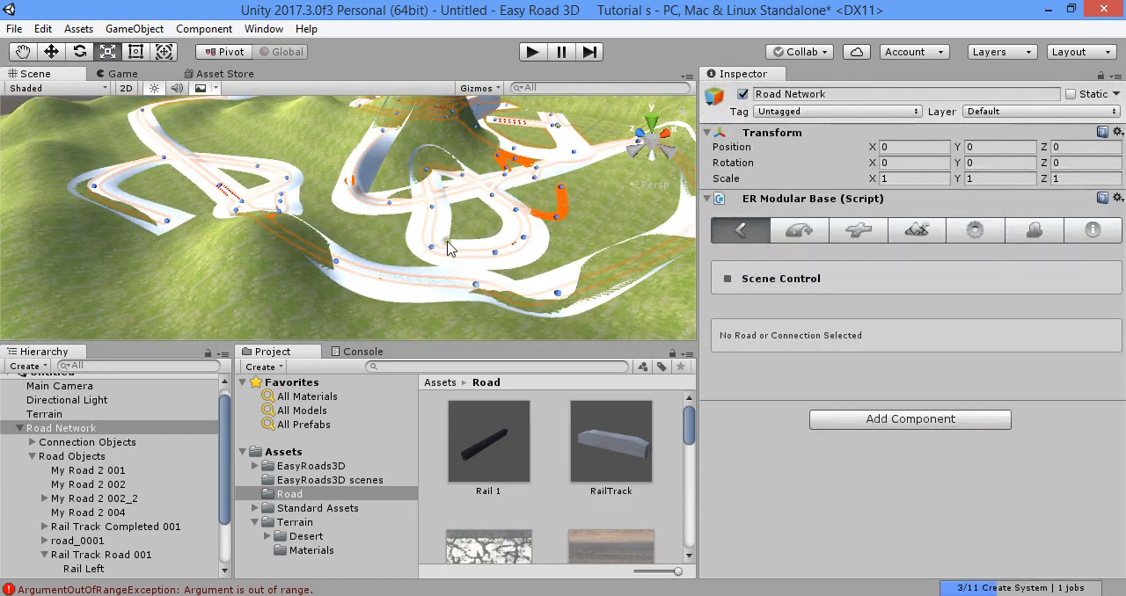
- Reposition the marker on the new rail track's wide bend below the hill so that the curve swings farther outward
{"action": "right_click_drag", "start_coordinate": [447, 242], "coordinate": [494, 240]}
{"action": "scroll", "coordinate": [463, 279], "scroll_direction": "up", "scroll_amount": 2}
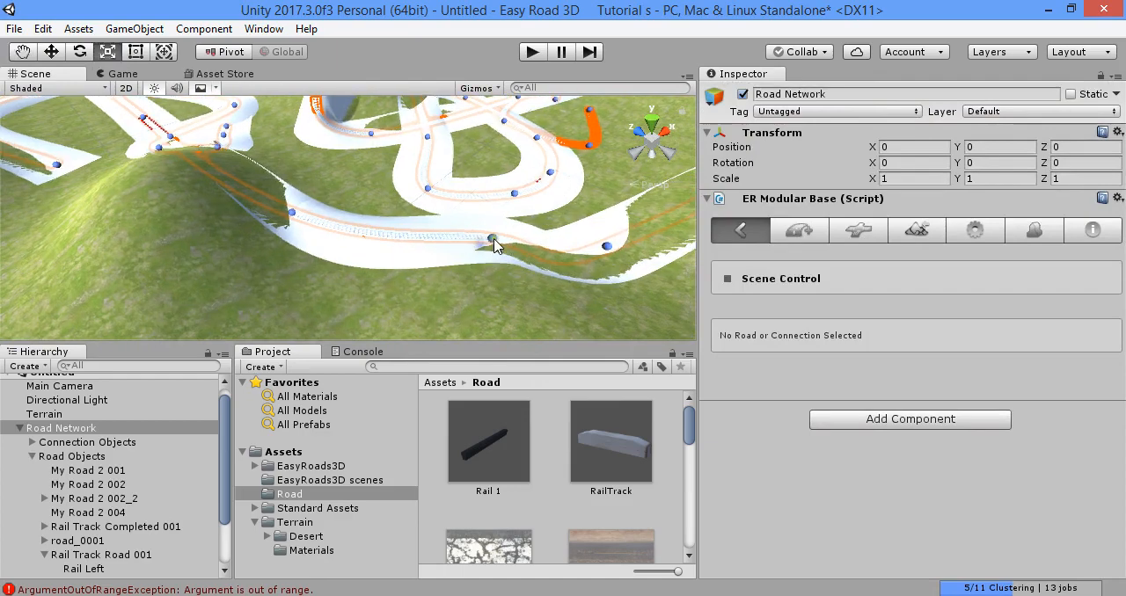
{"action": "left_click", "coordinate": [494, 246]}
{"action": "left_click", "coordinate": [406, 273]}
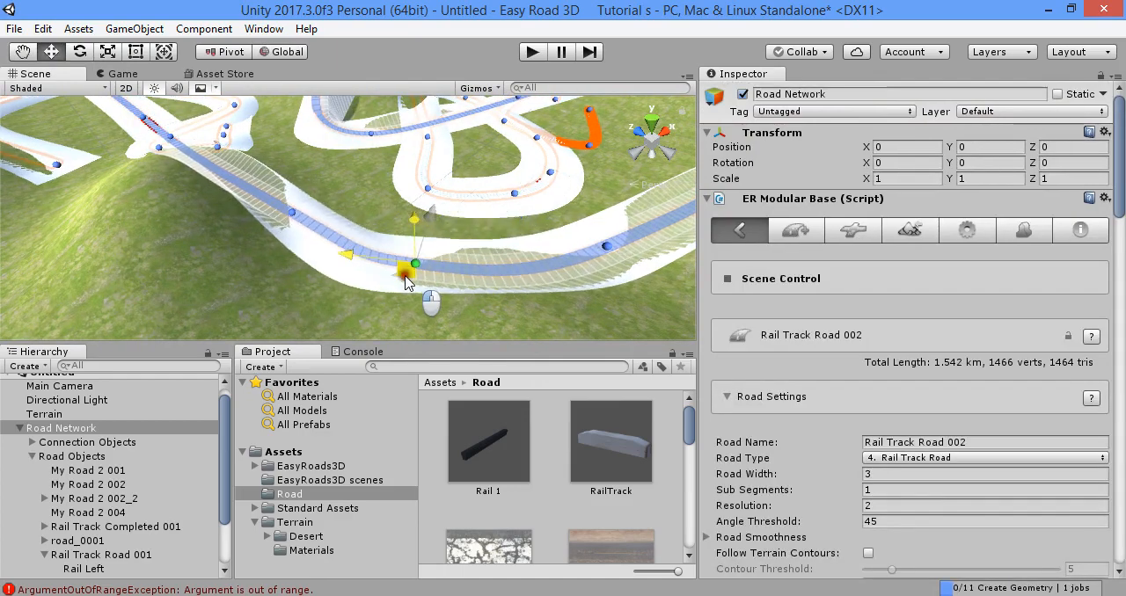
{"action": "left_click_drag", "start_coordinate": [405, 279], "coordinate": [397, 280]}
- Delete the small closed loop Rail Track Road 001 from the road network
{"action": "left_click", "coordinate": [910, 230]}
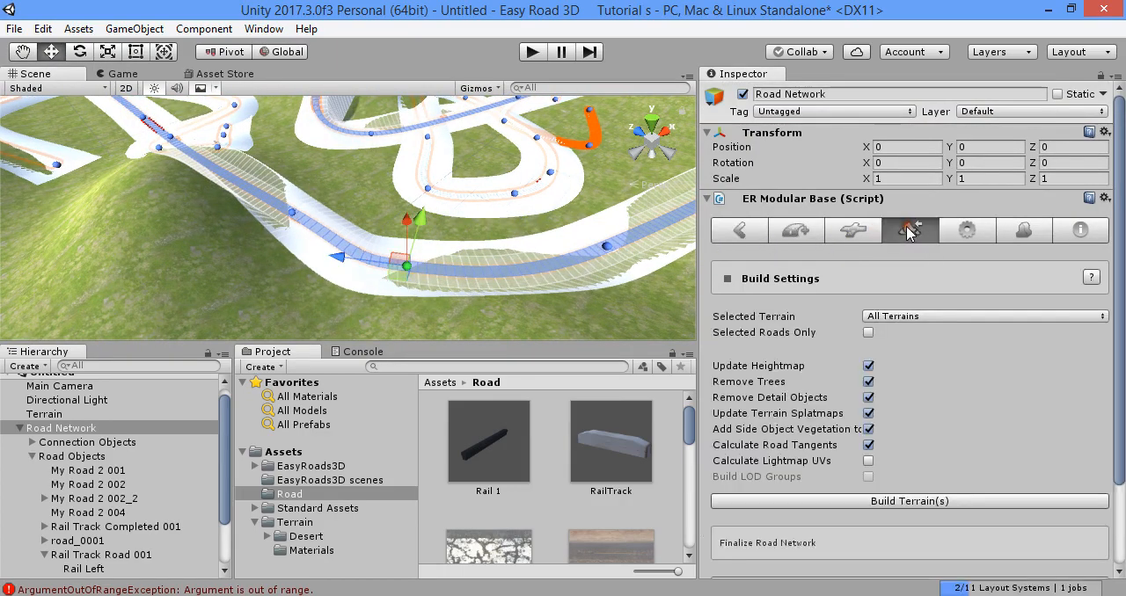
{"action": "right_click_drag", "start_coordinate": [528, 251], "coordinate": [580, 260]}
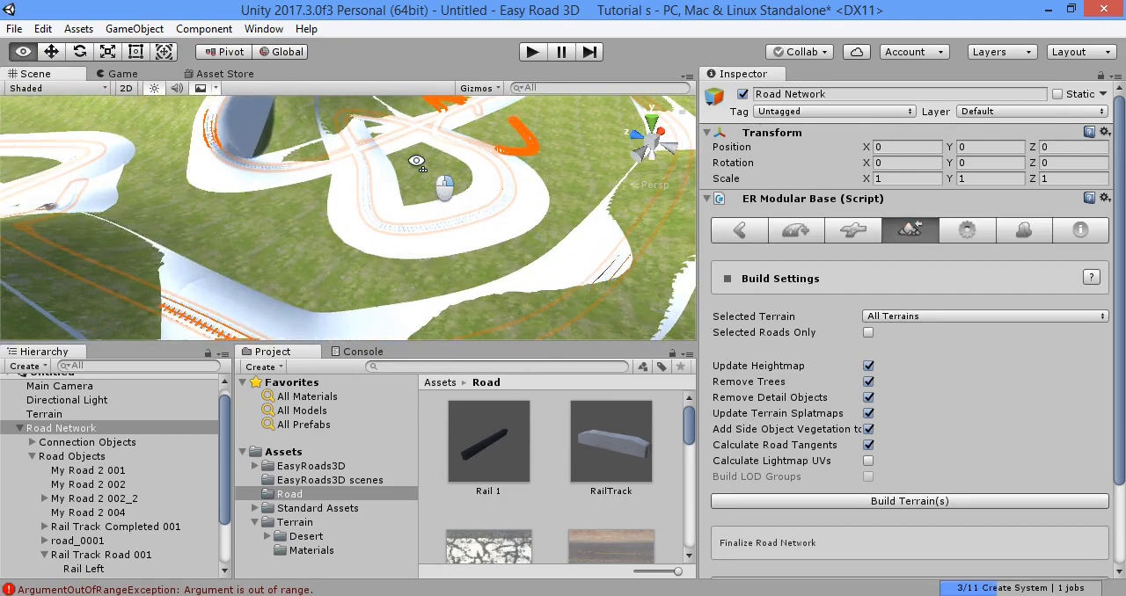
{"action": "right_click_drag", "start_coordinate": [416, 161], "coordinate": [367, 228]}
{"action": "left_click", "coordinate": [378, 231]}
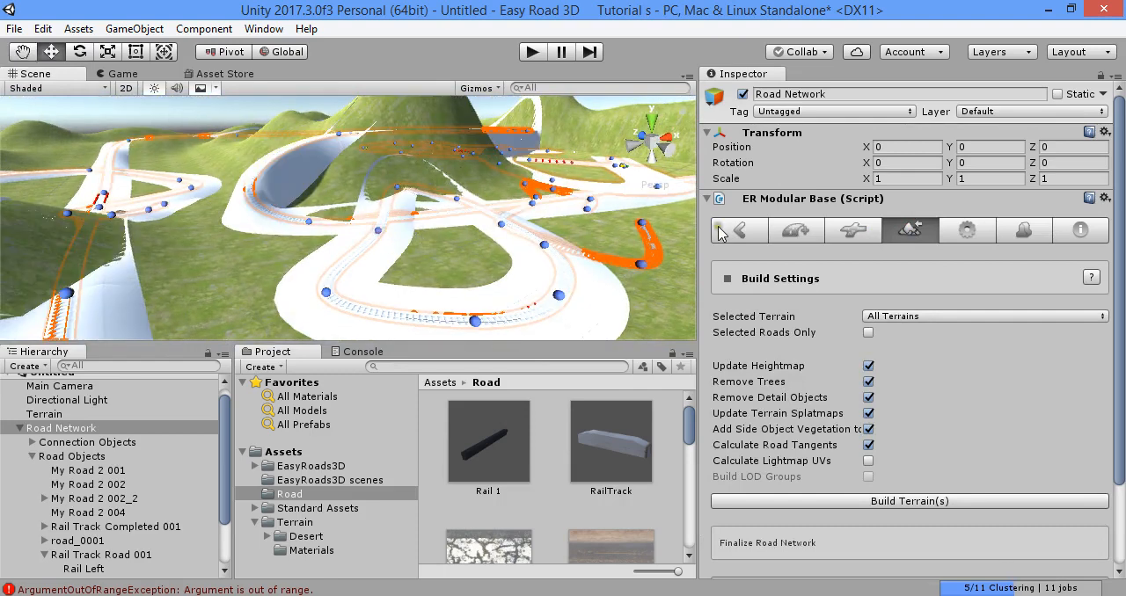
{"action": "left_click", "coordinate": [794, 232]}
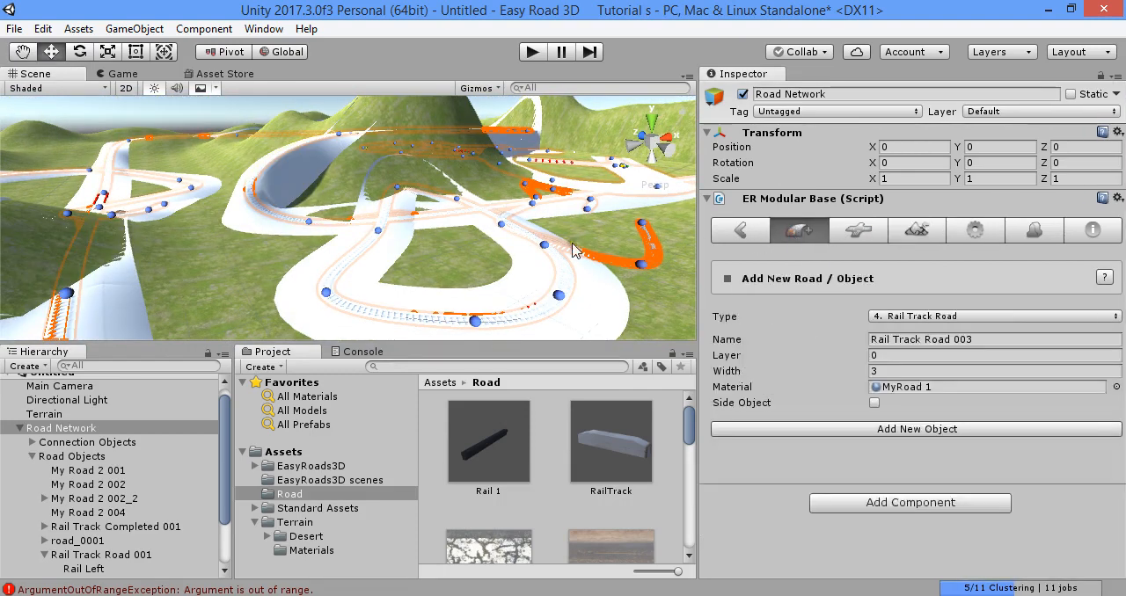
{"action": "left_click", "coordinate": [718, 238]}
{"action": "left_click", "coordinate": [384, 239]}
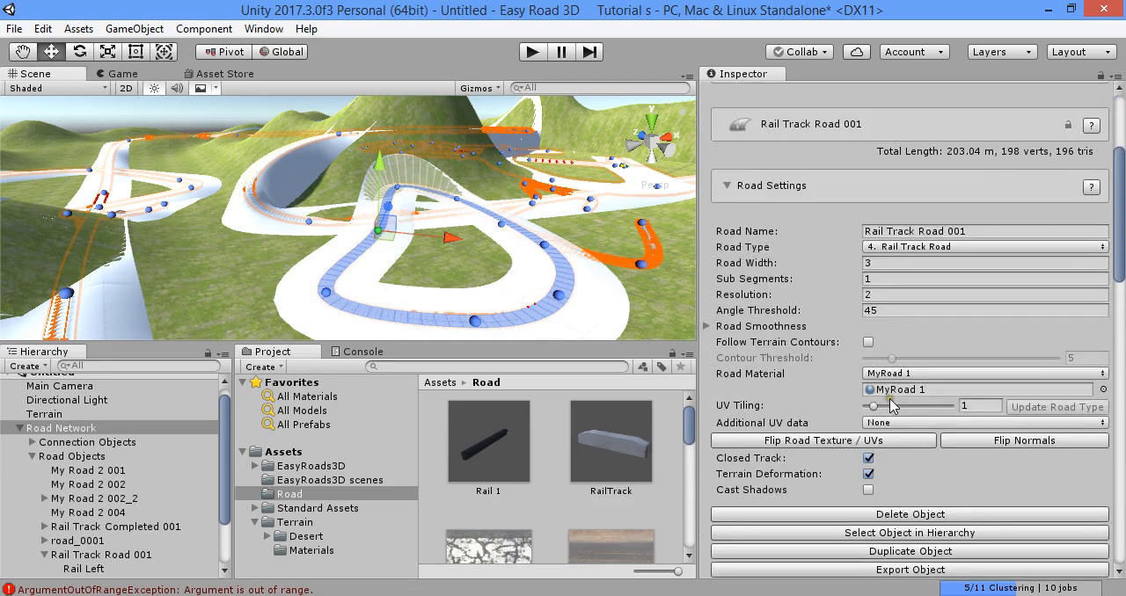
{"action": "left_click", "coordinate": [918, 515]}
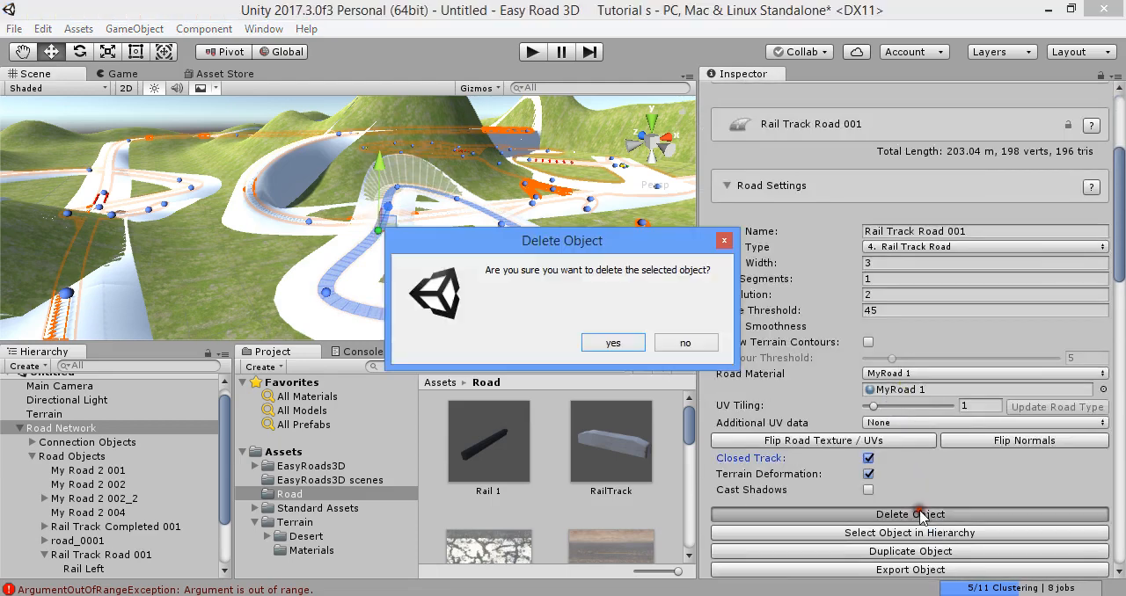
{"action": "left_click", "coordinate": [610, 343]}
- Delete the Rail Track Completed 001 object from the road network
{"action": "left_click", "coordinate": [231, 214]}
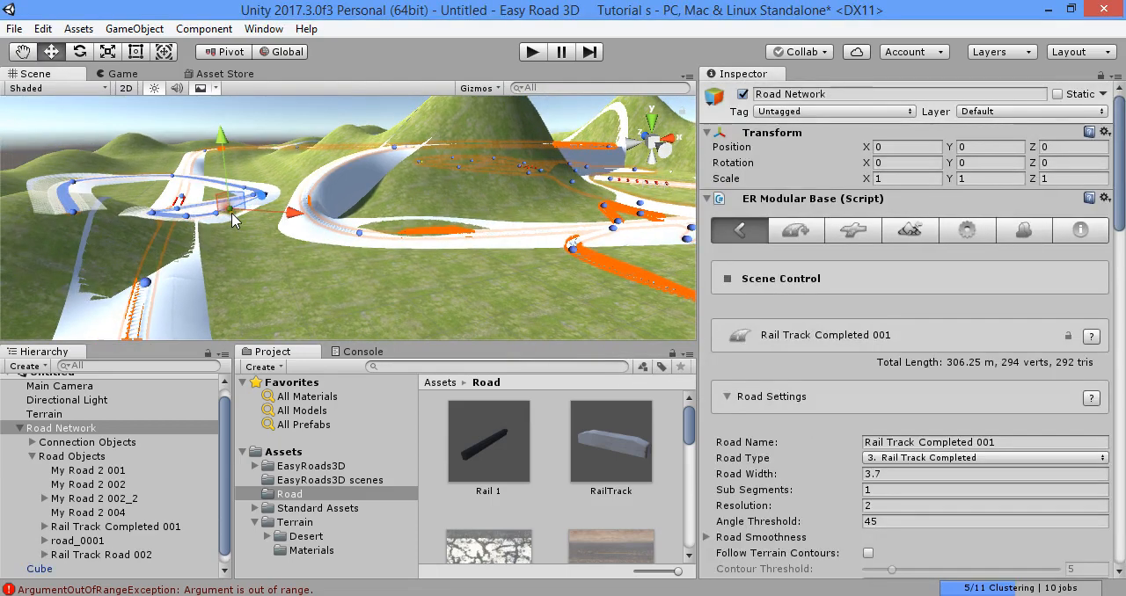
{"action": "scroll", "coordinate": [886, 447], "scroll_direction": "down", "scroll_amount": 3}
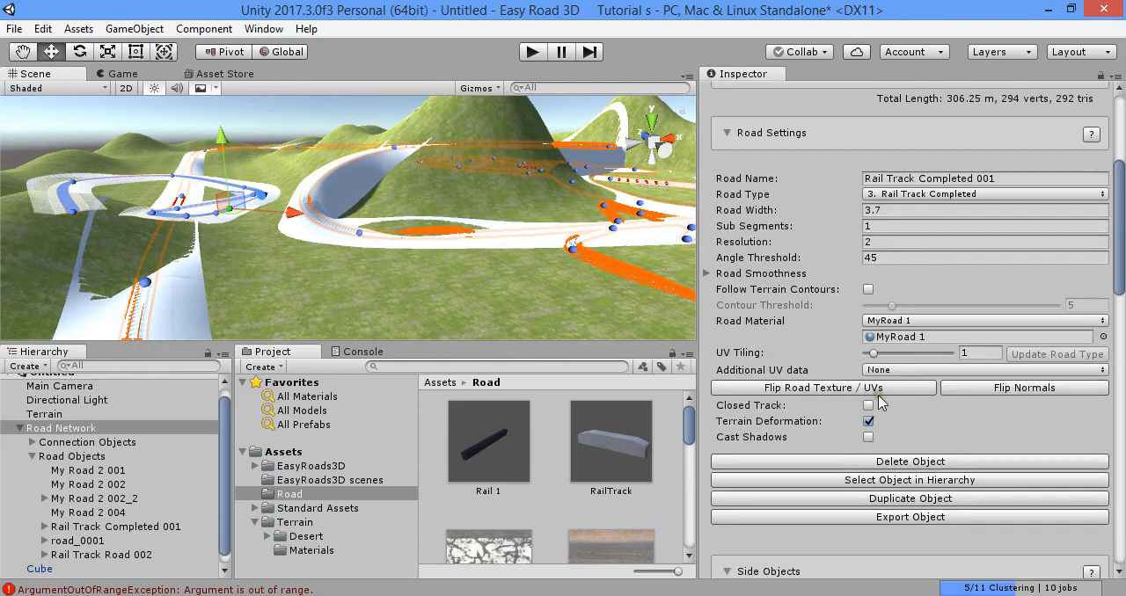
{"action": "left_click", "coordinate": [898, 456]}
{"action": "left_click", "coordinate": [605, 346]}
- Delete the road_0001 side object that crosses the new rail track
{"action": "mouse_move", "coordinate": [536, 283]}
{"action": "right_mouse_down"}
{"action": "mouse_move", "coordinate": [734, 254]}
{"action": "mouse_move", "coordinate": [484, 308]}
{"action": "mouse_move", "coordinate": [542, 269]}
{"action": "right_mouse_up"}
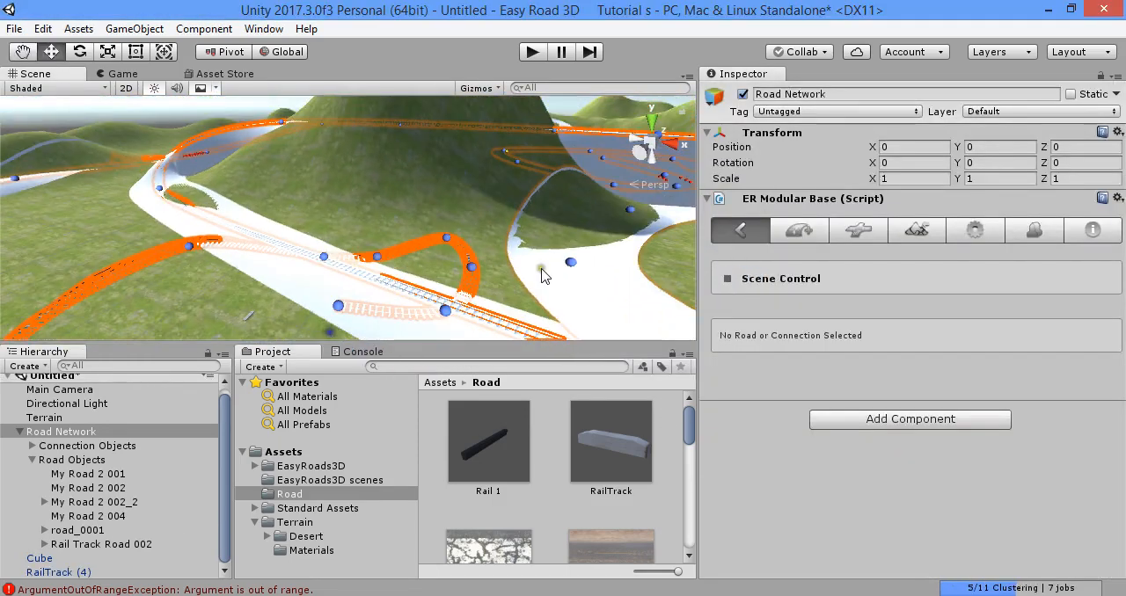
{"action": "left_click", "coordinate": [478, 274]}
{"action": "scroll", "coordinate": [848, 396], "scroll_direction": "down", "scroll_amount": 2}
{"action": "left_click", "coordinate": [915, 387]}
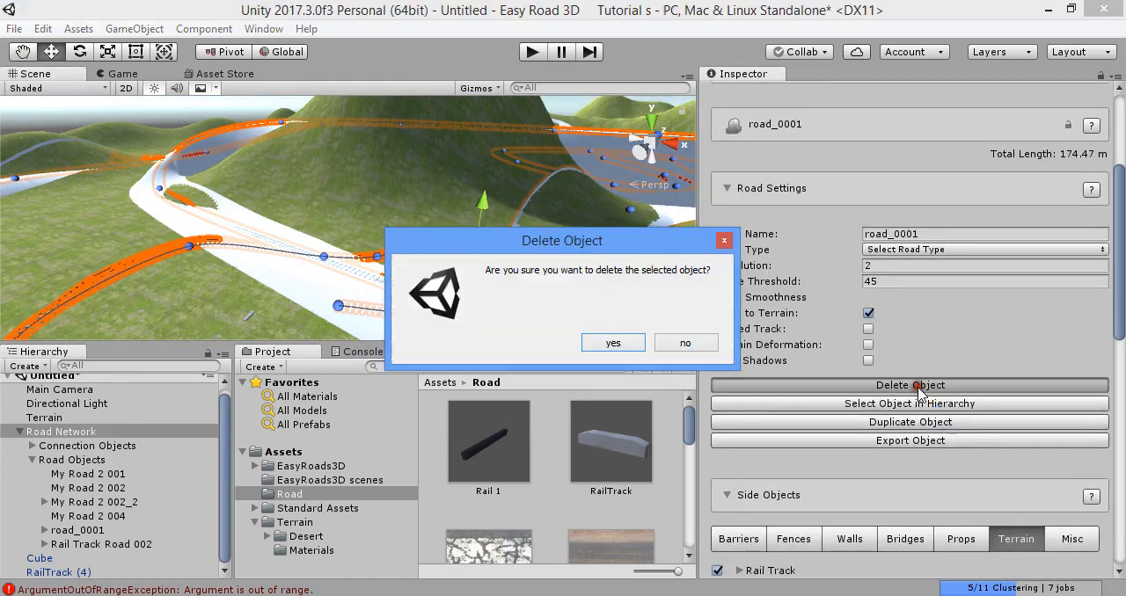
{"action": "left_click", "coordinate": [590, 344]}
- Build the terrain for the road network with all terrains selected, and clear the messages in the console
{"action": "right_click_drag", "start_coordinate": [576, 286], "coordinate": [389, 324]}
{"action": "left_click", "coordinate": [920, 232]}
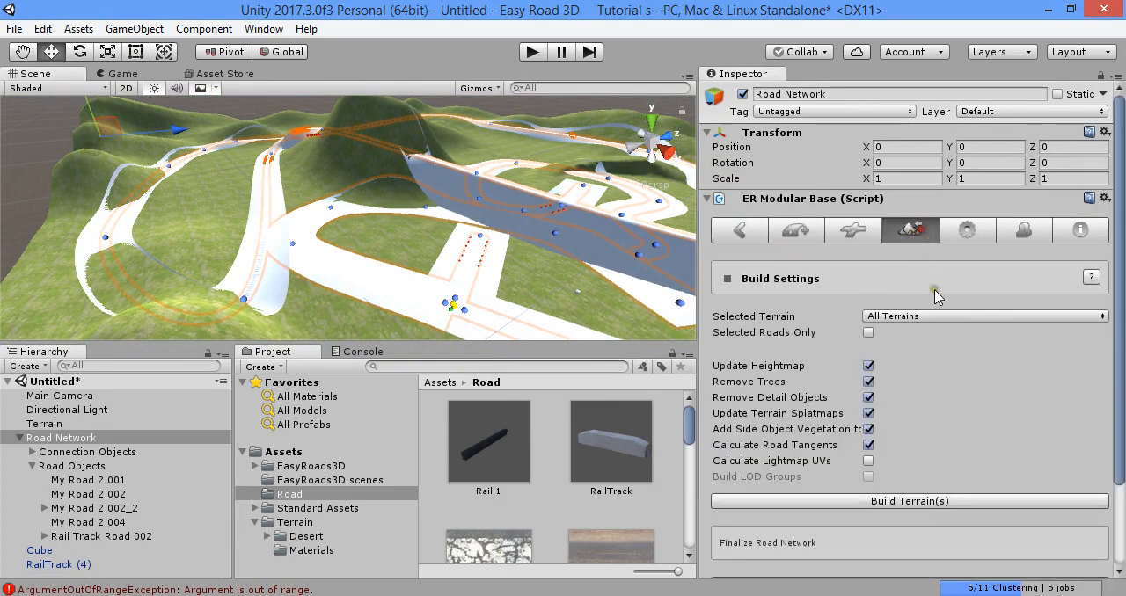
{"action": "left_click", "coordinate": [996, 501]}
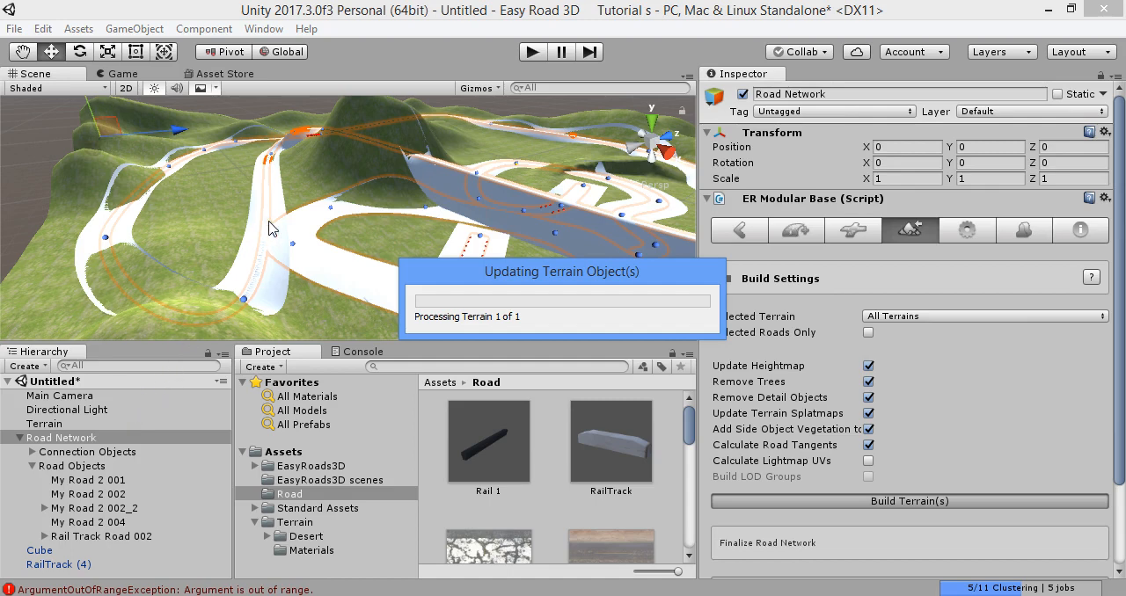
{"action": "left_click", "coordinate": [362, 351]}
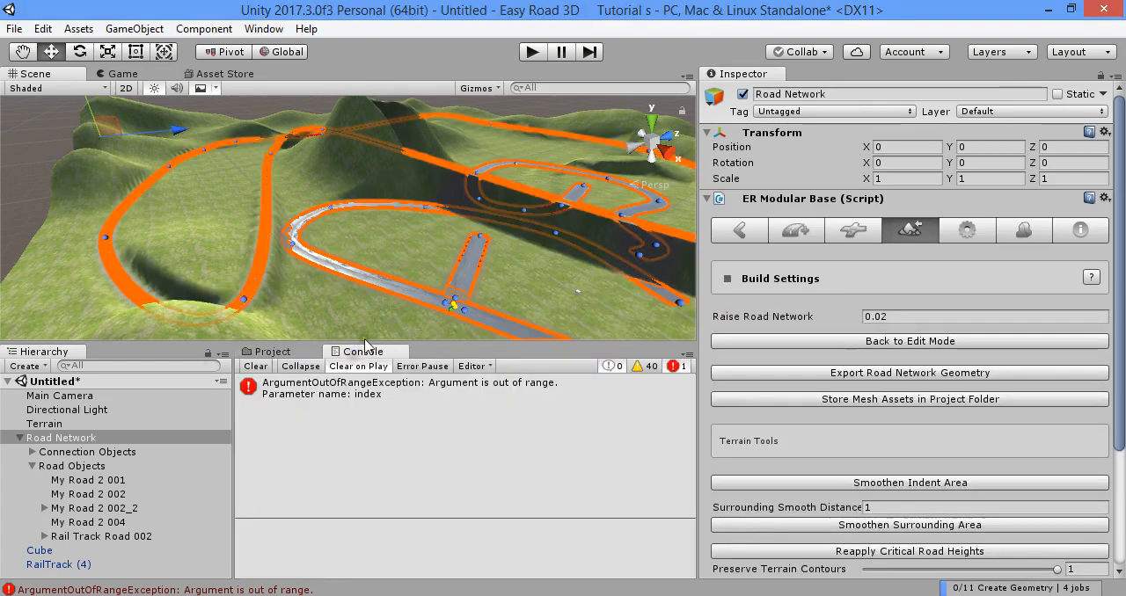
{"action": "left_click", "coordinate": [252, 367]}
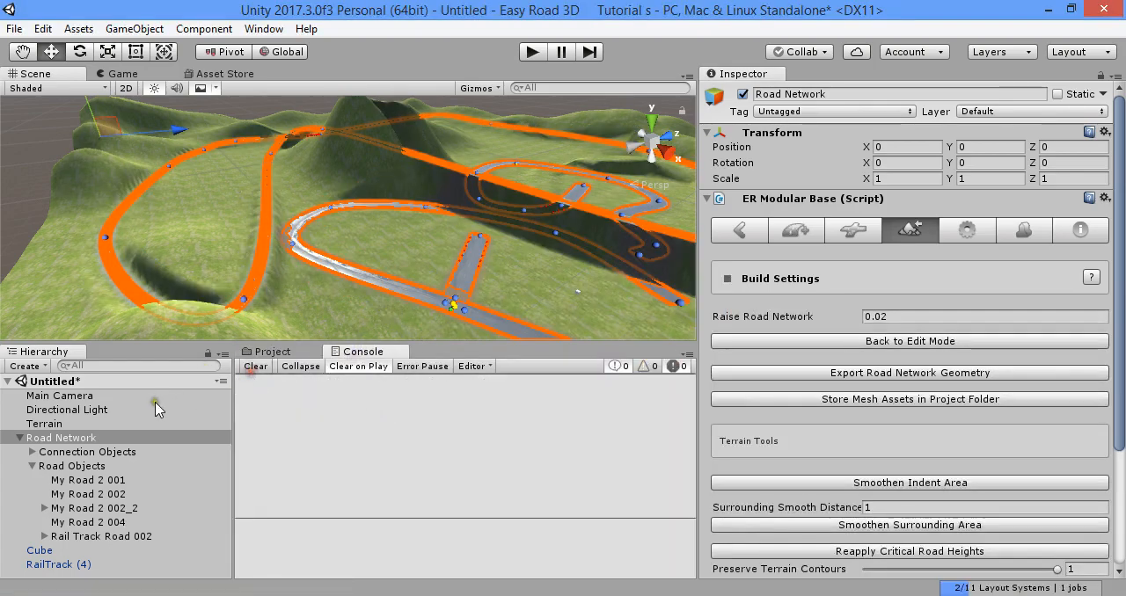
- Select the Terrain and examine the built rail track and roads up close along their course across the landscape
{"action": "left_click", "coordinate": [131, 423]}
{"action": "right_click_drag", "start_coordinate": [309, 274], "coordinate": [173, 311]}
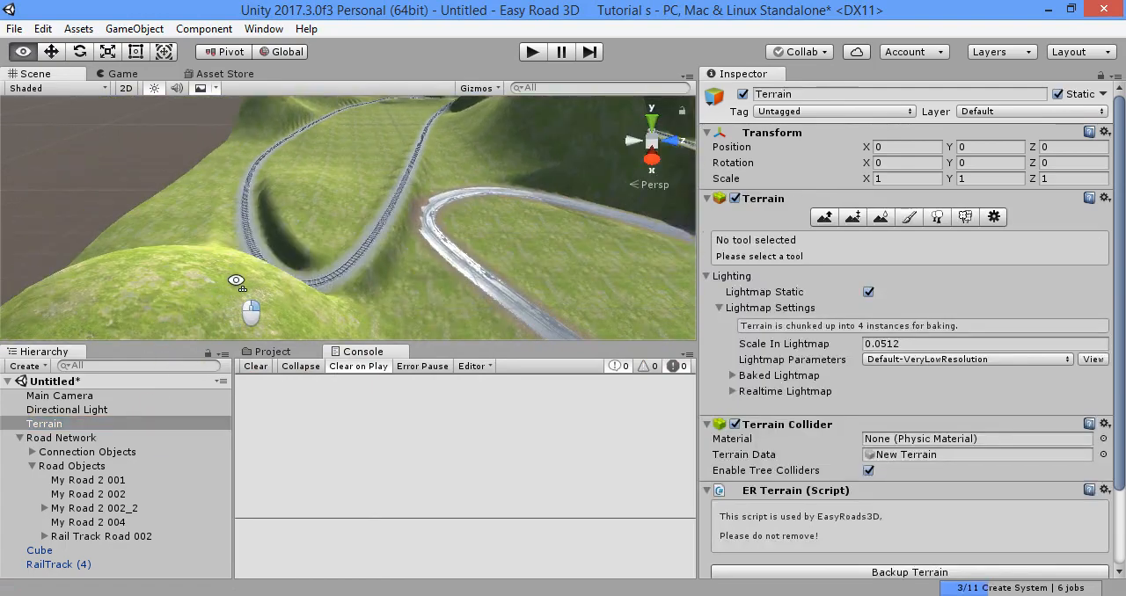
{"action": "right_click_drag", "start_coordinate": [305, 239], "coordinate": [1047, 123]}
{"action": "right_click_drag", "start_coordinate": [1071, 12], "coordinate": [348, 173]}
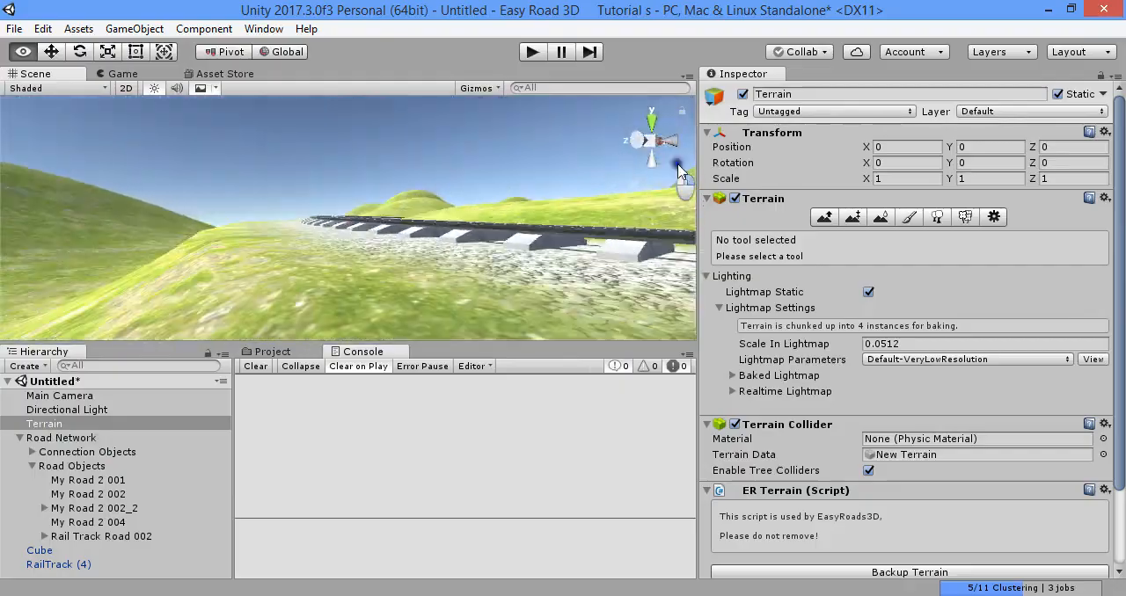
{"action": "right_click_drag", "start_coordinate": [678, 171], "coordinate": [1070, 155]}
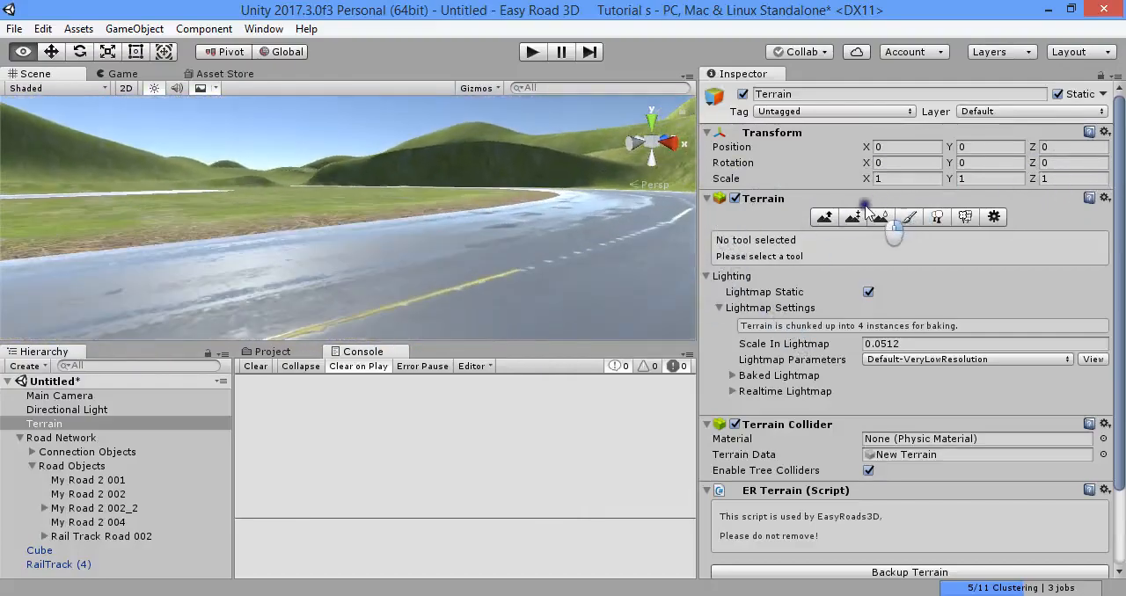
{"action": "right_click_drag", "start_coordinate": [616, 220], "coordinate": [559, 177]}
{"action": "right_click_drag", "start_coordinate": [668, 186], "coordinate": [626, 176]}
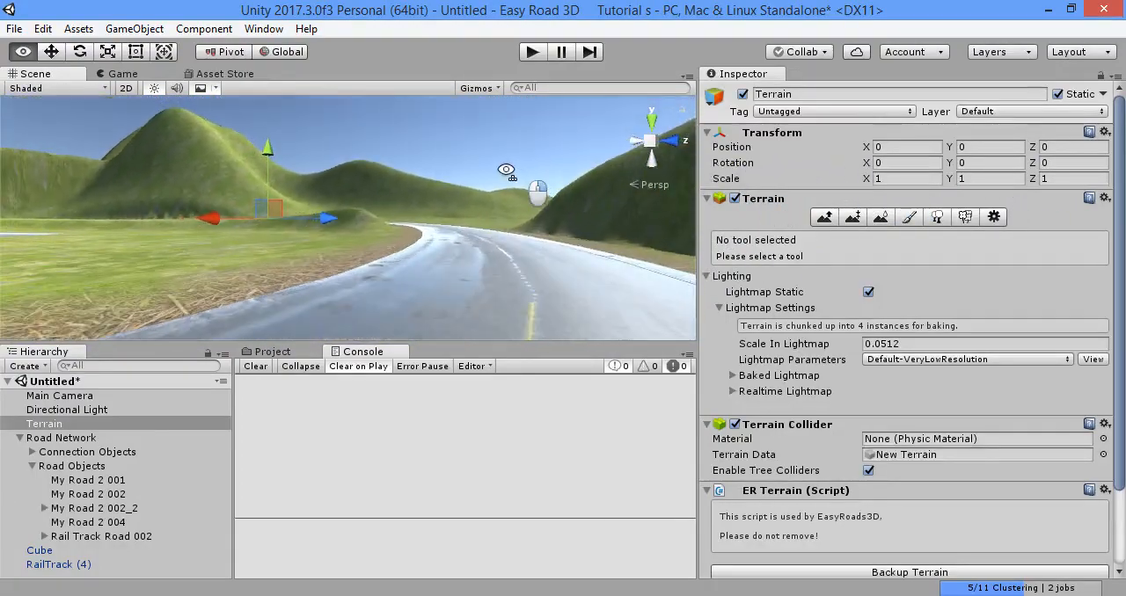
{"action": "right_click_drag", "start_coordinate": [507, 170], "coordinate": [292, 168]}
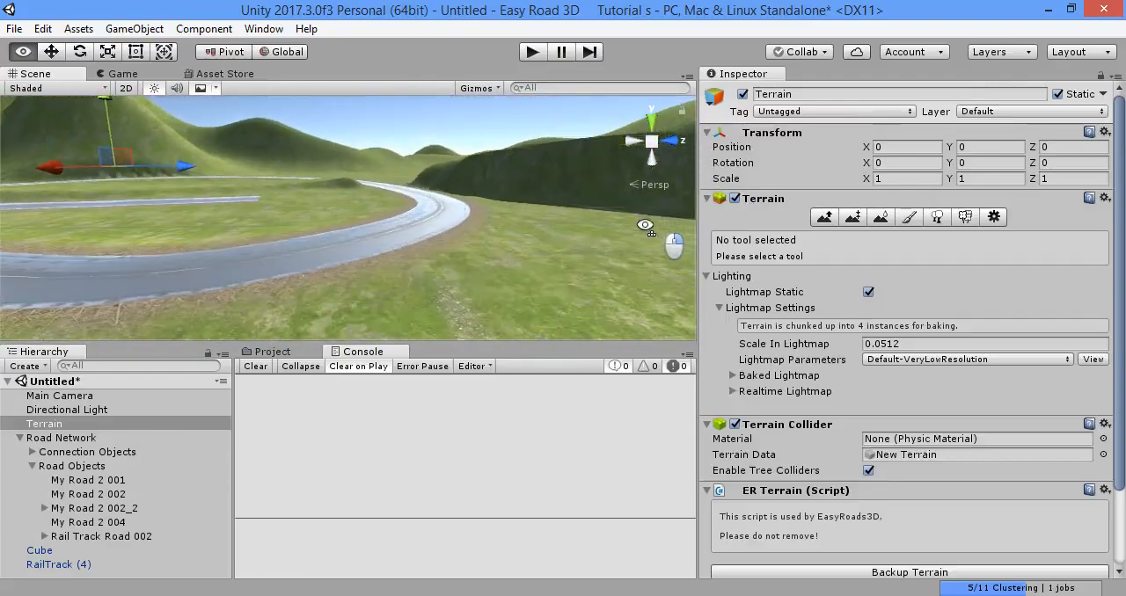
- Return the Road Network from its built state to edit mode
{"action": "left_click", "coordinate": [102, 435]}
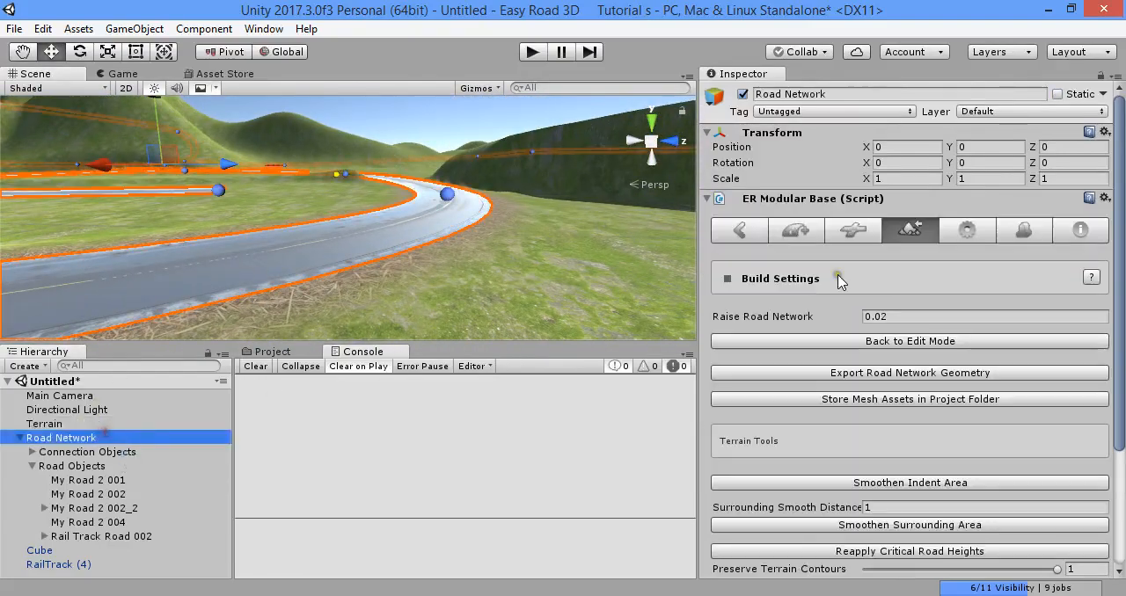
{"action": "left_click", "coordinate": [926, 342]}
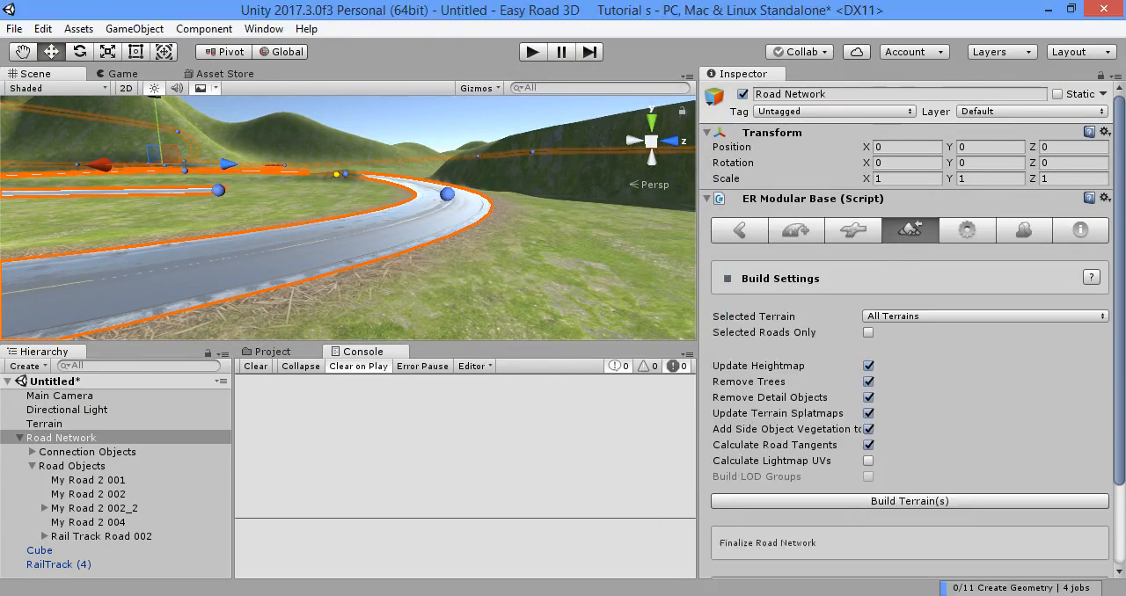
{"action": "left_click", "coordinate": [407, 595]}
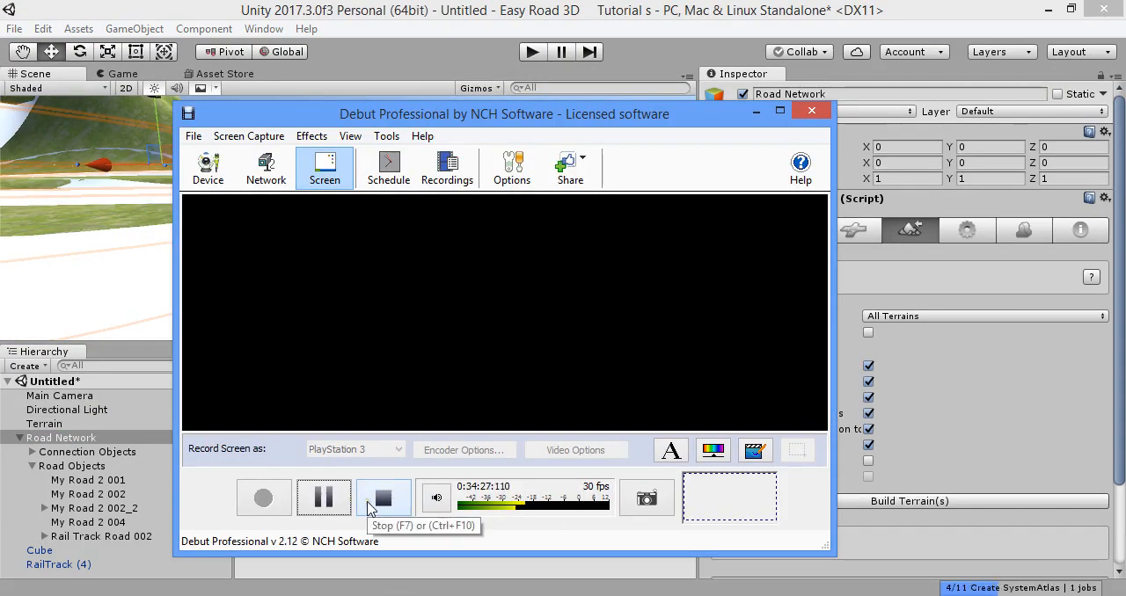